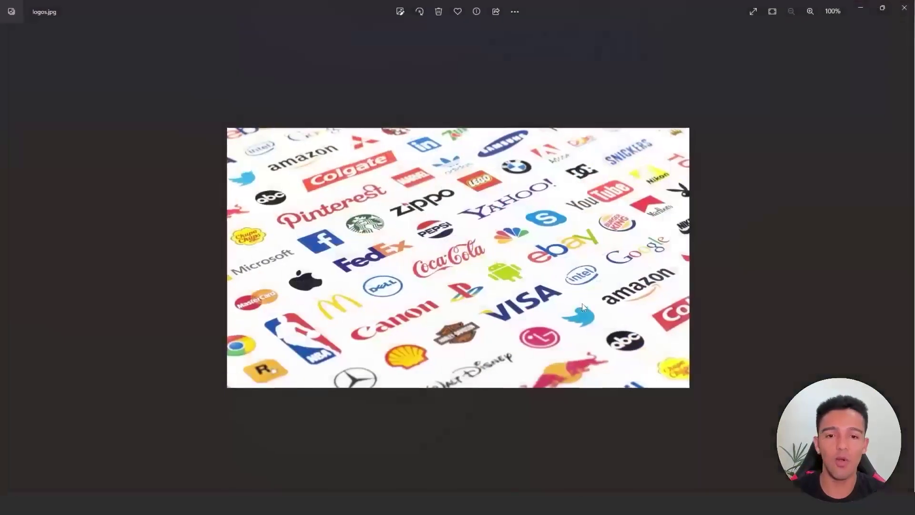
Switch from the logos collage in Photos to the commercial proposal PDF open in Acrobat.
left_click(485, 445)
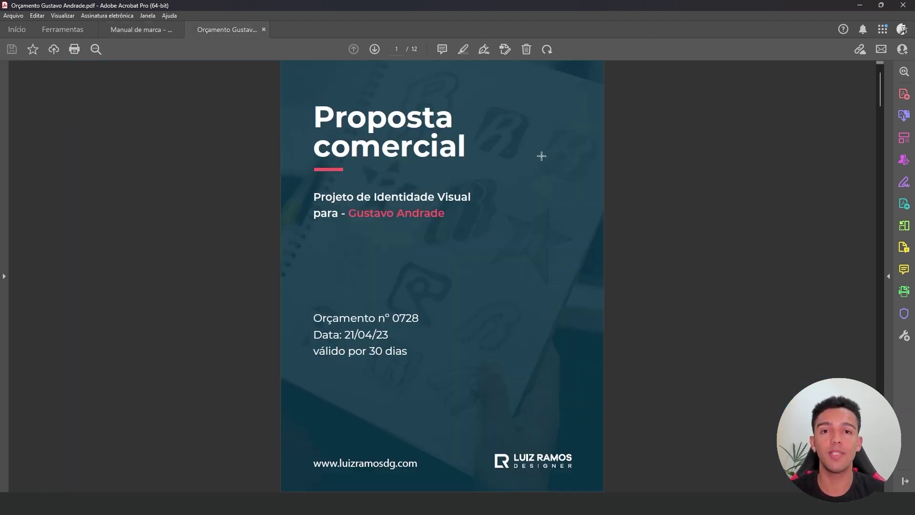
Scroll down through the proposal, then back up to page 9's Investimento pricing.
scroll(522, 309, "down", 2)
scroll(522, 309, "down", 3)
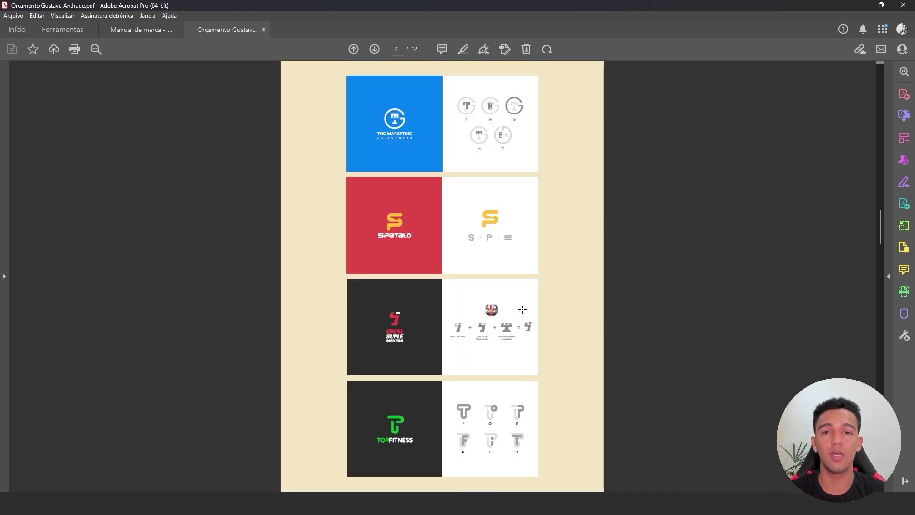
scroll(522, 309, "down", 2)
scroll(524, 312, "down", 3)
scroll(524, 312, "up", 2)
scroll(527, 310, "up", 2)
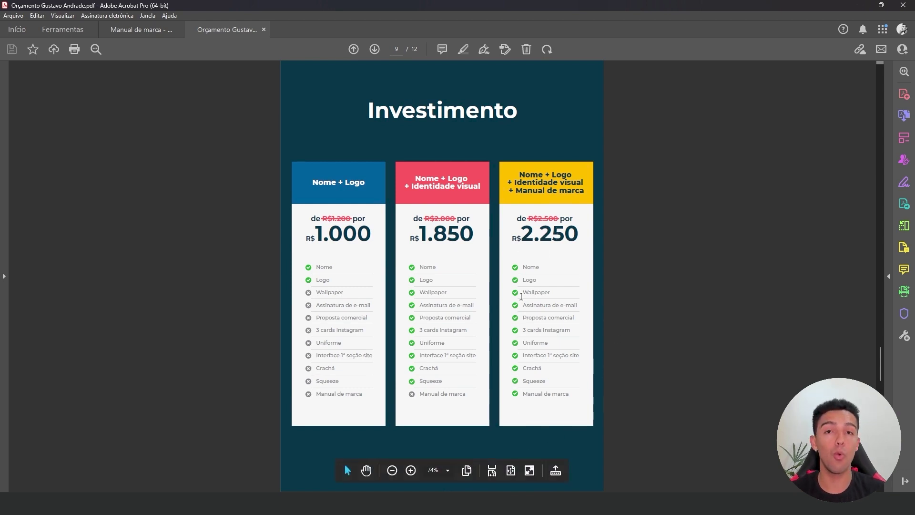
Switch to the Tekeezy brand manual and page forward through Índice and Apresentação to Conceito.
key("ctrl+Tab")
key("Right")
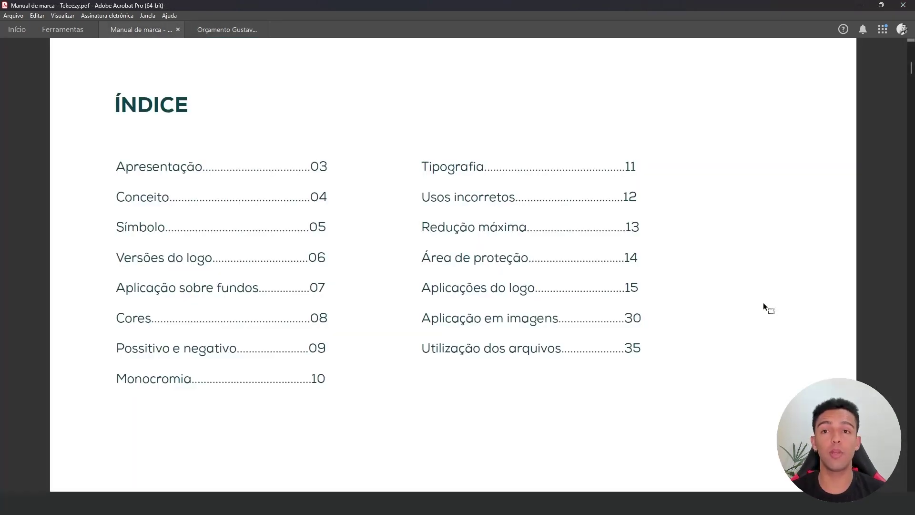
key("Right")
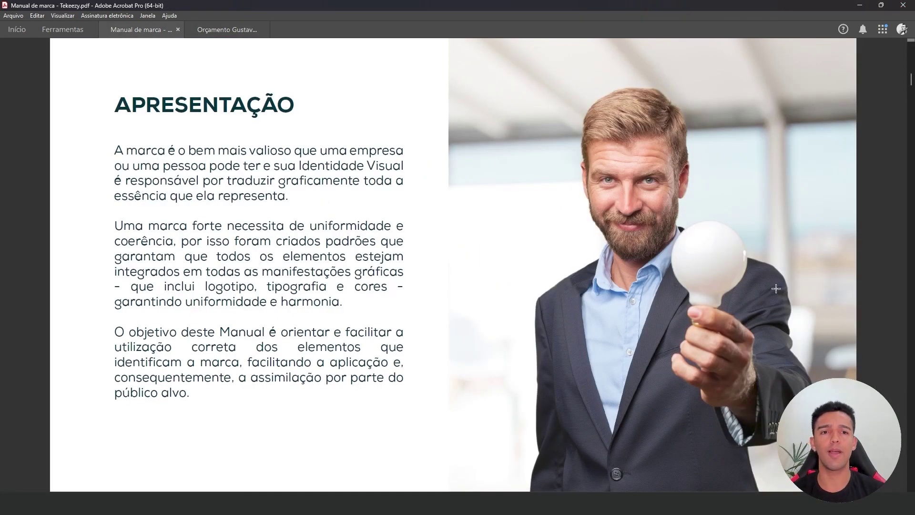
key("Right")
key("Right")
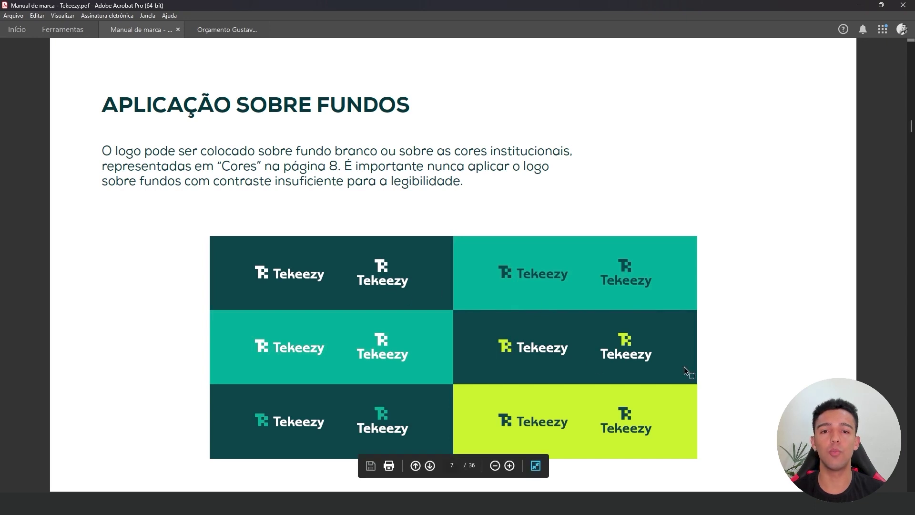
Scroll down the brand manual to the Aplicações do logo section.
scroll(684, 366, "up", 1)
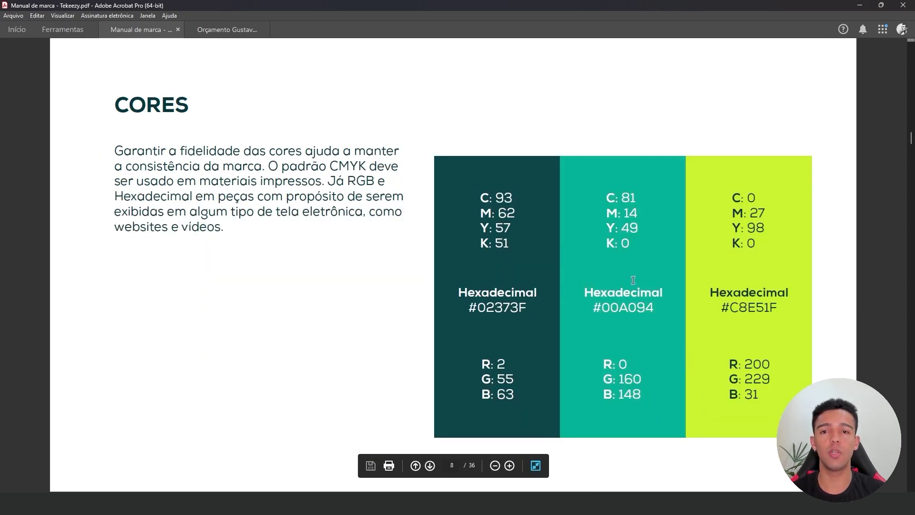
scroll(632, 279, "down", 1)
scroll(612, 254, "down", 1)
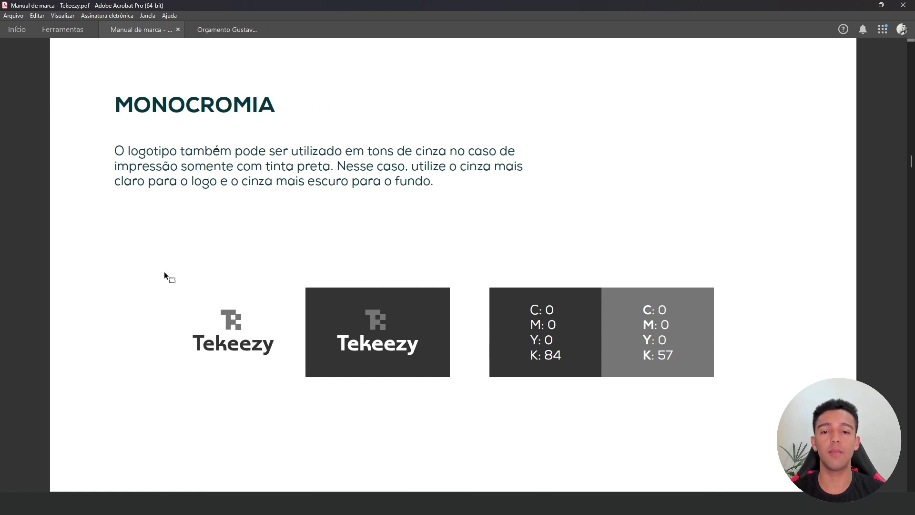
scroll(802, 312, "down", 1)
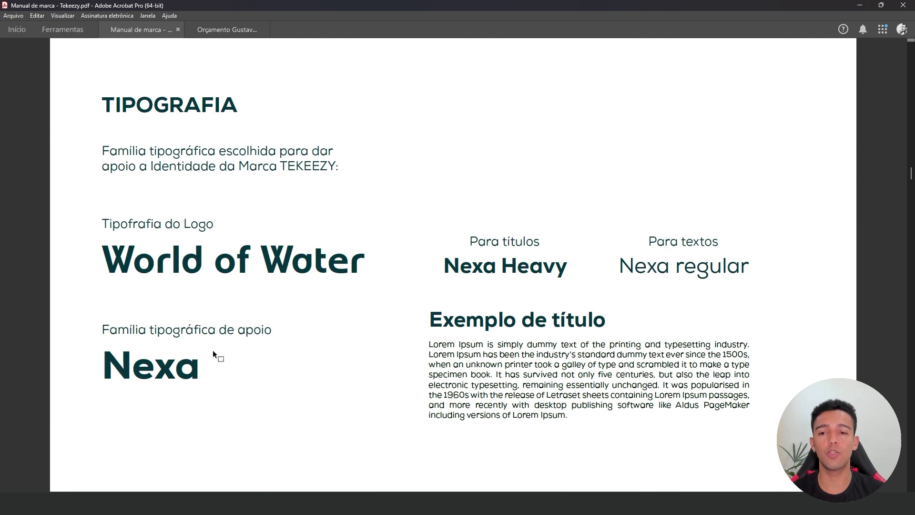
scroll(699, 299, "down", 1)
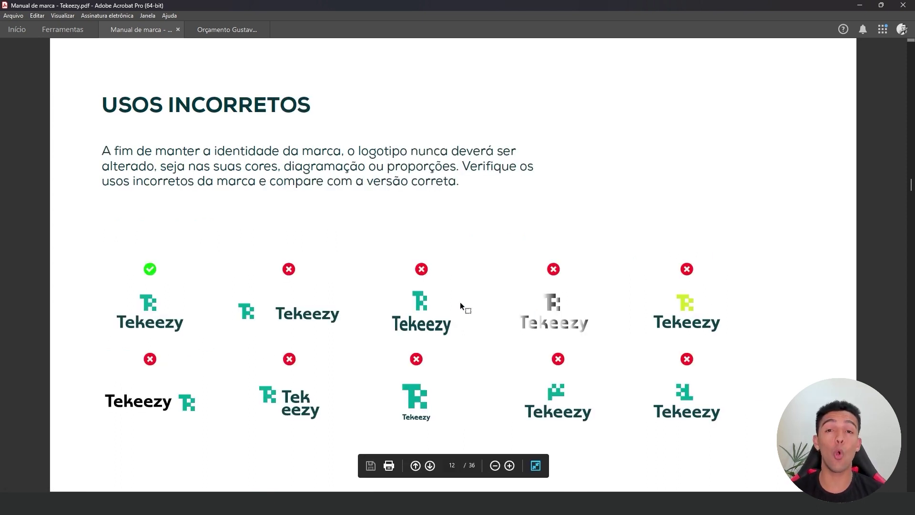
scroll(689, 255, "down", 1)
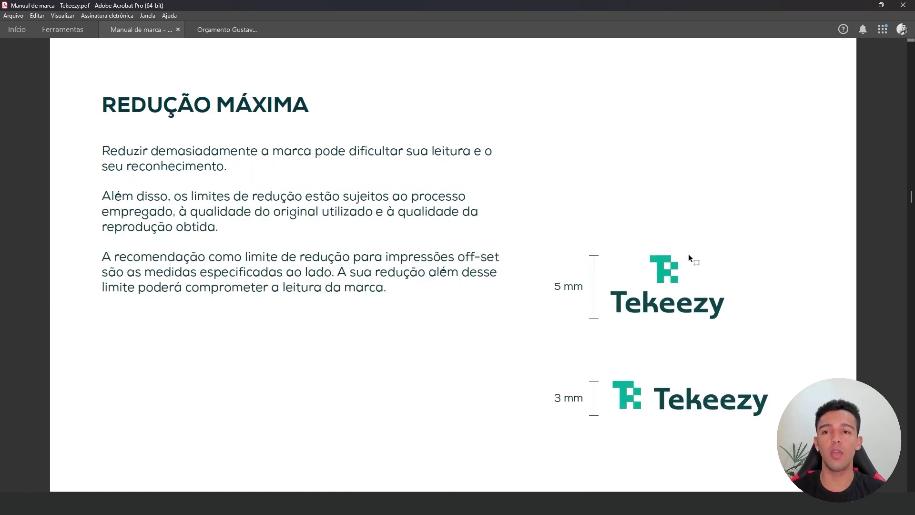
scroll(688, 258, "down", 1)
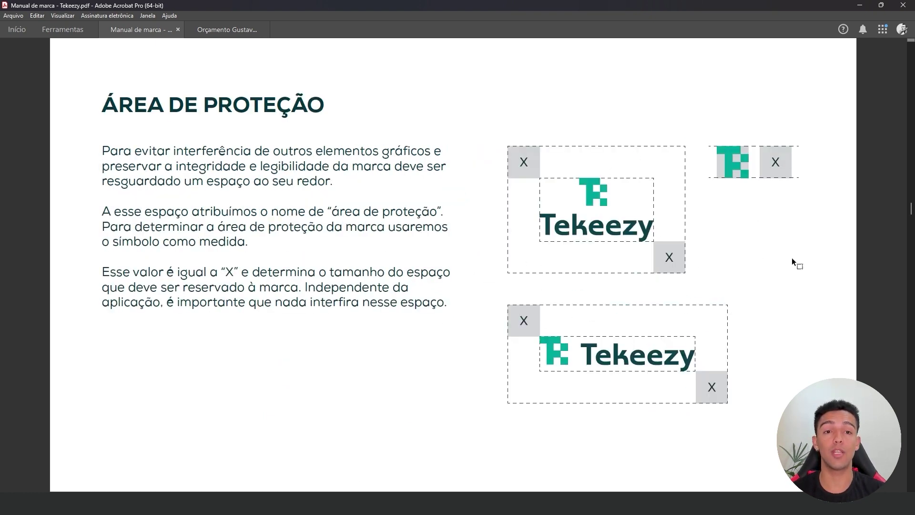
scroll(791, 259, "down", 1)
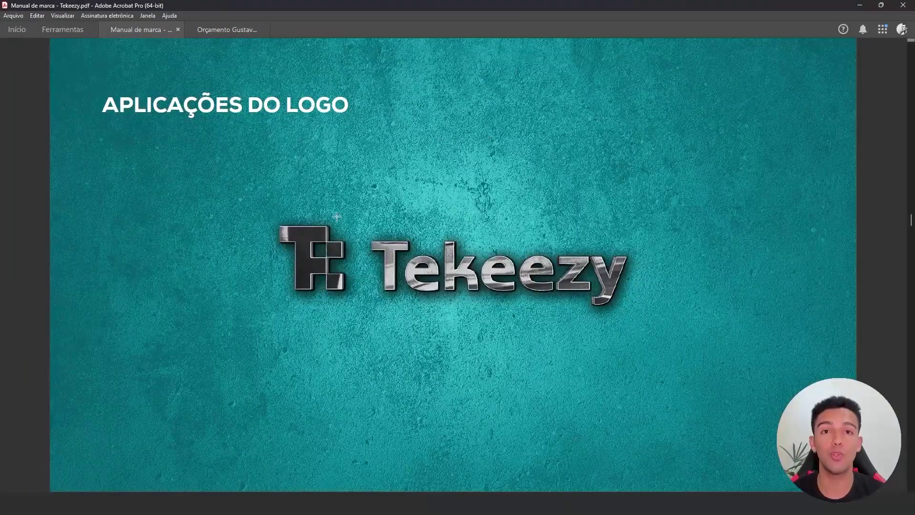
Scroll through the logo mockup pages down to the Utilização dos arquivos page.
scroll(784, 262, "down", 1)
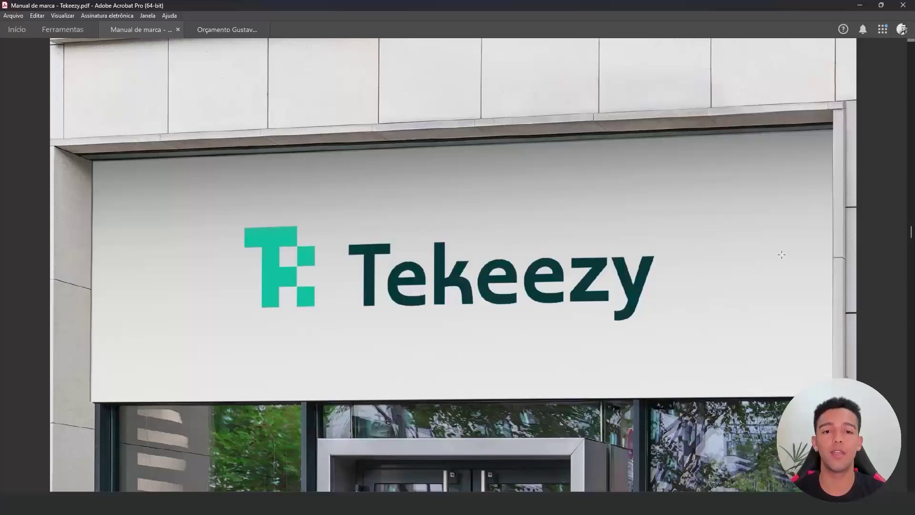
scroll(781, 254, "down", 1)
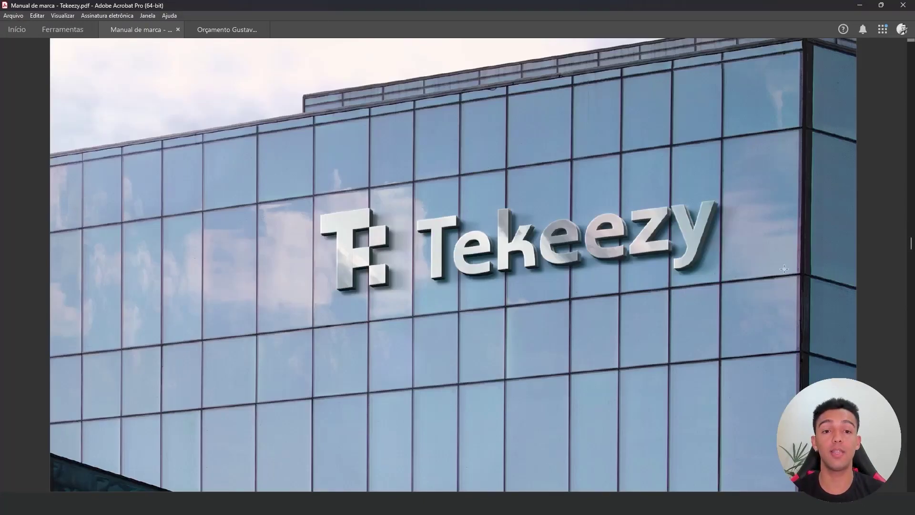
scroll(444, 419, "down", 1)
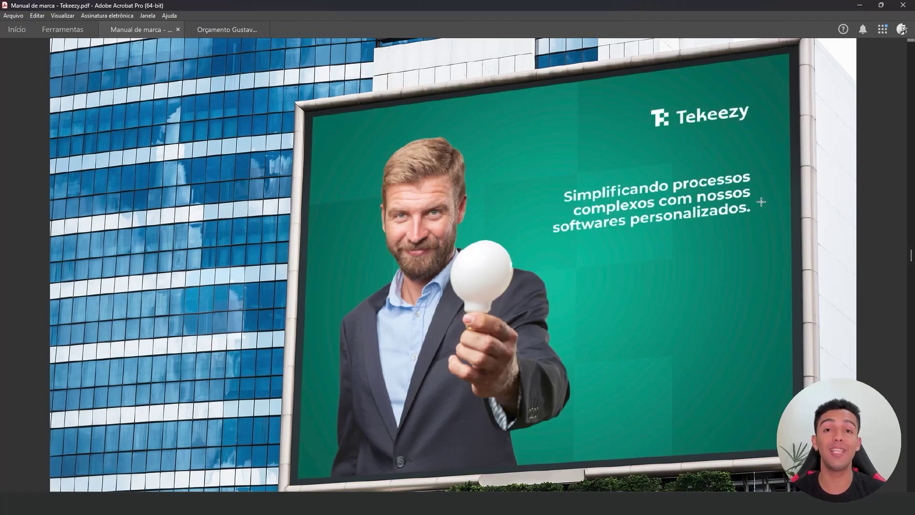
scroll(783, 197, "down", 1)
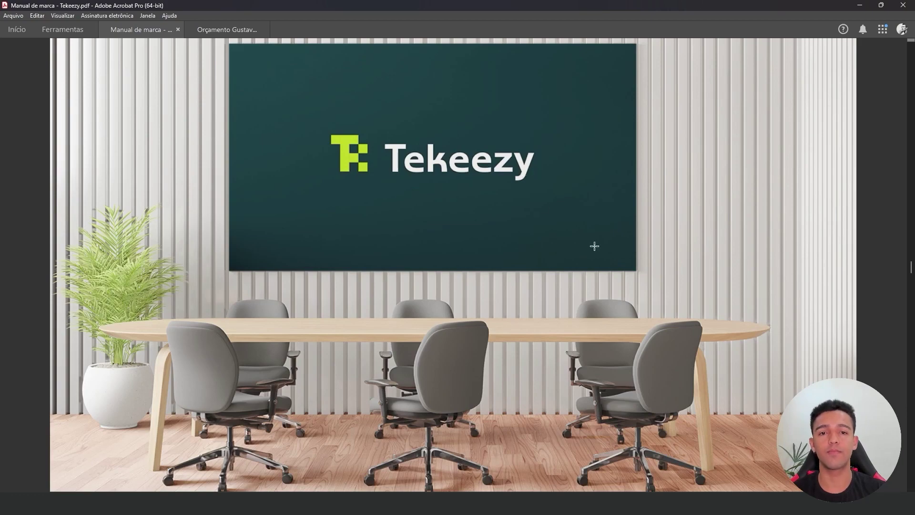
scroll(624, 243, "down", 1)
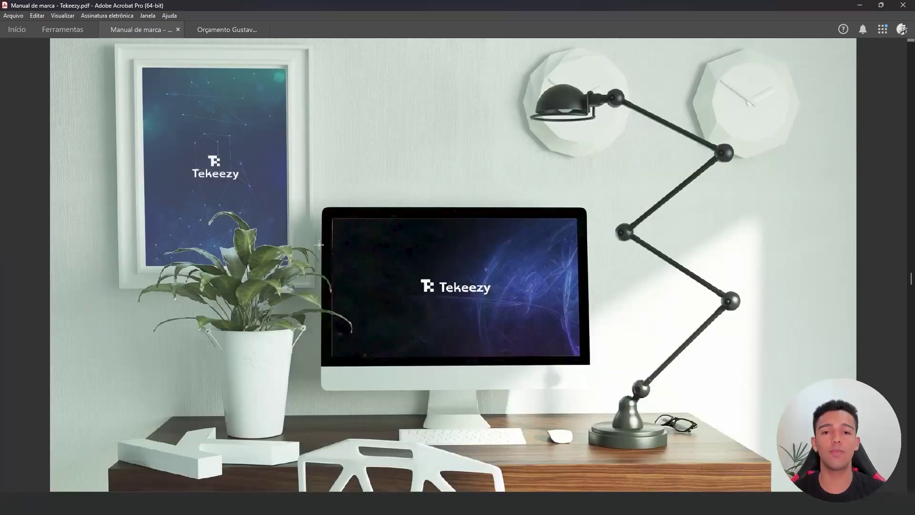
scroll(533, 343, "down", 1)
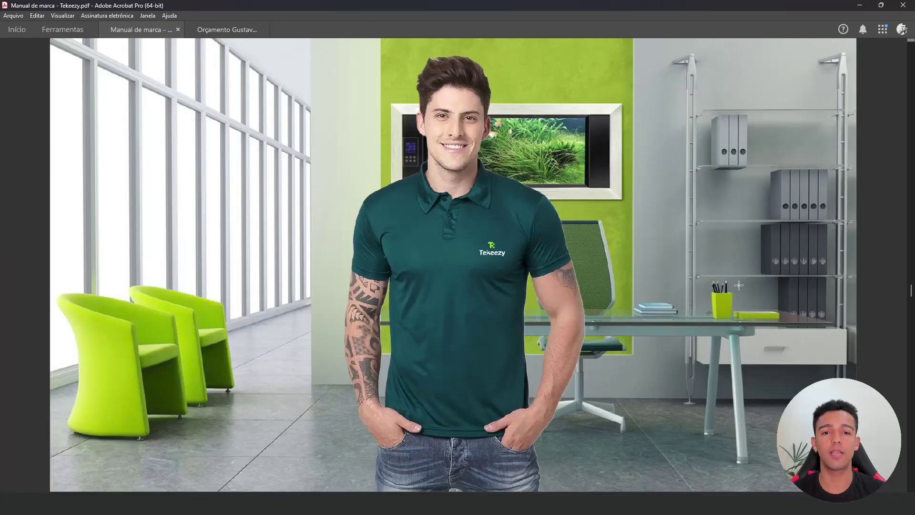
scroll(762, 280, "down", 1)
scroll(766, 283, "down", 1)
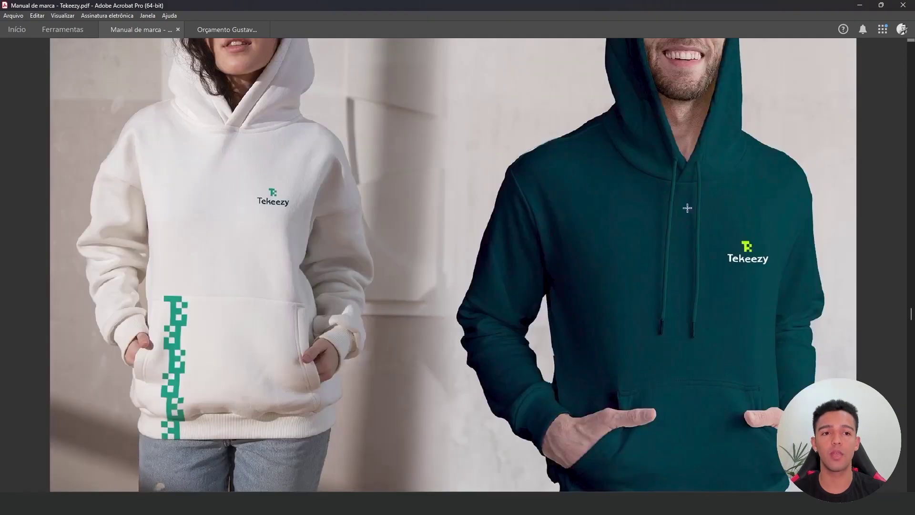
scroll(700, 300, "down", 1)
scroll(724, 306, "down", 1)
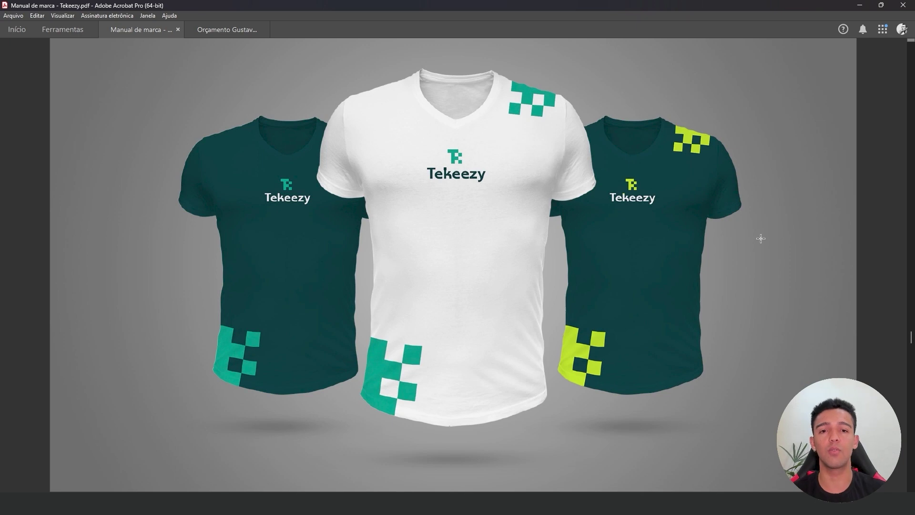
scroll(710, 223, "down", 1)
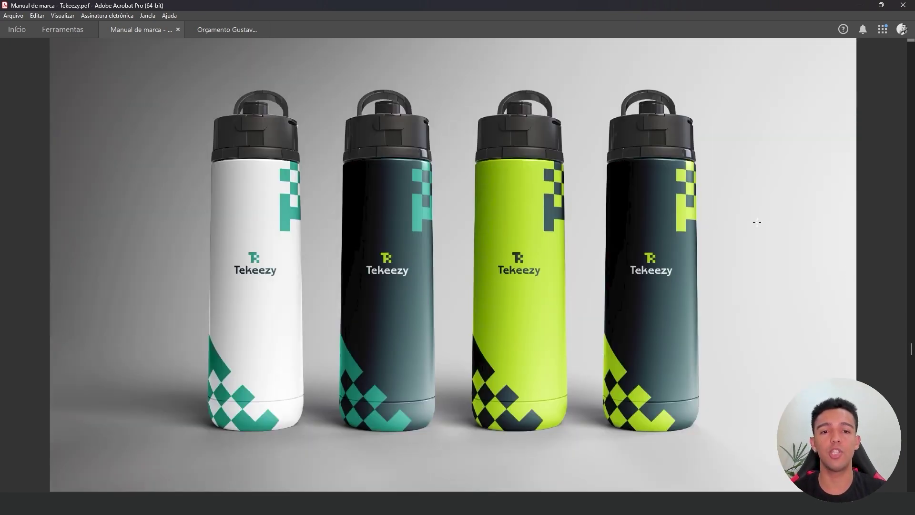
scroll(670, 276, "down", 1)
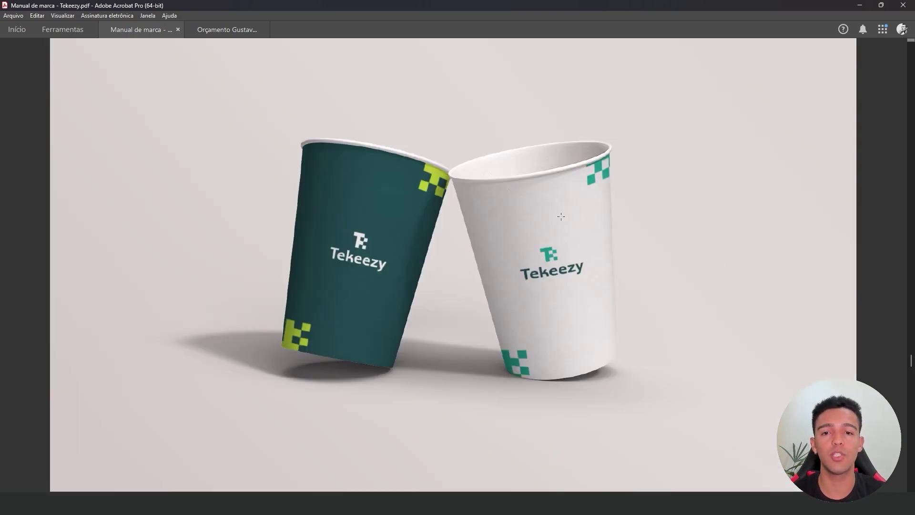
scroll(581, 225, "down", 1)
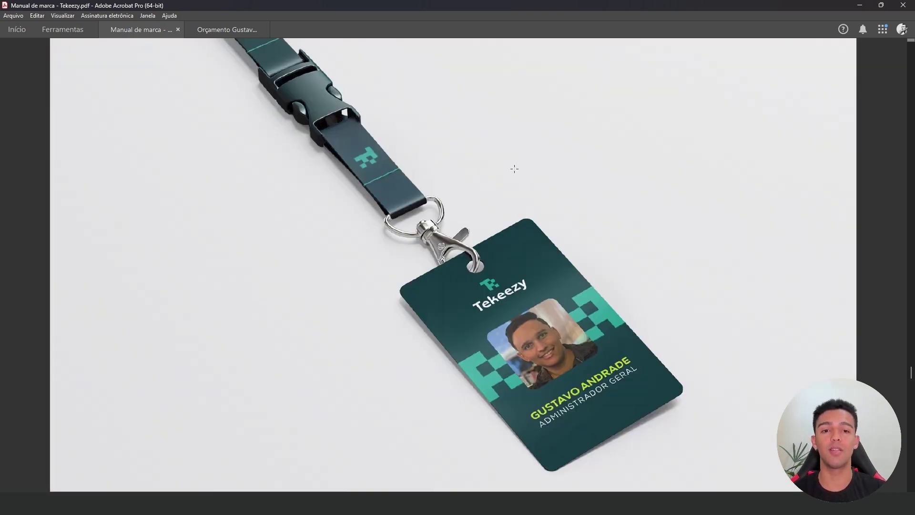
scroll(677, 177, "up", 1)
scroll(589, 243, "down", 1)
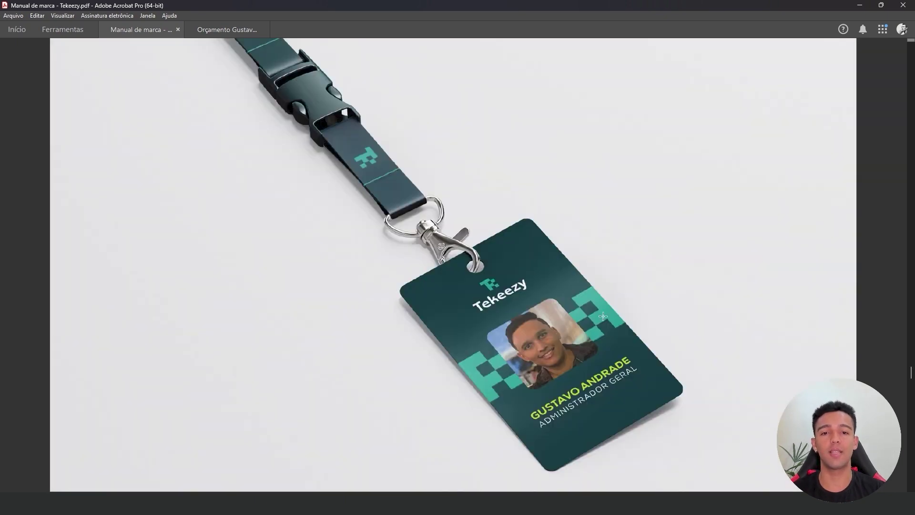
scroll(718, 329, "down", 1)
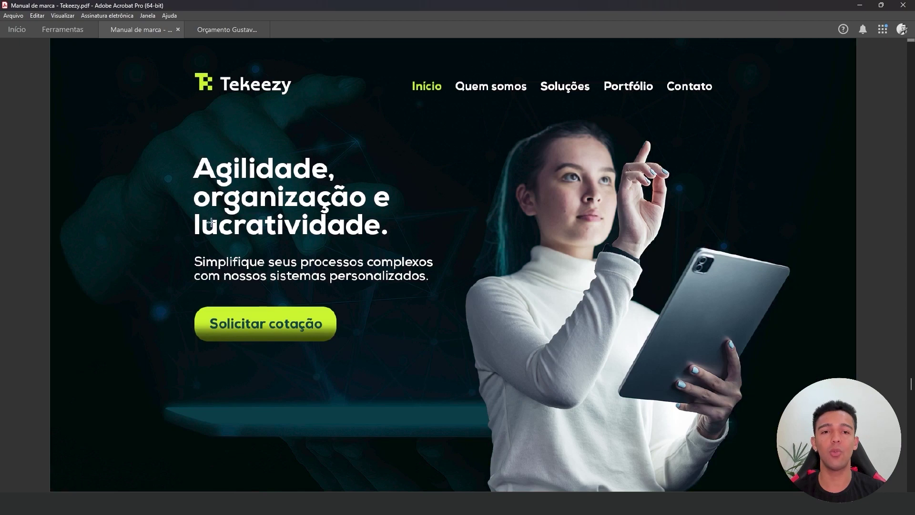
scroll(755, 312, "down", 1)
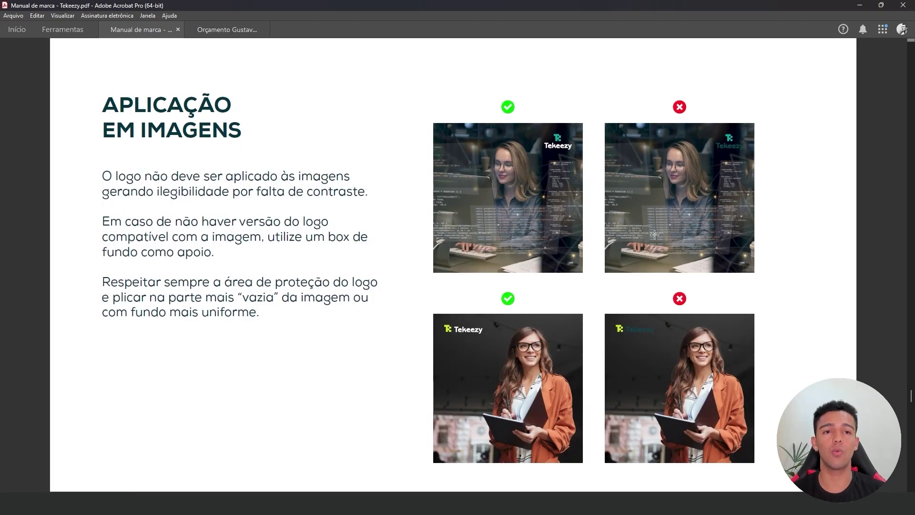
scroll(654, 234, "down", 1)
scroll(654, 235, "down", 1)
scroll(655, 235, "down", 1)
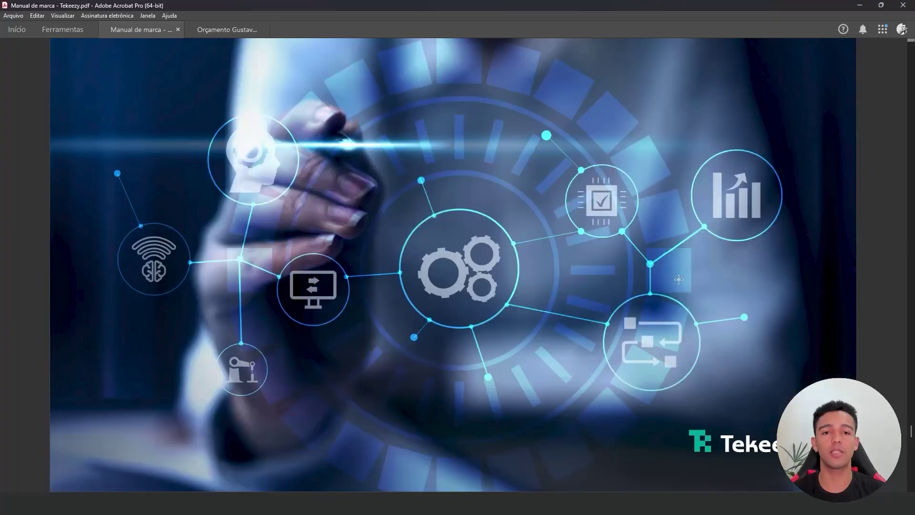
scroll(679, 280, "down", 1)
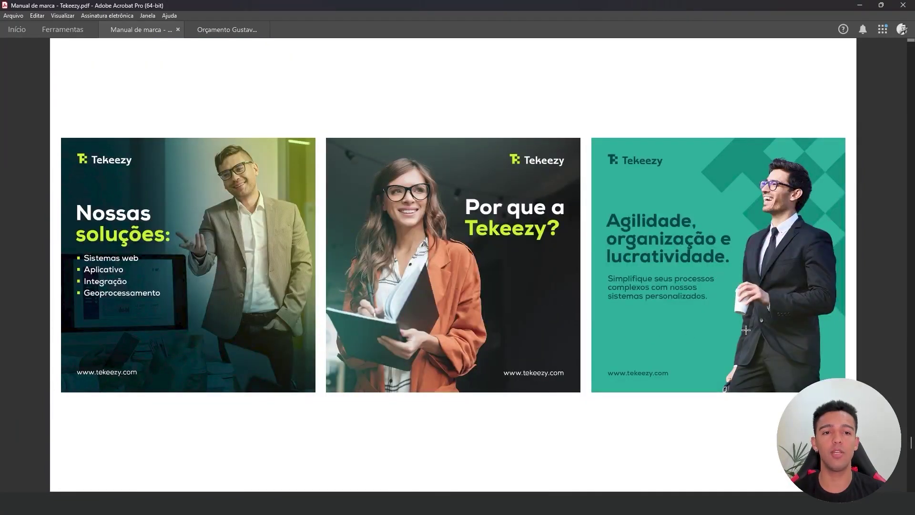
scroll(746, 329, "down", 2)
scroll(756, 325, "down", 2)
scroll(756, 329, "up", 2)
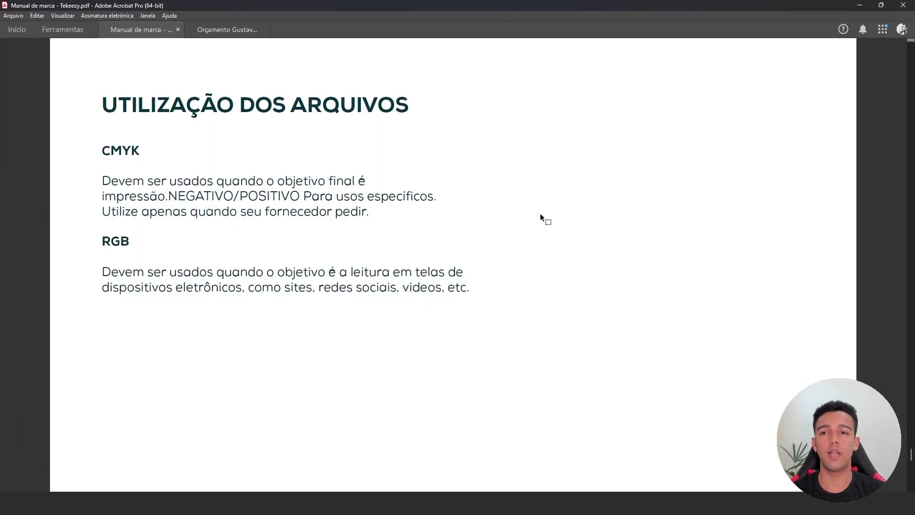
scroll(562, 245, "down", 2)
Minimize Acrobat and highlight the Briefing, Pesquisa, Criação and Tipografia steps in Notepad.
left_click(866, 5)
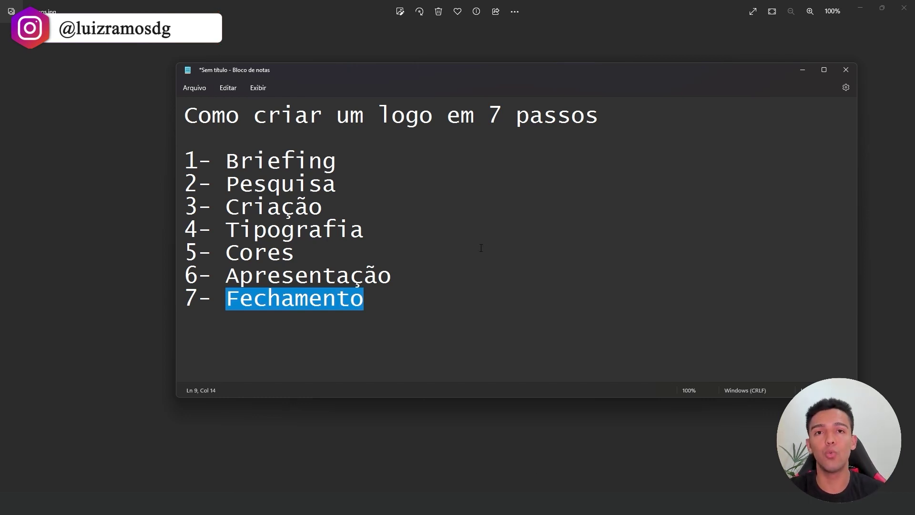
left_click_drag(352, 161, 225, 161)
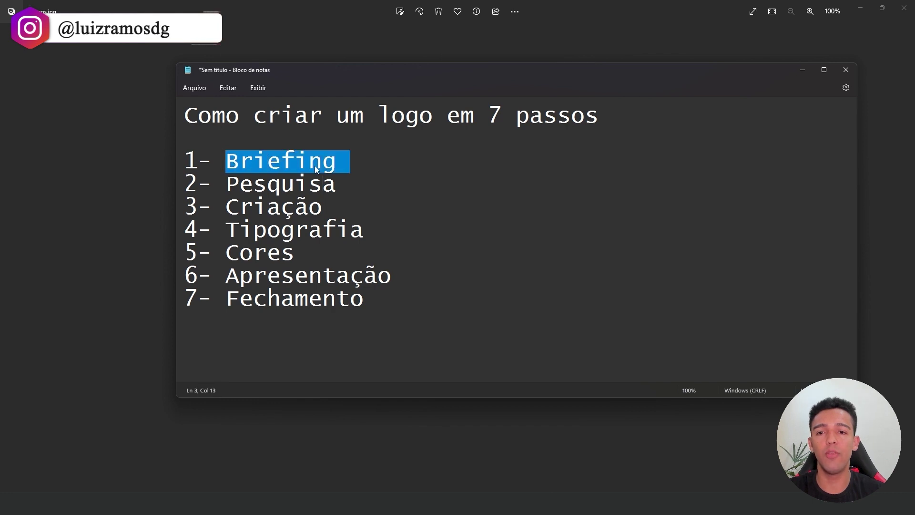
left_click_drag(349, 185, 225, 185)
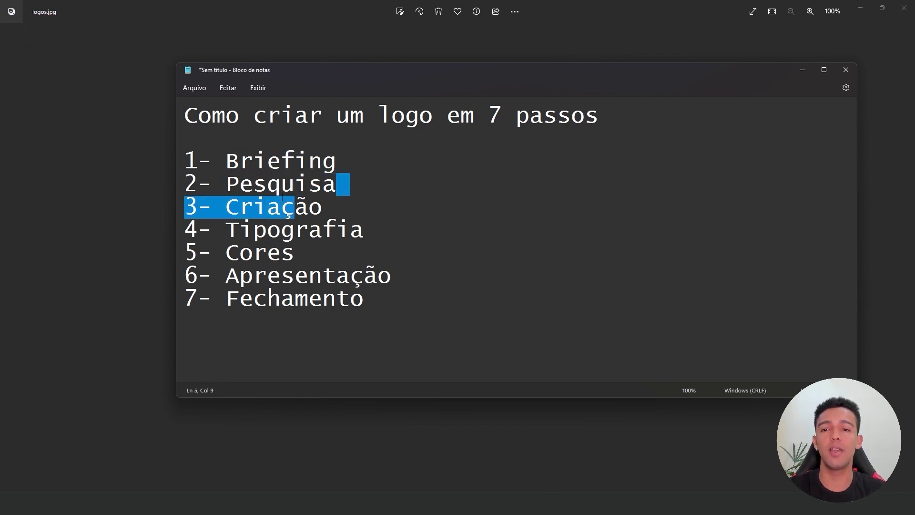
left_click_drag(349, 185, 226, 207)
left_click_drag(364, 230, 250, 229)
Highlight Cores, Apresentação and Fechamento, clear the selection, and minimize Notepad to show the collage.
left_click_drag(294, 252, 226, 252)
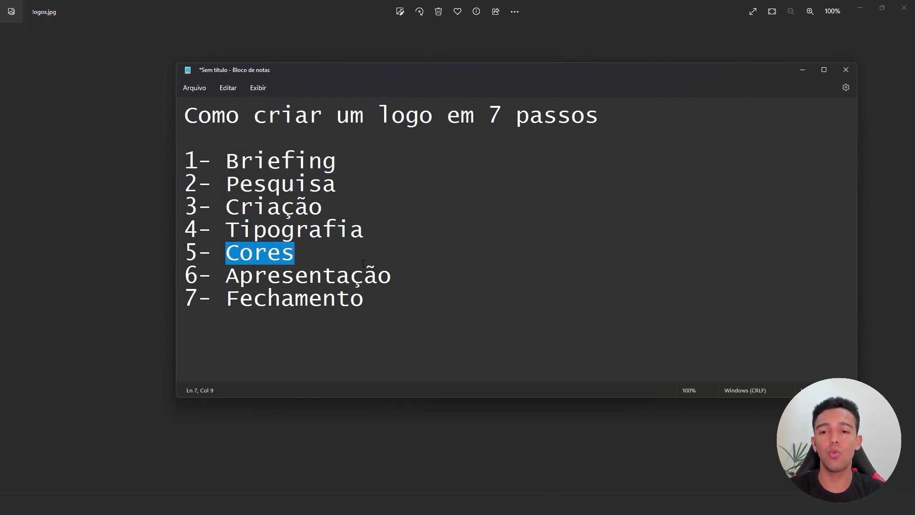
left_click_drag(392, 276, 238, 275)
left_click_drag(364, 298, 229, 297)
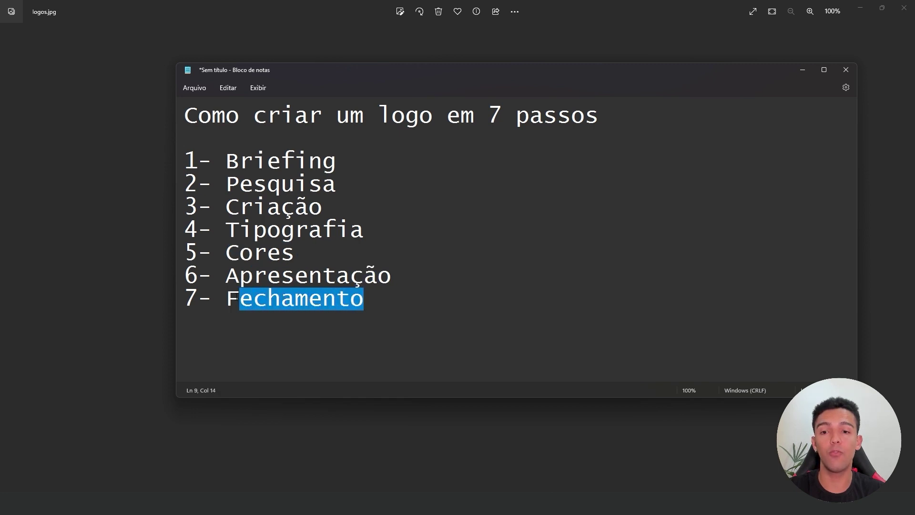
left_click_drag(369, 306, 151, 146)
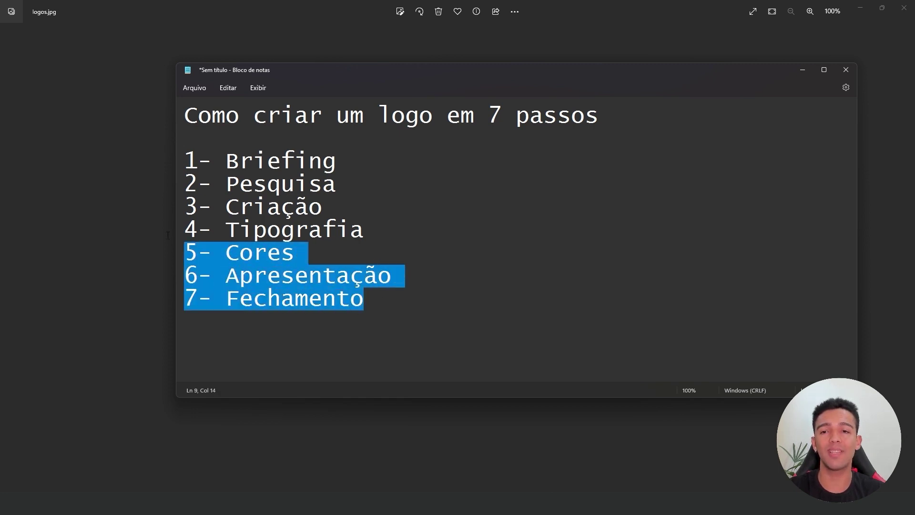
left_click(389, 229)
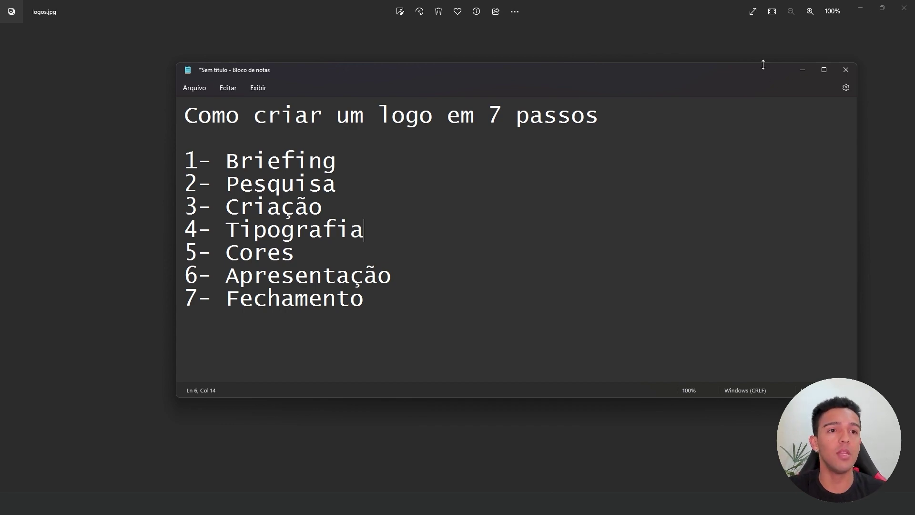
left_click(801, 70)
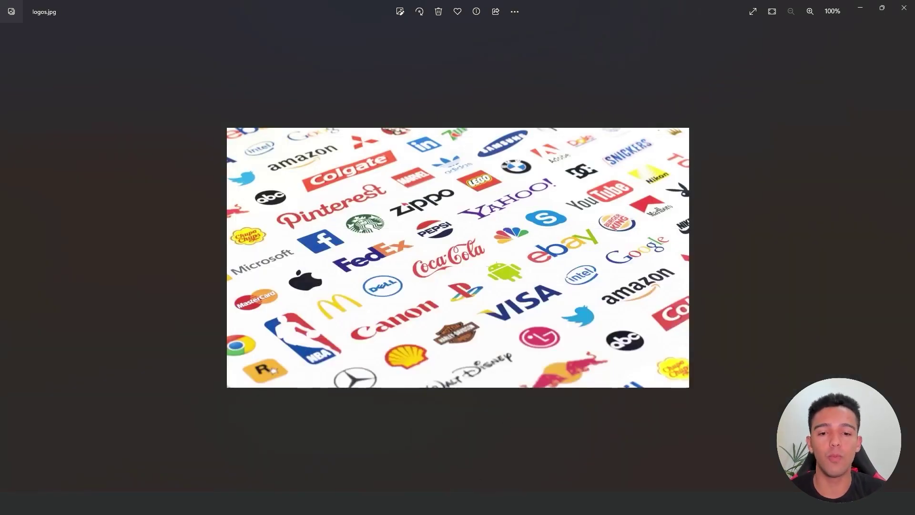
Bring the Formulário Criação de Logo responses window in Chrome to the front.
left_click(444, 504)
left_click(497, 456)
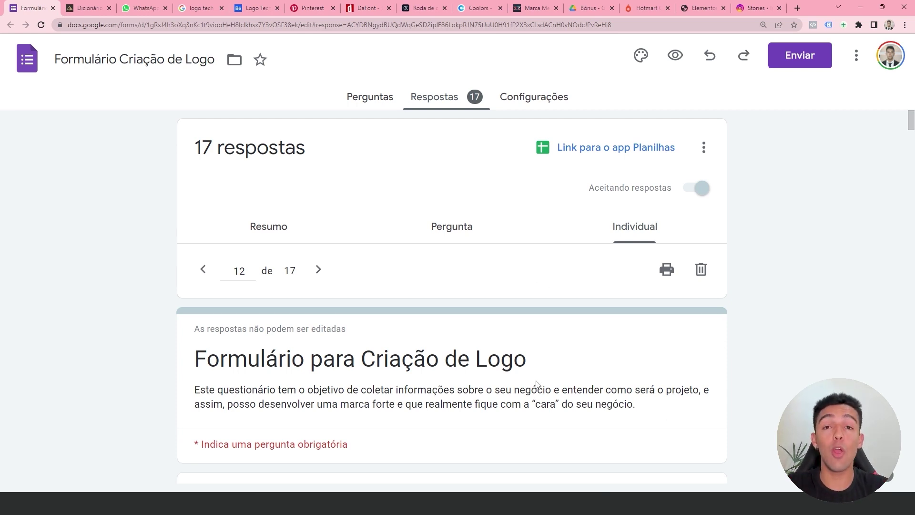
mouse_move(591, 496)
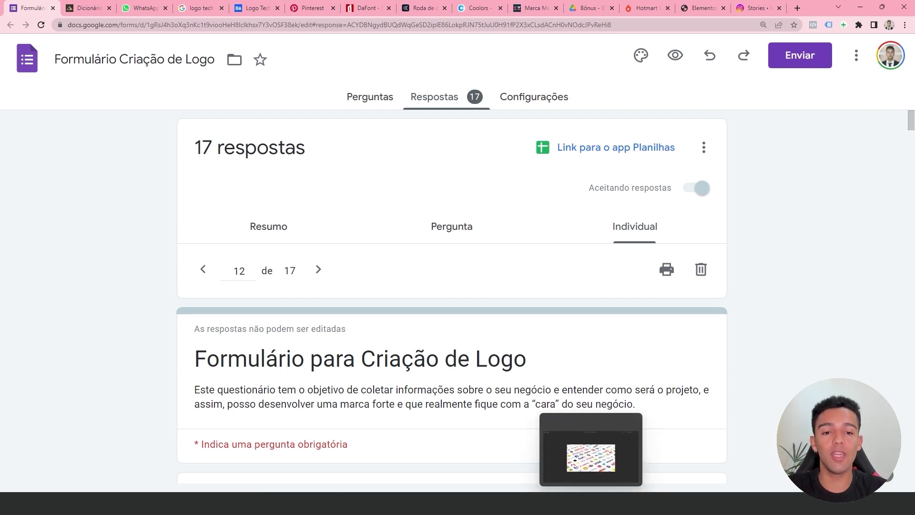
Restore the Notepad step list over the form and highlight the word Briefing.
left_click(597, 496)
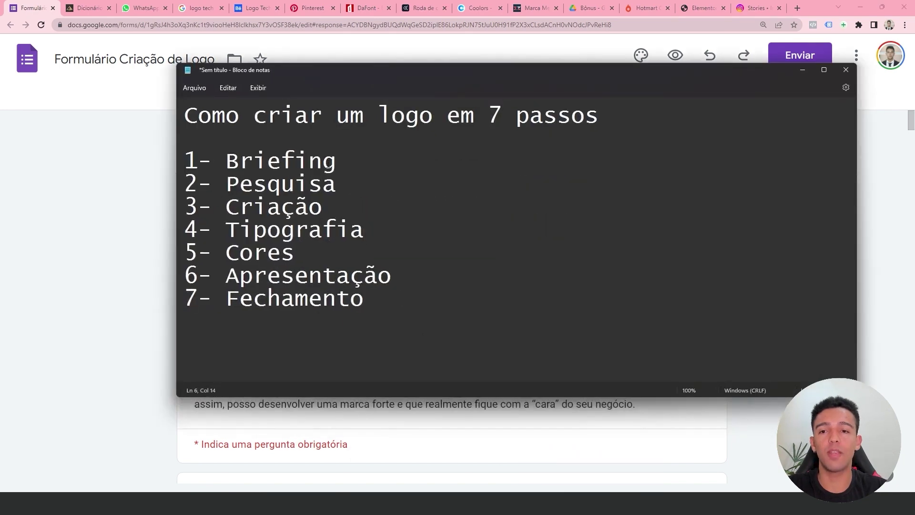
left_click_drag(267, 161, 336, 161)
left_click_drag(267, 161, 223, 157)
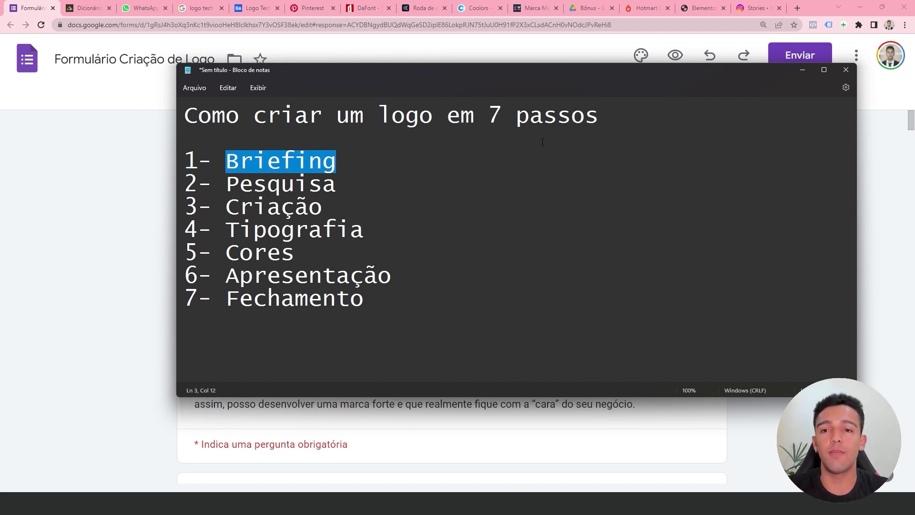
Move from Briefing down to Pesquisa, then bring up the open Acrobat PDF window previews.
key("Down")
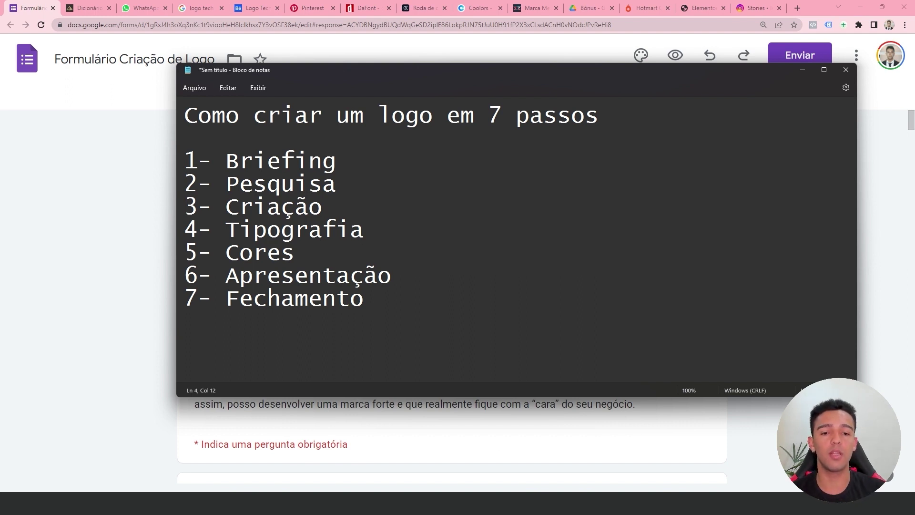
left_click(548, 503)
Bring the budget proposal PDF to the front and return to its cover page.
left_click(608, 460)
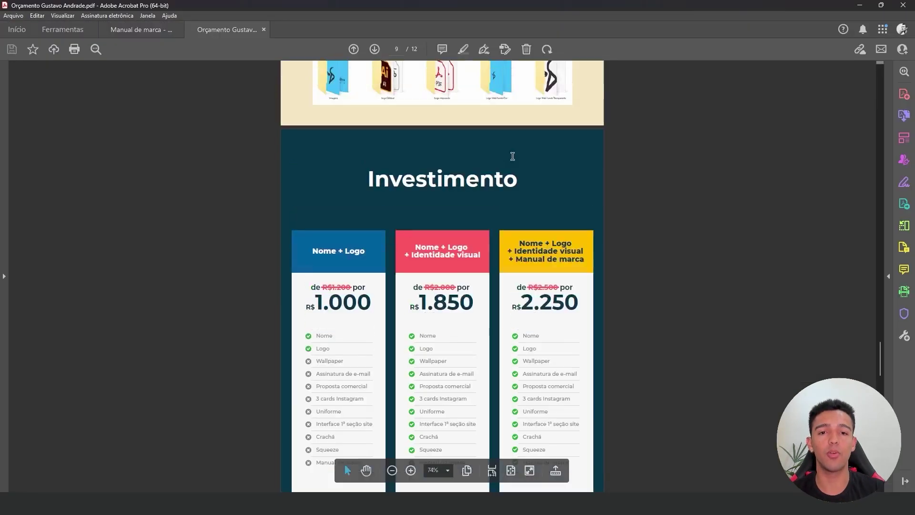
scroll(667, 391, "up", 5)
scroll(809, 343, "up", 1)
left_click_drag(880, 338, 885, 78)
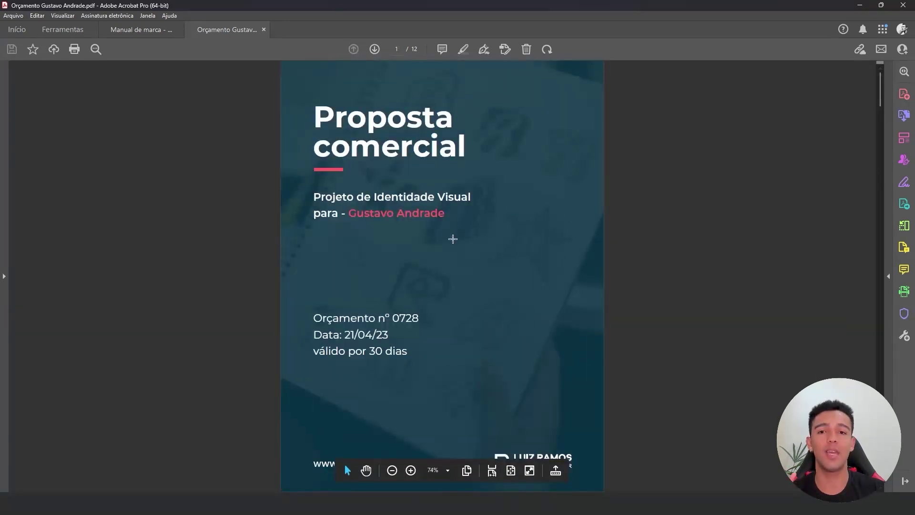
scroll(382, 312, "down", 2)
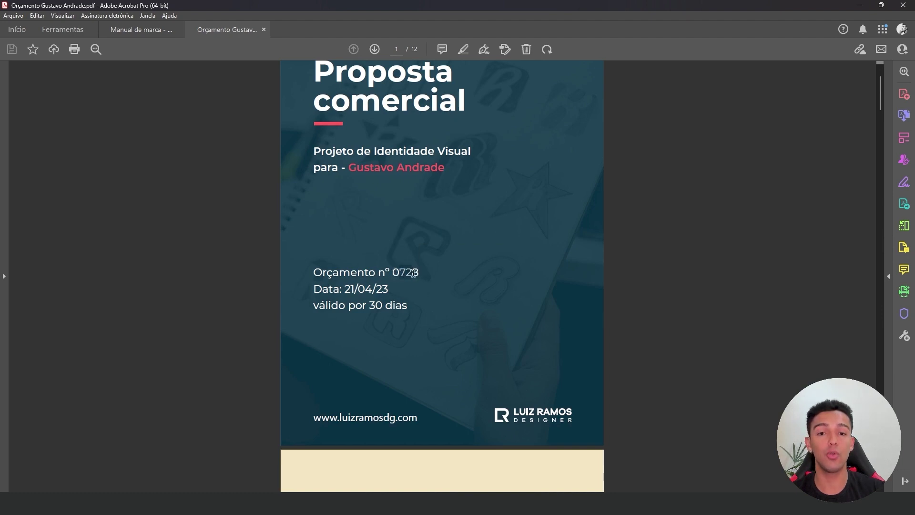
Highlight the budget number, the proposal year and the client's name on the cover.
left_click_drag(399, 272, 419, 273)
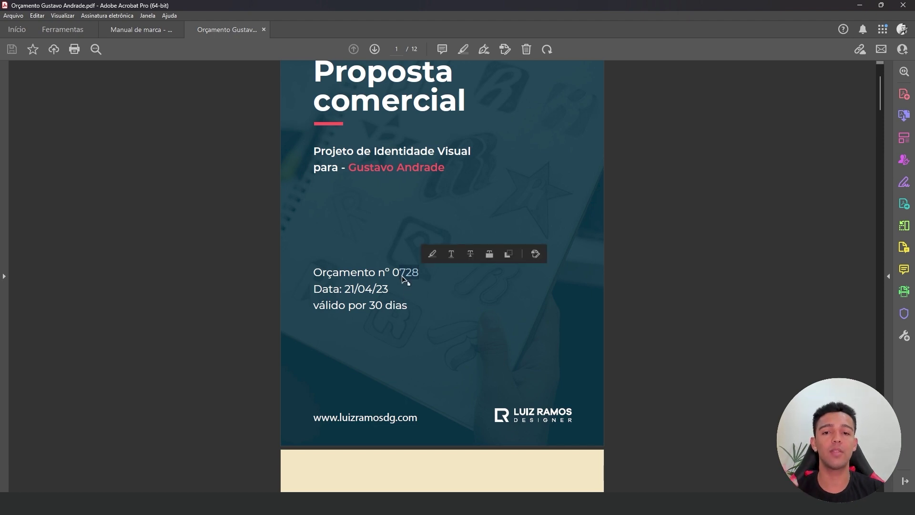
left_click_drag(380, 289, 388, 289)
scroll(384, 295, "down", 1)
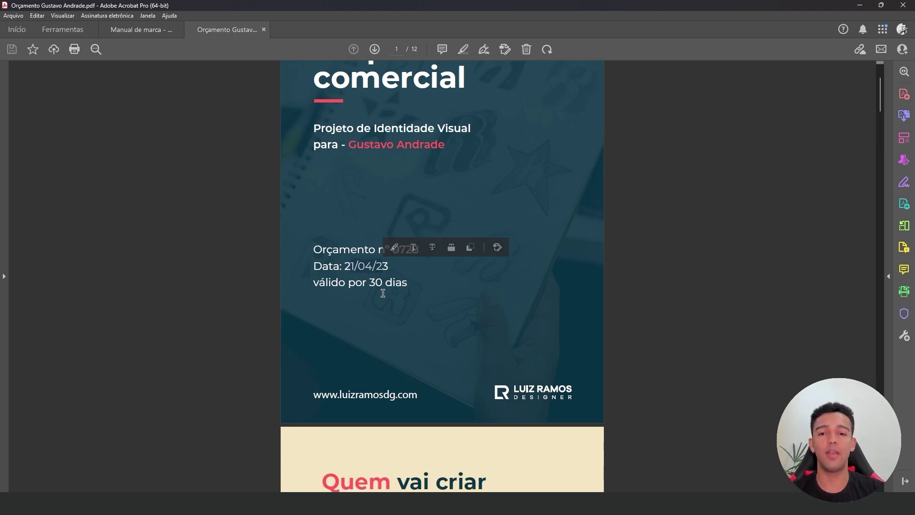
scroll(379, 293, "up", 1)
scroll(372, 183, "up", 2)
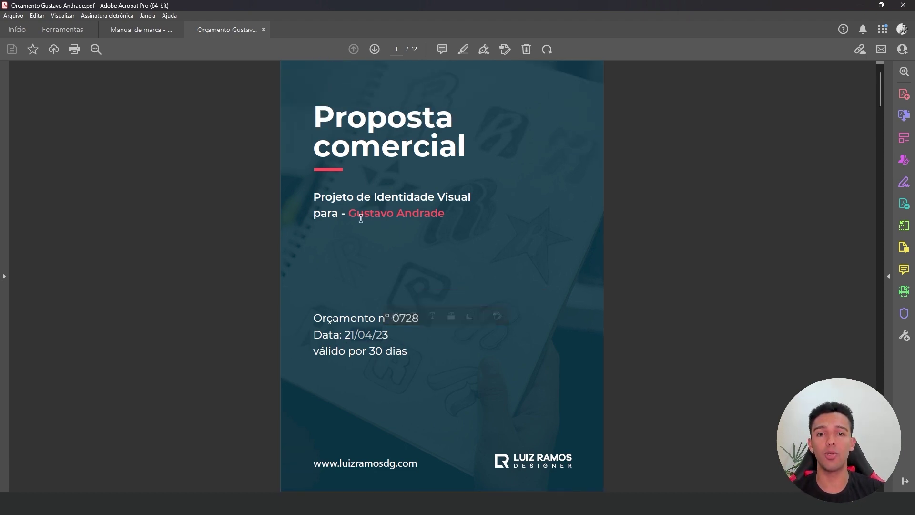
left_click_drag(349, 213, 444, 214)
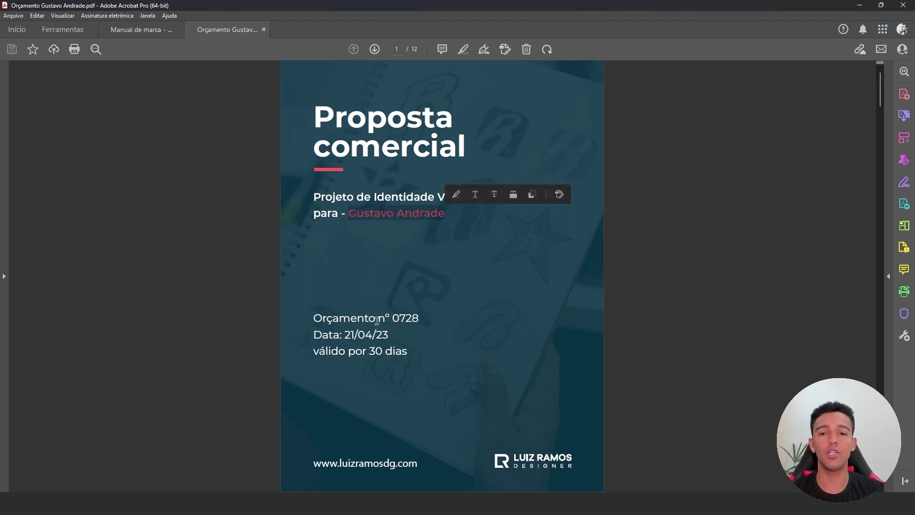
scroll(367, 317, "down", 3)
mouse_move(352, 265)
left_mouse_down()
mouse_move(377, 265)
mouse_move(408, 283)
left_mouse_up()
scroll(424, 301, "down", 2)
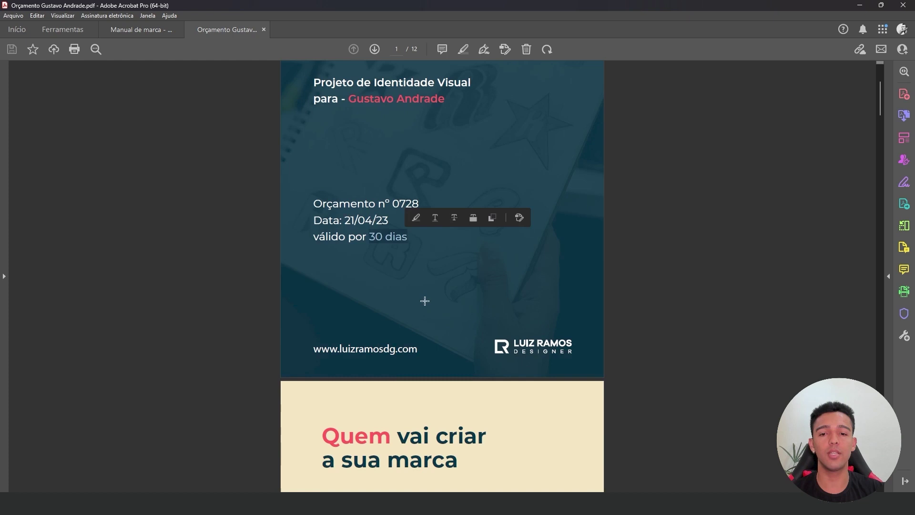
Try the cover's website link, dismiss the connection warning, and scroll into the proposal.
left_click(380, 352)
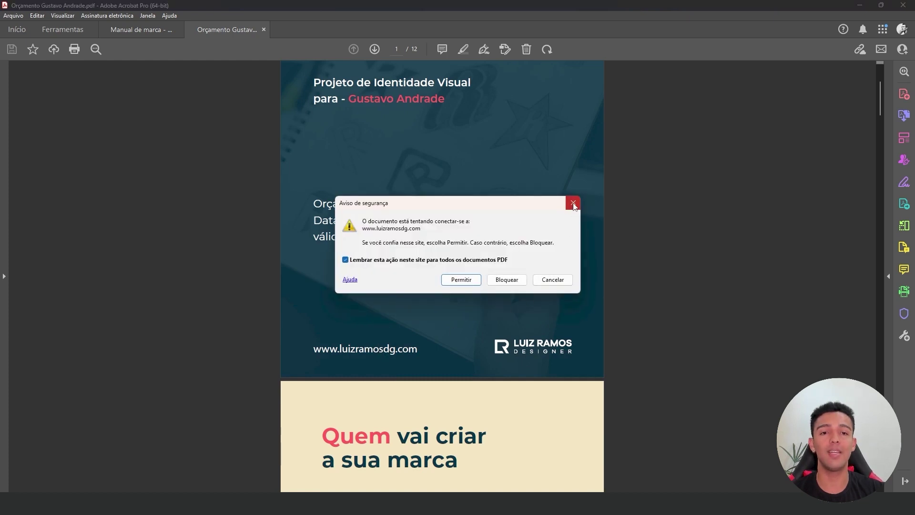
left_click(573, 203)
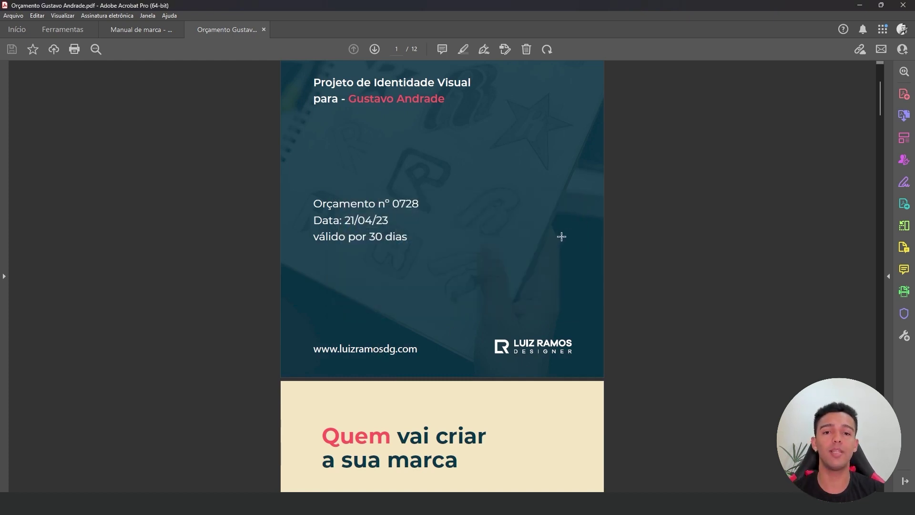
scroll(452, 296, "down", 3)
scroll(524, 297, "down", 2)
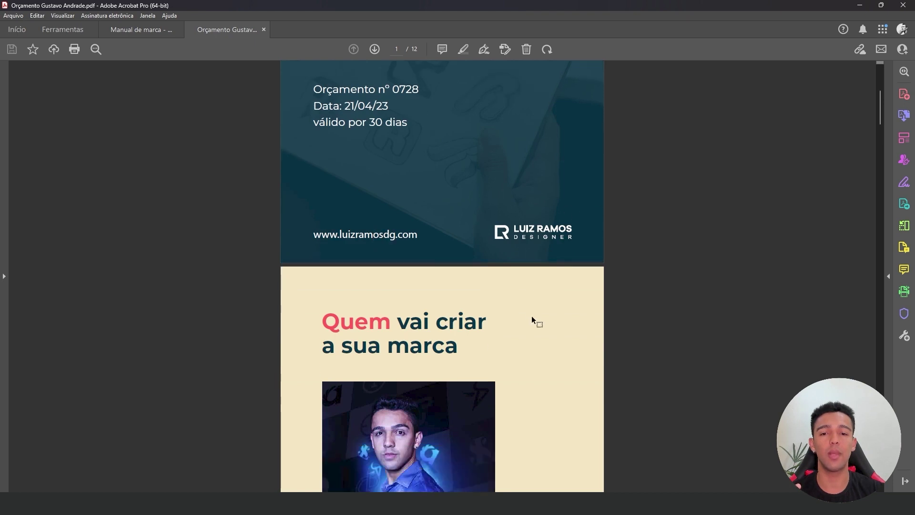
scroll(535, 320, "down", 1)
scroll(521, 293, "down", 5)
scroll(301, 336, "down", 4)
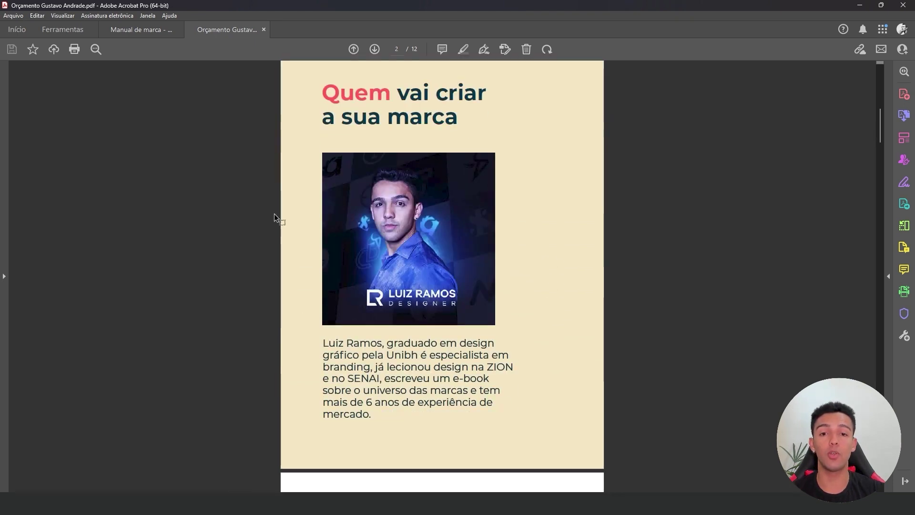
scroll(338, 295, "down", 1)
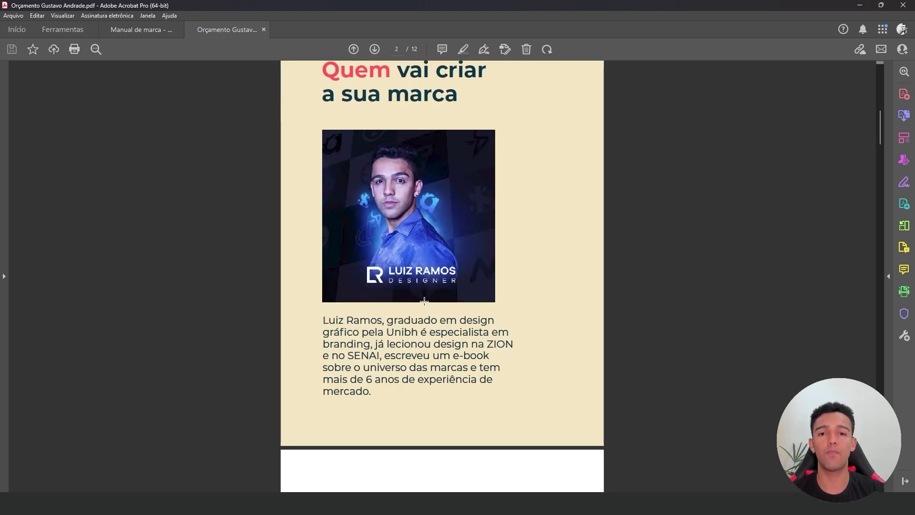
scroll(424, 300, "down", 7)
scroll(434, 290, "up", 10)
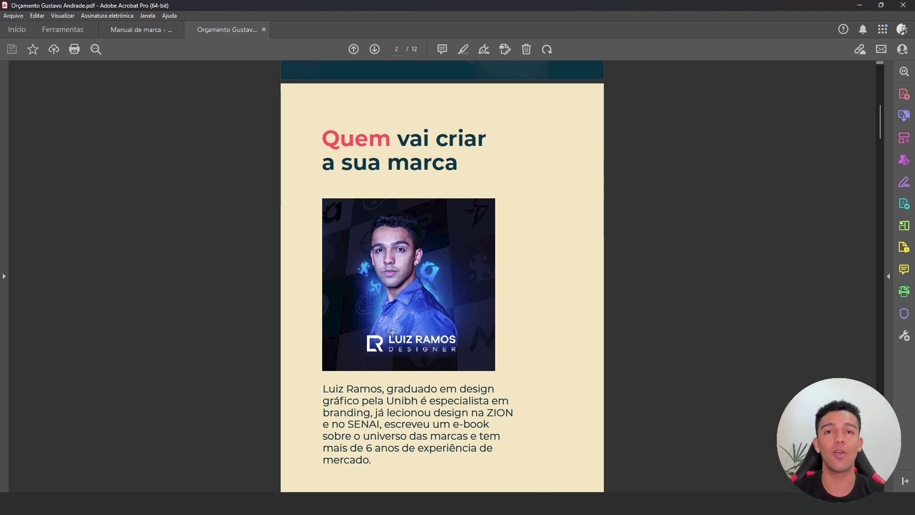
Scroll on to page 3, 'Crio marcas conceituais', and switch to full-screen mode.
scroll(383, 333, "down", 2)
scroll(382, 292, "down", 2)
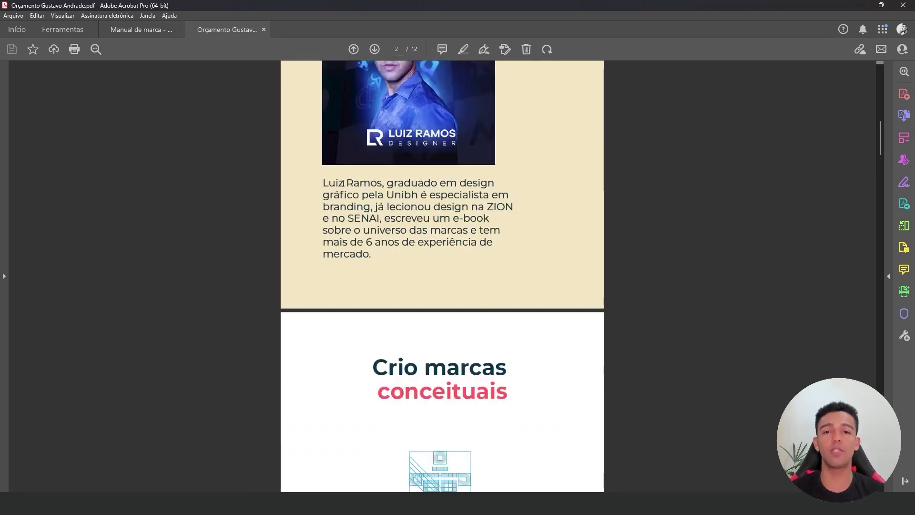
scroll(396, 114, "down", 3)
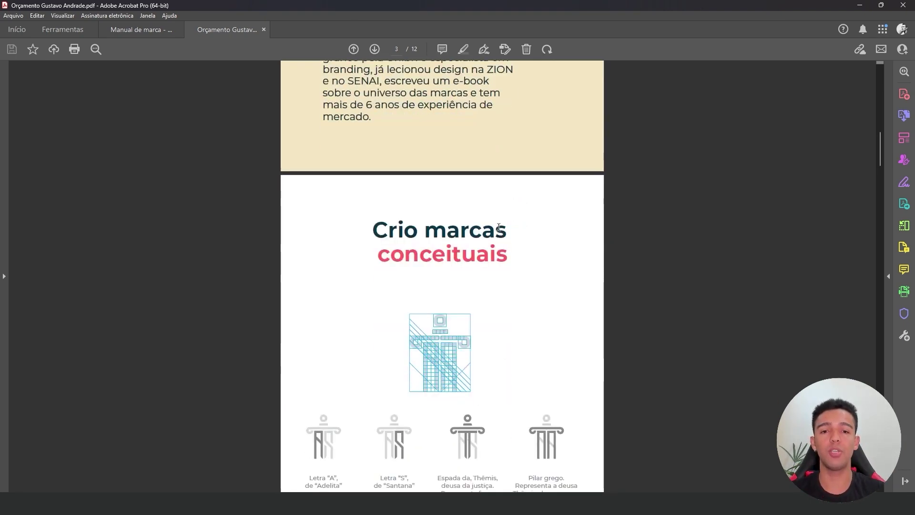
scroll(395, 114, "down", 2)
scroll(547, 255, "down", 1)
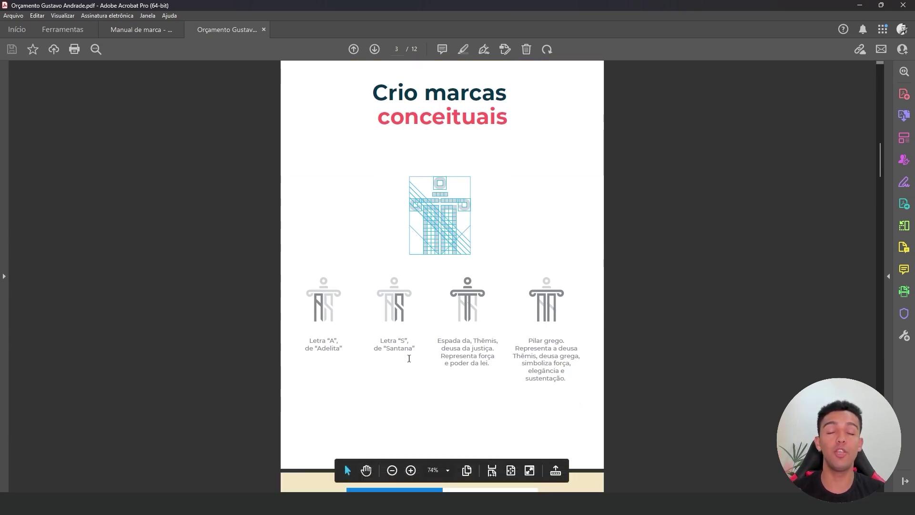
left_click(530, 470)
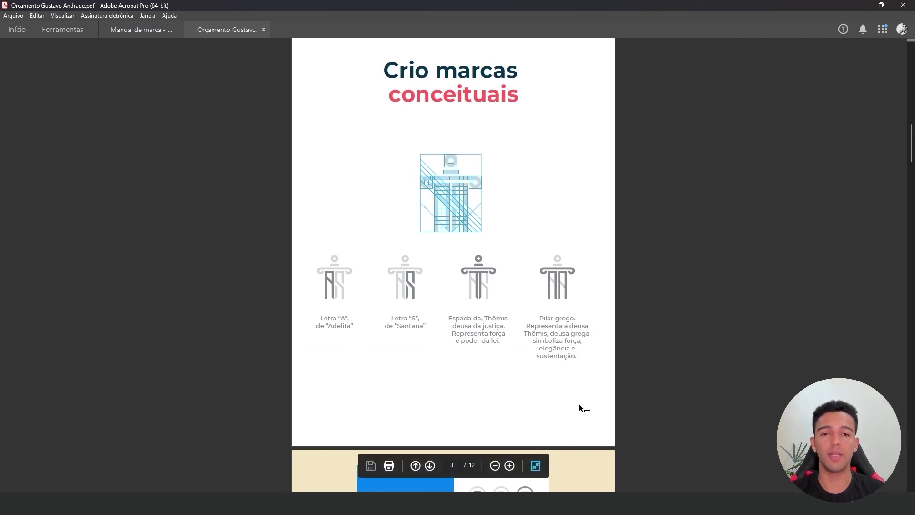
Scroll past page 5 and the testimonials to the '7 Benefícios de uma identidade visual poderosa' page.
scroll(599, 307, "down", 2)
scroll(599, 307, "down", 4)
scroll(601, 291, "down", 2)
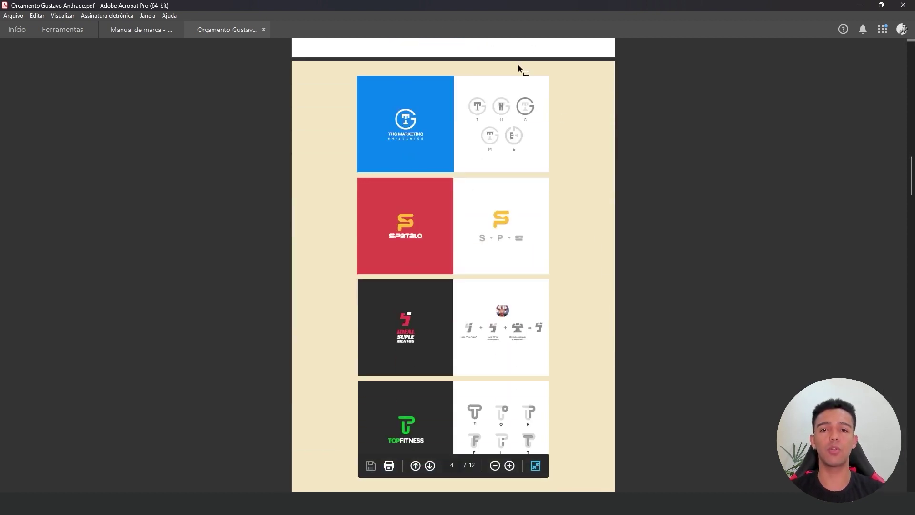
scroll(466, 338, "down", 1)
scroll(429, 237, "up", 1)
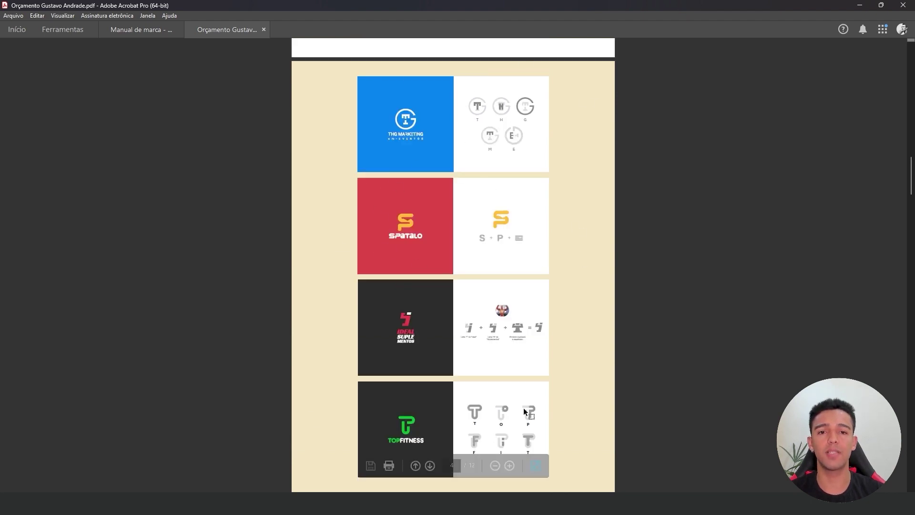
scroll(533, 390, "down", 4)
scroll(495, 324, "down", 4)
scroll(453, 247, "down", 2)
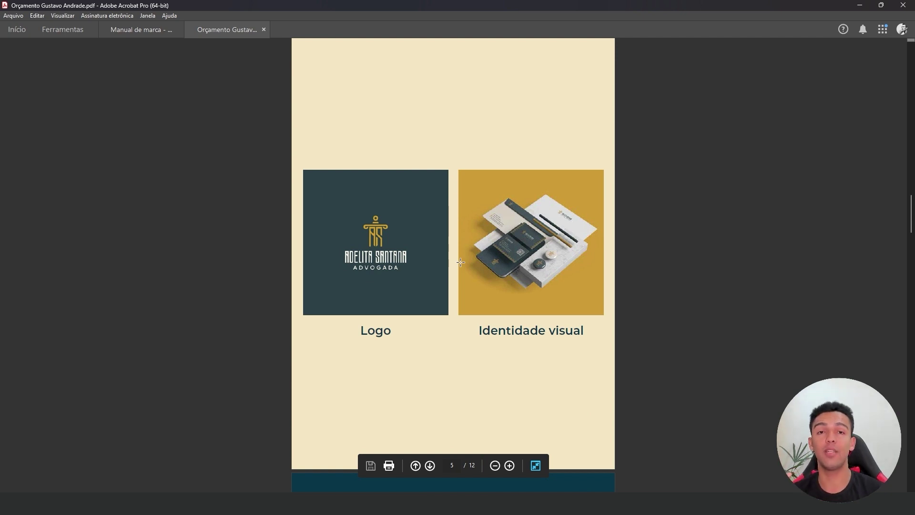
scroll(571, 267, "down", 5)
scroll(607, 262, "down", 3)
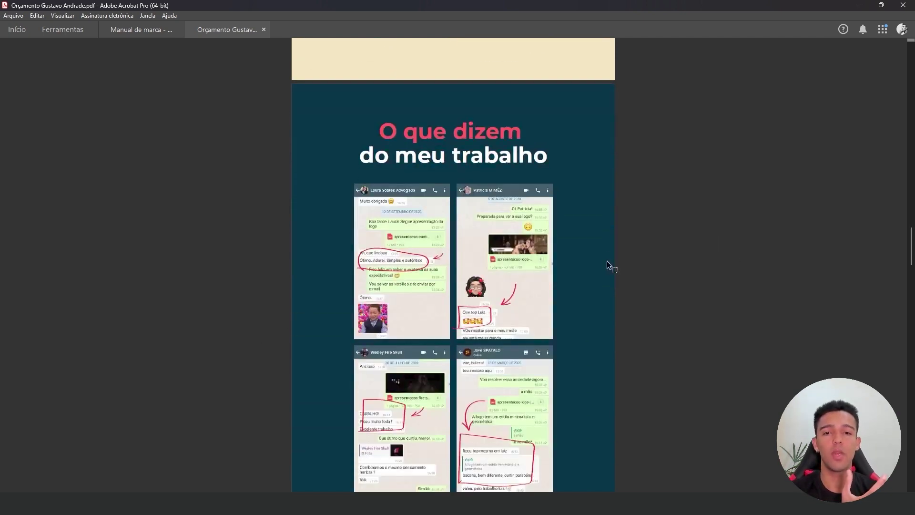
scroll(609, 260, "down", 1)
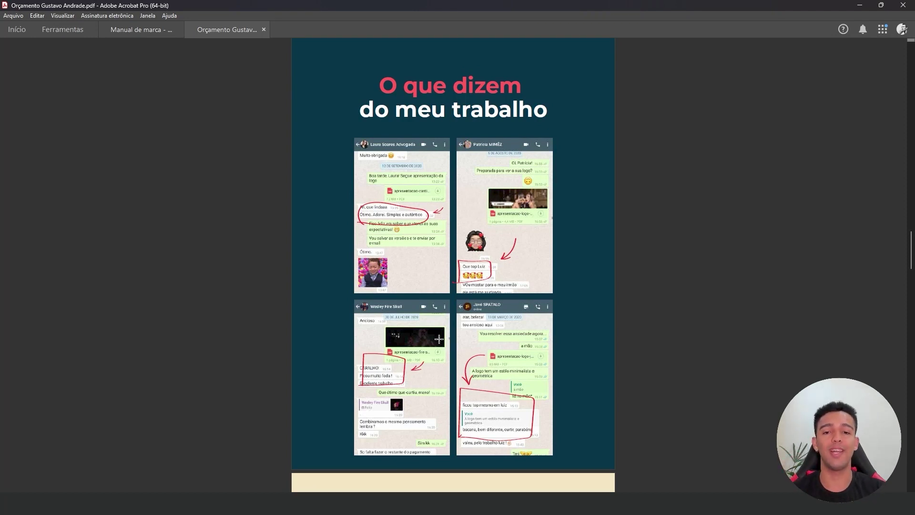
scroll(447, 342, "down", 1)
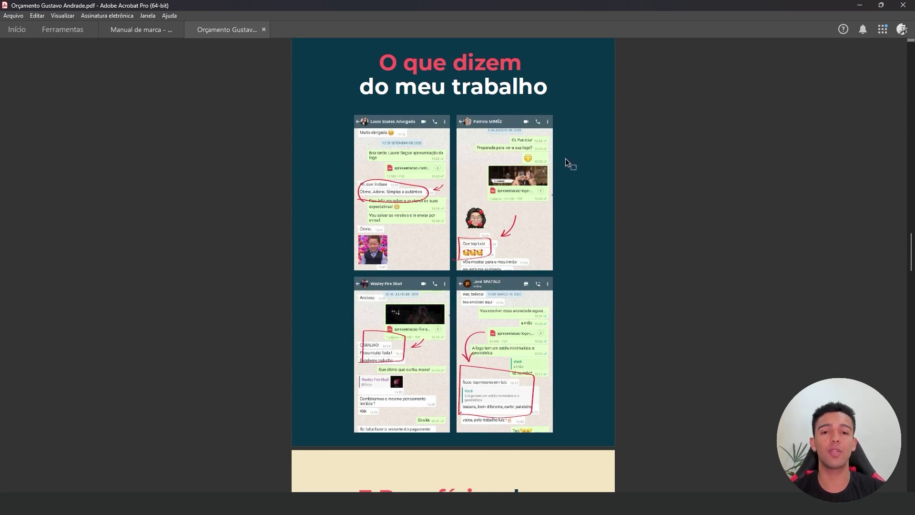
scroll(476, 300, "down", 10)
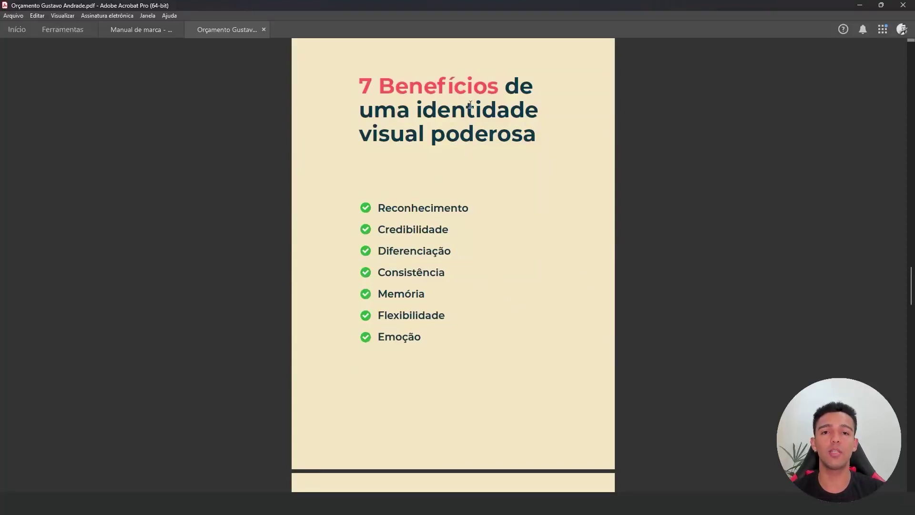
Highlight the words 'identidade' and 'visual poderosa' in the benefits title, then clear the selection.
left_click_drag(371, 134, 536, 136)
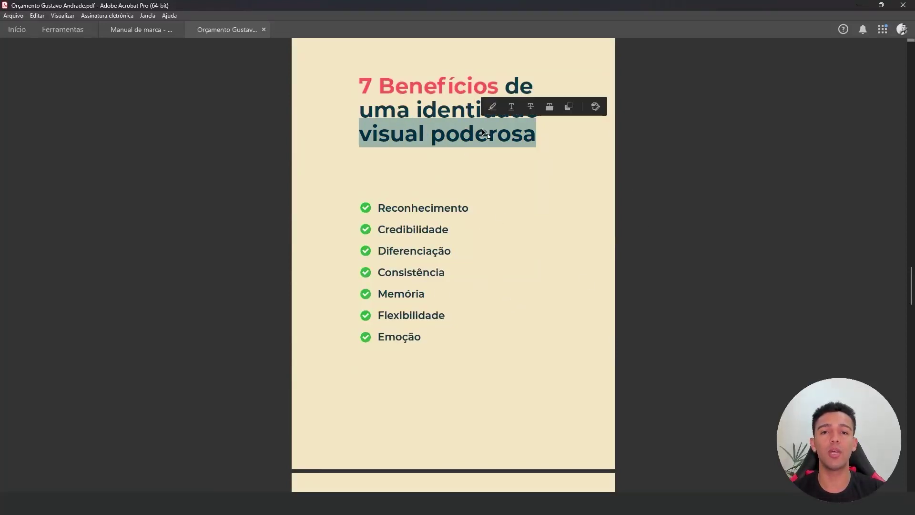
left_click_drag(416, 112, 538, 114)
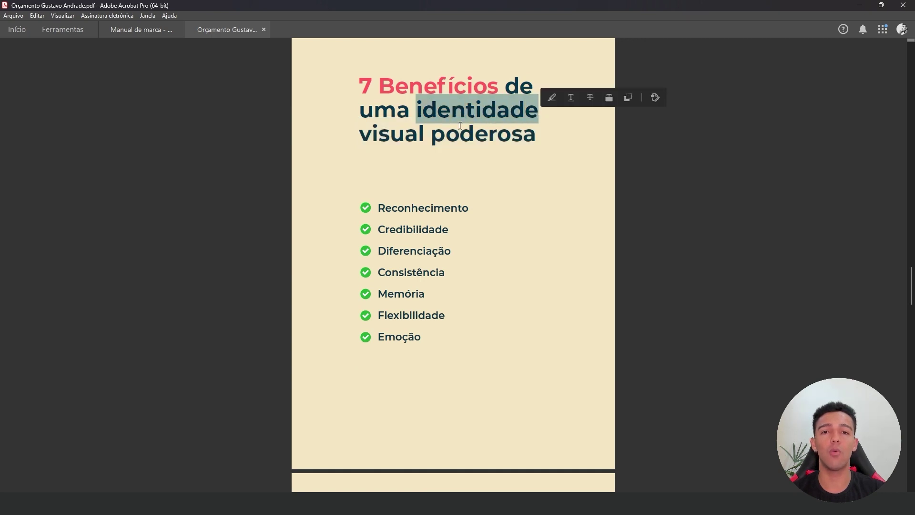
double_click(471, 139)
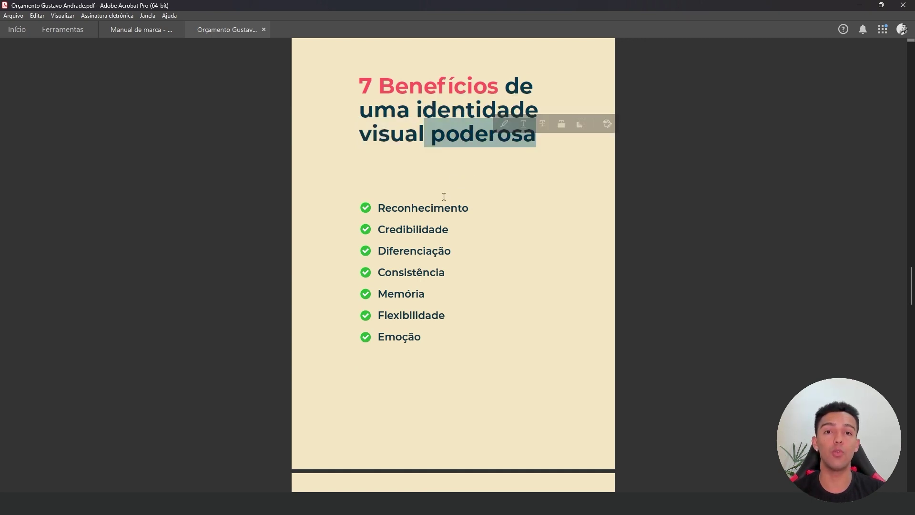
left_click(457, 143)
Scroll down to the 'Versões entregáveis do Logo' list of six deliverable file types.
scroll(461, 205, "down", 3)
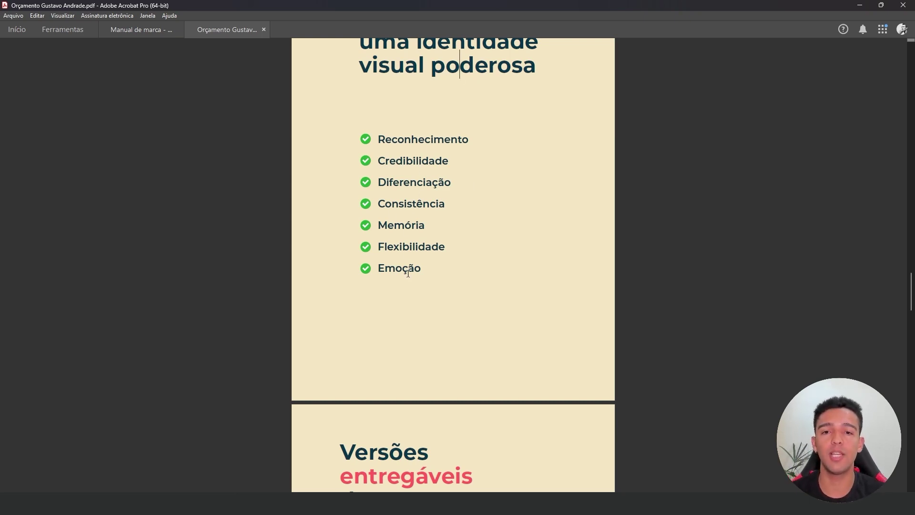
scroll(437, 264, "down", 1)
scroll(445, 268, "down", 6)
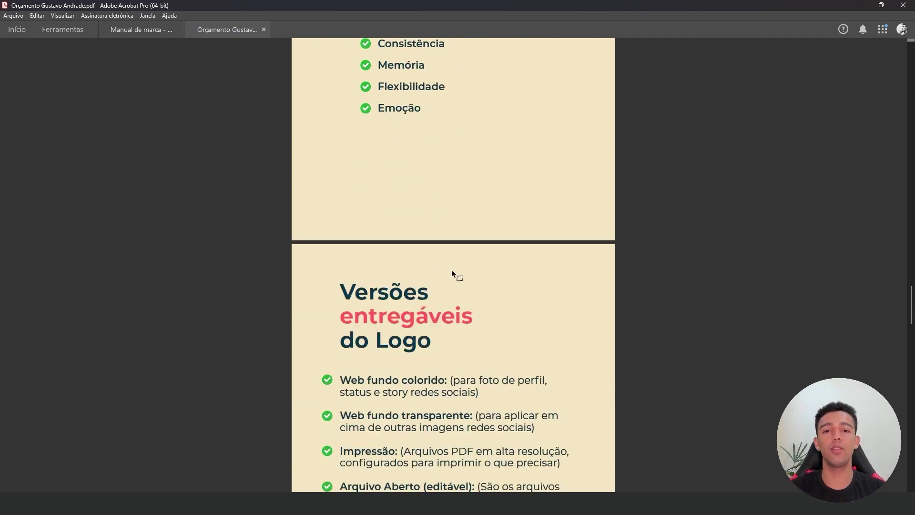
scroll(453, 272, "down", 2)
scroll(454, 273, "down", 5)
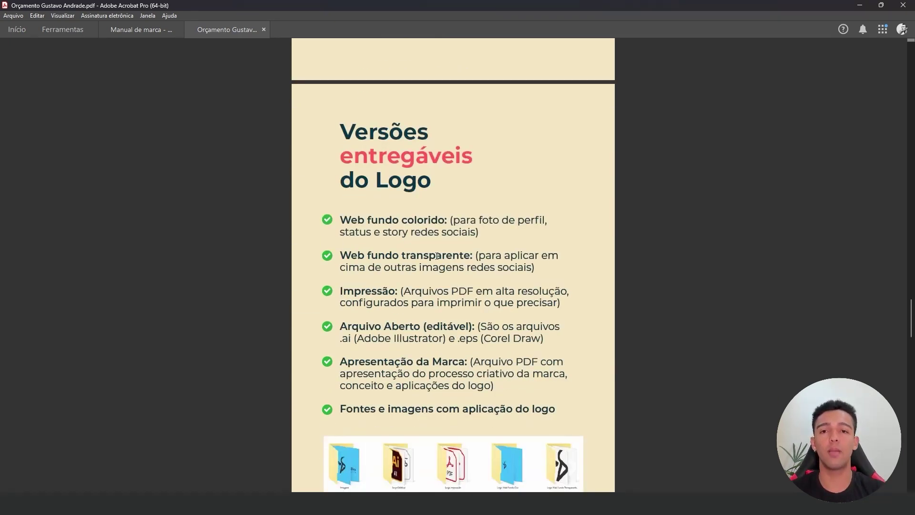
scroll(435, 257, "down", 3)
scroll(467, 219, "down", 2)
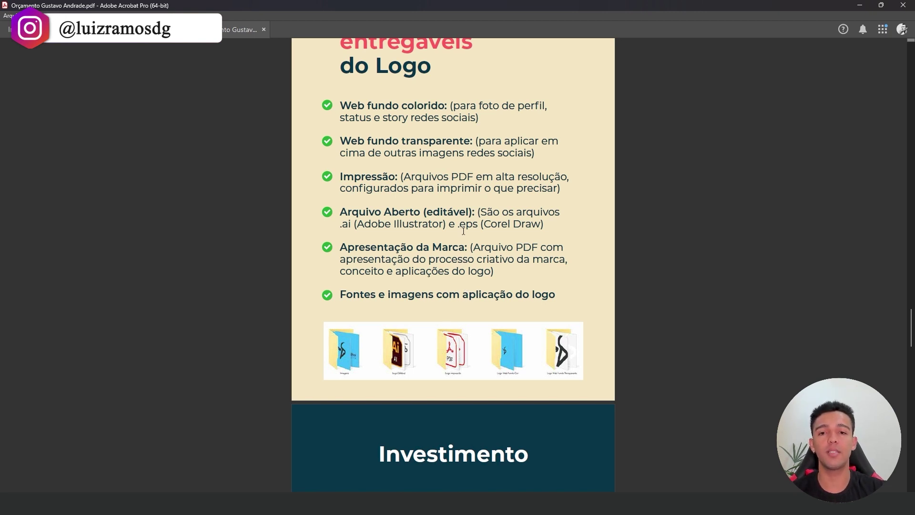
scroll(463, 231, "down", 1)
scroll(496, 202, "up", 1)
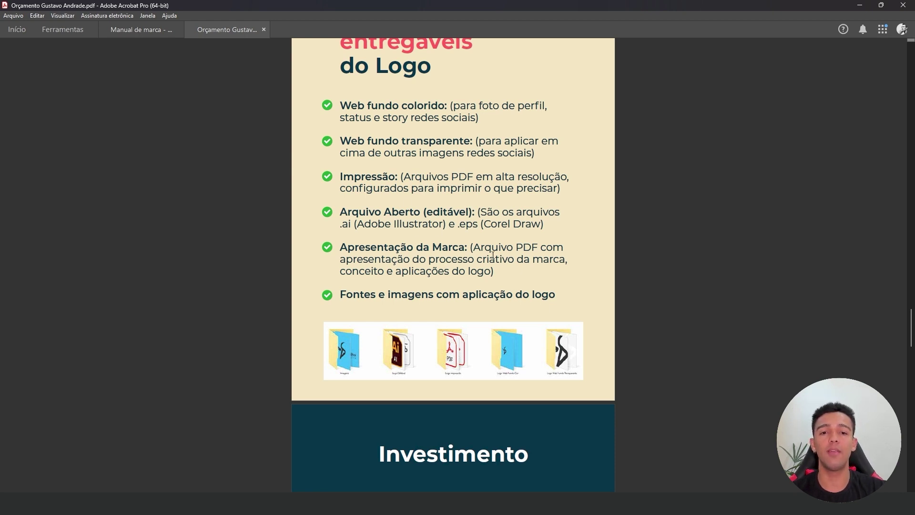
Scroll down to the three Investimento price package cards.
scroll(524, 229, "down", 2)
scroll(505, 257, "down", 2)
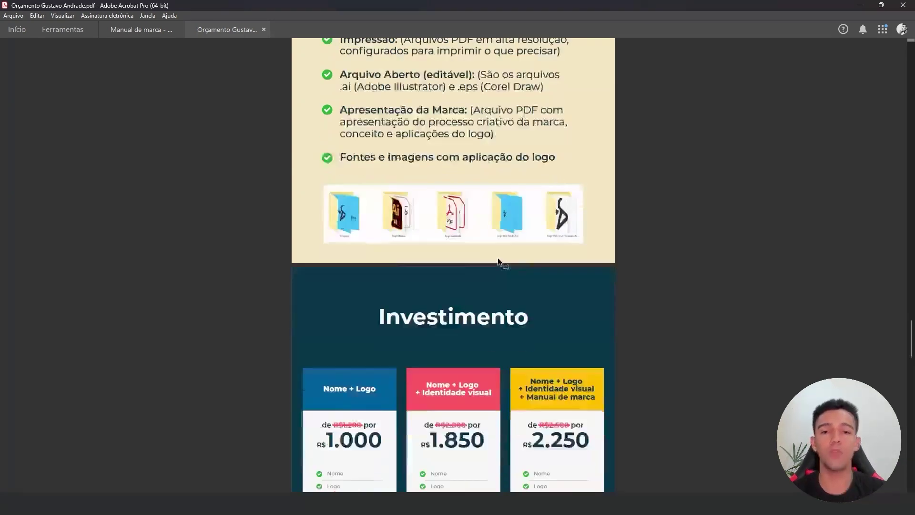
scroll(507, 261, "down", 3)
scroll(515, 247, "down", 3)
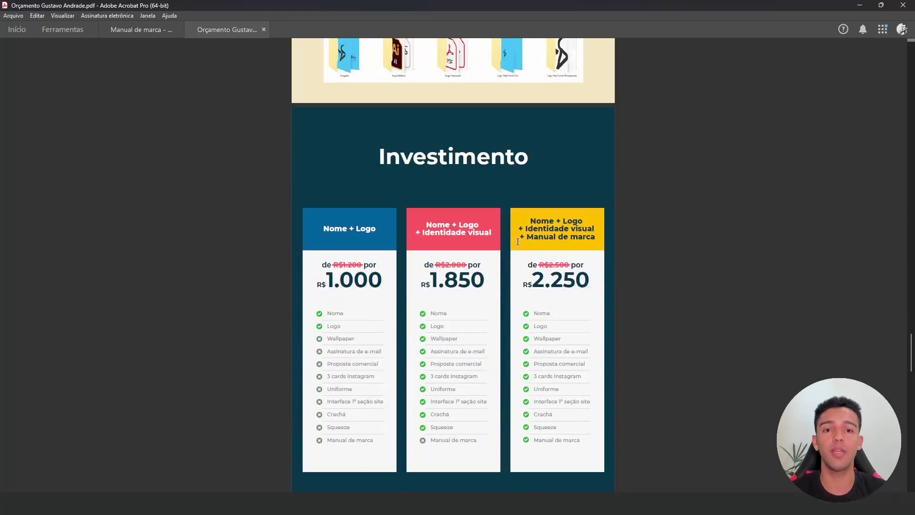
scroll(517, 242, "down", 1)
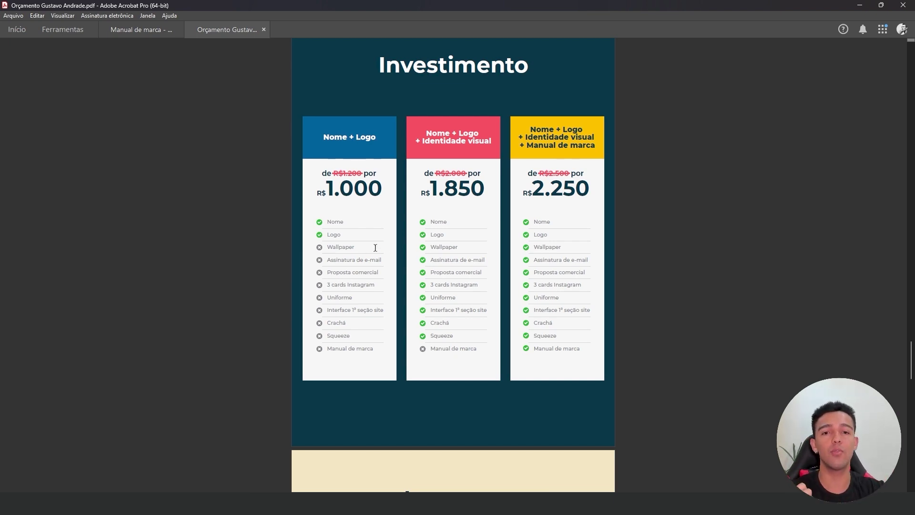
Highlight the 2.250 full-package price and continue down to 'Prazos de entrega'.
scroll(415, 260, "up", 1)
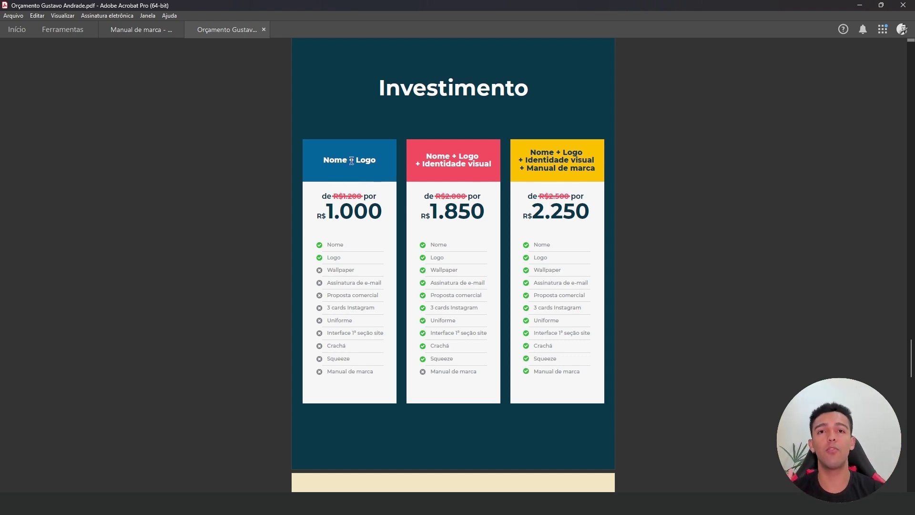
scroll(596, 298, "down", 5)
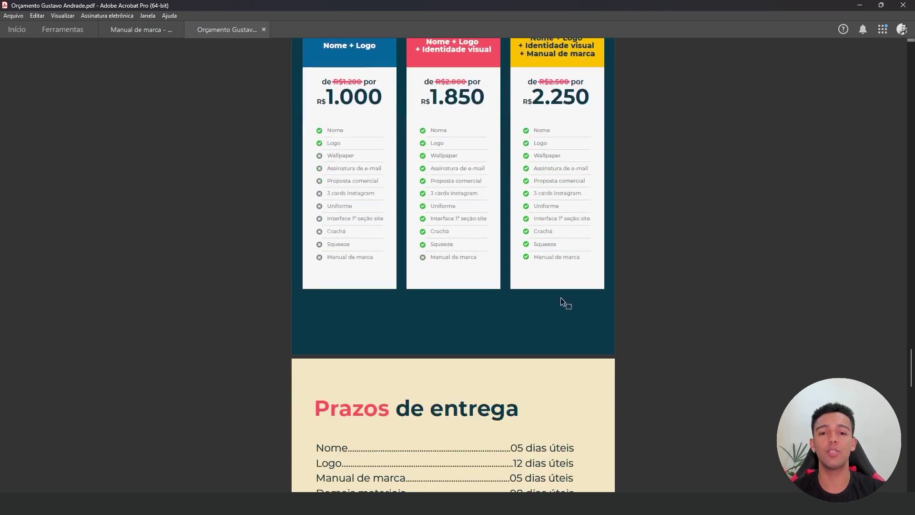
scroll(563, 294, "up", 6)
left_click_drag(532, 234, 590, 241)
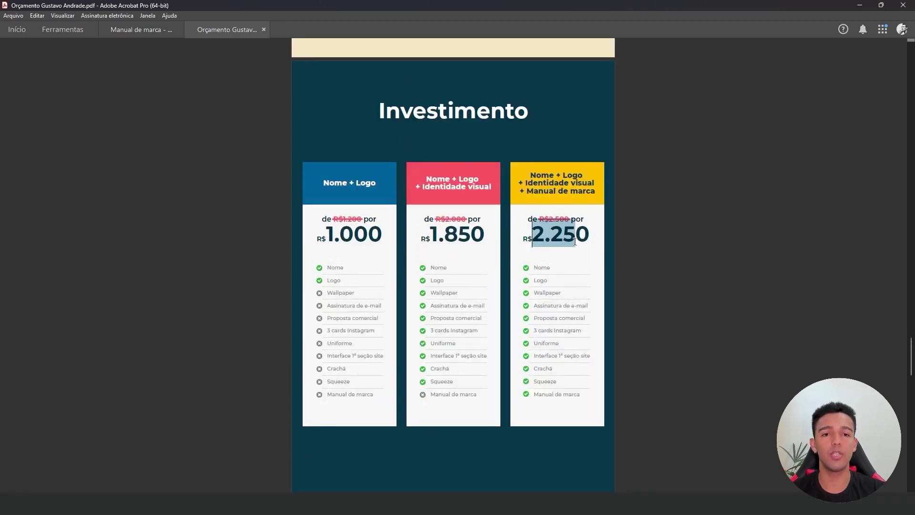
scroll(579, 319, "down", 6)
Scroll to 'Formas de pagamento' and highlight the payment options text.
scroll(579, 318, "down", 3)
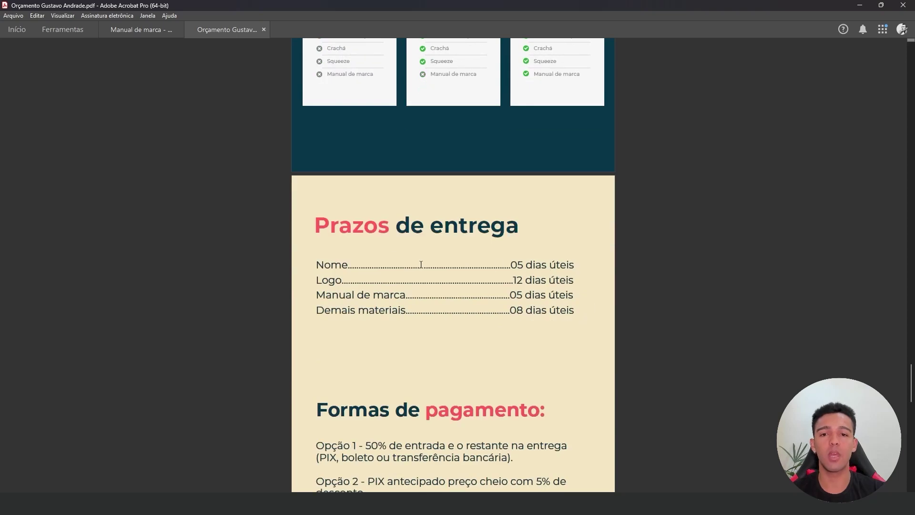
mouse_move(390, 224)
left_mouse_down()
mouse_move(426, 239)
mouse_move(518, 234)
left_mouse_up()
scroll(493, 268, "down", 4)
scroll(494, 267, "down", 5)
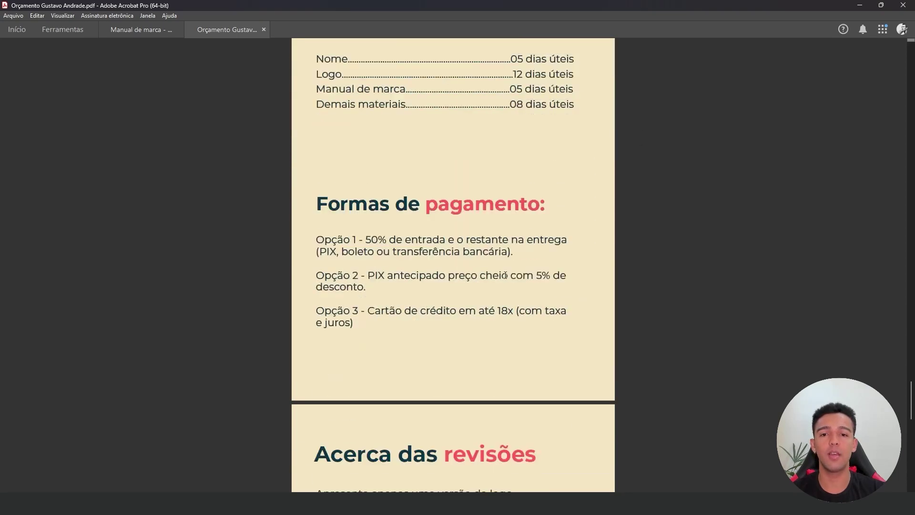
left_click_drag(439, 206, 505, 276)
scroll(479, 286, "down", 3)
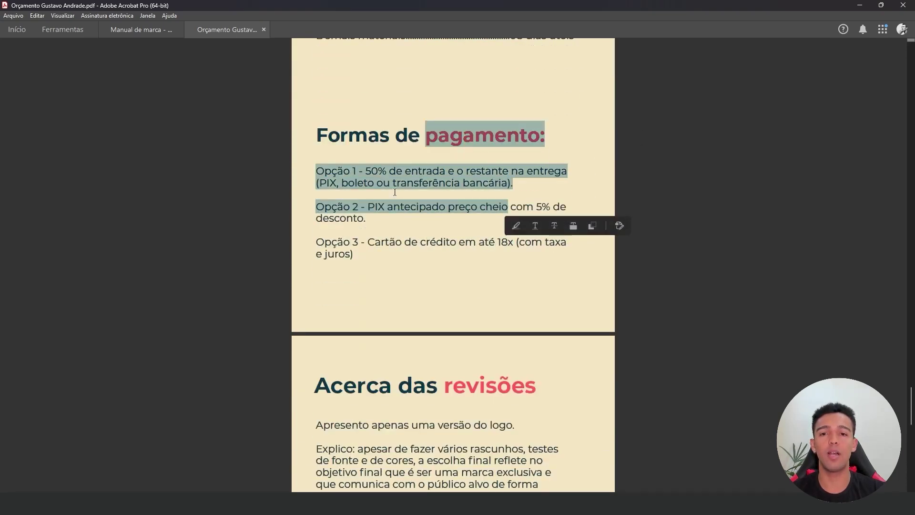
Point out the 50% down payment in Opção 1, clearing the selections afterwards.
left_click(405, 179)
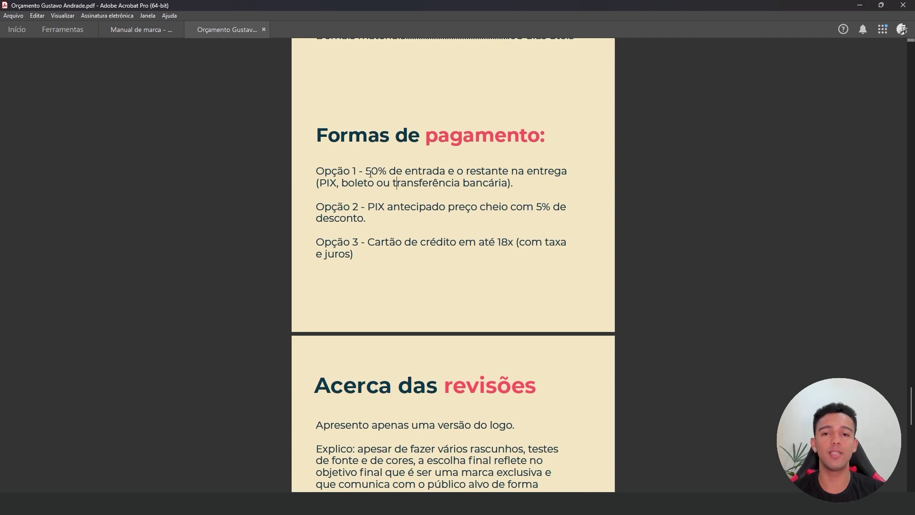
left_click_drag(371, 173, 386, 172)
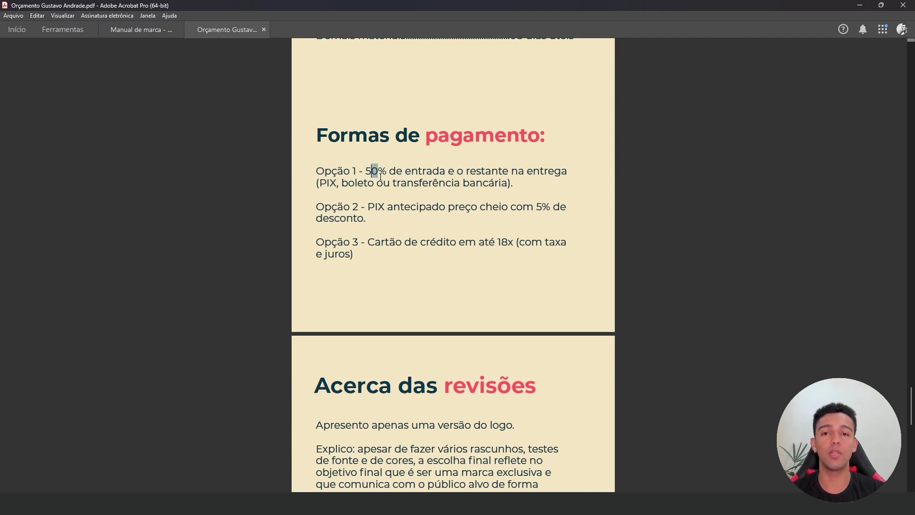
left_click(406, 182)
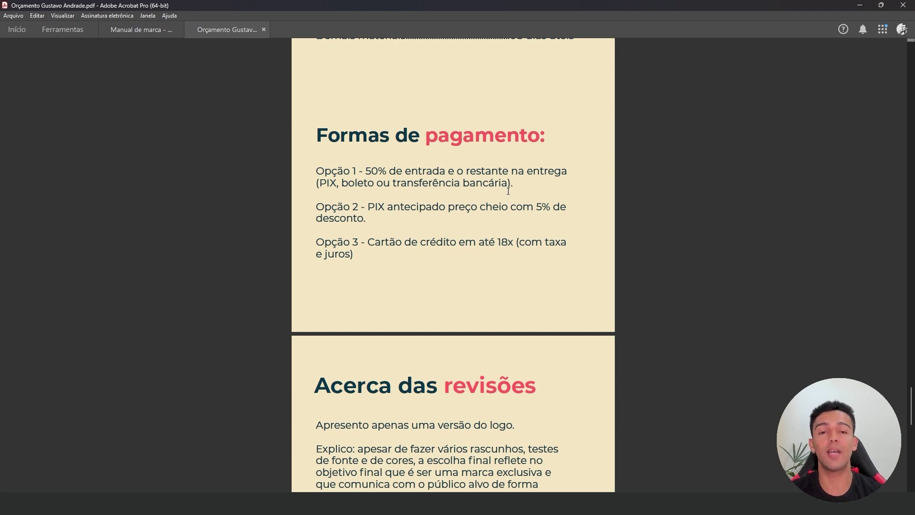
Scroll to 'Acerca das revisões', highlight the one-logo-version explanation, then clear it to show the 100% guarantee seal.
scroll(524, 214, "down", 4)
scroll(535, 231, "down", 1)
scroll(543, 239, "down", 4)
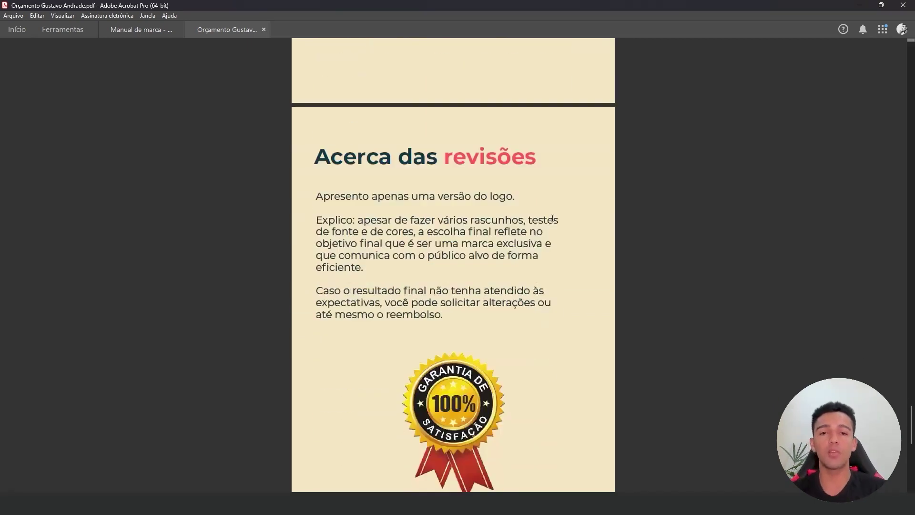
left_click_drag(372, 196, 542, 244)
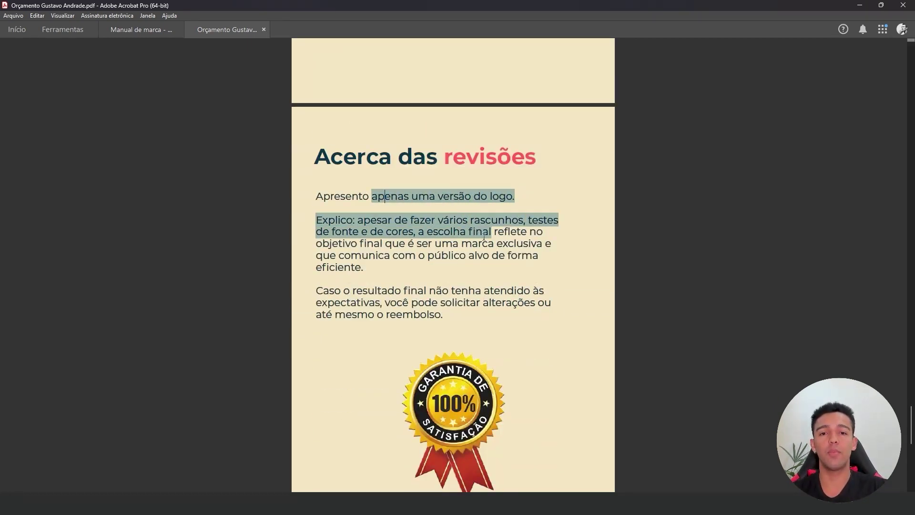
scroll(442, 269, "down", 1)
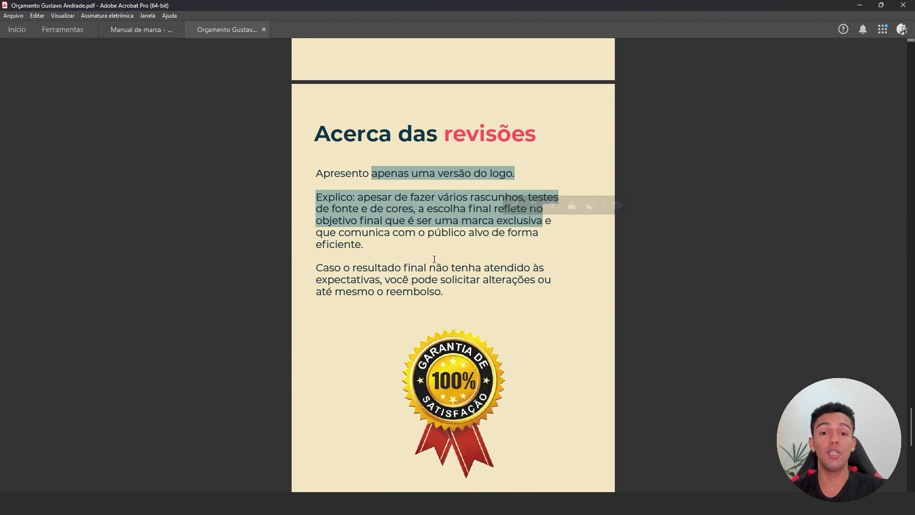
left_click(435, 265)
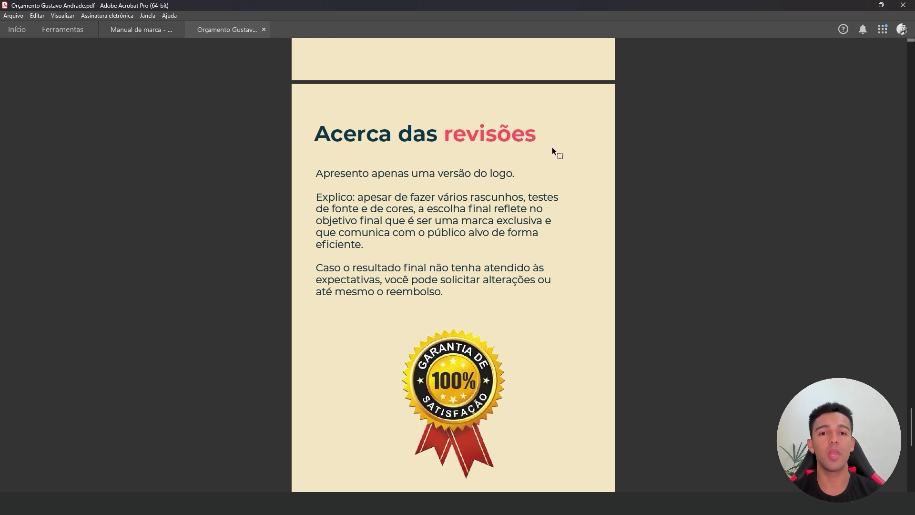
Reach the final 'Obrigado' page, dismiss the e-mail draft from its contact link, and highlight the CNPJ line.
scroll(457, 170, "down", 4)
scroll(512, 155, "down", 4)
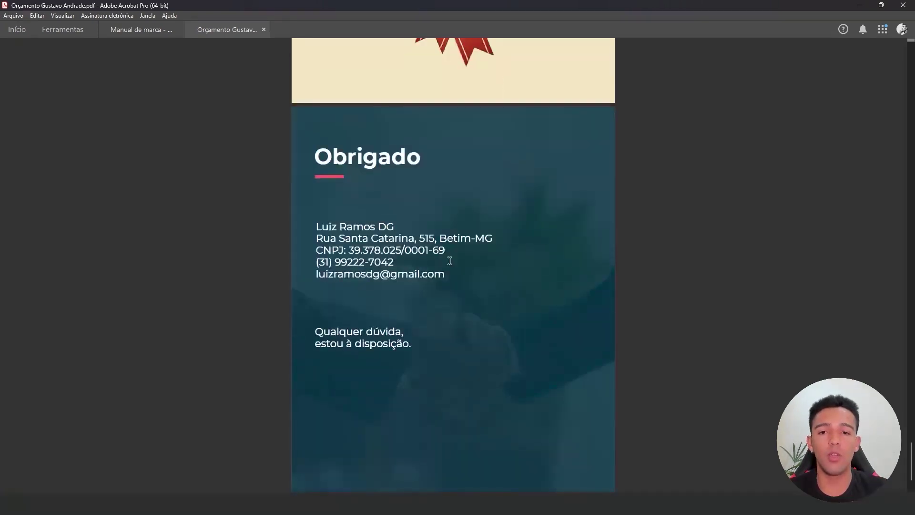
scroll(447, 264, "down", 1)
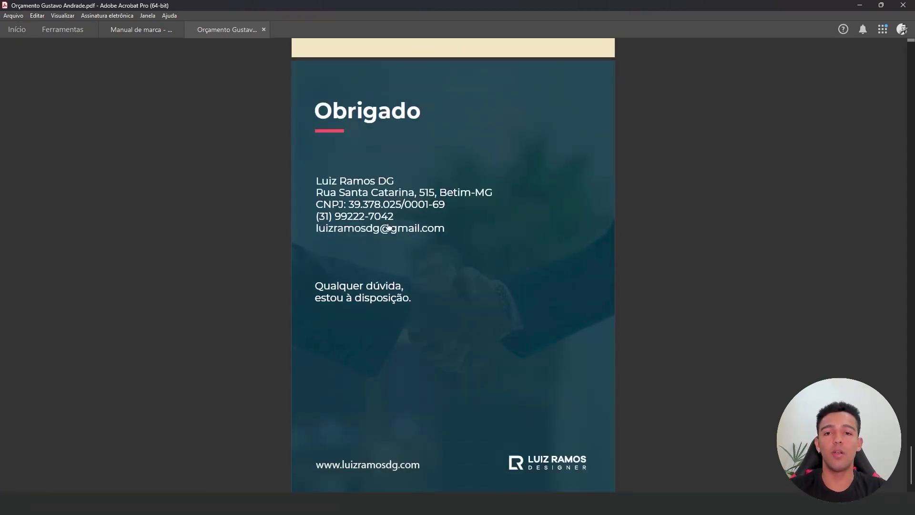
left_click(445, 235)
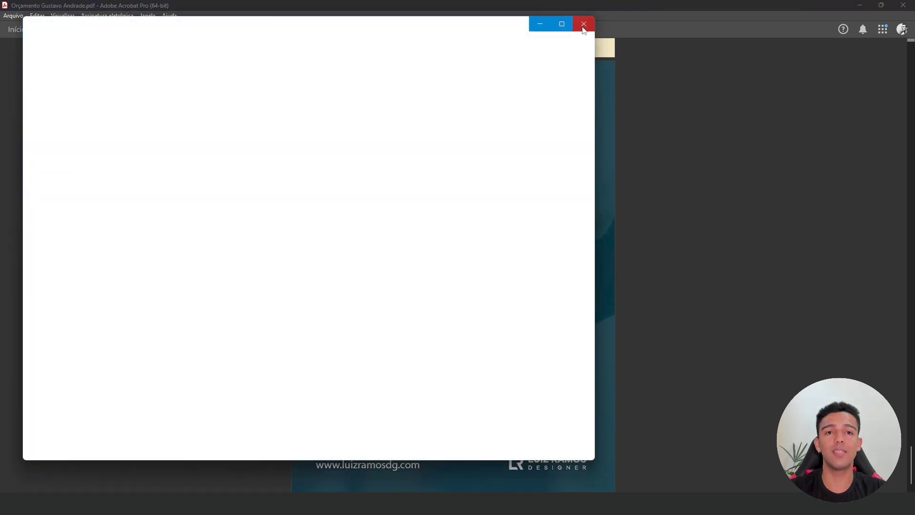
left_click(584, 24)
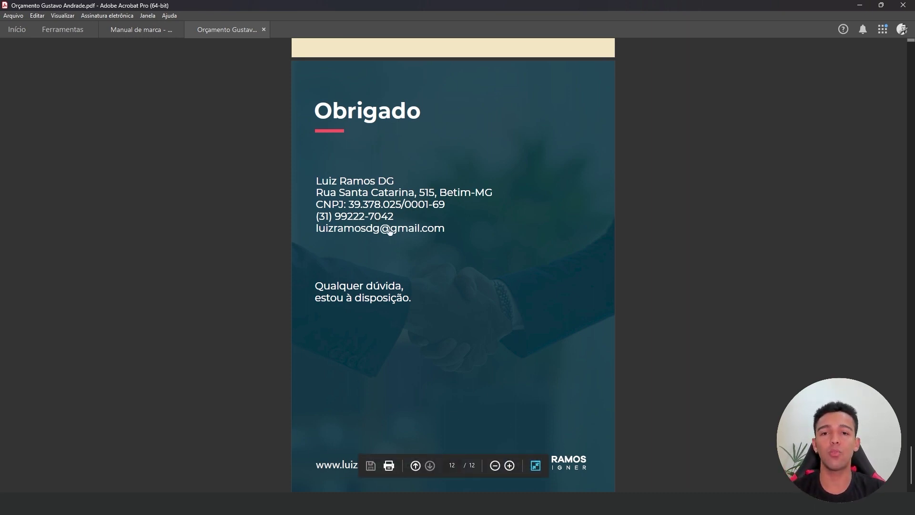
mouse_move(453, 429)
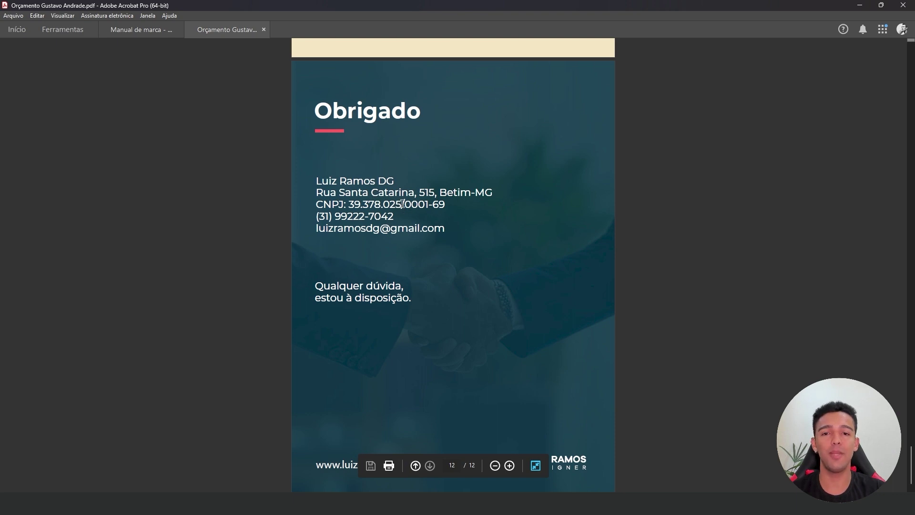
left_click_drag(447, 206, 321, 200)
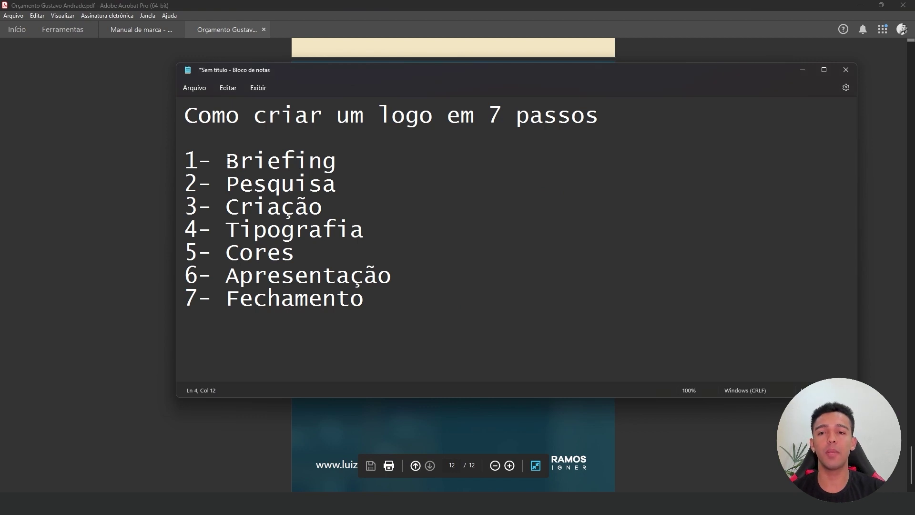
Highlight 'Briefing' in Notepad's list, then bring back the 'Formulário Criação de Logo' responses in Chrome.
left_click_drag(229, 161, 340, 159)
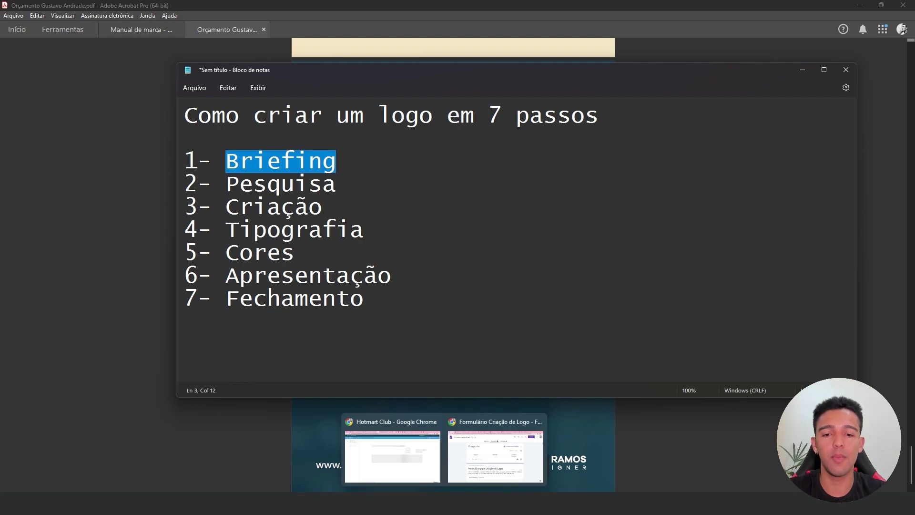
left_click(505, 459)
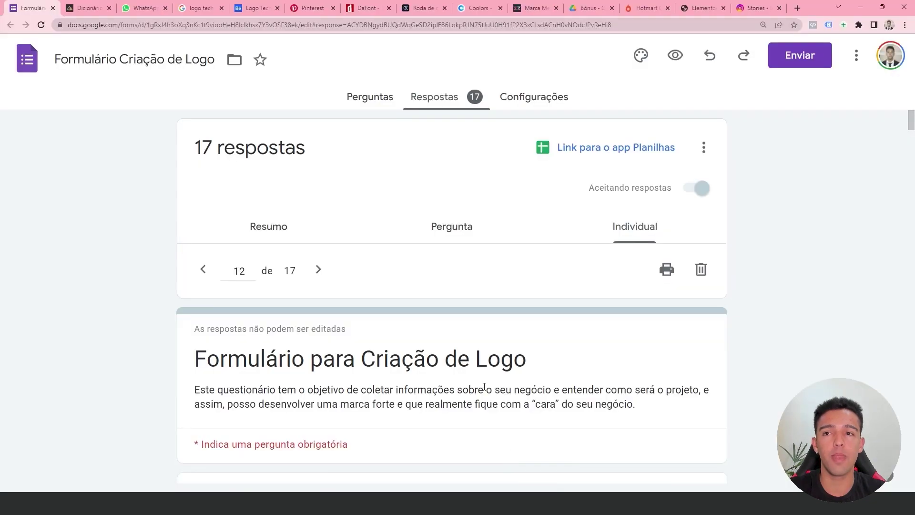
Switch to the client's WhatsApp chat and scroll up to its first messages.
left_click(153, 8)
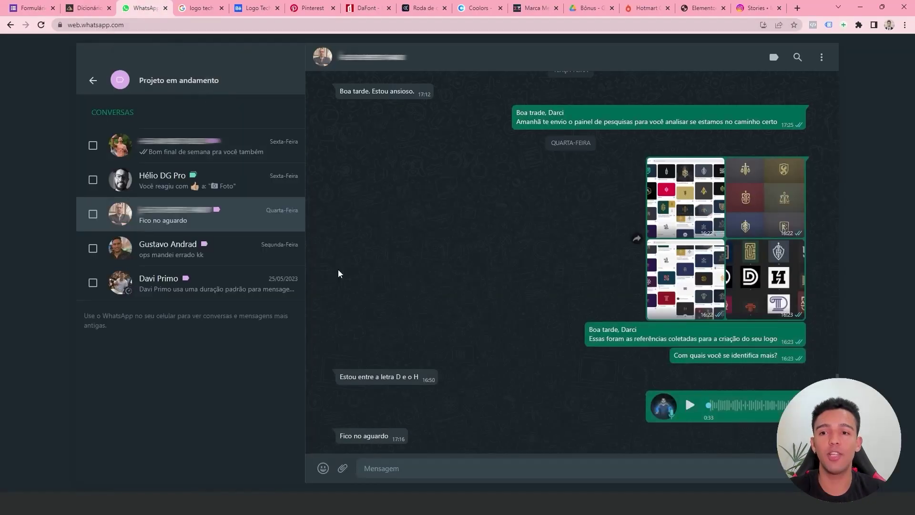
mouse_move(686, 334)
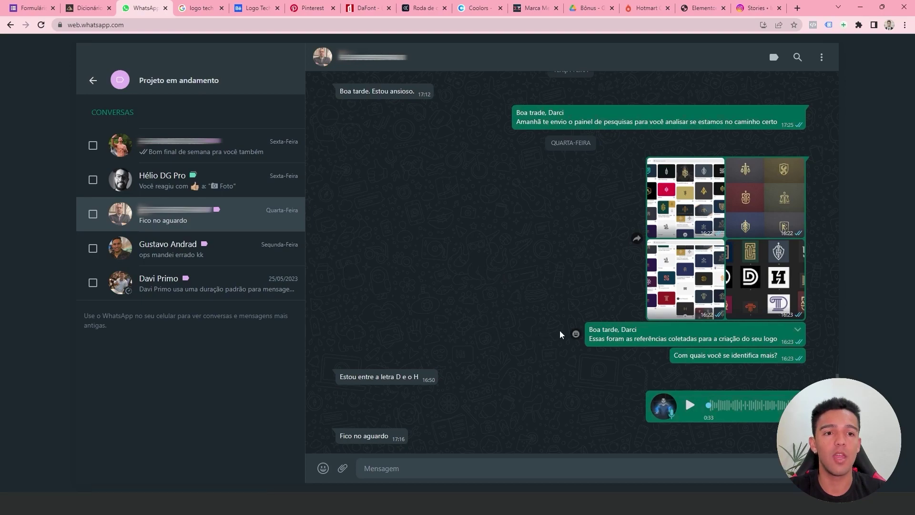
scroll(534, 362, "up", 10)
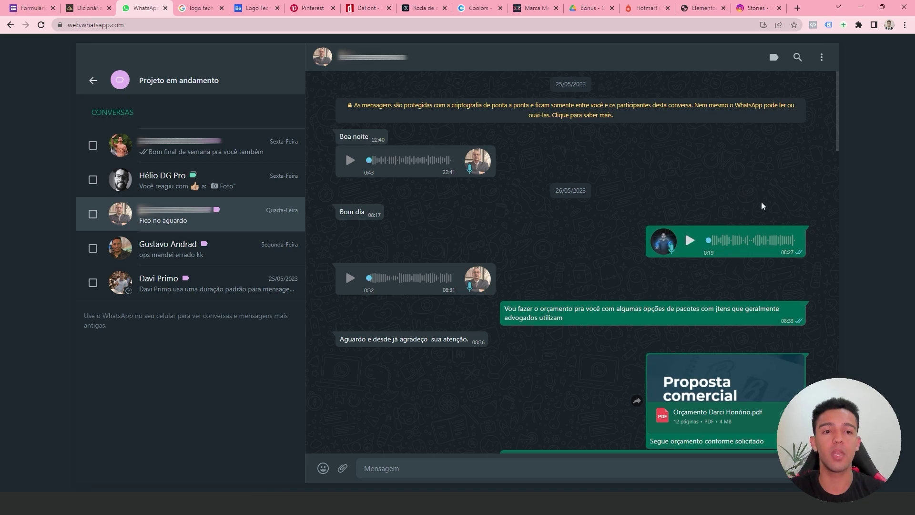
Scroll the chat past the 'Proposta comercial' PDF to the client's option '1' and 'Está fechado' reply.
scroll(715, 200, "down", 3)
scroll(705, 205, "up", 3)
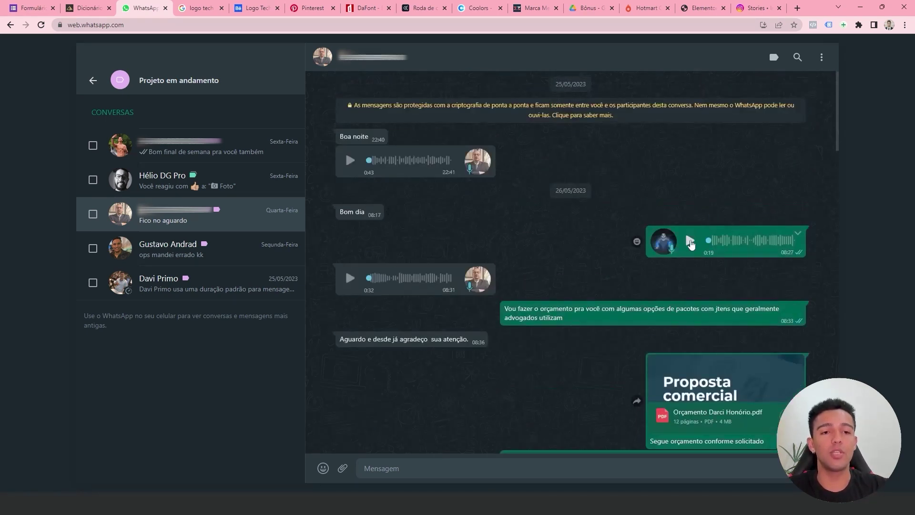
scroll(615, 246, "down", 2)
scroll(610, 244, "down", 3)
scroll(602, 236, "up", 2)
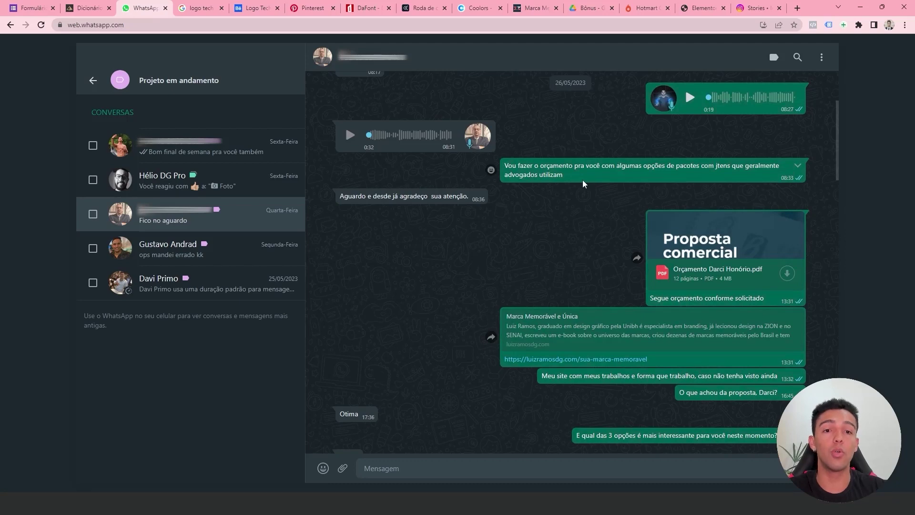
scroll(476, 167, "up", 1)
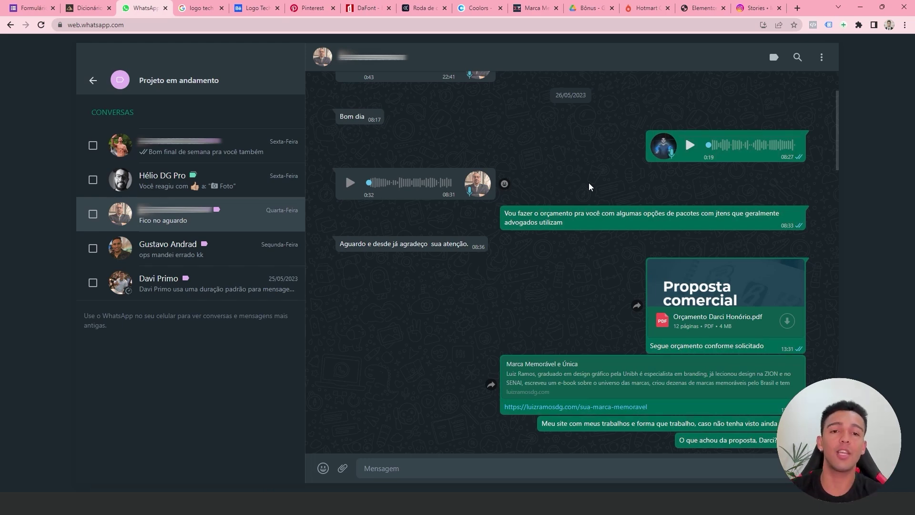
scroll(667, 238, "down", 1)
scroll(781, 305, "down", 1)
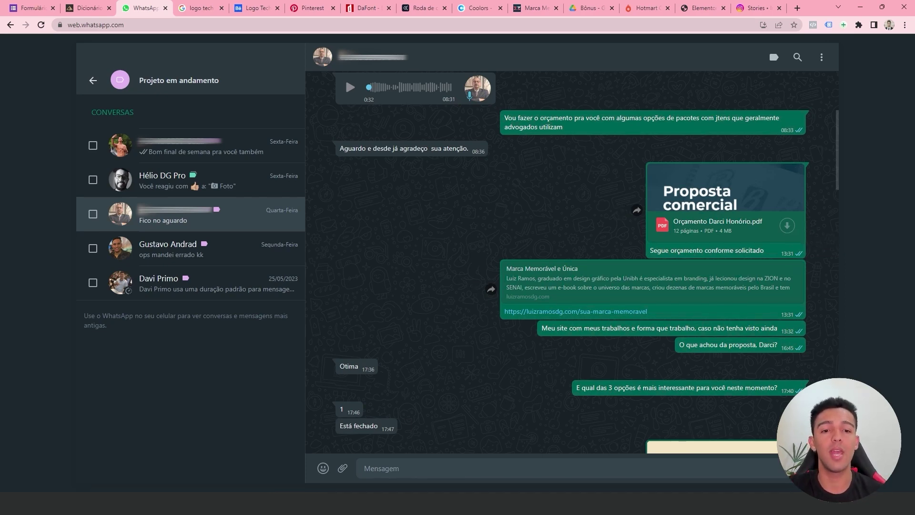
scroll(541, 384, "down", 1)
scroll(552, 392, "down", 3)
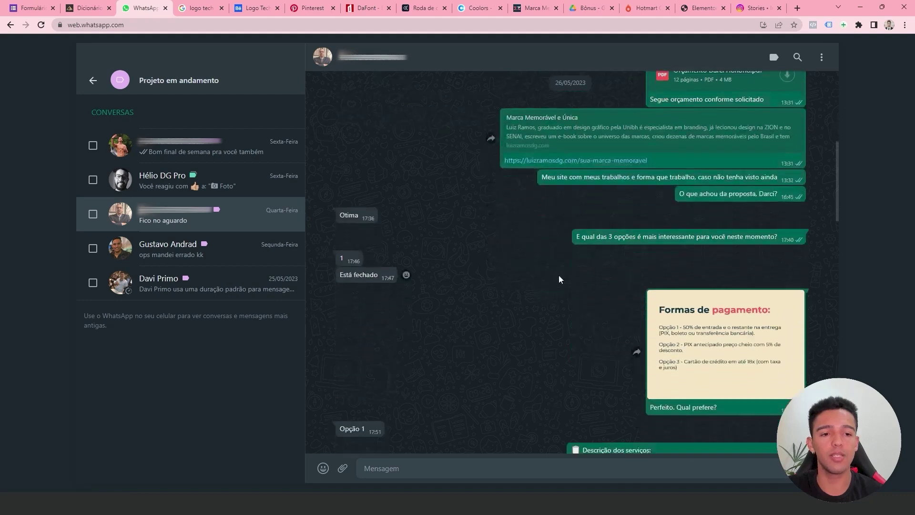
scroll(590, 285, "up", 3)
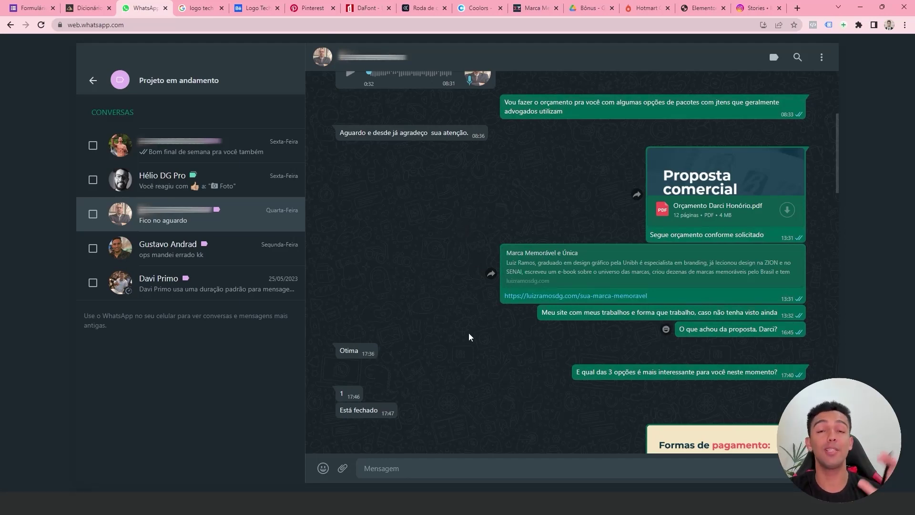
scroll(722, 257, "down", 1)
scroll(722, 257, "down", 2)
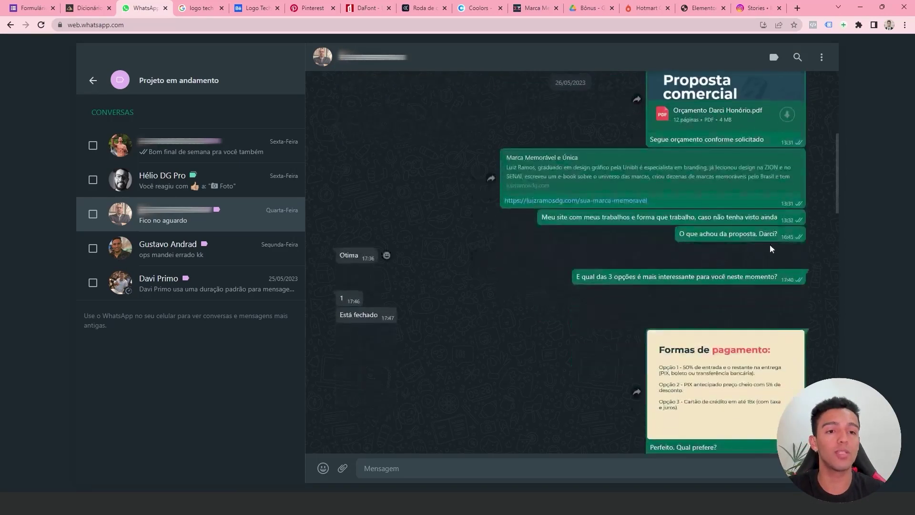
mouse_move(736, 234)
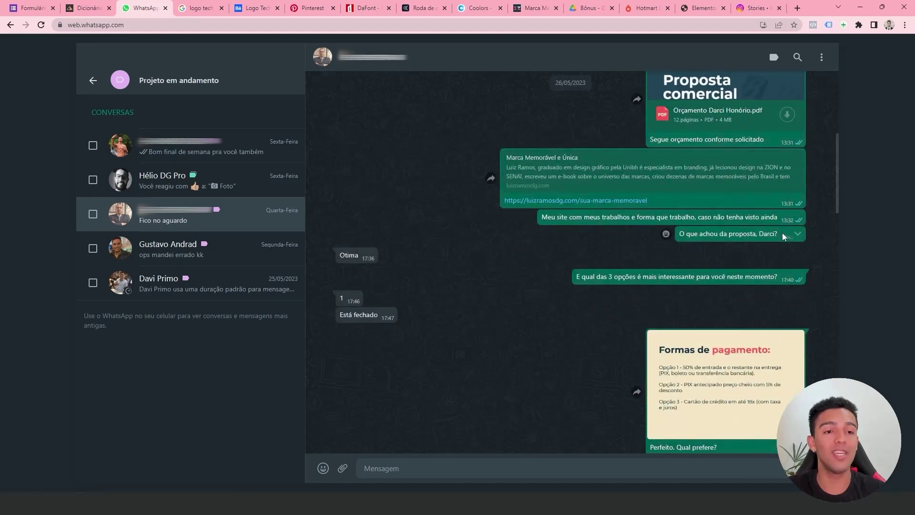
left_click_drag(778, 232, 678, 234)
left_click(707, 258)
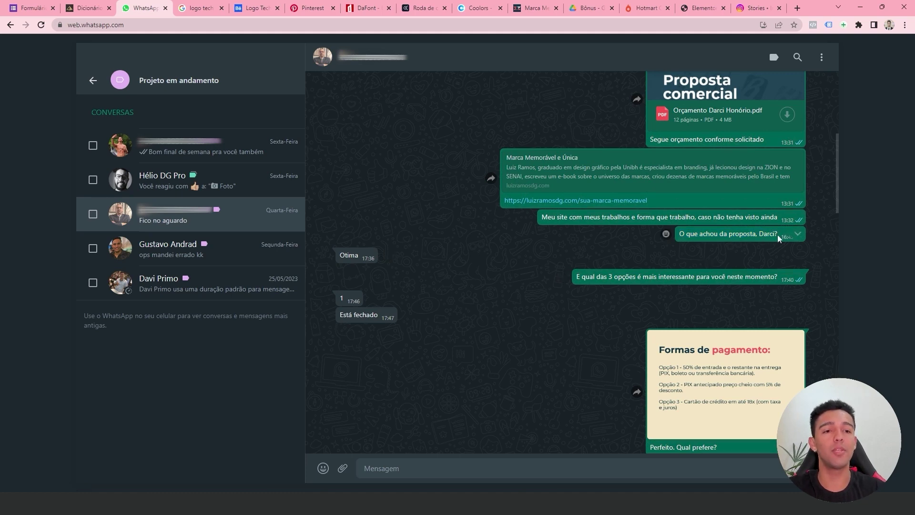
left_click_drag(777, 232, 679, 233)
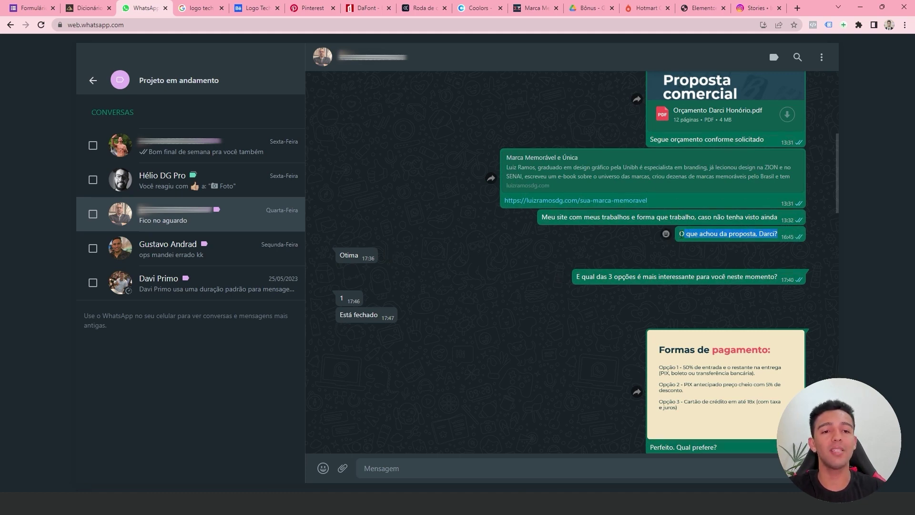
left_click(703, 255)
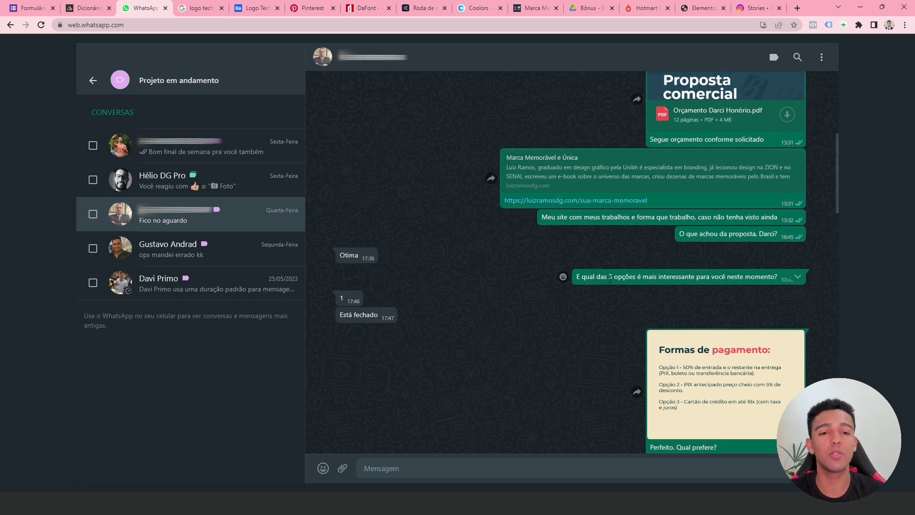
scroll(737, 302, "up", 1)
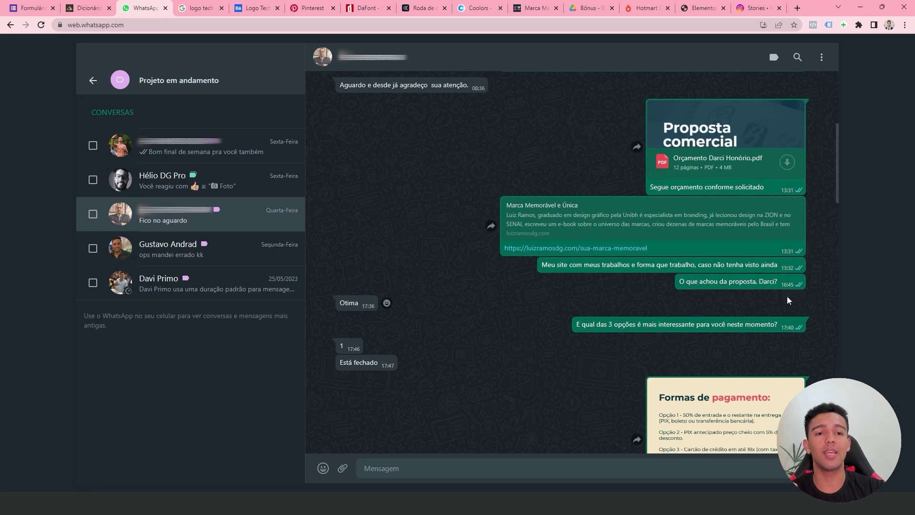
triple_click(739, 282)
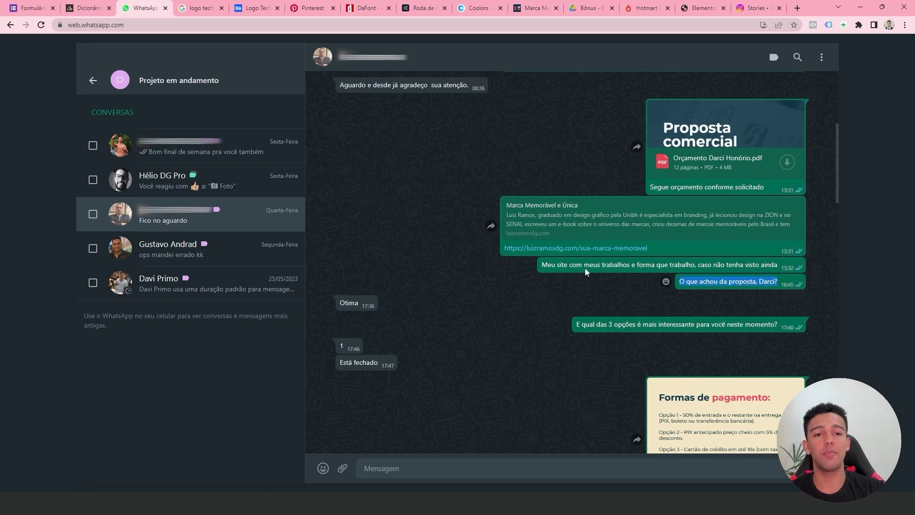
mouse_move(353, 303)
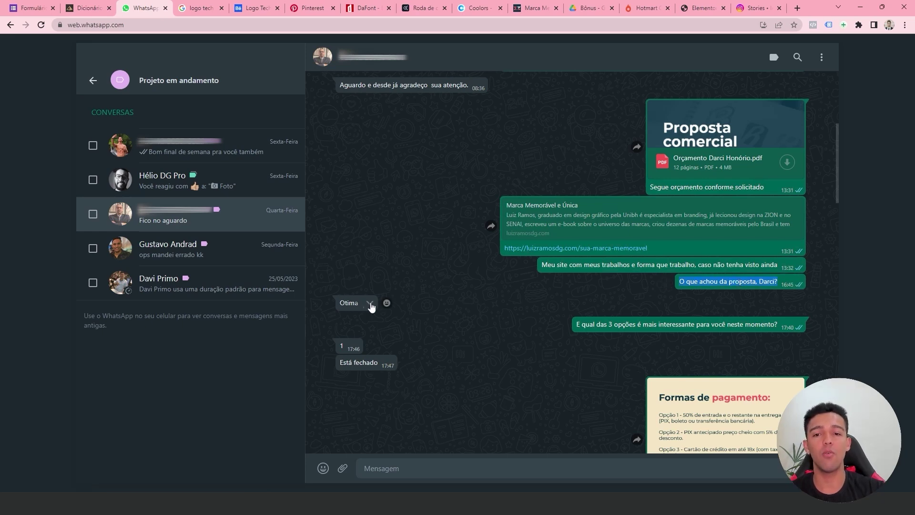
left_click(371, 305)
left_click(448, 301)
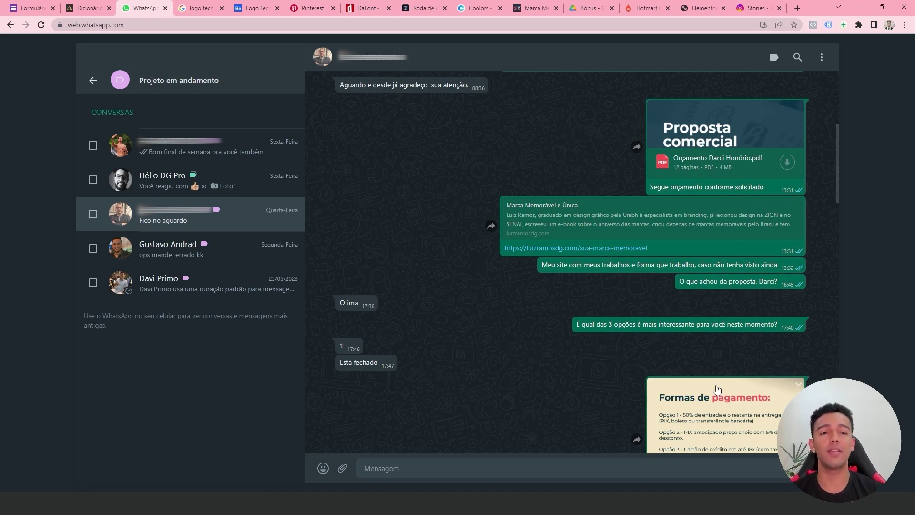
left_click_drag(768, 281, 678, 281)
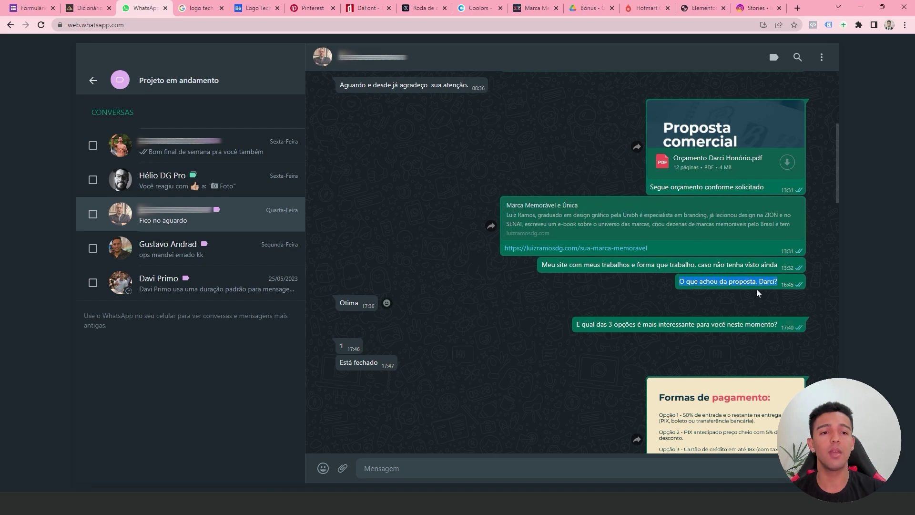
triple_click(761, 282)
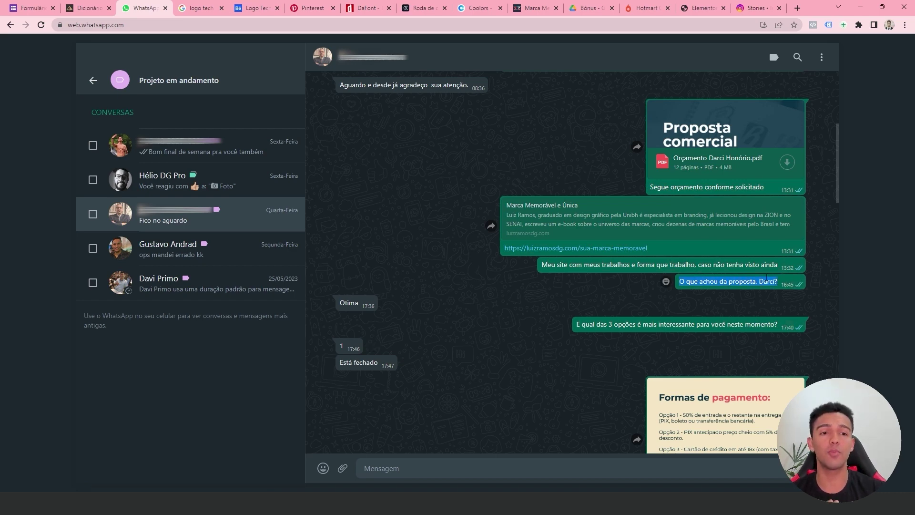
left_click(759, 280)
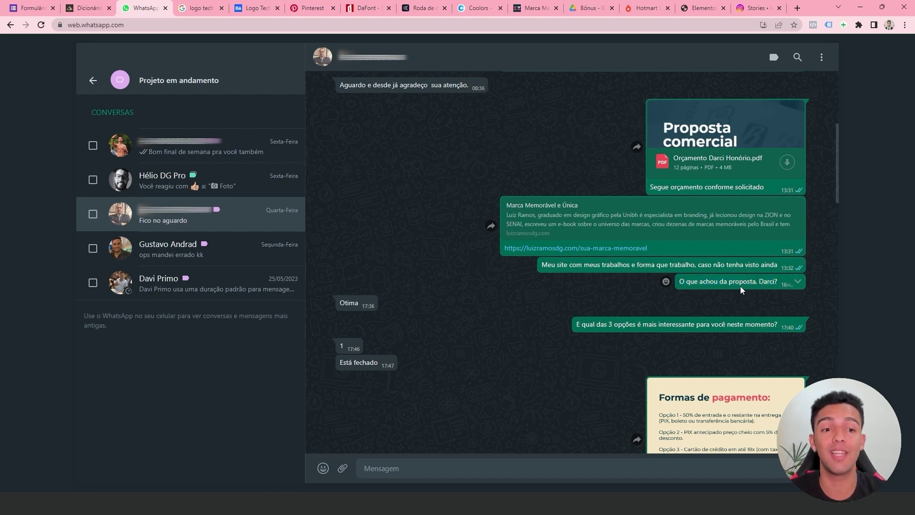
Scroll the chat and highlight the R$ 1.000 total investment and the two included services.
scroll(631, 308, "down", 2)
scroll(630, 304, "down", 2)
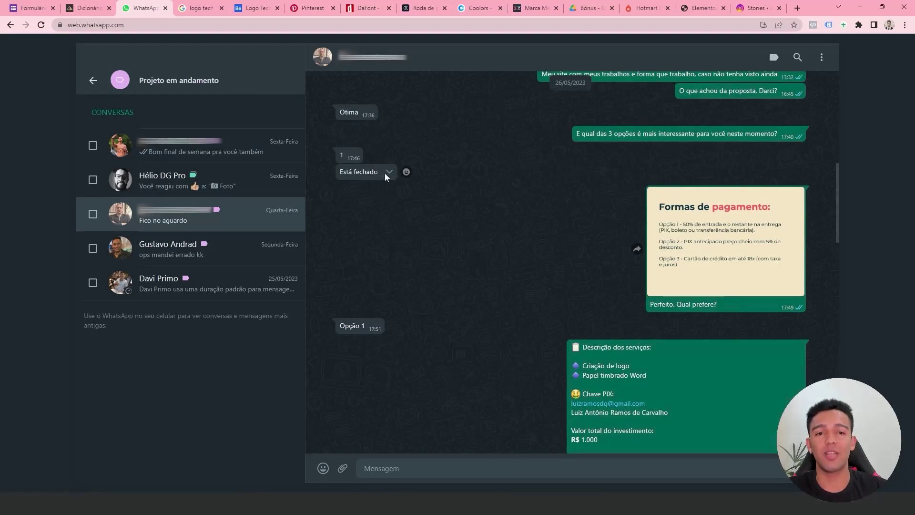
mouse_move(677, 261)
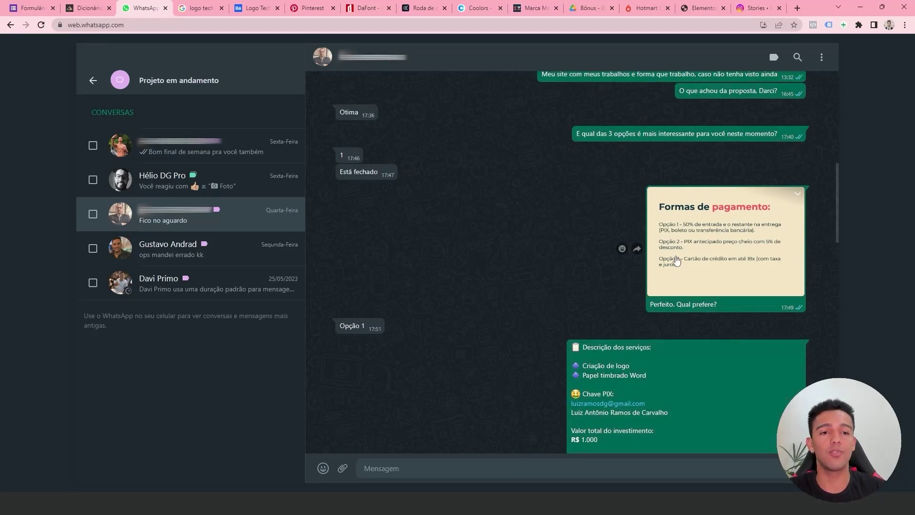
scroll(689, 281, "up", 1)
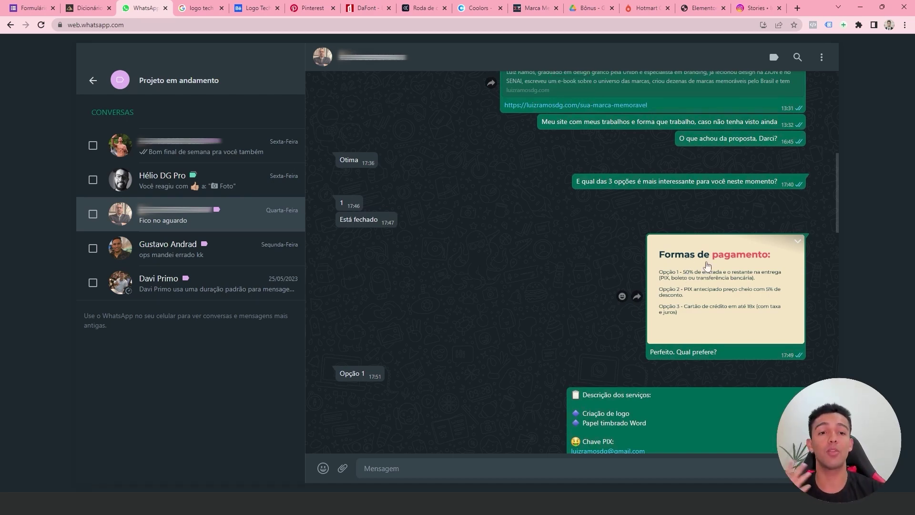
scroll(707, 265, "down", 1)
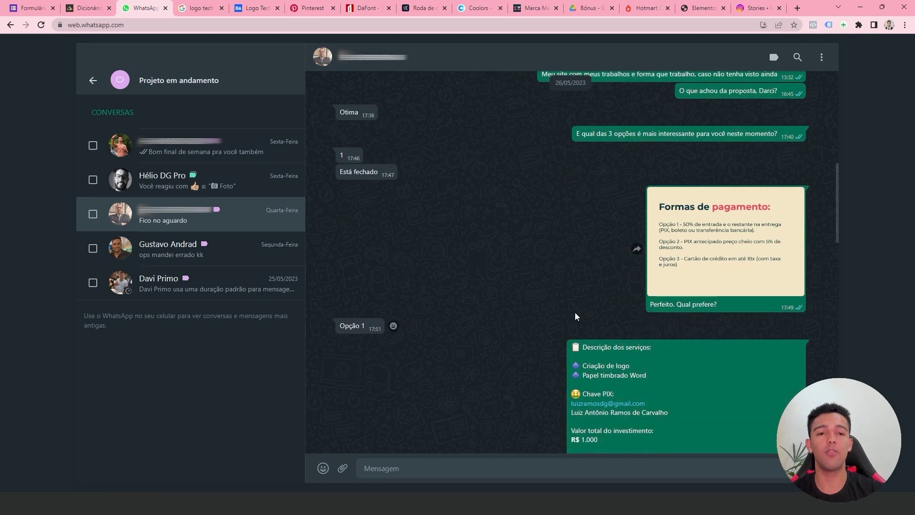
scroll(636, 290, "down", 2)
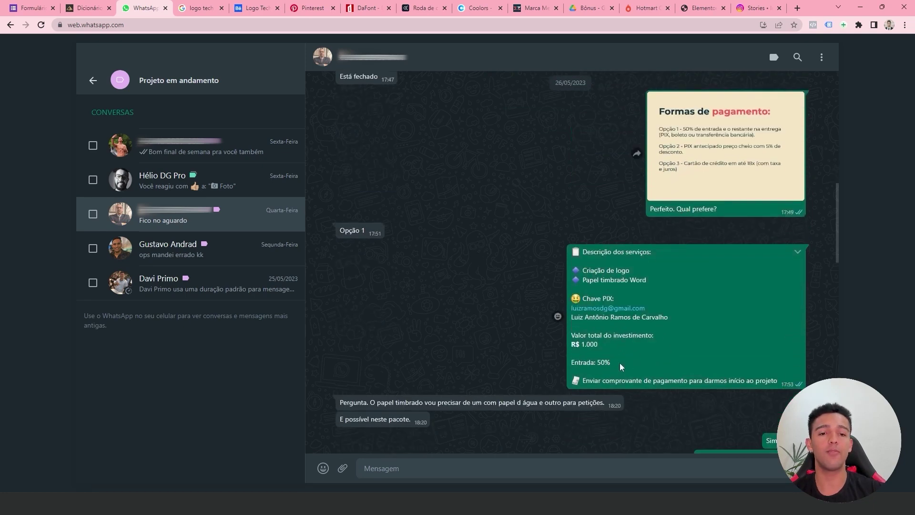
scroll(621, 365, "down", 1)
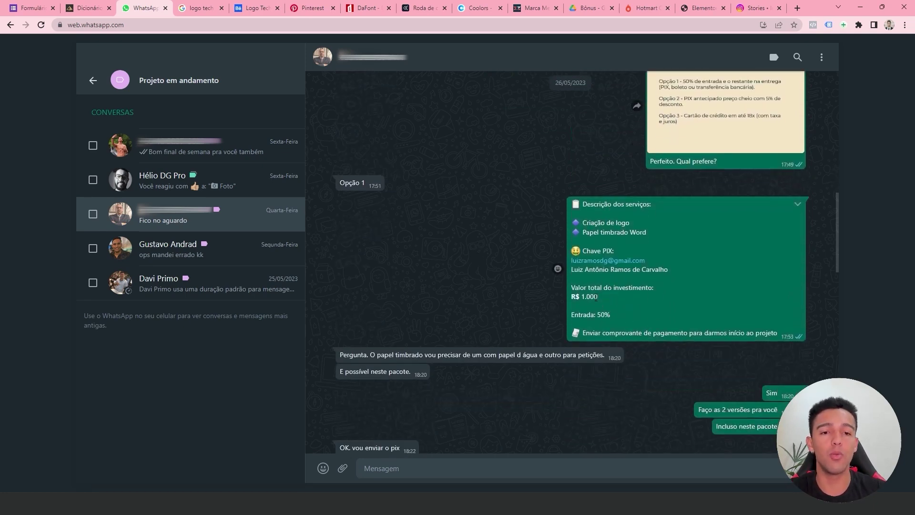
left_click_drag(614, 299, 570, 293)
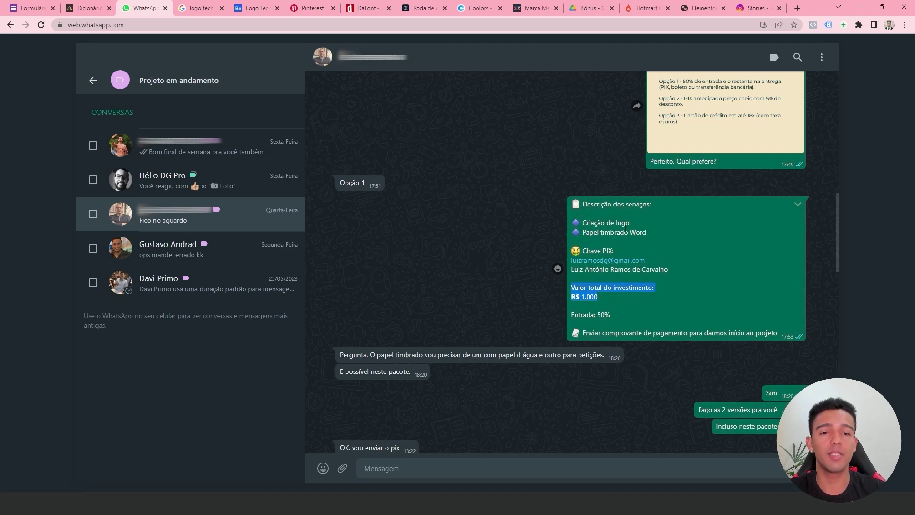
left_click_drag(646, 232, 585, 222)
left_click(650, 232)
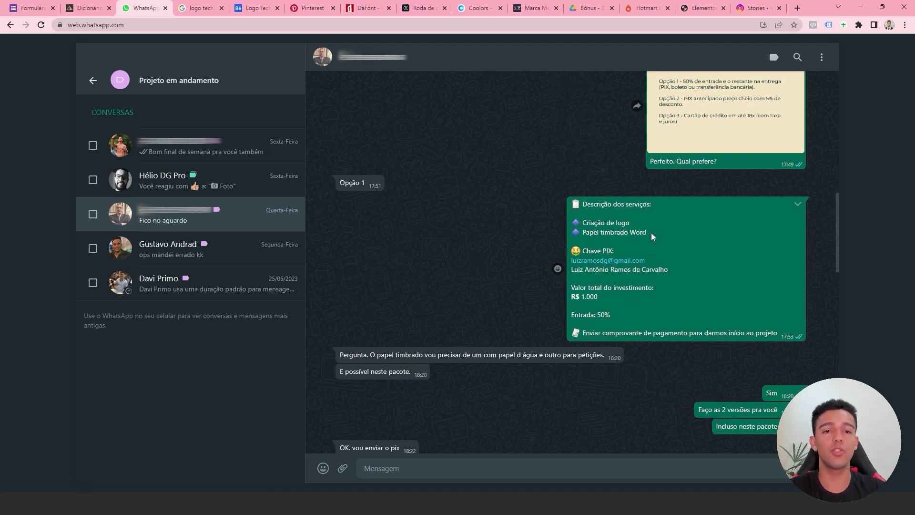
Scroll on past the sent logo form link, then bring up the 'Formulário Criação de Logo' responses.
scroll(651, 233, "down", 2)
mouse_move(771, 298)
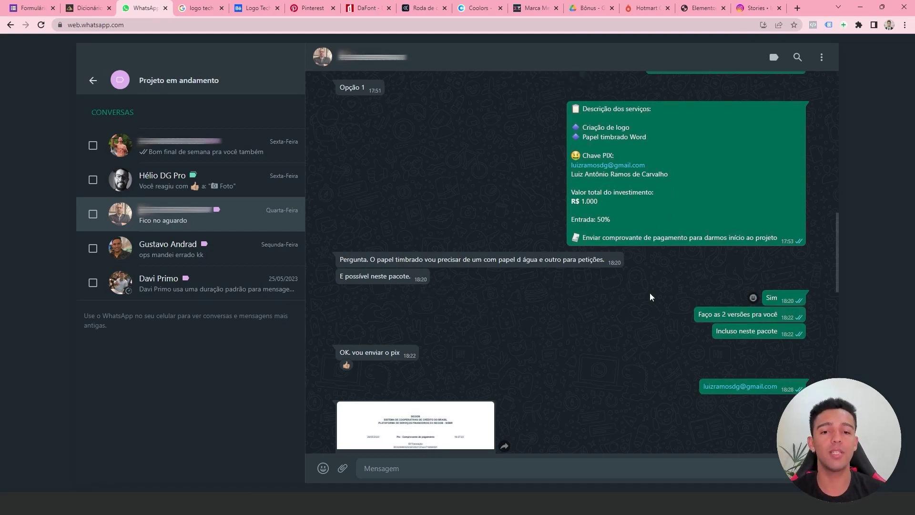
scroll(650, 296, "down", 5)
mouse_move(725, 367)
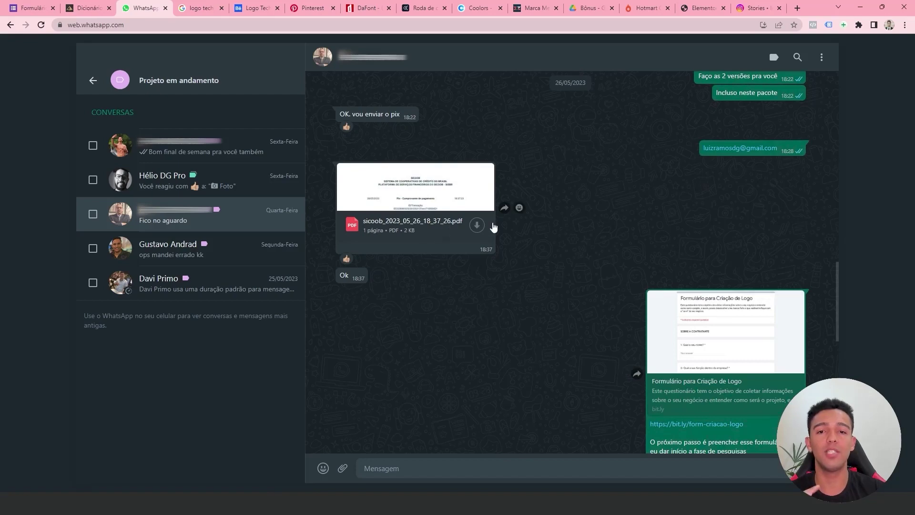
scroll(586, 295, "down", 4)
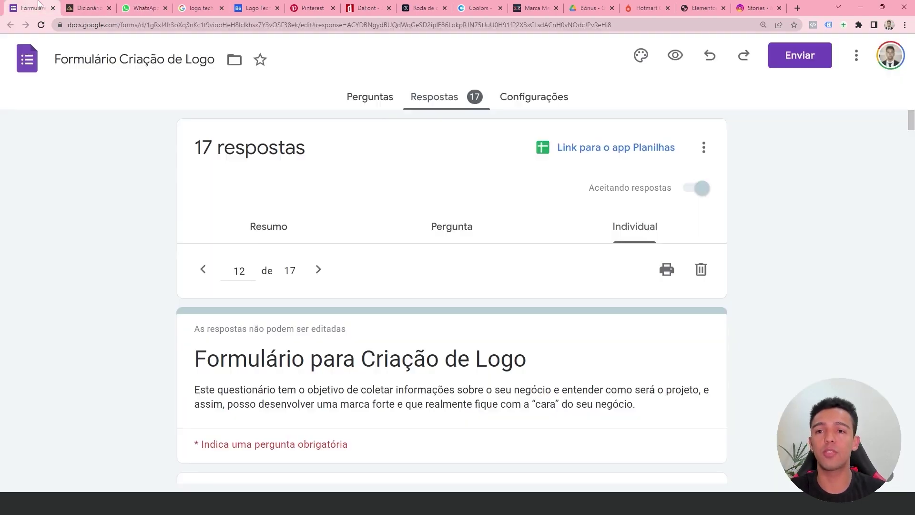
left_click(32, 8)
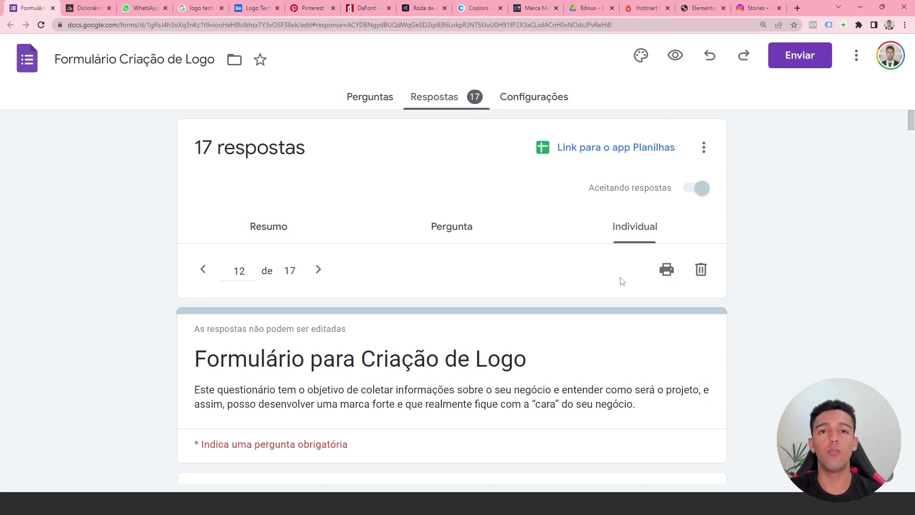
Scroll response 12 of 17 from the contact details down to question 13 on target audience.
scroll(622, 279, "down", 5)
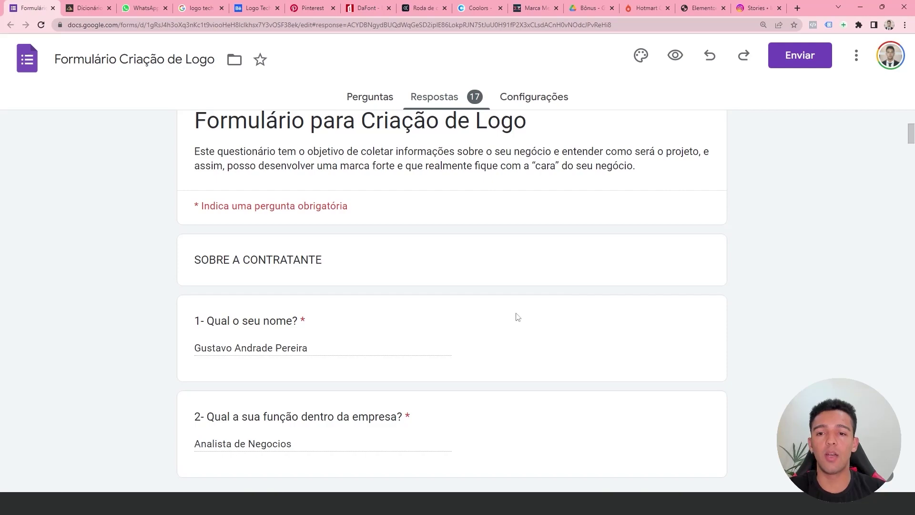
scroll(563, 324, "down", 2)
scroll(614, 330, "up", 4)
scroll(621, 330, "up", 1)
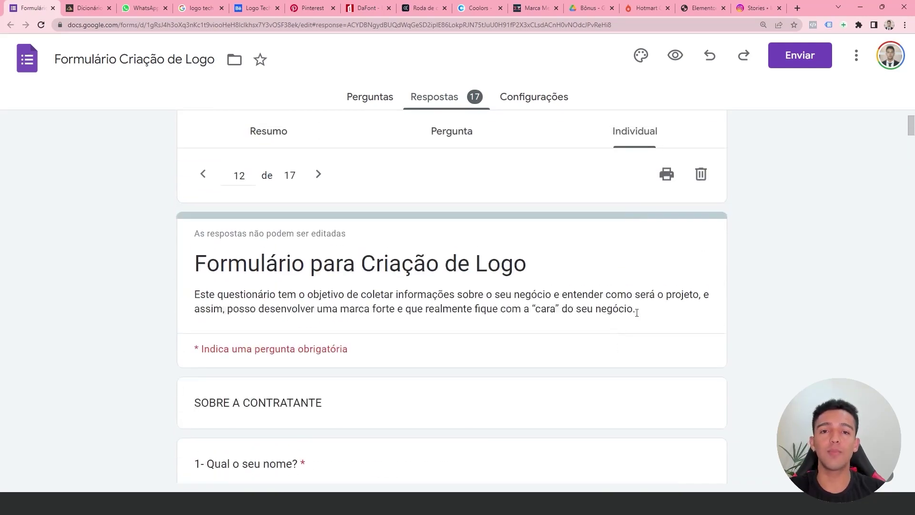
scroll(648, 307, "down", 2)
scroll(540, 291, "down", 3)
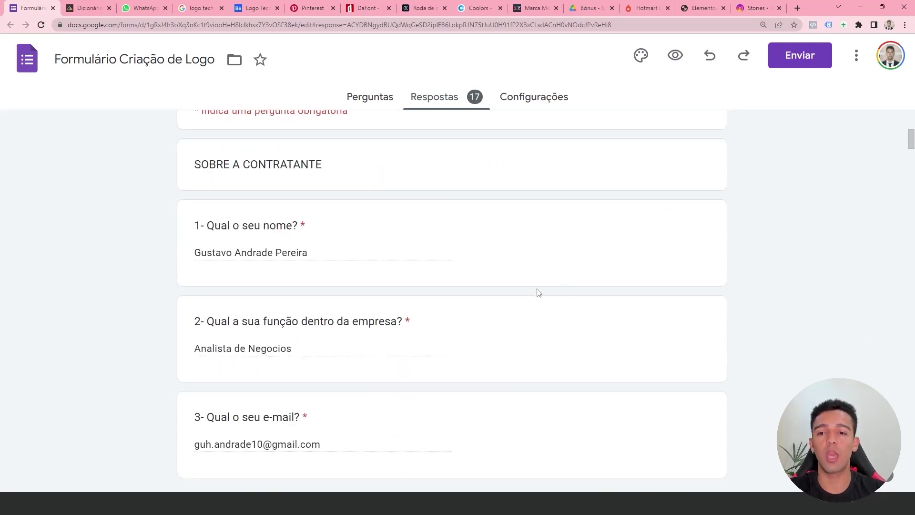
scroll(535, 297, "down", 3)
scroll(535, 296, "down", 3)
scroll(535, 295, "down", 2)
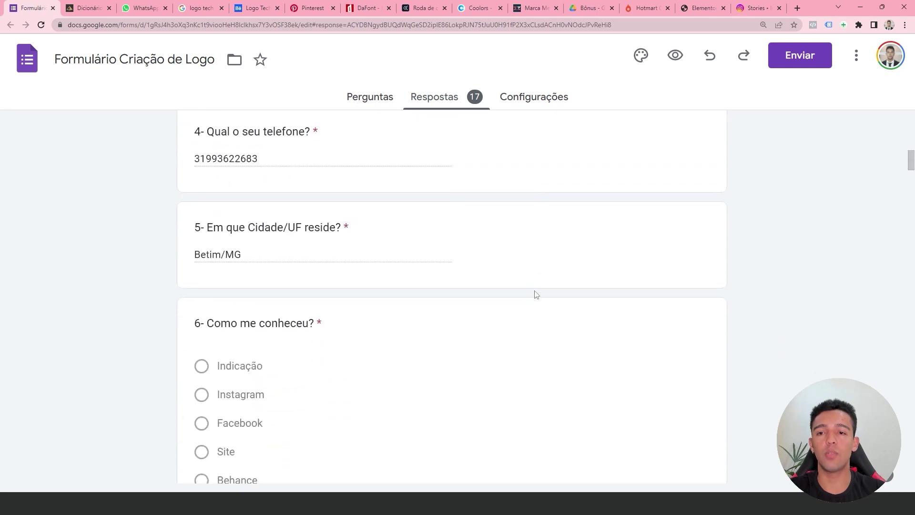
scroll(536, 294, "down", 1)
scroll(536, 295, "down", 2)
scroll(538, 295, "down", 2)
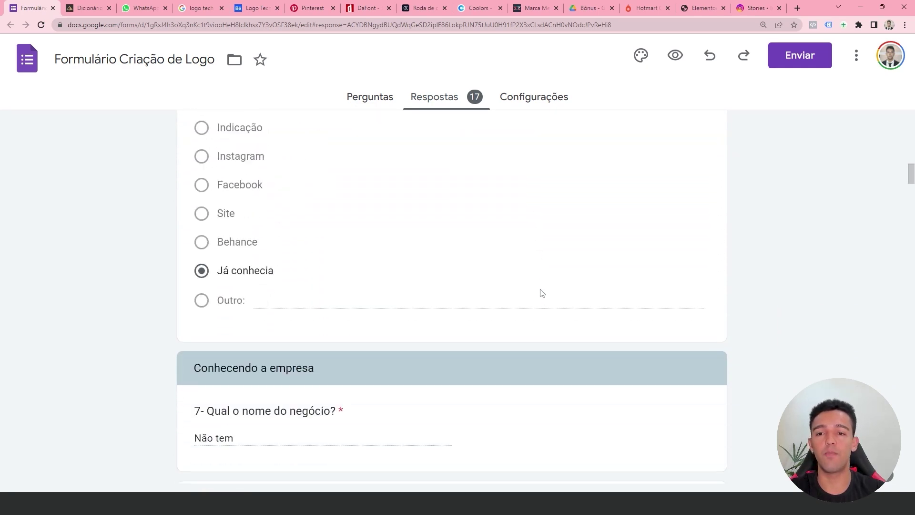
scroll(542, 293, "up", 3)
scroll(544, 293, "down", 3)
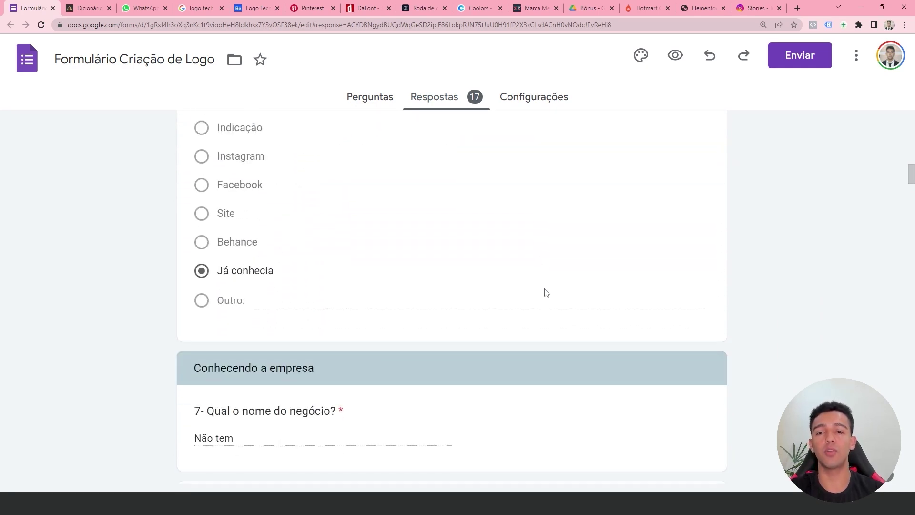
scroll(439, 296, "up", 1)
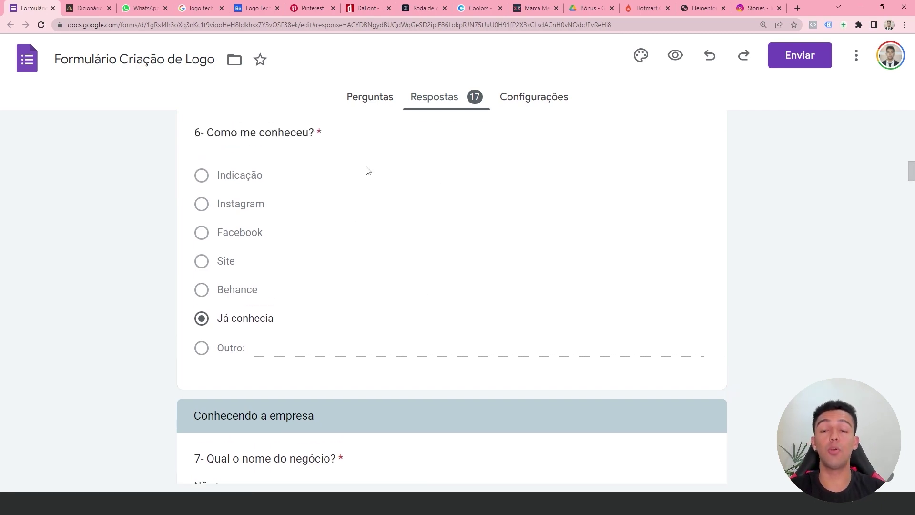
scroll(395, 288, "down", 2)
scroll(396, 286, "down", 3)
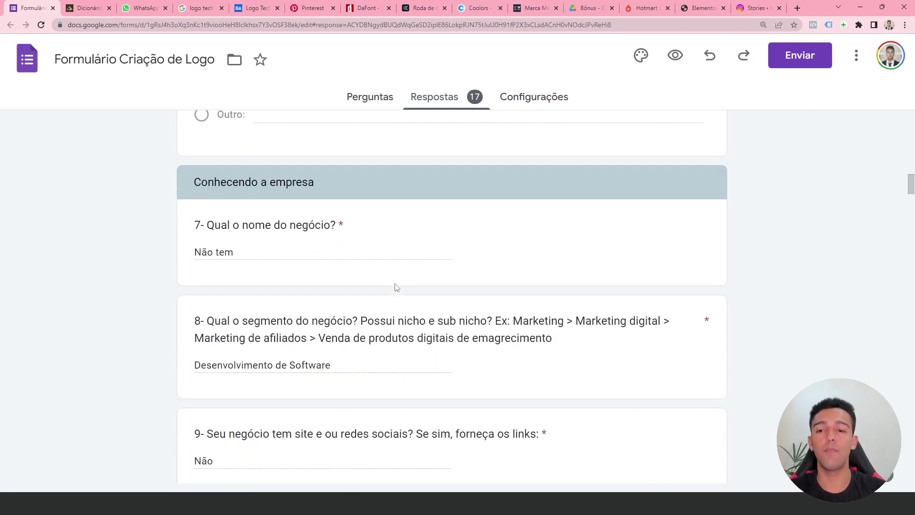
scroll(595, 264, "down", 3)
scroll(624, 263, "down", 2)
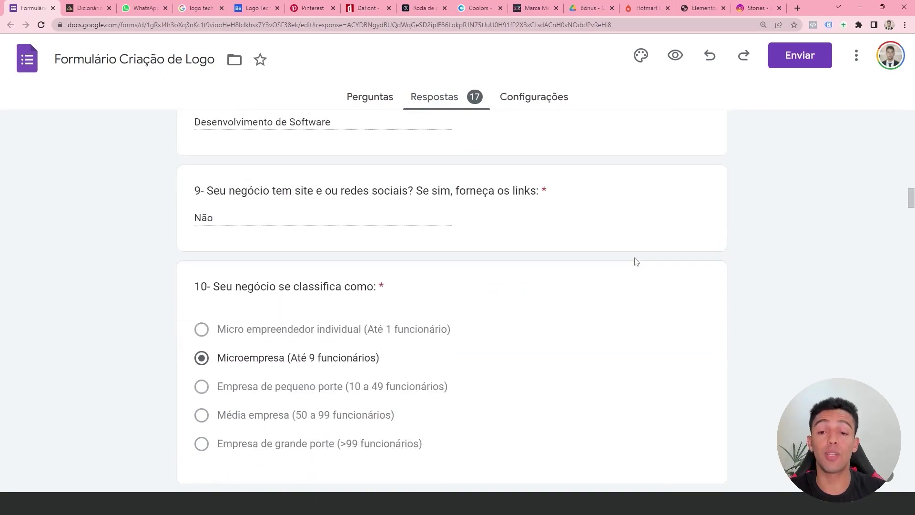
scroll(638, 261, "down", 4)
scroll(640, 261, "down", 5)
scroll(641, 261, "down", 5)
scroll(642, 261, "down", 3)
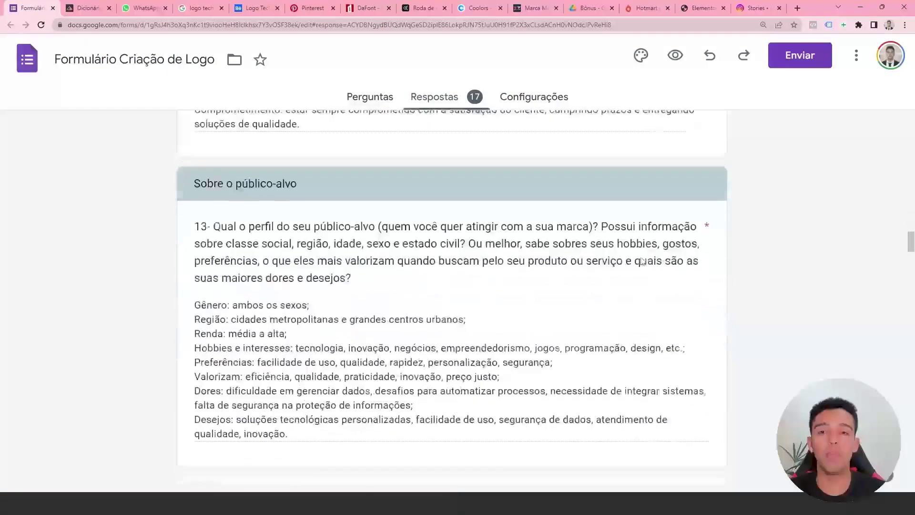
scroll(643, 260, "down", 5)
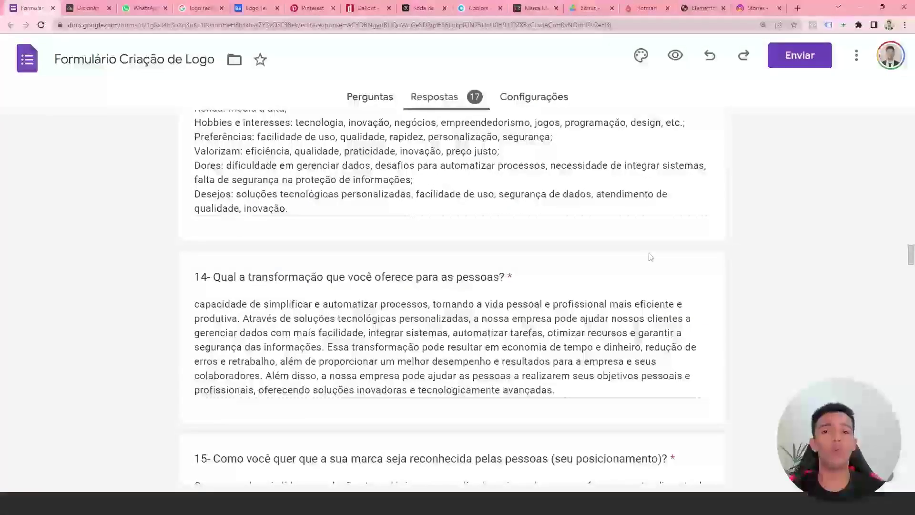
scroll(648, 258, "up", 3)
Highlight and reread the client's mission and transformation answers, scrolling back and forth.
left_click_drag(271, 143, 360, 161)
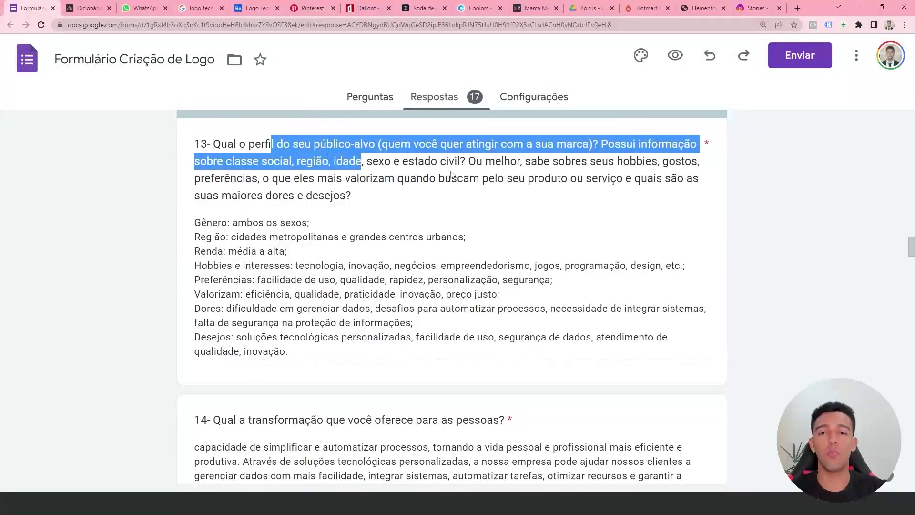
scroll(460, 185, "up", 2)
scroll(464, 190, "up", 3)
scroll(464, 189, "up", 2)
scroll(333, 171, "up", 1)
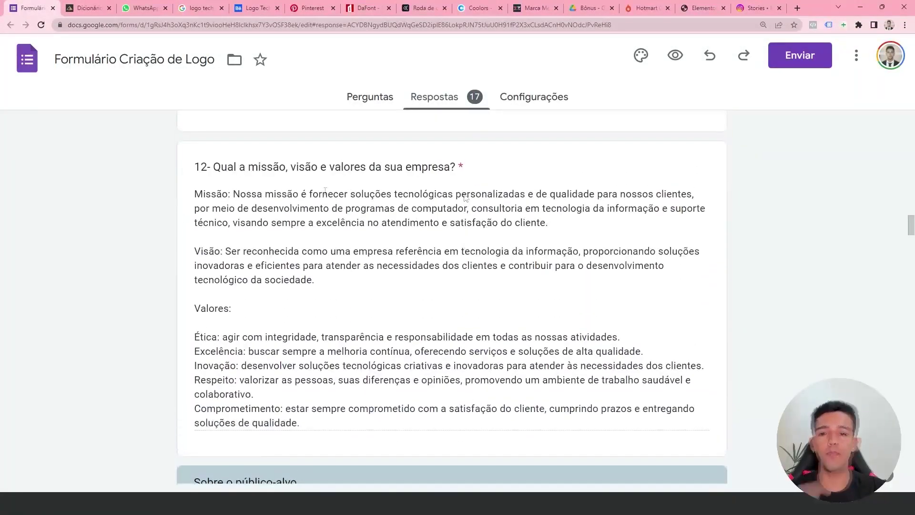
scroll(566, 246, "down", 6)
scroll(566, 258, "down", 8)
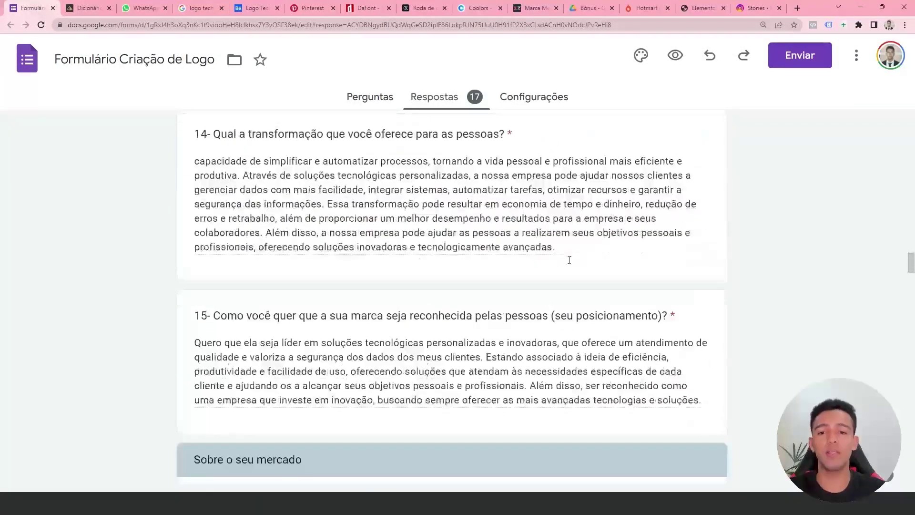
scroll(524, 255, "down", 2)
scroll(482, 253, "down", 1)
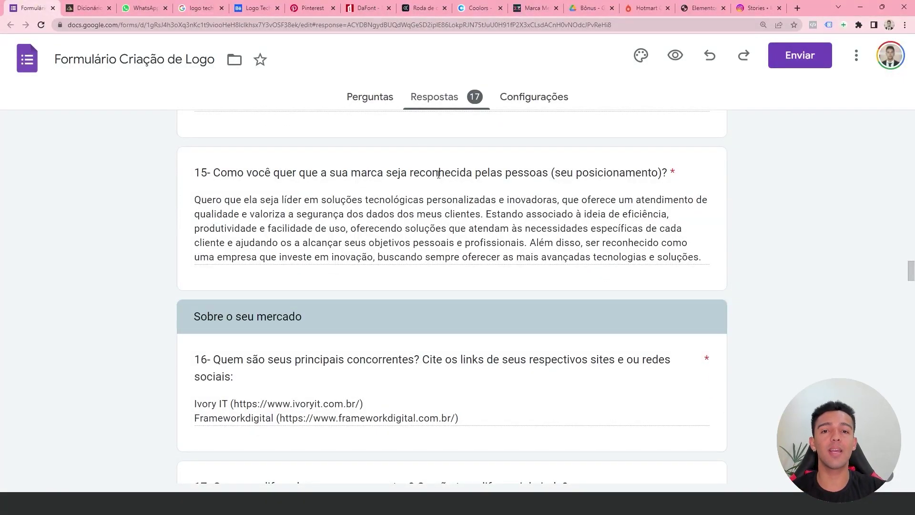
scroll(506, 237, "up", 1)
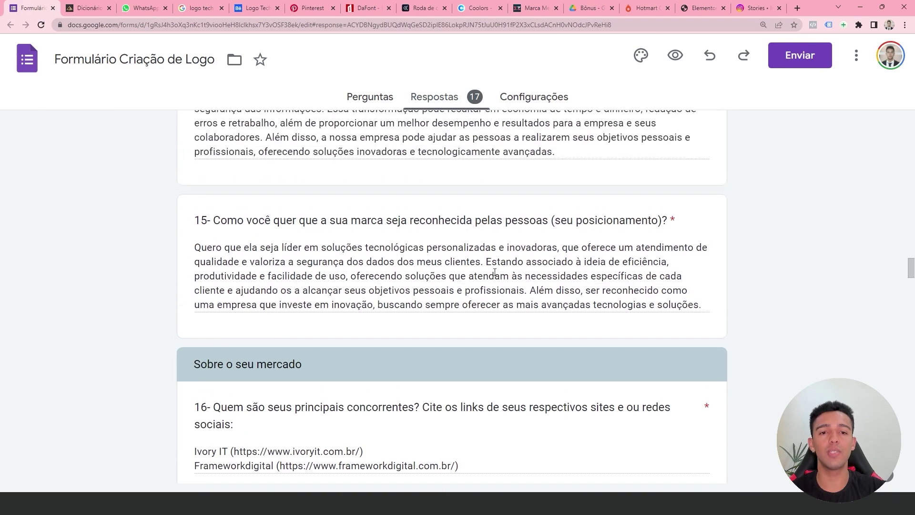
scroll(431, 294, "up", 1)
scroll(431, 294, "up", 2)
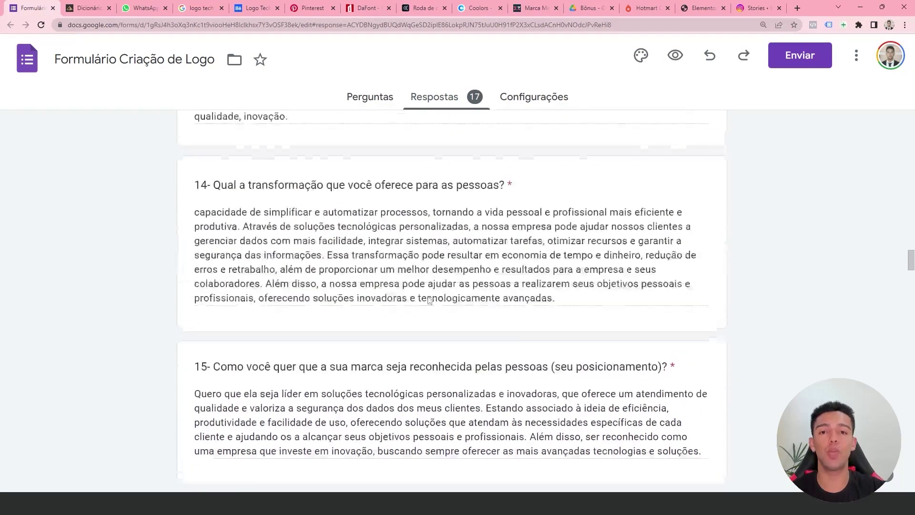
scroll(431, 294, "up", 1)
Highlight the positioning and main-competitors questions, reading down to the logo-name answers in 'Sobre a criação'.
left_click_drag(276, 229, 435, 230)
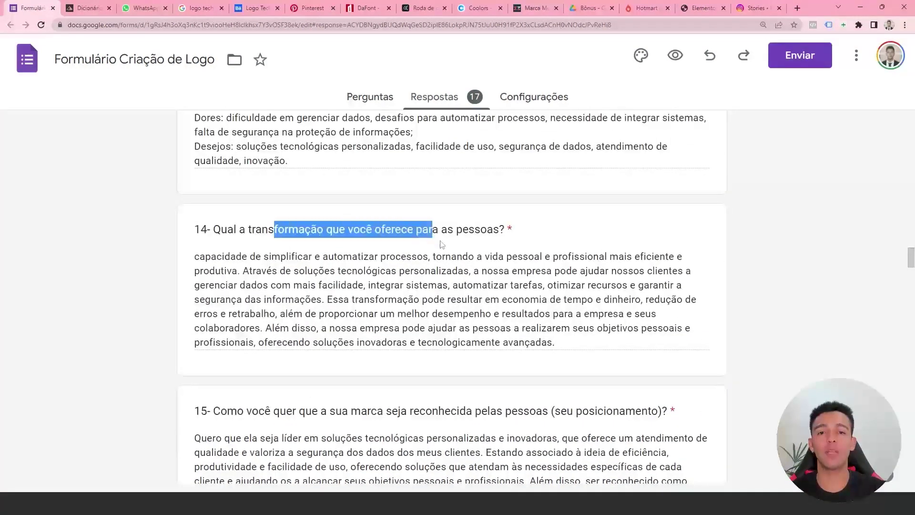
scroll(533, 296, "down", 4)
scroll(547, 288, "down", 5)
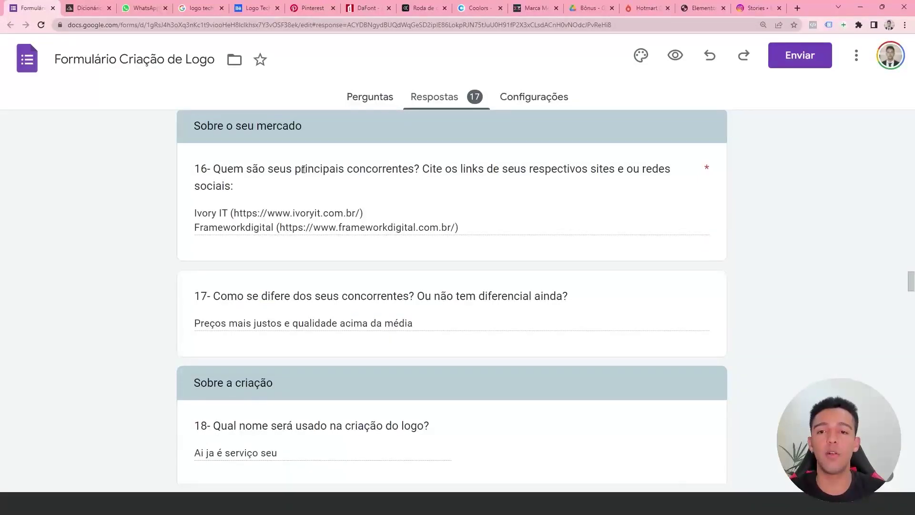
left_click_drag(301, 169, 369, 180)
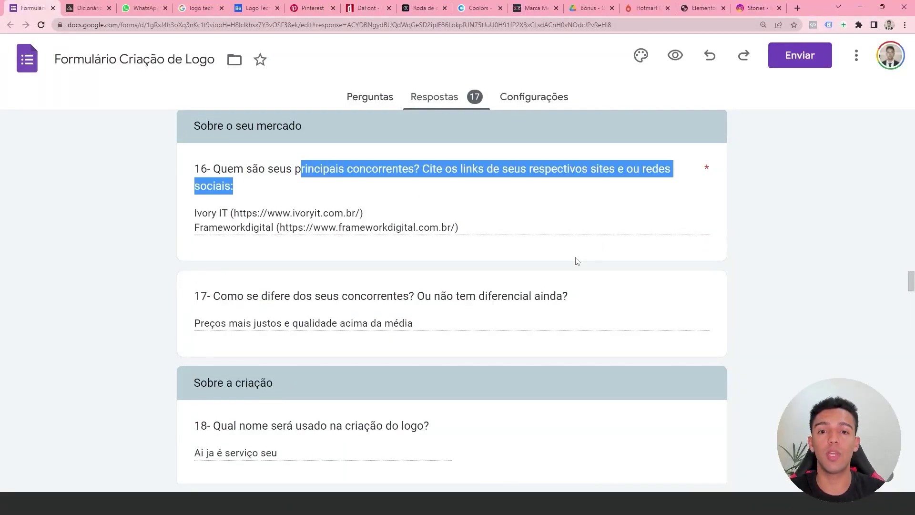
scroll(498, 267, "down", 3)
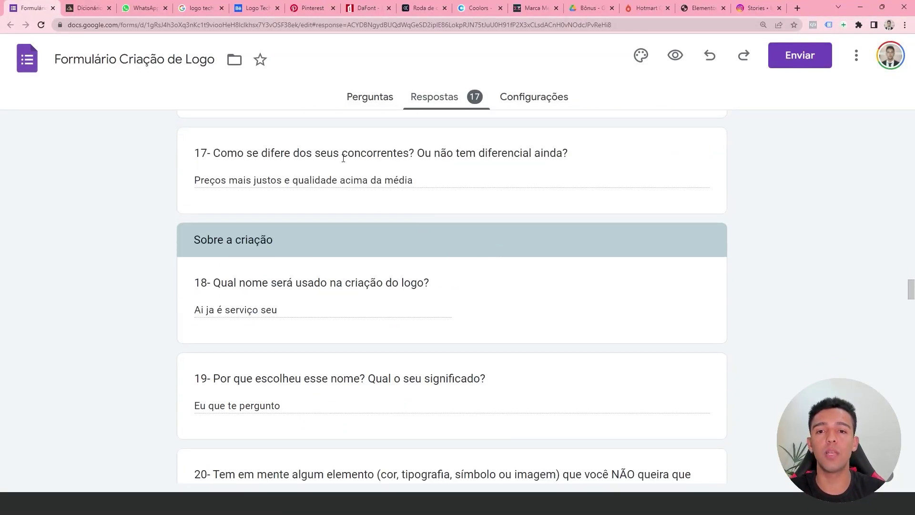
left_click_drag(297, 154, 408, 153)
scroll(325, 229, "down", 2)
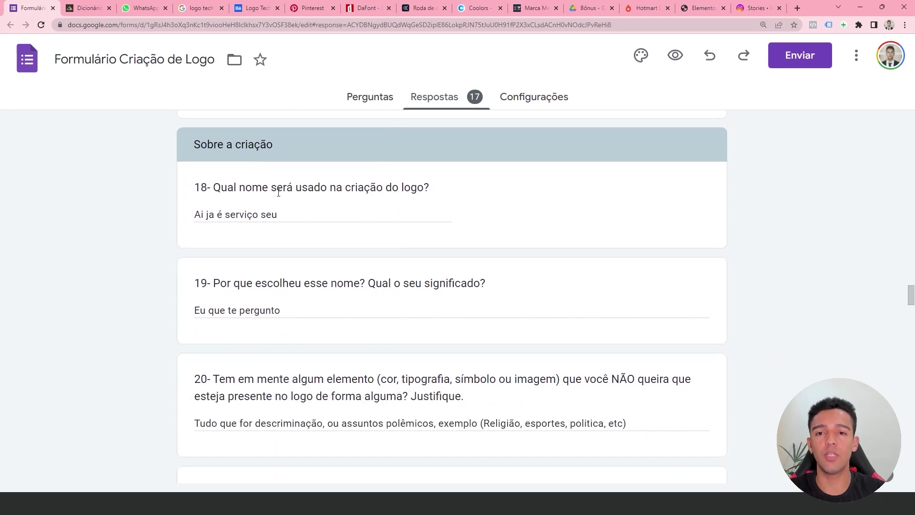
scroll(371, 206, "down", 2)
scroll(306, 136, "up", 2)
left_click_drag(277, 187, 399, 187)
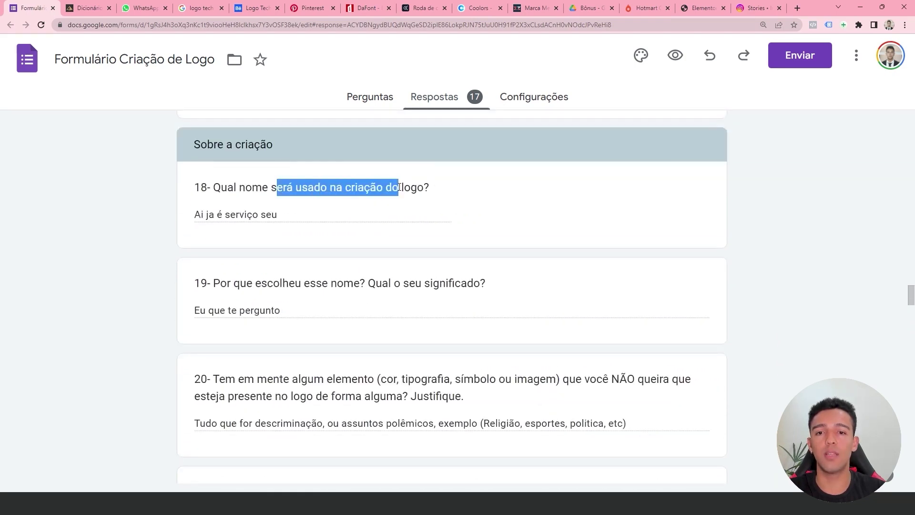
scroll(369, 276, "down", 2)
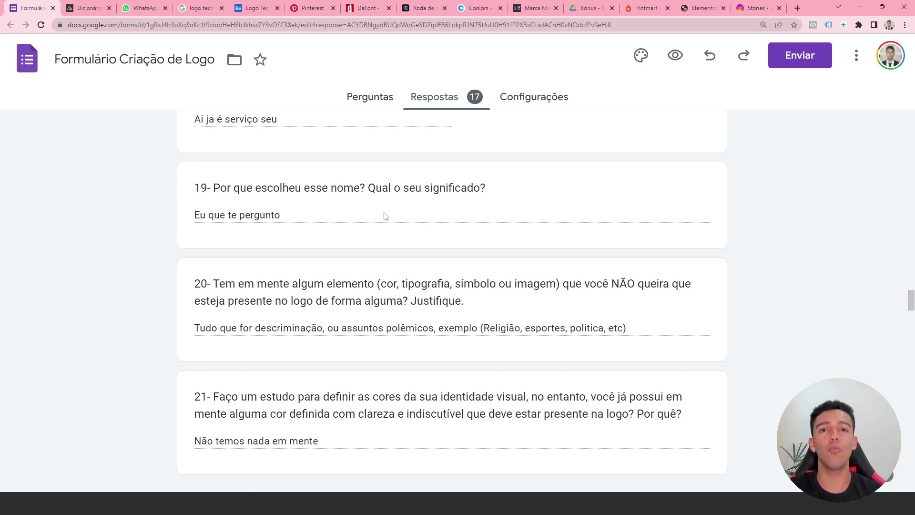
scroll(502, 286, "down", 1)
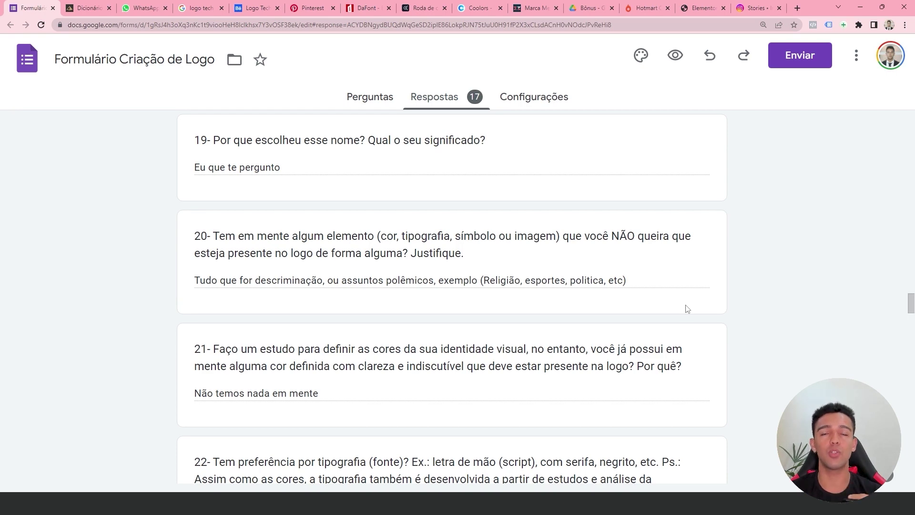
Read the logo style, reference brand and keyword answers down to the 'Marque 5 atributos' checklist.
scroll(461, 414, "down", 3)
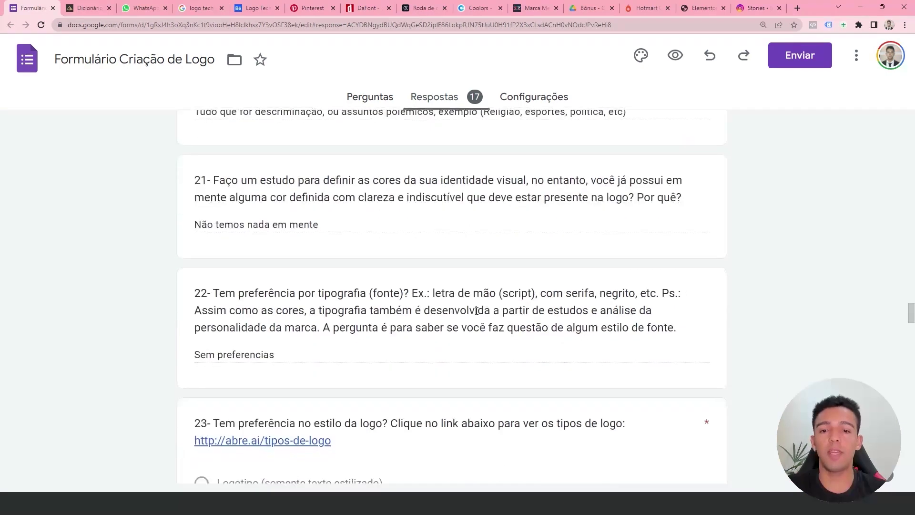
scroll(461, 415, "up", 2)
scroll(445, 317, "down", 1)
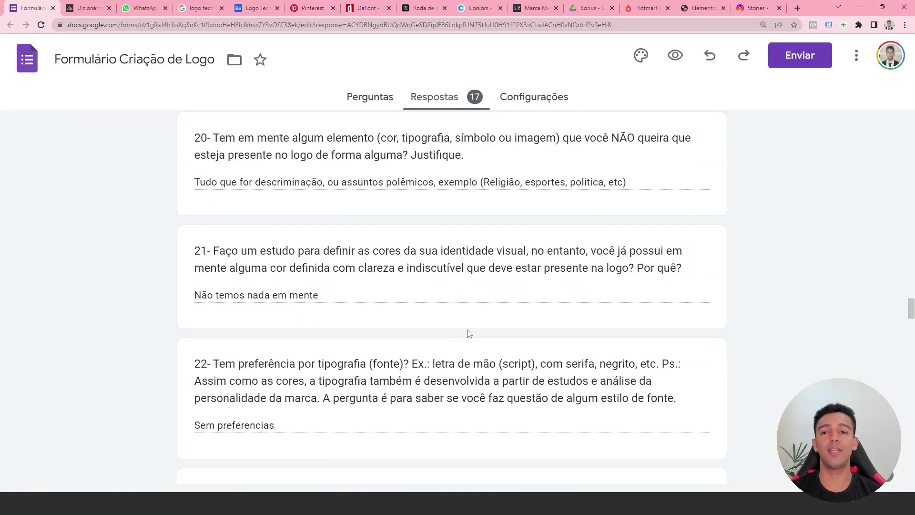
scroll(461, 290, "down", 1)
scroll(463, 261, "down", 2)
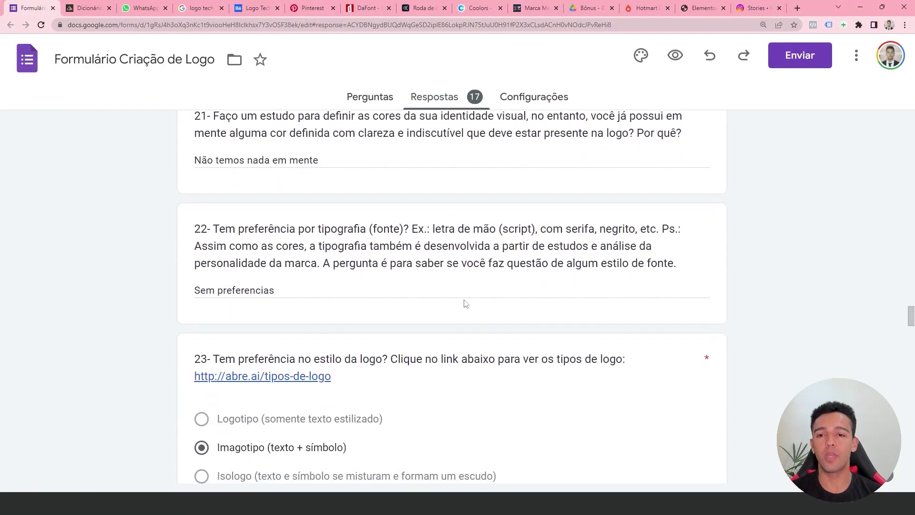
scroll(466, 303, "down", 1)
scroll(406, 341, "down", 2)
scroll(406, 341, "down", 2)
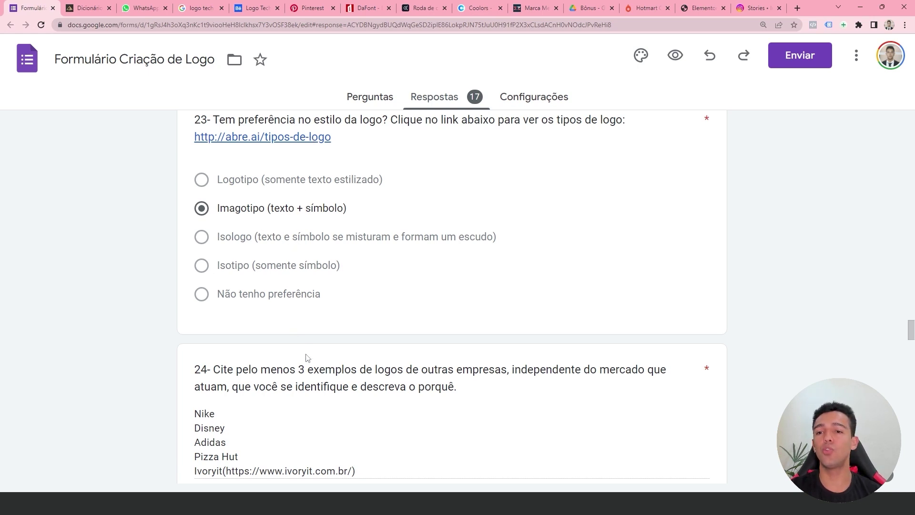
scroll(306, 233, "up", 1)
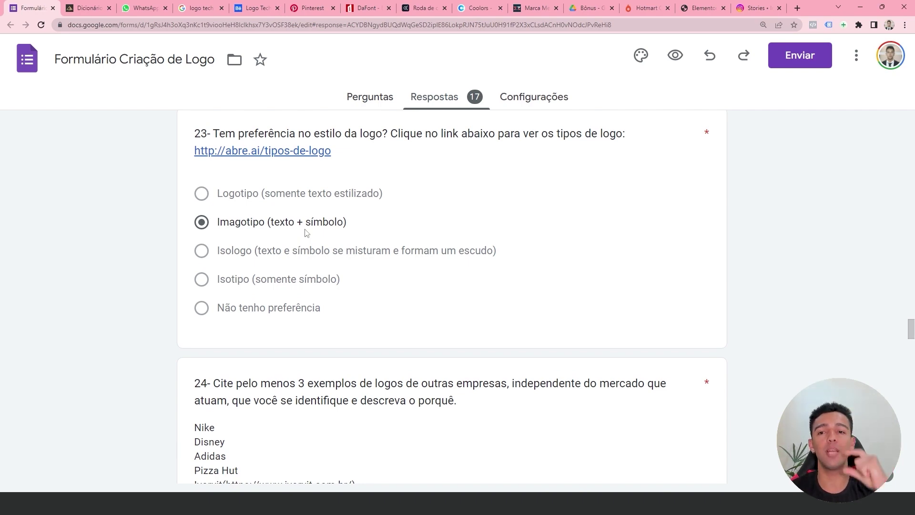
scroll(486, 412, "down", 3)
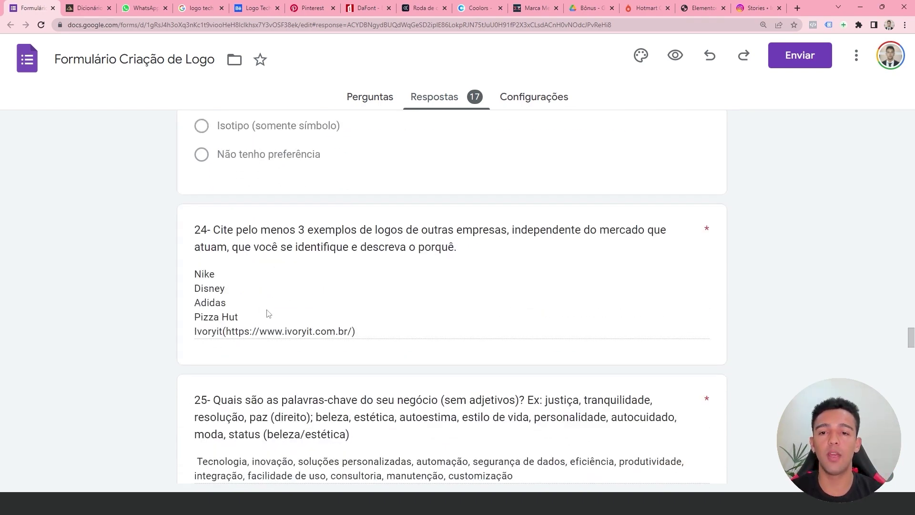
scroll(212, 220, "down", 1)
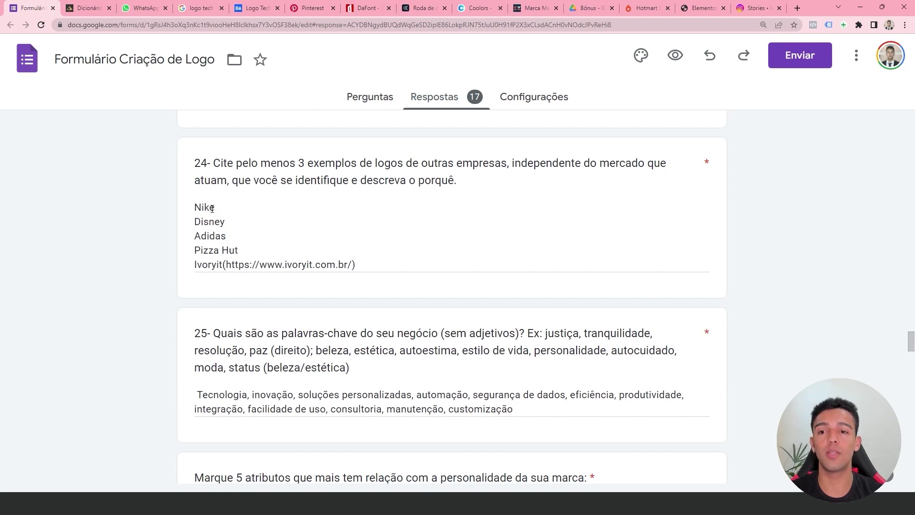
scroll(455, 348, "down", 5)
scroll(455, 347, "down", 5)
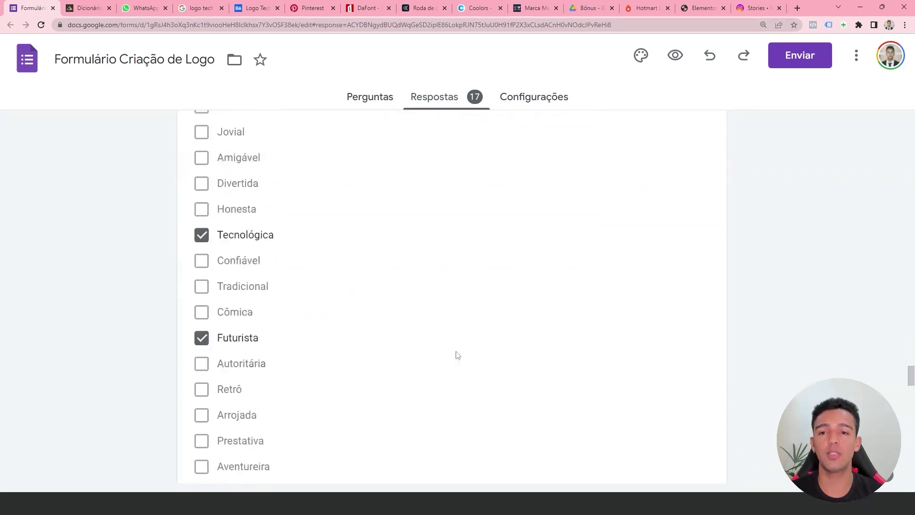
scroll(455, 347, "up", 7)
scroll(492, 371, "up", 2)
scroll(491, 371, "up", 1)
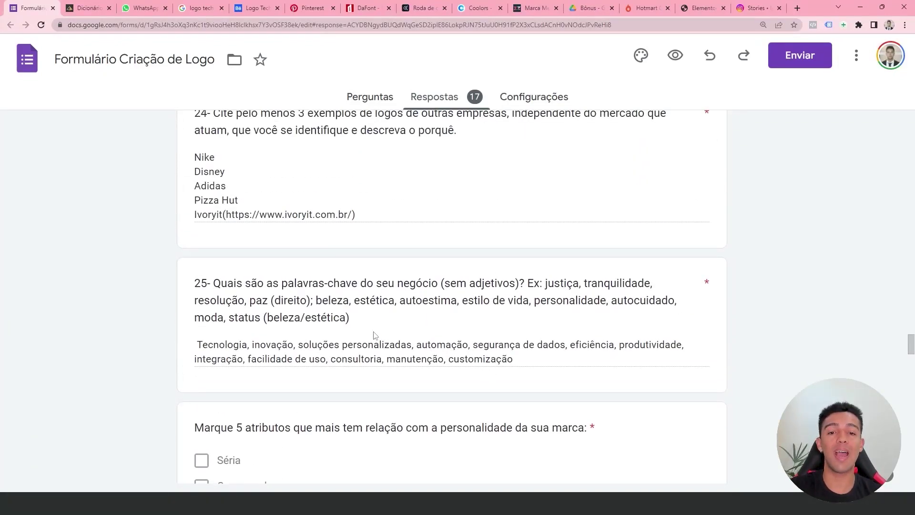
scroll(378, 347, "down", 5)
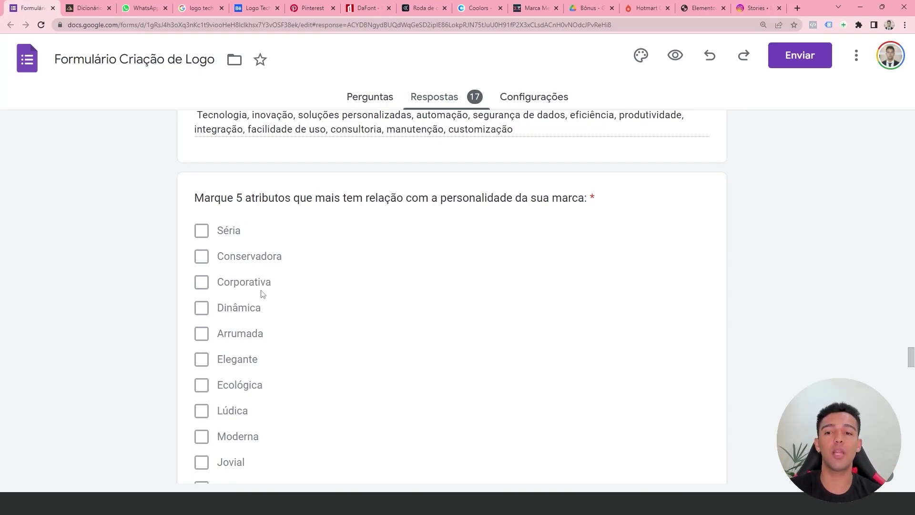
scroll(490, 191, "down", 6)
scroll(265, 231, "down", 2)
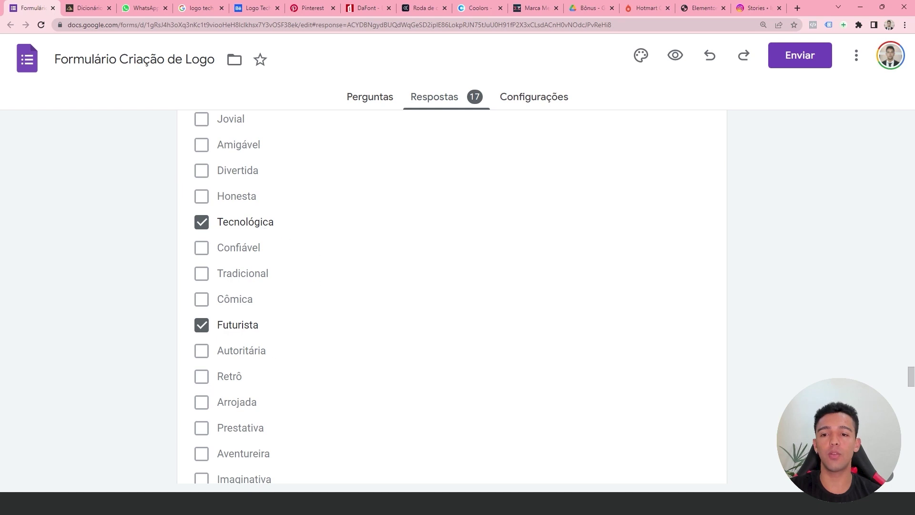
scroll(426, 419, "down", 4)
scroll(429, 371, "down", 5)
scroll(447, 253, "down", 3)
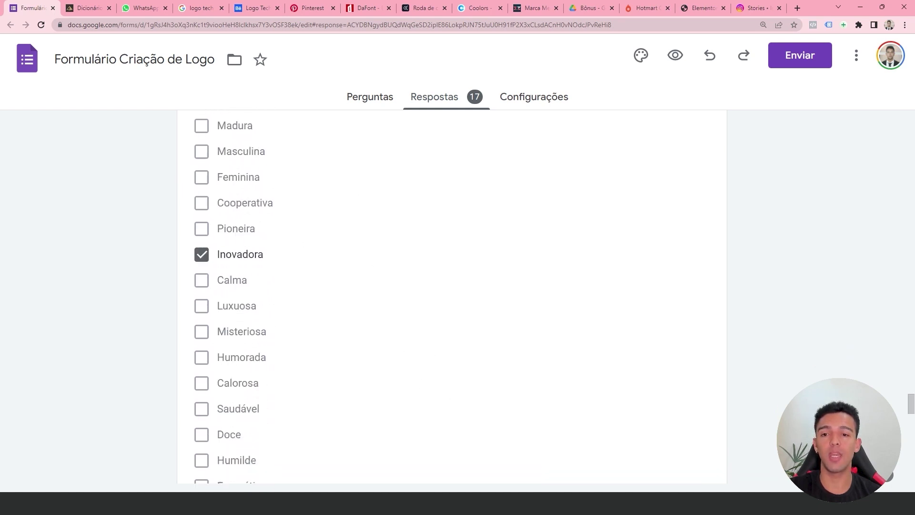
scroll(447, 253, "down", 7)
scroll(464, 419, "down", 5)
scroll(465, 419, "down", 2)
scroll(466, 421, "down", 5)
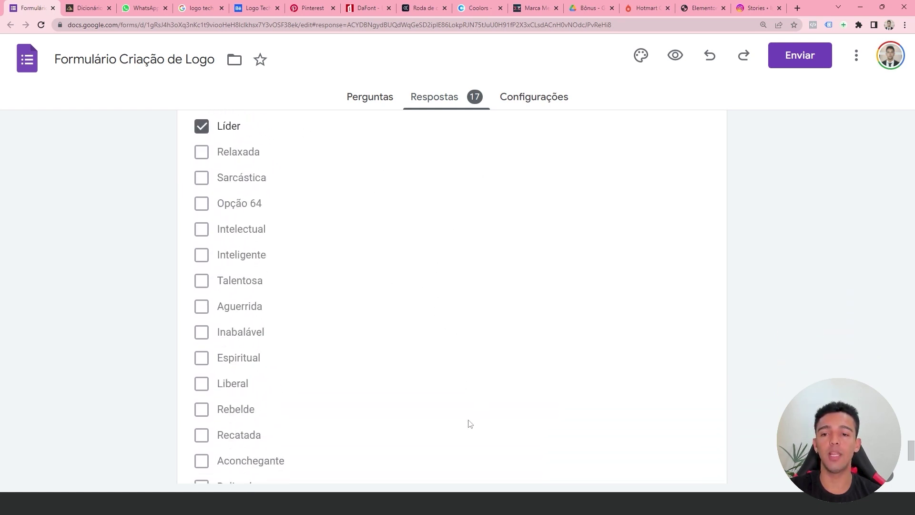
scroll(464, 419, "down", 5)
scroll(465, 420, "down", 2)
Recheck the checked attributes, then settle on question 22 'Sem preferencias' and question 23 'Imagotipo'.
scroll(463, 263, "up", 2)
scroll(457, 262, "up", 5)
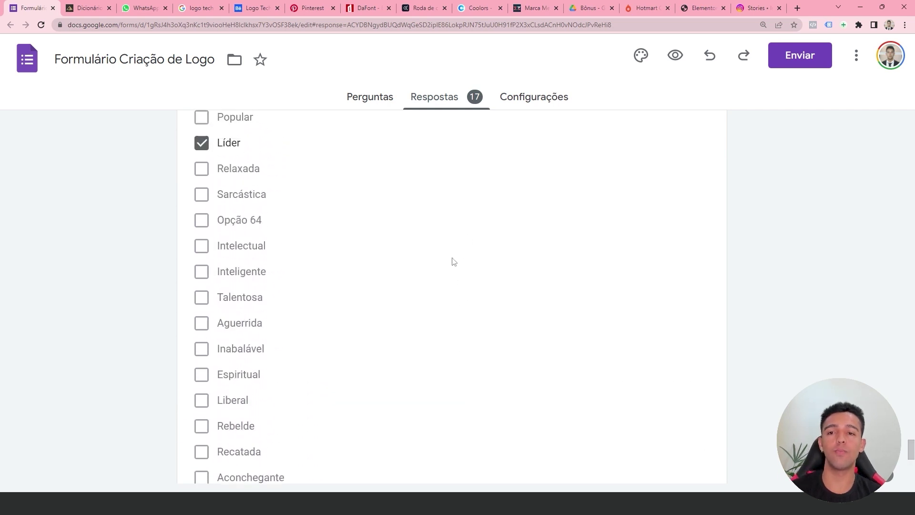
scroll(446, 379, "up", 4)
scroll(446, 379, "up", 3)
scroll(453, 365, "up", 3)
scroll(433, 360, "up", 2)
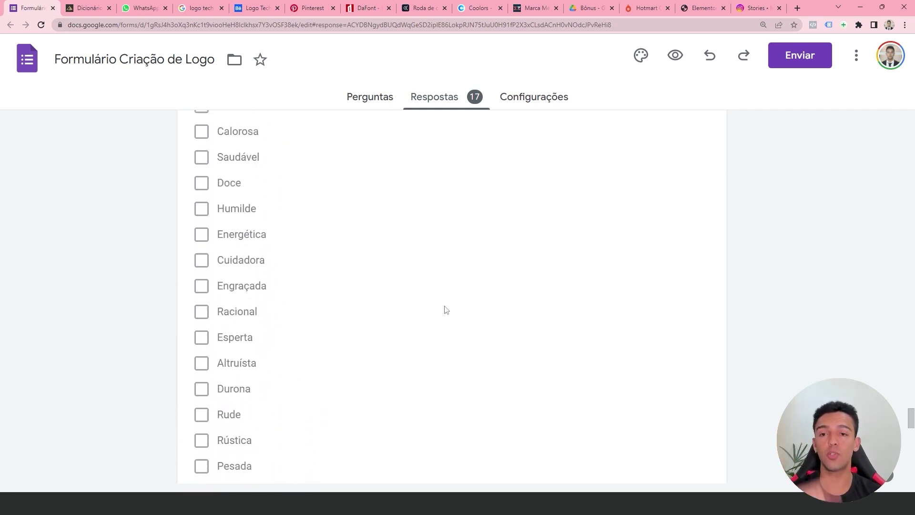
scroll(443, 309, "up", 4)
scroll(428, 408, "up", 3)
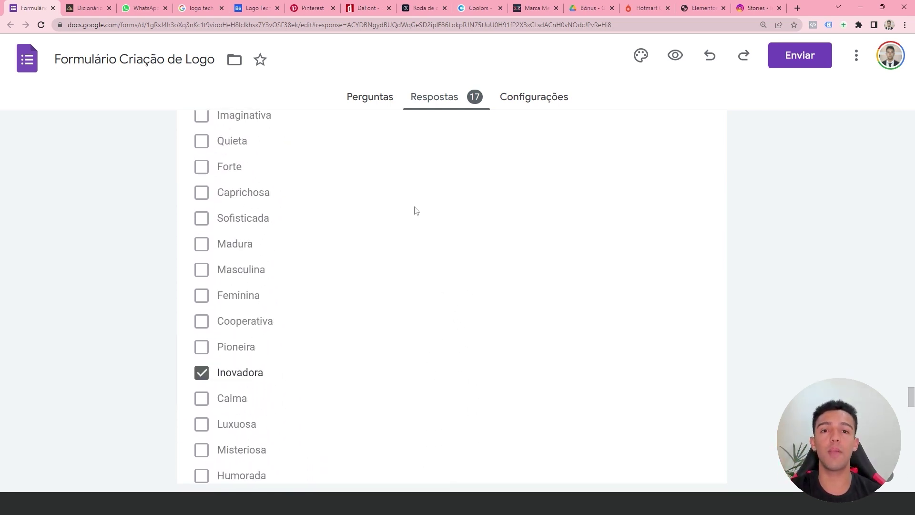
scroll(441, 376, "up", 3)
scroll(390, 339, "up", 5)
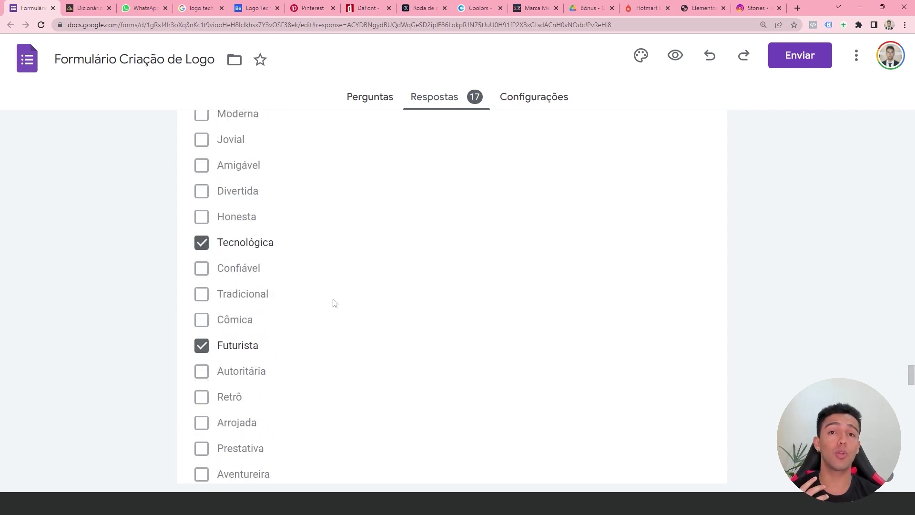
scroll(262, 346, "down", 1)
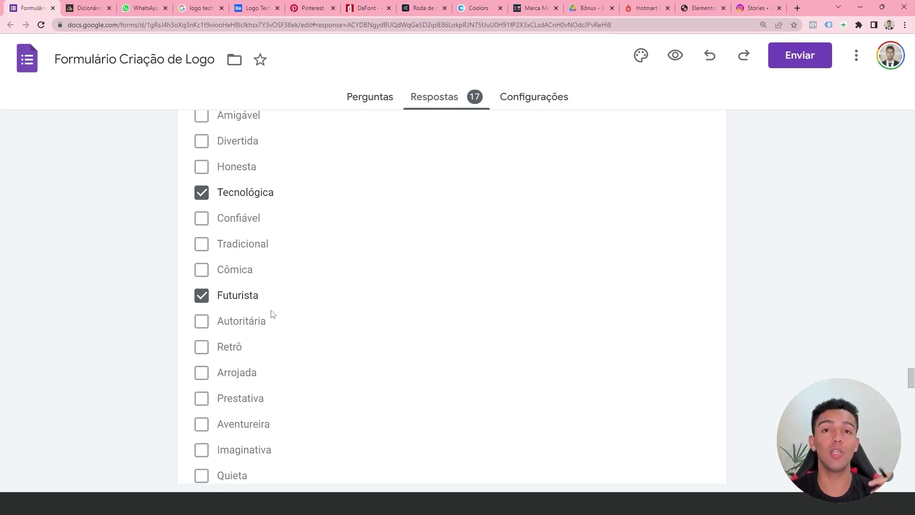
scroll(272, 313, "up", 1)
scroll(246, 288, "up", 1)
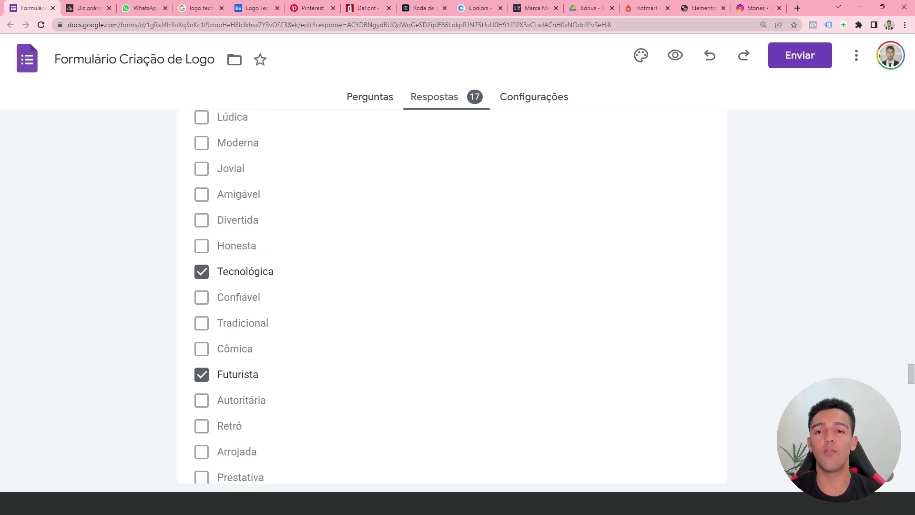
scroll(379, 279, "up", 3)
scroll(326, 426, "up", 3)
scroll(325, 426, "up", 1)
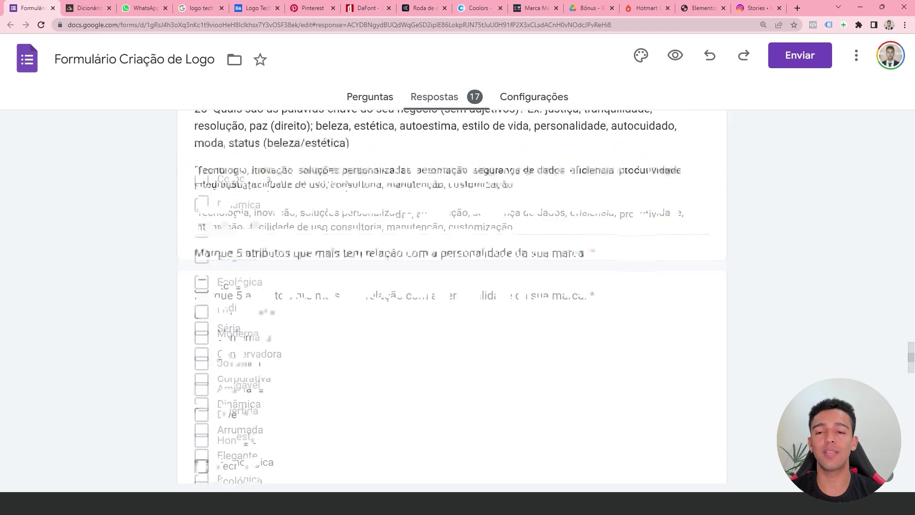
scroll(381, 362, "down", 10)
scroll(457, 298, "down", 3)
scroll(450, 294, "down", 5)
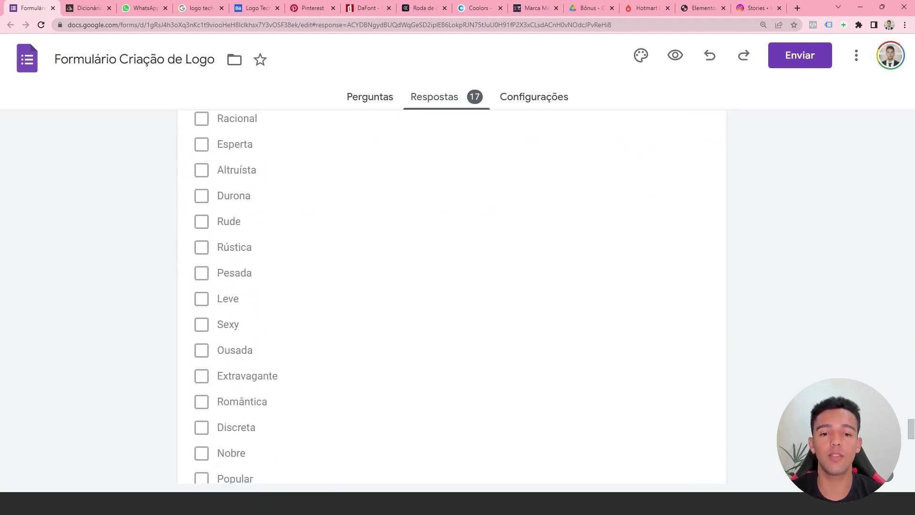
scroll(509, 374, "down", 5)
scroll(508, 309, "down", 1)
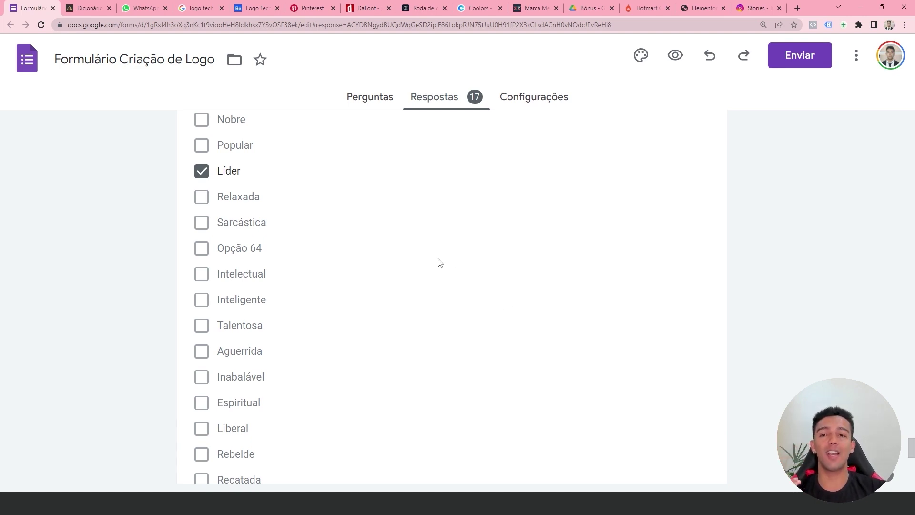
scroll(339, 286, "up", 2)
scroll(339, 286, "up", 2)
scroll(339, 286, "up", 2)
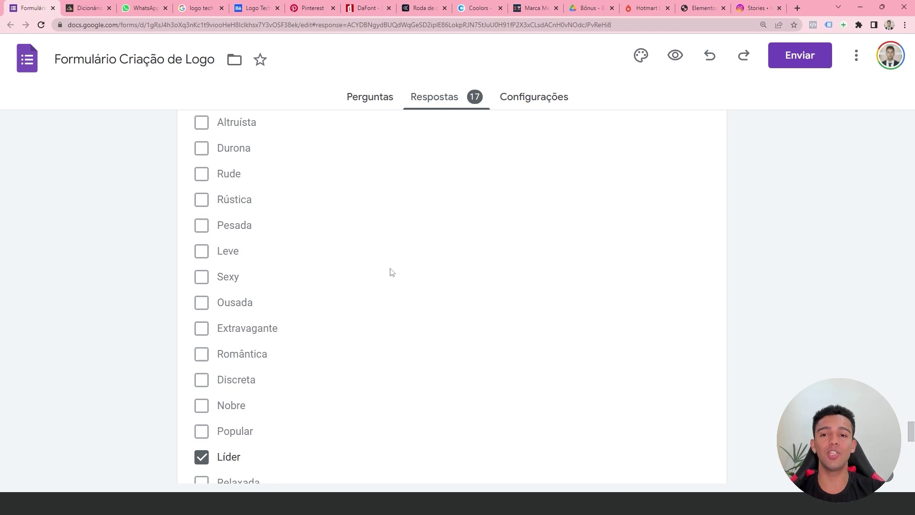
scroll(389, 272, "up", 2)
scroll(390, 272, "up", 1)
scroll(388, 274, "up", 2)
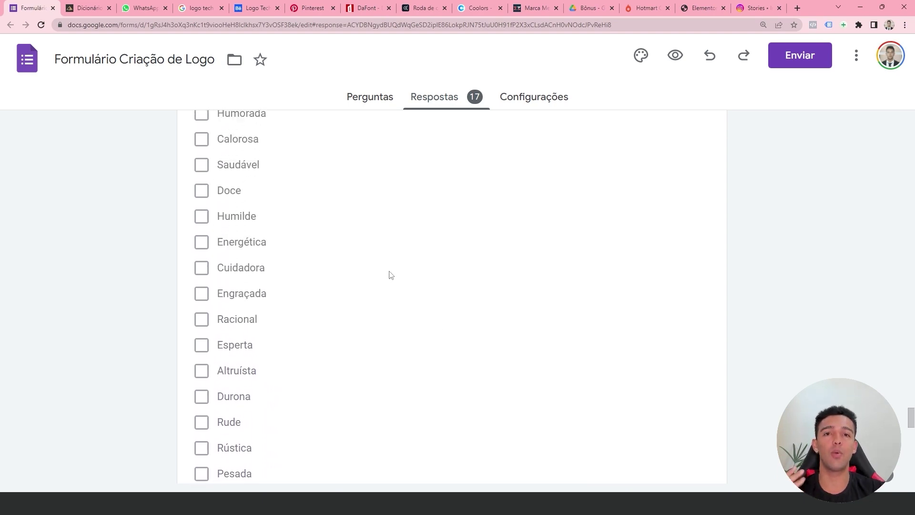
scroll(388, 271, "up", 4)
Scroll back to questions 8–10: Desenvolvimento de Software, no website, Microempresa.
scroll(386, 274, "up", 7)
scroll(381, 283, "up", 8)
scroll(380, 286, "up", 8)
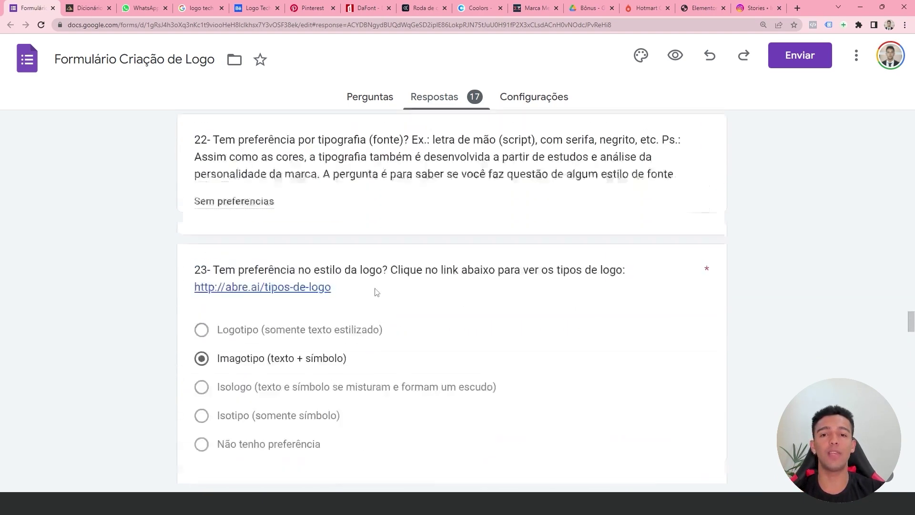
scroll(374, 291, "up", 10)
scroll(381, 291, "up", 8)
scroll(387, 293, "up", 2)
scroll(386, 293, "up", 2)
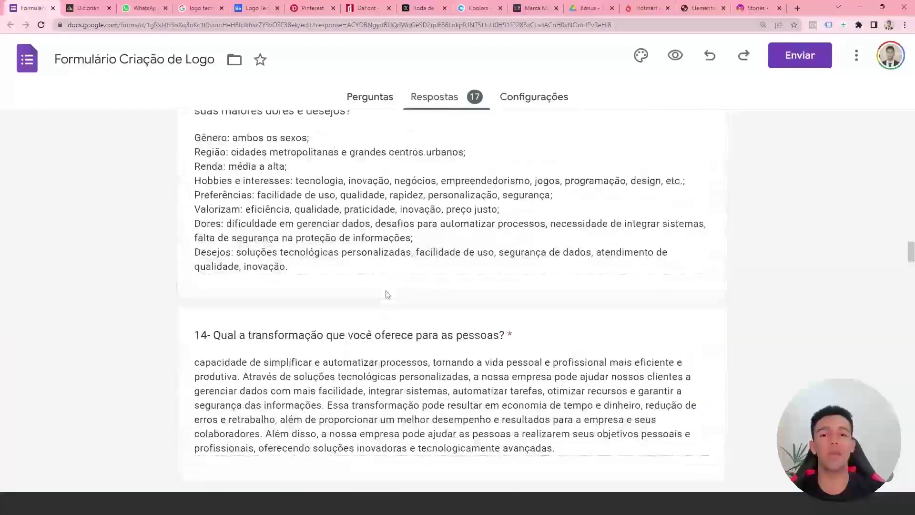
scroll(396, 288, "up", 2)
scroll(405, 284, "up", 2)
scroll(416, 276, "up", 2)
scroll(415, 275, "up", 3)
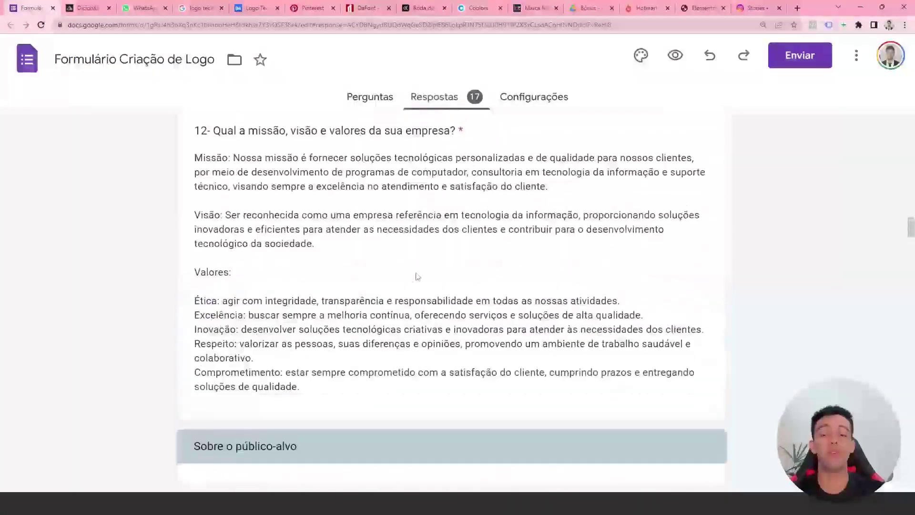
scroll(405, 273, "up", 2)
scroll(393, 270, "up", 1)
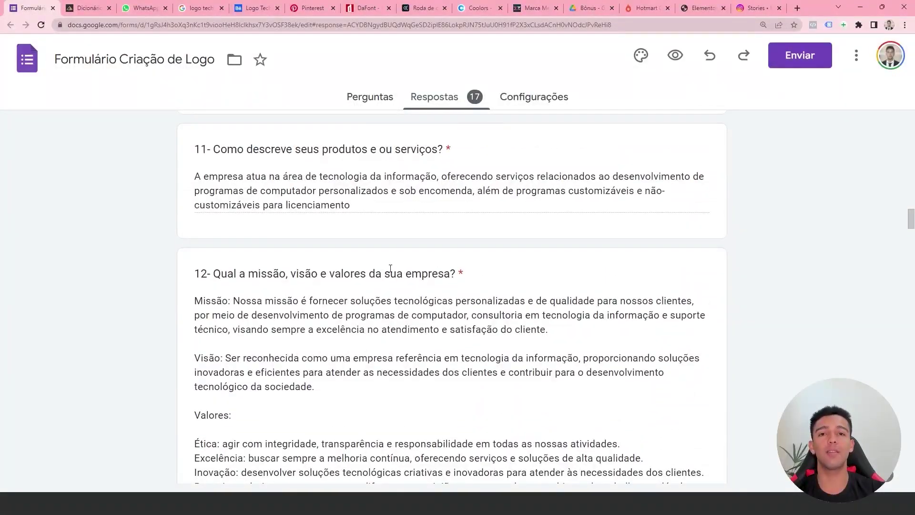
scroll(390, 268, "down", 1)
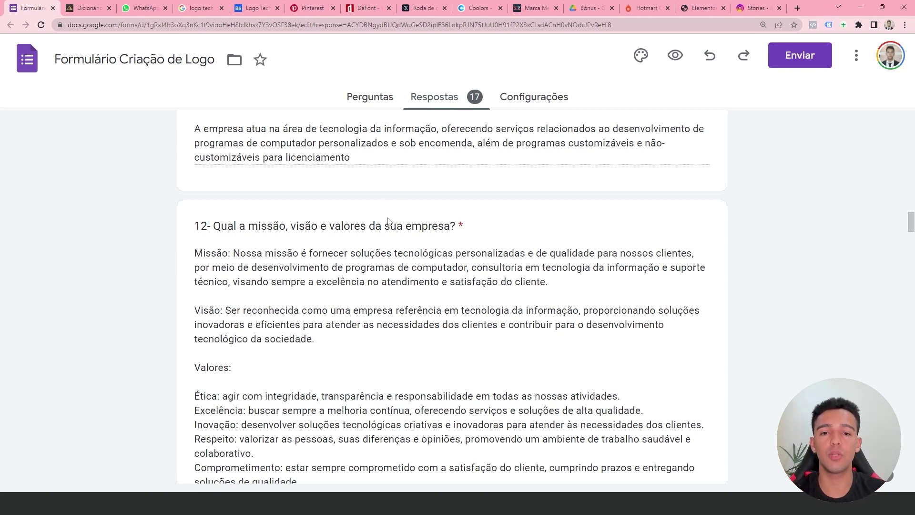
scroll(460, 305, "up", 4)
scroll(459, 309, "up", 5)
scroll(457, 311, "up", 1)
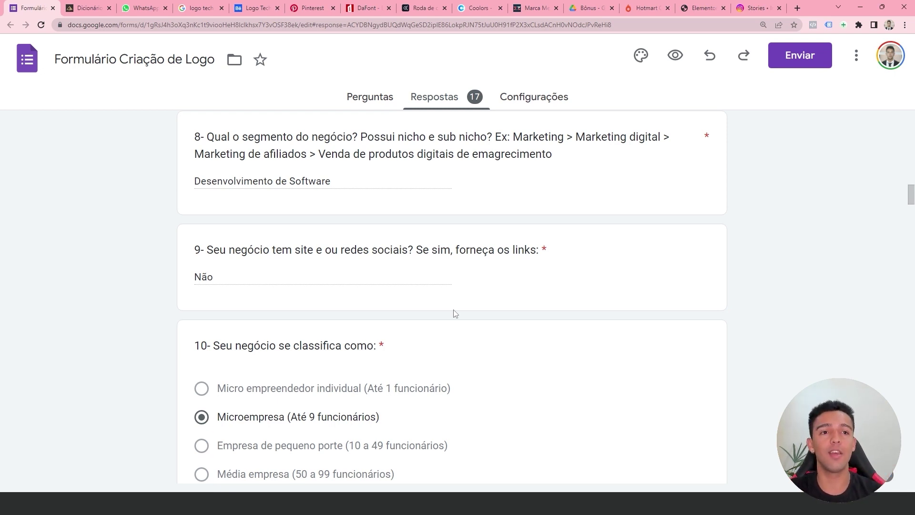
Move the notes' highlight from the Briefing step to Pesquisa, then hide Notepad.
key("alt+Tab")
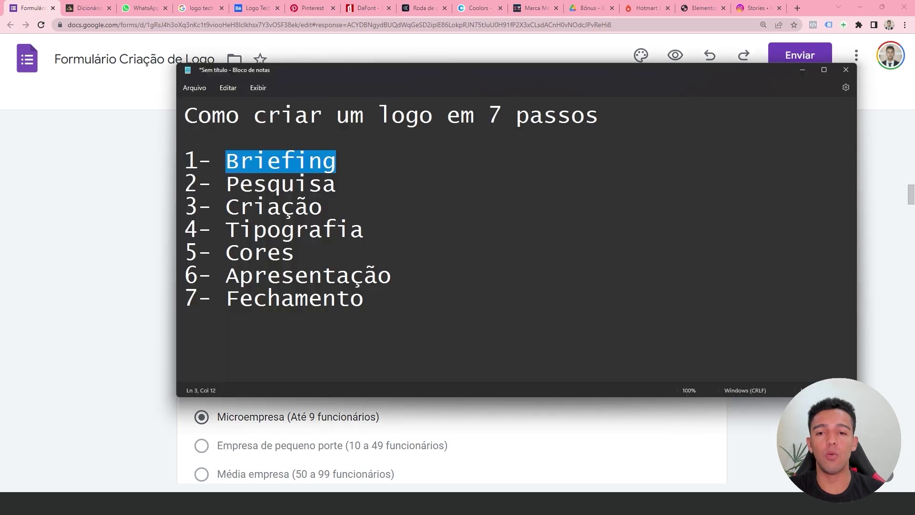
left_click(280, 208)
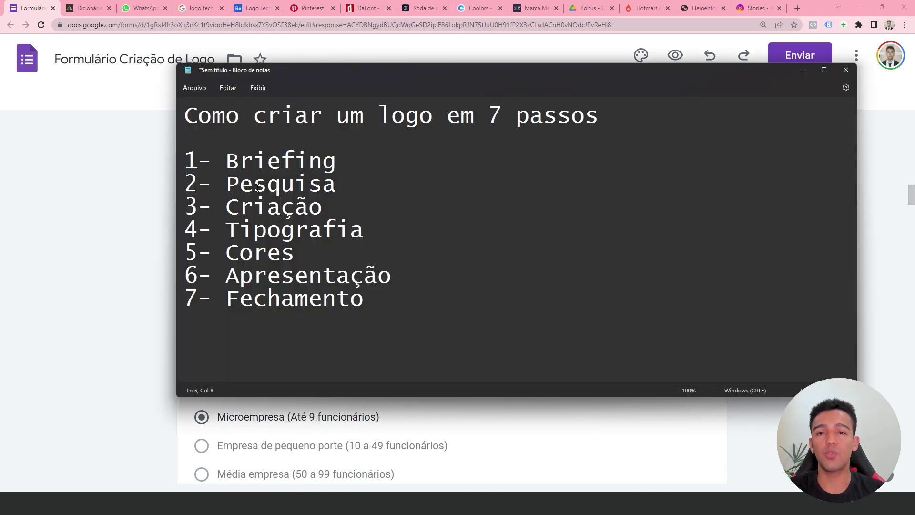
left_click_drag(227, 184, 335, 184)
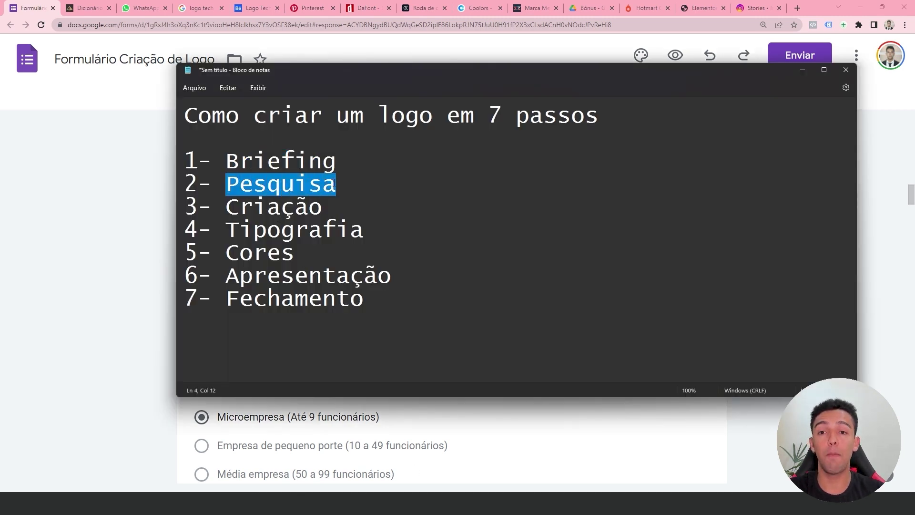
left_click(805, 69)
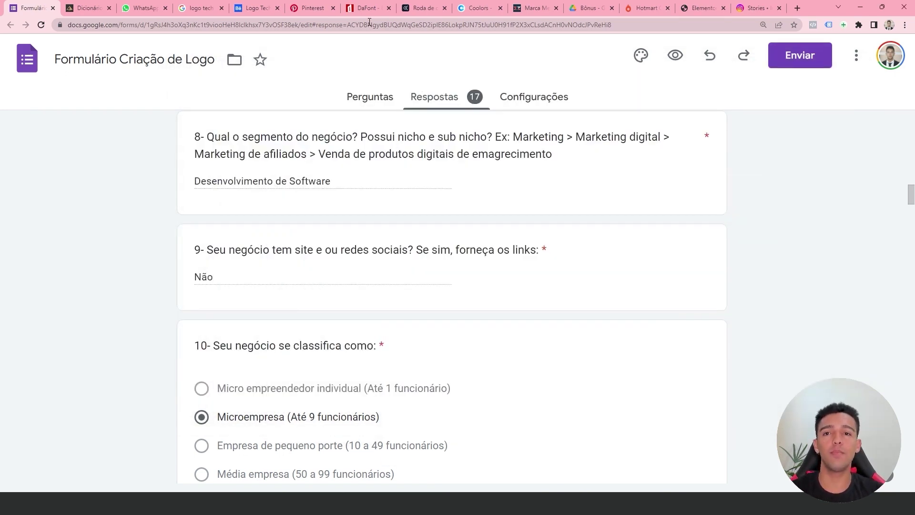
Browse the Pinterest 'logo tech' pins, dismissing the search suggestions.
left_click(312, 7)
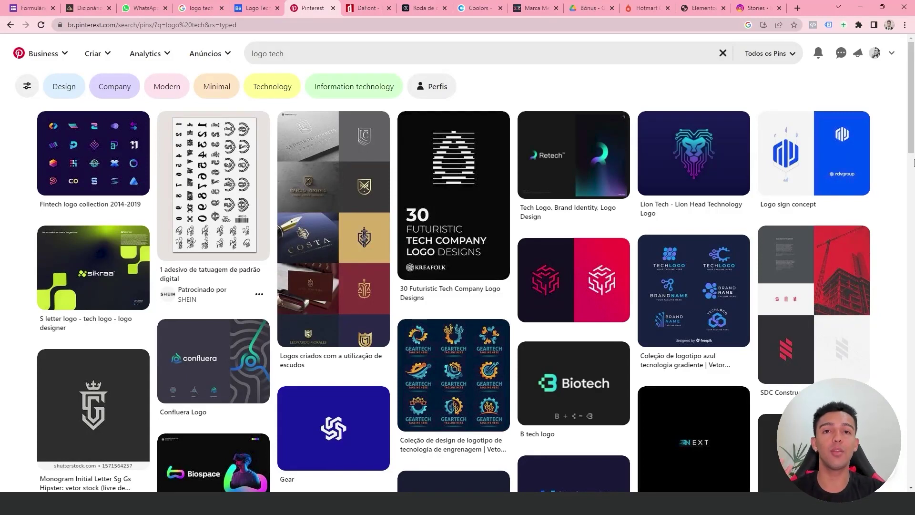
left_click(435, 55)
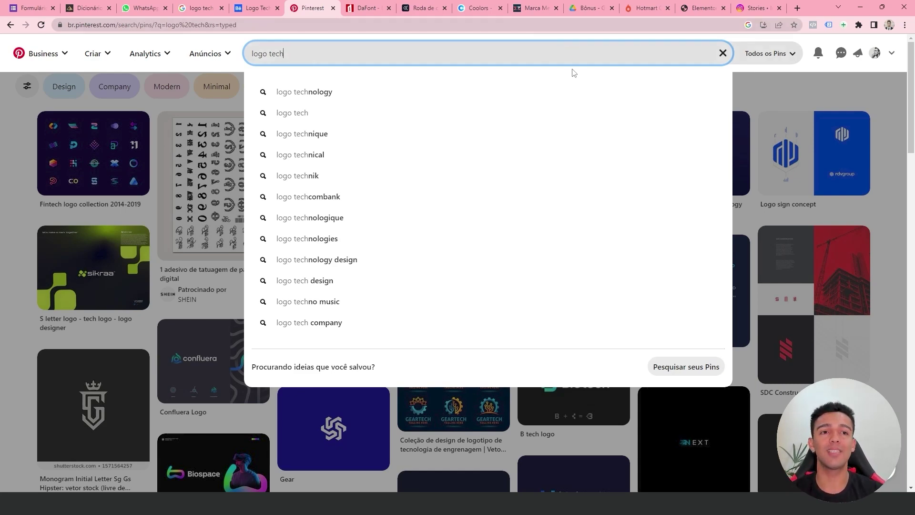
left_click(774, 70)
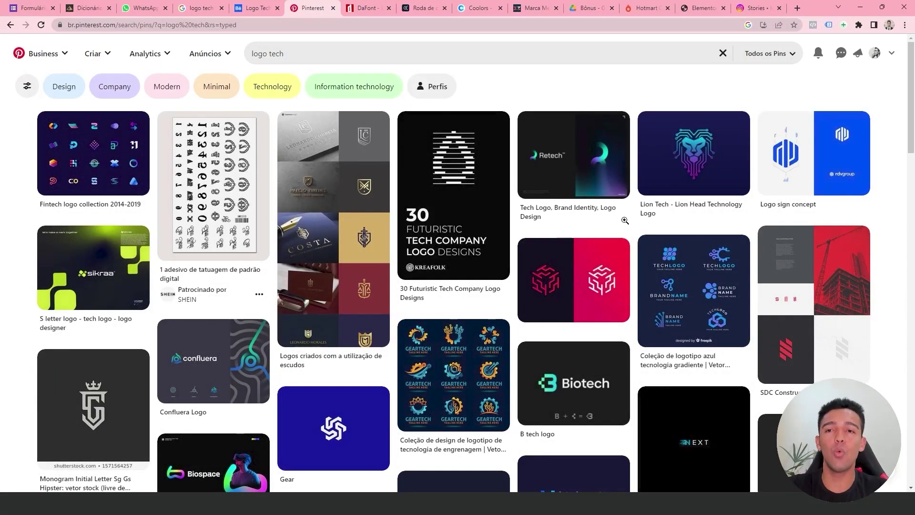
mouse_move(814, 304)
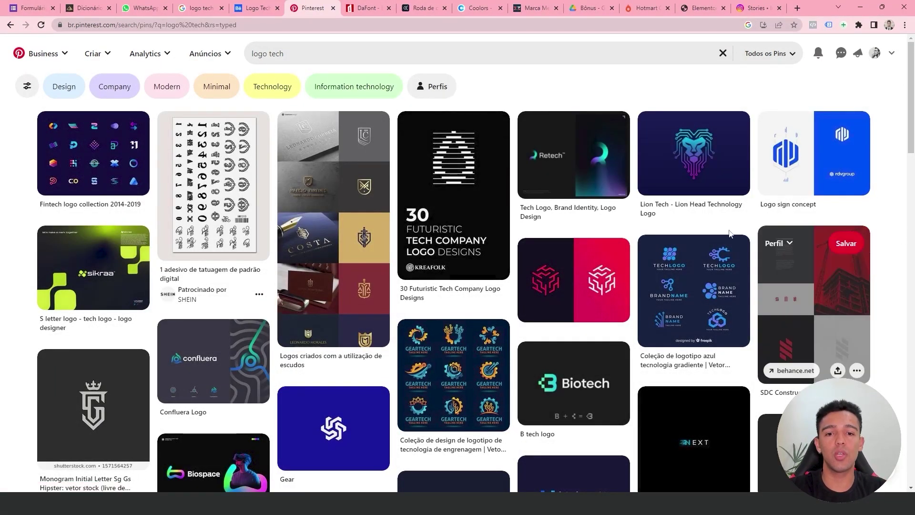
scroll(729, 234, "down", 3)
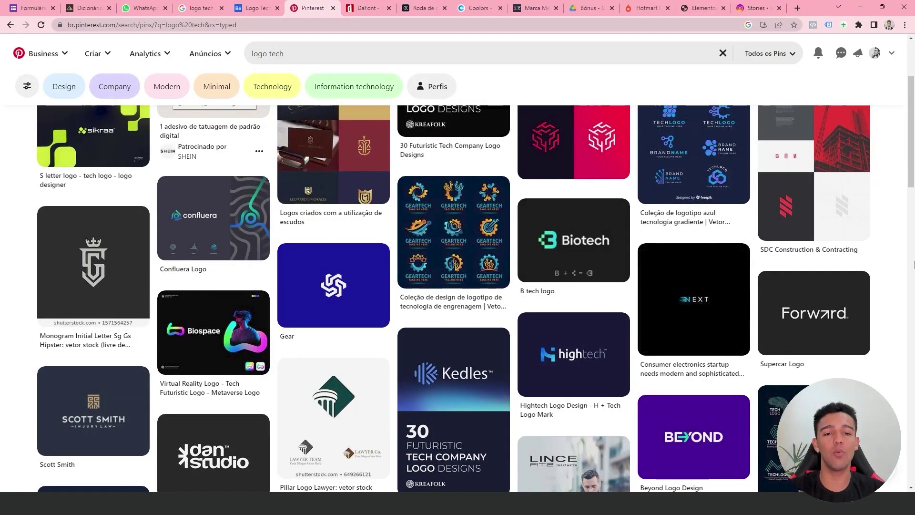
left_click(225, 6)
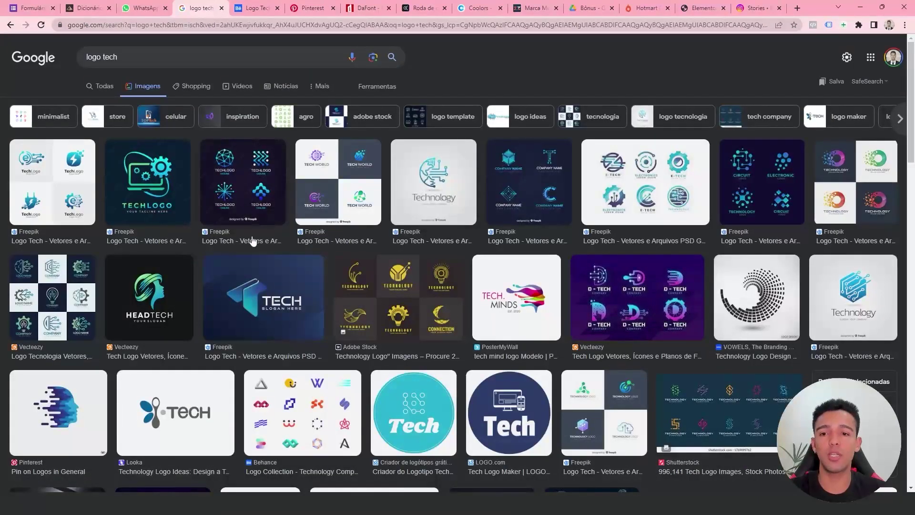
Preview the dark TECHLOGO and light Technology logo images, then close the preview.
left_click(231, 170)
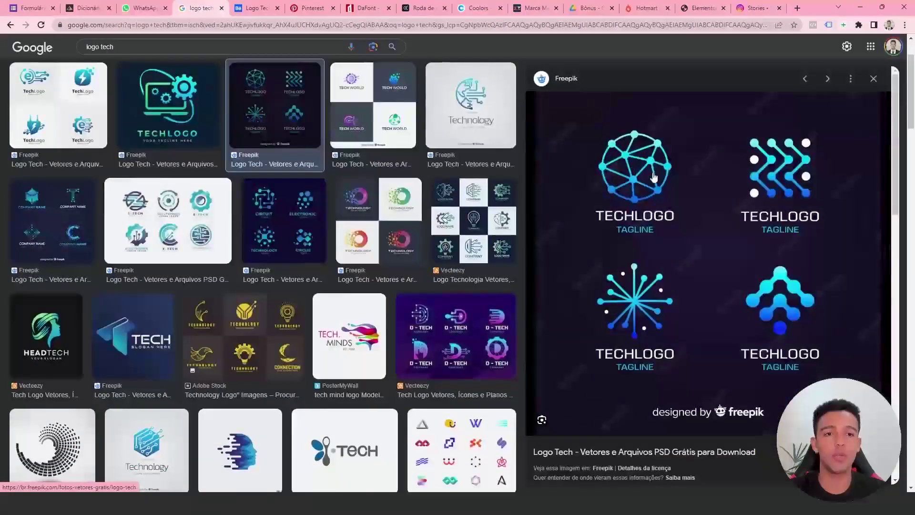
left_click(492, 111)
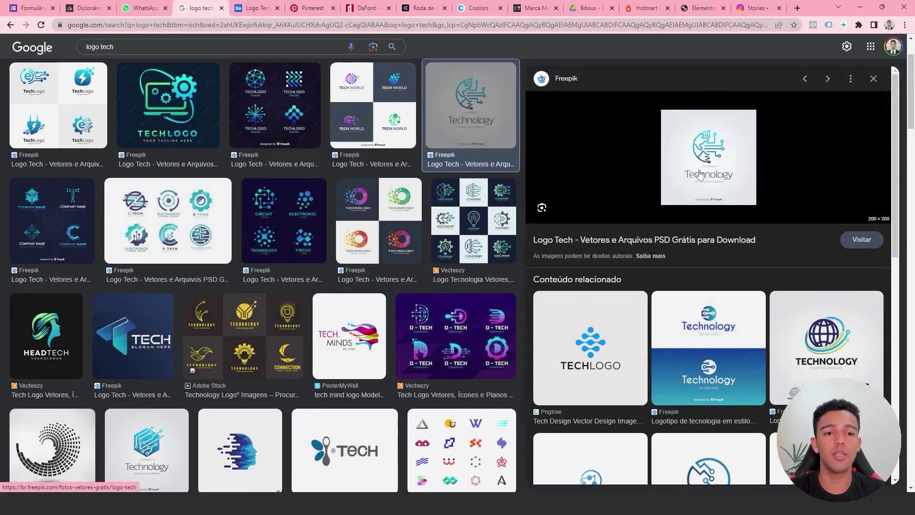
left_click(873, 79)
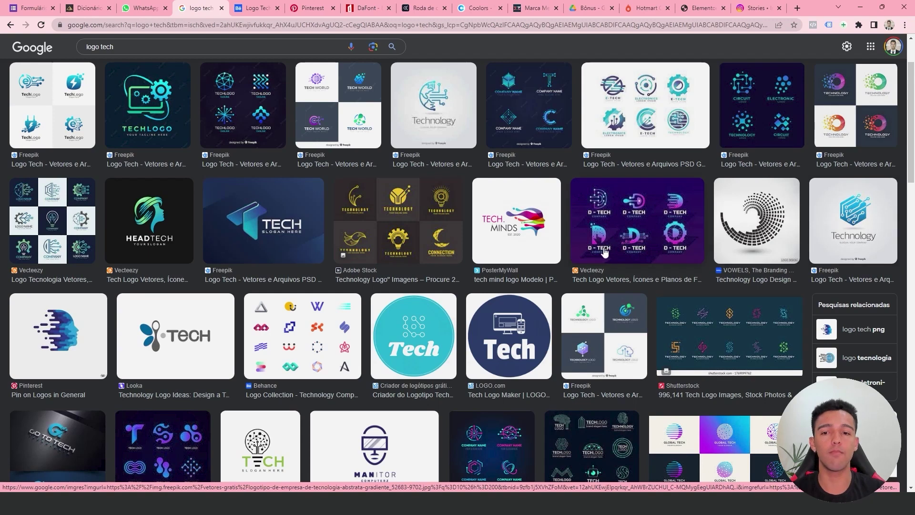
scroll(602, 248, "up", 2)
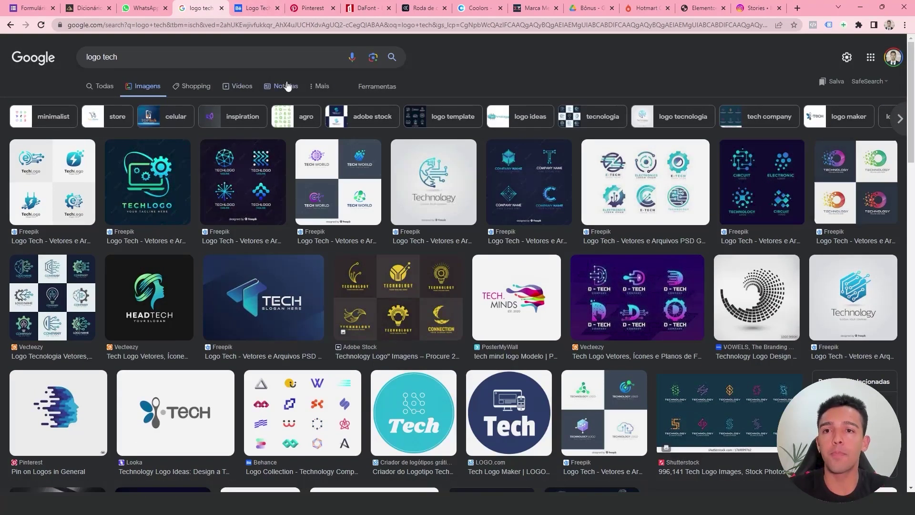
Open the Marca Memorável landing page and scroll to the amateur-versus-professional logo comparison.
left_click(529, 9)
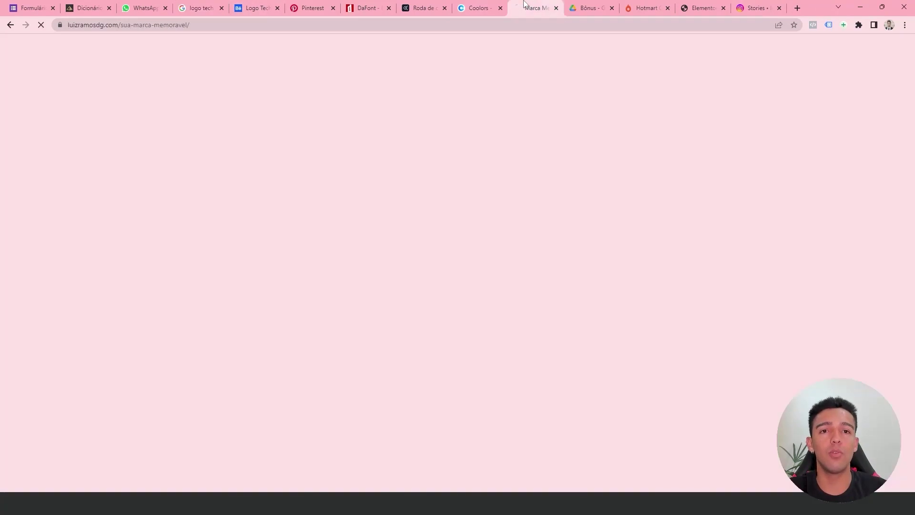
scroll(608, 351, "down", 3)
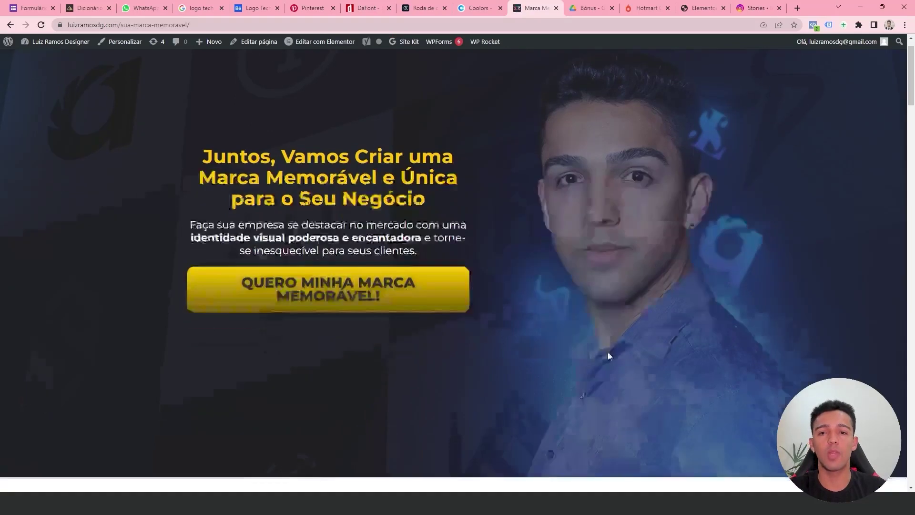
scroll(633, 338, "down", 7)
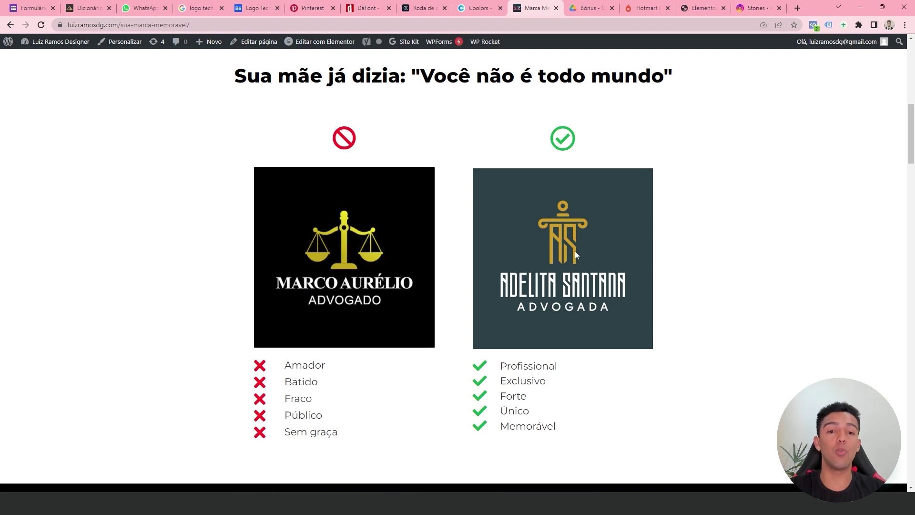
scroll(577, 244, "down", 1)
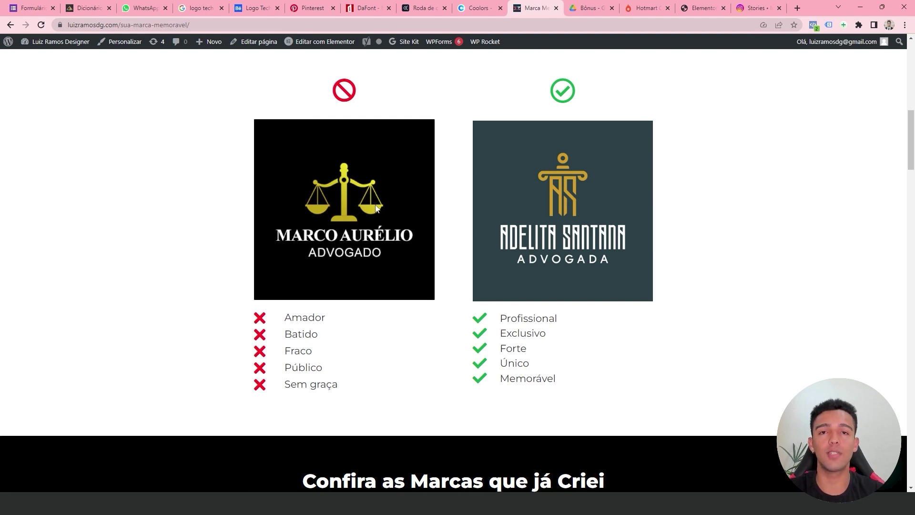
Browse the 'Confira as Marcas que já Criei' portfolio carousel, then return to Pinterest's 'logo tech' pins.
scroll(429, 272, "up", 3)
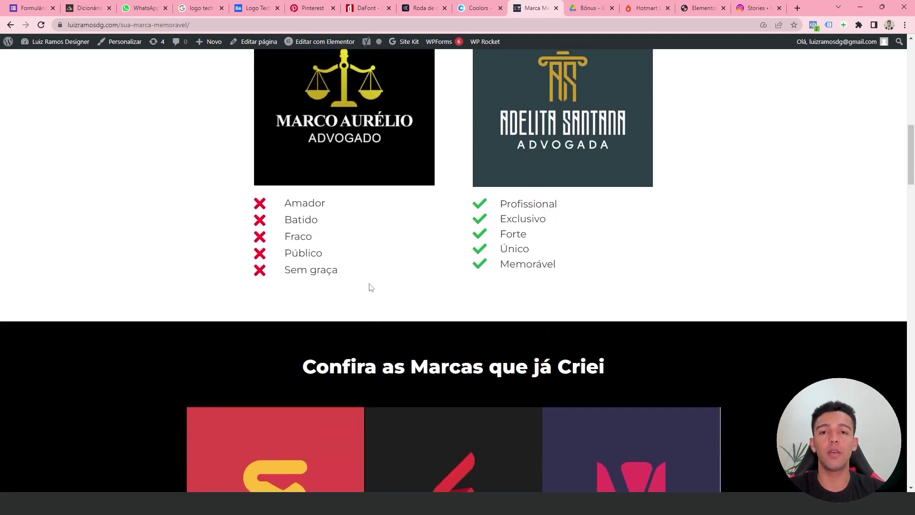
scroll(526, 210, "down", 8)
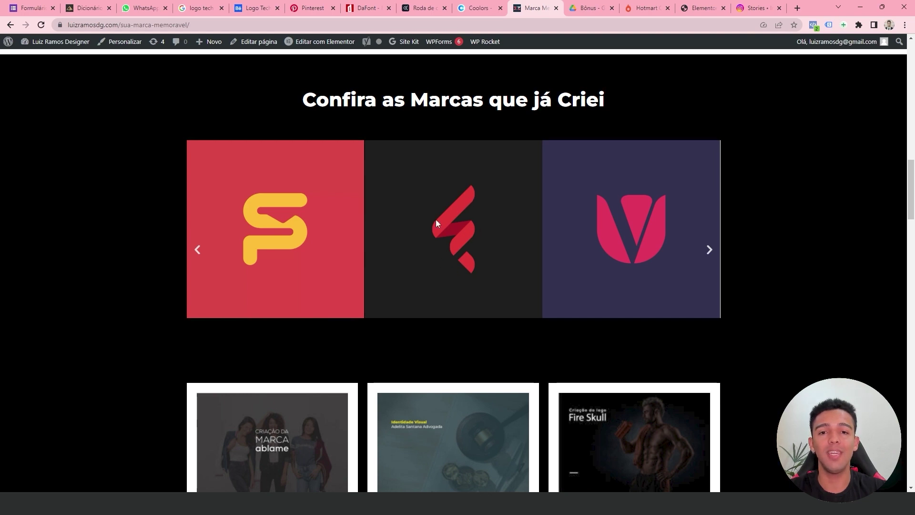
left_click(709, 250)
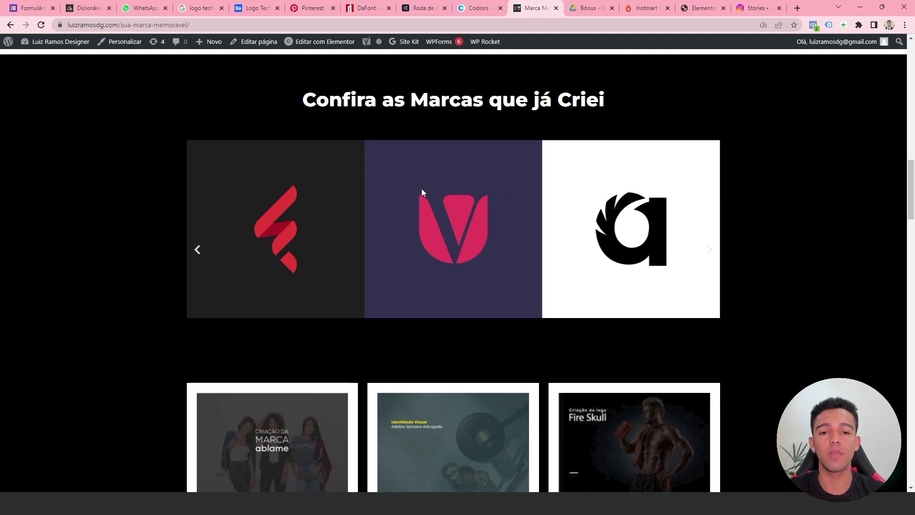
scroll(395, 224, "up", 5)
scroll(394, 225, "up", 6)
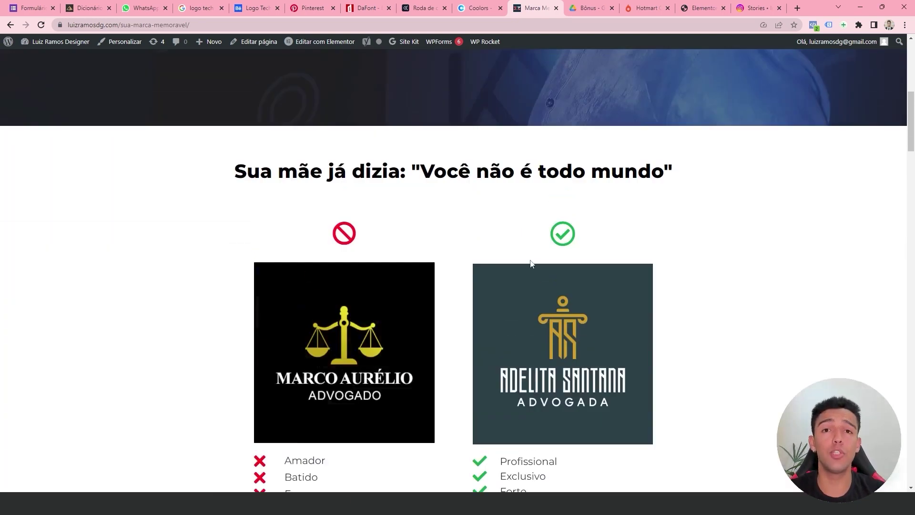
scroll(795, 266, "up", 2)
scroll(764, 229, "up", 2)
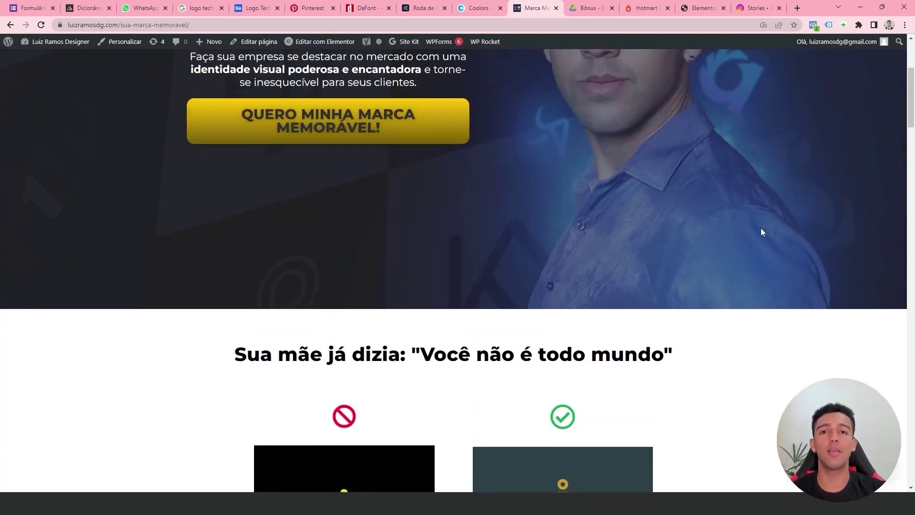
scroll(762, 228, "up", 1)
scroll(772, 156, "up", 2)
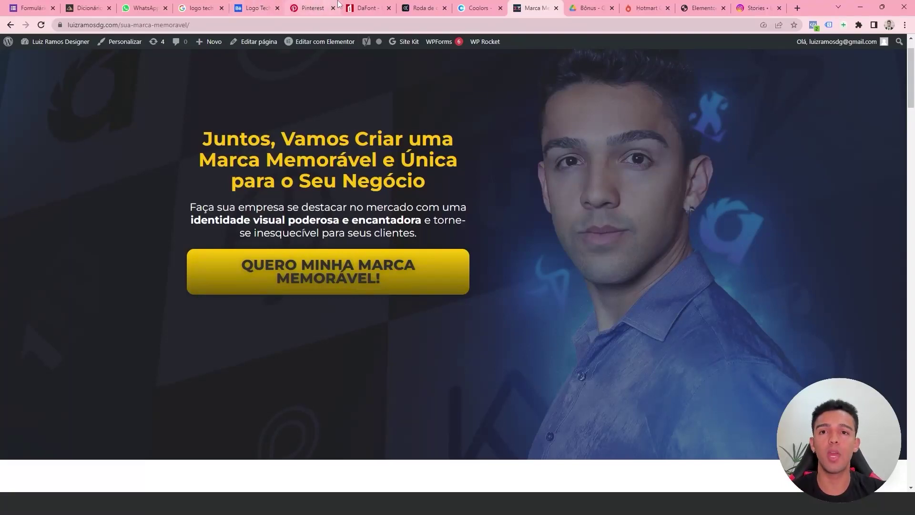
left_click(312, 8)
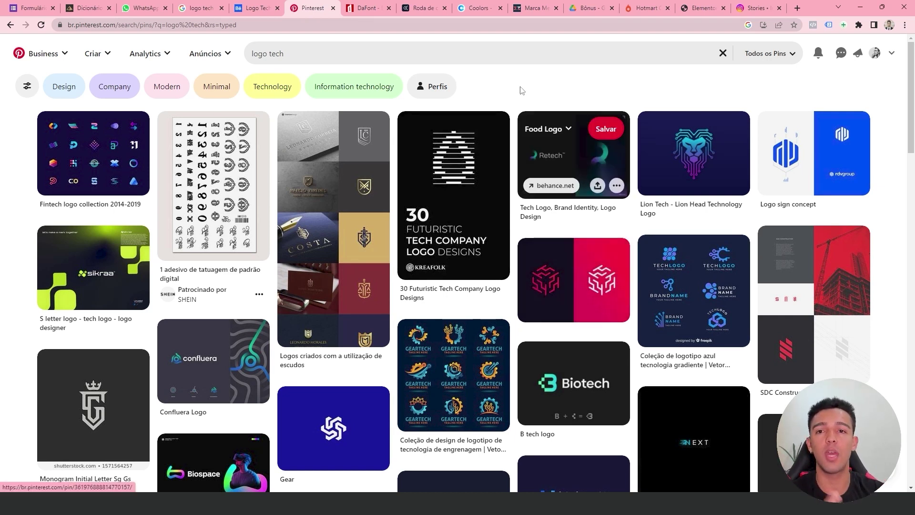
Change the Pinterest search to 'logo technology' and open the Neoteric Technologies logo pin.
left_click(472, 55)
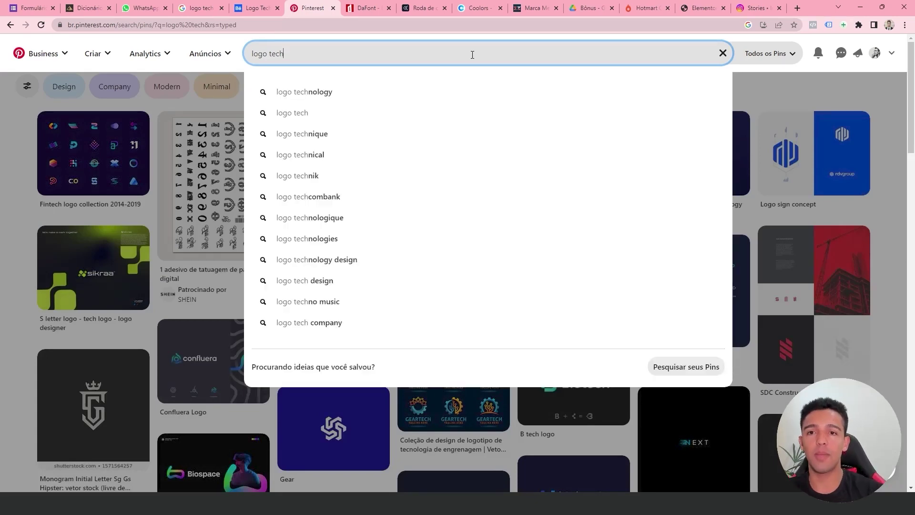
key("BackSpace")
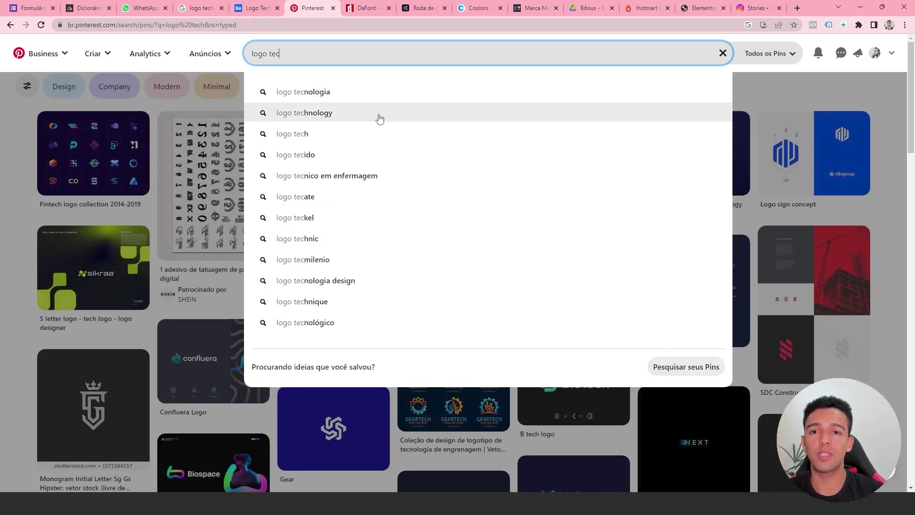
left_click(379, 119)
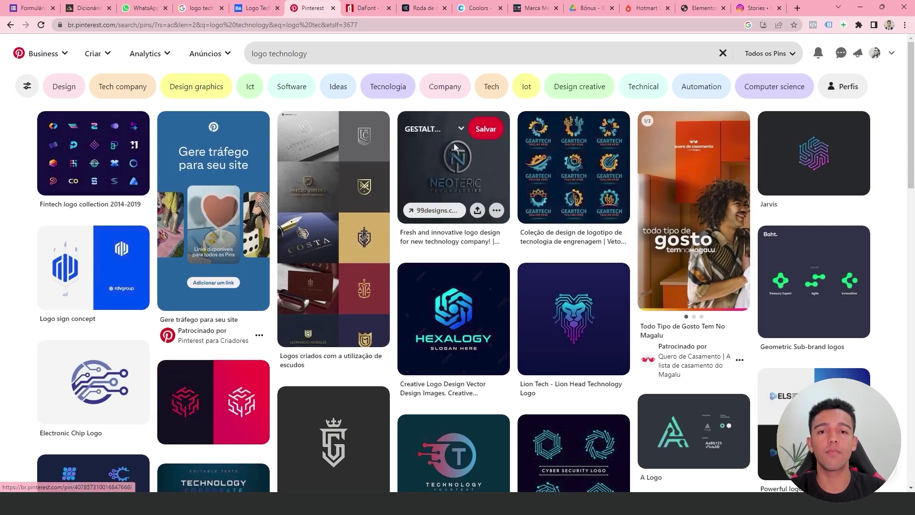
left_click(458, 167)
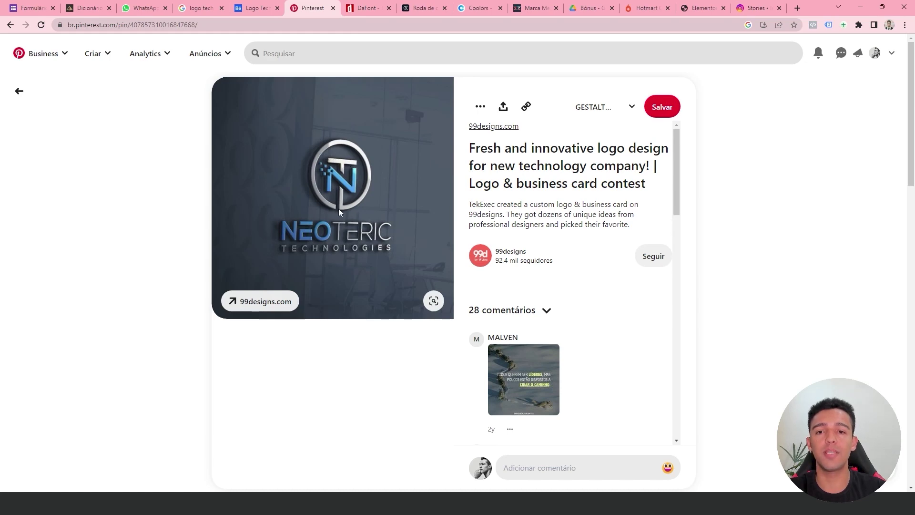
Scroll through the Neoteric Technologies pin and its similar pins.
scroll(305, 195, "down", 5)
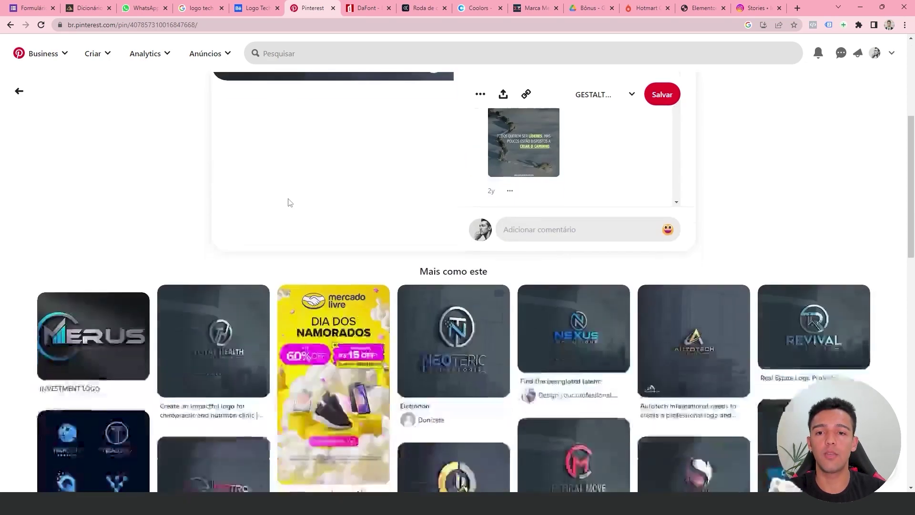
scroll(291, 200, "up", 5)
scroll(291, 200, "down", 9)
scroll(762, 169, "down", 1)
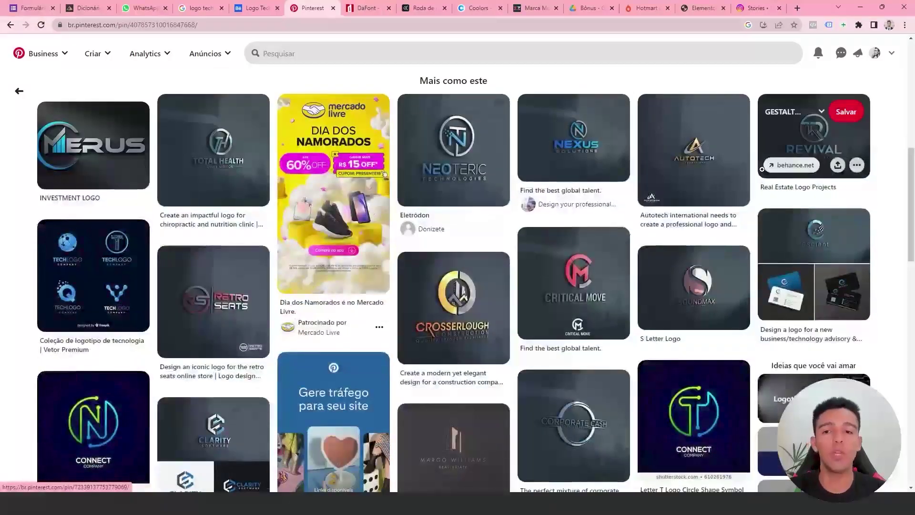
scroll(595, 184, "up", 5)
scroll(505, 179, "up", 1)
scroll(505, 179, "up", 2)
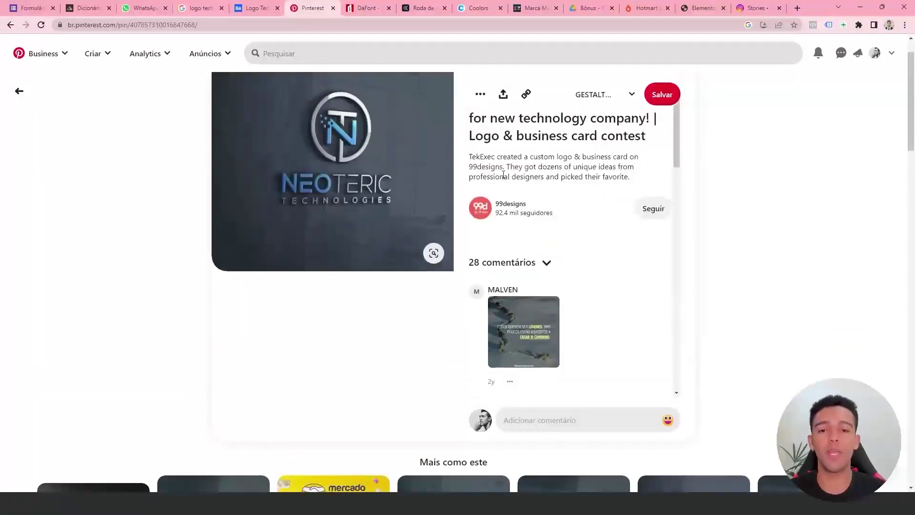
Return to the logo technology results and open the Geometric Sub-brand logos pin.
left_click(19, 91)
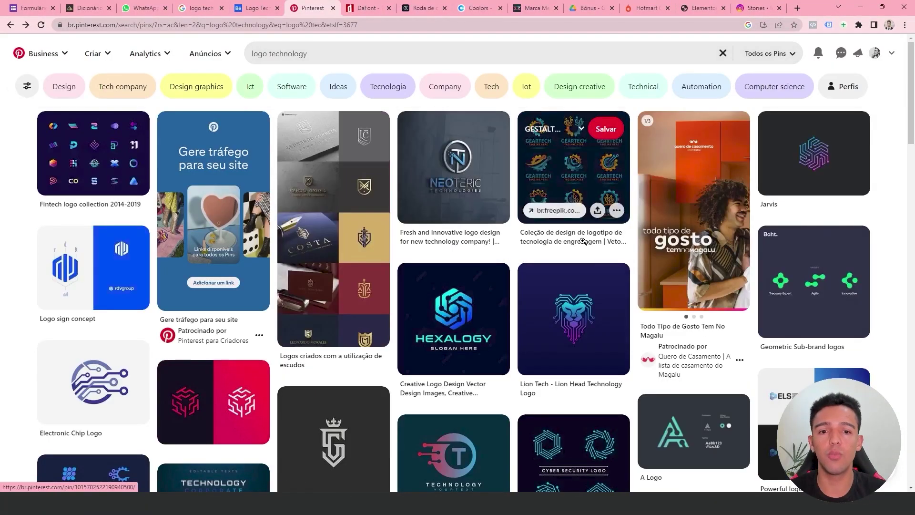
scroll(667, 238, "down", 2)
scroll(908, 368, "down", 3)
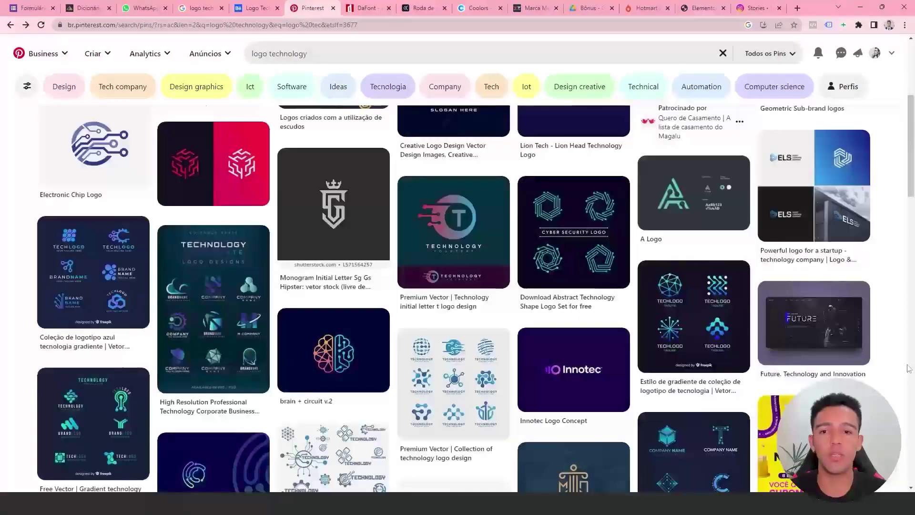
scroll(874, 266, "up", 1)
scroll(874, 266, "up", 3)
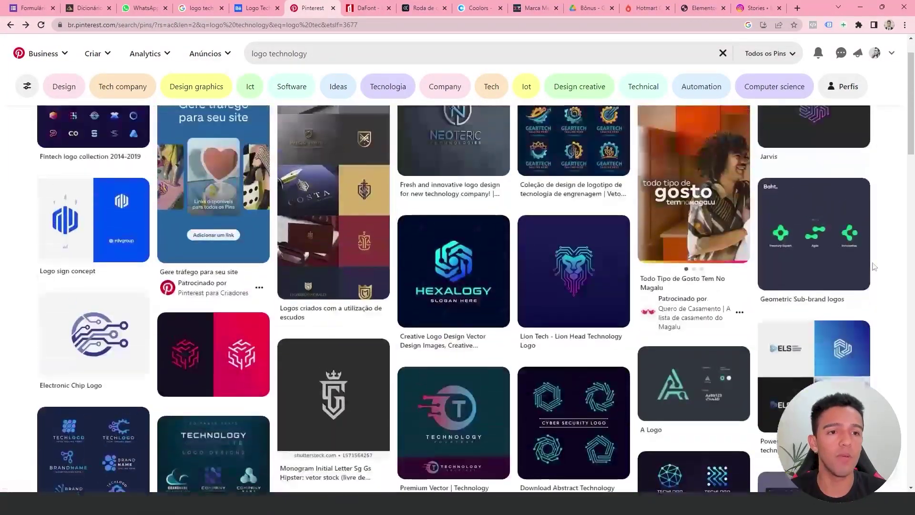
left_click(774, 235)
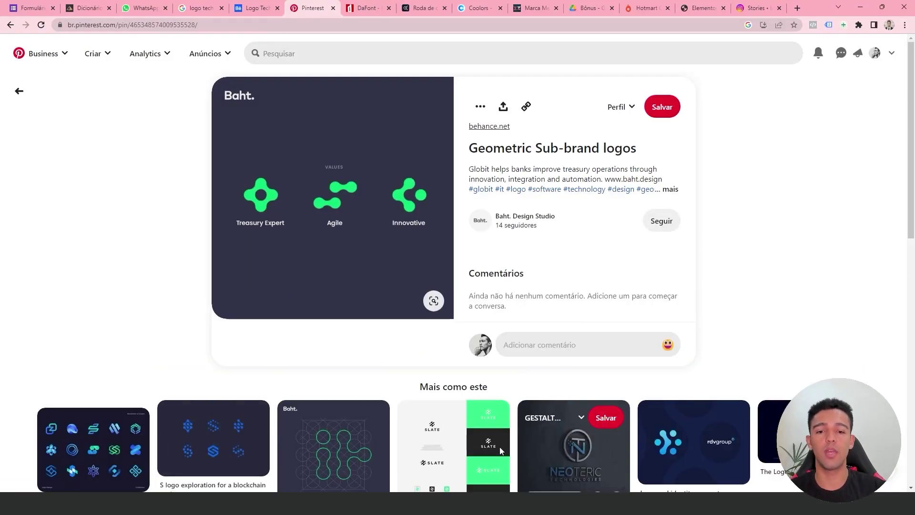
Launch Snipping Tool (Ferramenta de Captura) and capture the green Innovative logo as a rectangle.
key("super+s")
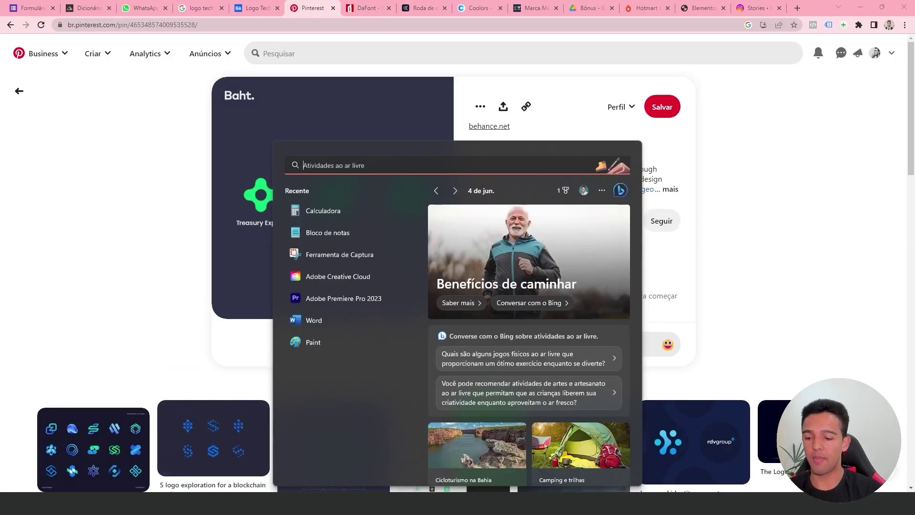
type("ferra")
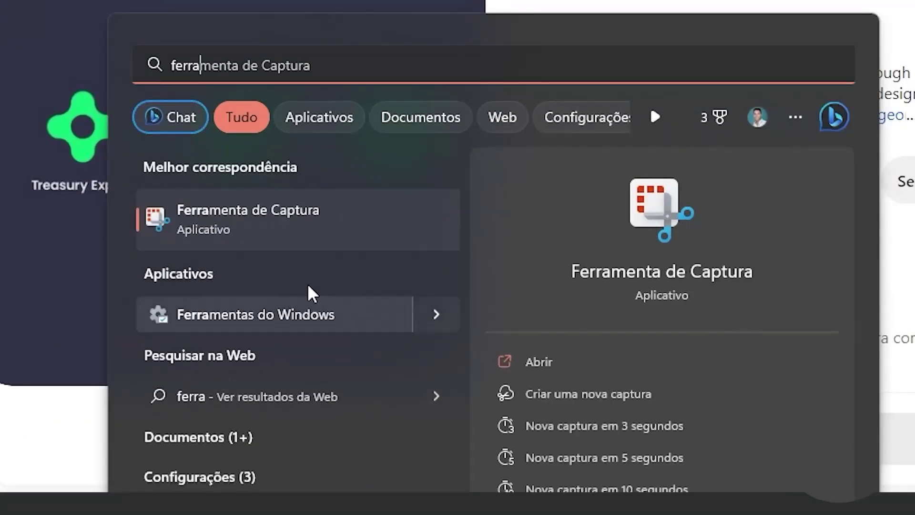
left_click(288, 221)
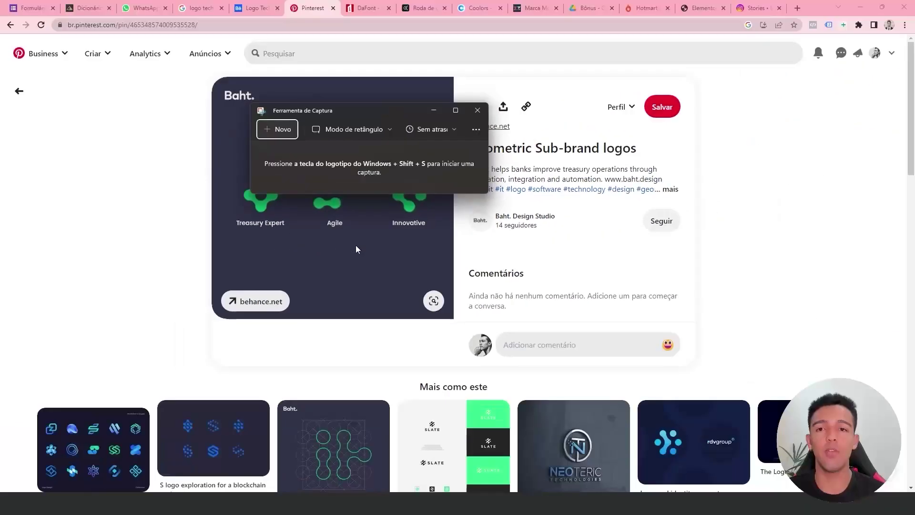
left_click(321, 136)
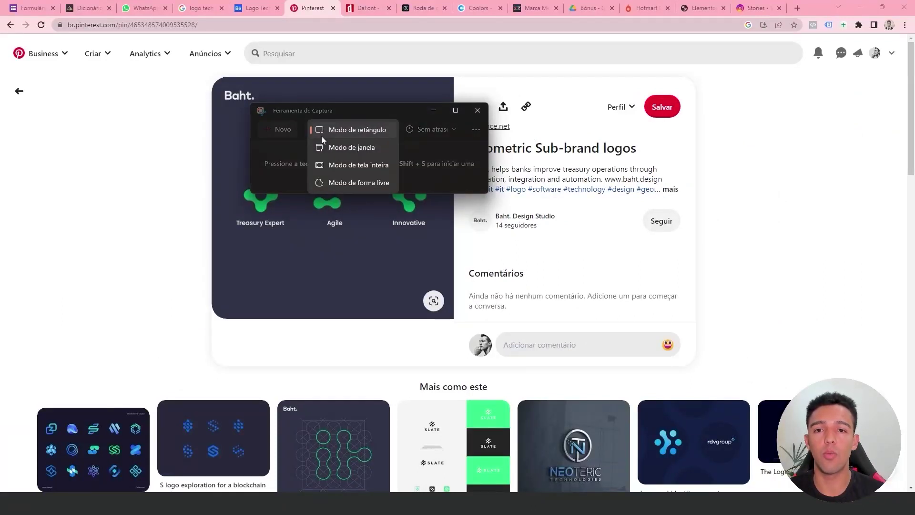
left_click(321, 135)
left_click(279, 129)
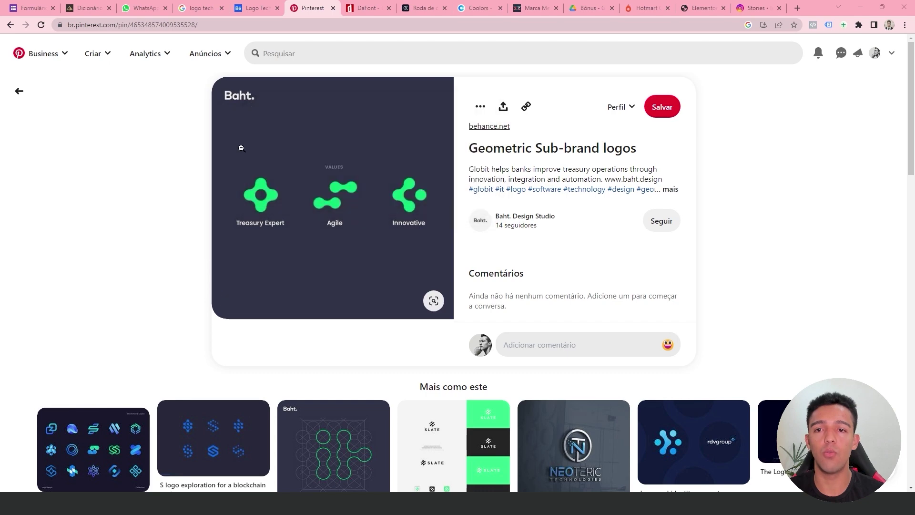
left_click_drag(380, 164, 435, 221)
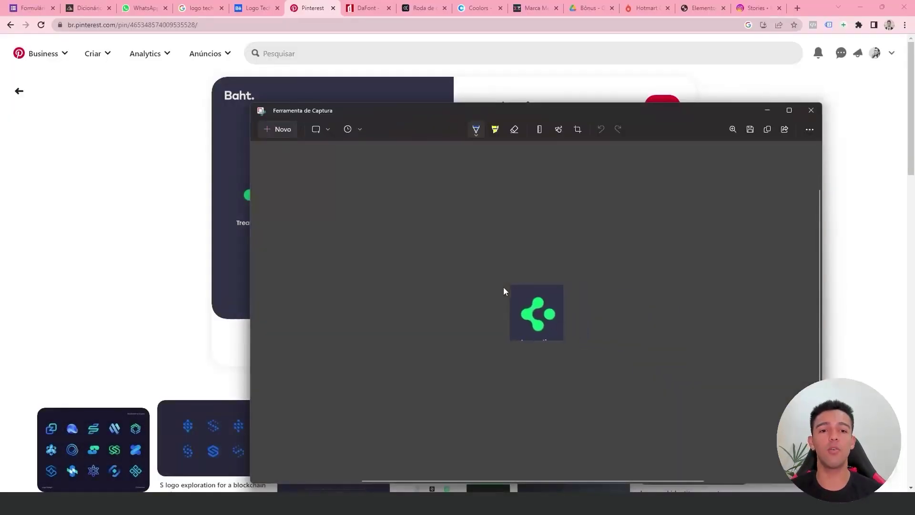
Save the capture as 21 in jobs > Tekeezy > Logo references, then return to the browser.
left_click(750, 129)
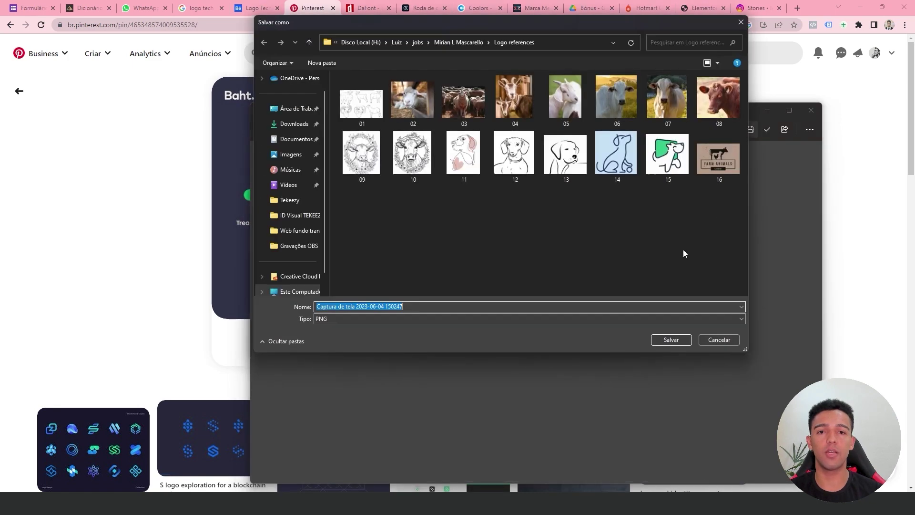
left_click(417, 42)
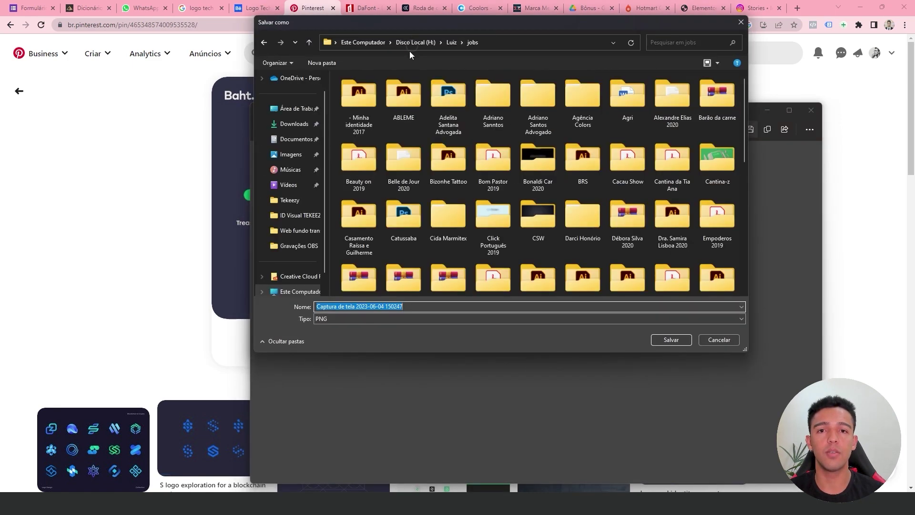
scroll(430, 129, "down", 10)
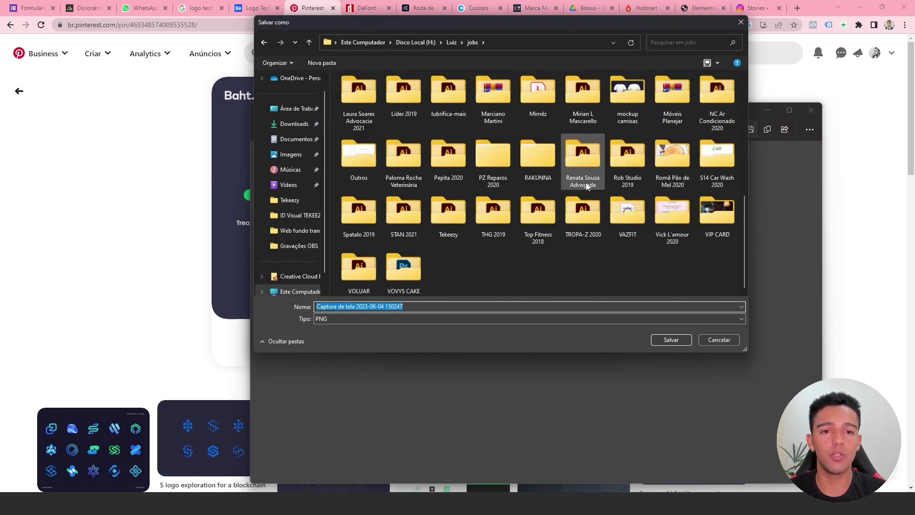
double_click(455, 212)
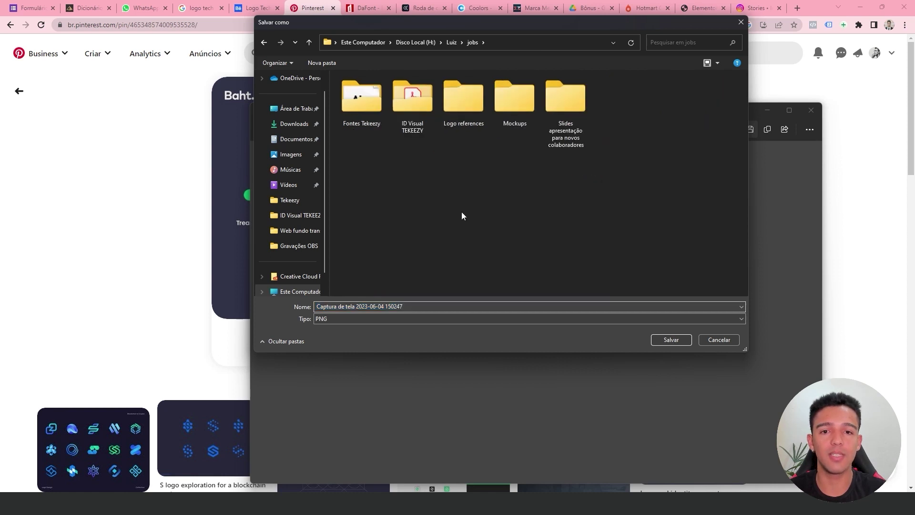
double_click(462, 97)
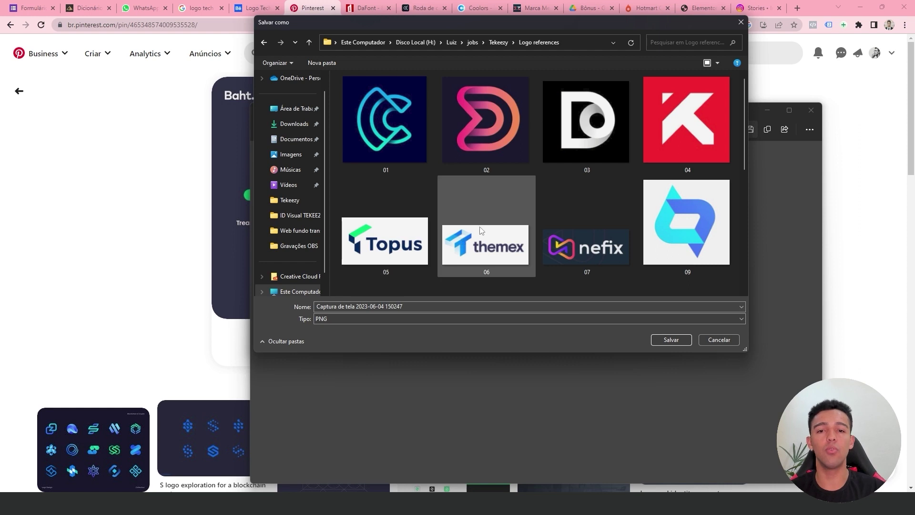
scroll(501, 233, "down", 2)
scroll(500, 234, "down", 5)
left_click(435, 306)
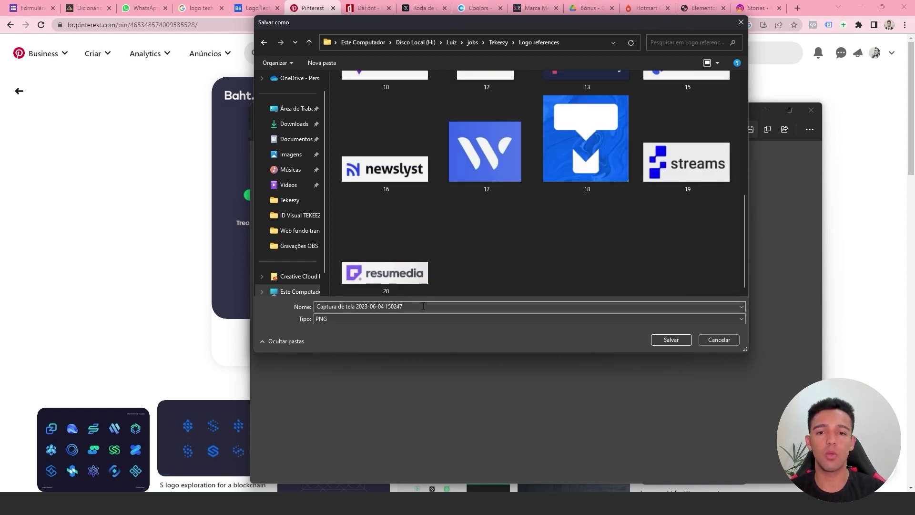
type("21")
key("Return")
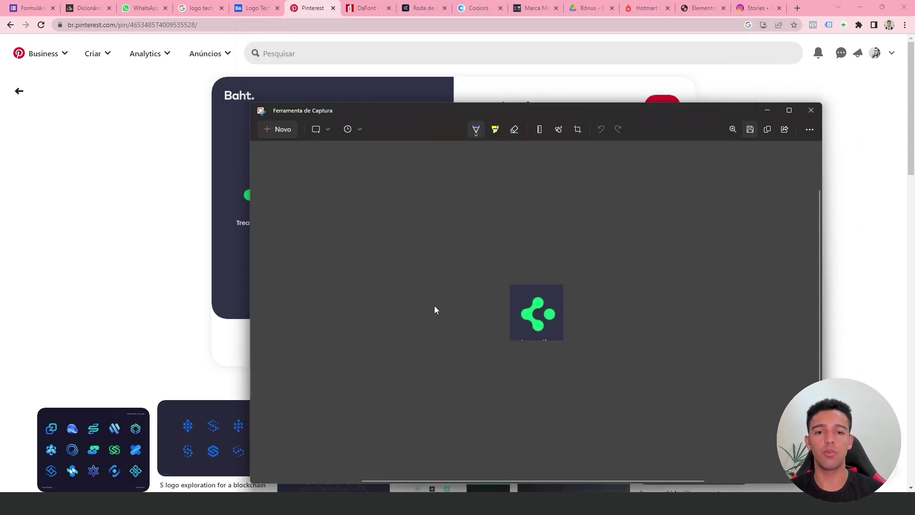
left_click(767, 110)
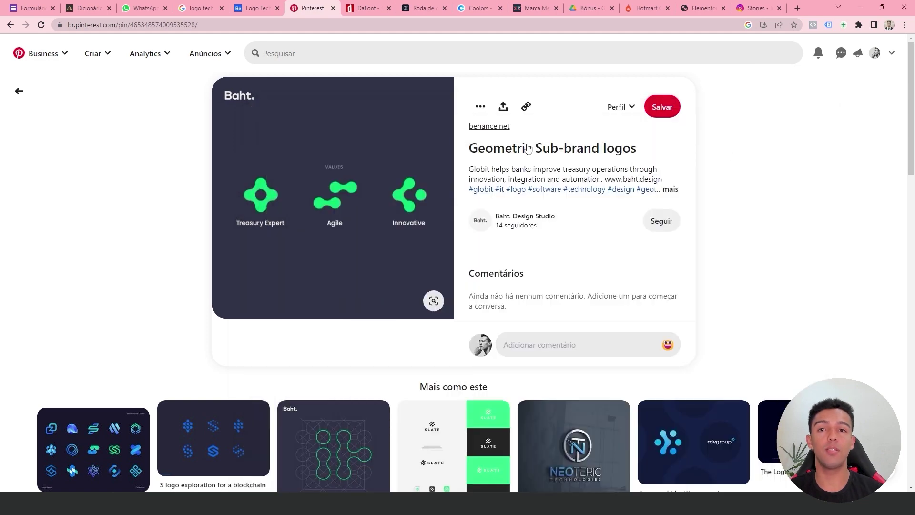
left_click(261, 8)
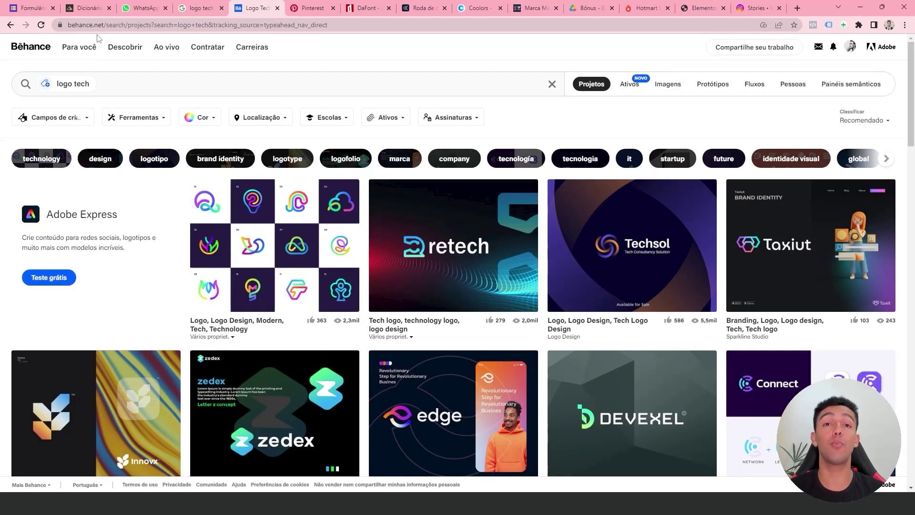
Rerun the Behance 'logo tech' search and snip the retech logo from the results.
left_click(342, 86)
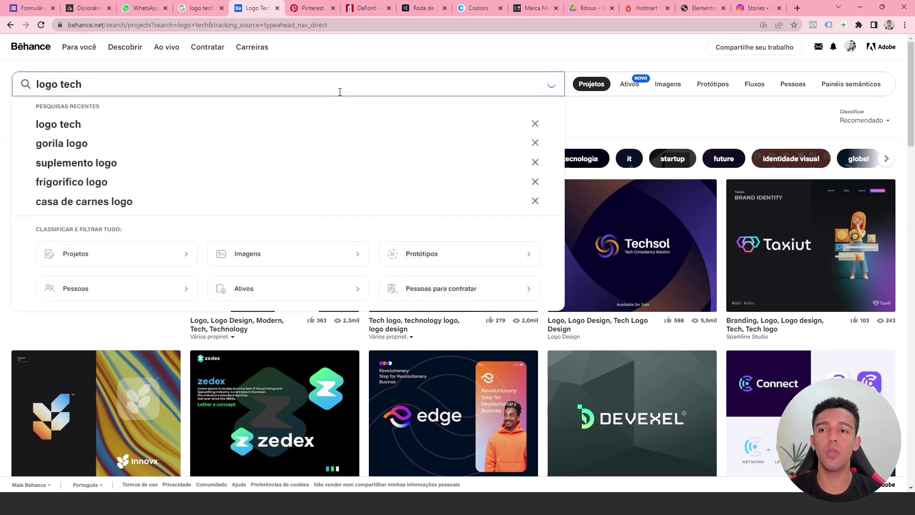
key("Return")
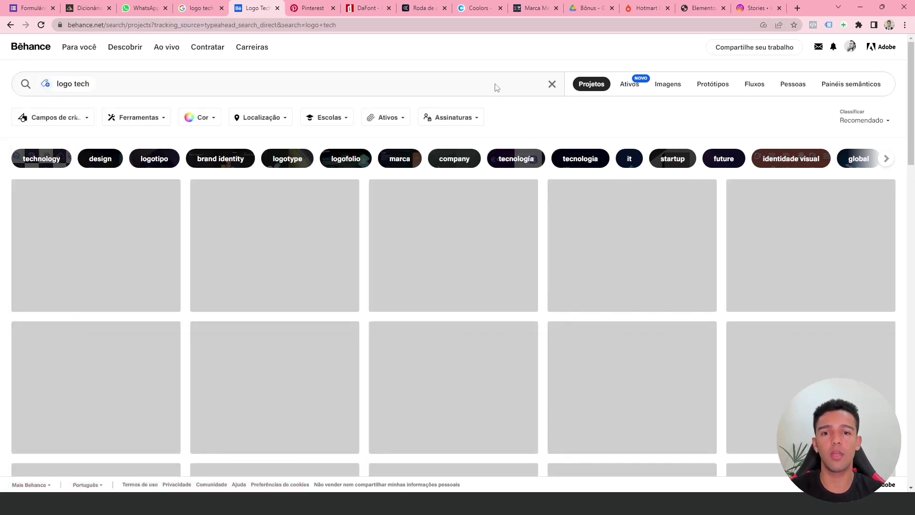
mouse_move(489, 270)
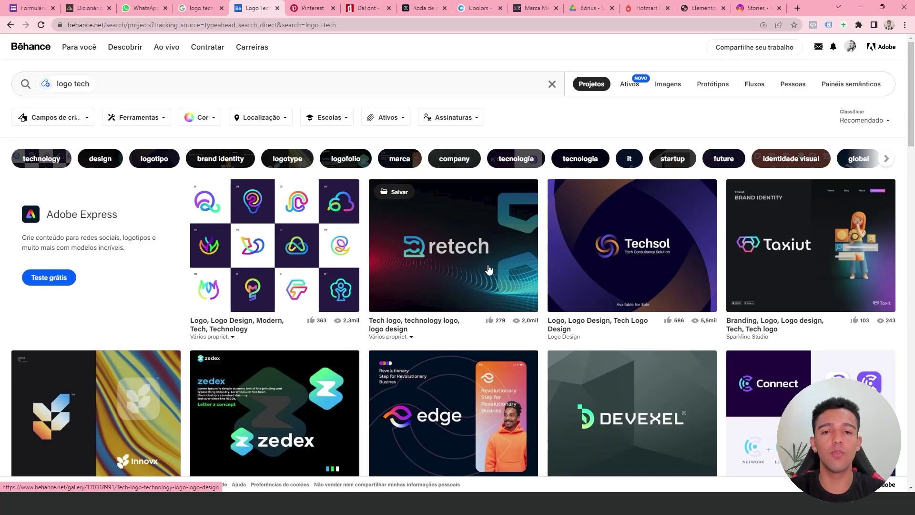
key("alt+Tab")
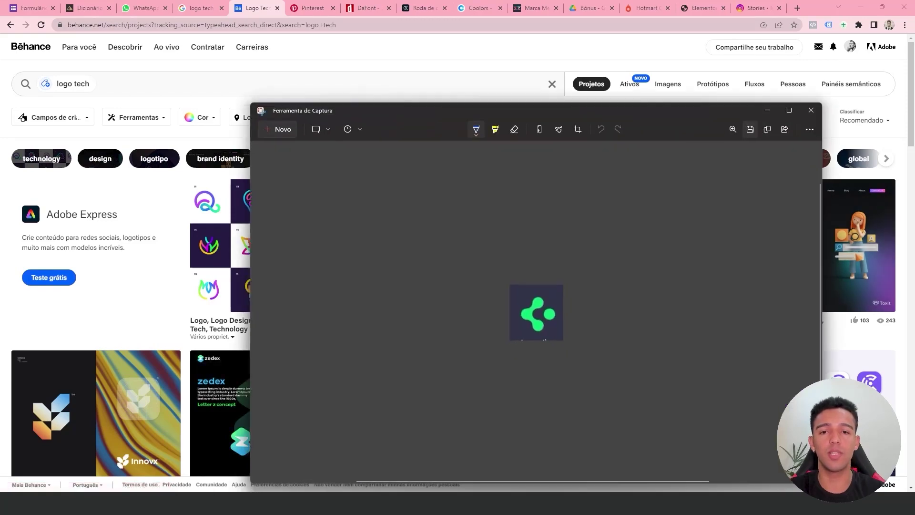
key("ctrl+n")
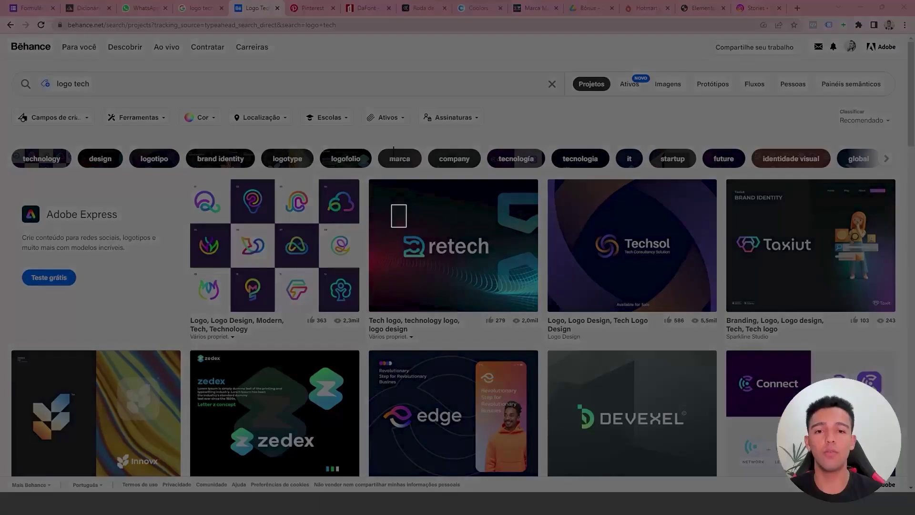
left_click_drag(381, 122, 393, 152)
key("ctrl+n")
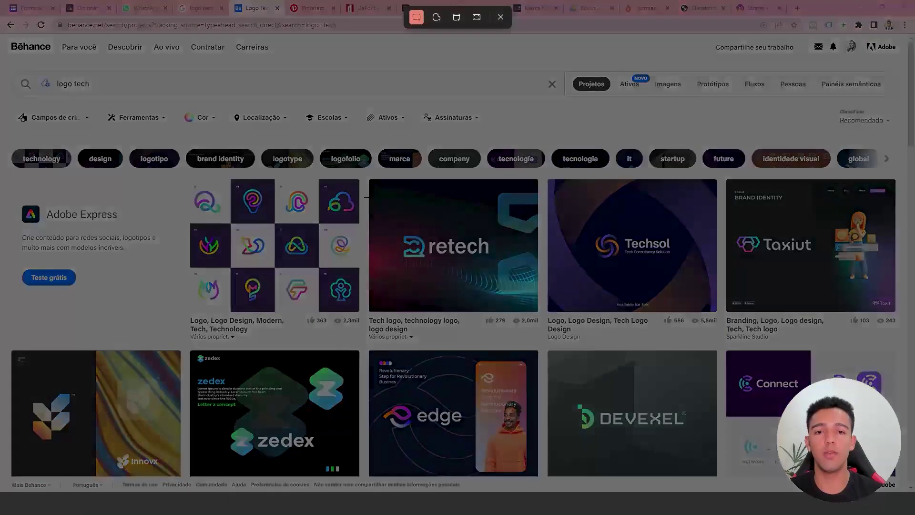
mouse_move(394, 226)
left_mouse_down()
mouse_move(425, 248)
mouse_move(497, 266)
left_mouse_up()
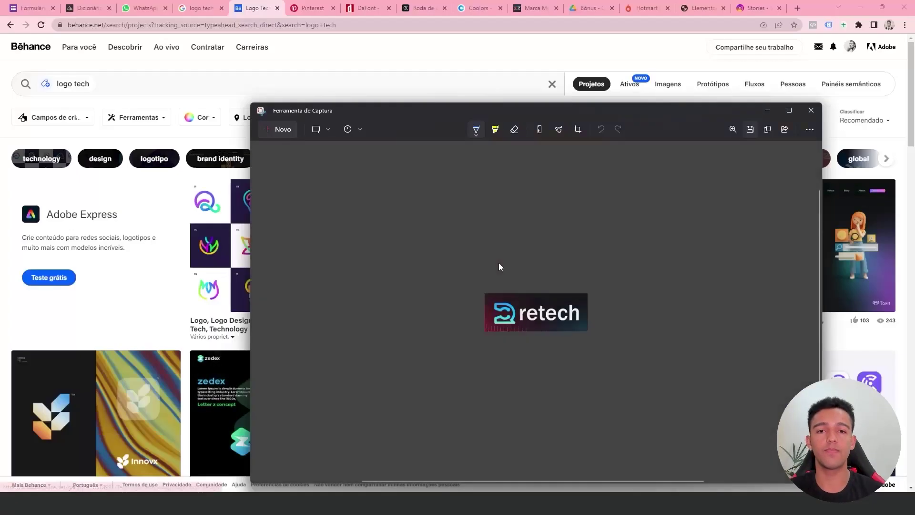
Save the retech capture into the Logo references folder and hide Snipping Tool.
left_click(749, 129)
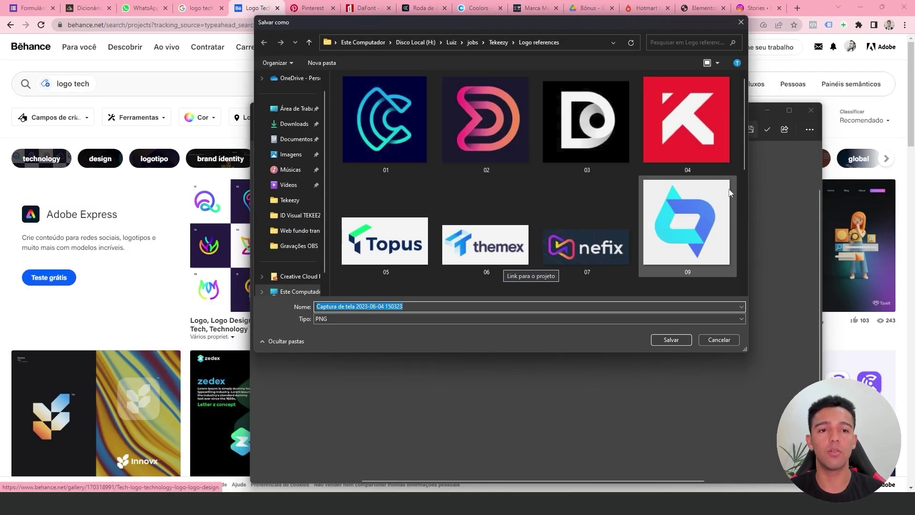
scroll(736, 250, "down", 3)
scroll(733, 285, "down", 2)
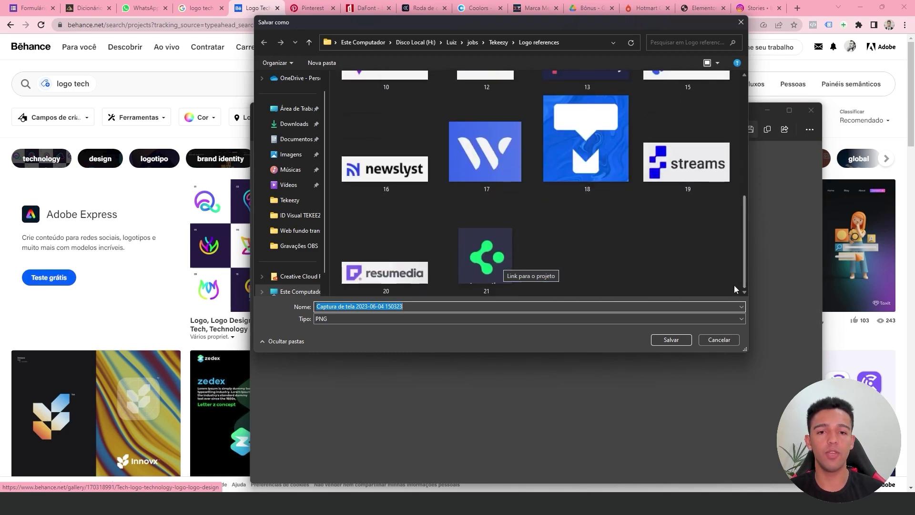
type("2")
key("Return")
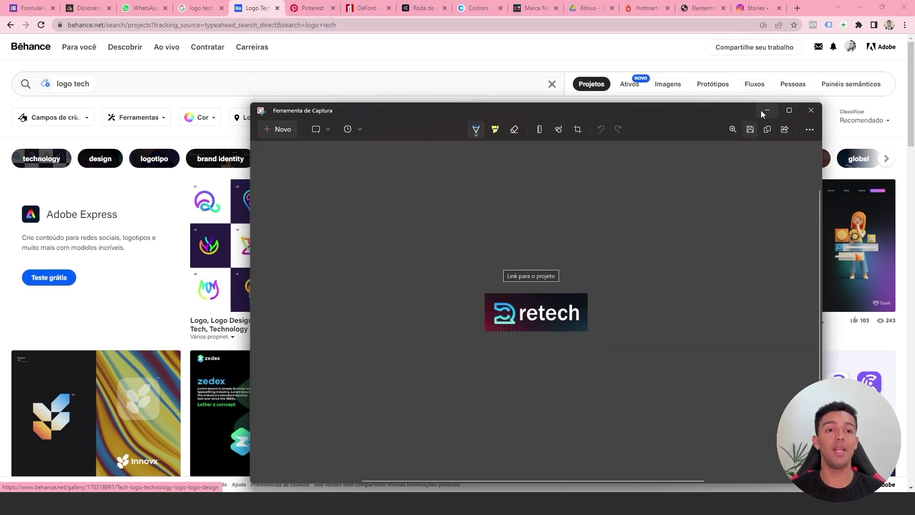
left_click(766, 110)
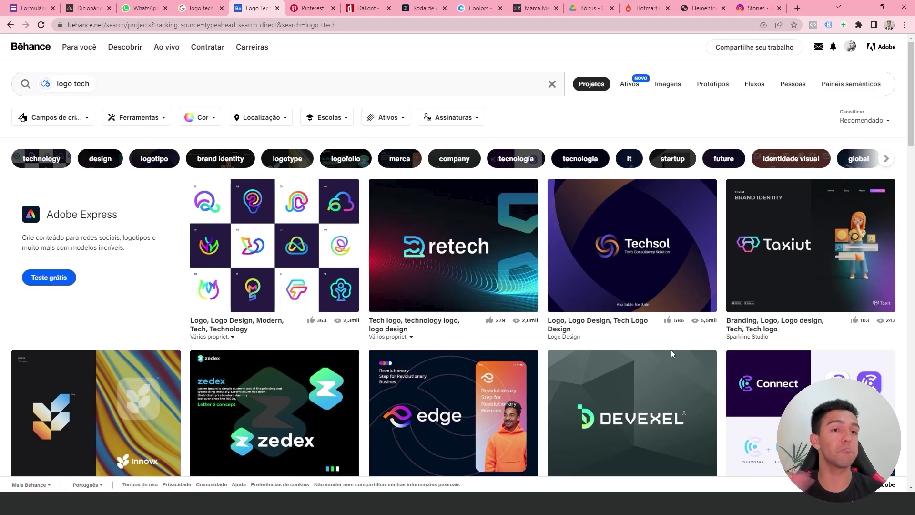
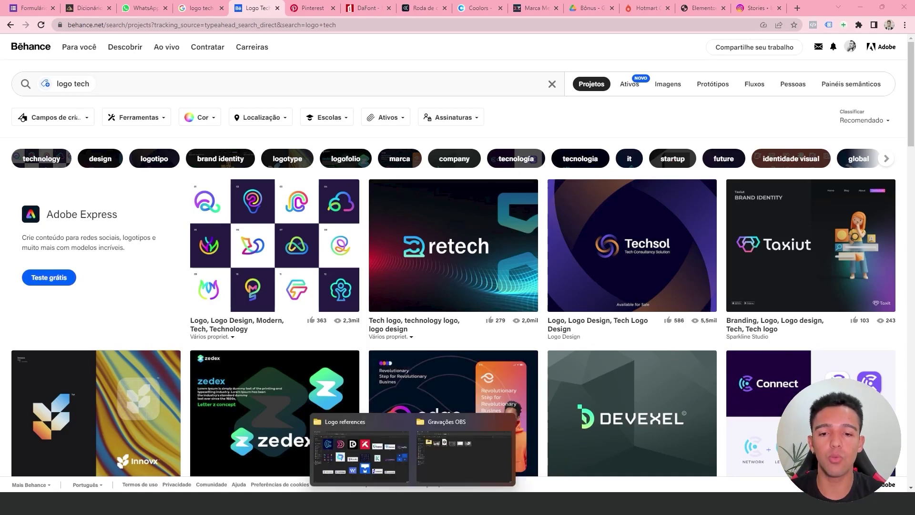
Browse the 22 Logo references thumbnails in File Explorer, then return to the Tekeezy presentation.
left_click(363, 450)
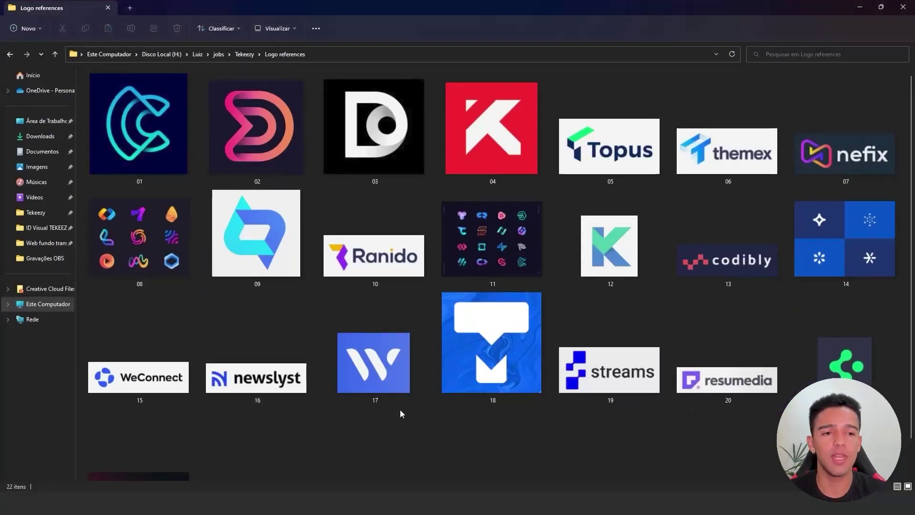
scroll(647, 383, "down", 1)
left_click(715, 359)
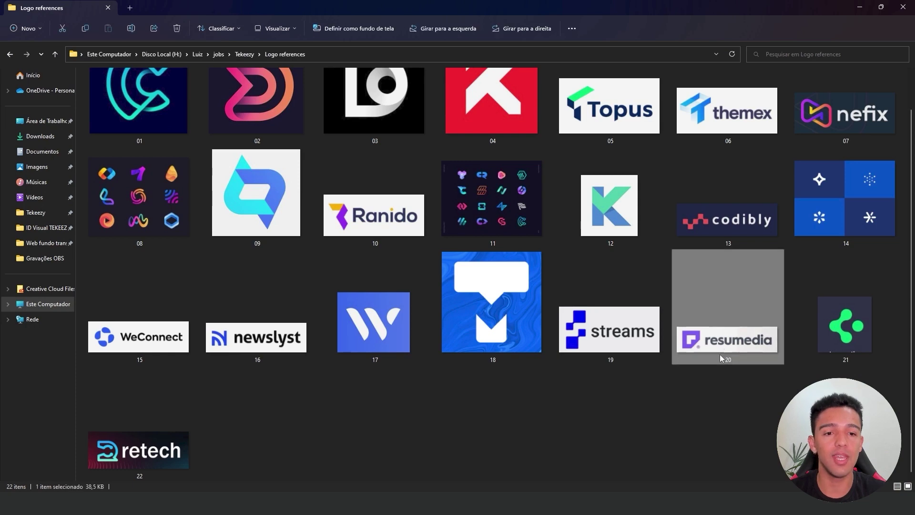
scroll(700, 390, "up", 1)
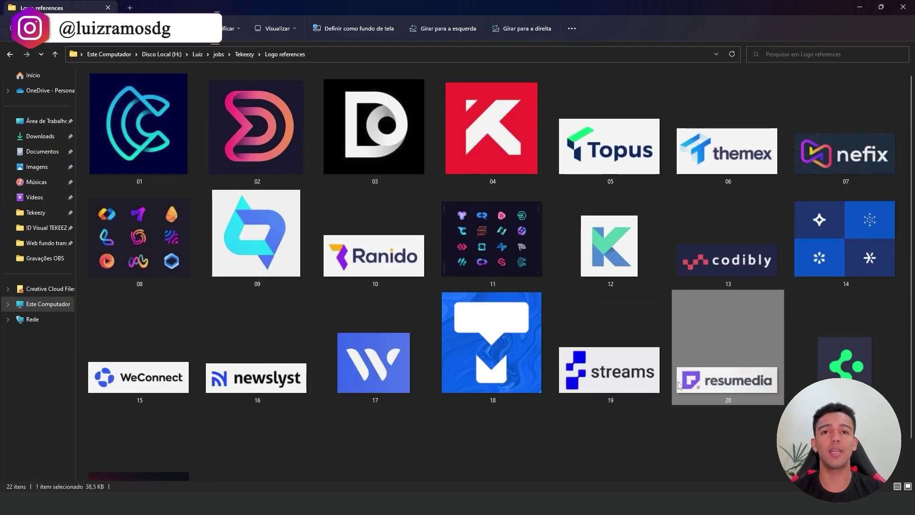
mouse_move(728, 336)
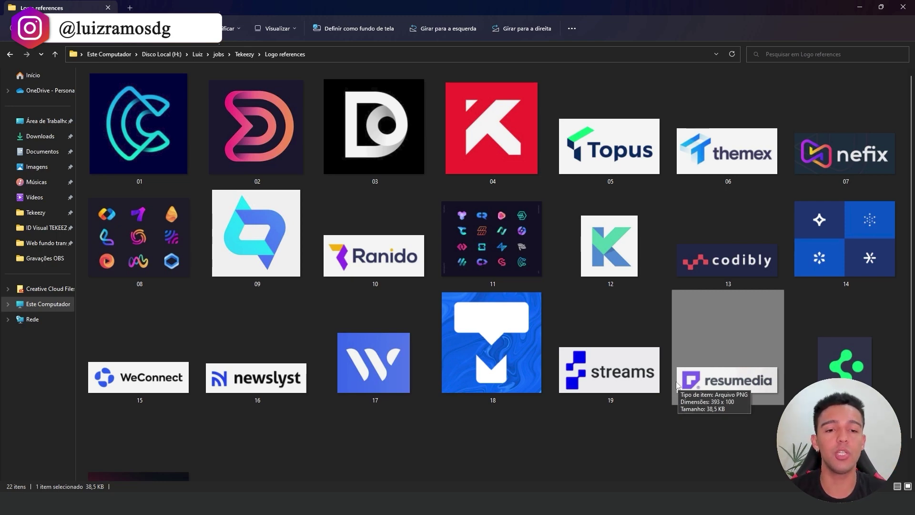
left_click(644, 428)
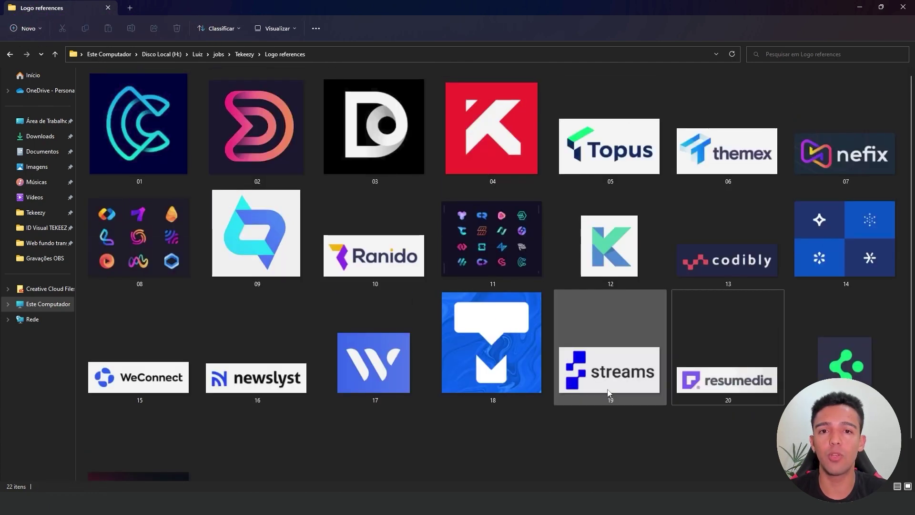
scroll(608, 393, "up", 1, "ctrl")
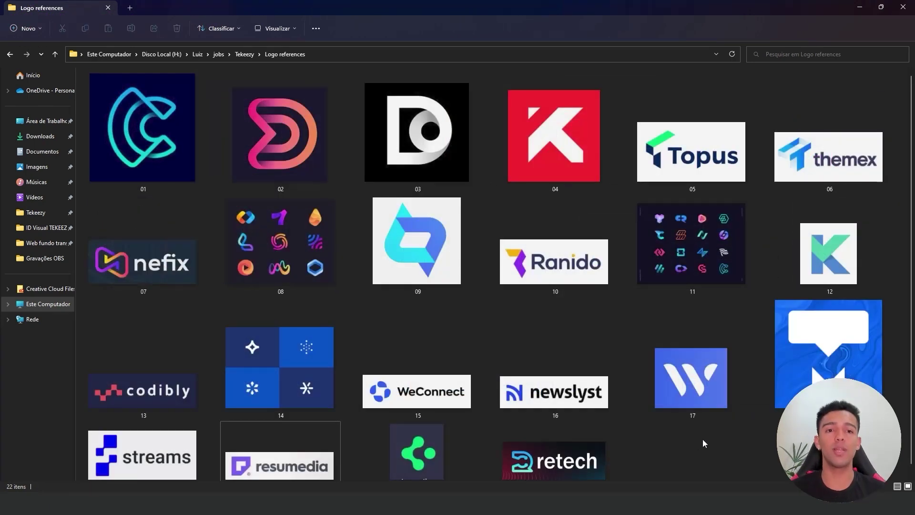
scroll(701, 438, "down", 1, "ctrl")
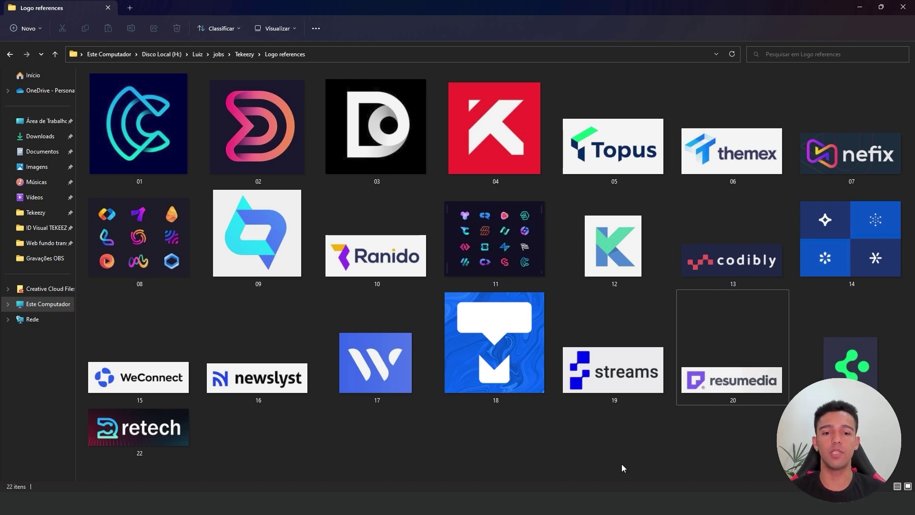
left_click(454, 448)
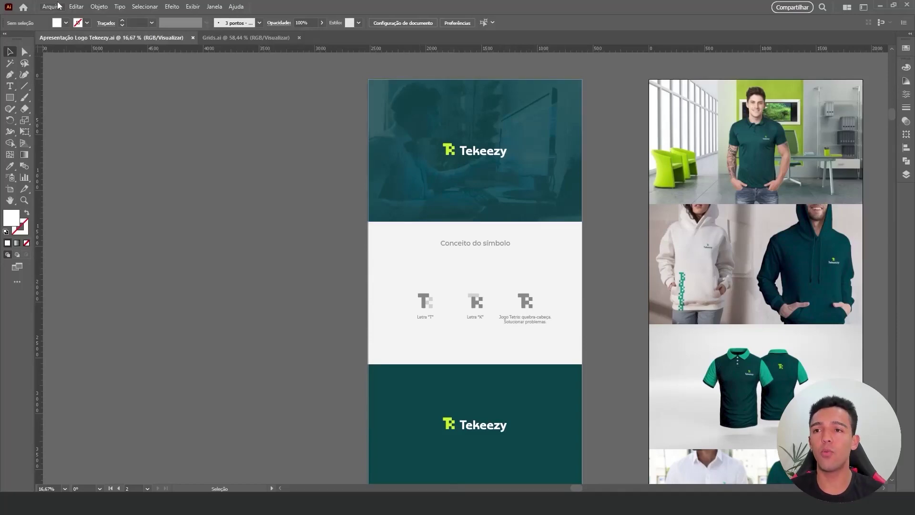
Start a new document measured in pixels, sized 1920 × 3000.
left_click(53, 7)
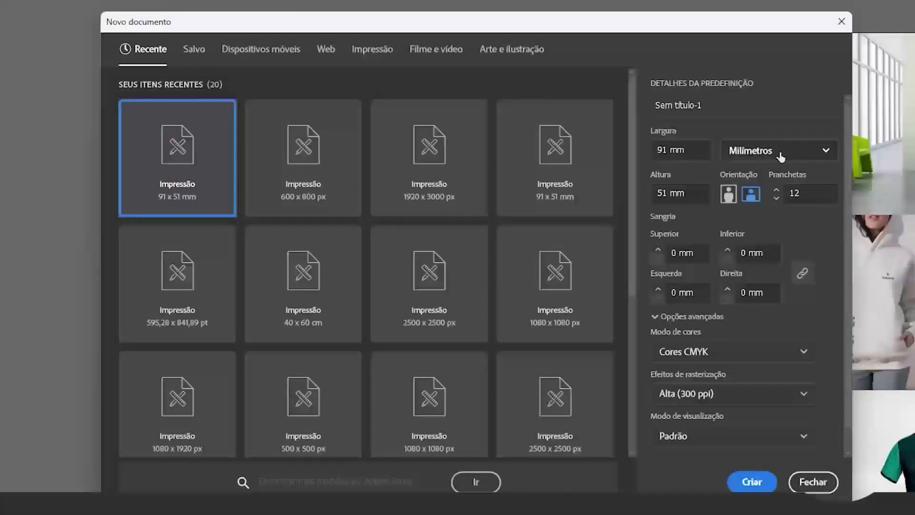
left_click(780, 152)
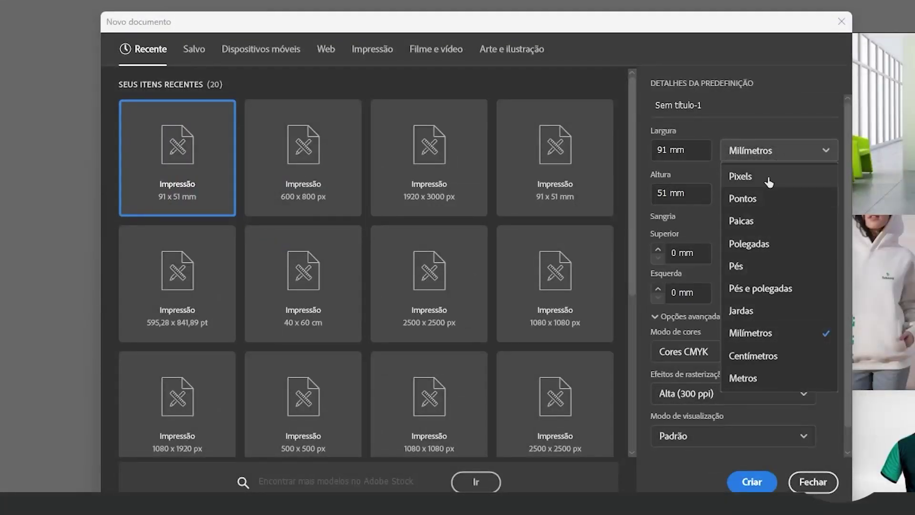
left_click(743, 175)
double_click(696, 150)
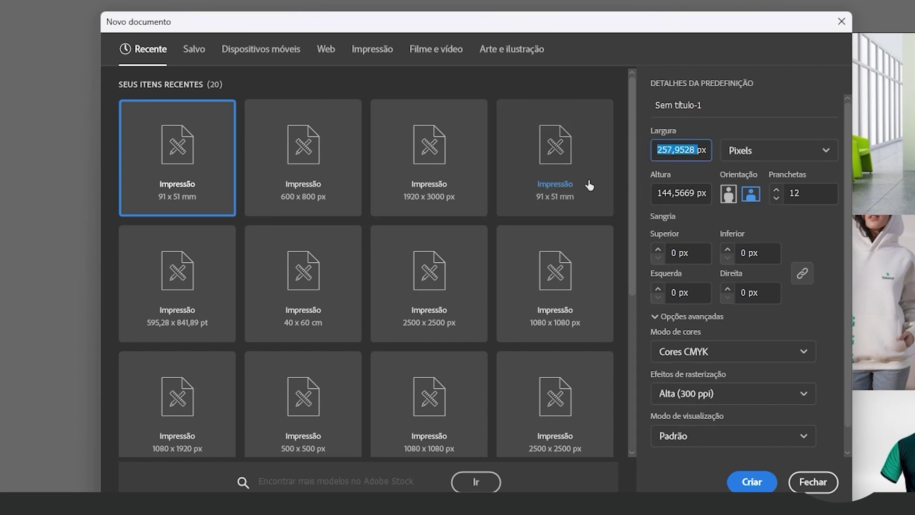
type("1920")
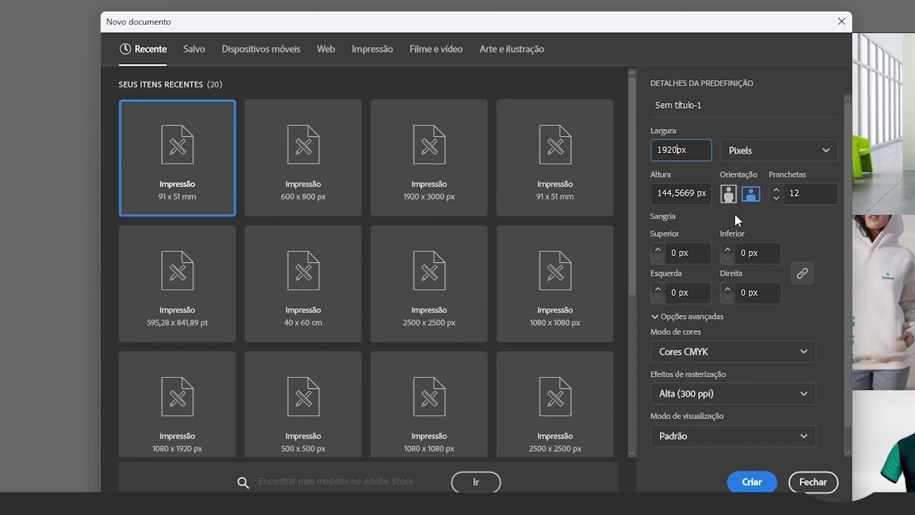
double_click(697, 191)
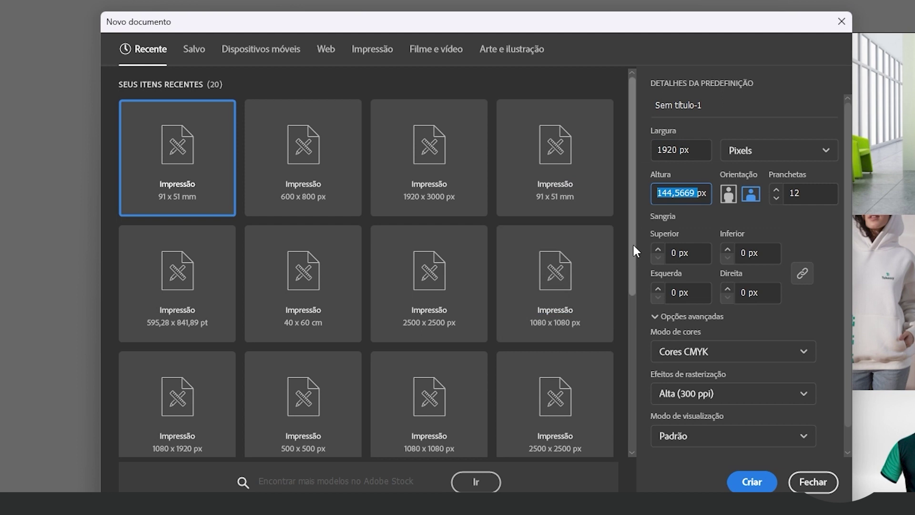
type("3000")
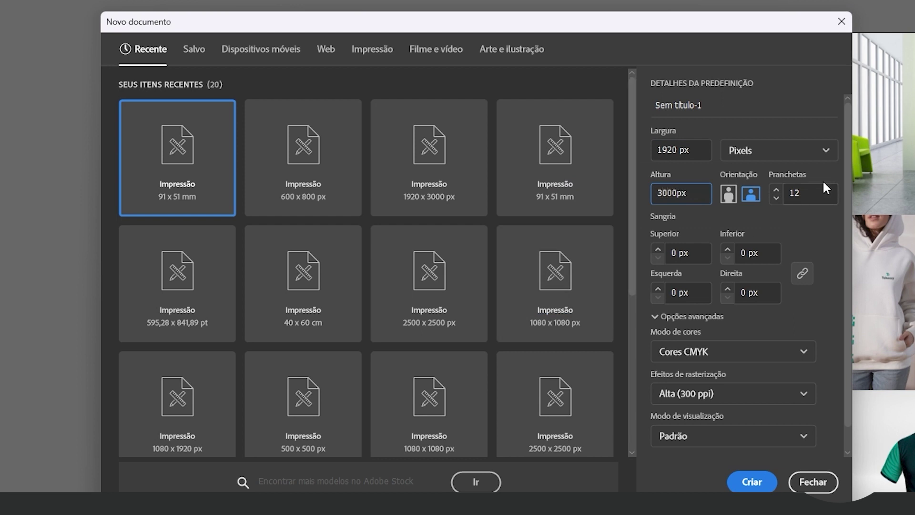
Set 1 artboard, RGB colour and Screen (72 ppi) raster effects, and create the document.
left_click(808, 187)
key("BackSpace")
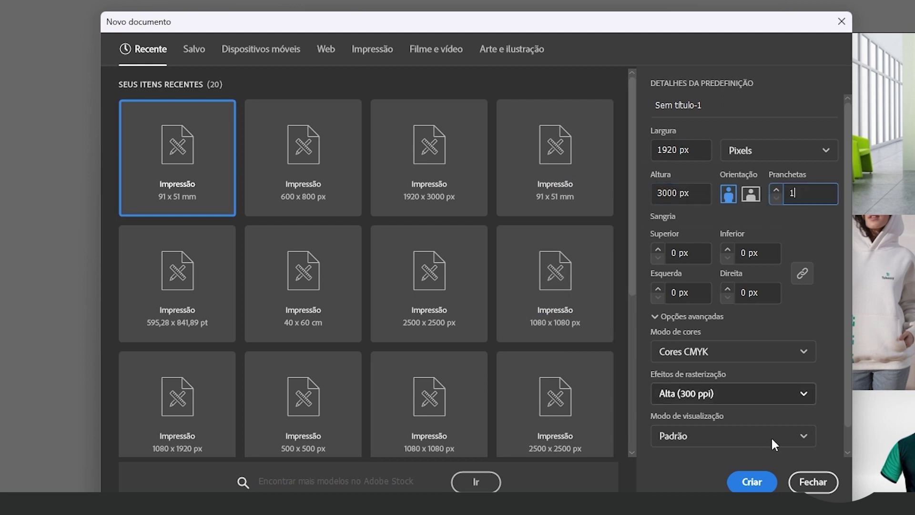
left_click(717, 351)
left_click(700, 376)
left_click(717, 394)
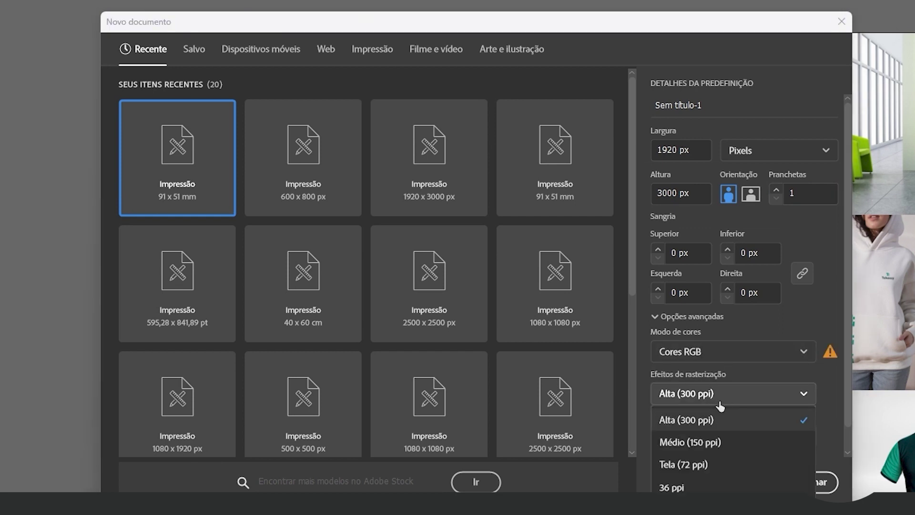
left_click(718, 466)
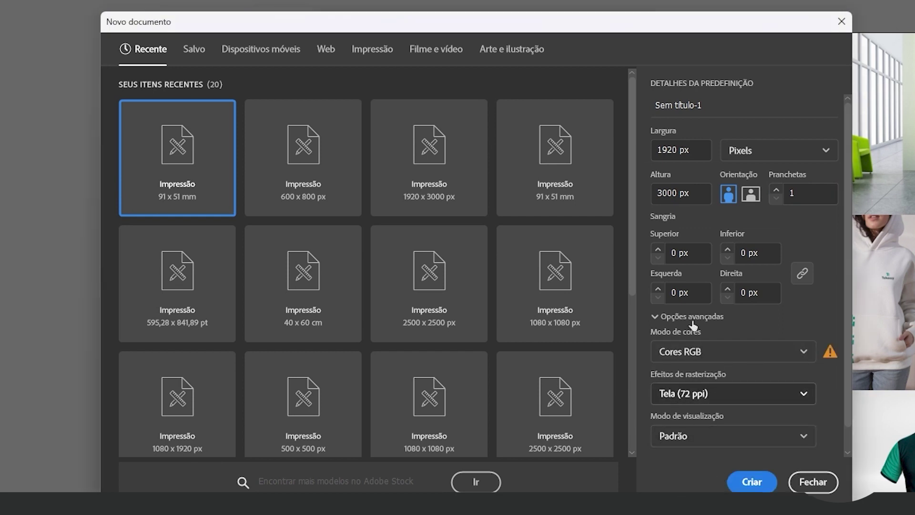
left_click(752, 481)
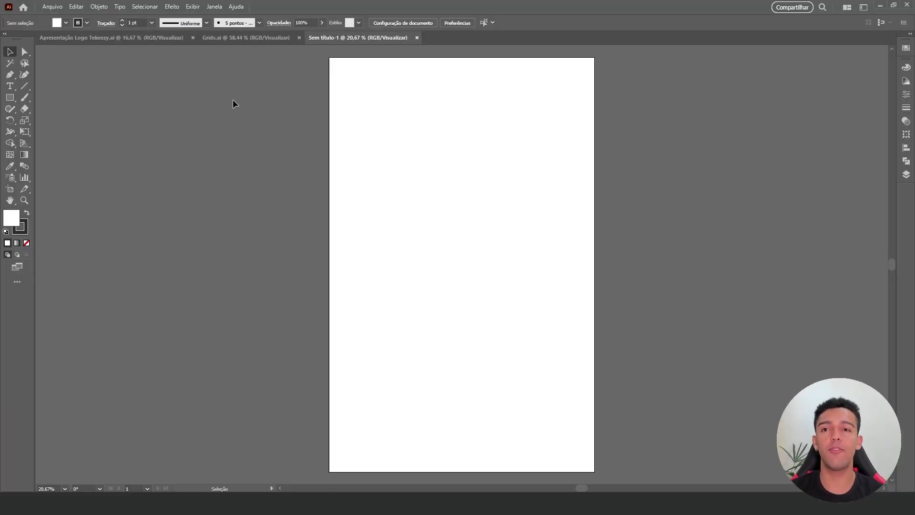
left_click(135, 39)
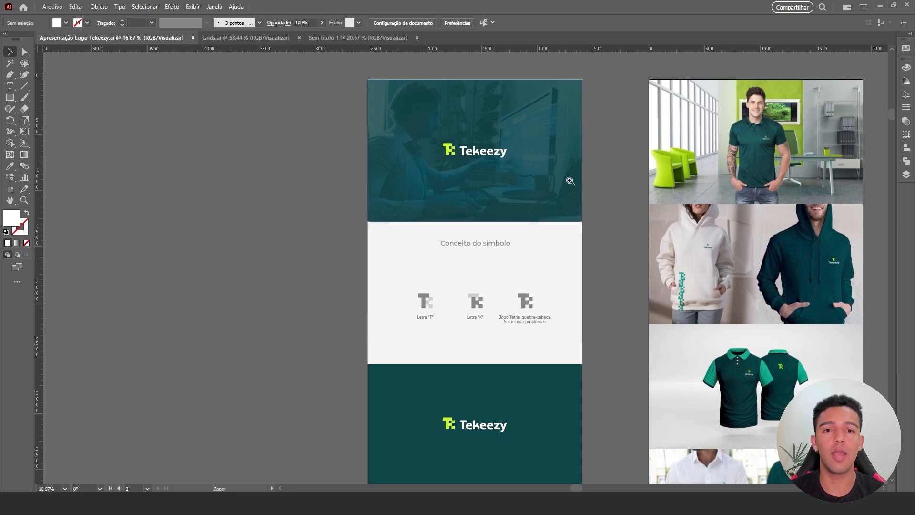
scroll(567, 180, "up", 2)
scroll(557, 286, "up", 1)
scroll(557, 274, "down", 3)
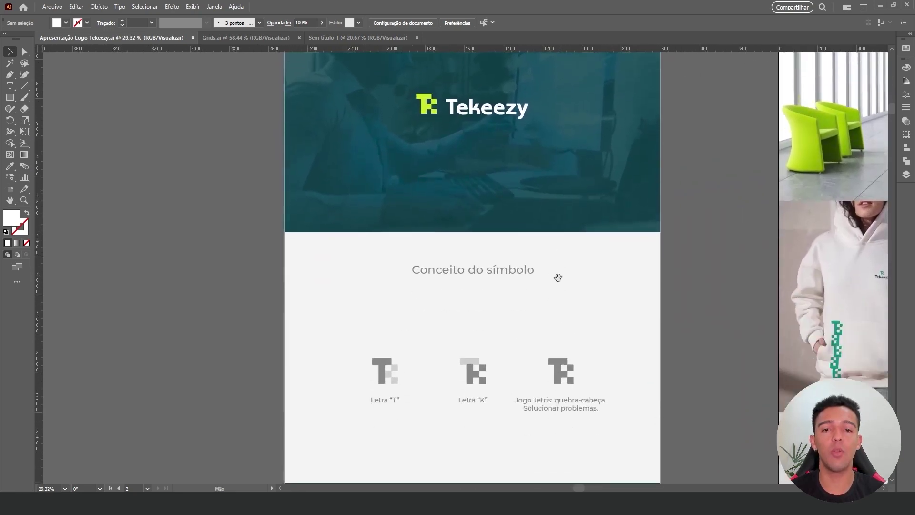
scroll(561, 317, "down", 2)
scroll(548, 412, "up", 3)
scroll(484, 190, "up", 1)
scroll(518, 233, "down", 3)
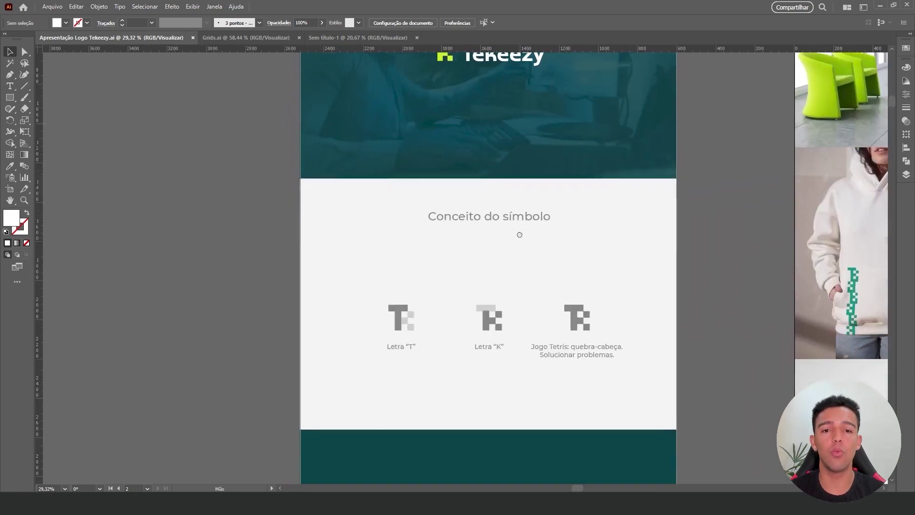
scroll(498, 233, "up", 3)
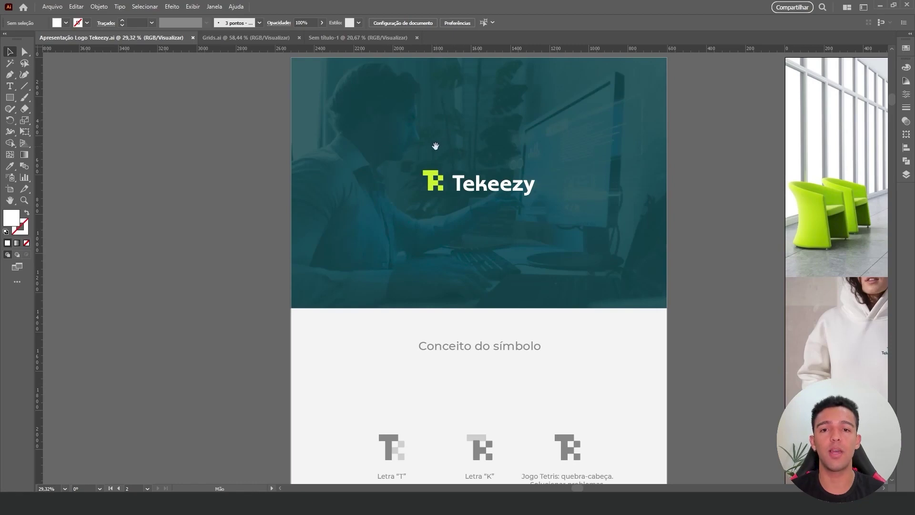
scroll(555, 259, "down", 3)
scroll(552, 364, "down", 1)
scroll(535, 257, "down", 3)
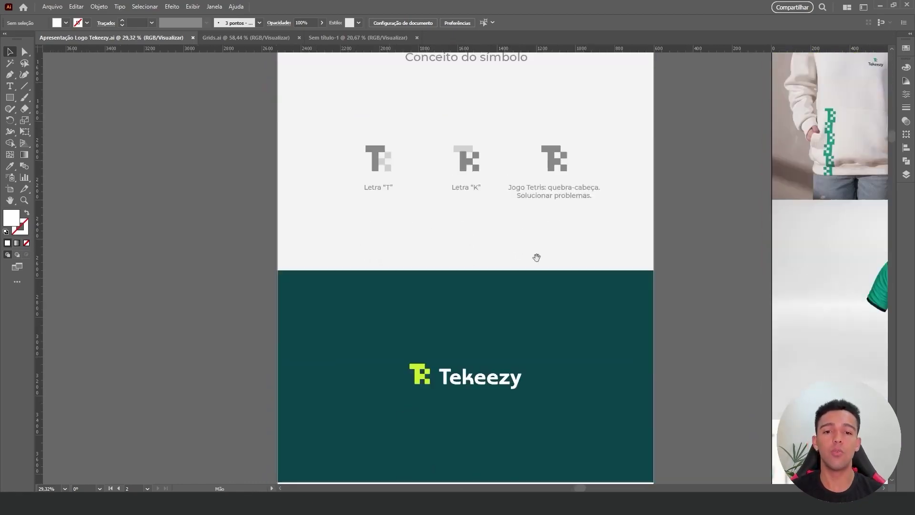
scroll(553, 396, "down", 5)
scroll(552, 395, "down", 5)
scroll(558, 286, "down", 5)
scroll(561, 245, "down", 3)
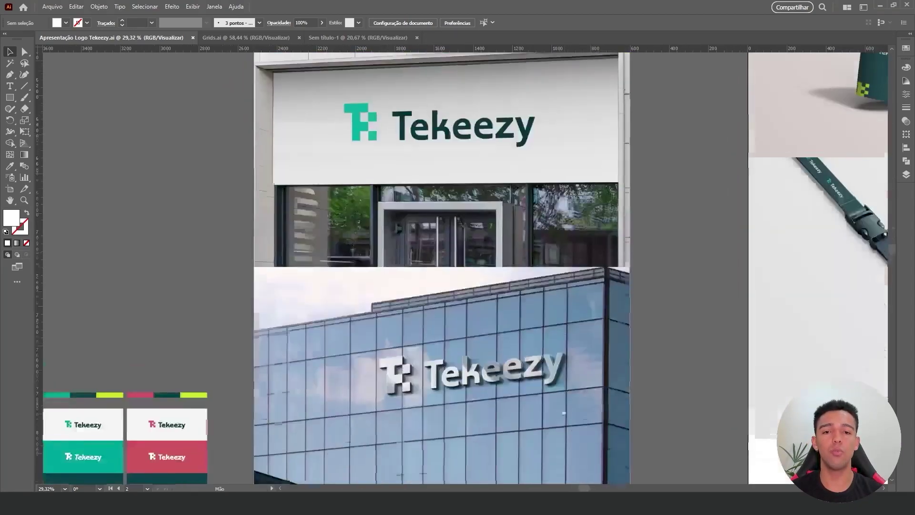
scroll(552, 272, "down", 5)
scroll(552, 272, "down", 5)
scroll(552, 271, "down", 5)
scroll(539, 274, "down", 3, "alt")
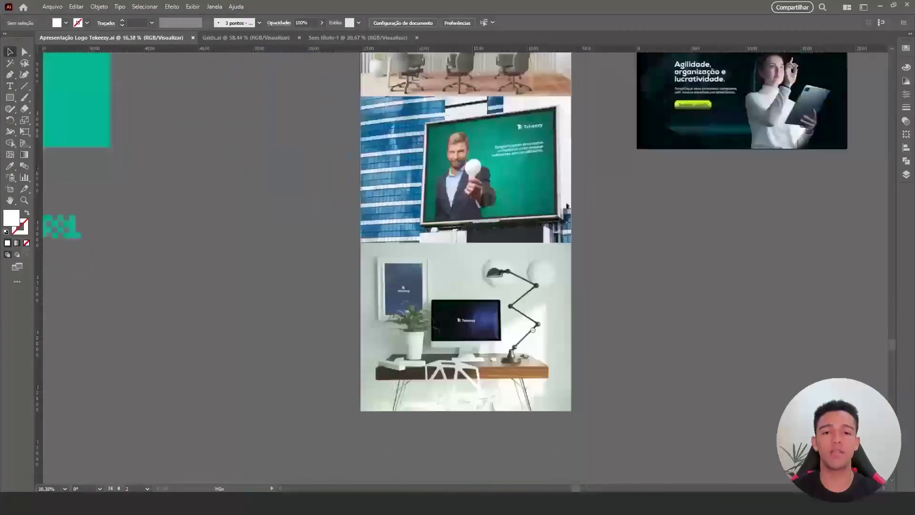
scroll(528, 274, "up", 3)
scroll(528, 275, "up", 5)
scroll(524, 286, "up", 3)
scroll(519, 305, "up", 3)
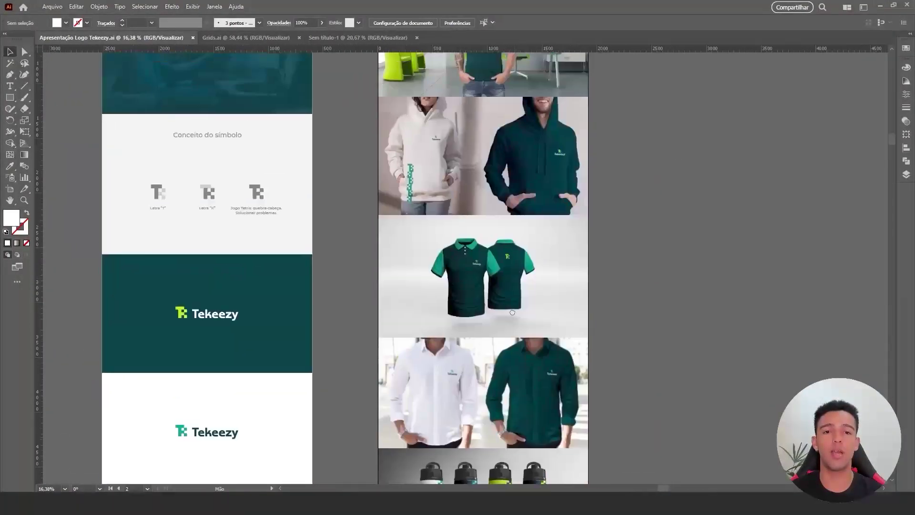
scroll(514, 323, "up", 3)
scroll(514, 324, "up", 3, "alt")
scroll(515, 324, "up", 2, "alt")
scroll(548, 285, "down", 3)
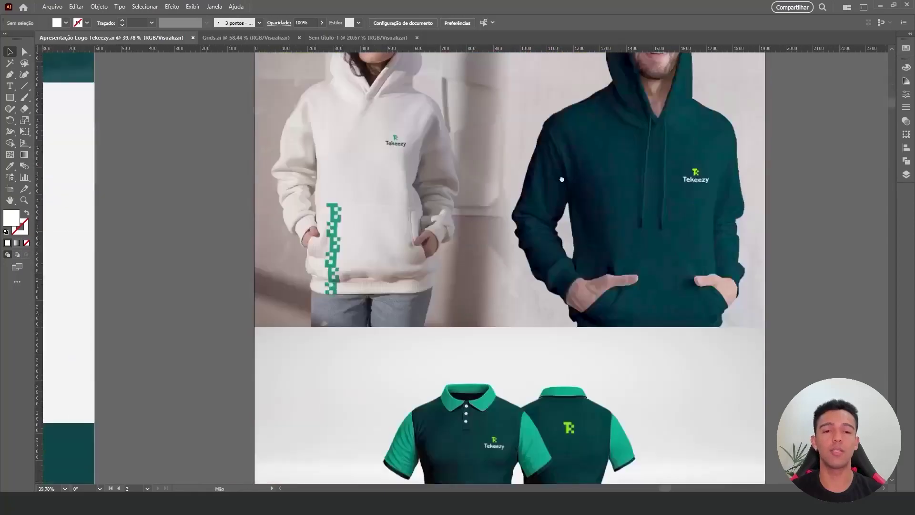
scroll(564, 248, "down", 3)
scroll(563, 248, "down", 3)
scroll(564, 248, "down", 3)
scroll(524, 200, "down", 3, "alt")
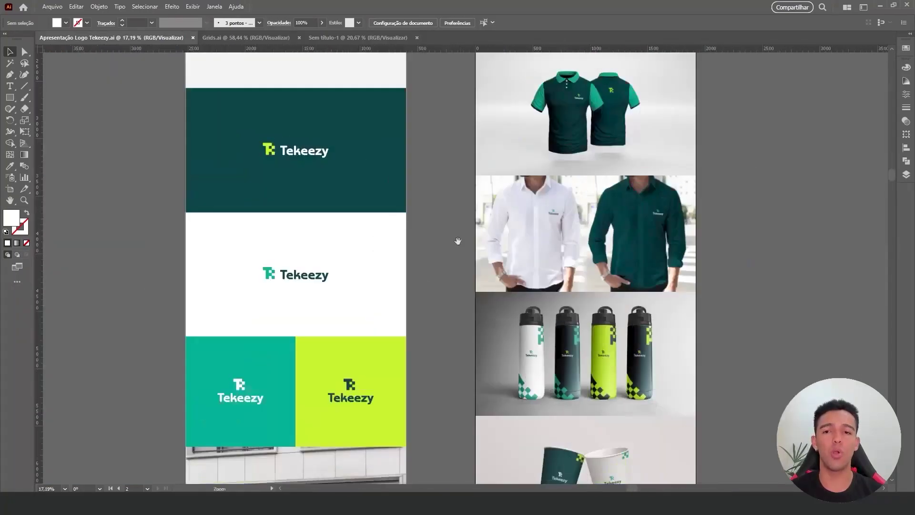
scroll(445, 110, "left", 3)
scroll(453, 200, "up", 3)
scroll(453, 201, "right", 5)
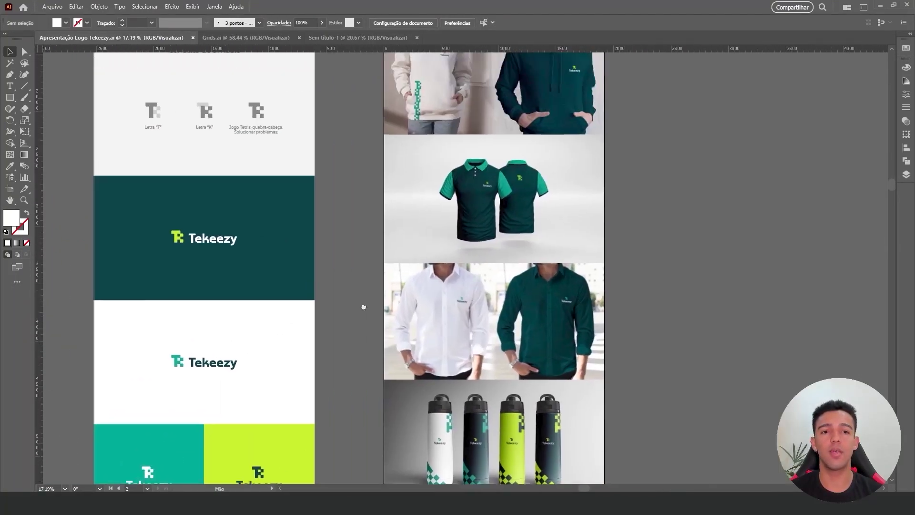
scroll(453, 200, "up", 2, "alt")
scroll(548, 191, "up", 1, "alt")
left_click_drag(548, 191, 559, 257)
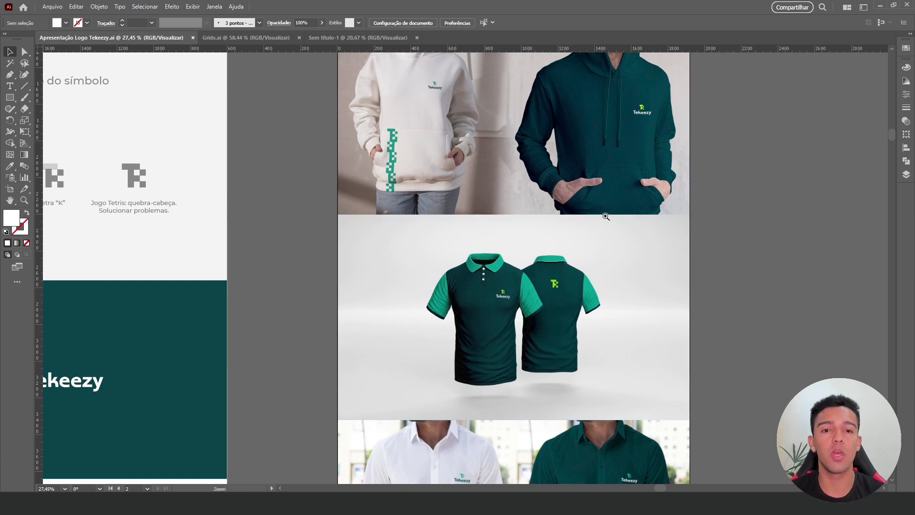
scroll(557, 238, "down", 2)
scroll(556, 219, "up", 4)
scroll(577, 252, "up", 2)
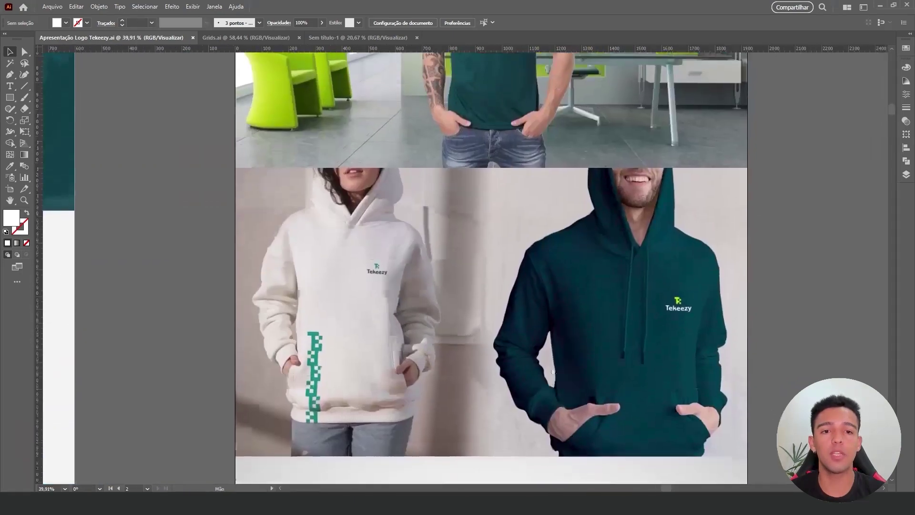
scroll(574, 247, "down", 2)
scroll(571, 243, "down", 5)
scroll(567, 238, "down", 10)
scroll(567, 205, "down", 5)
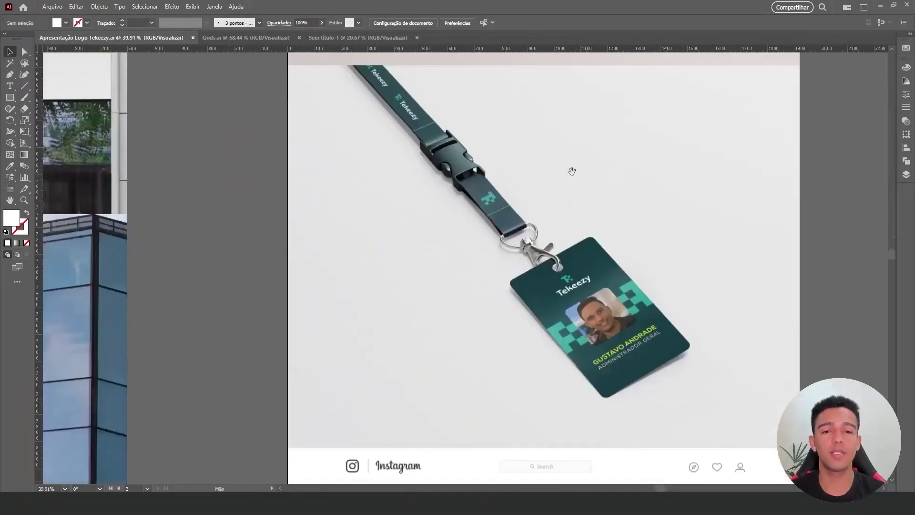
scroll(571, 200, "down", 5)
scroll(584, 267, "down", 3)
scroll(588, 283, "down", 3)
scroll(595, 345, "down", 5)
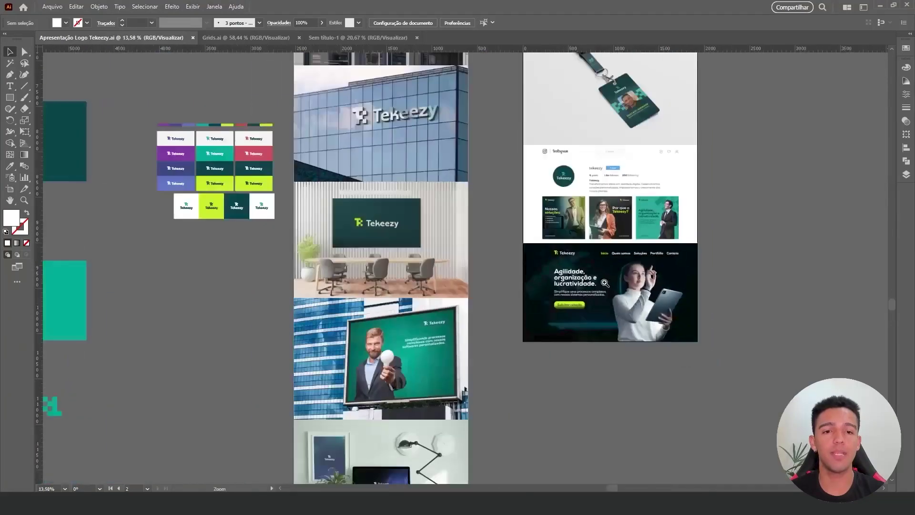
scroll(579, 329, "down", 3)
scroll(564, 309, "down", 2)
Inspect the Prancheta 1 and Prancheta 1 cópia artboards, then return to the untitled document.
left_click_drag(550, 293, 522, 331)
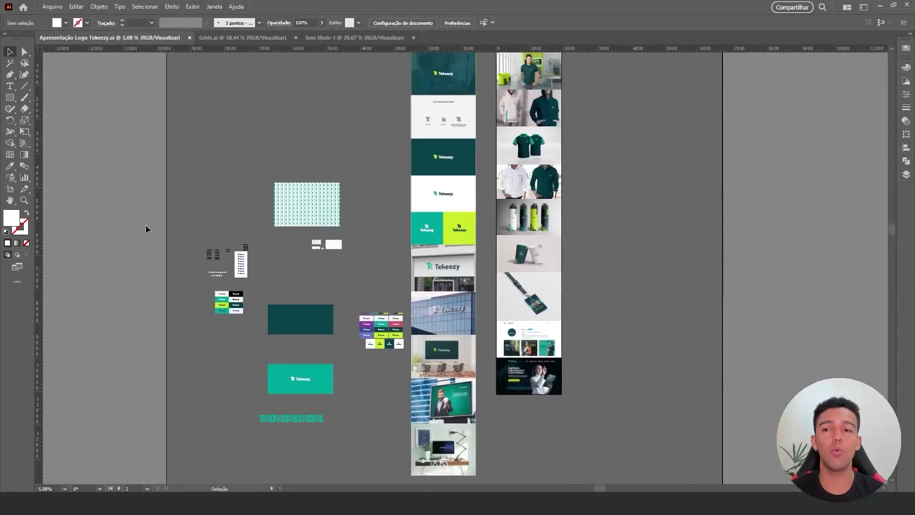
left_click(10, 188)
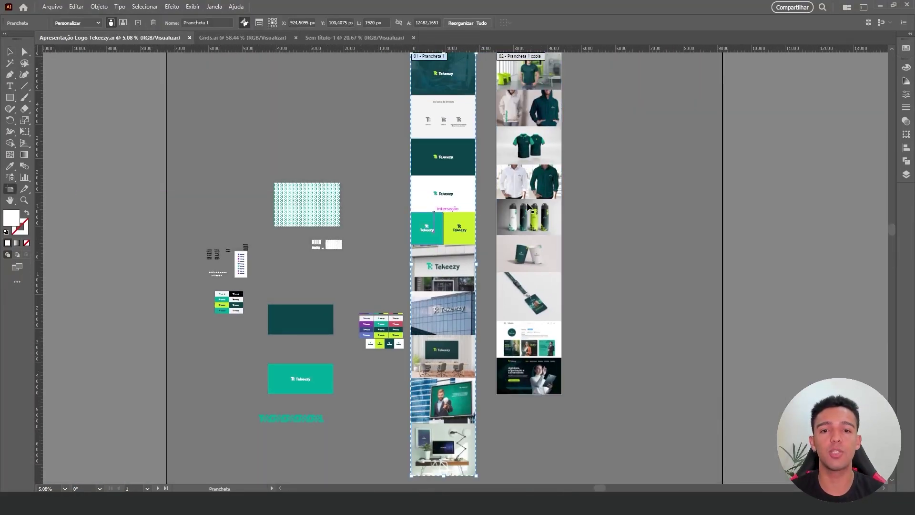
left_click(480, 257, "alt")
left_click(481, 257, "alt")
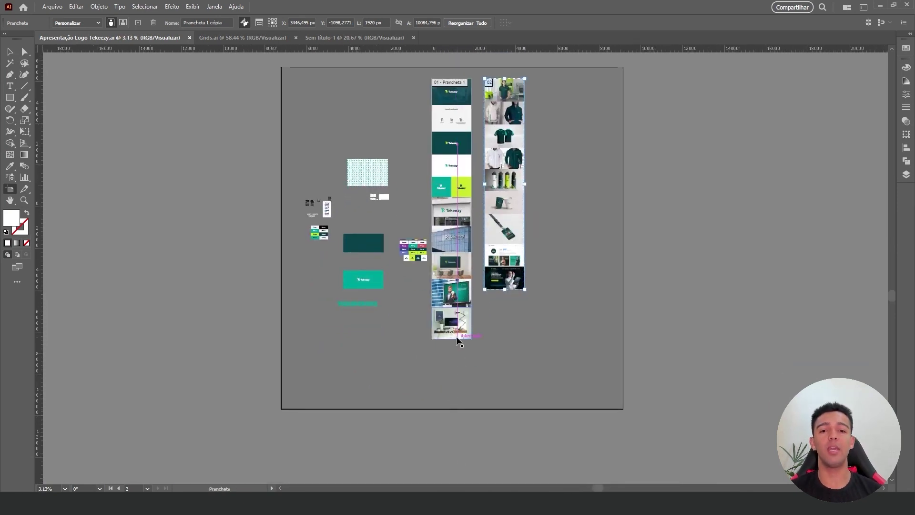
left_click(455, 312)
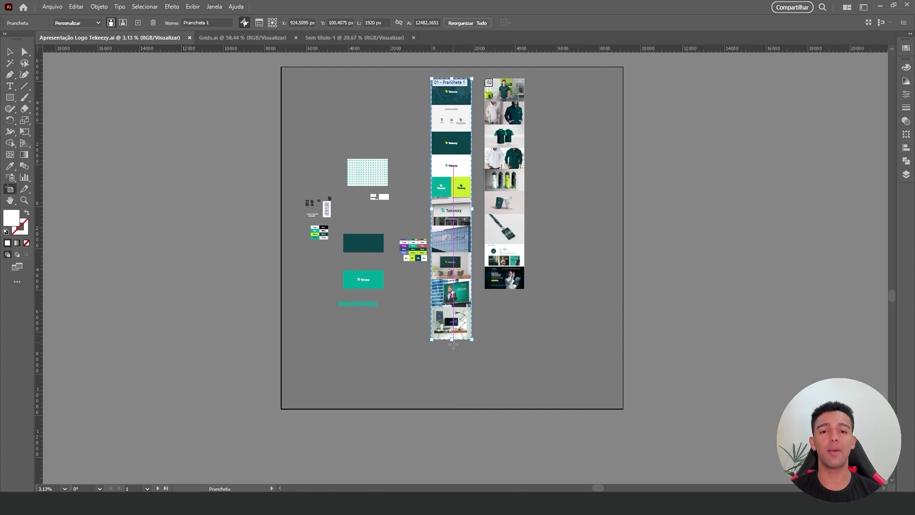
left_click(476, 240, "alt")
left_click_drag(475, 240, 527, 223)
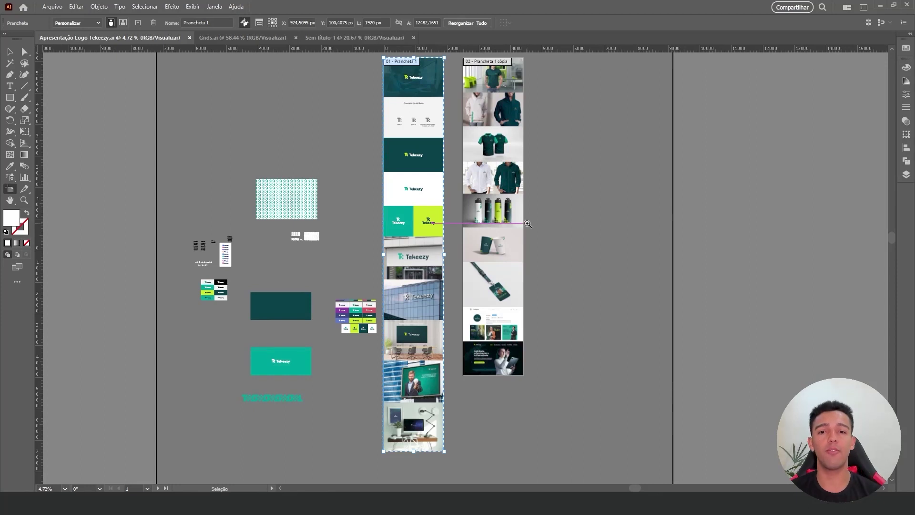
left_click_drag(528, 223, 510, 223)
left_click(496, 214)
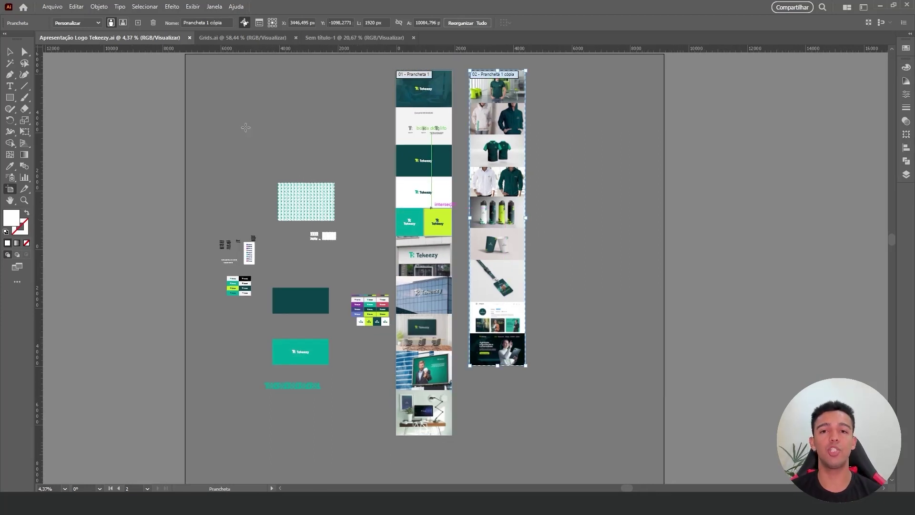
left_click(11, 51)
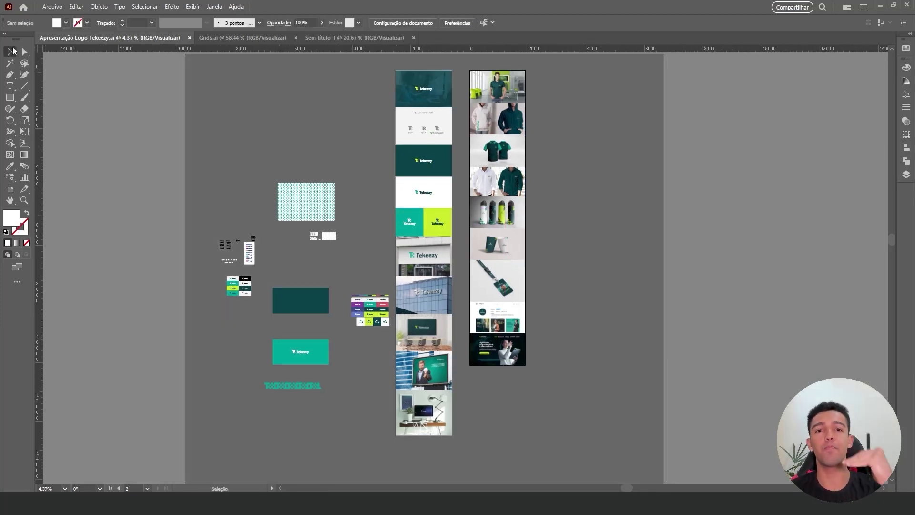
left_click(338, 38)
Stretch the blank artboard much taller by dragging its bottom edge down.
left_click_drag(581, 174, 524, 175)
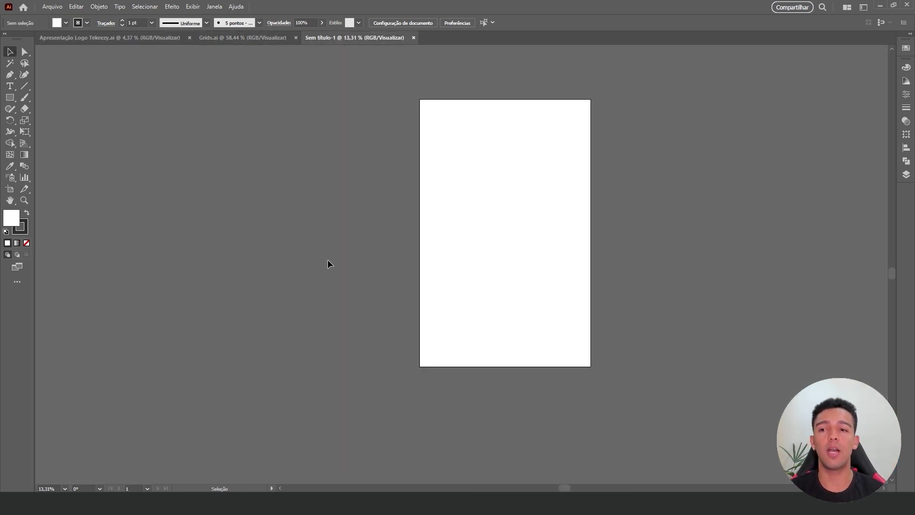
left_click(10, 189)
scroll(553, 241, "down", 3)
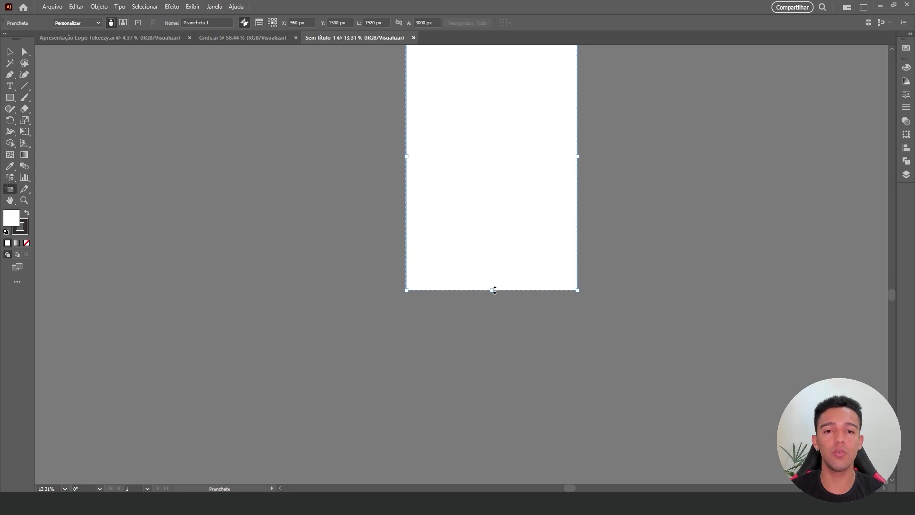
mouse_move(492, 290)
left_mouse_down()
mouse_move(501, 355)
mouse_move(523, 402)
left_mouse_up()
scroll(504, 307, "down", 2)
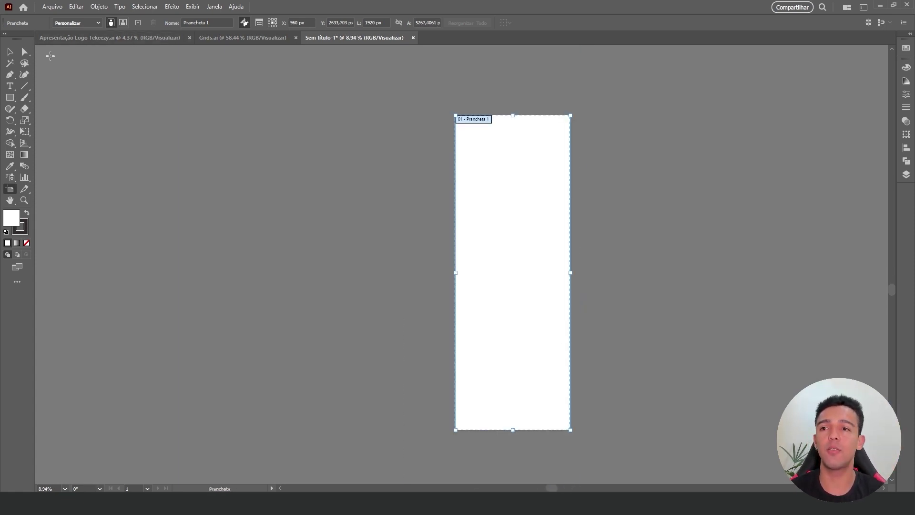
key("v")
Paste the logo references screenshot and move it to the left of the artboard.
left_click(515, 158)
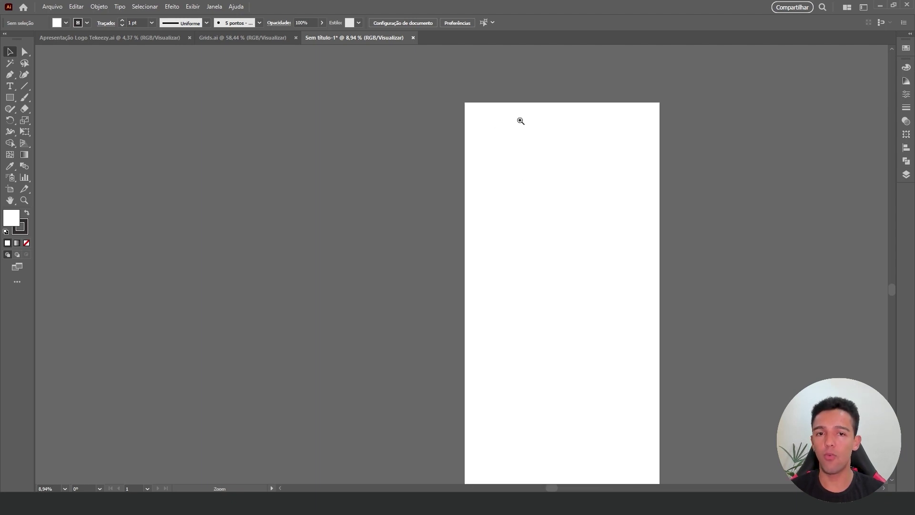
left_click(519, 194)
key("ctrl+v")
left_click_drag(538, 232, 353, 193)
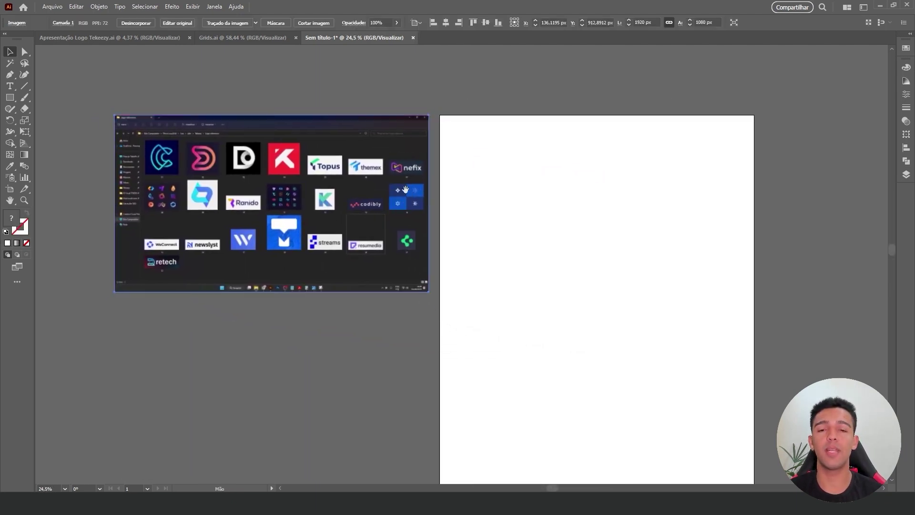
scroll(446, 152, "left", 3)
scroll(445, 152, "up", 3)
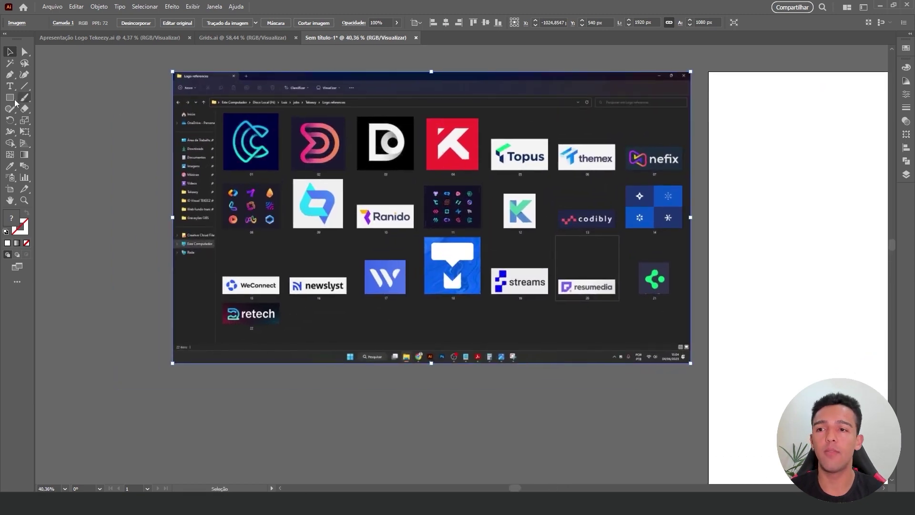
Crop the screenshot to the logo thumbnails with a rectangle clipping mask.
left_click(10, 98)
left_click_drag(219, 112, 688, 334)
key("v")
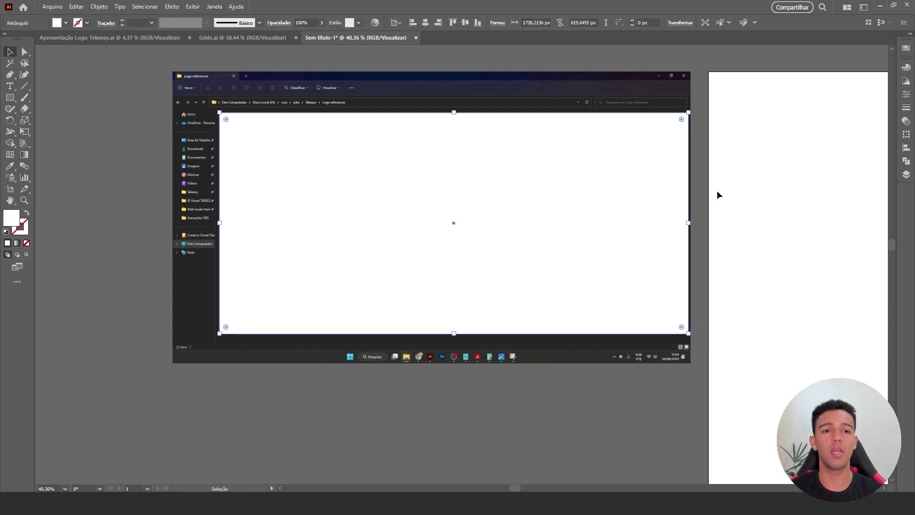
left_click_drag(734, 175, 620, 210)
right_click(620, 210)
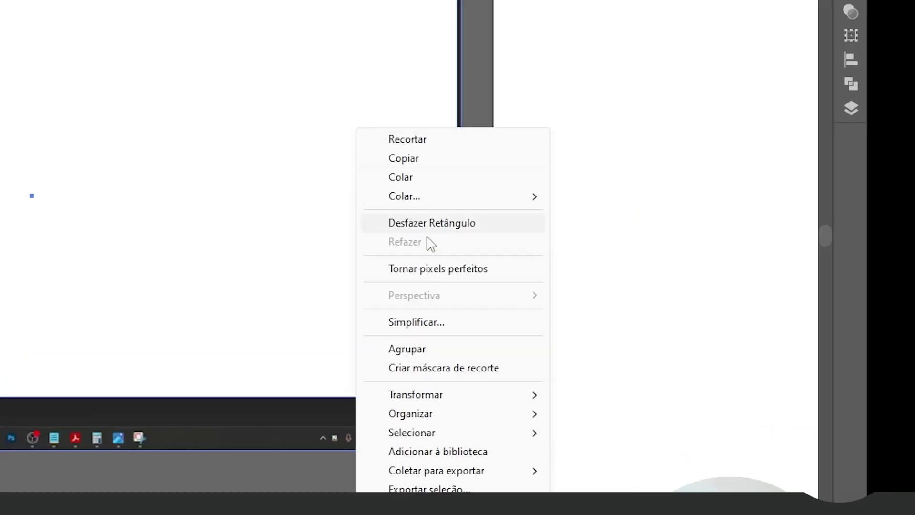
left_click(684, 284)
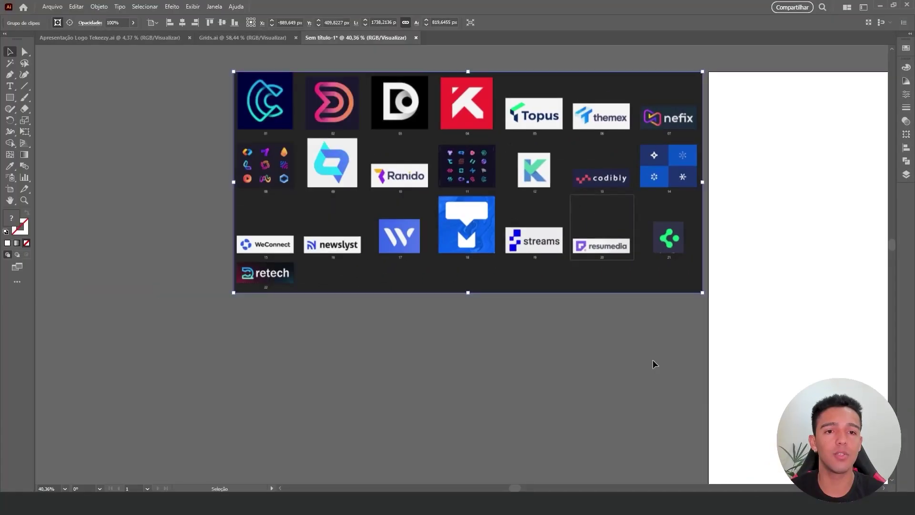
left_click(655, 364)
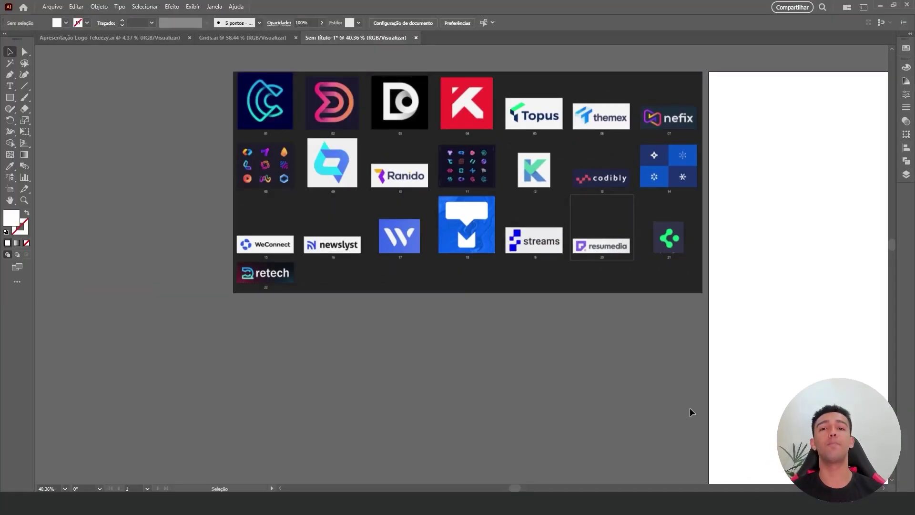
key("z")
left_click(441, 84)
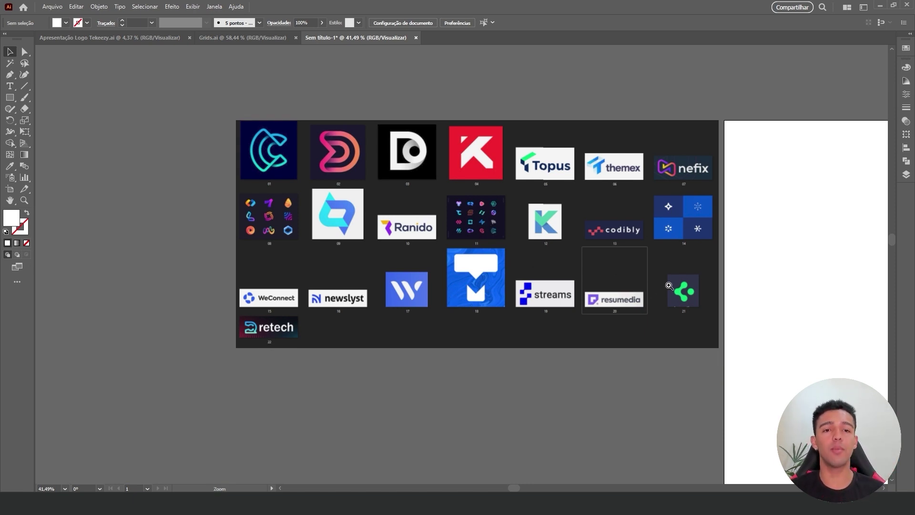
Return to the Tekeezy presentation and survey the colour boards and pixel symbol variants.
left_click(153, 38)
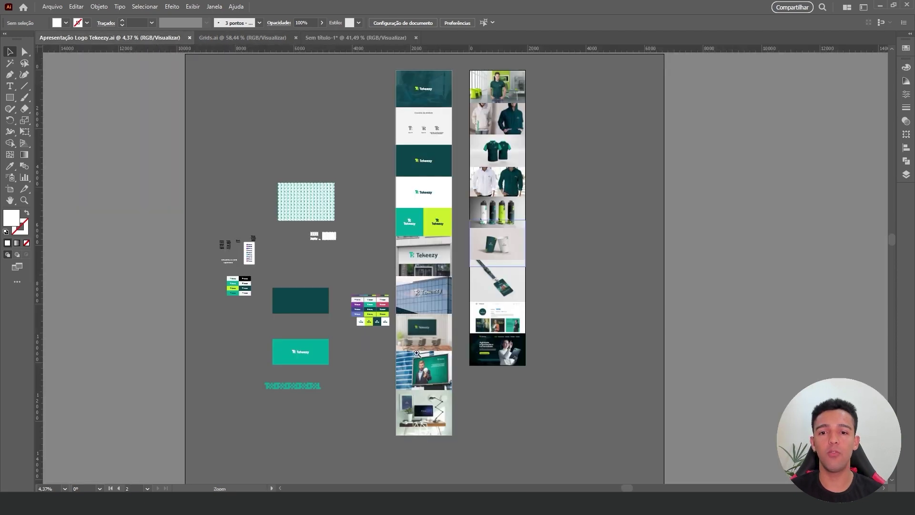
mouse_move(230, 300)
left_mouse_down()
mouse_move(542, 209)
mouse_move(371, 212)
left_mouse_up()
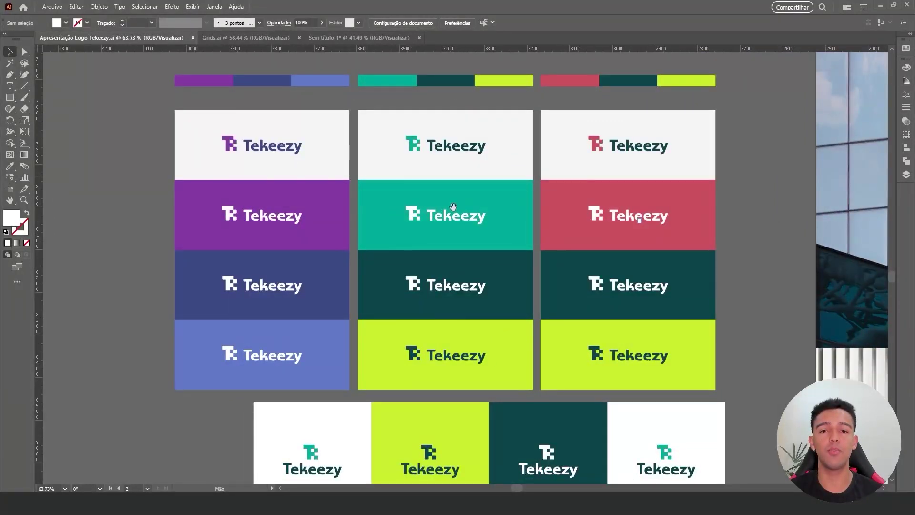
mouse_move(452, 207)
left_mouse_down()
mouse_move(309, 349)
mouse_move(413, 288)
mouse_move(525, 268)
left_mouse_up()
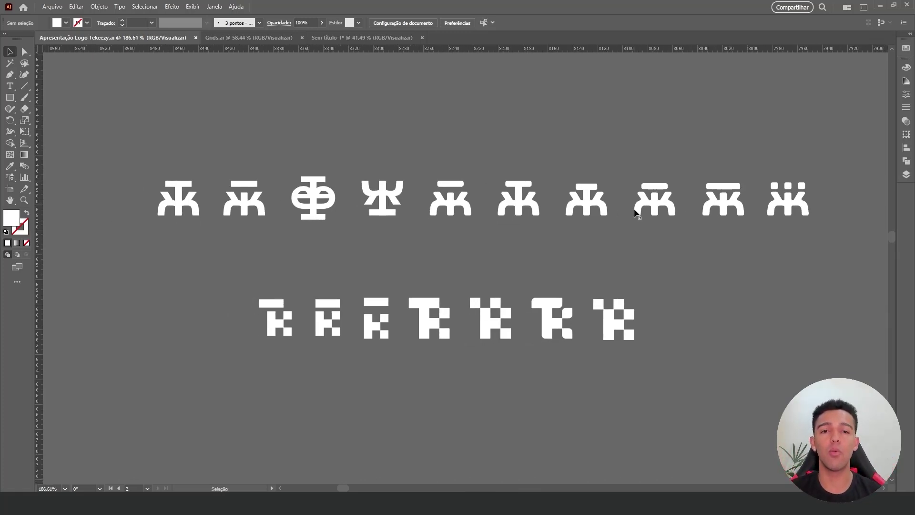
mouse_move(183, 194)
left_mouse_down()
mouse_move(211, 169)
mouse_move(175, 177)
left_mouse_up()
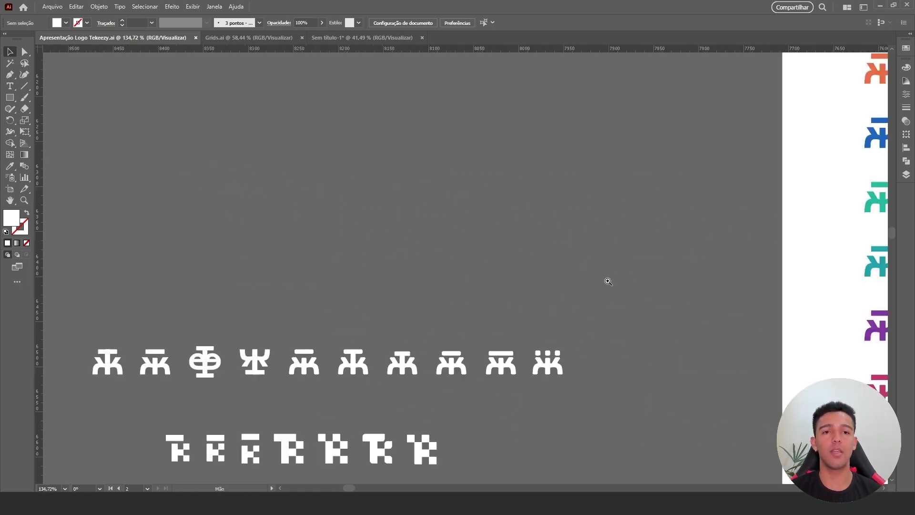
scroll(607, 280, "down", 5)
scroll(542, 210, "up", 8)
Duplicate the Tekeezy wordmark by Alt-dragging a copy to a new spot.
mouse_move(672, 146)
left_mouse_down()
mouse_move(619, 246)
mouse_move(488, 268)
mouse_move(503, 295)
mouse_move(539, 172)
left_mouse_up()
left_click(539, 172)
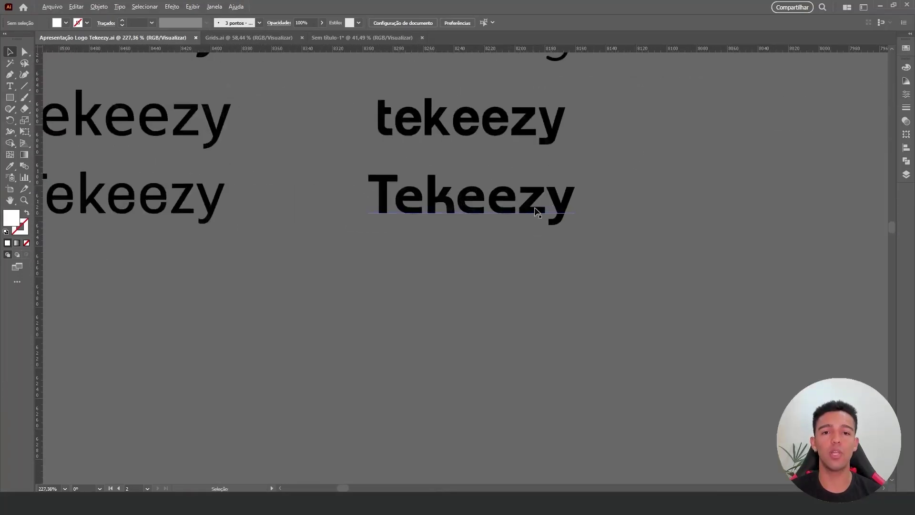
left_click_drag(535, 210, 565, 449)
scroll(556, 222, "down", 3)
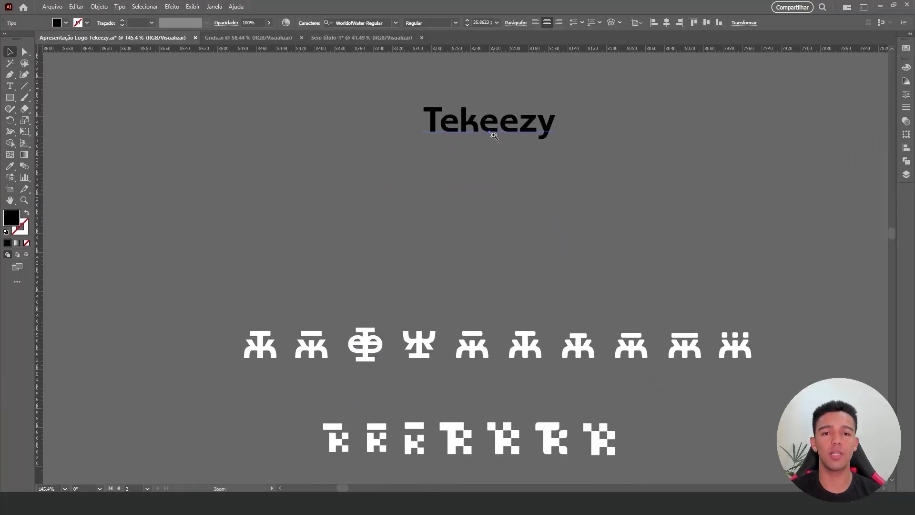
scroll(548, 200, "up", 5)
Convert the copied Tekeezy text into outlines.
key("v")
left_click(547, 193)
right_click(547, 193)
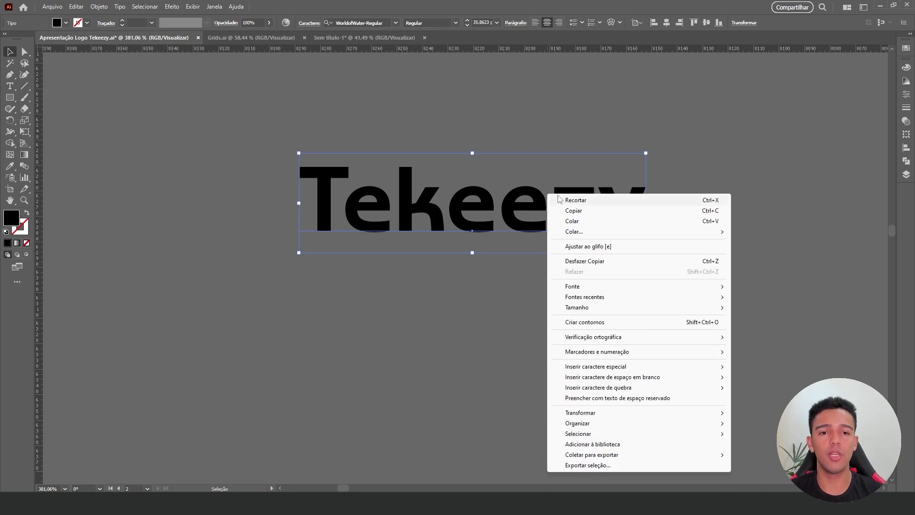
left_click(601, 326)
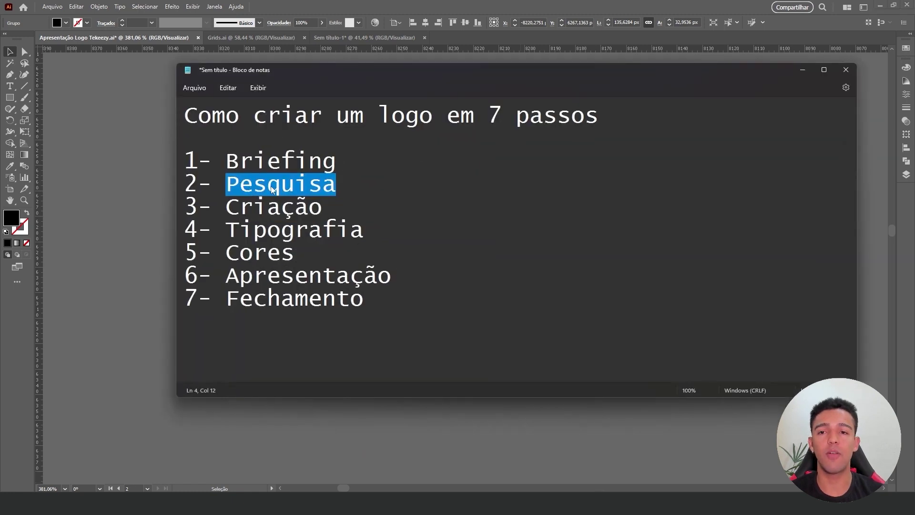
Highlight the Pesquisa and Criação steps in the notes, then deselect the wordmark.
left_click(272, 189)
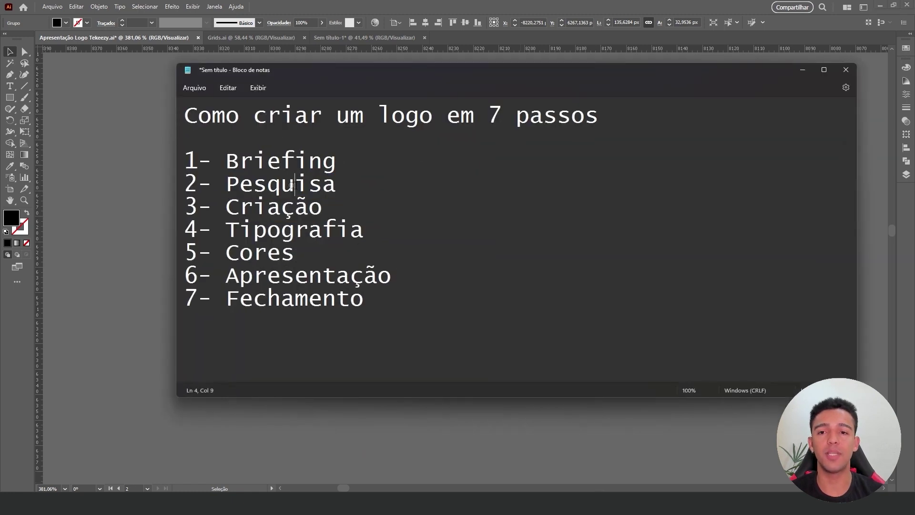
left_click_drag(336, 184, 212, 184)
left_click_drag(322, 208, 226, 209)
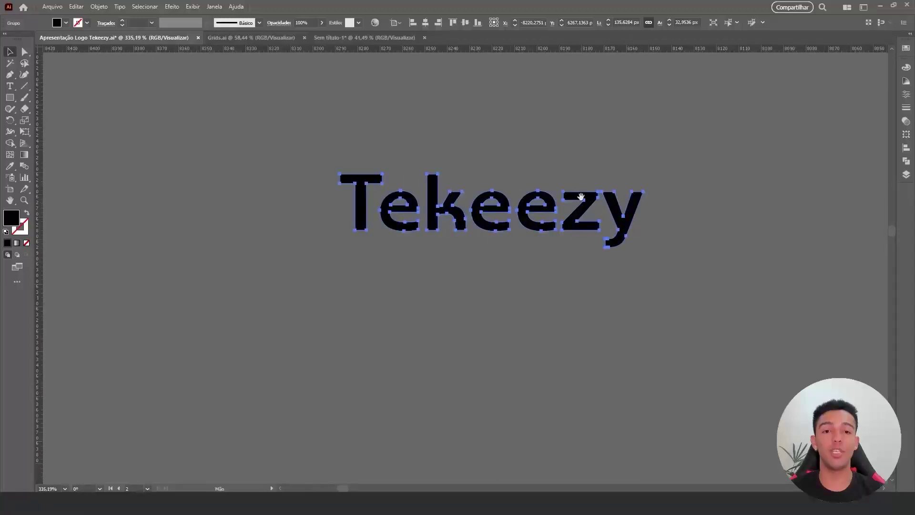
scroll(580, 197, "down", 2)
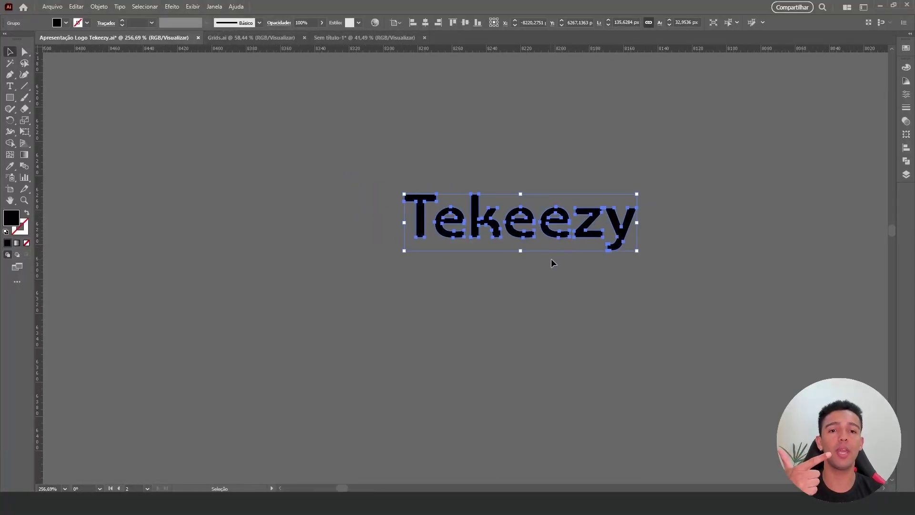
left_click(548, 293)
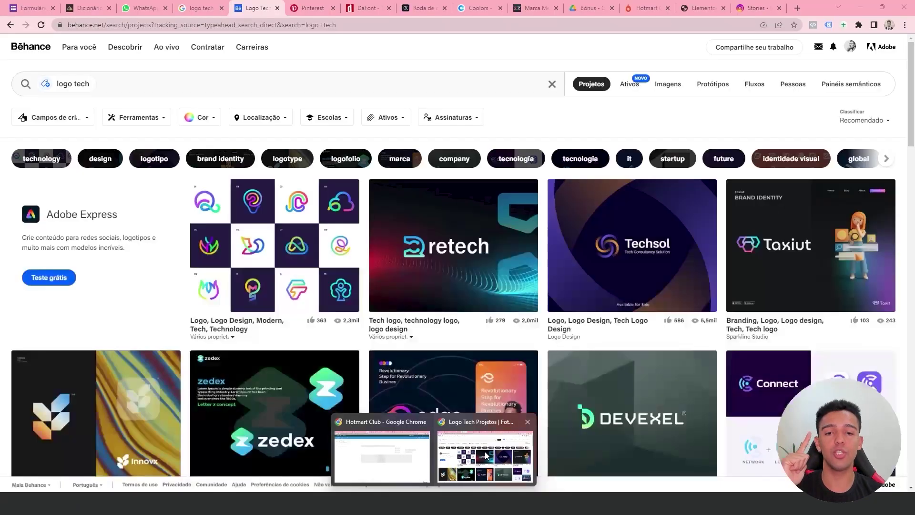
Bring up Chrome's Behance logo tech results, then switch to the Dicionário de Símbolos tab.
left_click(488, 453)
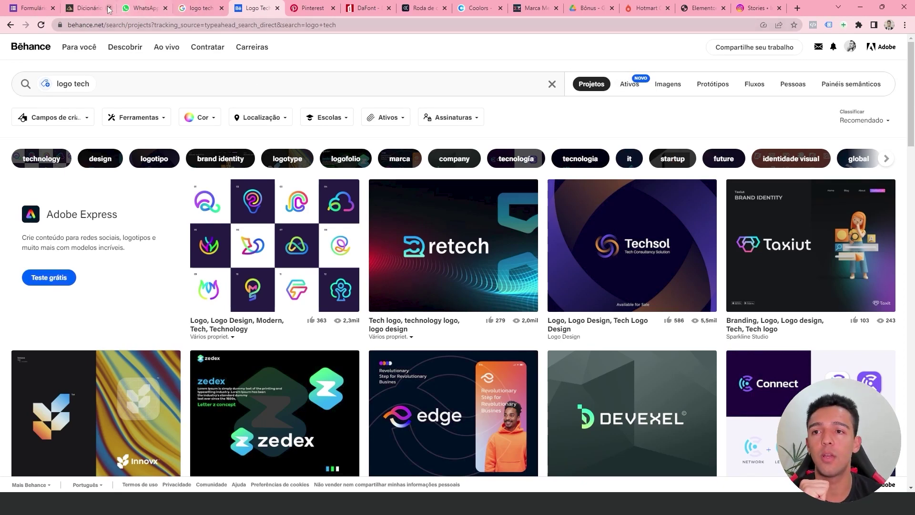
left_click(81, 5)
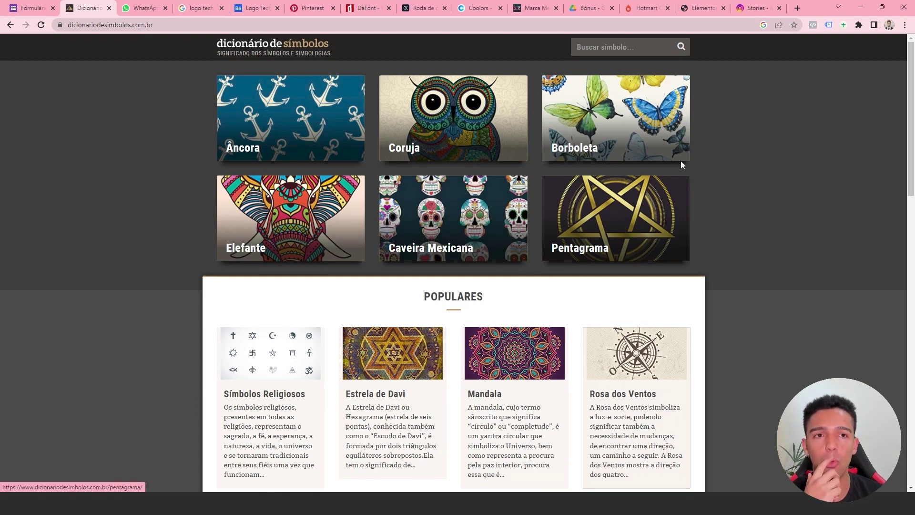
left_click(533, 8)
scroll(534, 127, "down", 2)
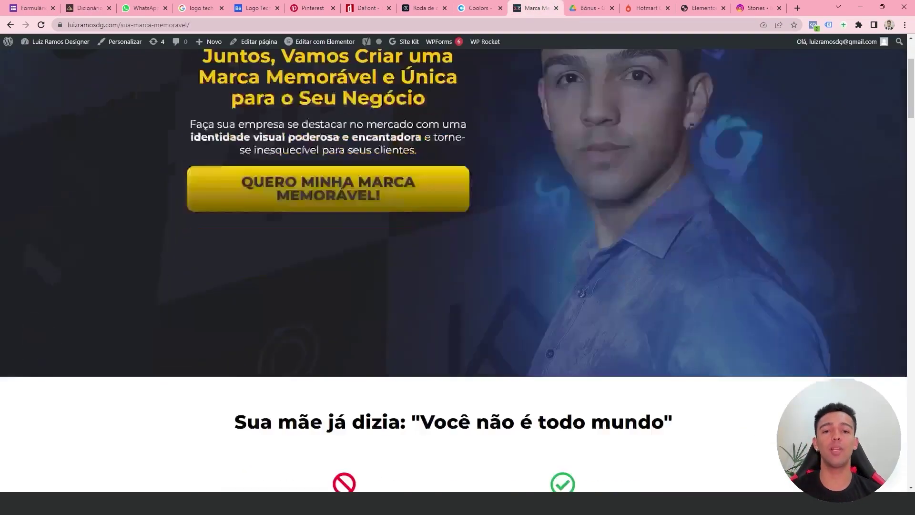
scroll(428, 157, "down", 6)
scroll(360, 181, "down", 2)
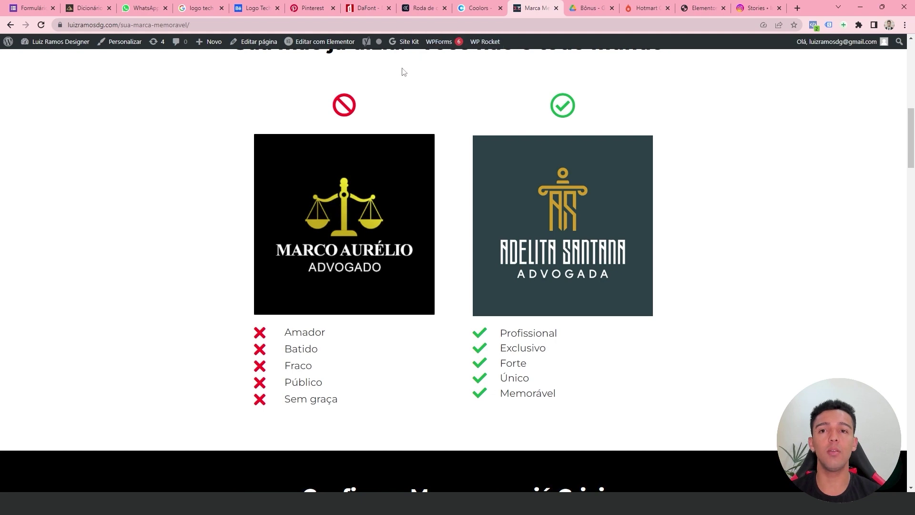
Open and skim the Coruja symbol article on Dicionário de Símbolos.
left_click(89, 7)
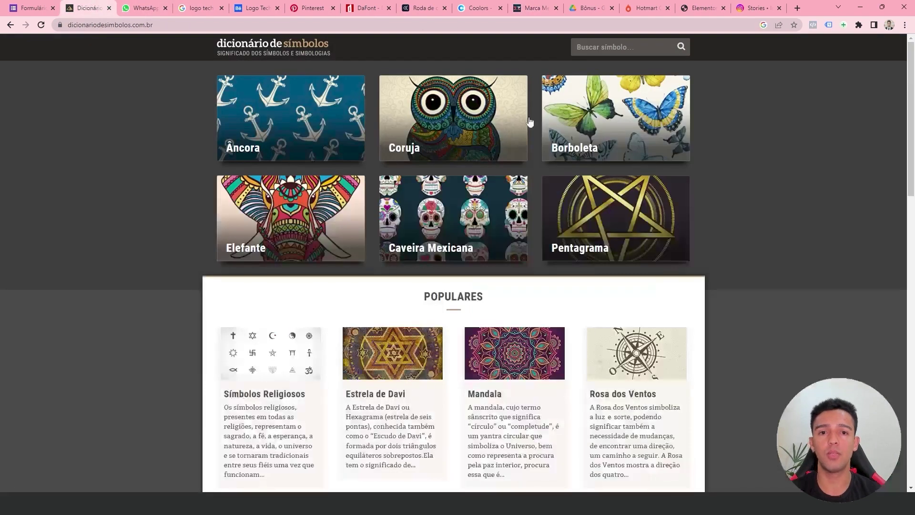
left_click(451, 108)
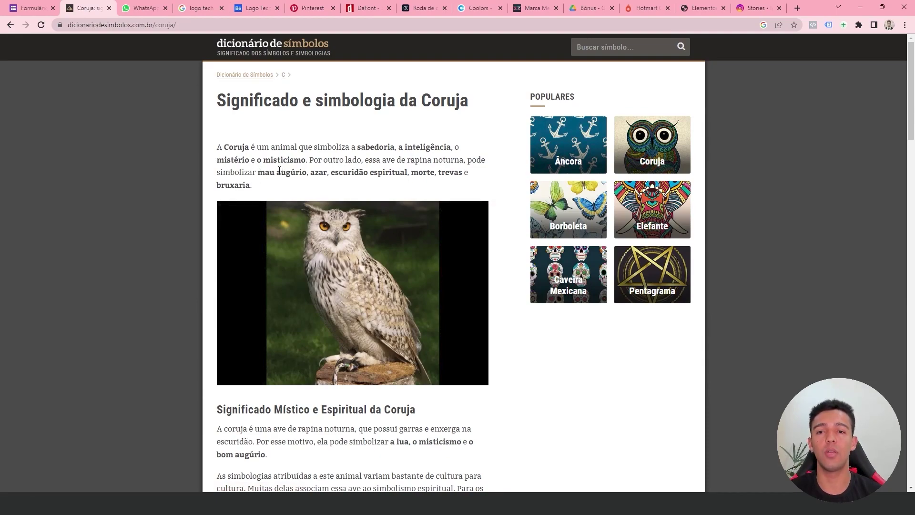
scroll(367, 191, "down", 3)
scroll(367, 191, "up", 3)
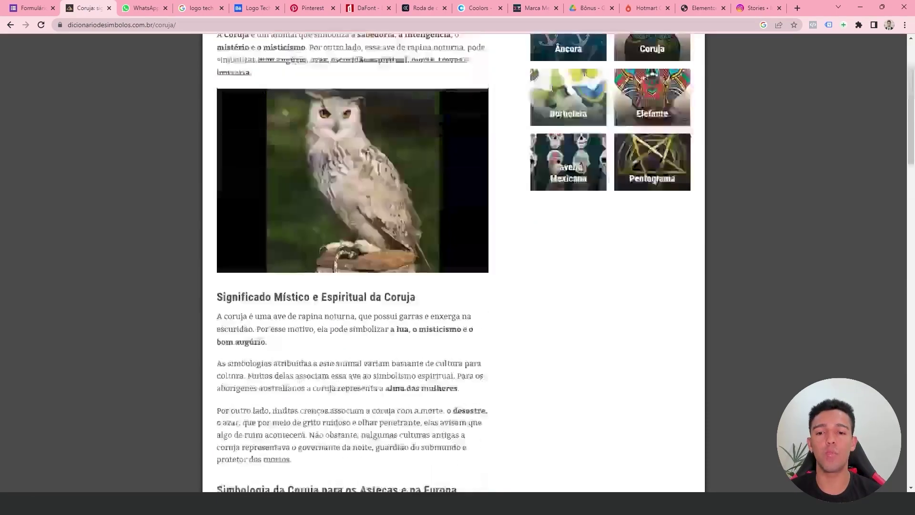
Search for 'sabedoria', review the 155 results, then clear the search term.
left_click(635, 41)
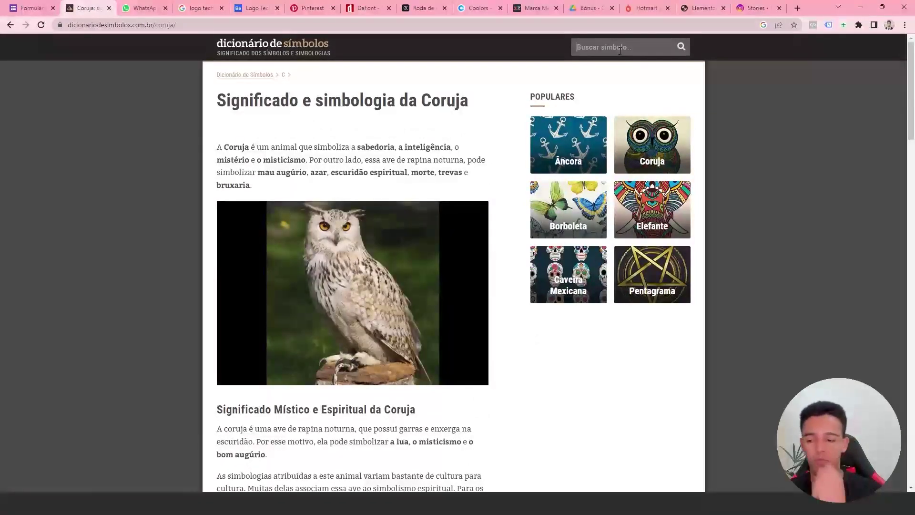
type("sabedori")
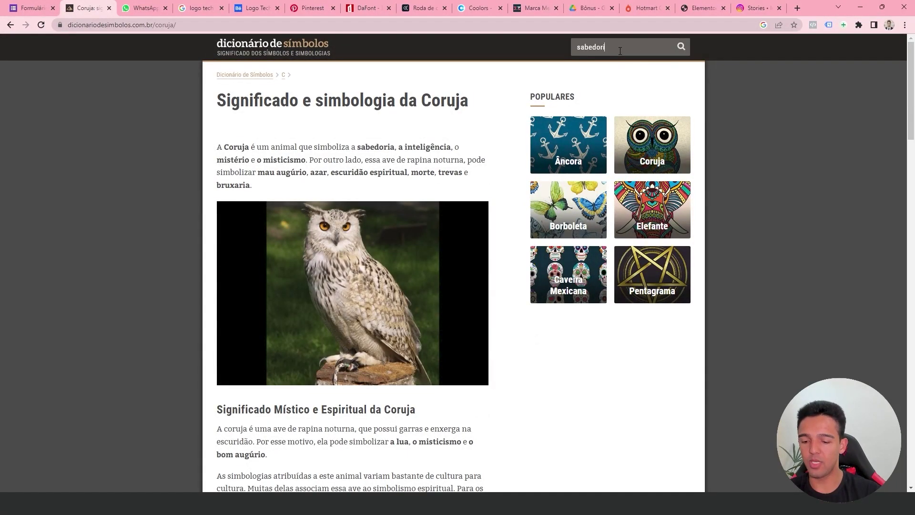
type("a")
key("Return")
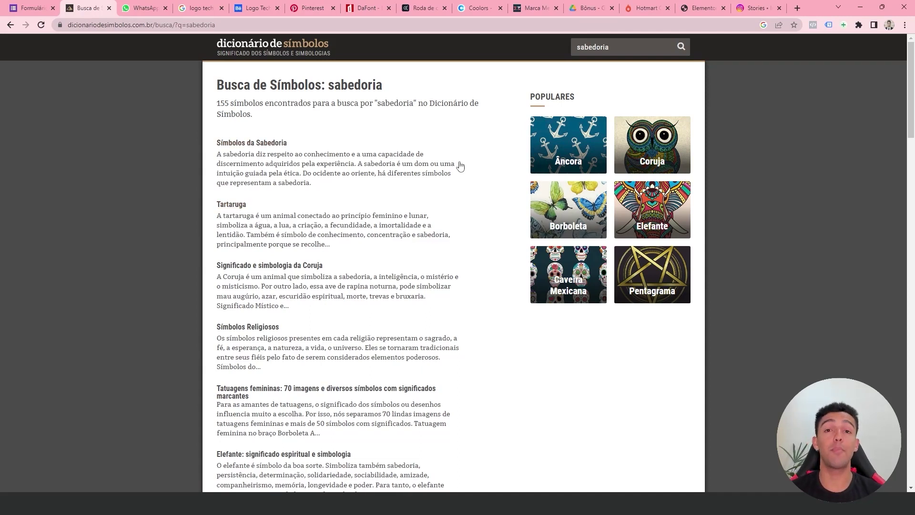
scroll(453, 286, "down", 3)
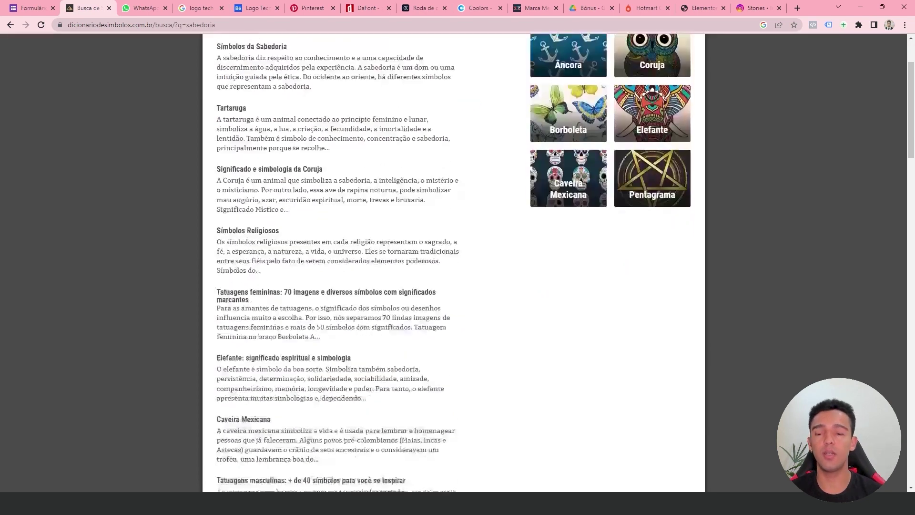
scroll(589, 227, "up", 3)
left_click(628, 46)
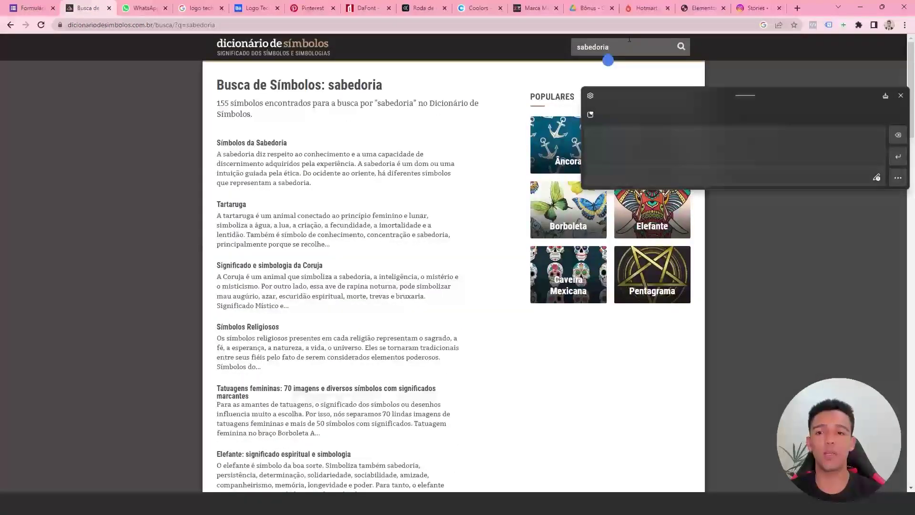
key("BackSpace")
key("BackSpace")
key("BackSpace")
key("BackSpace")
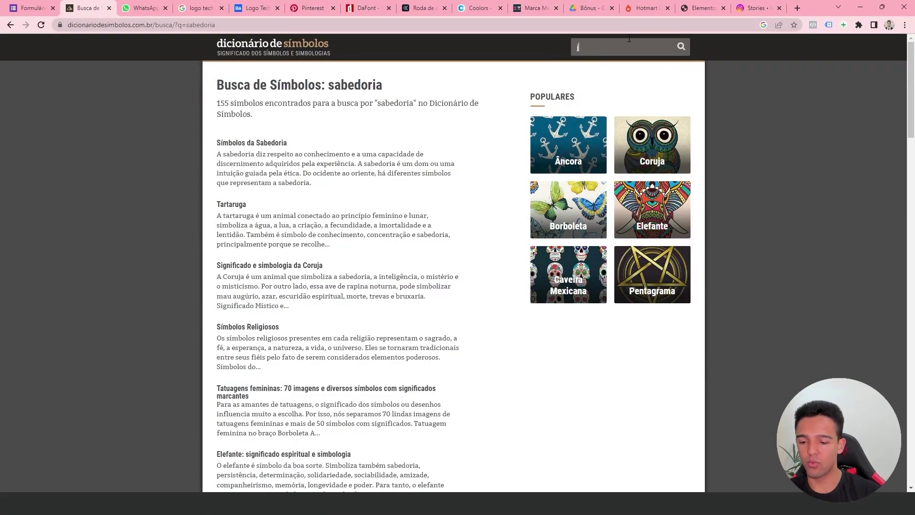
Search for 'justiça' and open the Símbolos de Justiça article.
type("justiça")
key("Return")
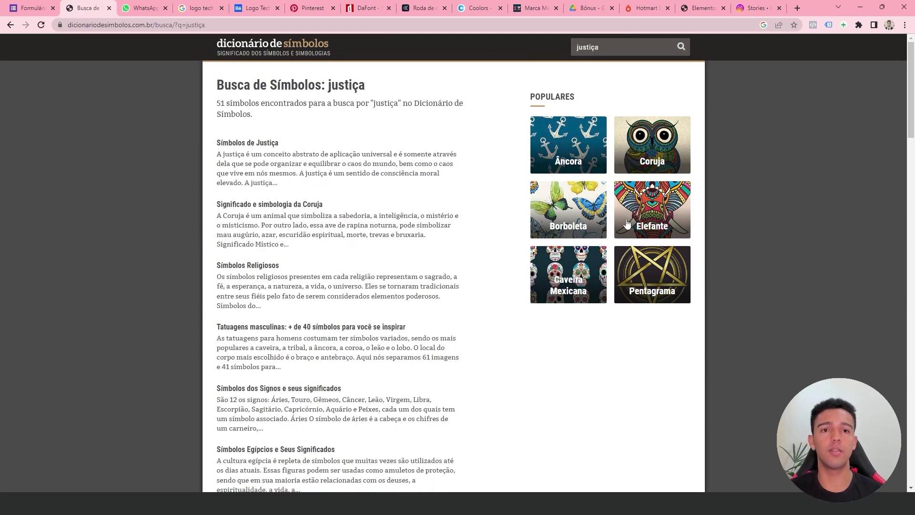
left_click(262, 142)
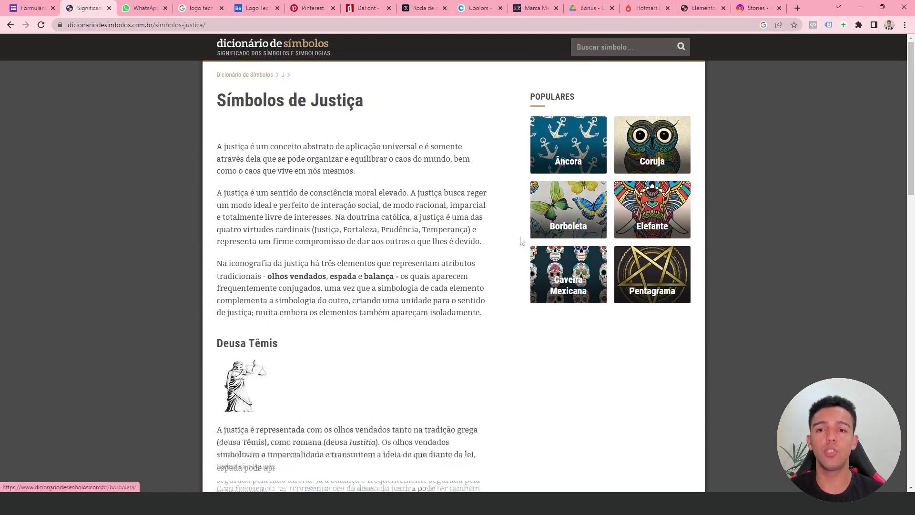
Read through the article's symbols: Deusa Têmis, balança, espada and número 8.
scroll(262, 142, "down", 3)
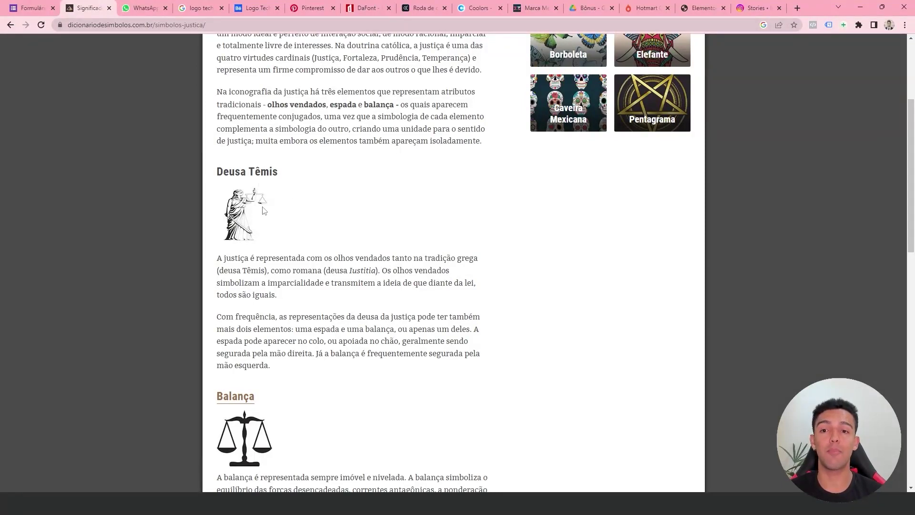
scroll(291, 251, "down", 1)
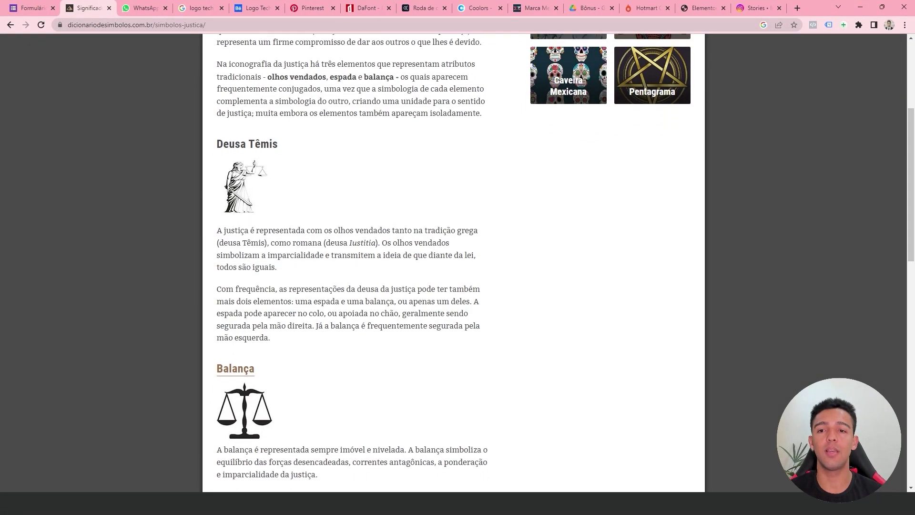
scroll(297, 213, "down", 2)
scroll(322, 233, "down", 3)
scroll(348, 282, "down", 3)
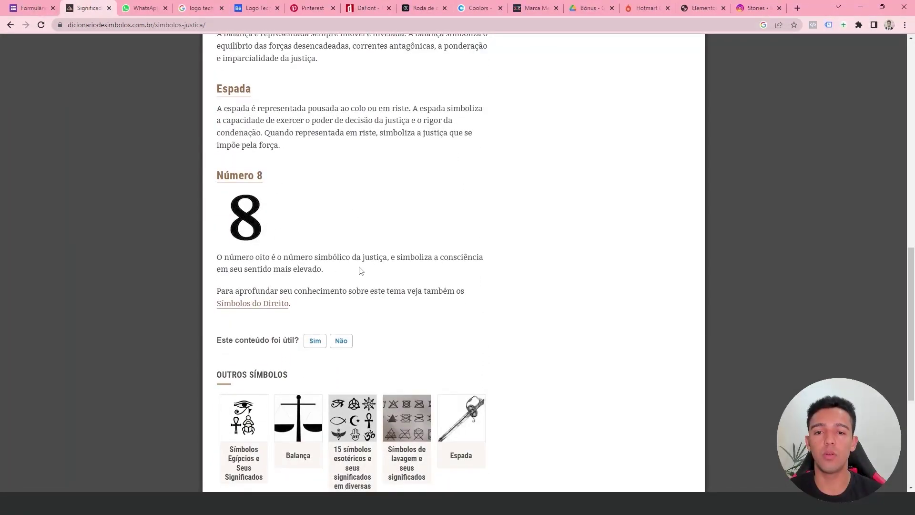
scroll(443, 261, "down", 2)
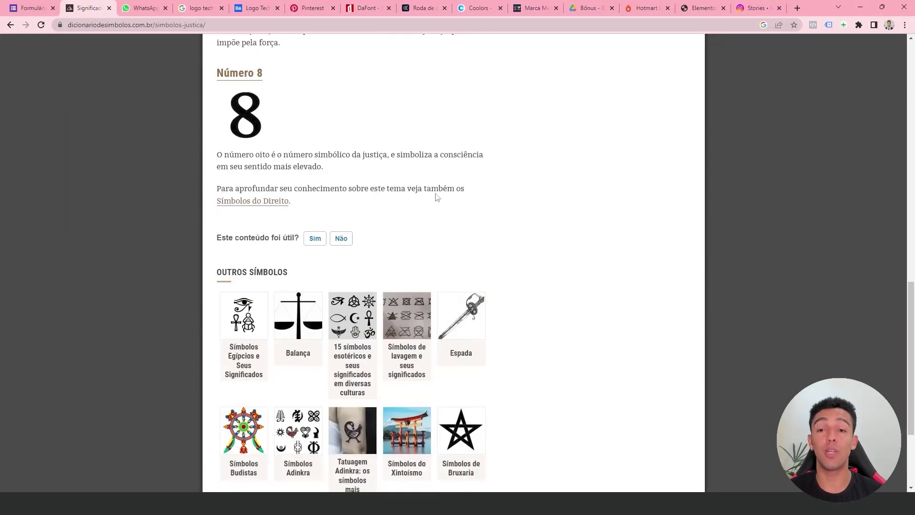
scroll(493, 353, "down", 3)
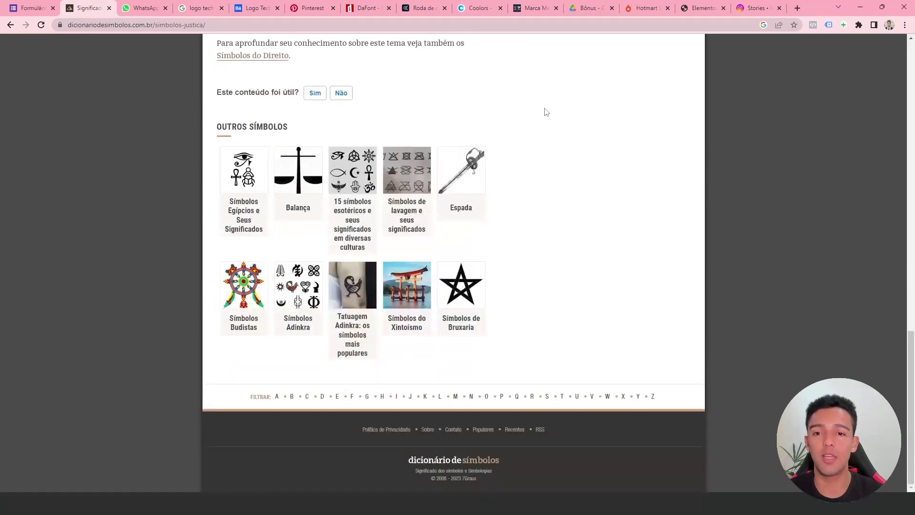
scroll(546, 111, "up", 15)
left_click(635, 46)
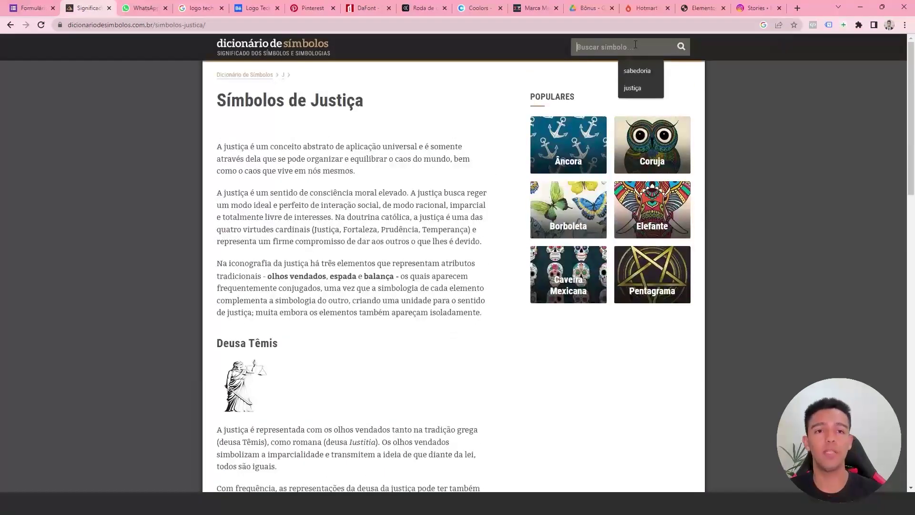
Search for 'tecnologia' and scroll through the results.
type("tecno")
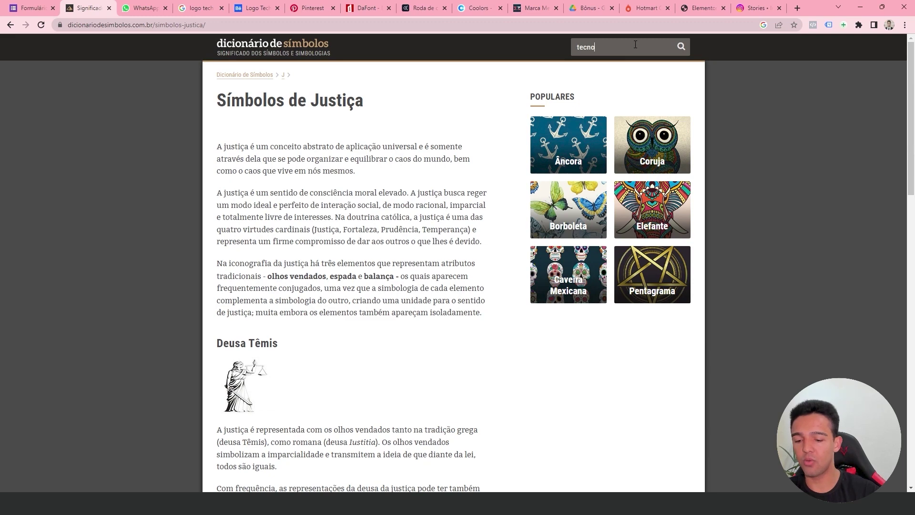
type("logia")
key("Return")
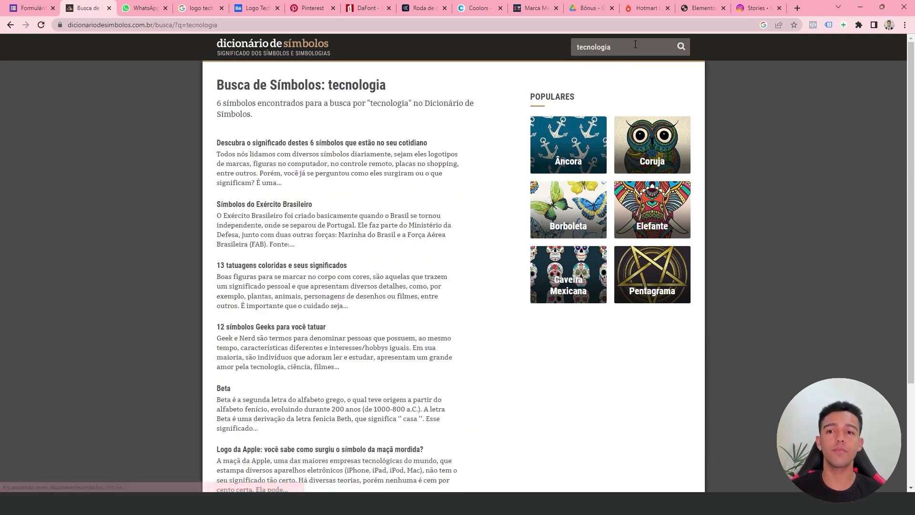
scroll(300, 207, "down", 3)
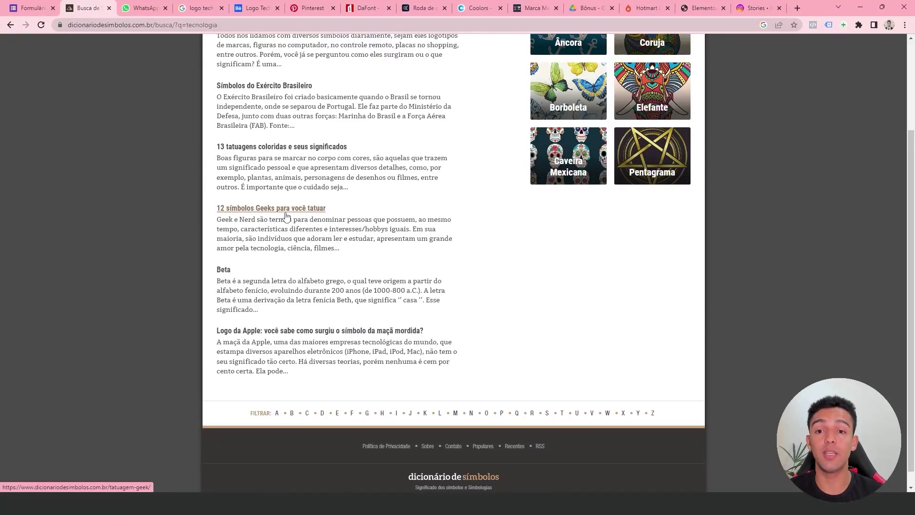
scroll(305, 200, "up", 2)
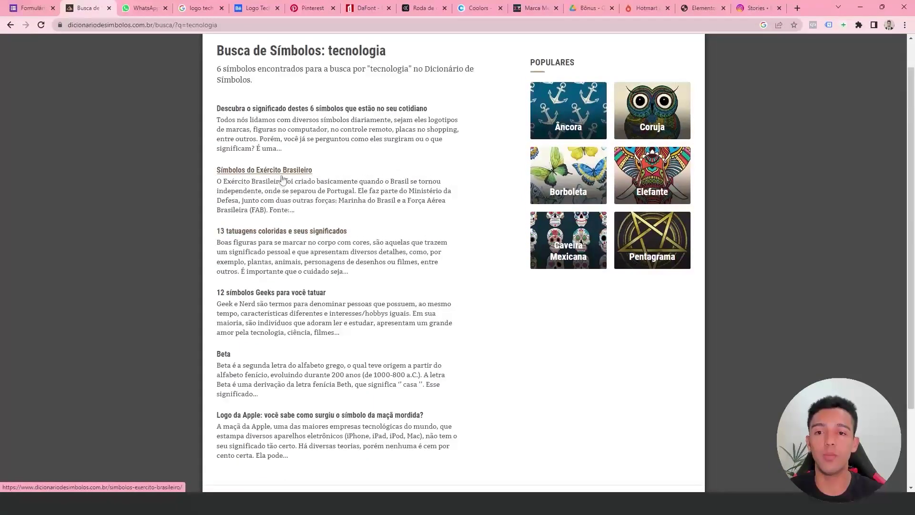
scroll(314, 214, "up", 1)
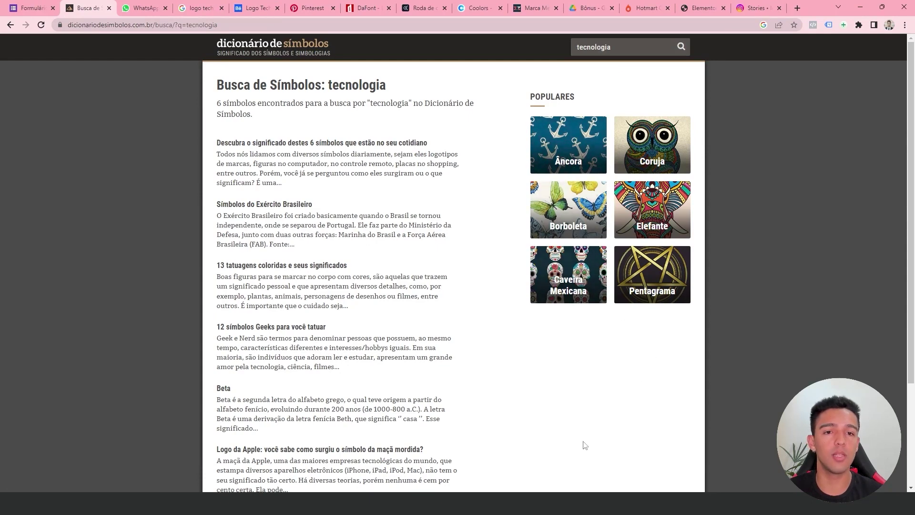
Search for 'solução' instead, then open the Significado da Âncora article.
double_click(614, 47)
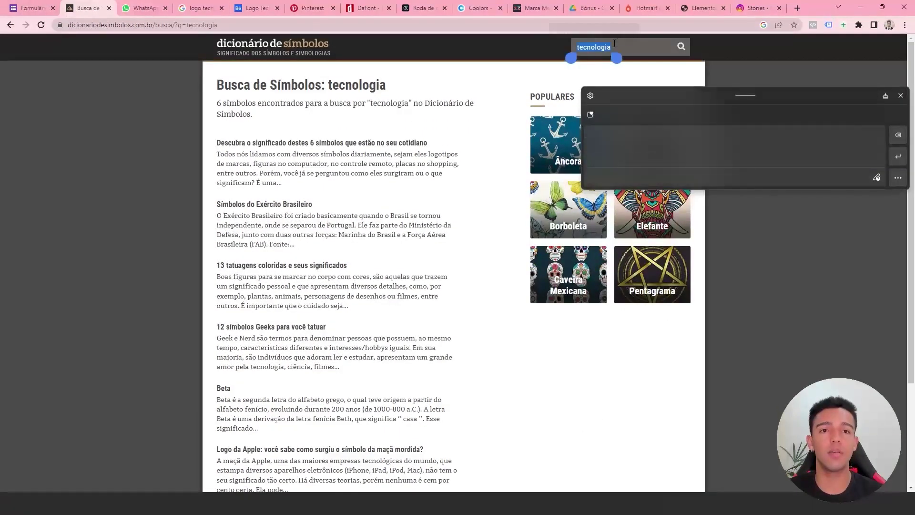
key("BackSpace")
type("sol")
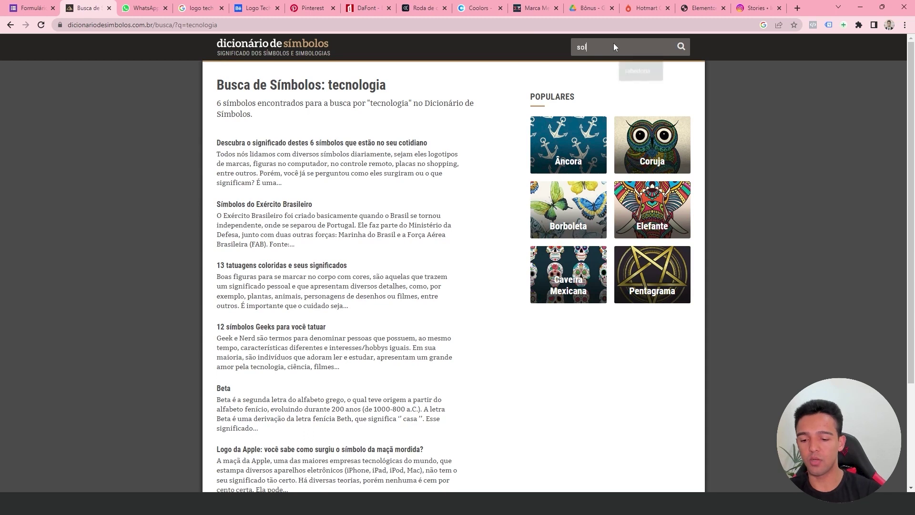
type("ução")
key("Return")
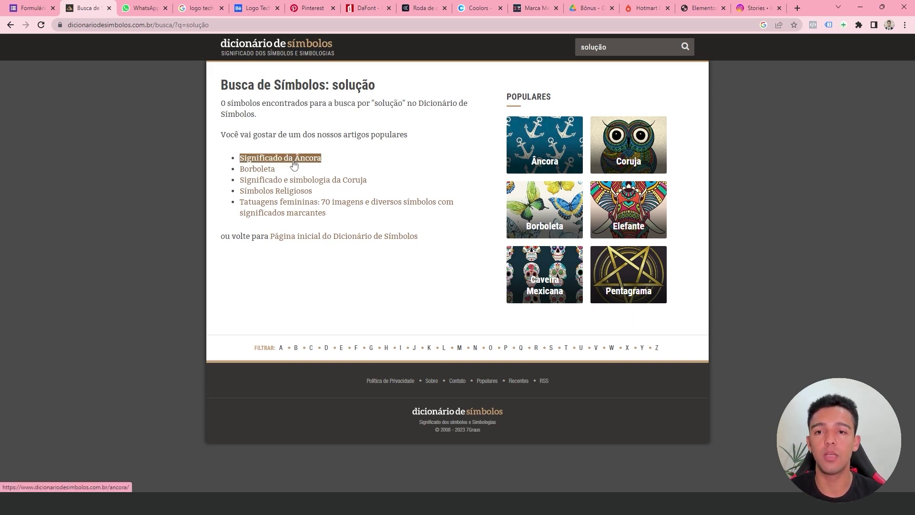
left_click(311, 164)
Scroll through the anchor article, then return to the Dicionário de Símbolos home page.
scroll(501, 254, "down", 3)
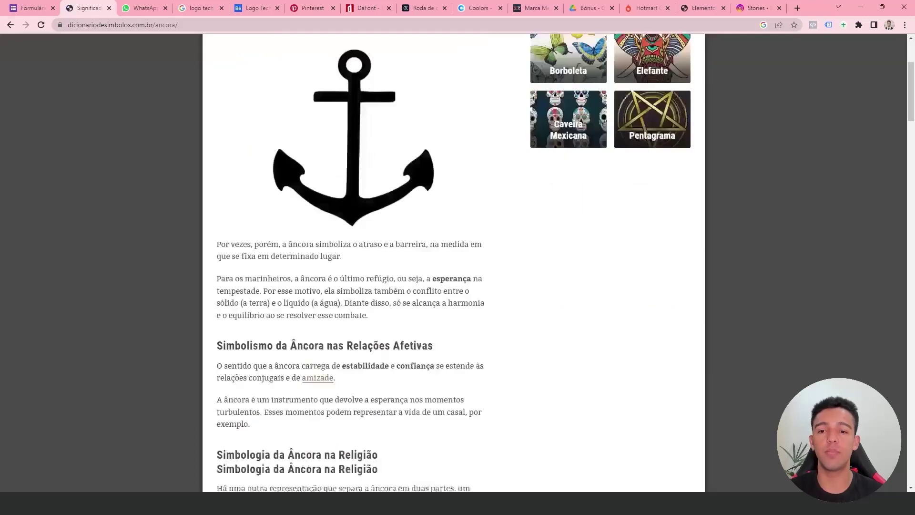
scroll(426, 204, "down", 1)
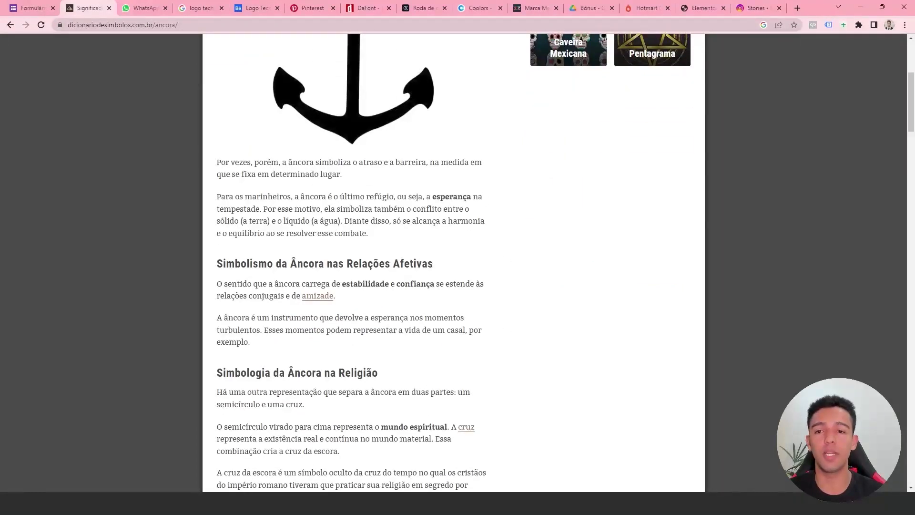
scroll(520, 292, "down", 2)
scroll(519, 292, "down", 2)
scroll(519, 292, "down", 5)
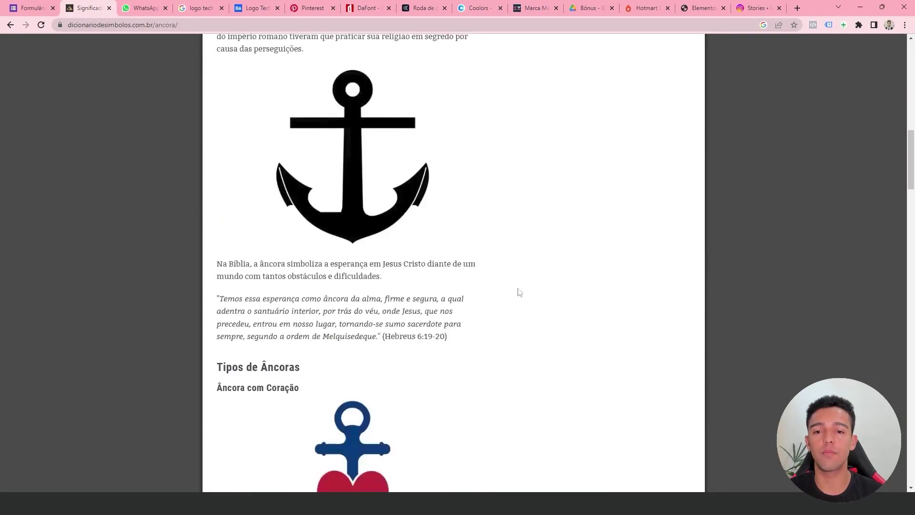
scroll(520, 292, "down", 2)
scroll(555, 142, "up", 18)
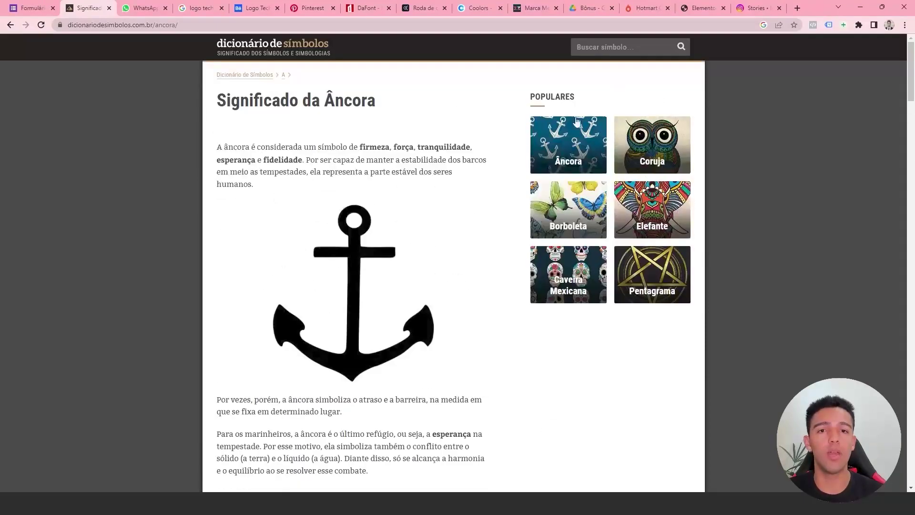
left_click(324, 48)
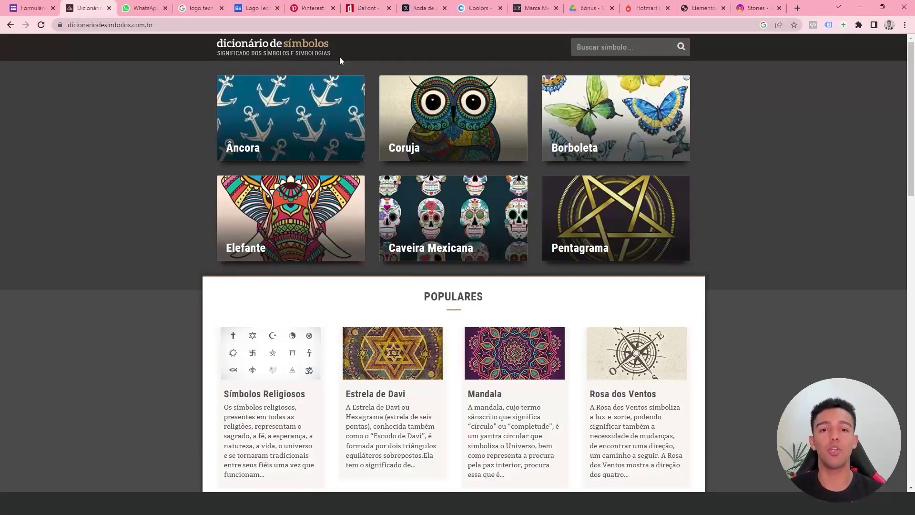
Open the full Populares article list via 'Ver mais' and scroll through it.
scroll(663, 208, "down", 5)
scroll(664, 210, "down", 3)
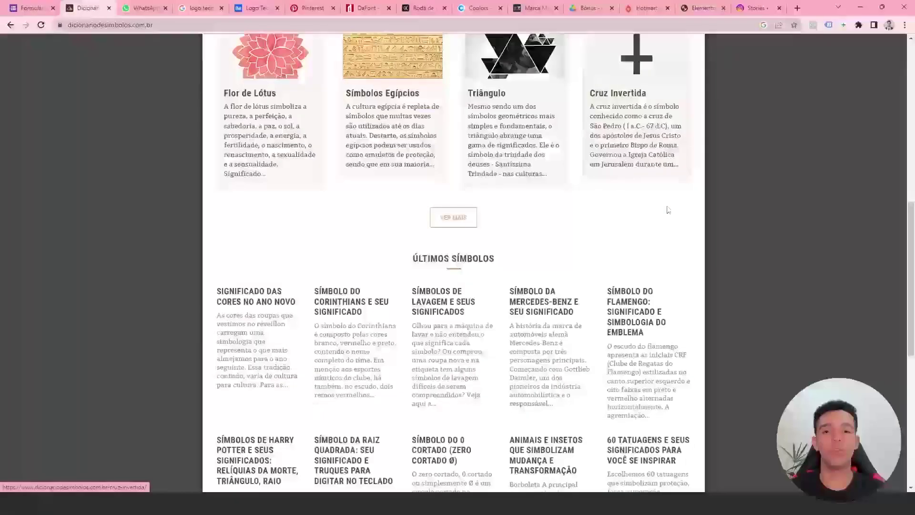
left_click(453, 217)
scroll(433, 253, "down", 1)
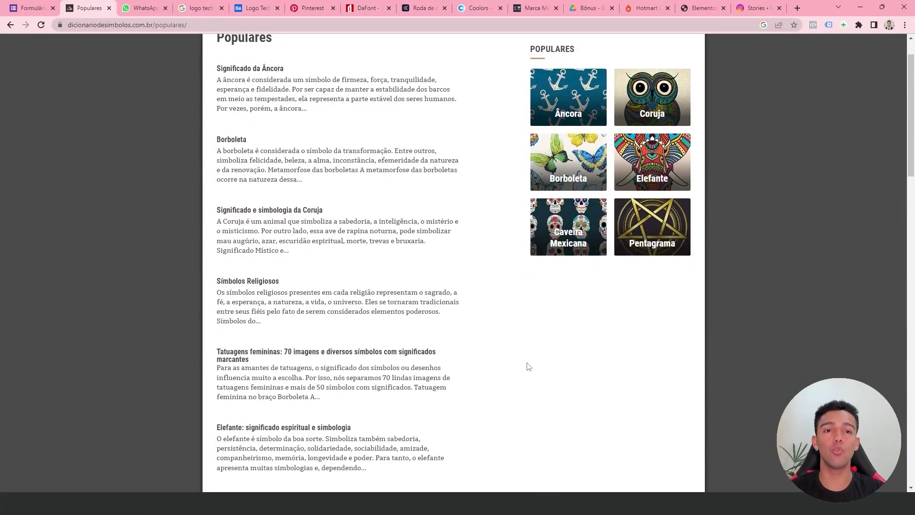
scroll(531, 351, "down", 2)
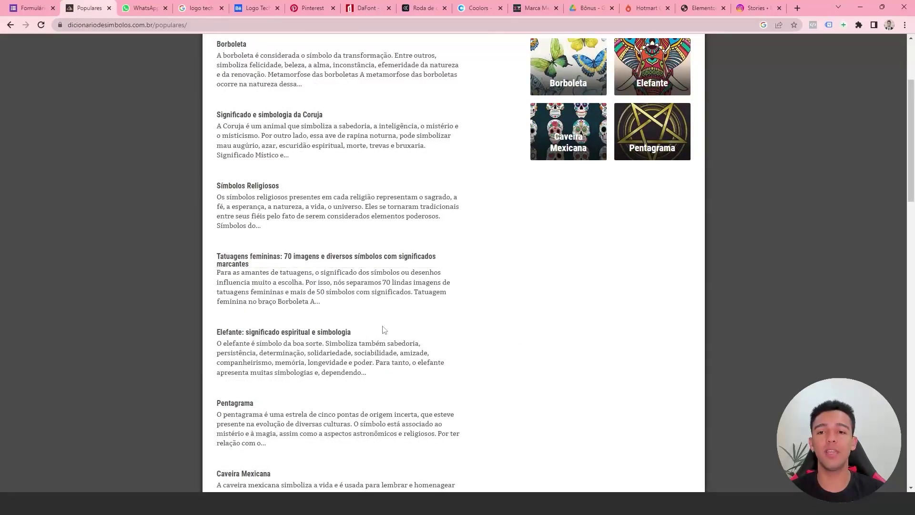
scroll(456, 310, "down", 4)
scroll(466, 310, "down", 5)
scroll(477, 310, "up", 12)
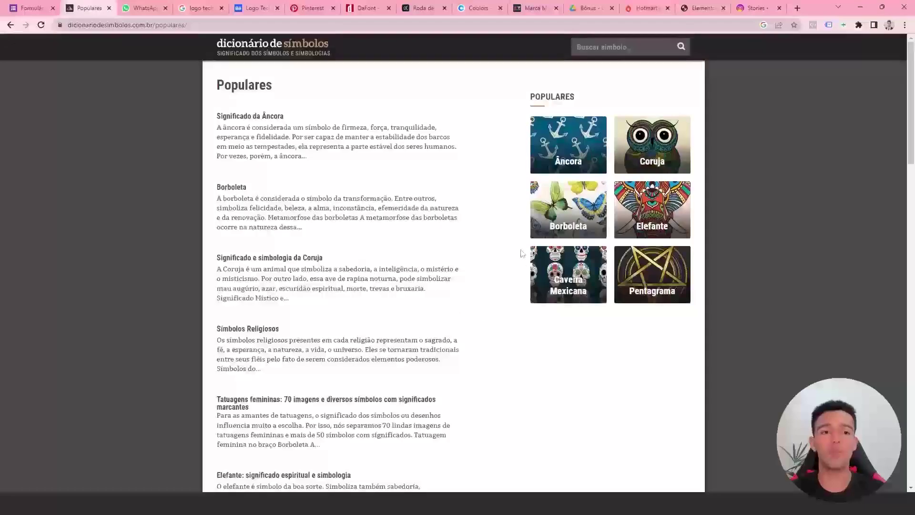
View the search box's recent suggestions, then select the Tekeezy wordmark in Illustrator.
left_click(638, 43)
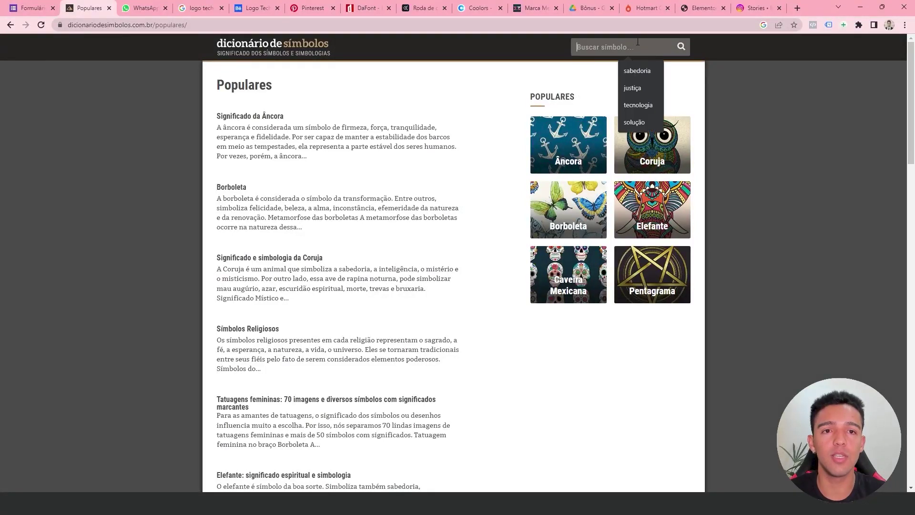
left_click(486, 81)
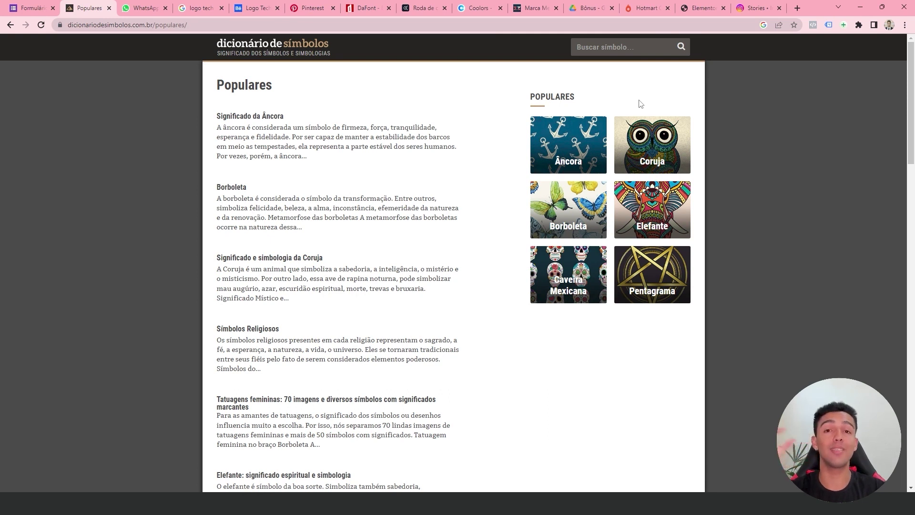
left_click(633, 47)
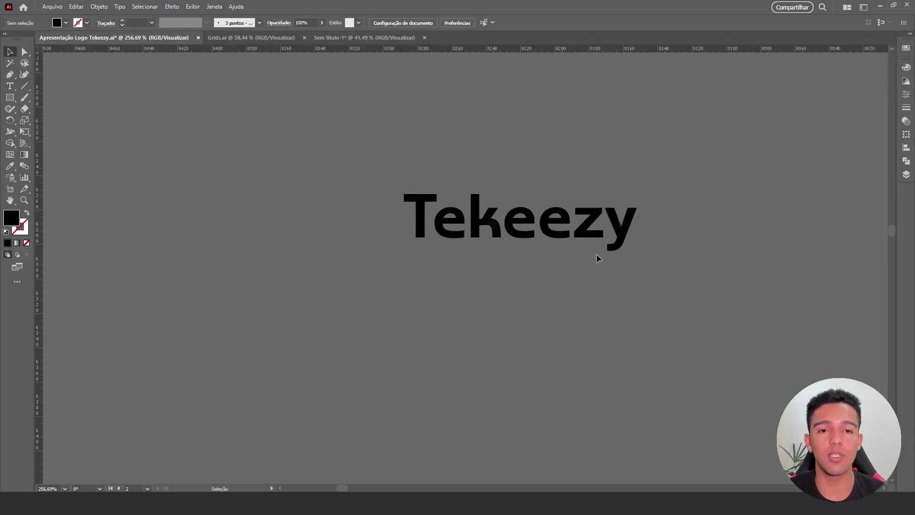
left_click(555, 239)
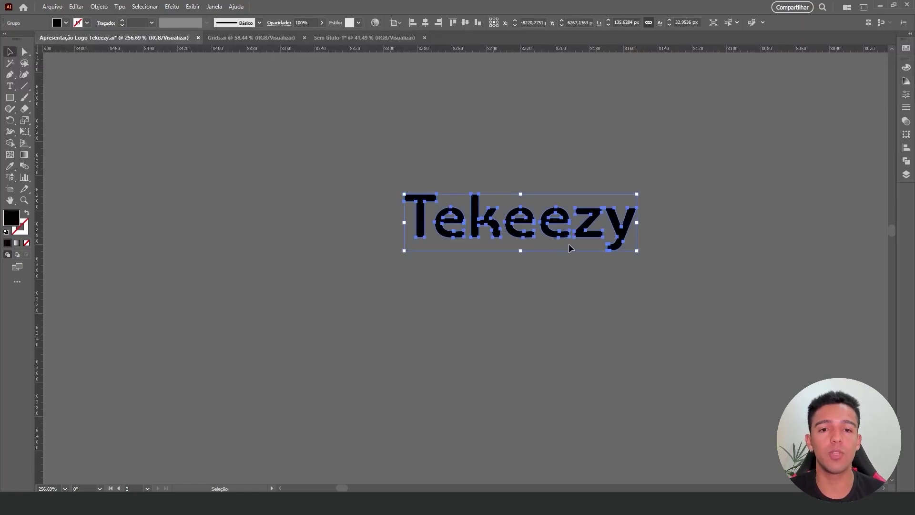
Ungroup the Tekeezy wordmark and move the T and k down-left, away from the word.
key("z")
mouse_move(580, 296)
left_mouse_down()
mouse_move(532, 276)
mouse_move(589, 202)
mouse_move(568, 192)
left_mouse_up()
key("v")
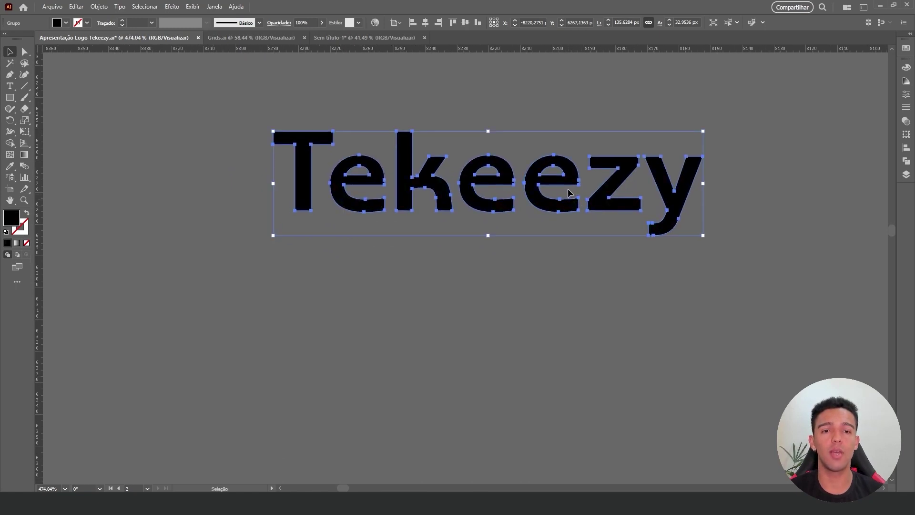
right_click(568, 192)
left_click(613, 317)
left_click_drag(464, 283, 565, 267)
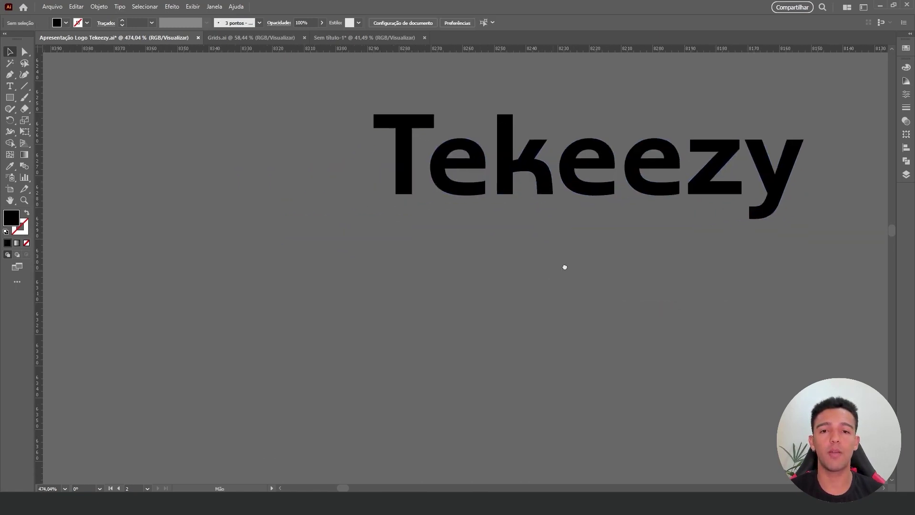
scroll(565, 267, "down", 2)
left_click_drag(481, 204, 413, 295)
left_click_drag(557, 225, 493, 341)
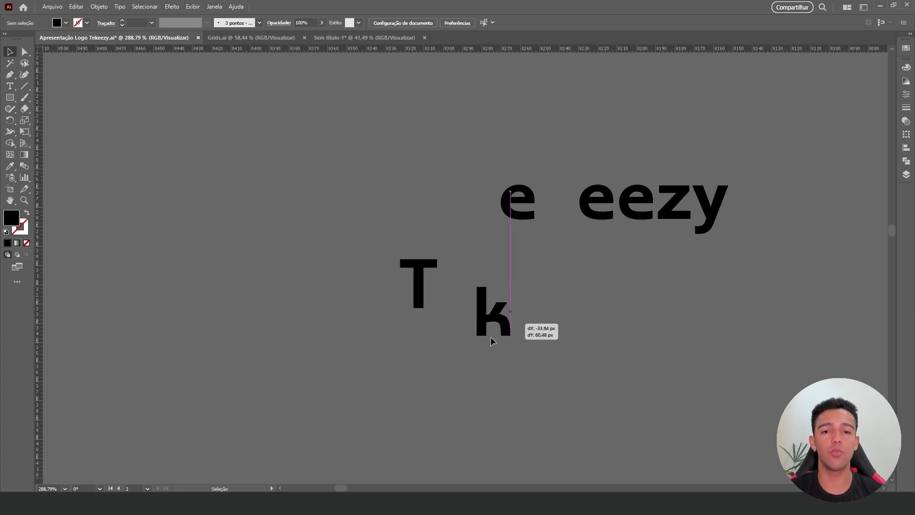
scroll(493, 333, "up", 3)
scroll(533, 250, "up", 1)
scroll(577, 247, "up", 1)
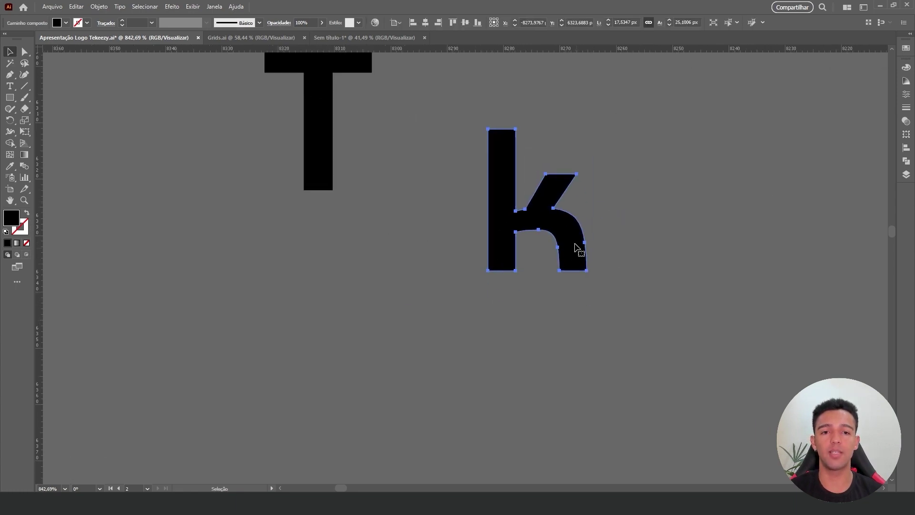
Paste an in-place copy of the k, then try reflecting and moving it, undoing both.
left_click(572, 238)
key("a")
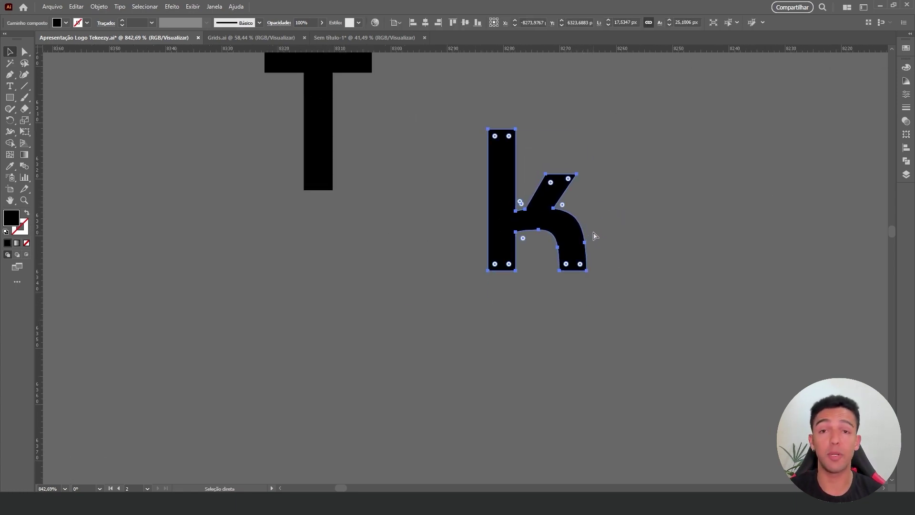
key("ctrl+c")
key("ctrl+f")
key("v")
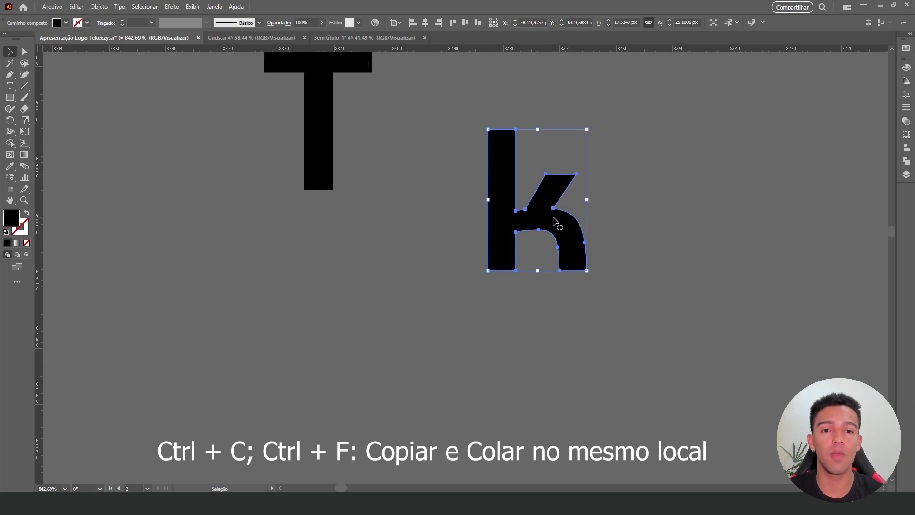
right_click(543, 209)
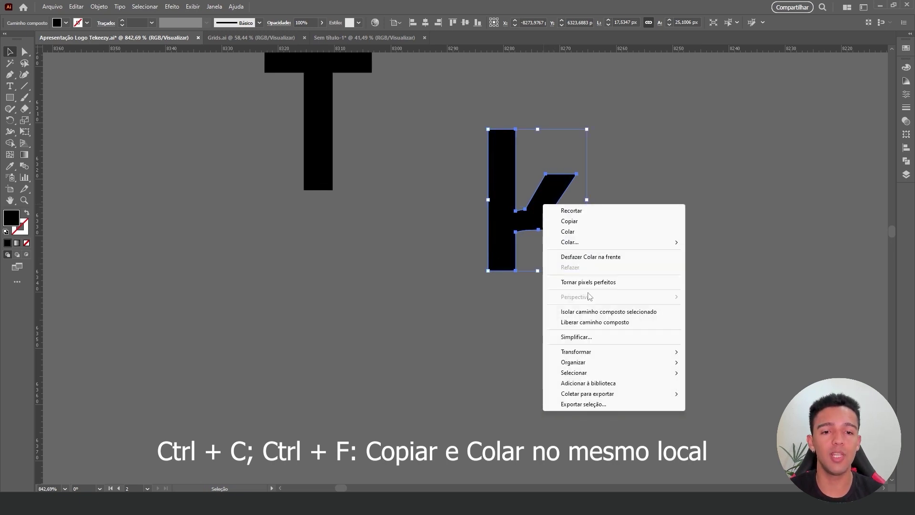
mouse_move(576, 351)
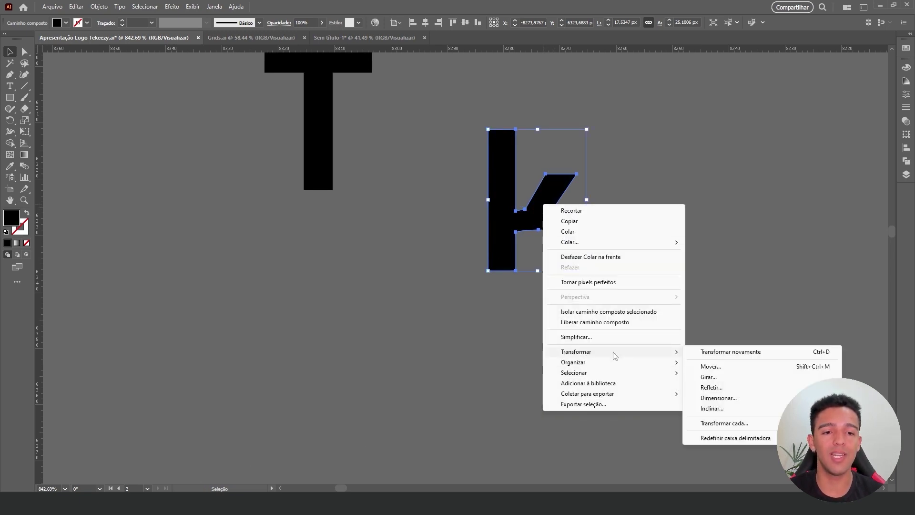
left_click(729, 387)
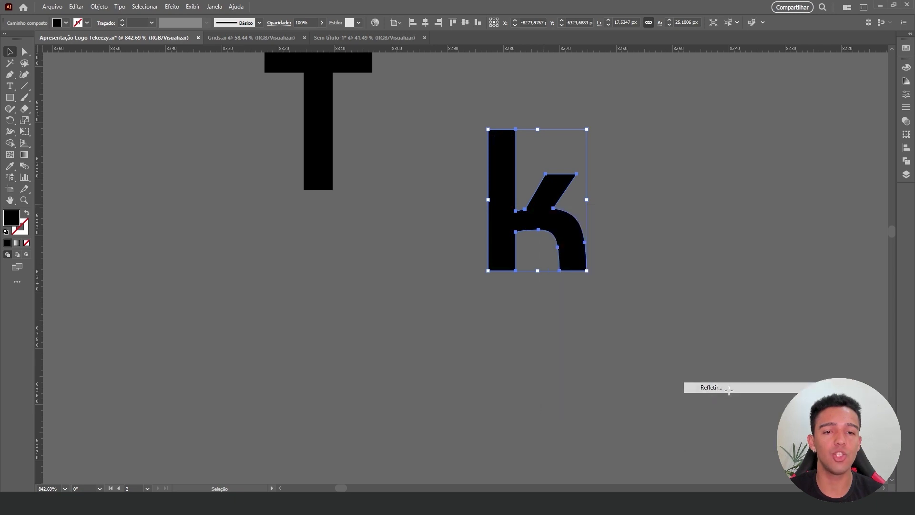
left_click(486, 374)
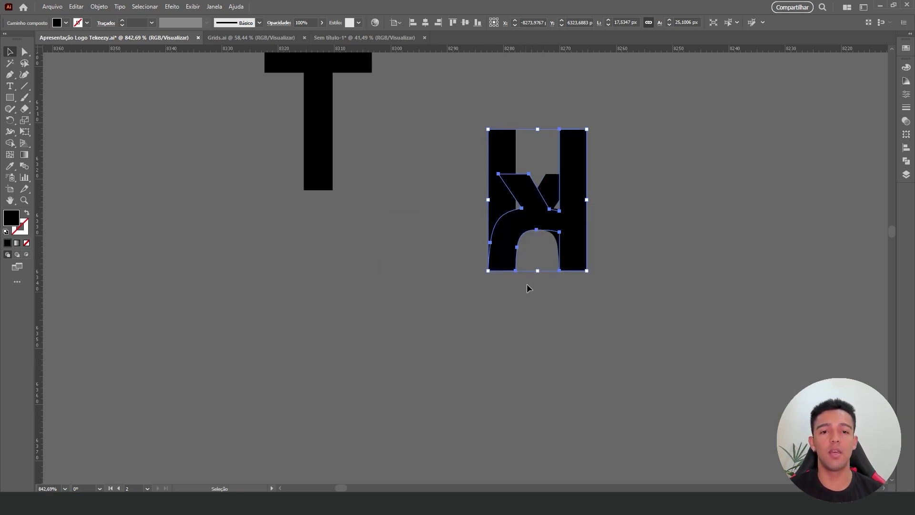
key("ctrl+z")
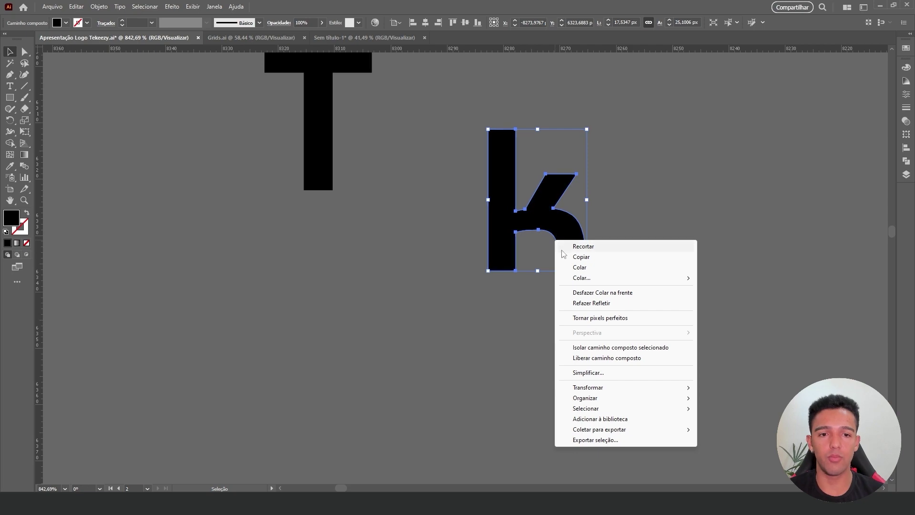
left_click(683, 186)
left_click_drag(569, 231, 476, 265)
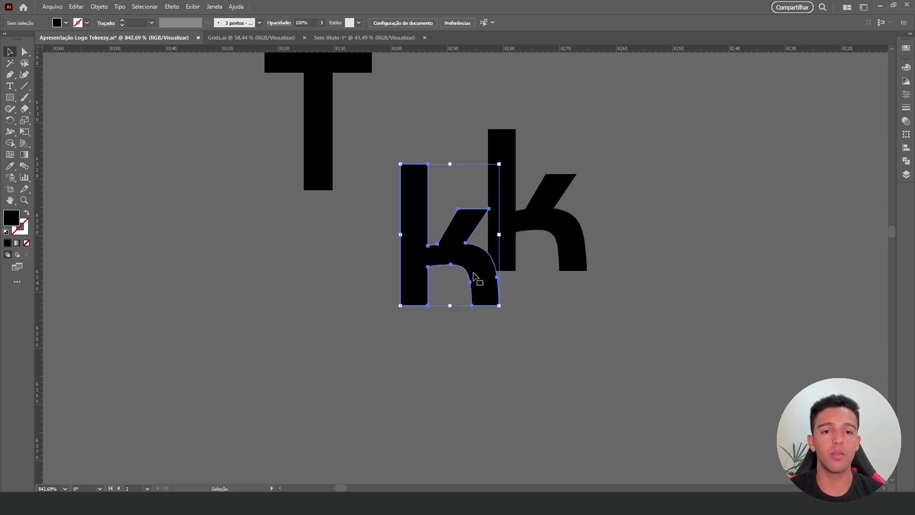
key("ctrl+z")
Reflect the k copy across the vertical axis and slide it left against the stem.
right_click(557, 222)
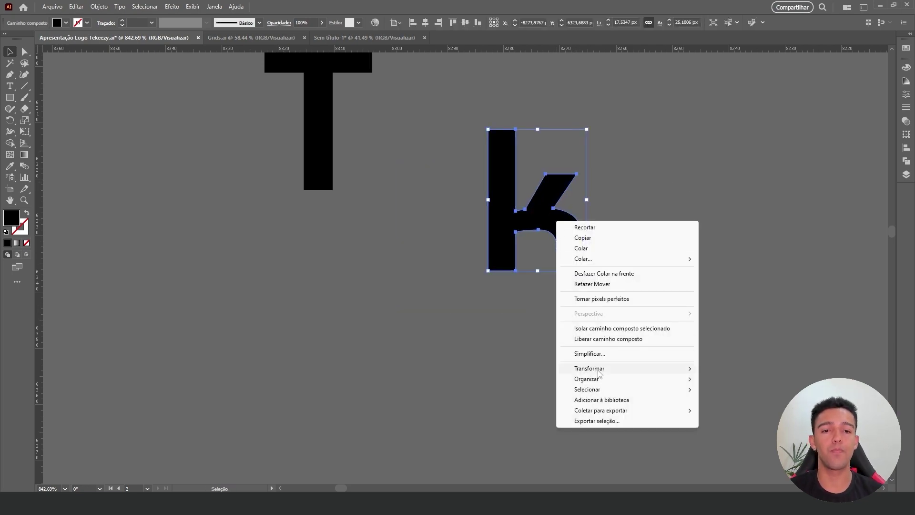
mouse_move(336, 324)
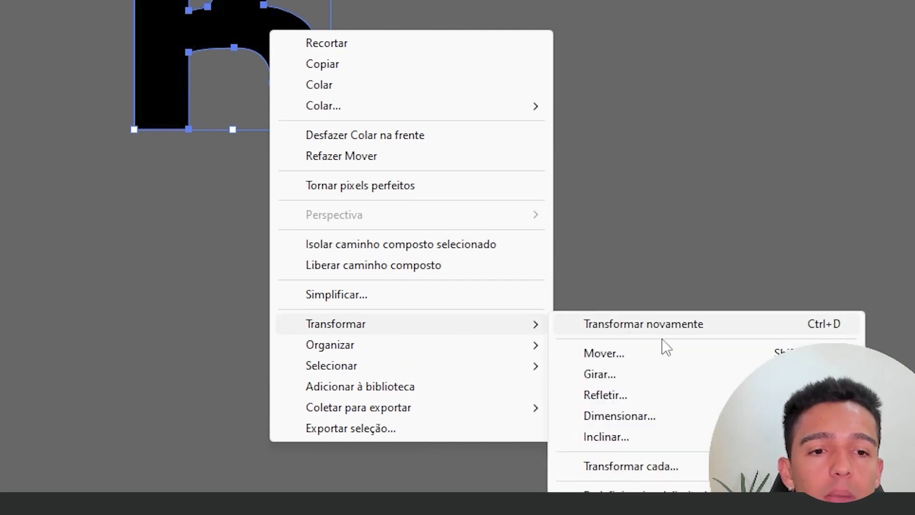
left_click(645, 399)
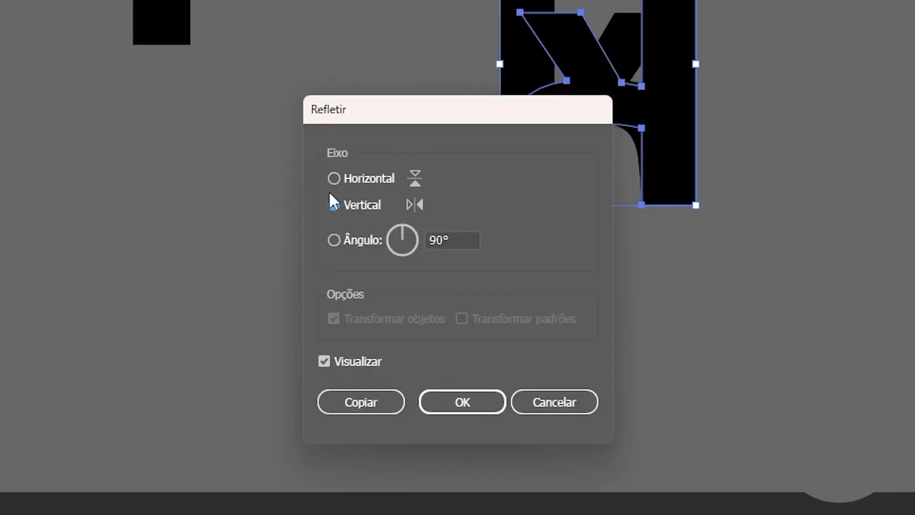
key("Up")
mouse_move(499, 119)
left_mouse_down()
mouse_move(555, 165)
mouse_move(914, 71)
left_mouse_up()
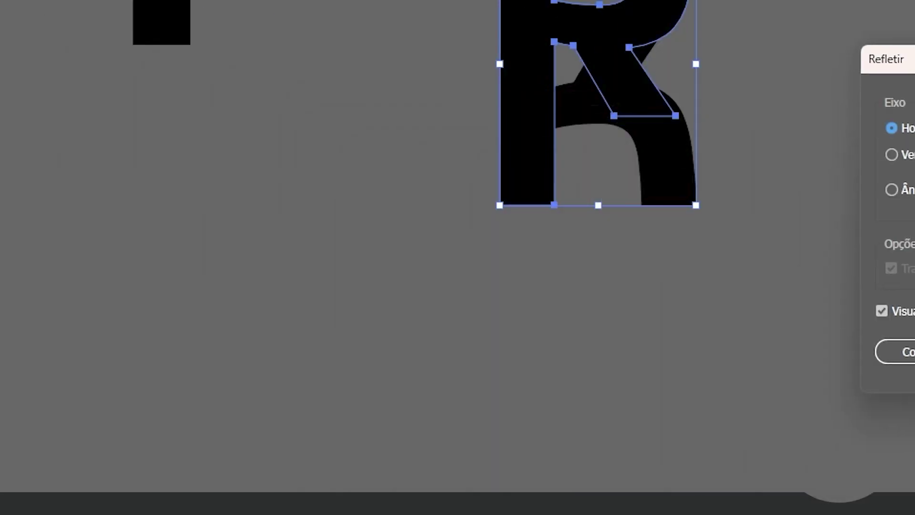
left_click(685, 246)
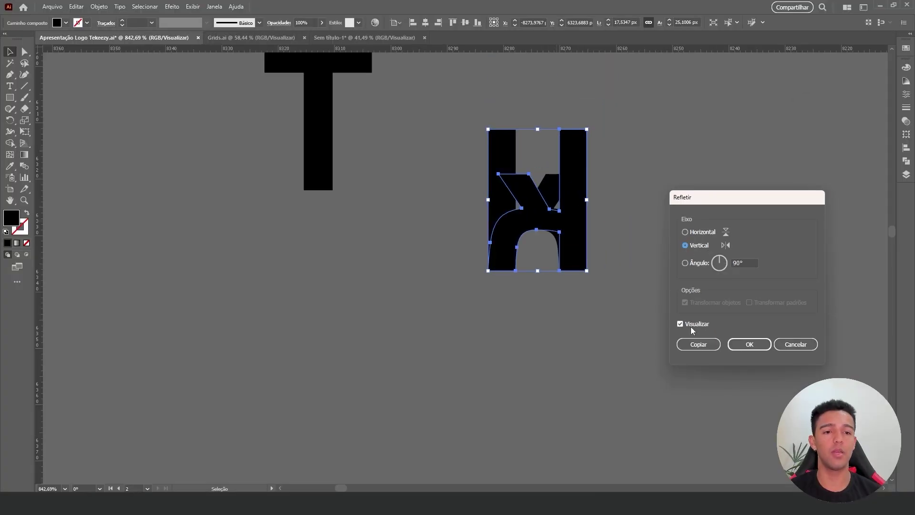
left_click(743, 343)
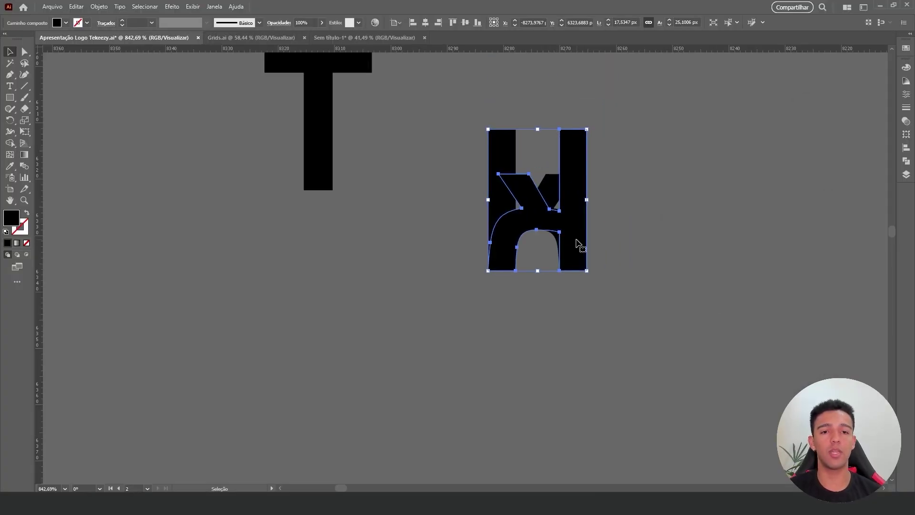
mouse_move(578, 241)
left_mouse_down()
mouse_move(466, 251)
mouse_move(504, 252)
left_mouse_up()
left_click(503, 300)
Switch to Outline view and zoom in on the stem's bottom corner where the halves meet.
key("a")
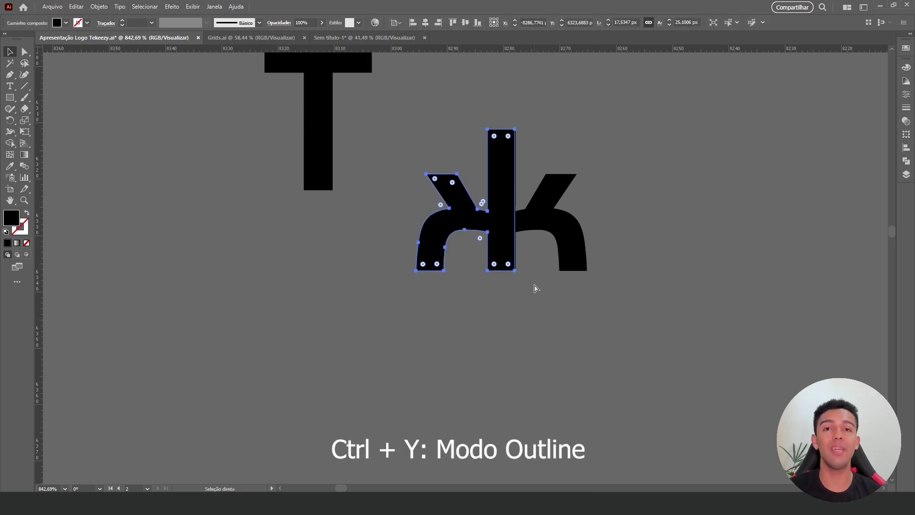
key("ctrl+y")
mouse_move(363, 326)
left_mouse_down()
mouse_move(532, 229)
mouse_move(729, 92)
left_mouse_up()
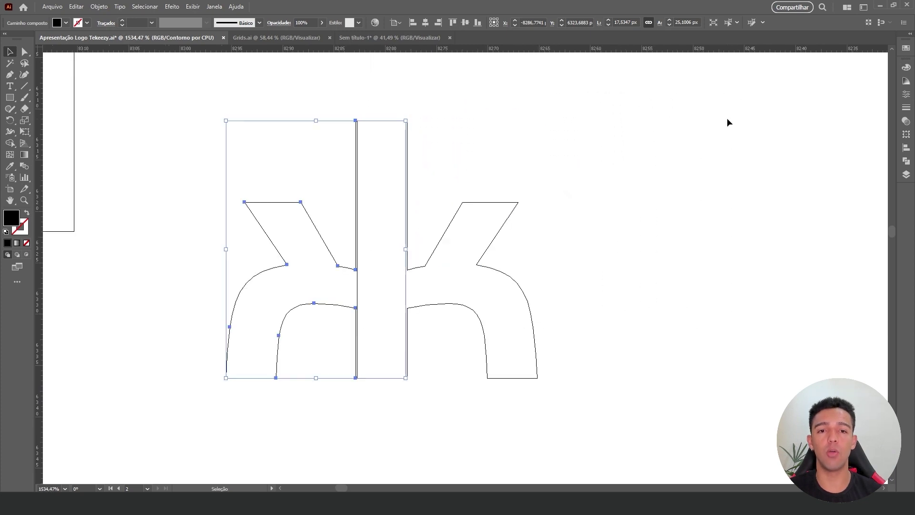
key("ctrl+minus")
key("ctrl+minus")
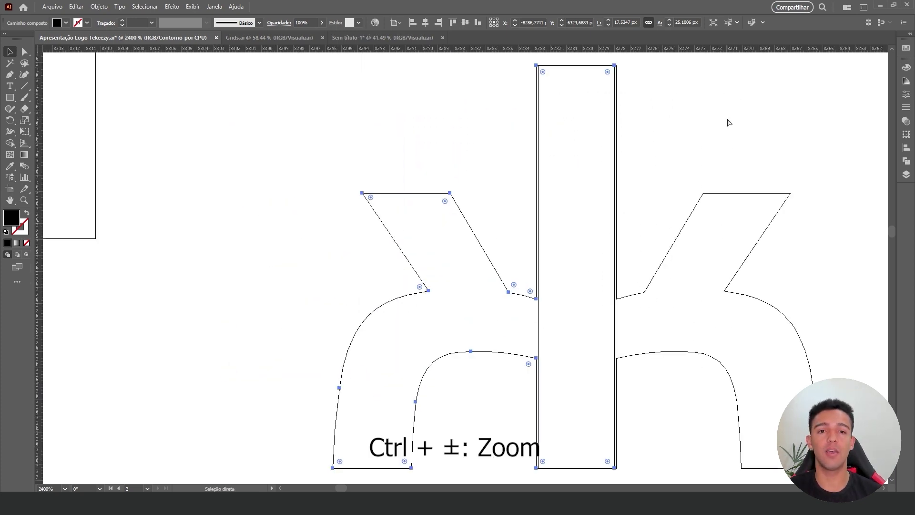
key("ctrl+plus")
key("ctrl+plus")
key("ctrl+plus")
key("ctrl+plus")
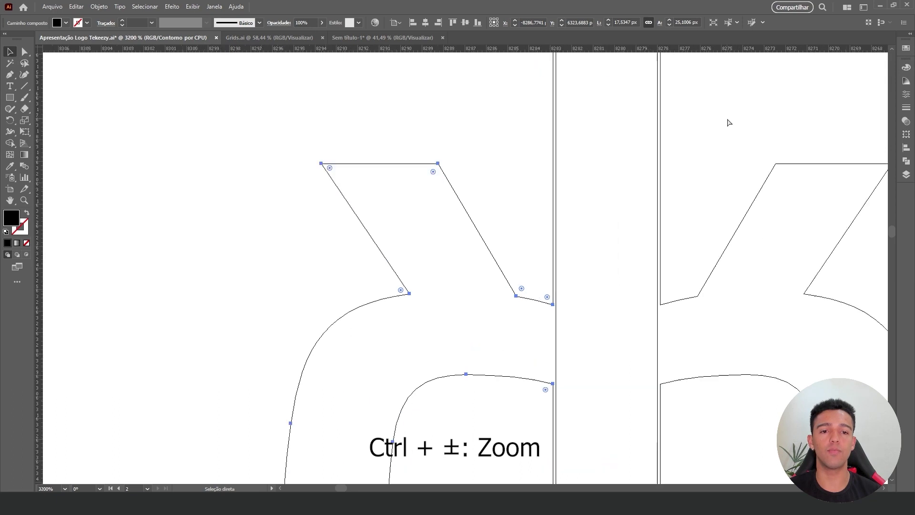
left_click_drag(675, 282, 467, 220)
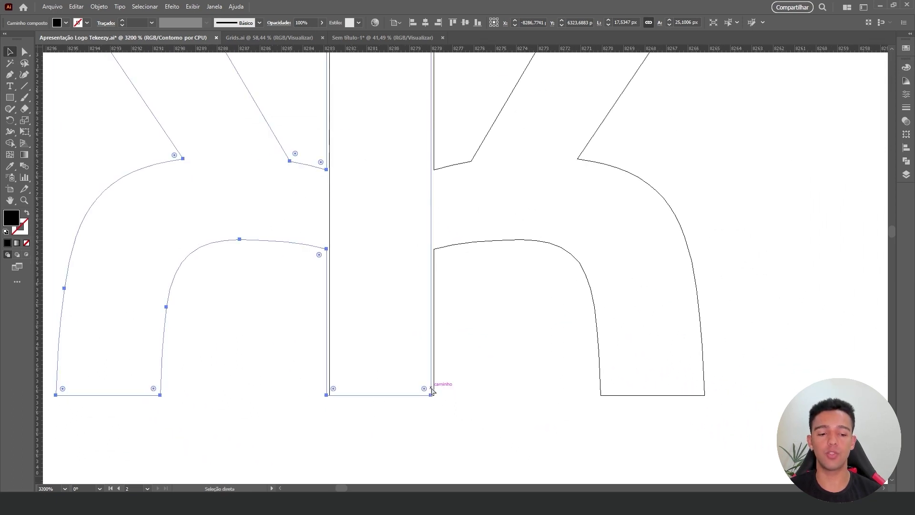
key("ctrl+plus")
scroll(655, 355, "down", 5)
left_click_drag(661, 421, 533, 131)
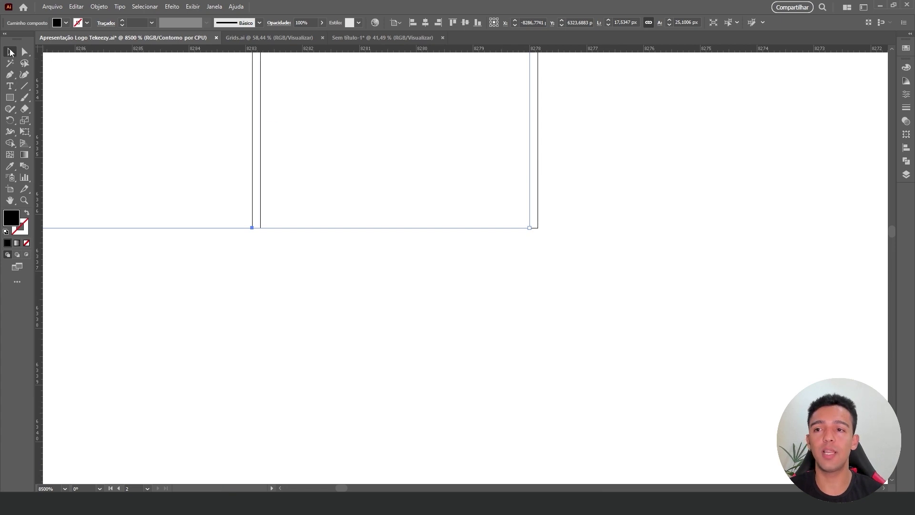
Snap the mirrored half's corner onto the stem corner and return to Preview.
left_click(11, 52)
left_click(588, 234)
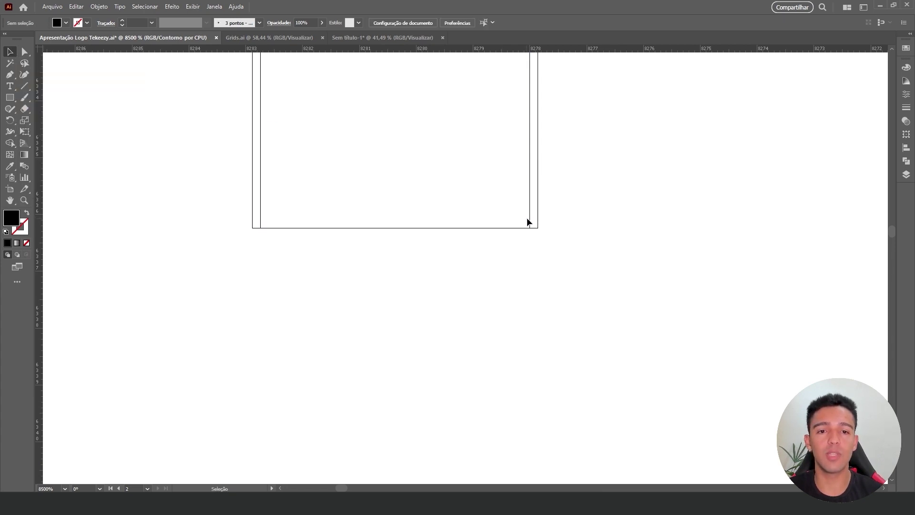
left_click_drag(528, 221, 537, 223)
left_click_drag(524, 253, 684, 159)
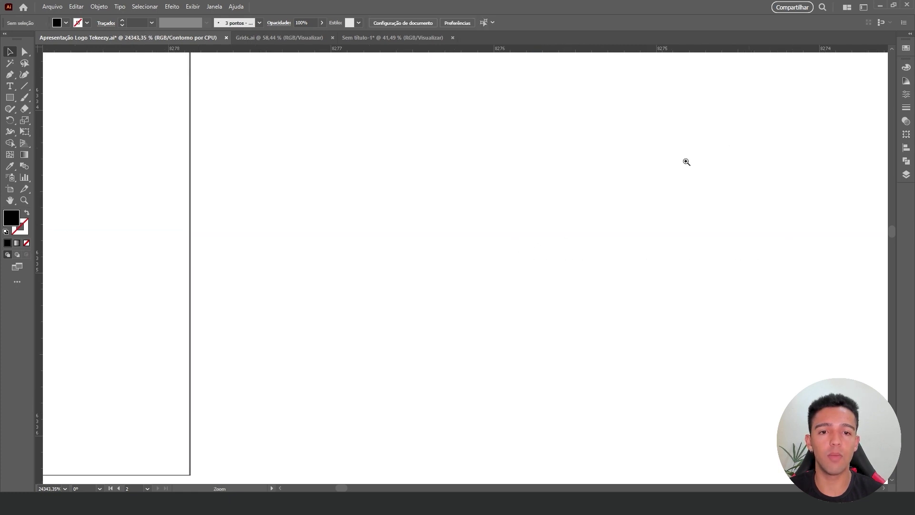
left_click_drag(434, 185, 434, 184)
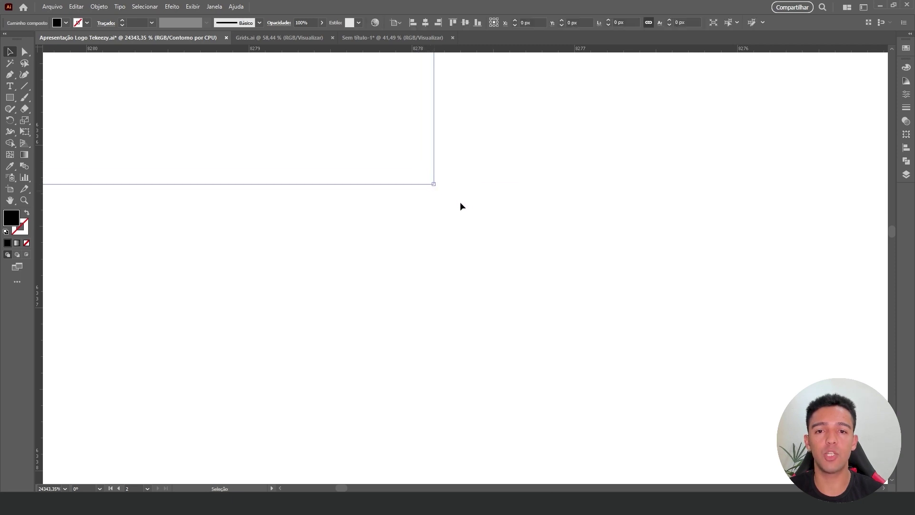
key("ctrl+y")
scroll(508, 178, "down", 3)
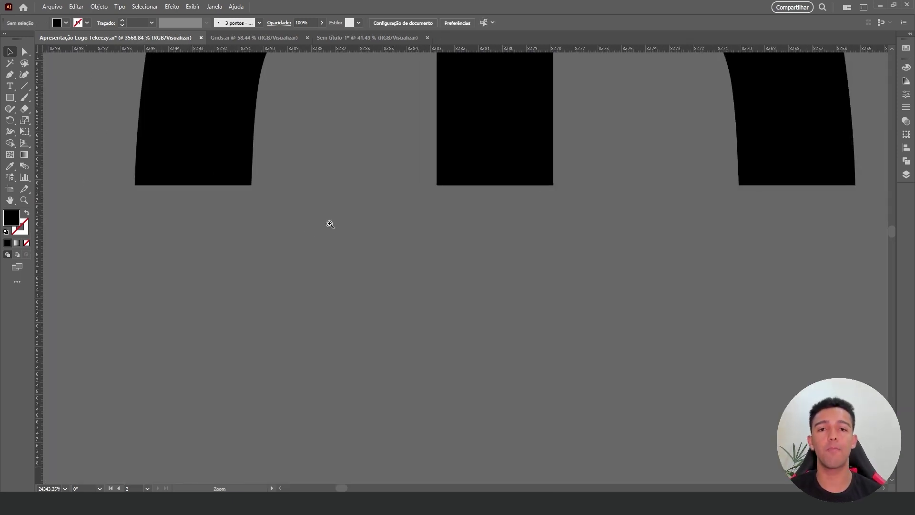
scroll(327, 222, "down", 3)
scroll(461, 255, "down", 2)
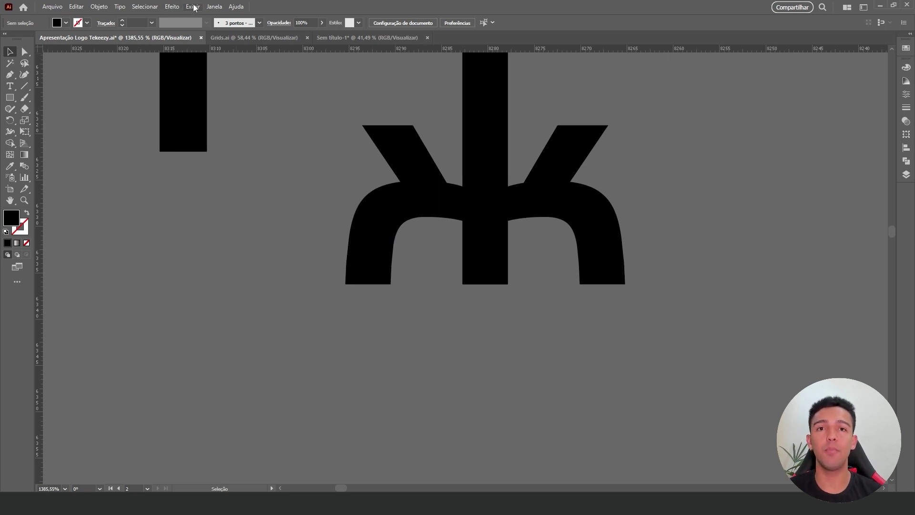
left_click(193, 6)
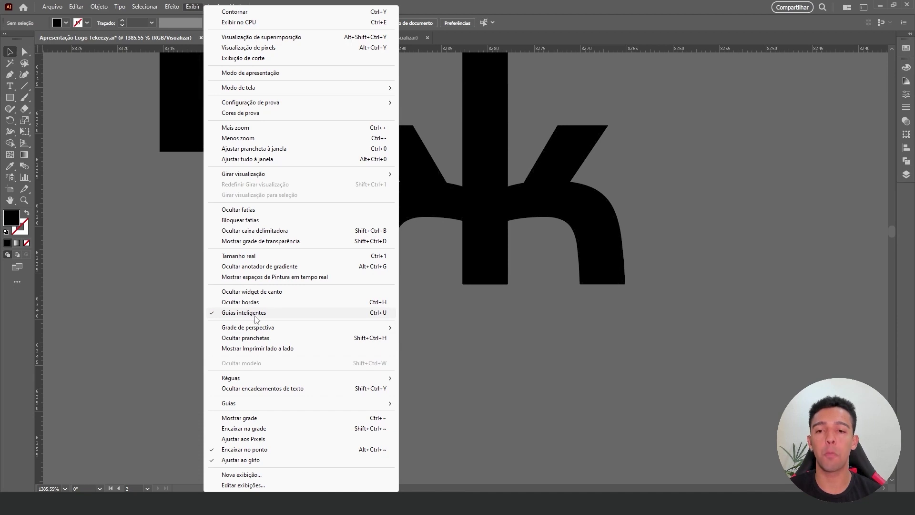
left_click(541, 335)
left_click_drag(584, 235, 628, 268)
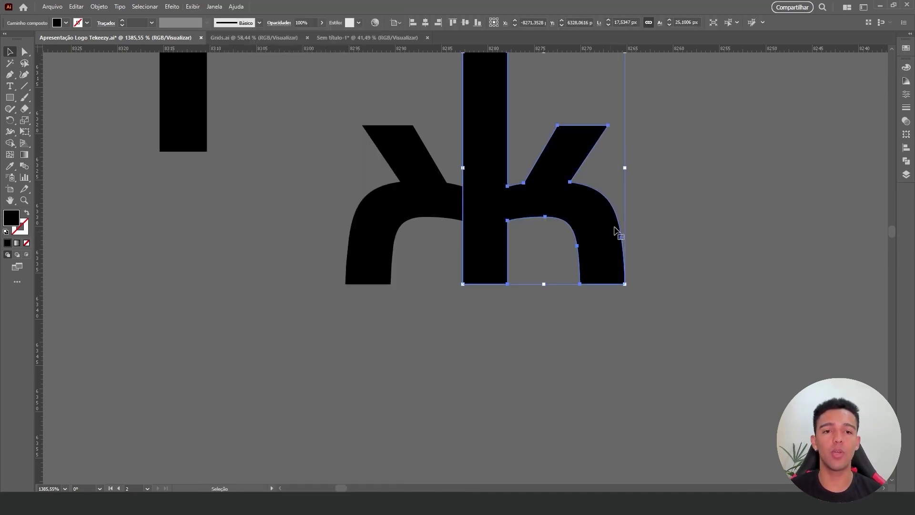
mouse_move(615, 231)
left_mouse_down()
mouse_move(624, 271)
mouse_move(551, 318)
left_mouse_up()
left_click_drag(509, 312, 555, 298)
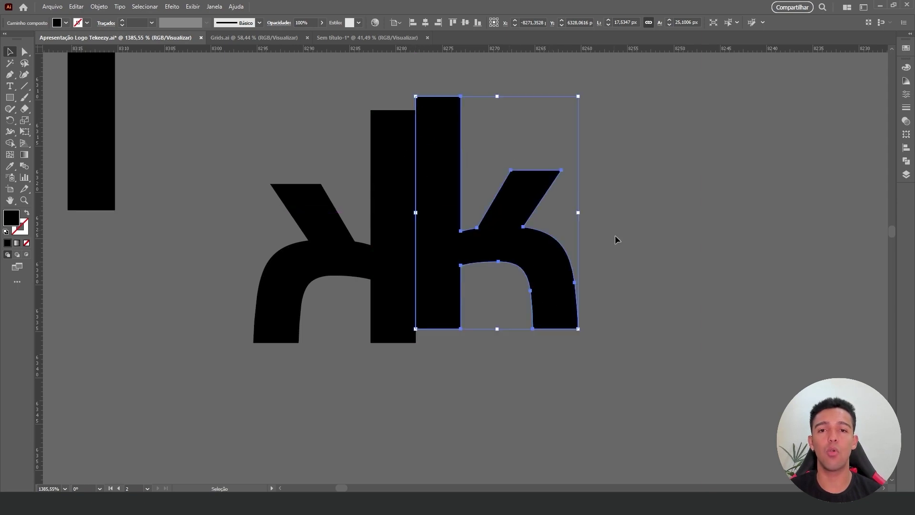
key("ctrl+z")
left_click(629, 252)
scroll(627, 249, "down", 4)
left_click_drag(571, 226, 496, 233)
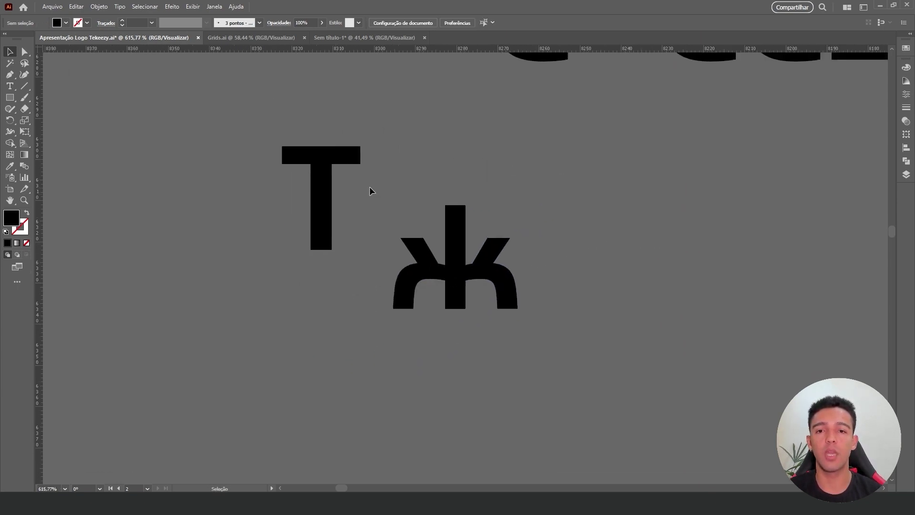
left_click(368, 152)
scroll(305, 148, "up", 2)
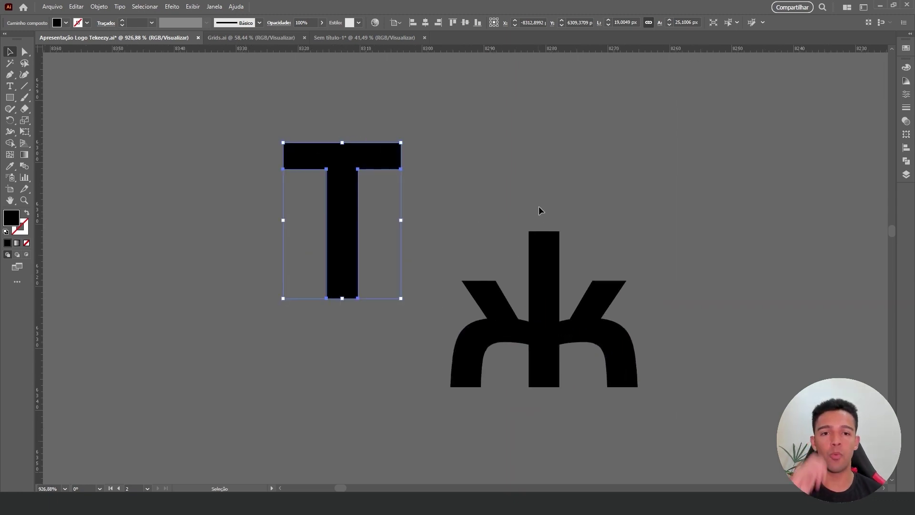
left_click(438, 211)
left_click_drag(350, 266, 554, 377)
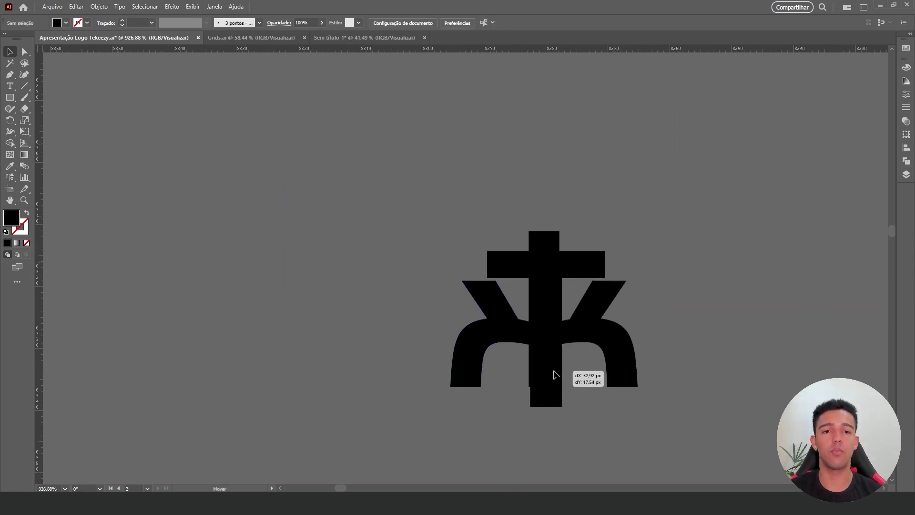
key("ctrl+z")
key("ctrl+z")
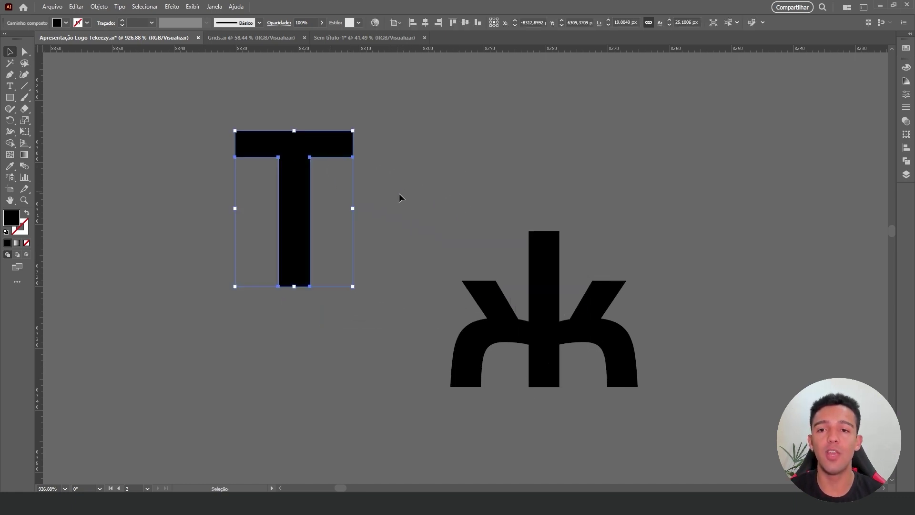
Draw a black rectangle below the T and nudge it up to overlap it.
left_click(400, 198)
left_click(339, 142)
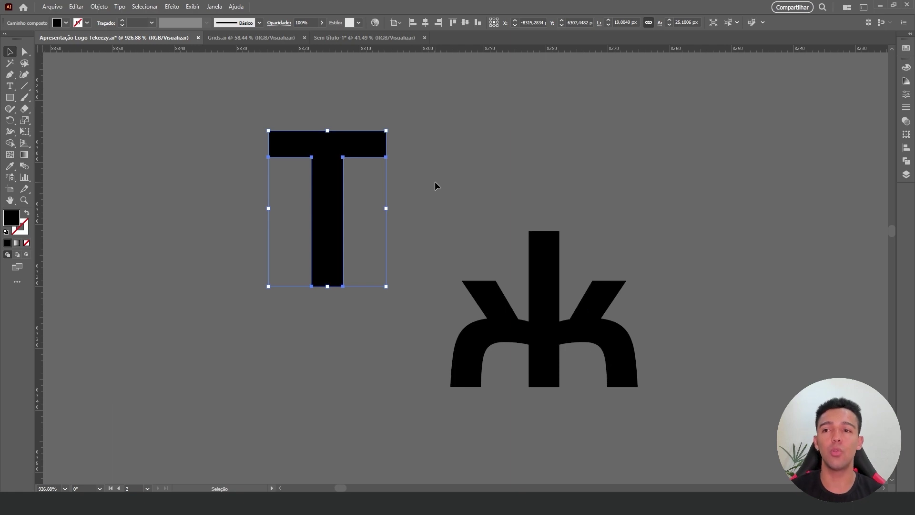
left_click(9, 99)
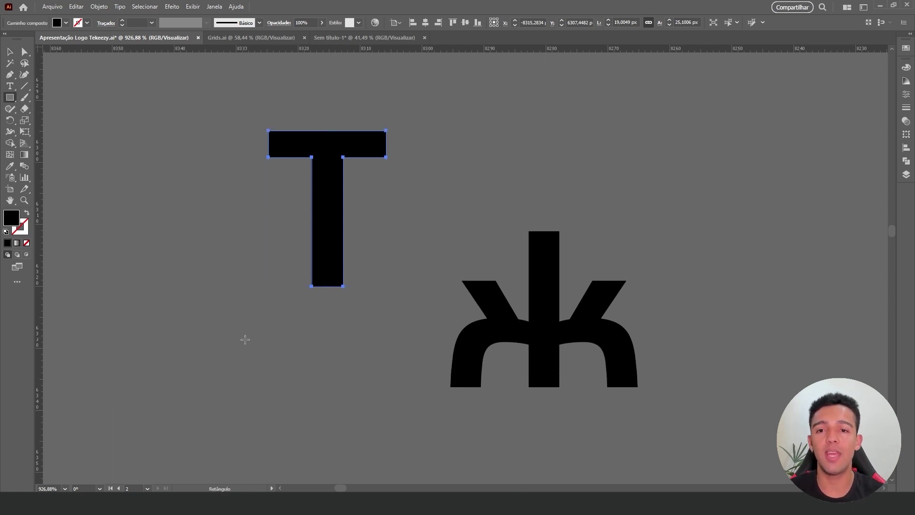
left_click_drag(246, 340, 403, 170)
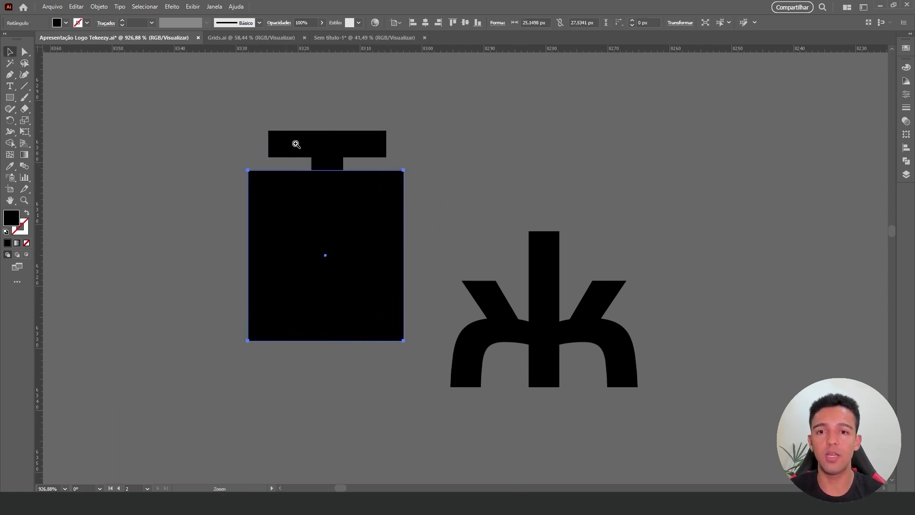
left_click_drag(296, 144, 517, 122)
left_click_drag(577, 353, 564, 292)
scroll(509, 266, "down", 5)
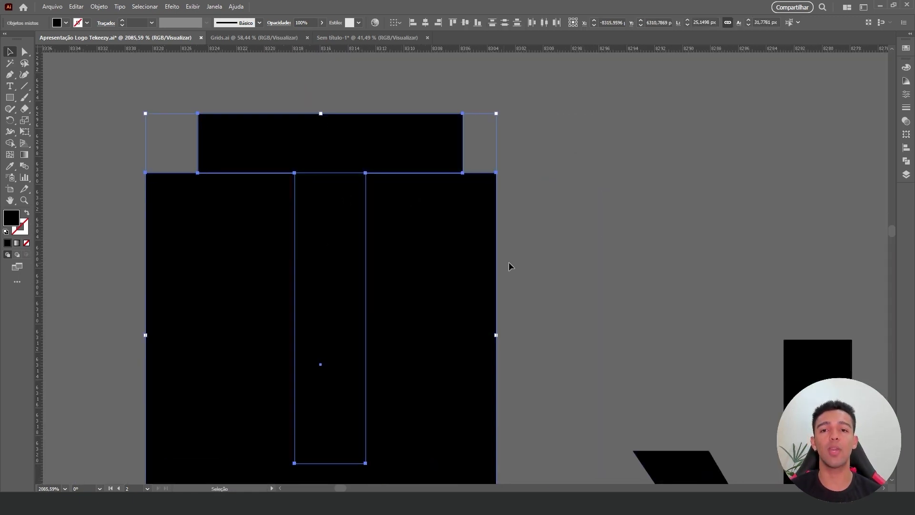
scroll(508, 266, "down", 3)
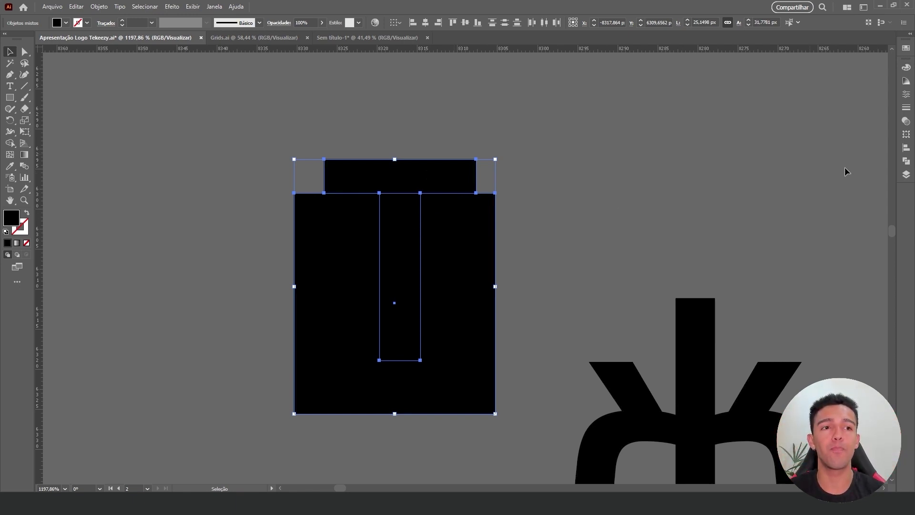
Bring up the Pathfinder panel and try Minus Front and Unite, undoing both.
left_click(908, 162)
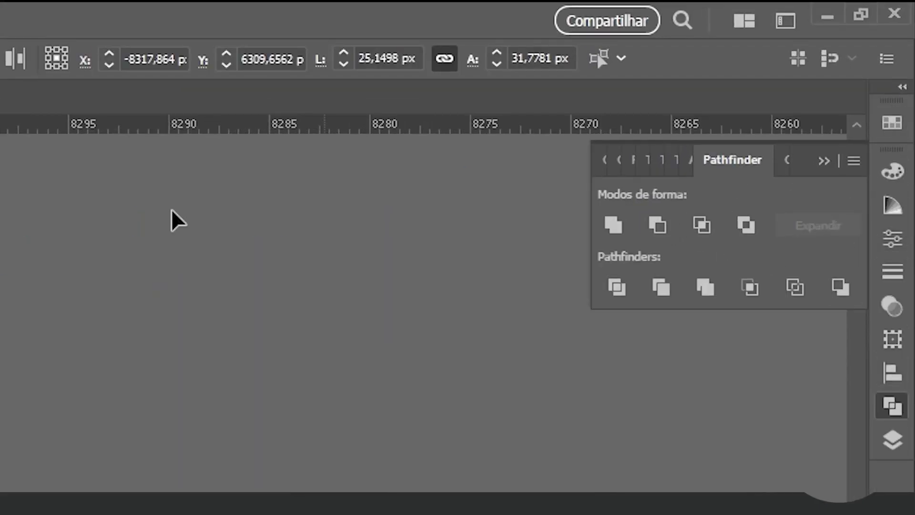
left_click(309, 11)
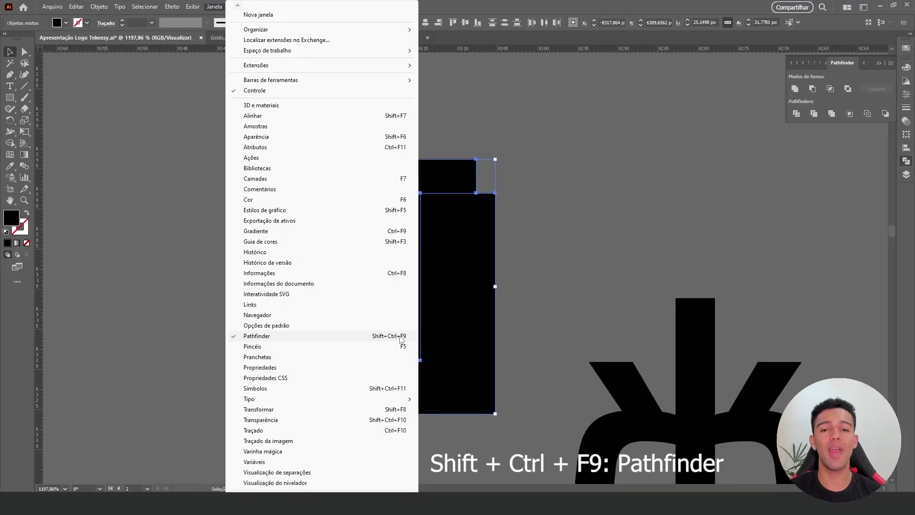
left_click(820, 94)
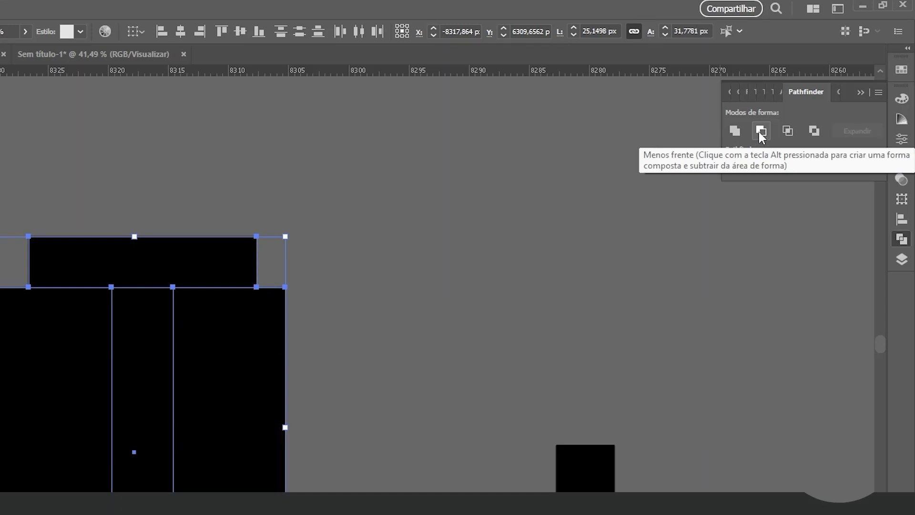
left_click(761, 132)
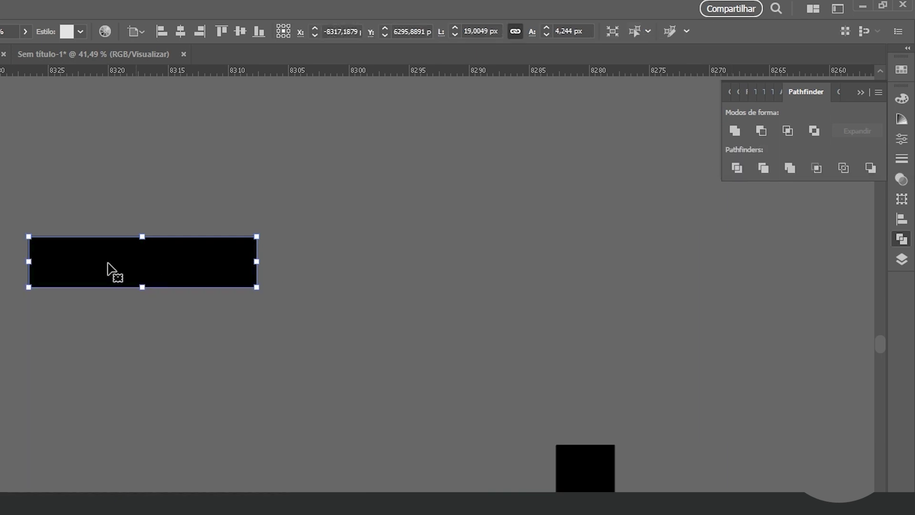
key("ctrl+z")
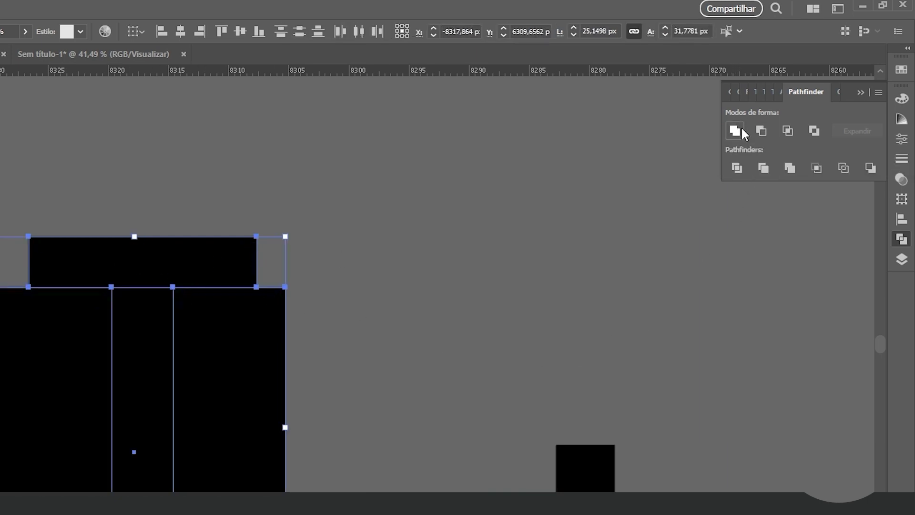
left_click(735, 131)
left_click_drag(202, 387, 346, 284)
key("ctrl+z")
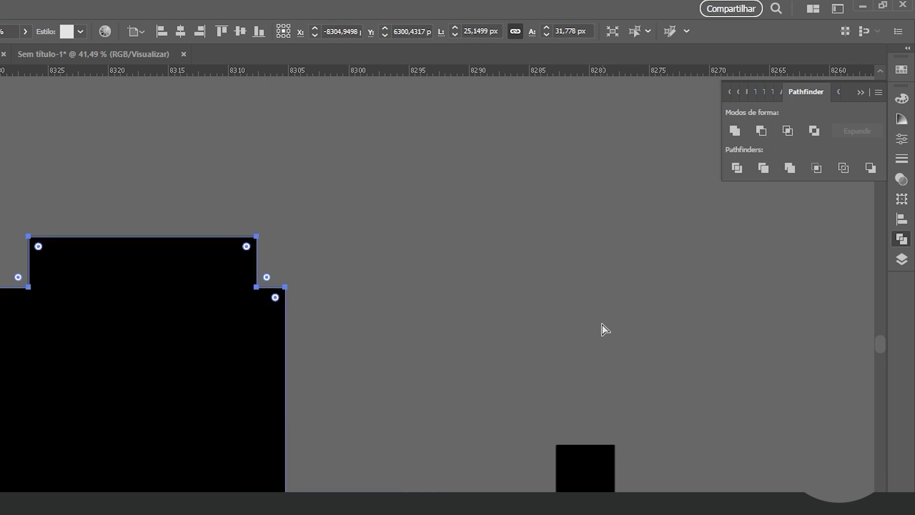
key("ctrl+z")
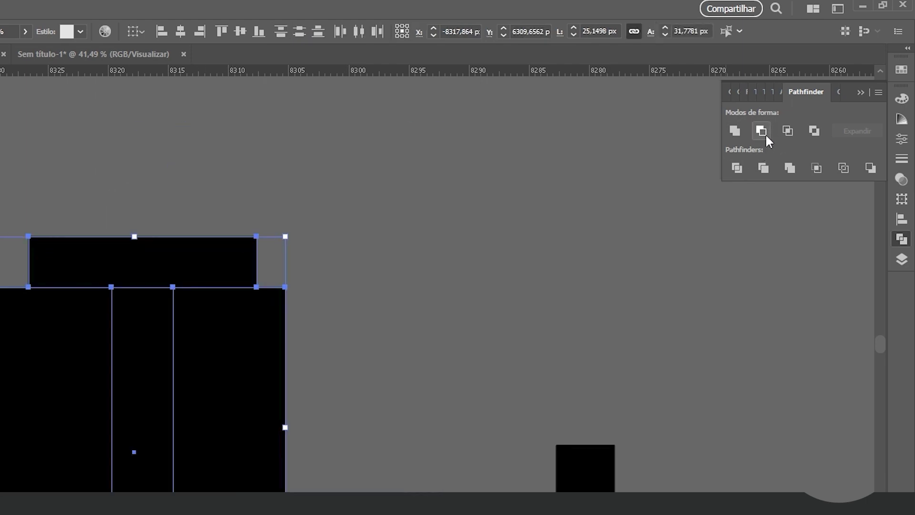
Divide the shapes, delete the side pieces and stem, and move the top bar onto the stem.
left_click(737, 168)
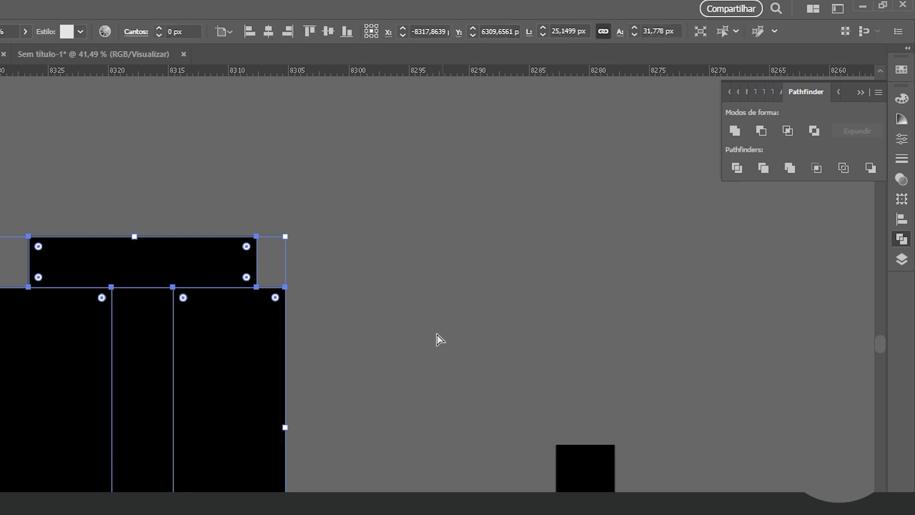
left_click(327, 313)
left_click(241, 358)
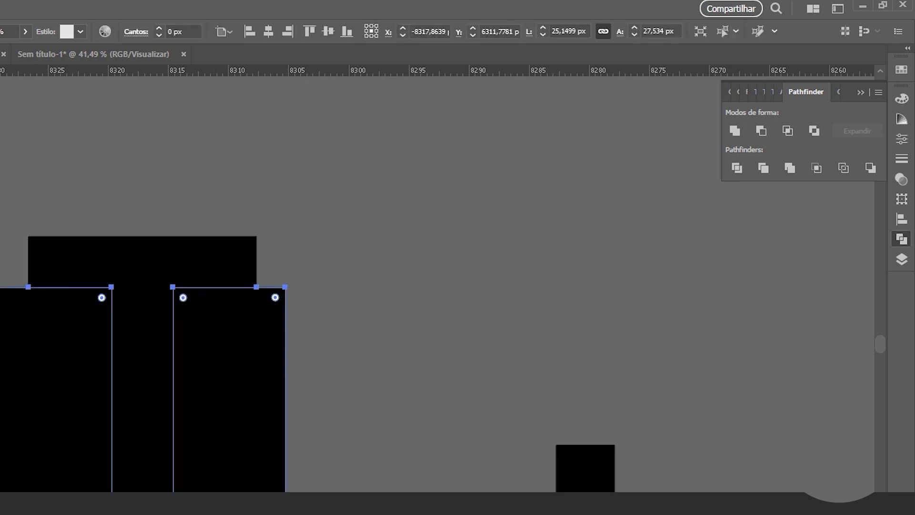
key("Delete")
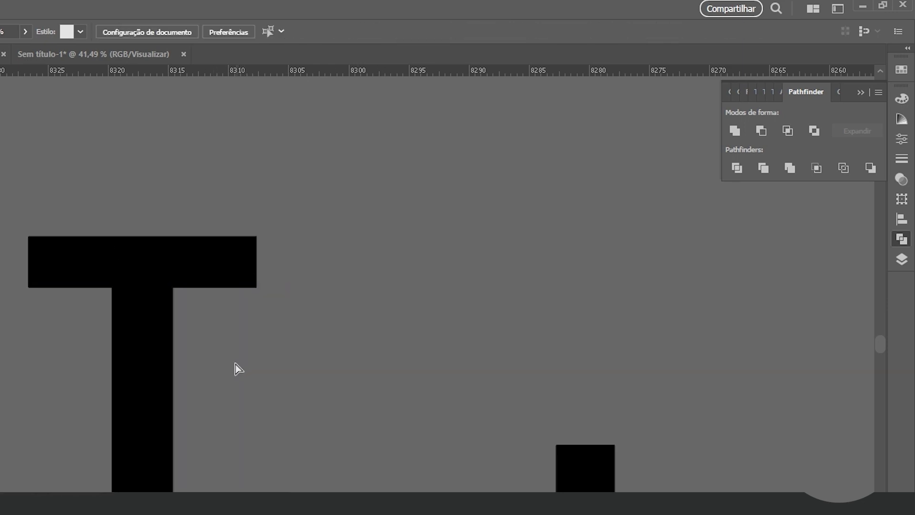
left_click(157, 370)
key("Delete")
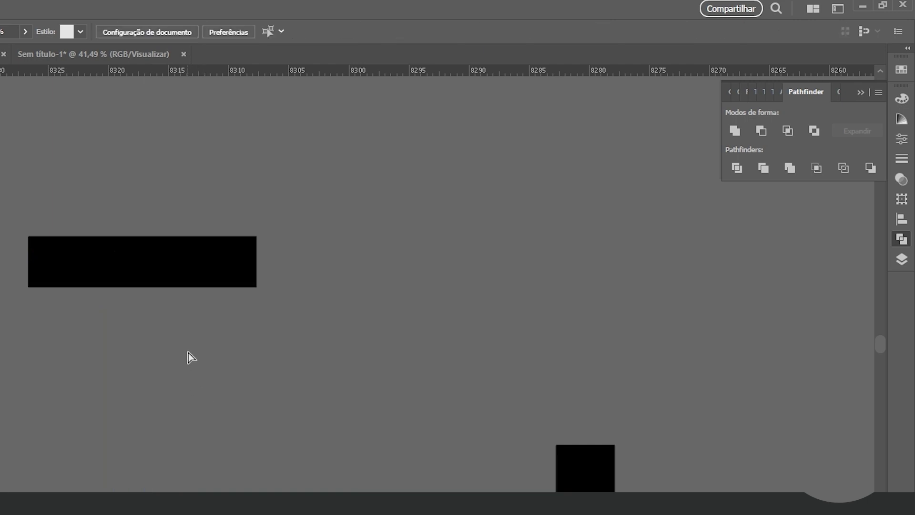
mouse_move(373, 331)
left_mouse_down()
mouse_move(553, 245)
mouse_move(528, 218)
left_mouse_up()
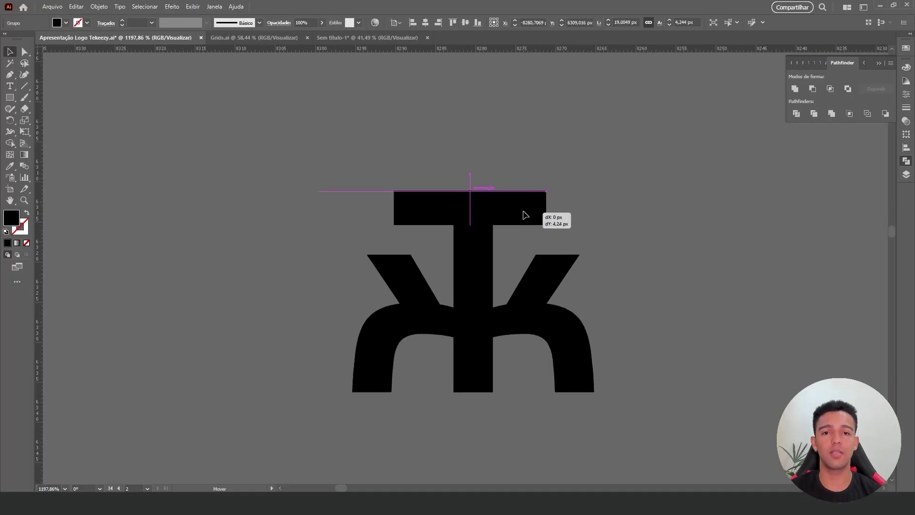
Position the top bar and right k piece on the stem, then group all pieces.
left_click_drag(527, 219, 523, 216)
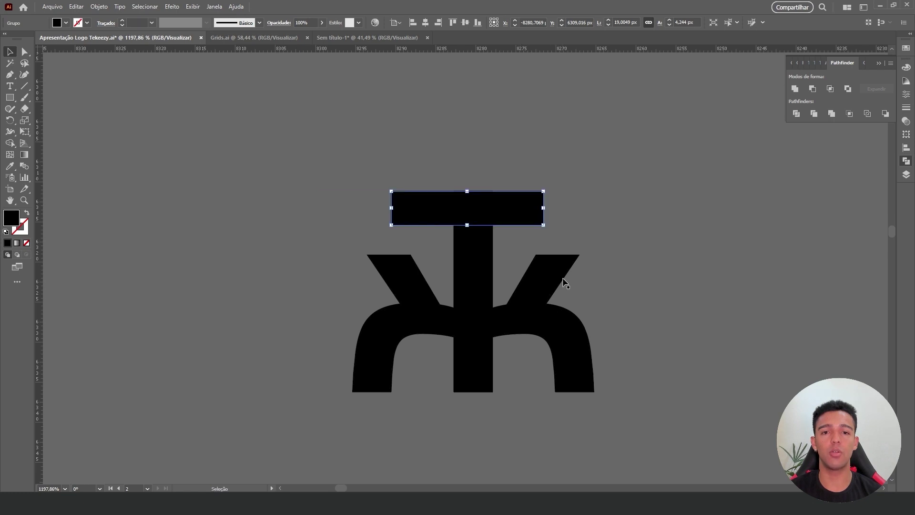
mouse_move(554, 296)
left_mouse_down()
mouse_move(628, 314)
mouse_move(599, 311)
left_mouse_up()
left_click(376, 329)
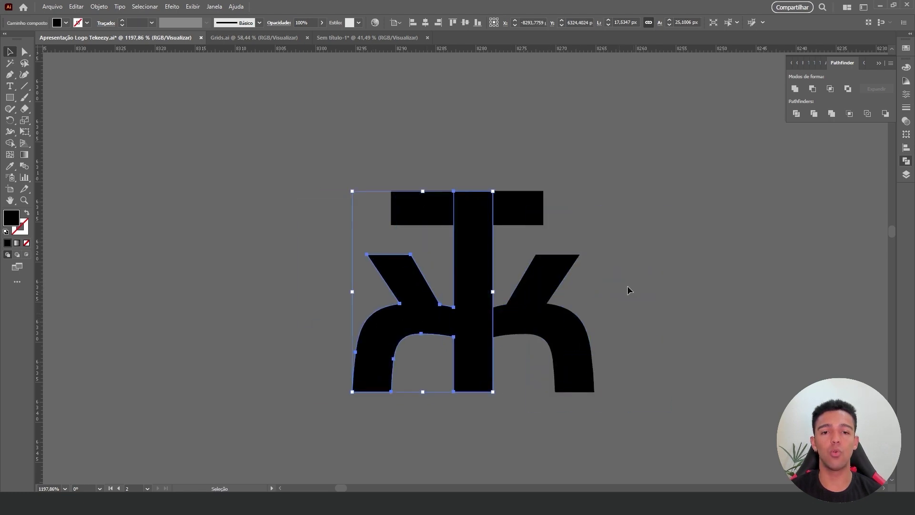
key("ctrl+a")
left_click(638, 271)
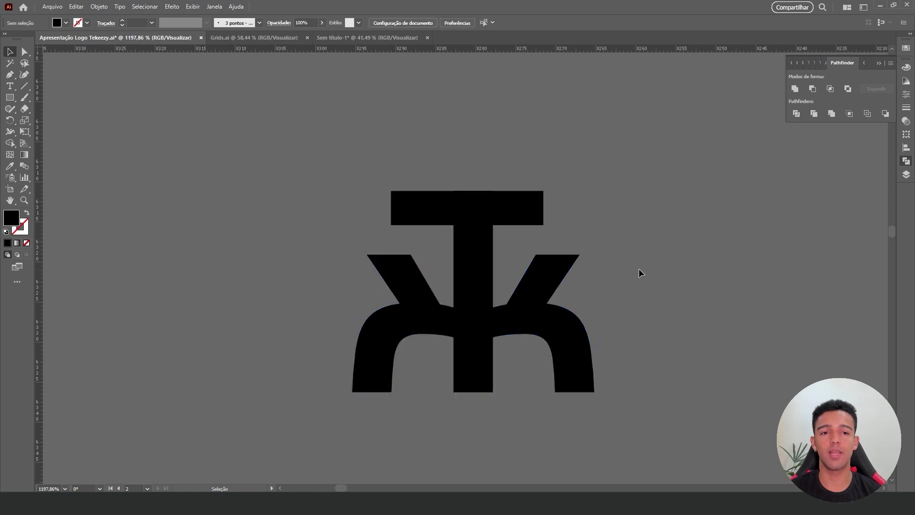
key("ctrl+a")
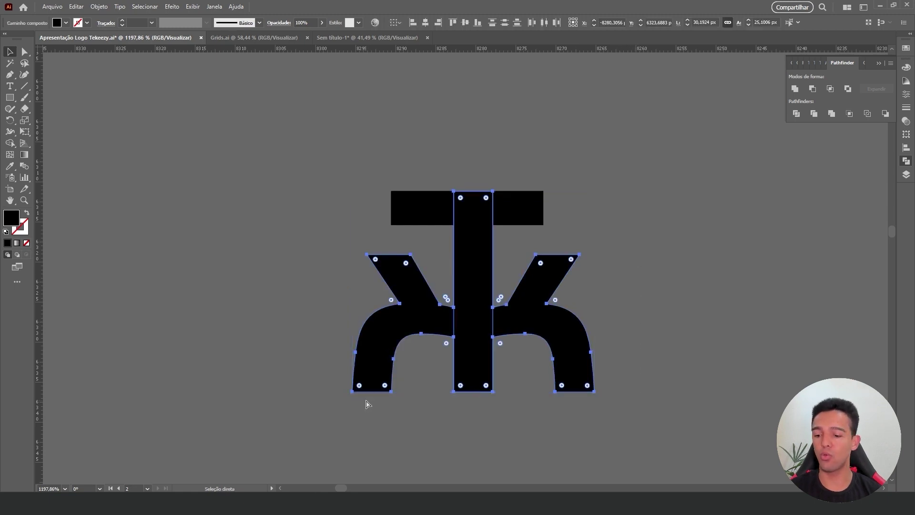
key("ctrl+g")
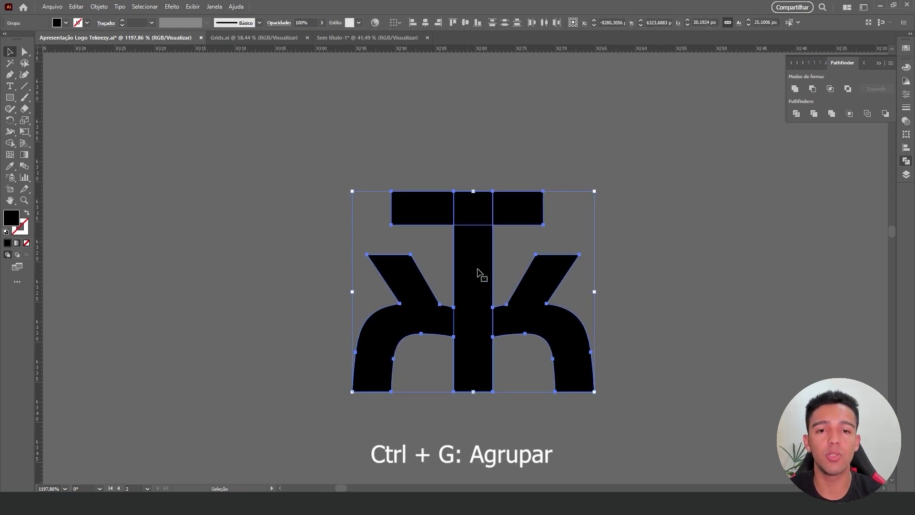
Centre the top bar horizontally and align its top with the stem, then reposition the mark.
left_click_drag(527, 214, 572, 224)
left_click(409, 307)
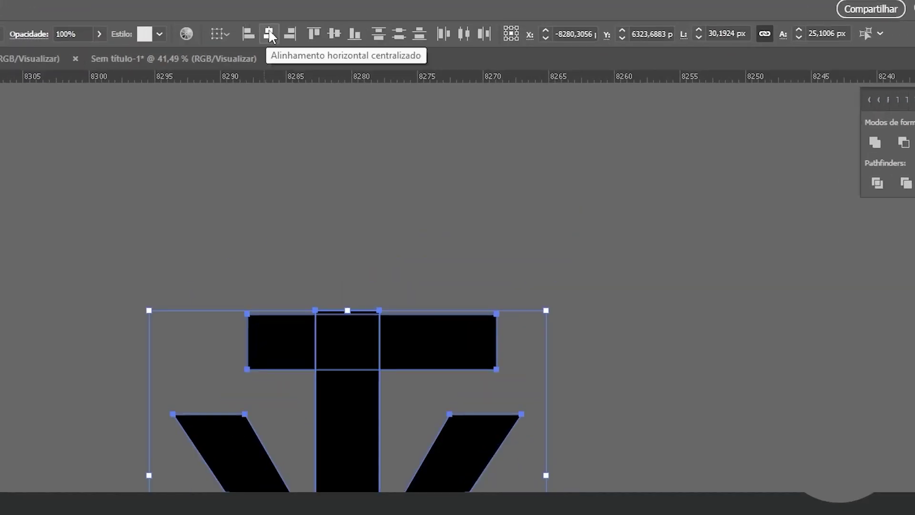
left_click(269, 38)
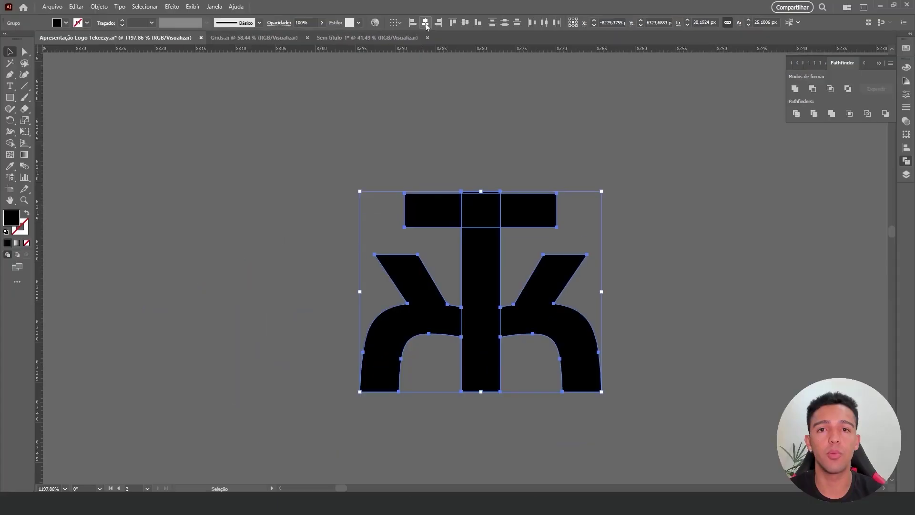
scroll(511, 185, "up", 5)
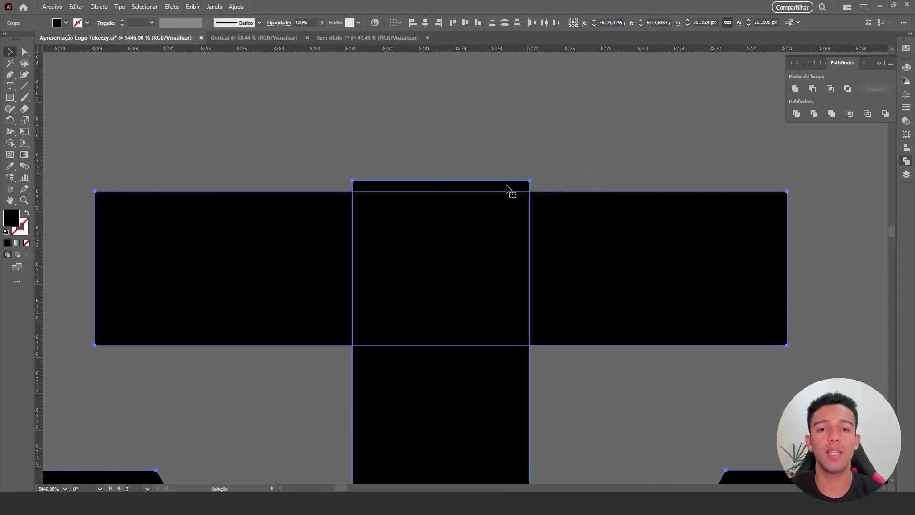
left_click(455, 23)
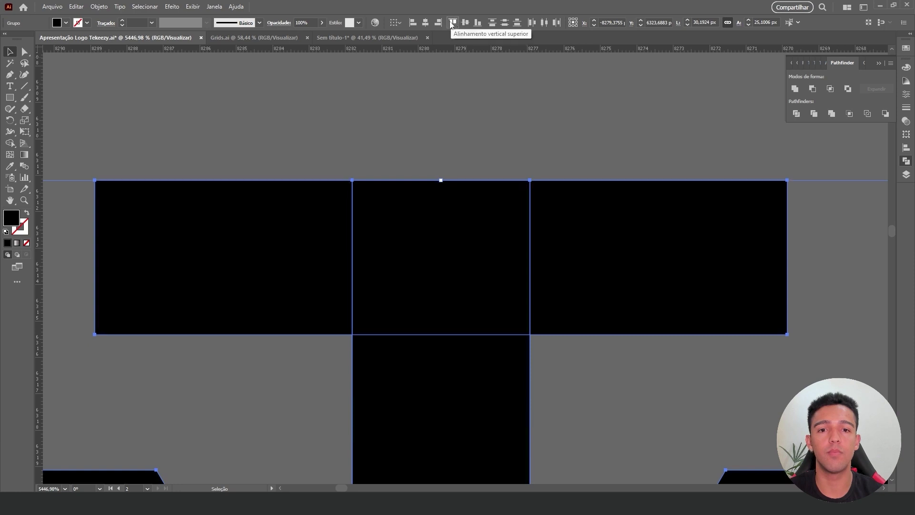
scroll(527, 159, "down", 6)
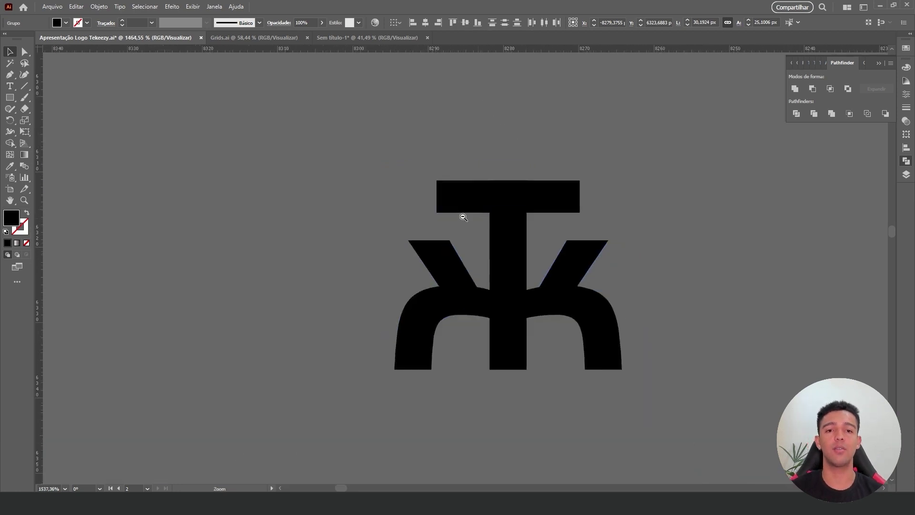
left_click(644, 298)
left_click_drag(558, 272, 473, 250)
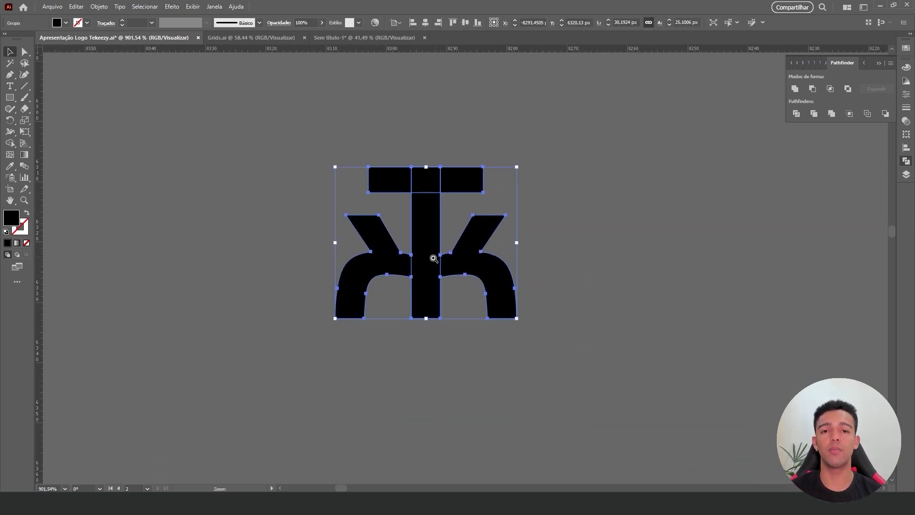
scroll(429, 241, "down", 2)
scroll(579, 286, "down", 3)
Move the black logo aside and bring the pixel-style T-k variants into view.
left_click_drag(451, 325, 496, 206)
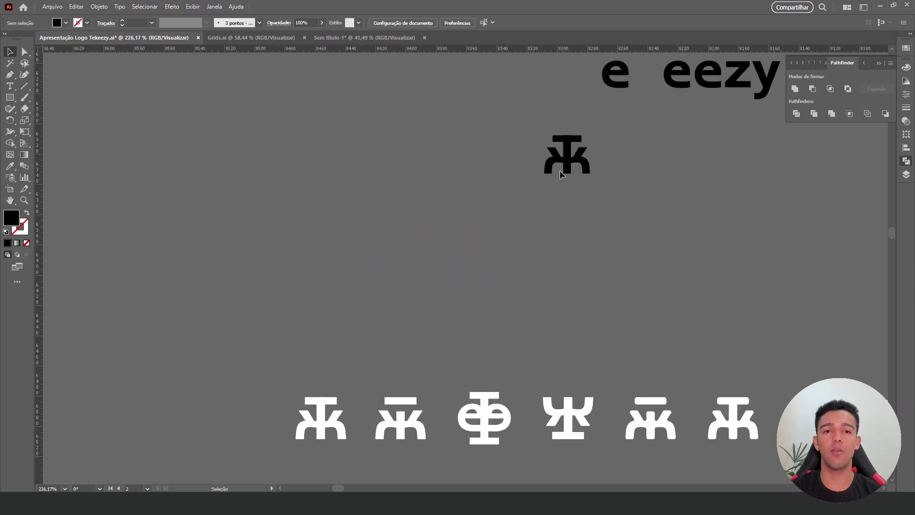
left_click_drag(577, 155, 426, 329)
scroll(381, 253, "up", 2)
scroll(381, 252, "up", 2)
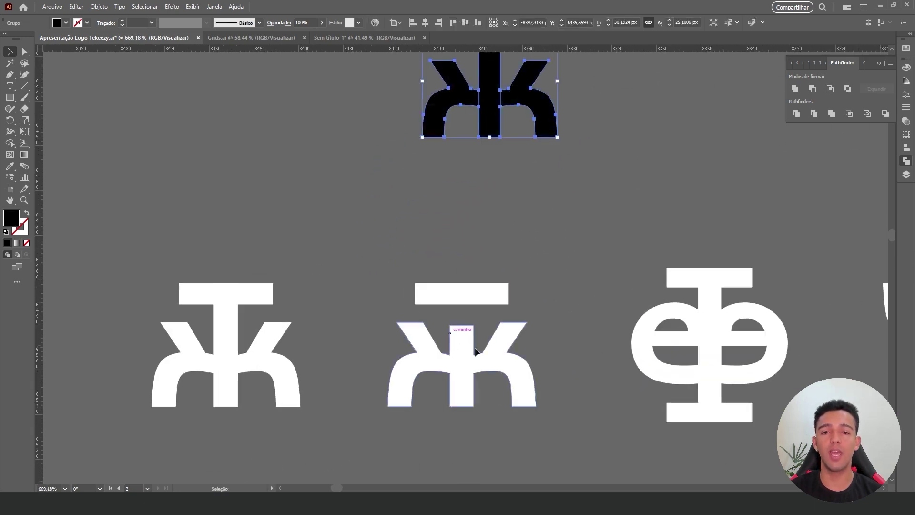
left_click(567, 215)
left_click_drag(562, 210, 377, 162)
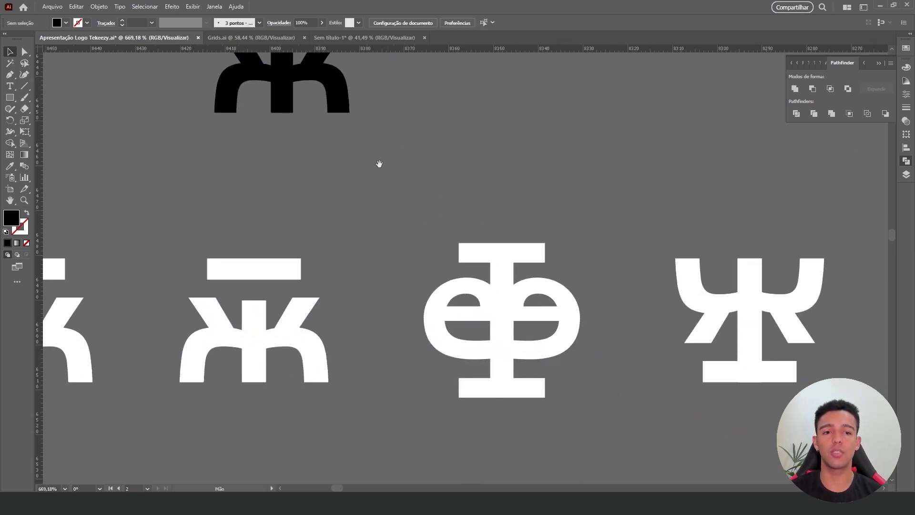
left_click_drag(705, 293, 505, 241)
scroll(505, 241, "down", 5)
left_click_drag(615, 337, 615, 194)
scroll(614, 194, "up", 3)
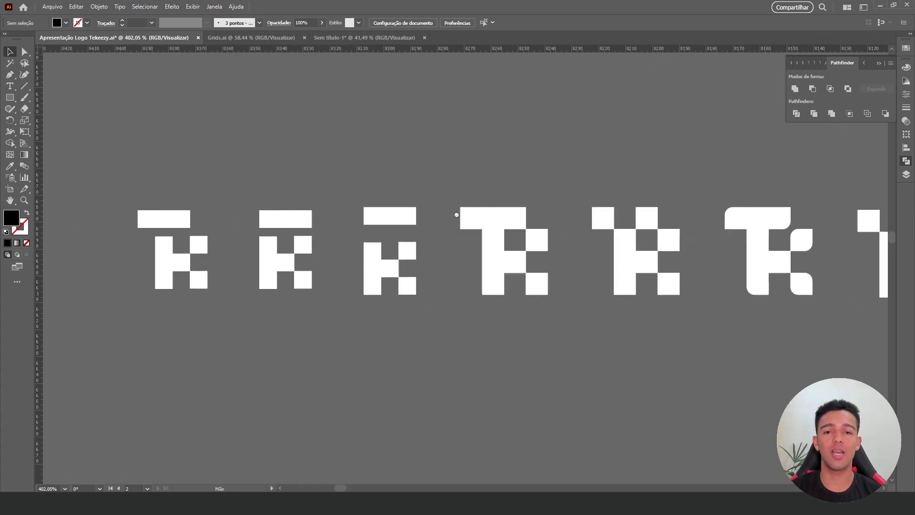
left_click_drag(646, 289, 456, 267)
scroll(282, 244, "up", 3)
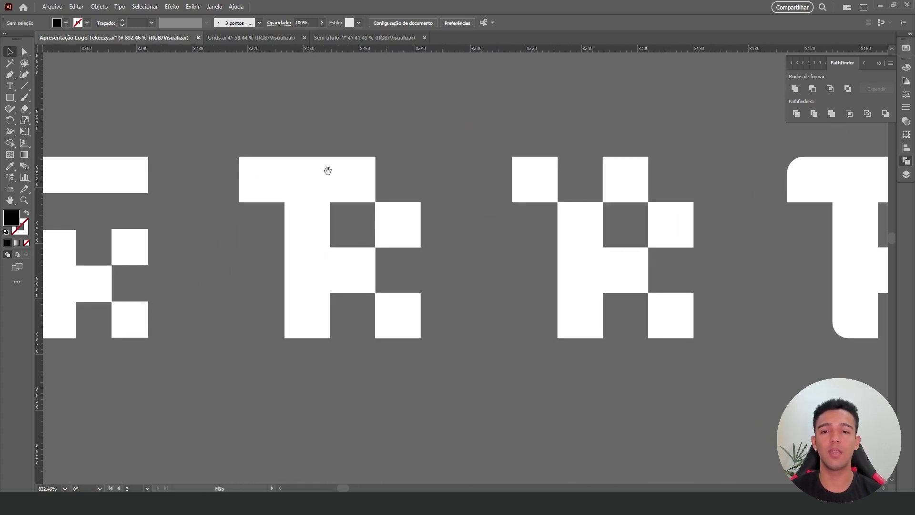
left_click_drag(633, 249, 364, 234)
scroll(363, 234, "down", 3)
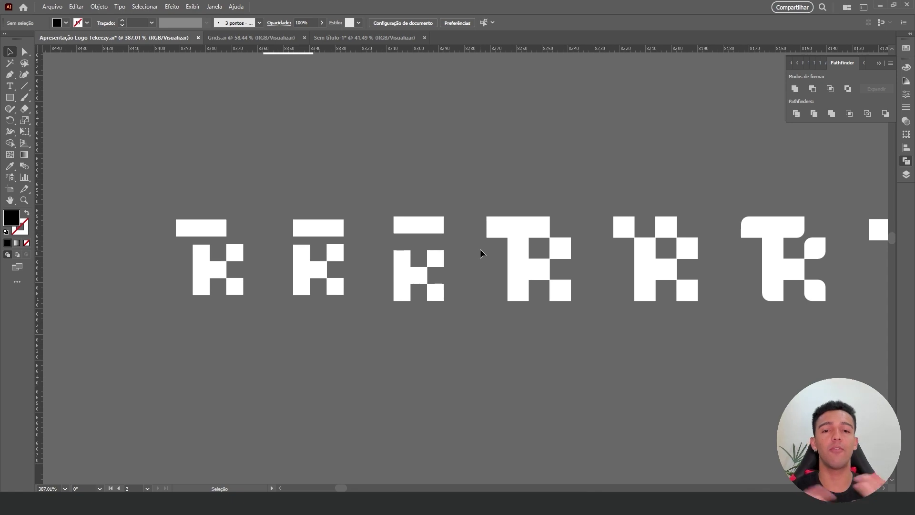
Select the square-built fourth T-k variant and zoom in closely on it.
left_click(570, 297)
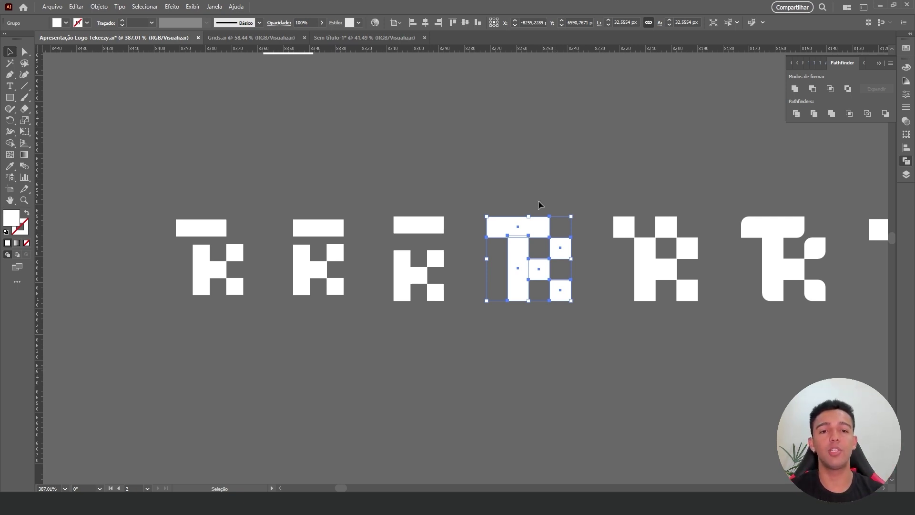
left_click(590, 153)
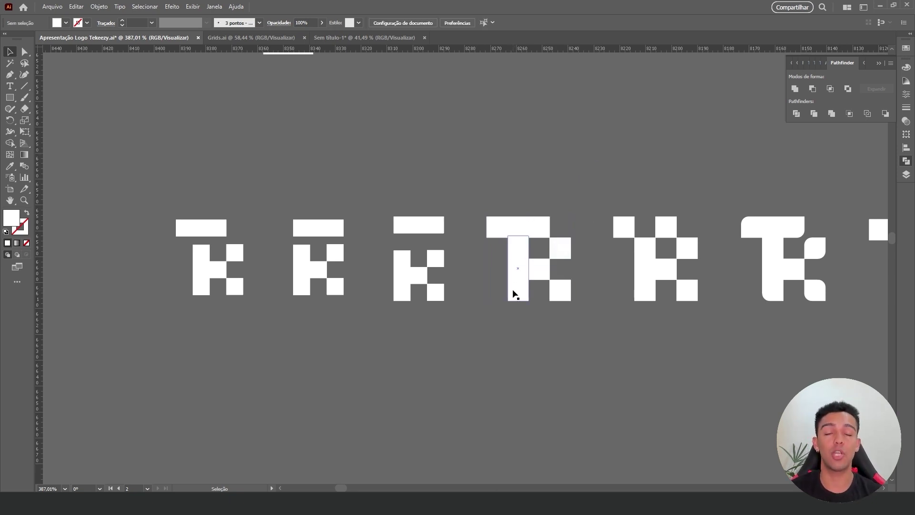
scroll(543, 371, "down", 1)
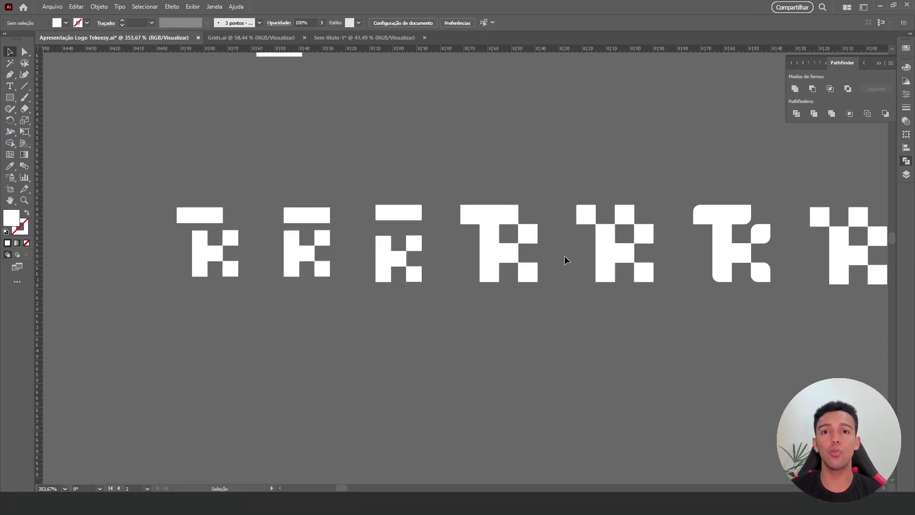
left_click(464, 295)
left_click_drag(524, 289, 617, 262)
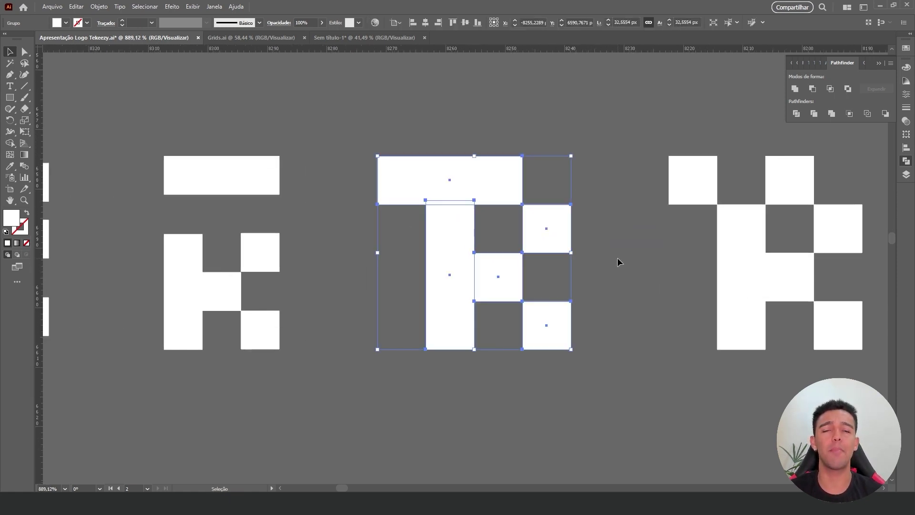
Search 'logo quebra cabeça' in a new Chrome tab and browse the Imagens results.
left_click(488, 453)
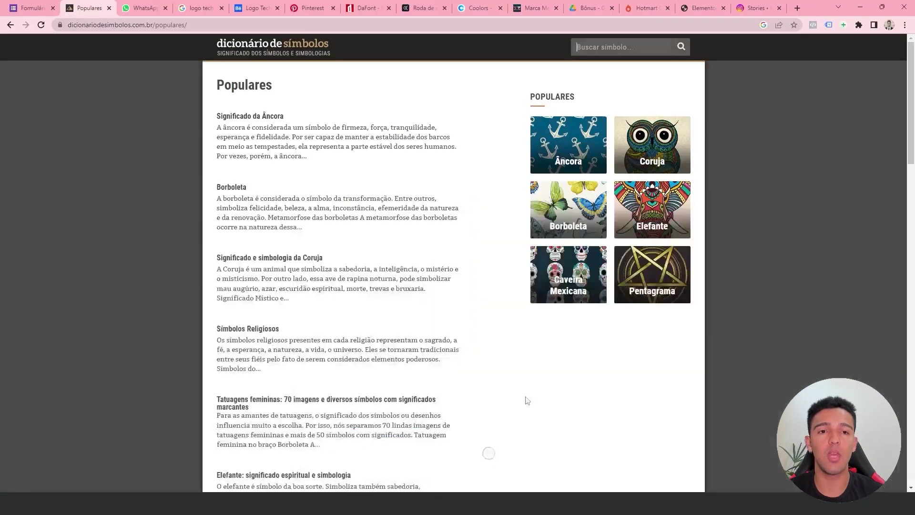
left_click(796, 8)
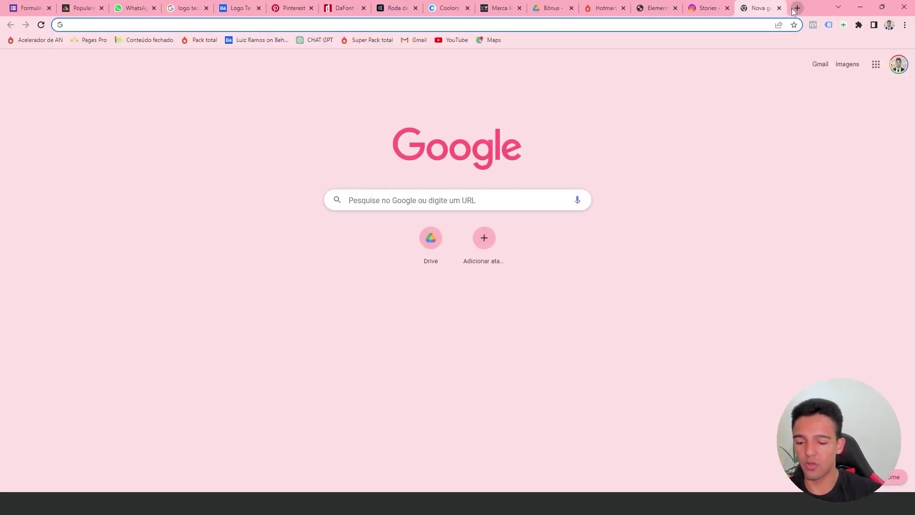
type("logo qu")
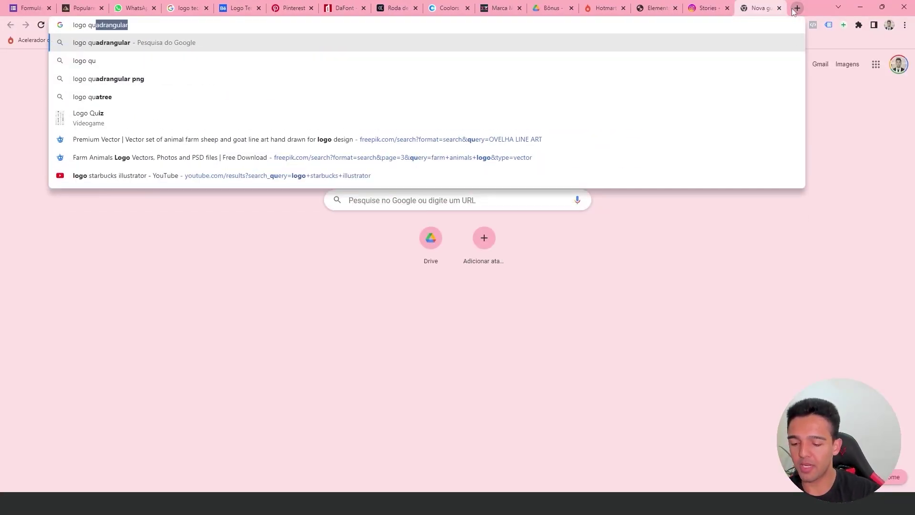
type("ebra cabeça")
key("Return")
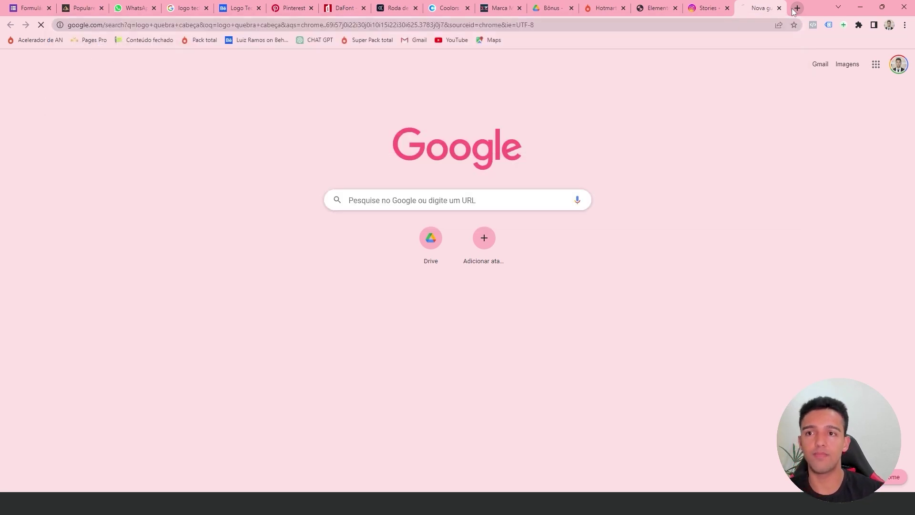
left_click(200, 126)
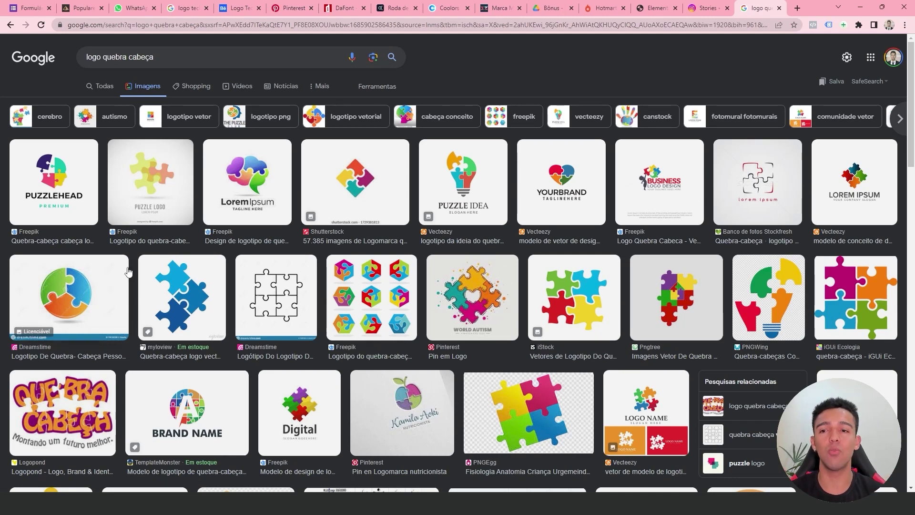
scroll(428, 295, "down", 1)
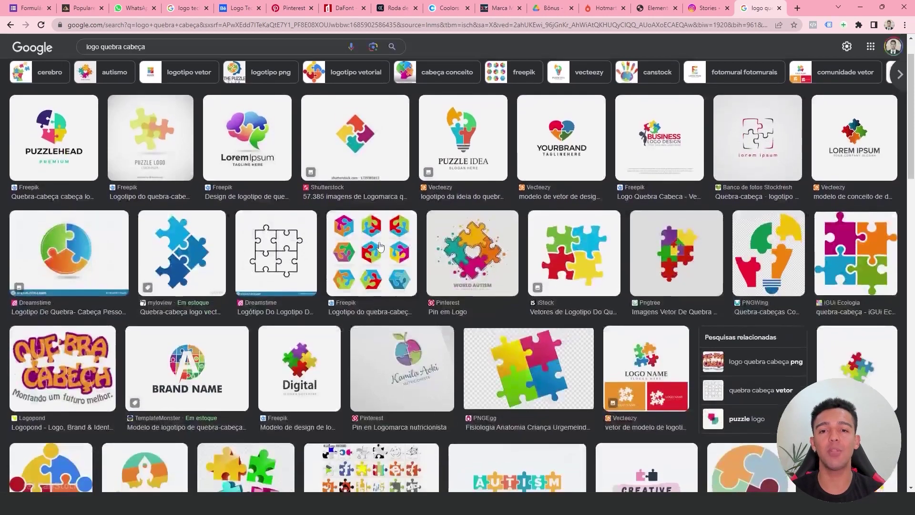
scroll(525, 352, "up", 1)
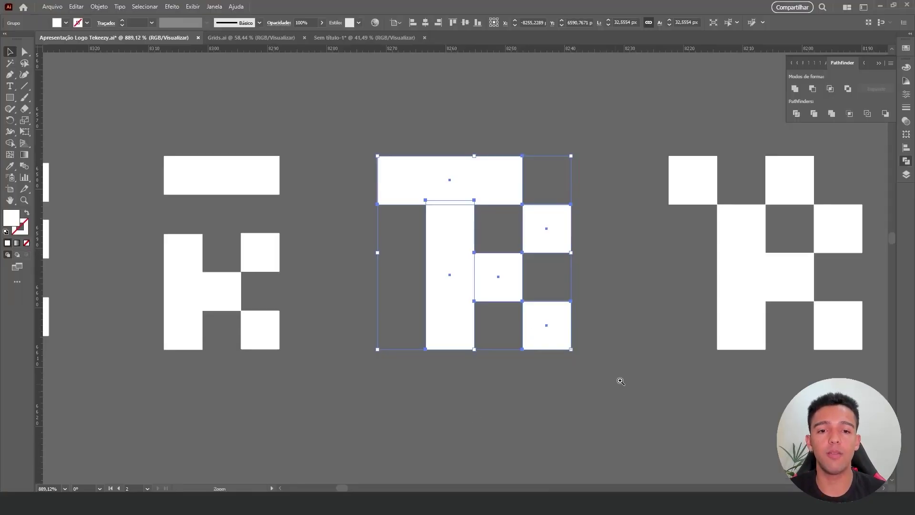
Return to the Tekeezy logo document and zoom out to see the row of T-k variants.
left_click(618, 378, "alt")
left_click(609, 341, "alt")
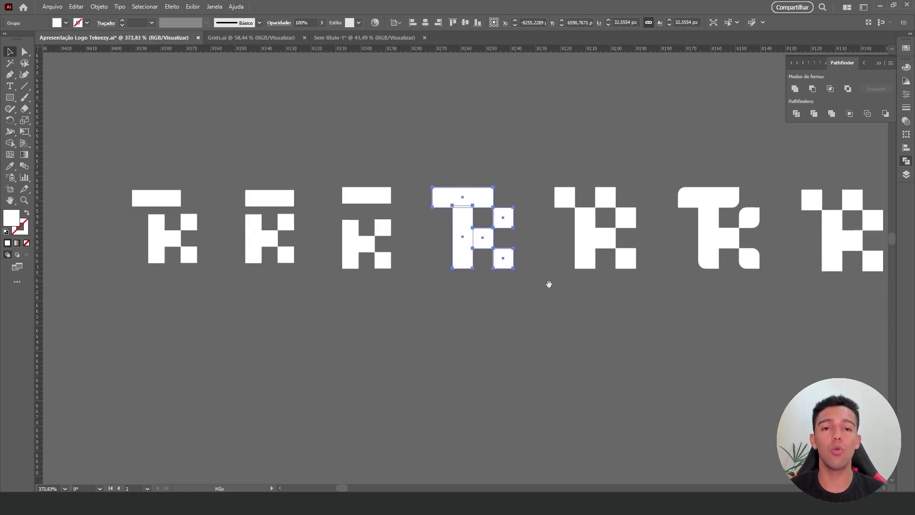
scroll(591, 333, "down", 3)
scroll(612, 310, "down", 1)
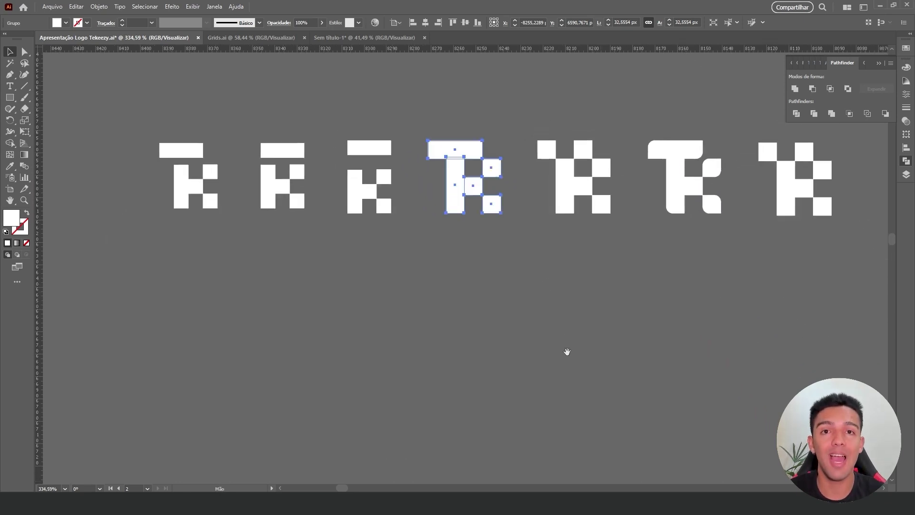
scroll(590, 367, "down", 2)
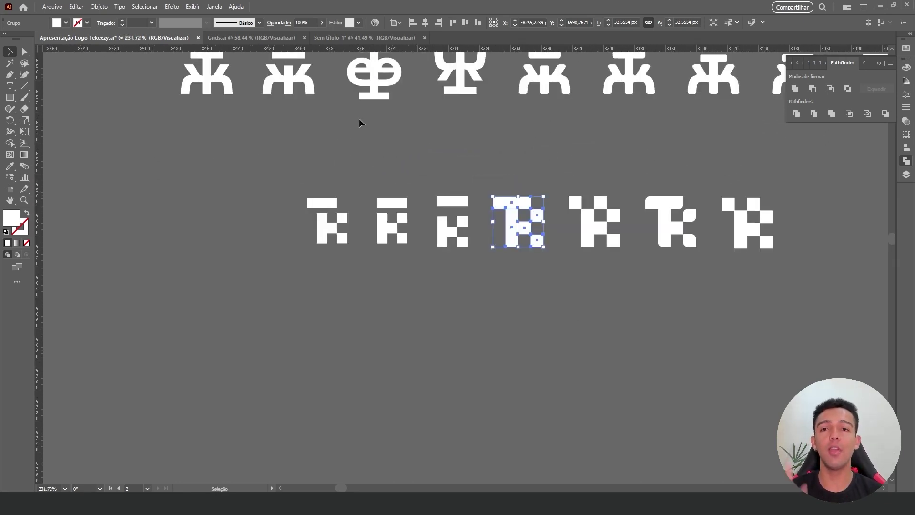
In Grids.ai, close the Pathfinder panel and bring the 10×10 T+H grid into view.
left_click(286, 40)
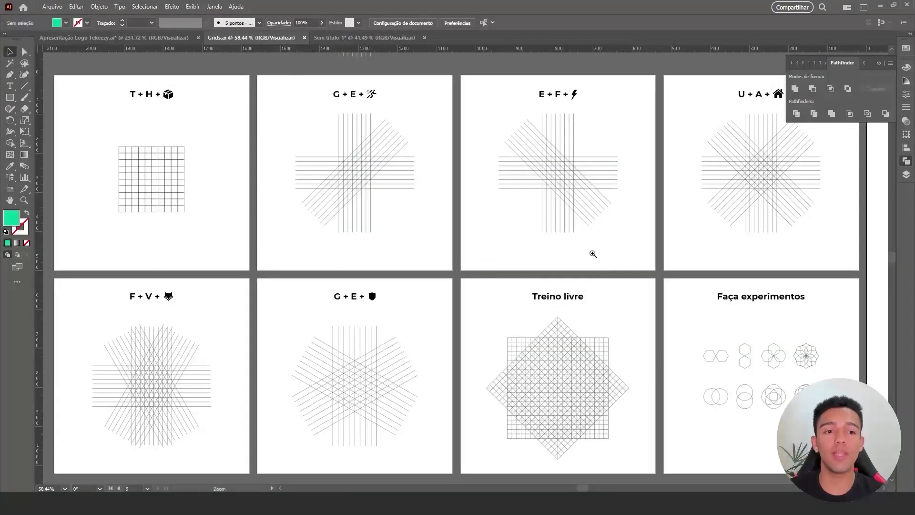
left_click(880, 63)
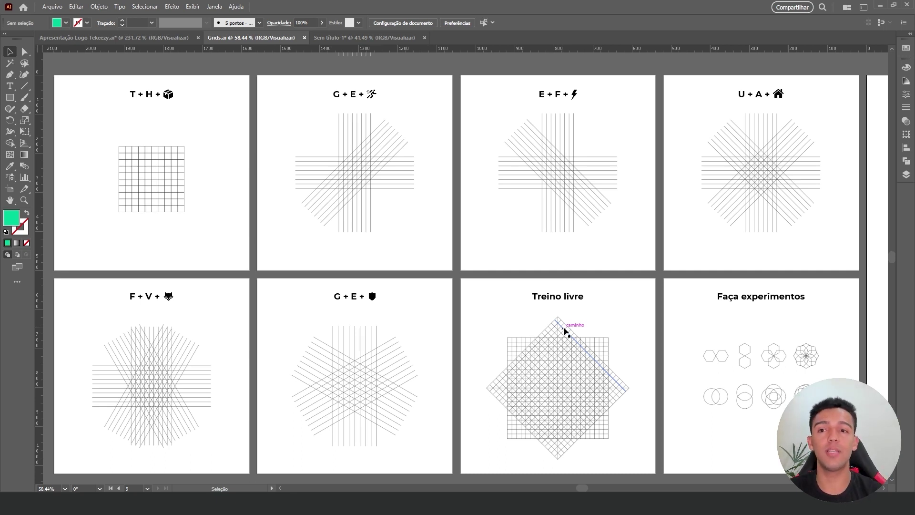
scroll(439, 173, "left", 5)
scroll(429, 167, "up", 6)
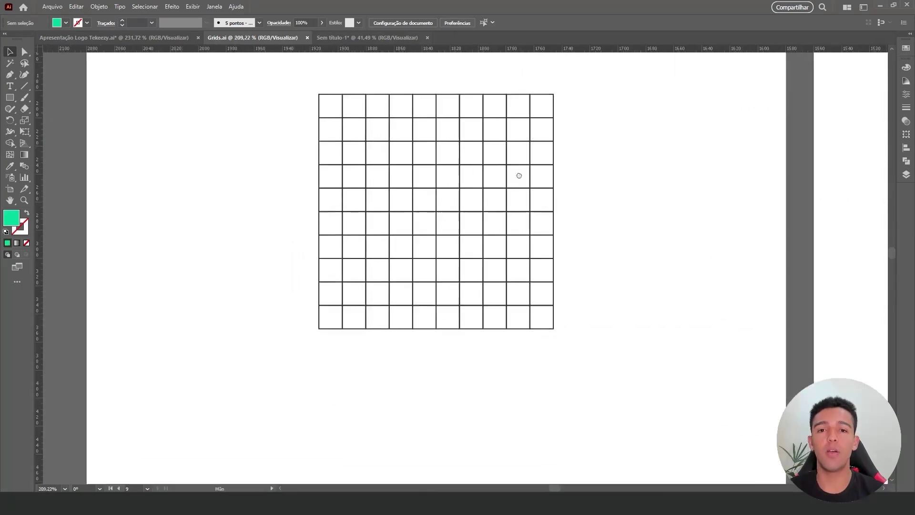
left_click_drag(519, 175, 509, 238)
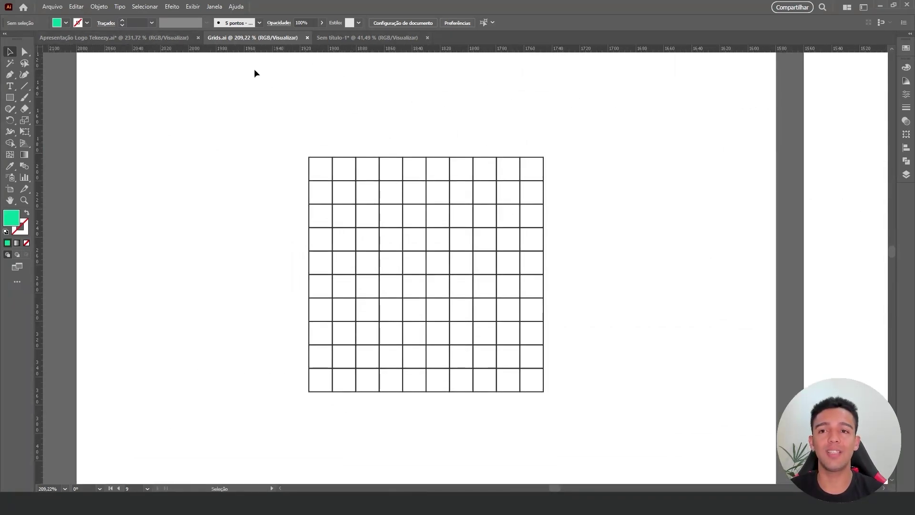
Go back to the Tekeezy document to compare the T-k symbol.
left_click(150, 38)
scroll(501, 165, "up", 3)
scroll(501, 165, "up", 3)
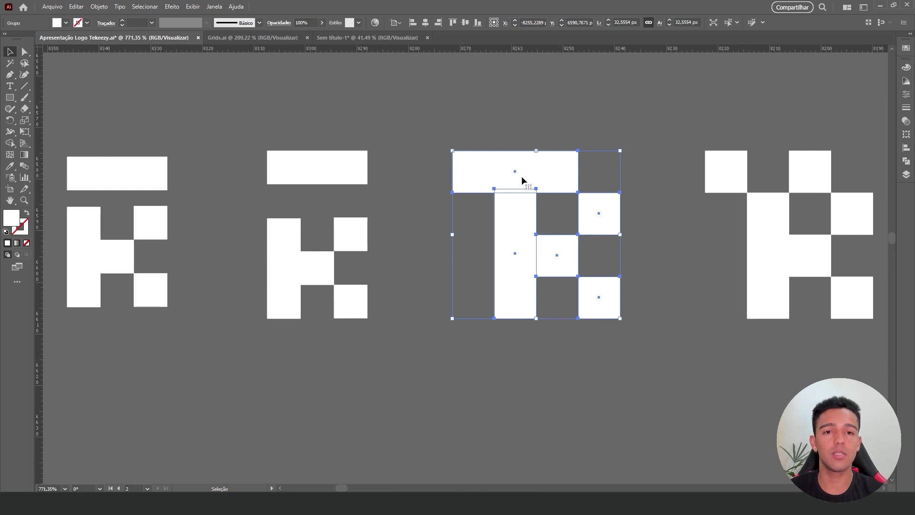
scroll(591, 167, "up", 1)
scroll(564, 161, "right", 1)
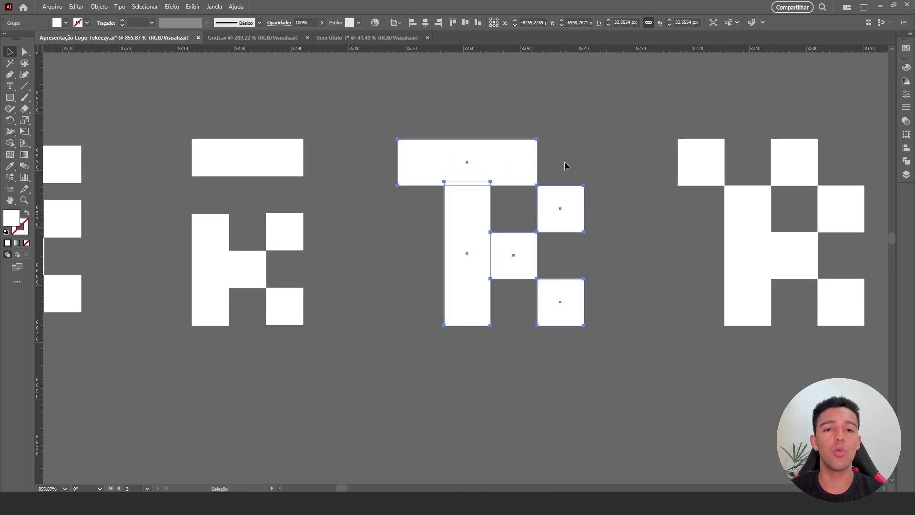
Look over the Grids.ai artboards again, then bring up the Sem título-1 reference logos document.
left_click(257, 38)
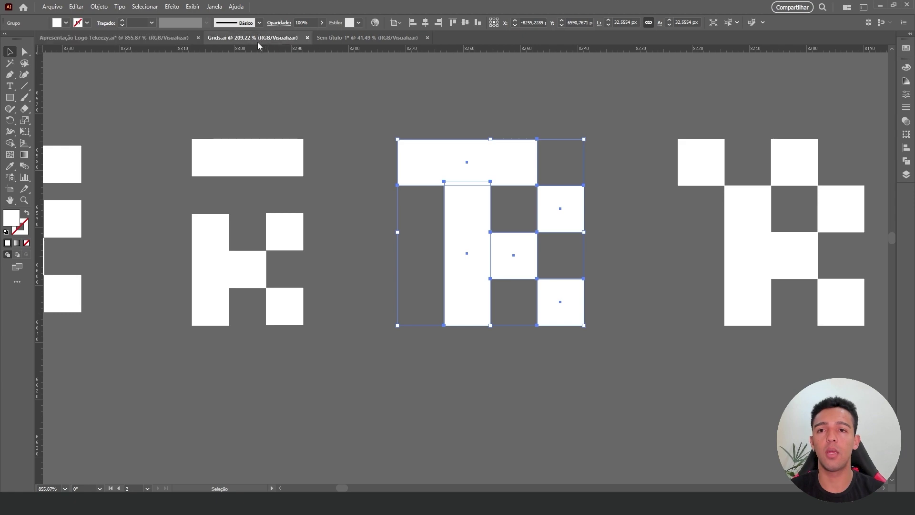
mouse_move(493, 176)
left_mouse_down()
mouse_move(617, 206)
mouse_move(490, 186)
left_mouse_up()
scroll(491, 186, "down", 5)
scroll(414, 190, "up", 5)
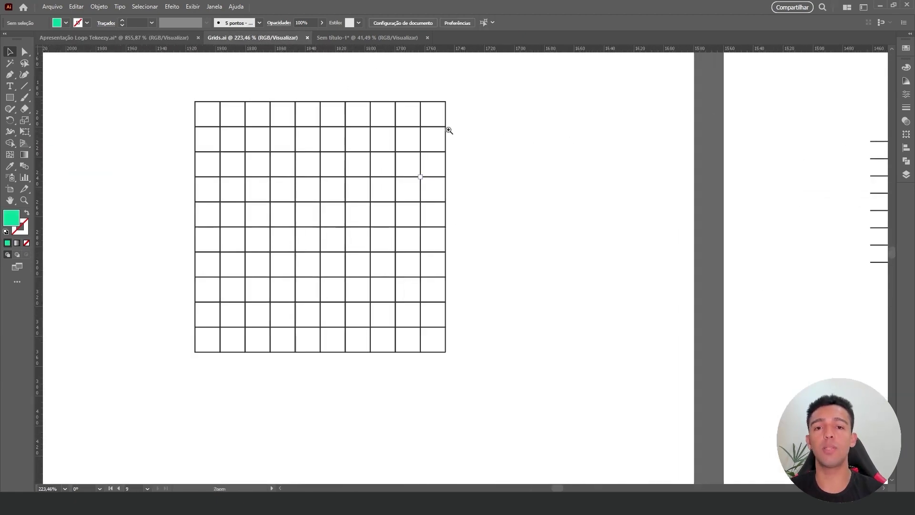
scroll(435, 163, "down", 2)
scroll(381, 152, "up", 2)
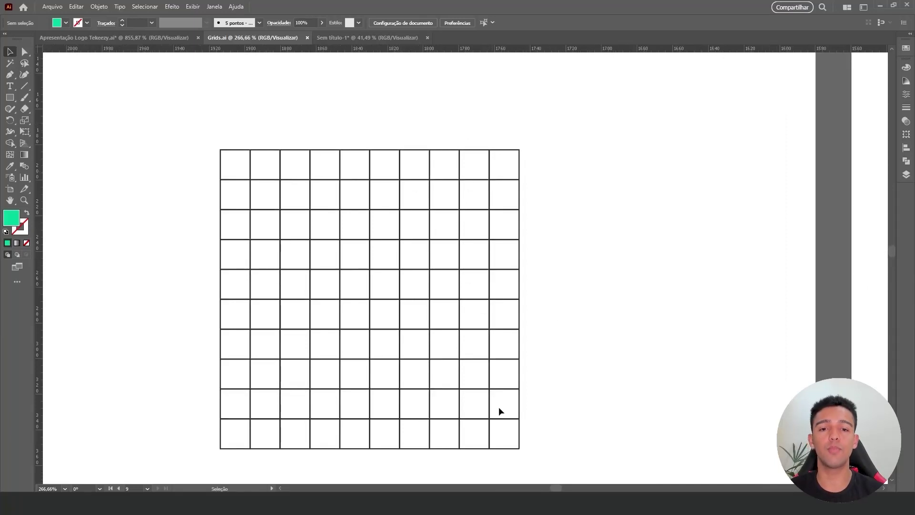
scroll(499, 411, "down", 5)
left_click(350, 38)
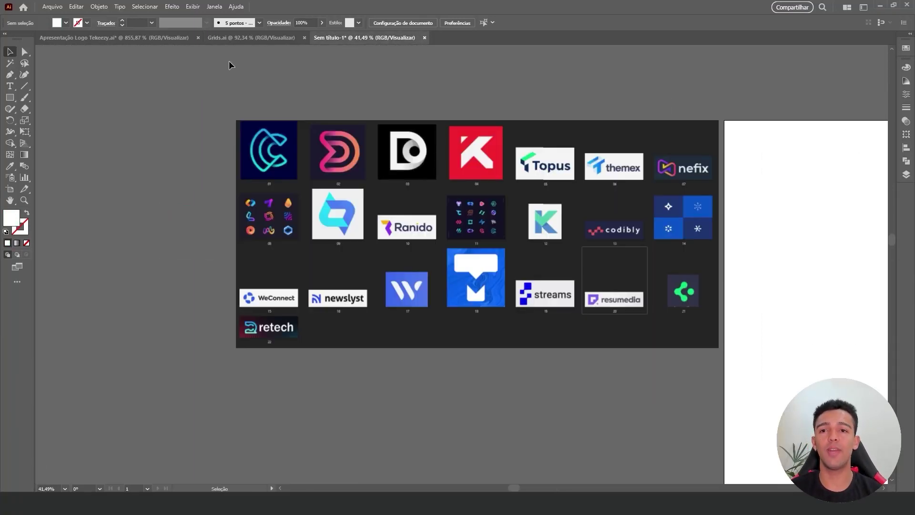
Bring the untitled document's reference logos board into view.
left_click(222, 39)
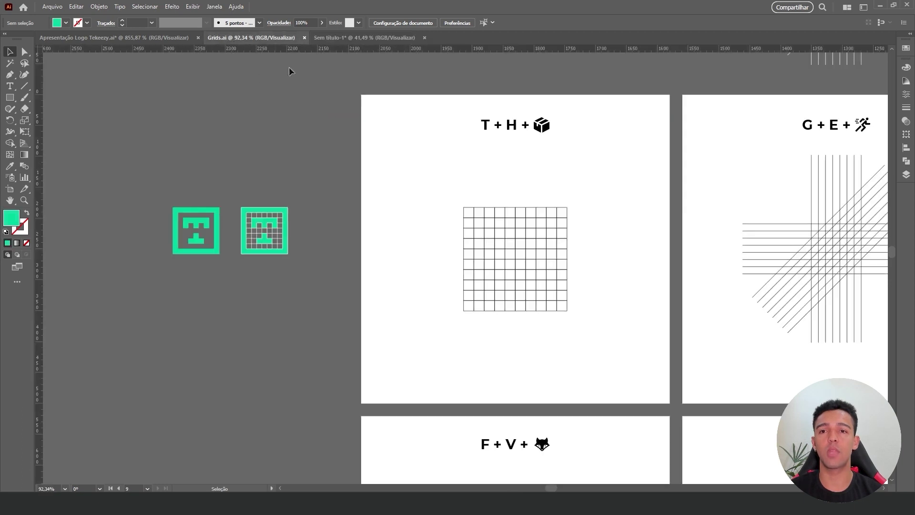
left_click(344, 37)
left_click_drag(570, 265, 387, 196)
scroll(387, 196, "down", 4)
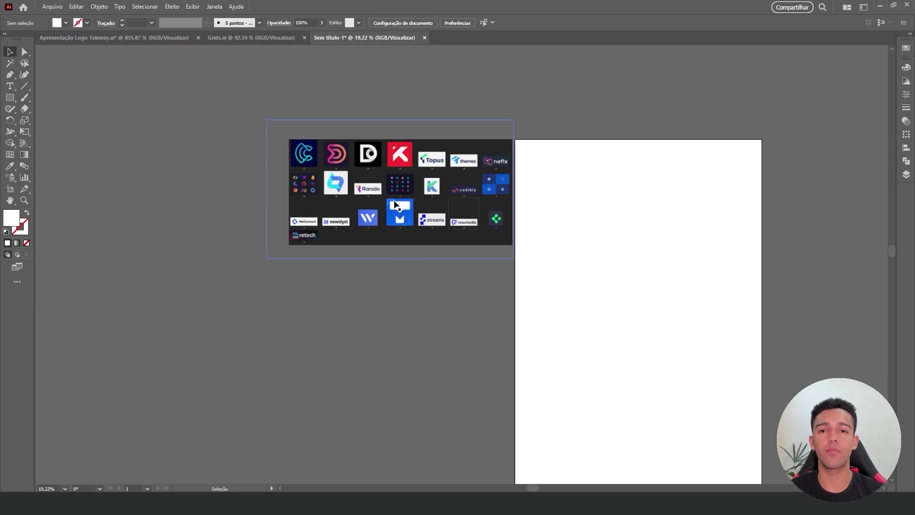
scroll(378, 257, "up", 3)
scroll(378, 256, "up", 4)
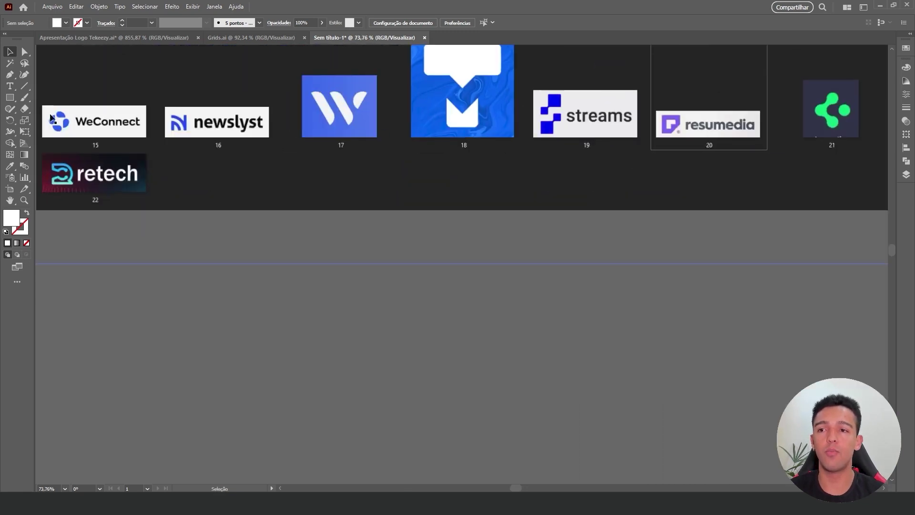
Set a white 0.5 pt outline with no fill and draw a small test square.
left_click(9, 97)
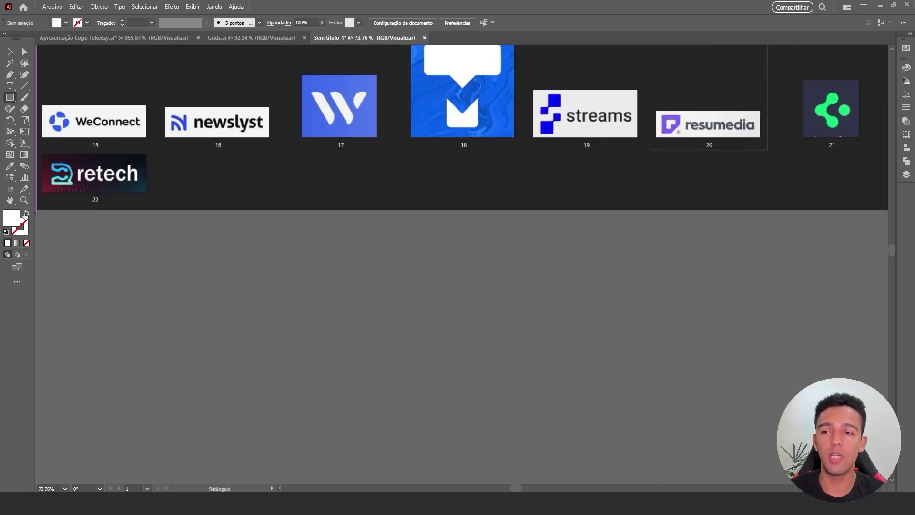
left_click(26, 213)
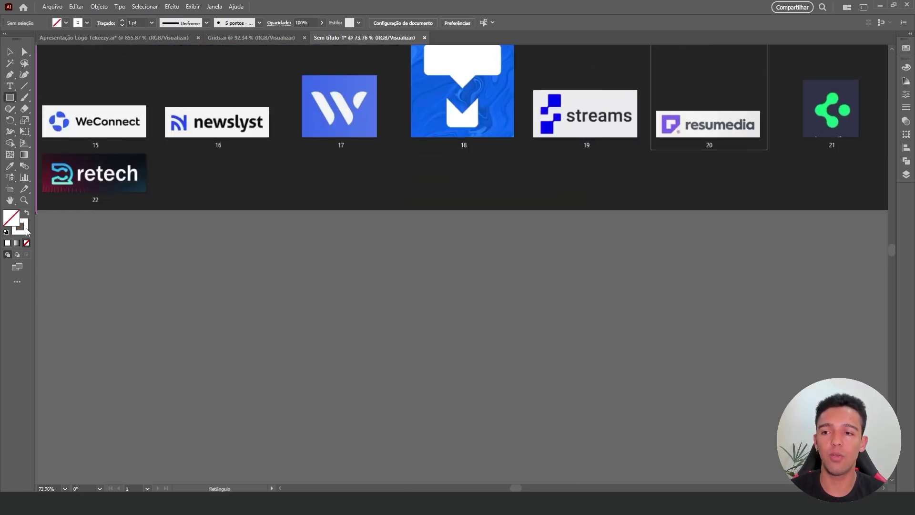
left_click(151, 22)
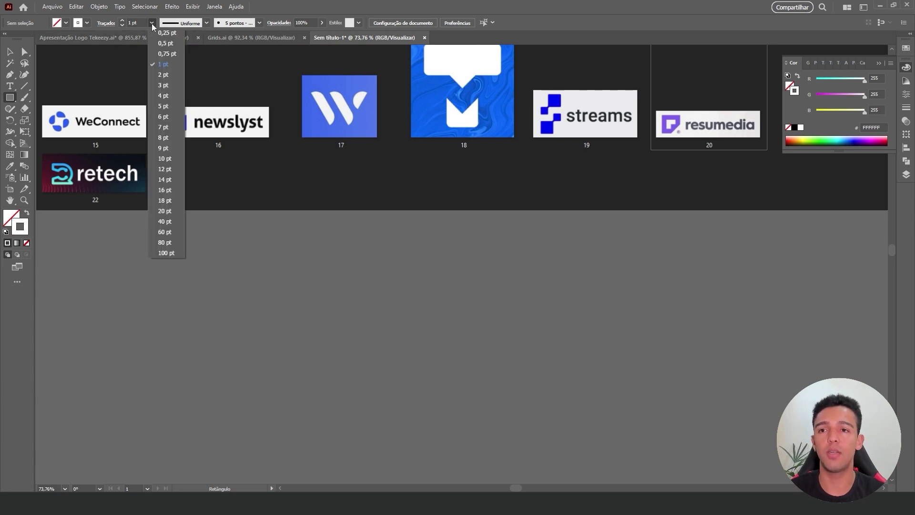
left_click(165, 42)
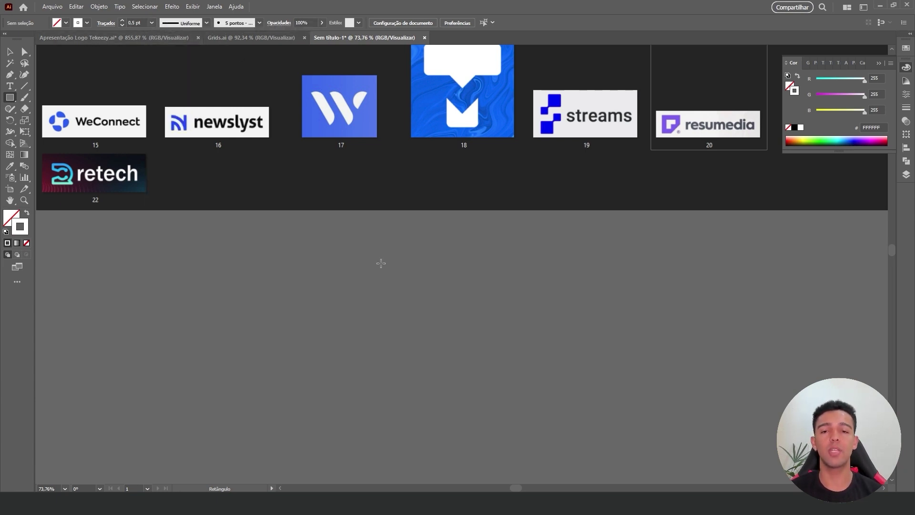
mouse_move(376, 268)
left_mouse_down()
mouse_move(473, 388)
mouse_move(414, 307)
left_mouse_up()
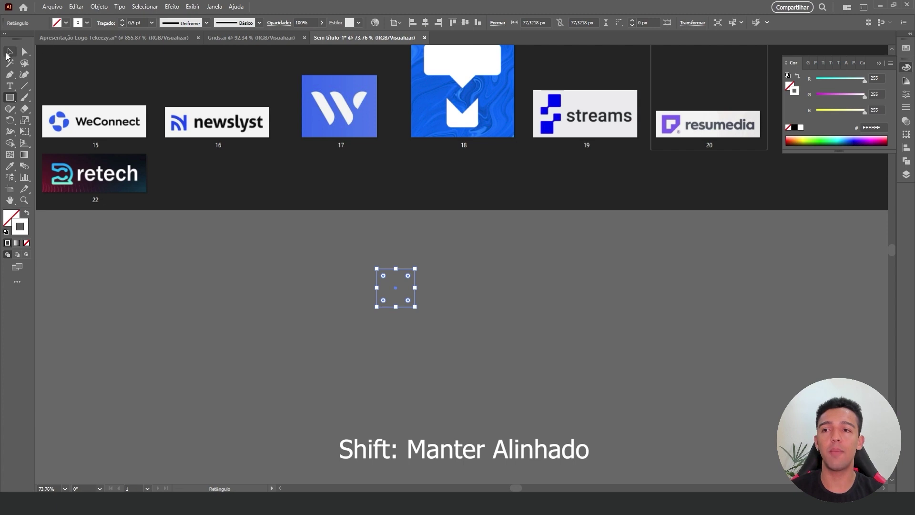
Duplicate the test square into a row of squares beside the original.
left_click(9, 53)
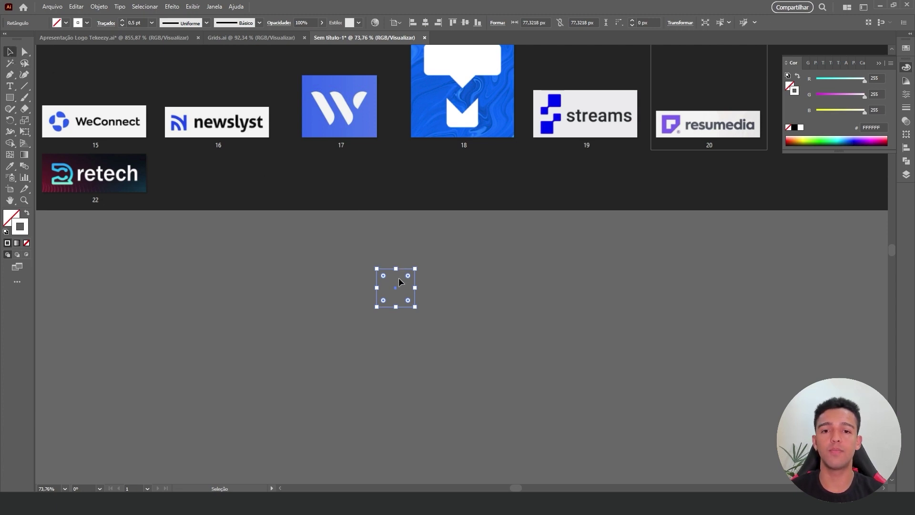
left_click_drag(414, 280, 509, 229)
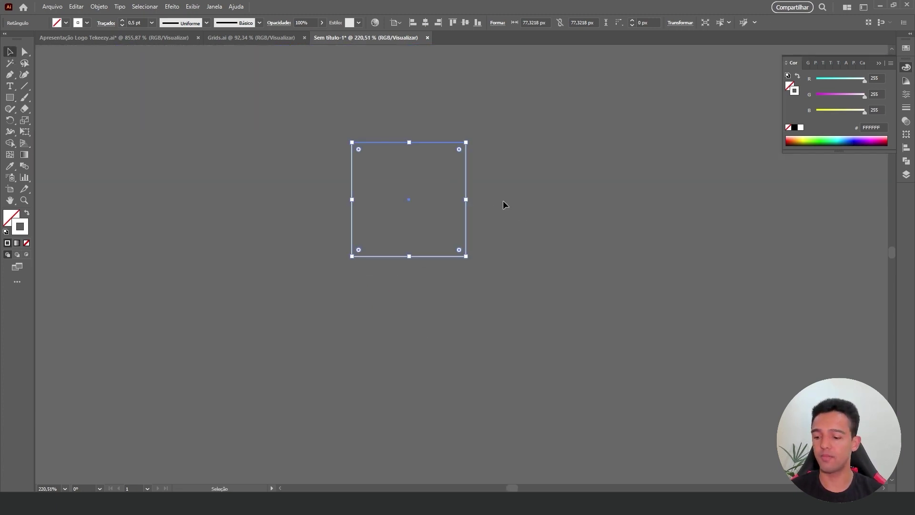
scroll(504, 204, "down", 3)
scroll(488, 208, "down", 3)
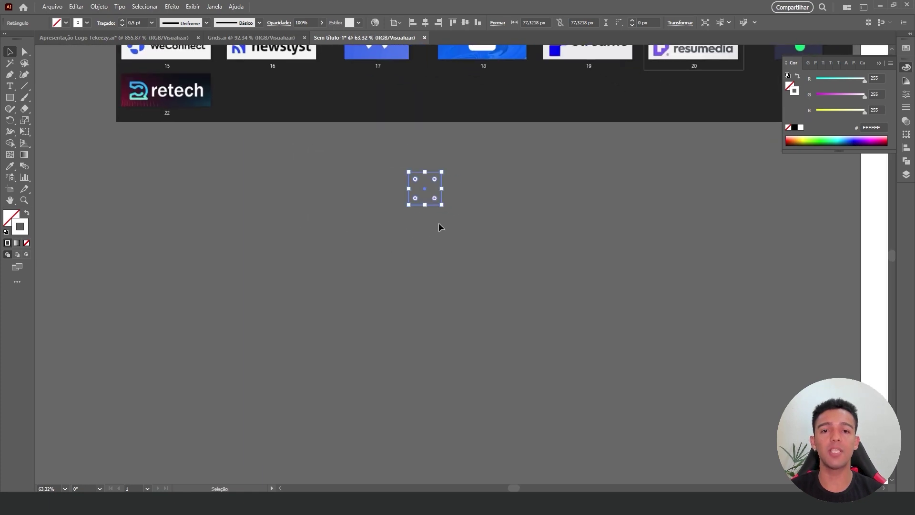
scroll(438, 226, "up", 4)
scroll(533, 171, "down", 1)
left_click_drag(470, 218, 526, 218)
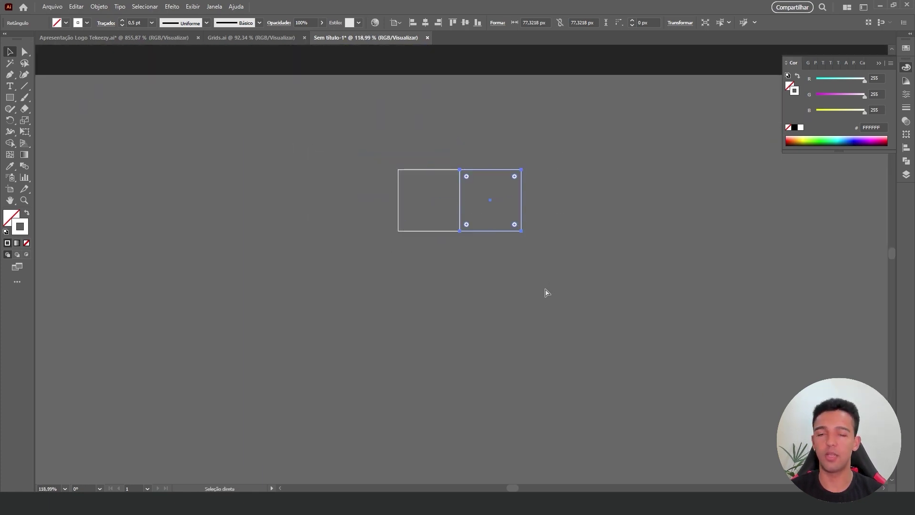
key("ctrl+d")
key("ctrl+d")
key("ctrl+d")
key("v")
Delete all the test squares and draw one large 237.84 px square outline.
left_click(768, 265)
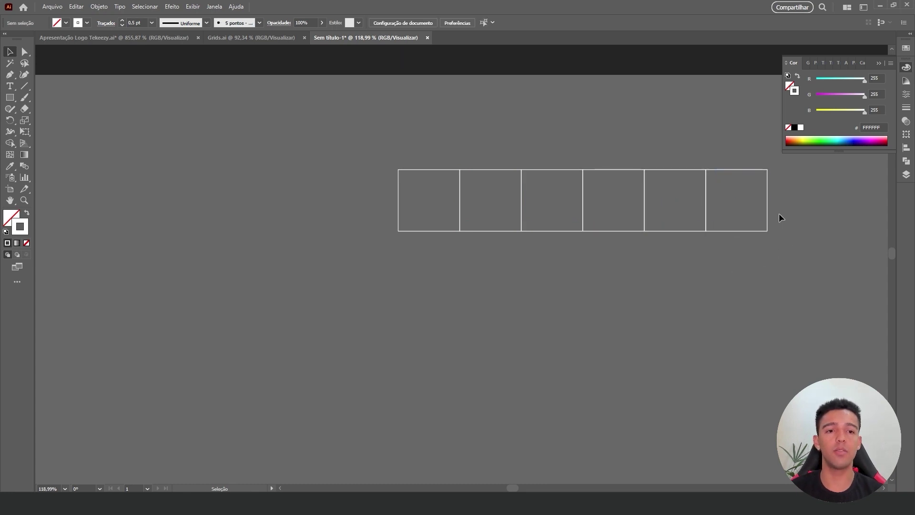
left_click_drag(778, 213, 758, 186)
key("ctrl+a")
key("Delete")
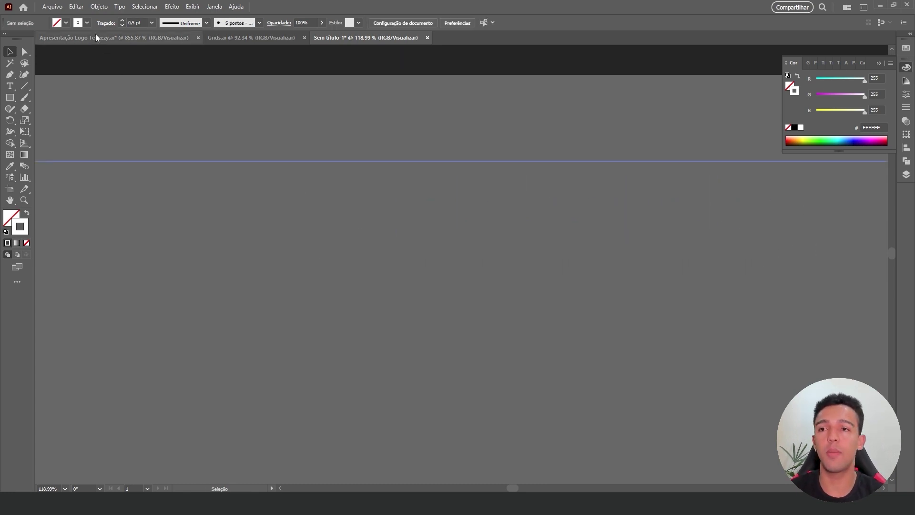
left_click(10, 98)
mouse_move(302, 128)
left_mouse_down()
mouse_move(542, 330)
mouse_move(468, 413)
mouse_move(493, 344)
left_mouse_up()
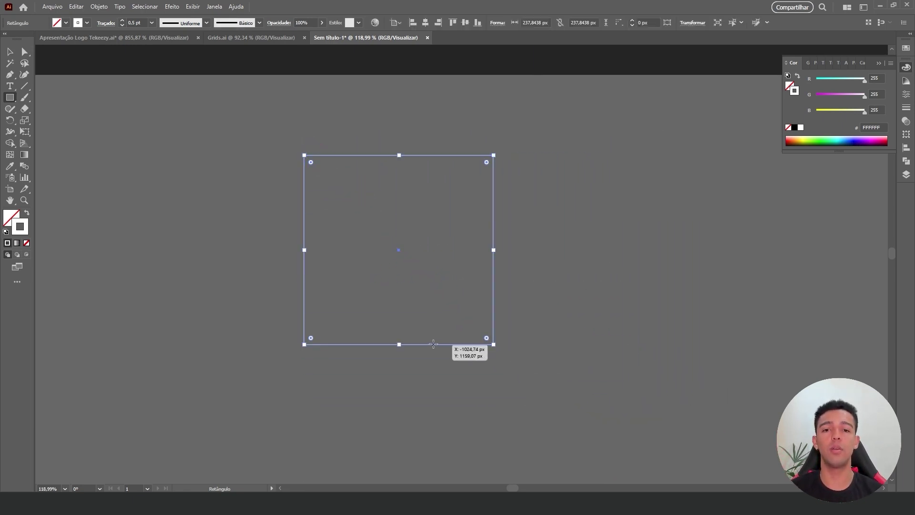
Split the large square into a grid with 4 rows and 4 columns and no gutters.
key("v")
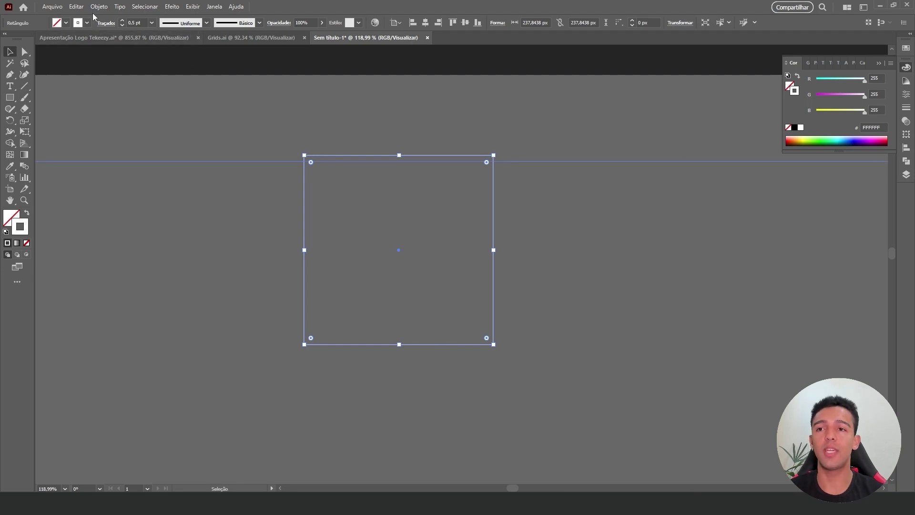
left_click(100, 7)
mouse_move(214, 219)
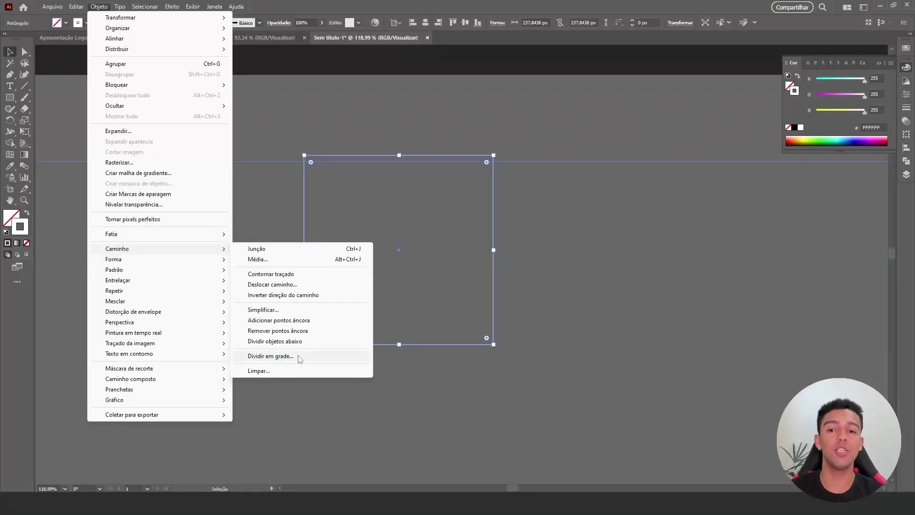
left_click(298, 356)
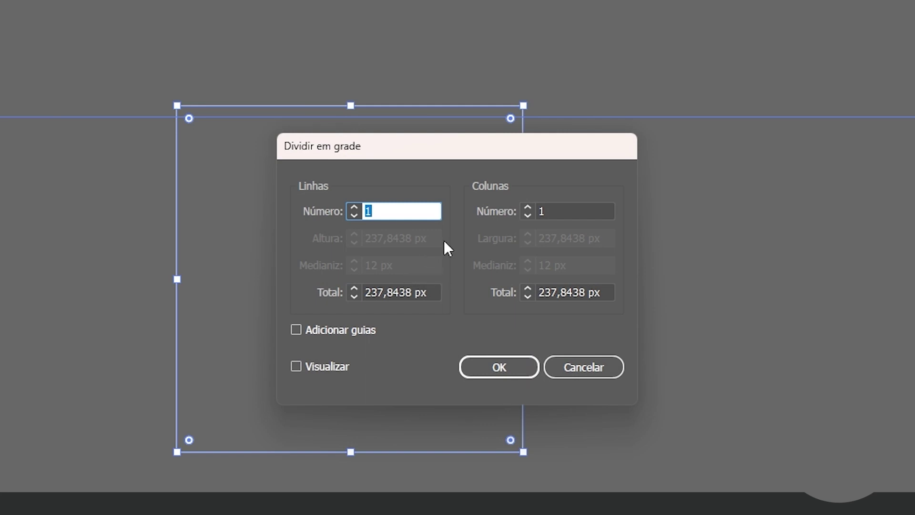
type("4")
left_click(565, 218)
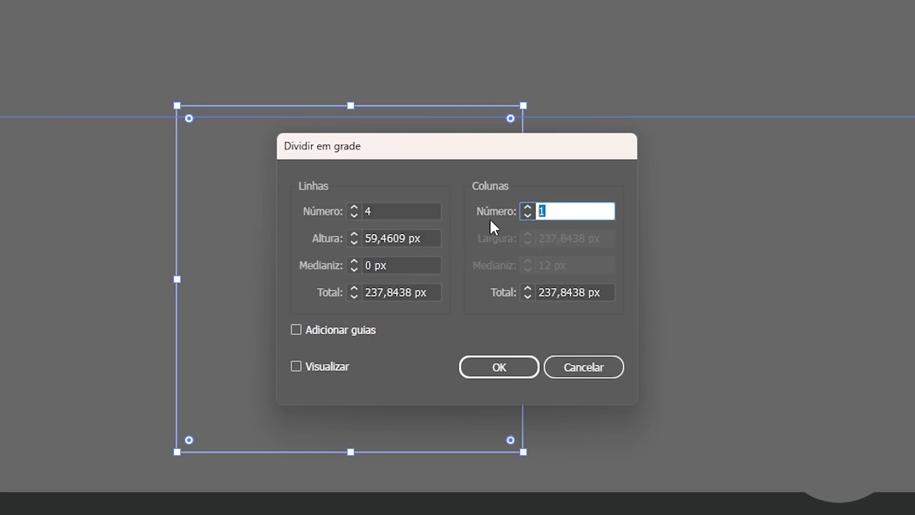
type("4")
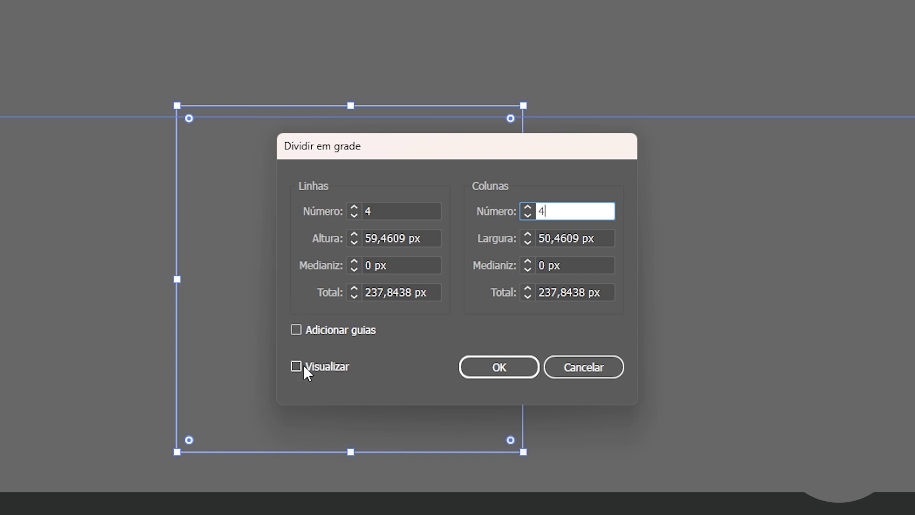
left_click(302, 367)
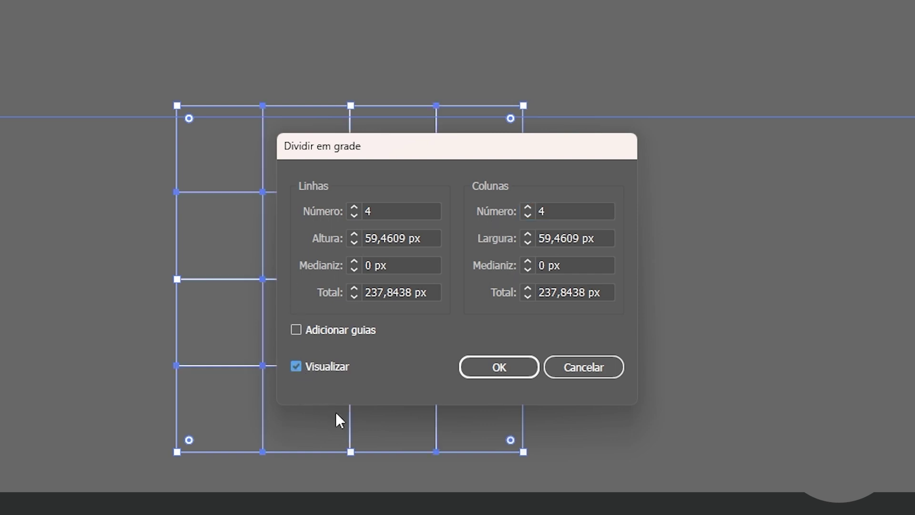
left_click(508, 371)
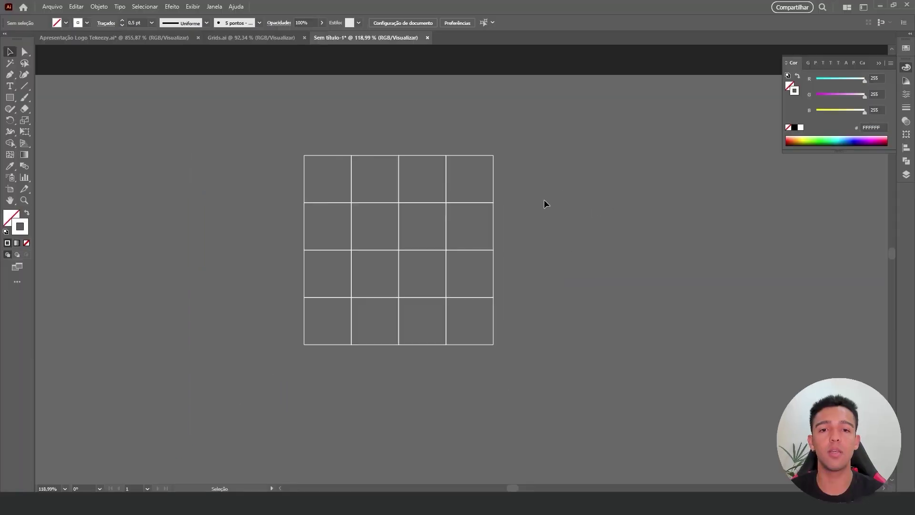
Test-move one grid cell, undo the move, and select all the cells.
scroll(415, 217, "up", 2)
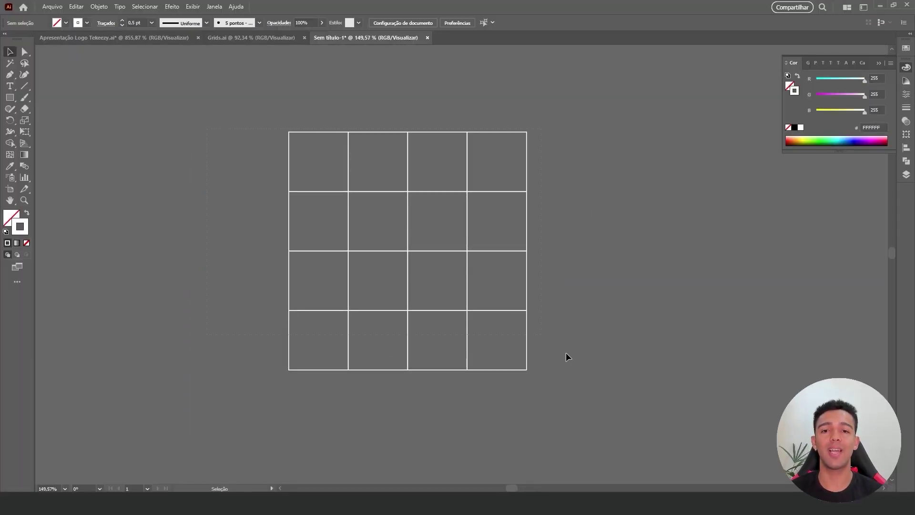
key("ctrl+a")
left_click(593, 384)
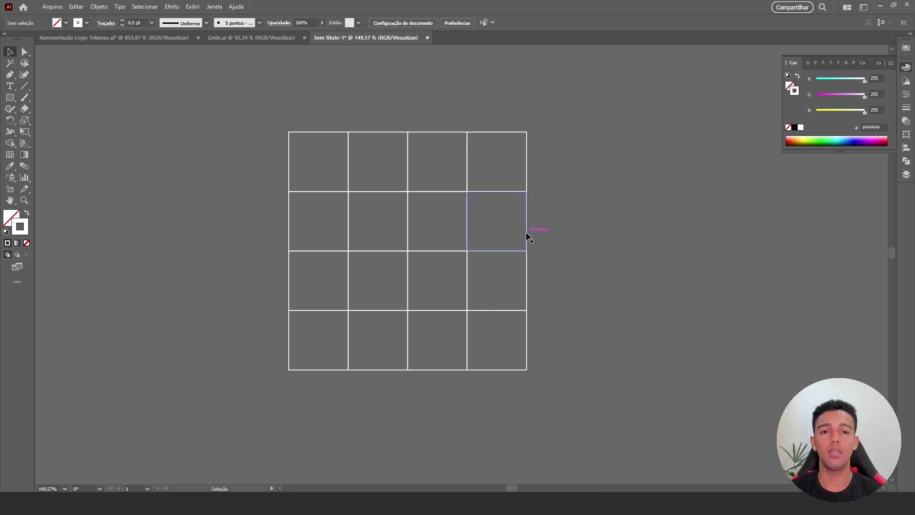
left_click_drag(528, 236, 598, 217)
key("ctrl+z")
key("ctrl+a")
key("a")
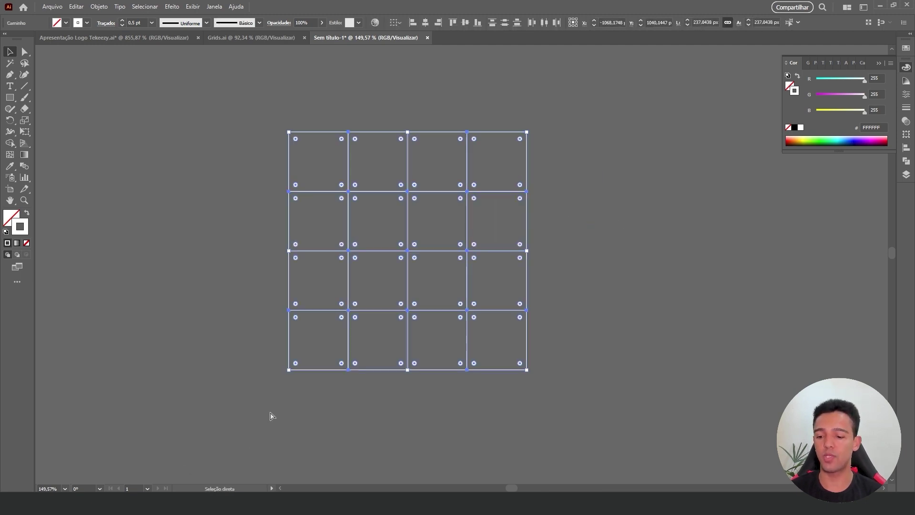
Select the whole 4×4 grid, activate Shape Builder, and open the Window menu.
key("v")
left_click(534, 233)
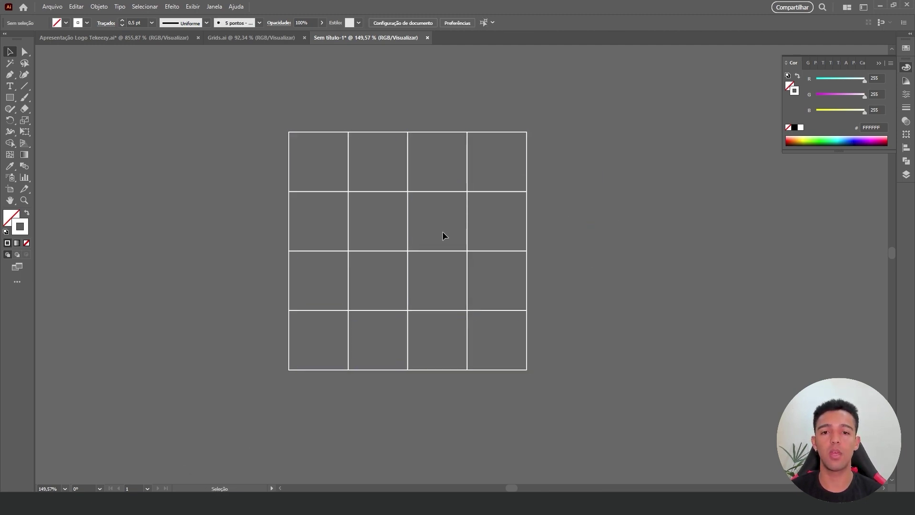
left_click_drag(600, 138, 324, 444)
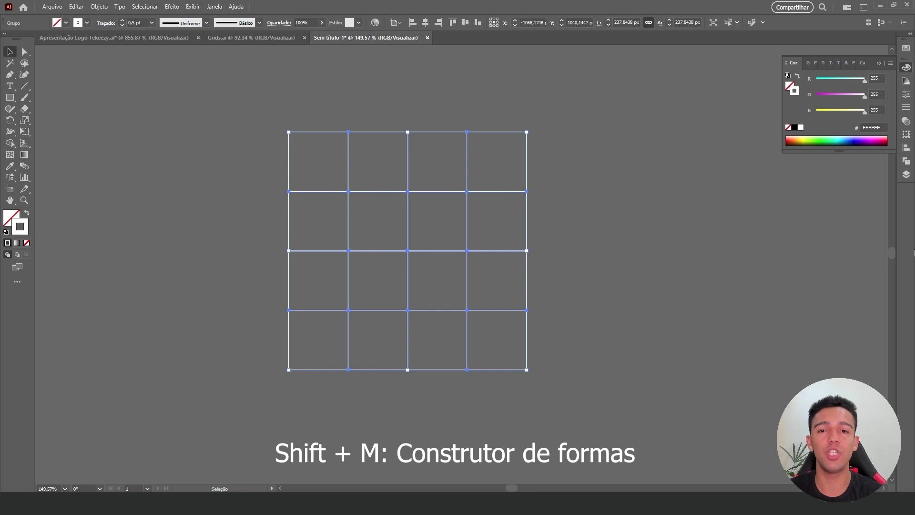
key("shift+m")
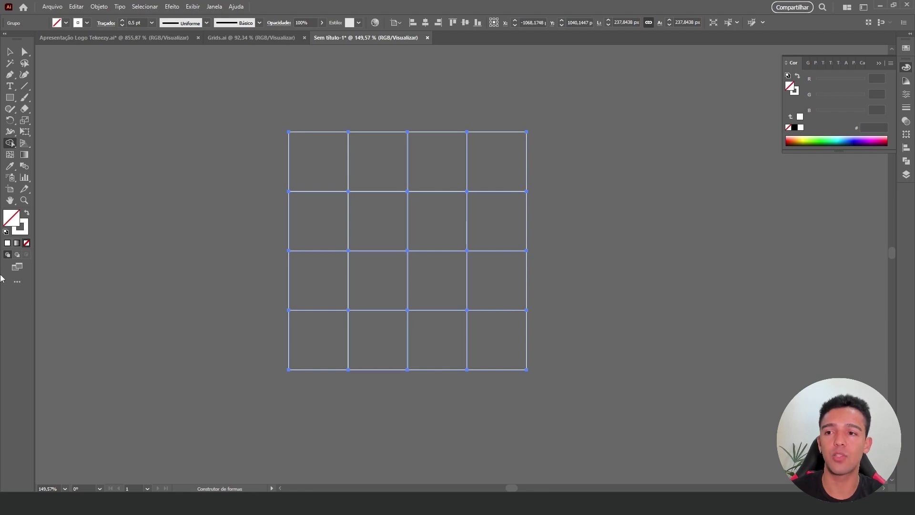
left_click(214, 7)
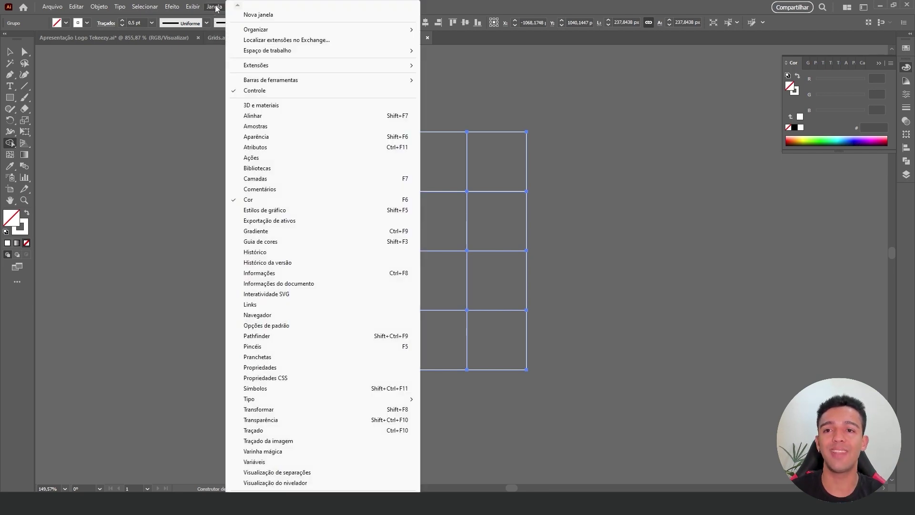
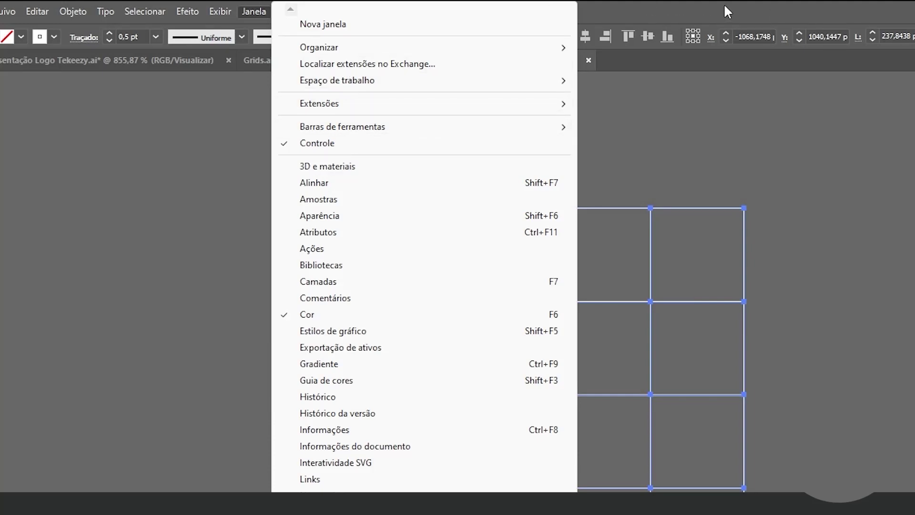
Hide the control panel and then restore it.
left_click(316, 145)
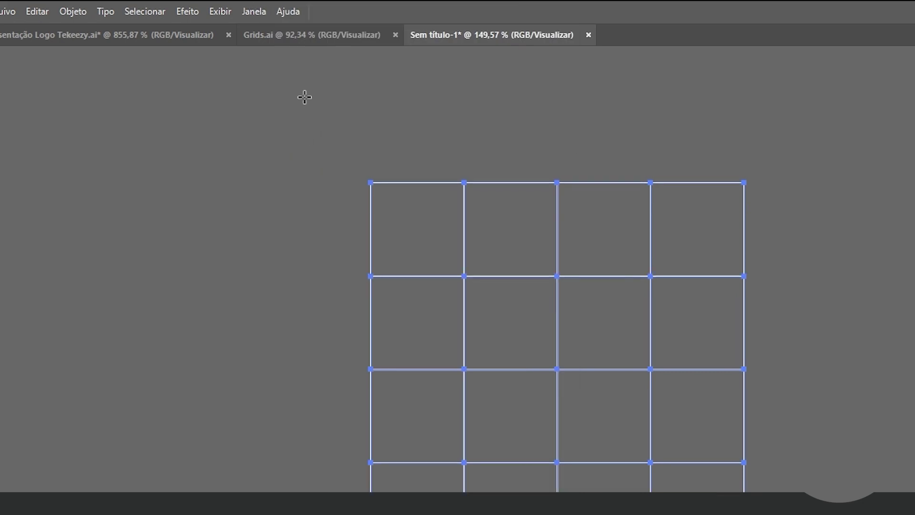
left_click(252, 10)
left_click(330, 144)
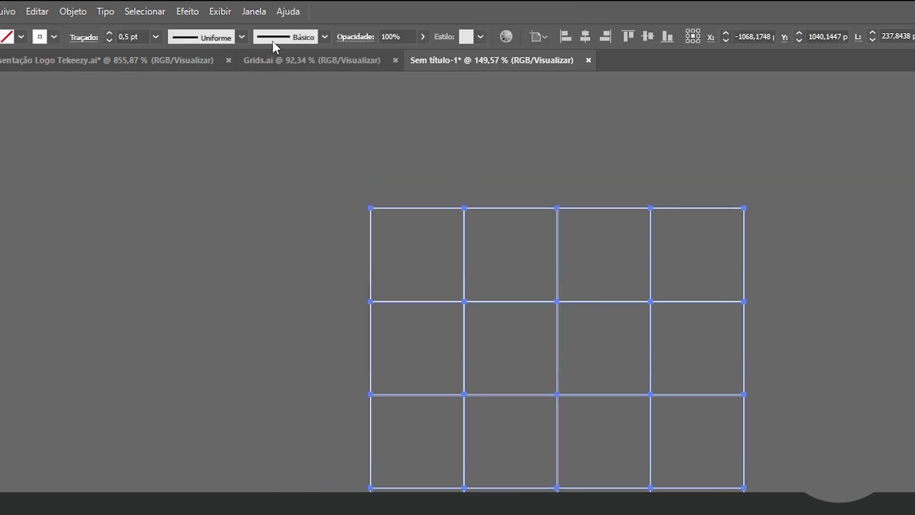
left_click(250, 13)
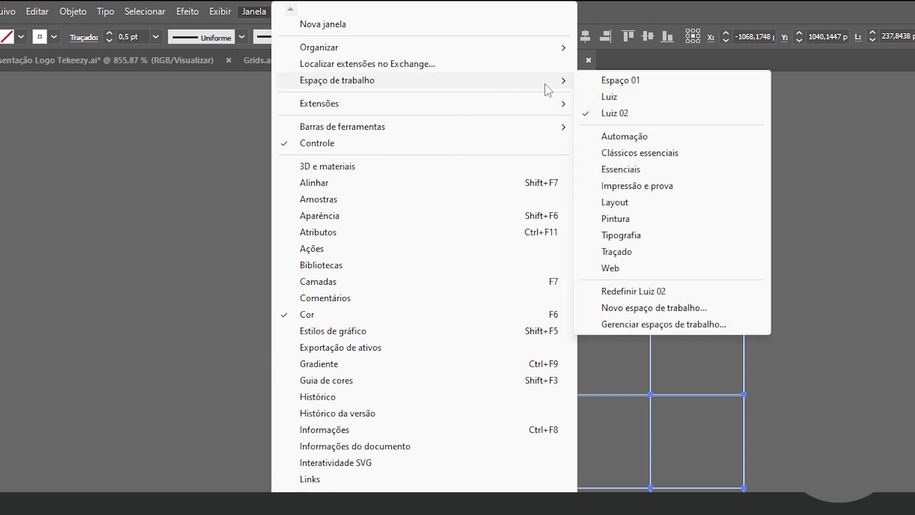
Try the Luiz, Essenciais and Web workspaces, return to Luiz 02, and collapse the Color panel.
mouse_move(372, 80)
left_click(633, 96)
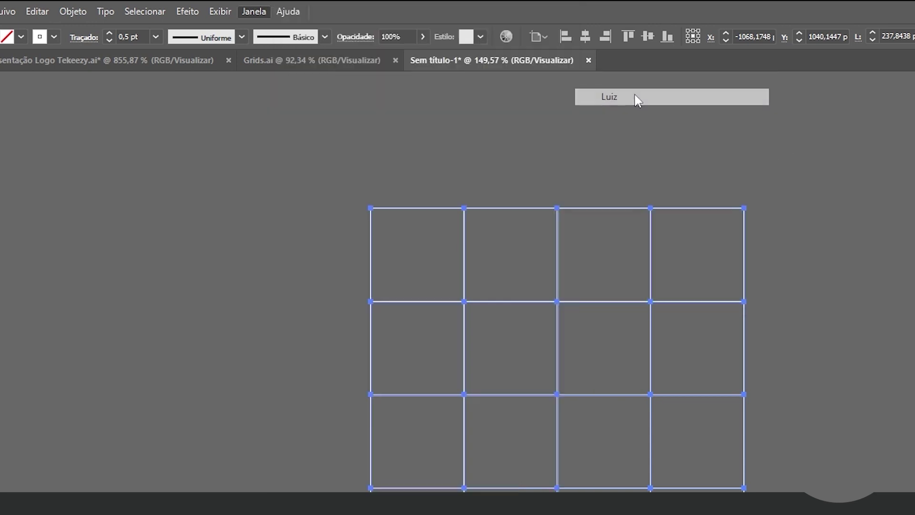
left_click(3, 11)
mouse_move(29, 70)
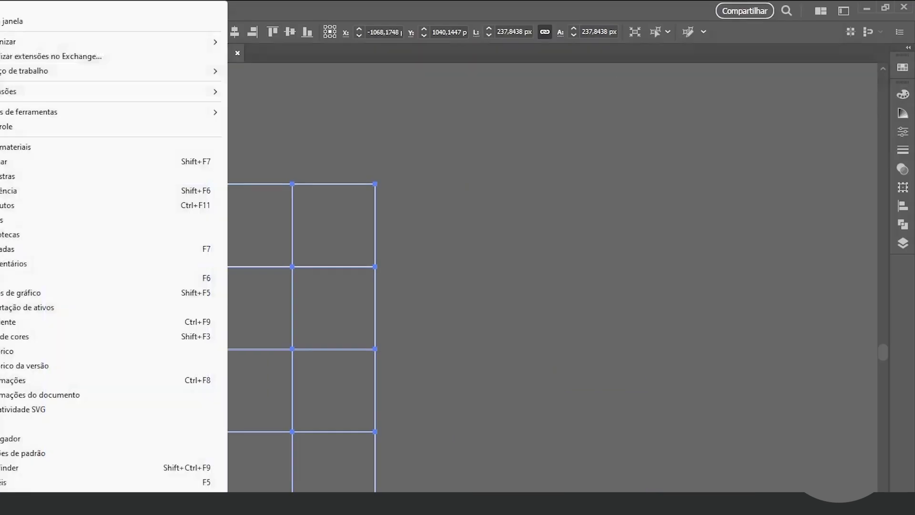
left_click(284, 149)
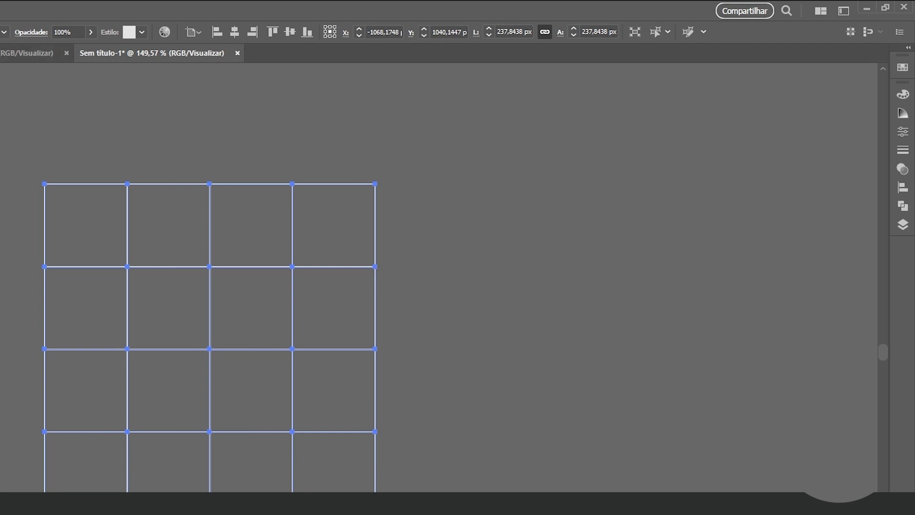
left_click(5, 3)
mouse_move(107, 70)
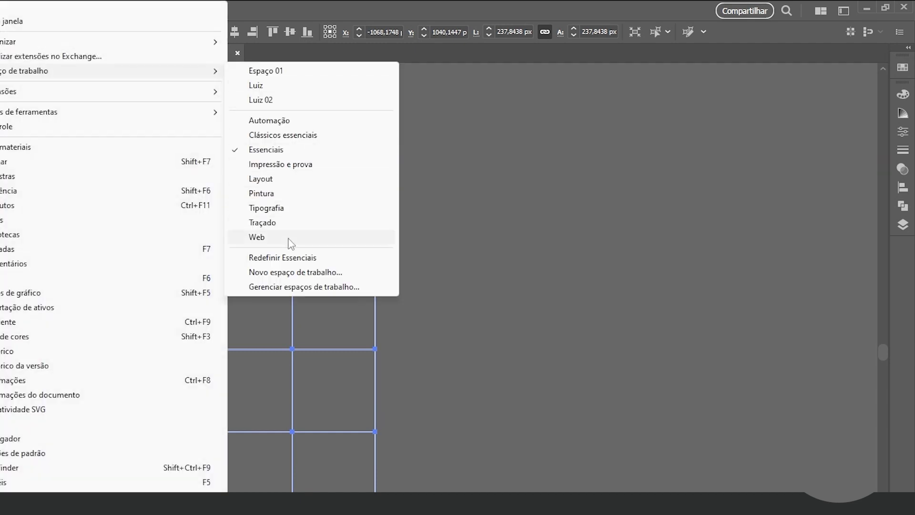
left_click(280, 238)
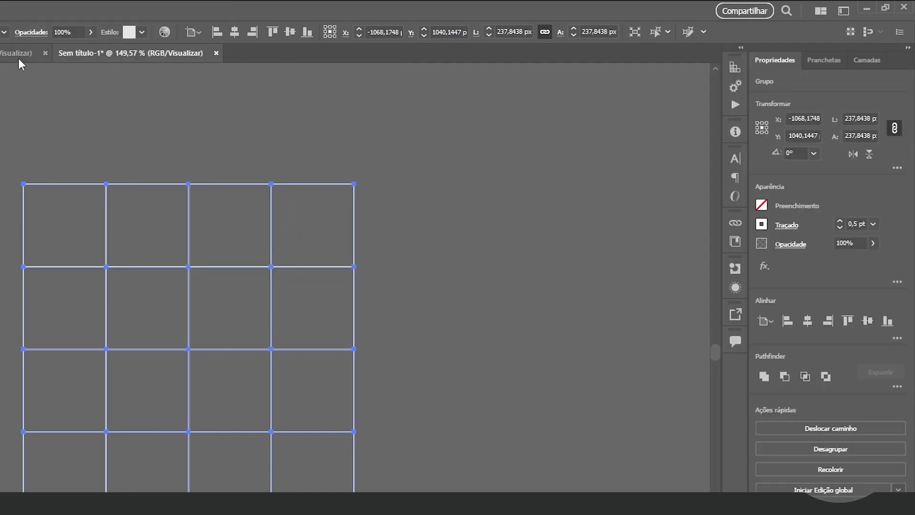
left_click(5, 2)
mouse_move(107, 70)
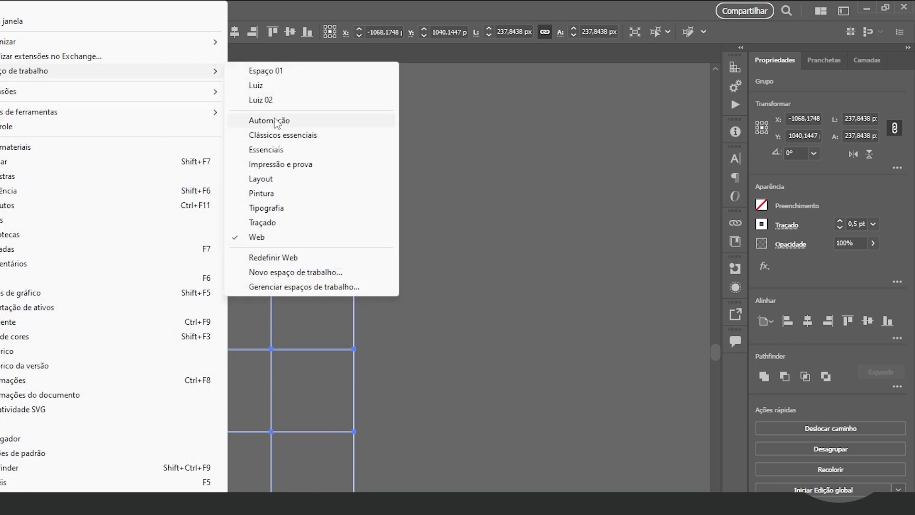
left_click(285, 99)
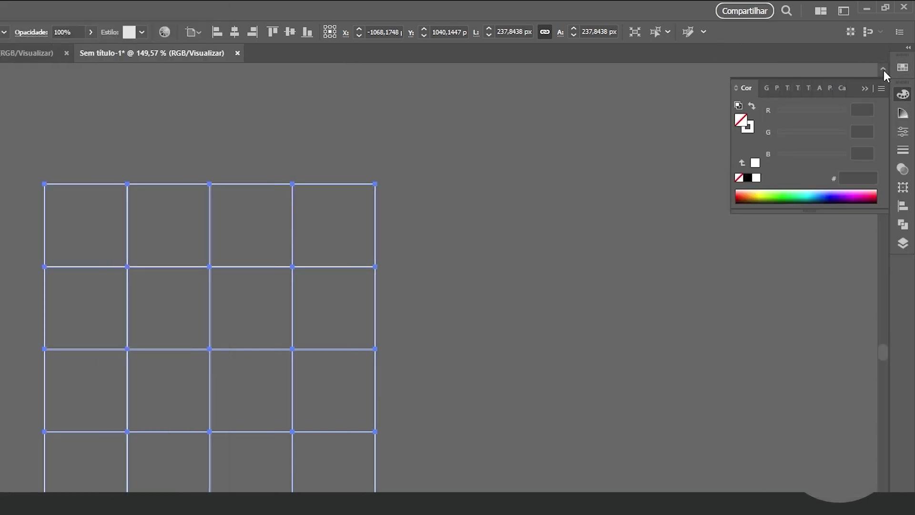
left_click(866, 90)
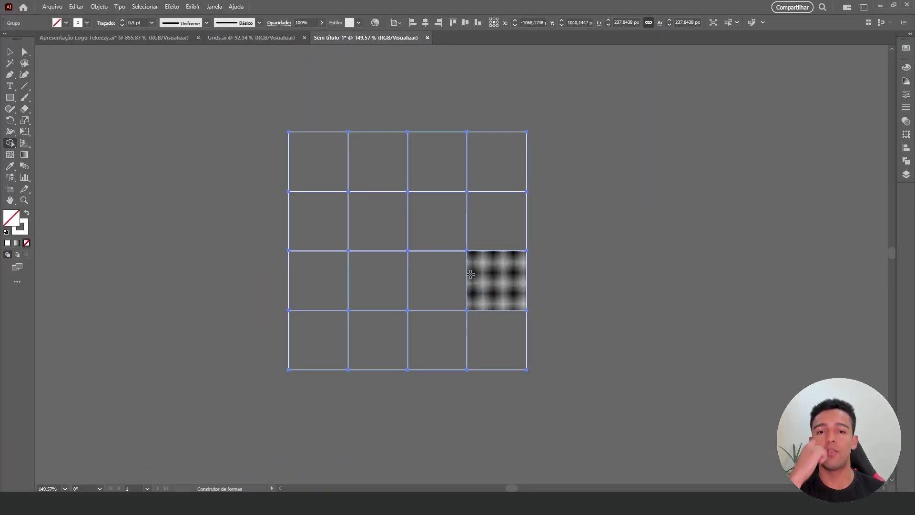
Glance at Grids.ai and the Tekeezy presentation, then undo a test top-row merge in Sem título-1.
left_click(252, 38)
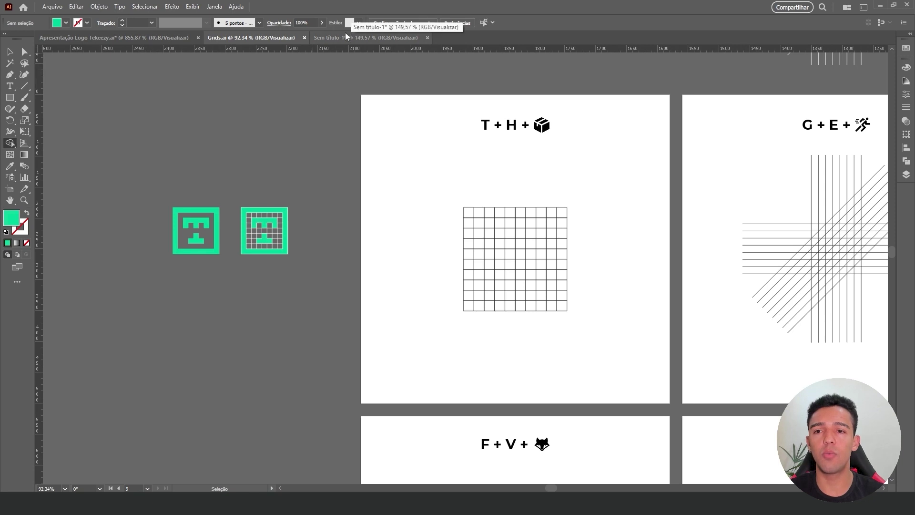
left_click(182, 37)
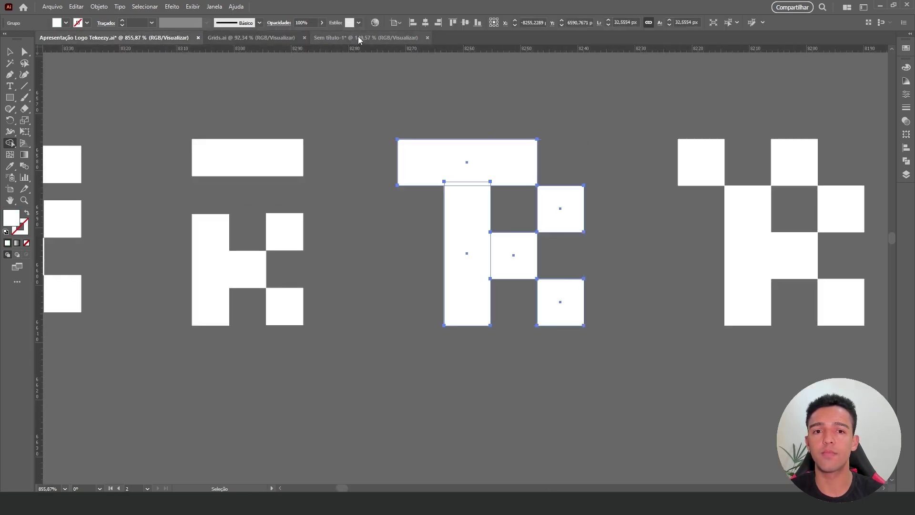
left_click(361, 36)
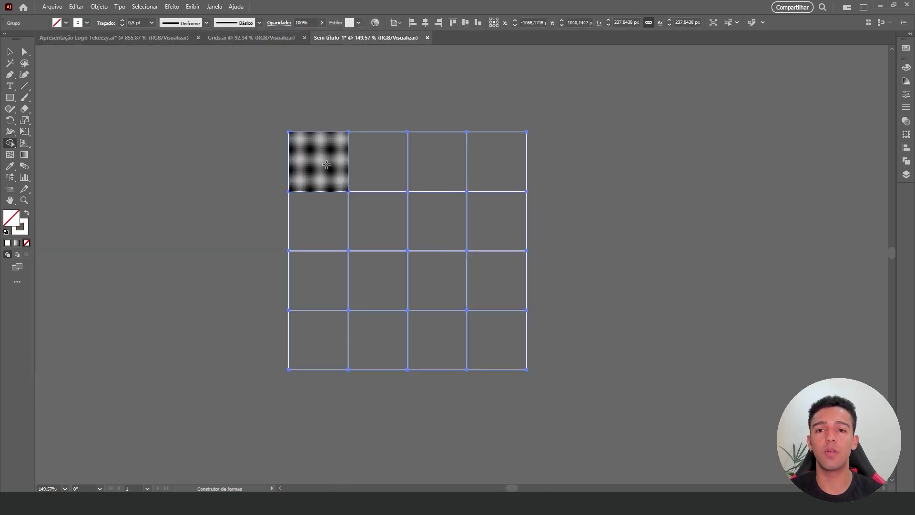
left_click_drag(344, 163, 441, 163)
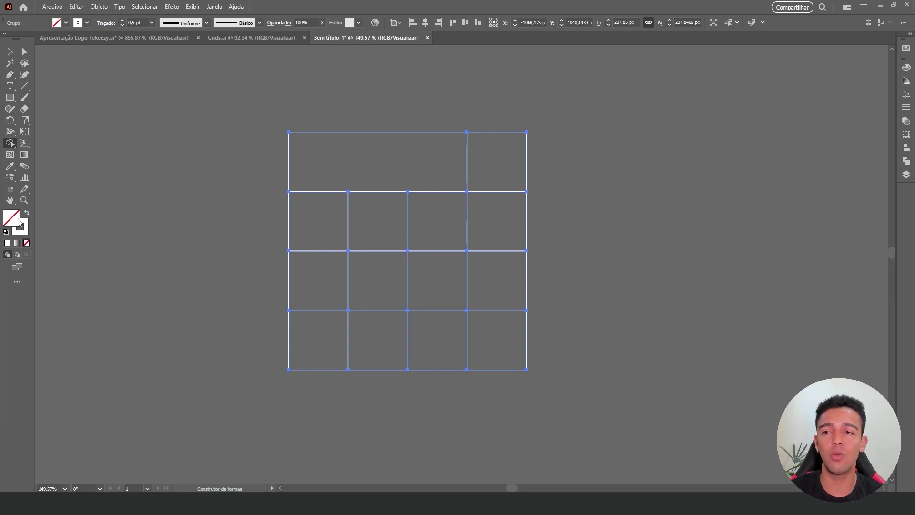
key("ctrl+z")
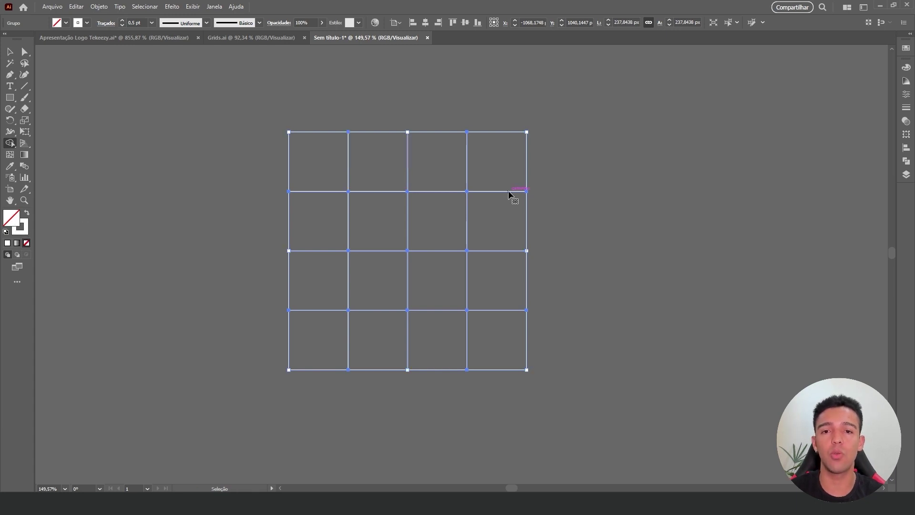
key("v")
Select the whole 4×4 grid with Shape Builder active and bring up the Swatches panel.
left_click(610, 143)
key("ctrl+a")
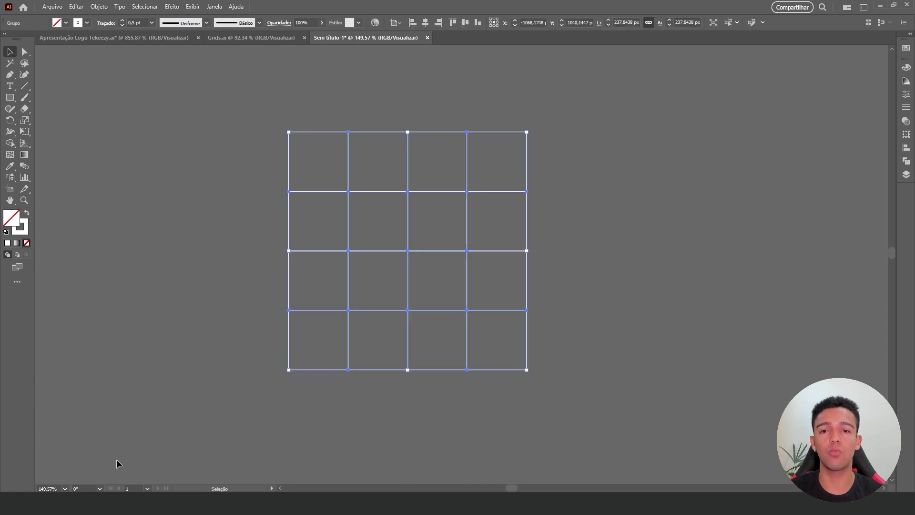
left_click(9, 144)
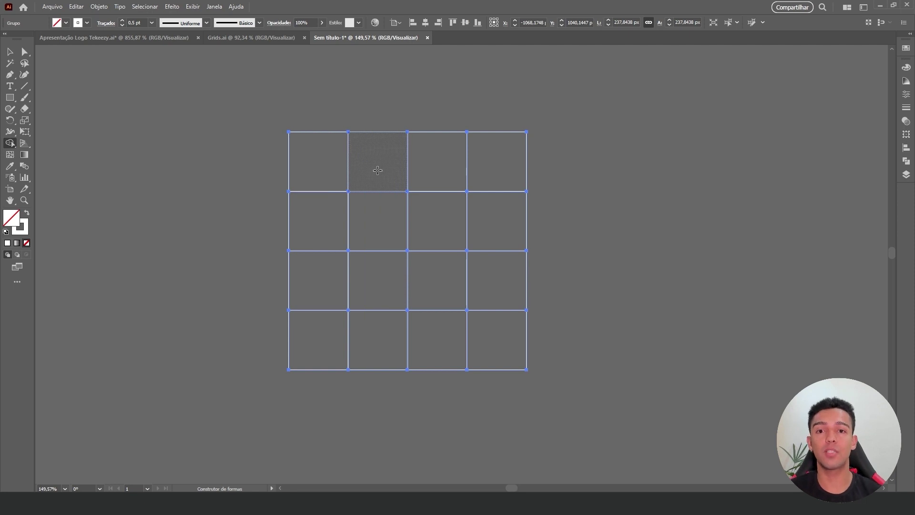
scroll(337, 159, "up", 2)
scroll(338, 152, "up", 4)
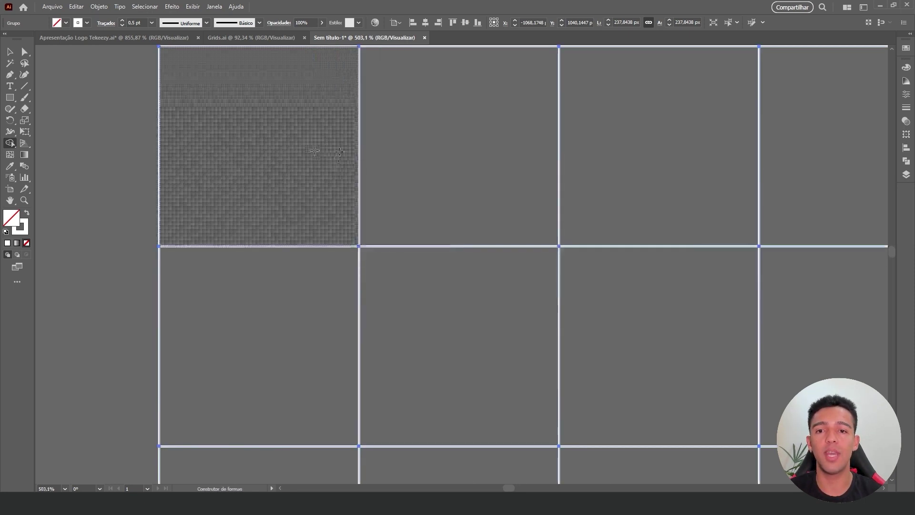
scroll(417, 167, "down", 2)
scroll(518, 169, "down", 5)
scroll(519, 169, "up", 2)
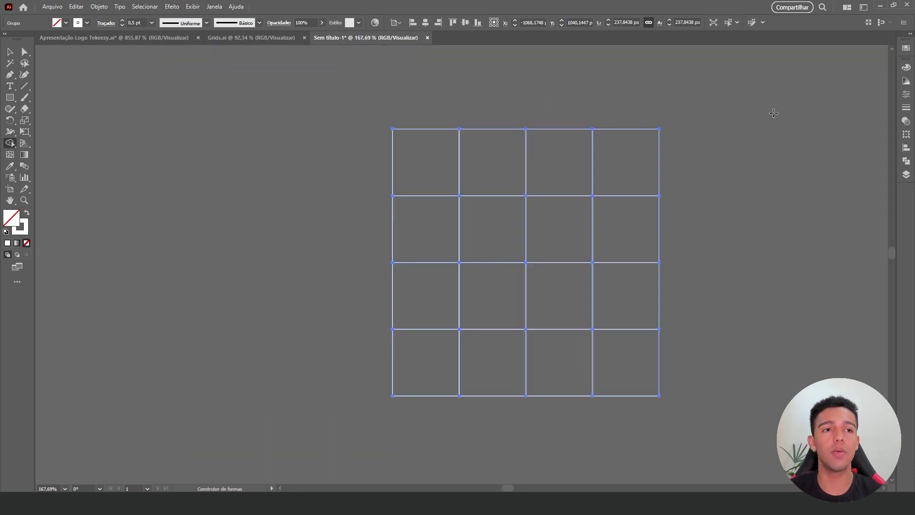
left_click(906, 49)
Pick green and merge the T's top bar and stem, plus three single cells, in green.
left_click(827, 77)
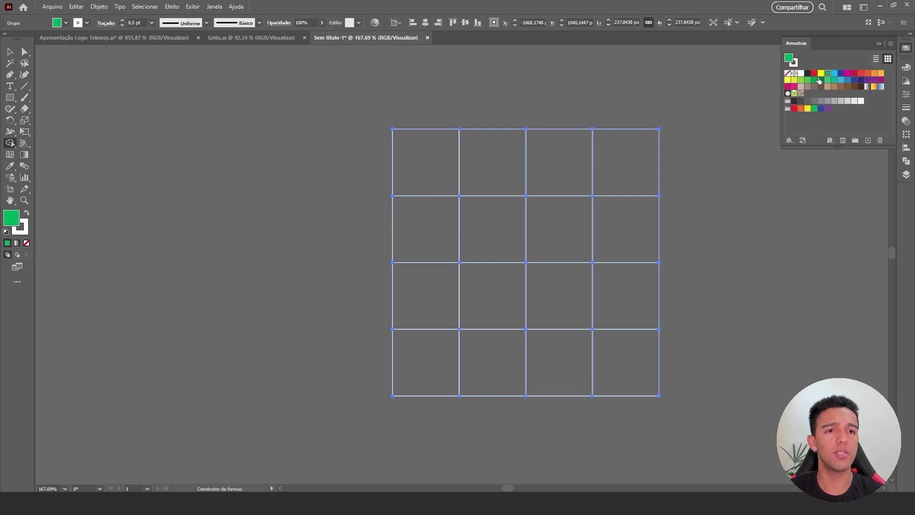
mouse_move(427, 165)
left_mouse_down()
mouse_move(566, 165)
mouse_move(496, 222)
mouse_move(500, 355)
left_mouse_up()
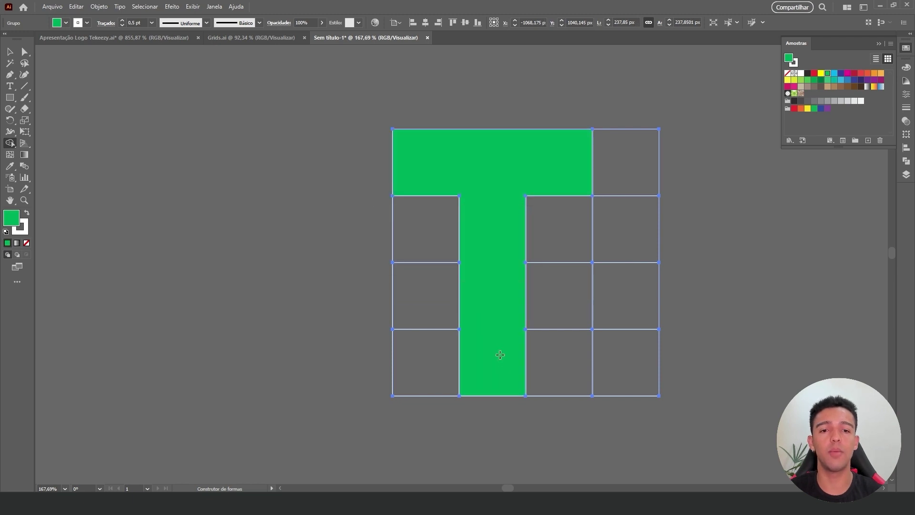
left_click_drag(498, 250, 605, 213)
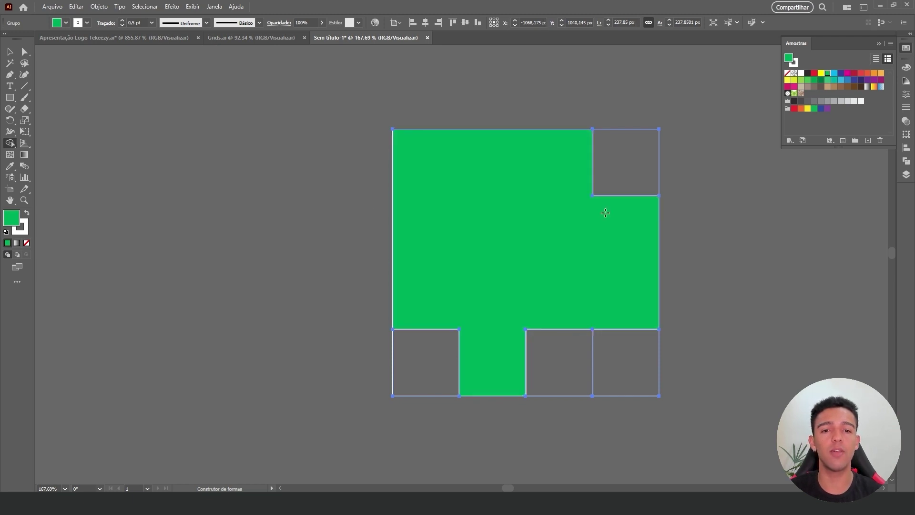
key("ctrl+z")
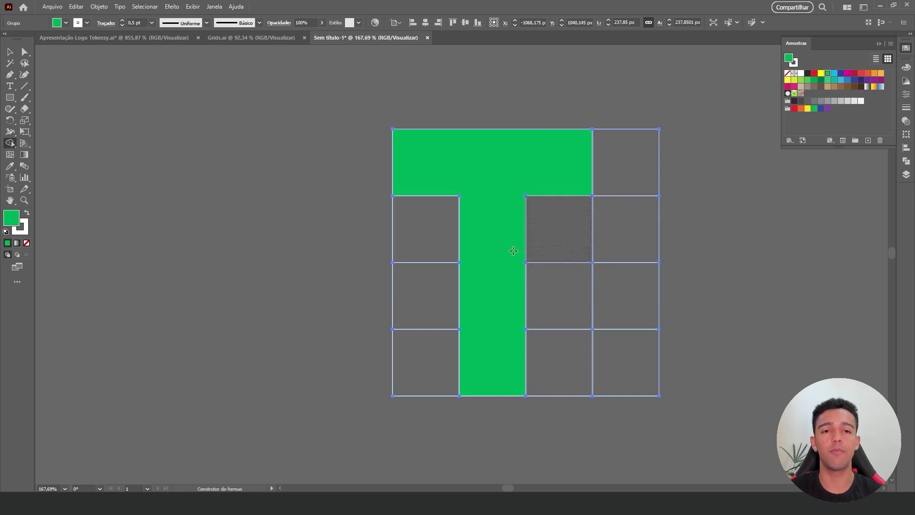
left_click(618, 226)
left_click(626, 362)
left_click(558, 295)
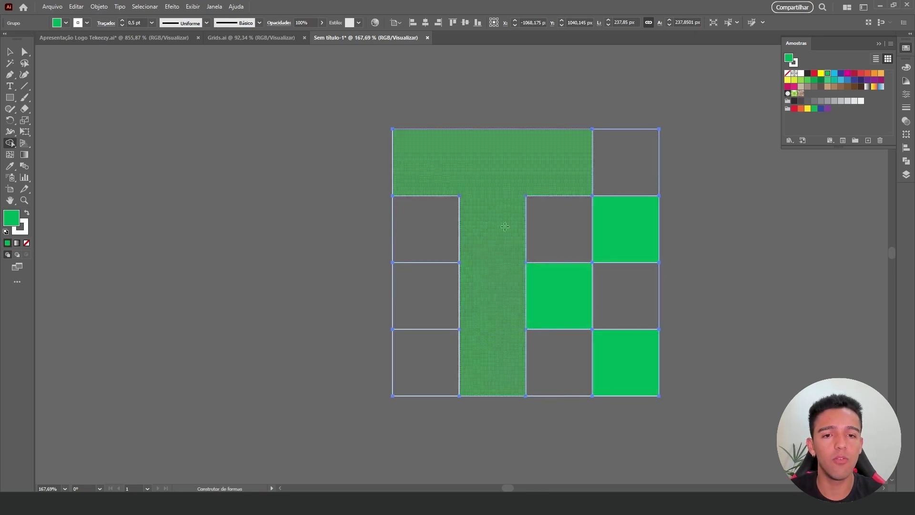
Join the stem to its neighbouring green square, then return to the Selection tool and deselect.
scroll(515, 326, "up", 5, "alt")
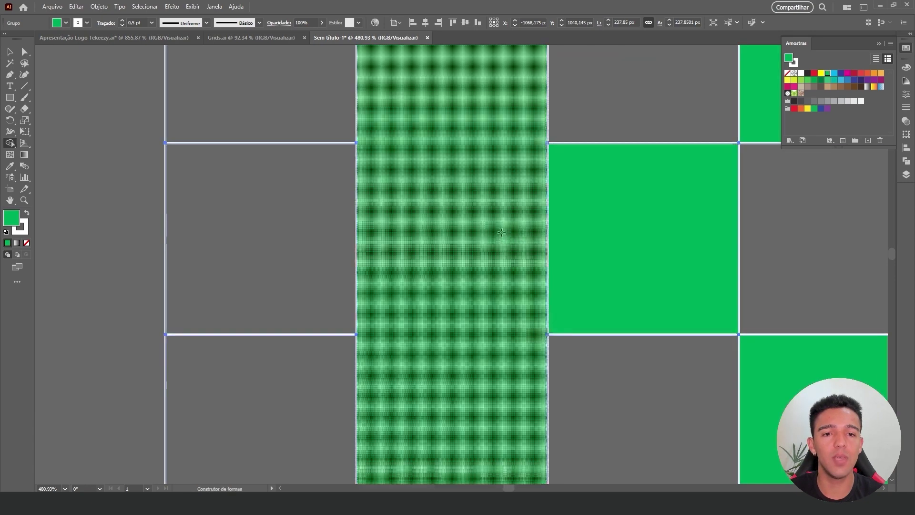
left_click_drag(501, 232, 645, 225)
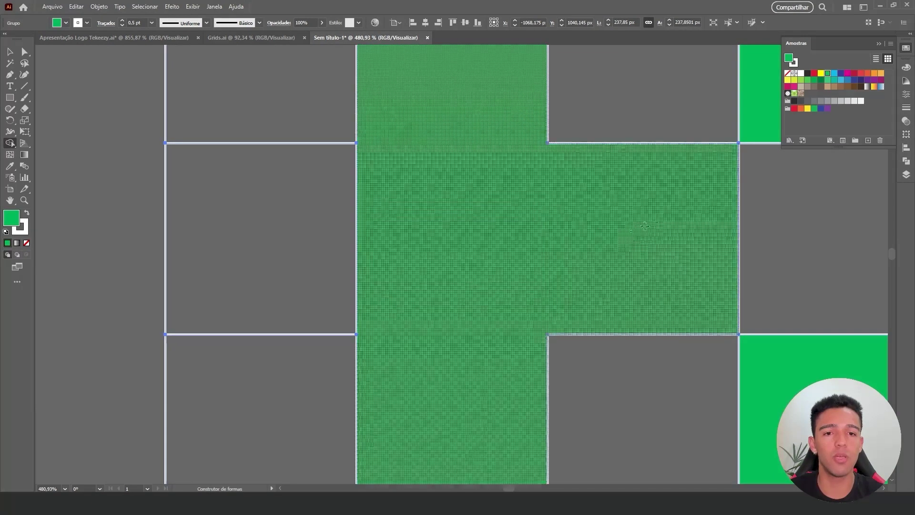
scroll(645, 226, "down", 2, "alt")
scroll(602, 210, "down", 1, "alt")
scroll(609, 228, "down", 2, "alt")
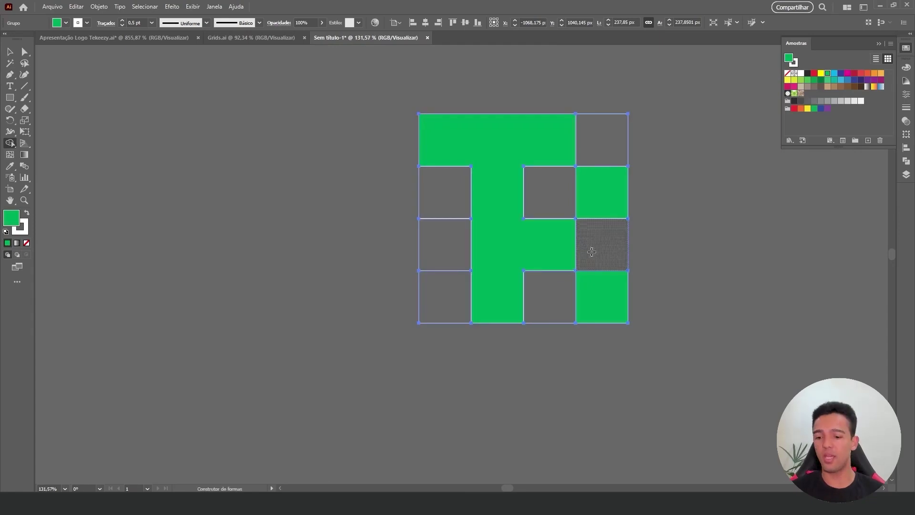
key("v")
scroll(653, 252, "right", 5)
left_click(505, 253)
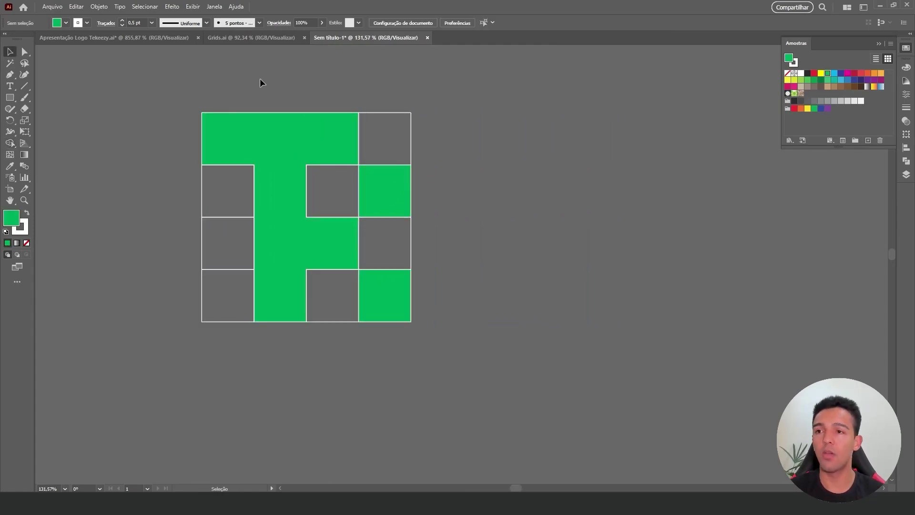
Select the green T shapes and the whole grid, and copy them.
left_click(29, 50)
left_click(336, 139)
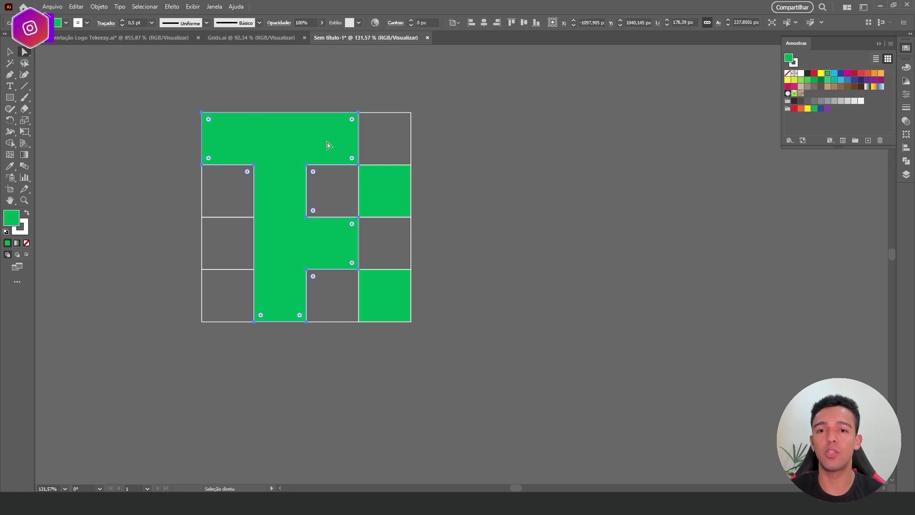
left_click(381, 189, "shift")
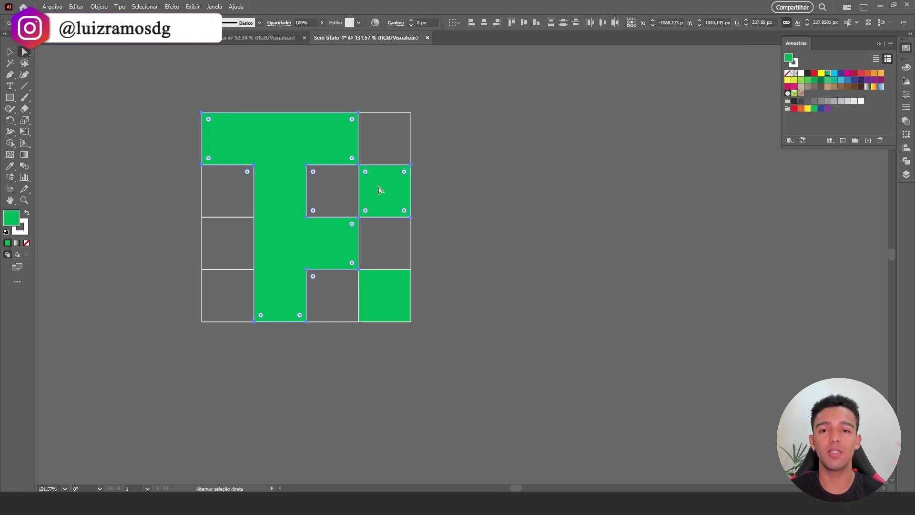
left_click(388, 296, "shift")
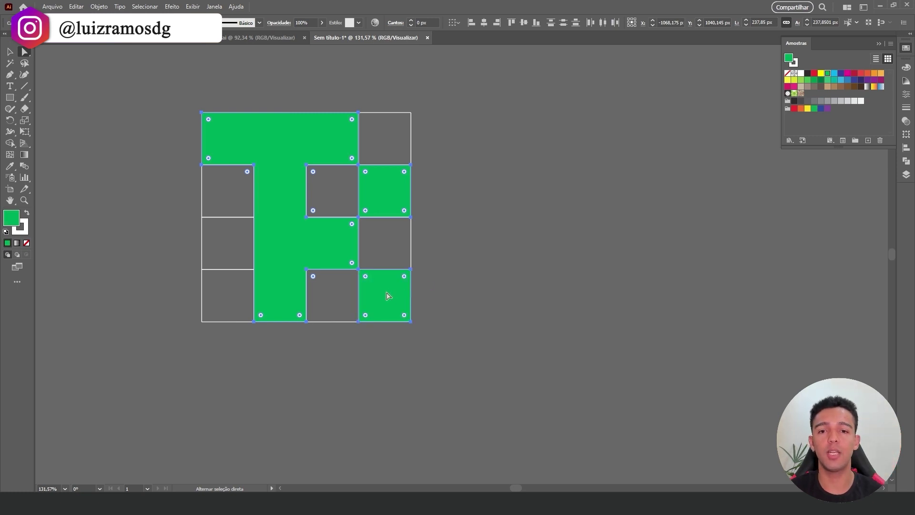
key("ctrl+a")
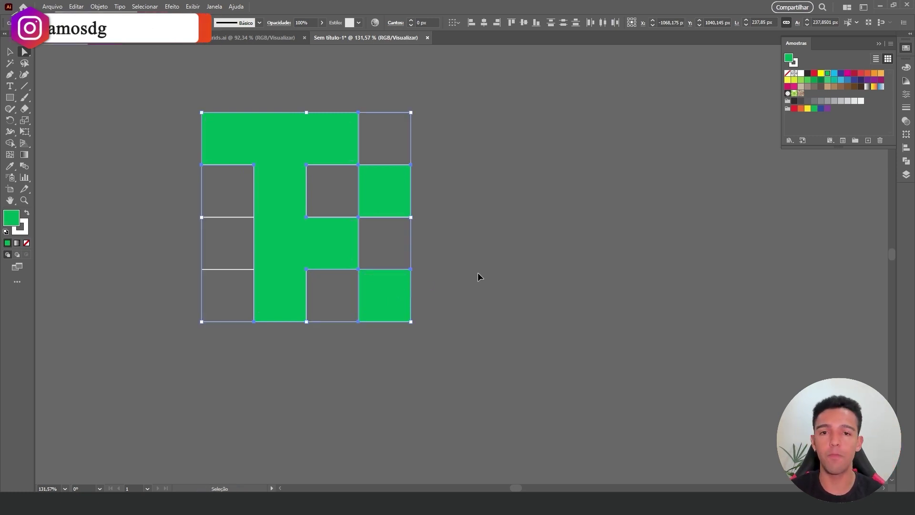
key("ctrl+c")
Paste the copy and move it beside the original pixel T.
scroll(424, 231, "right", 3)
scroll(429, 250, "right", 5)
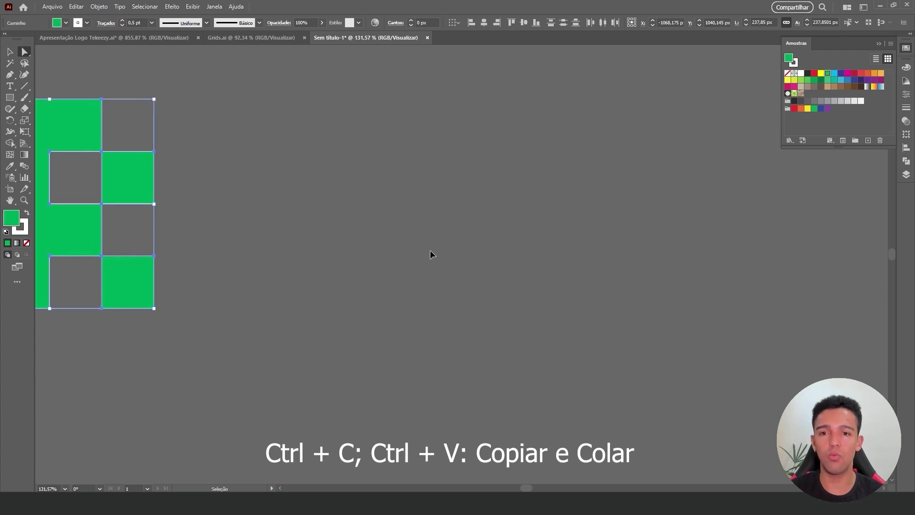
key("ctrl+v")
key("v")
left_click_drag(455, 273, 398, 245)
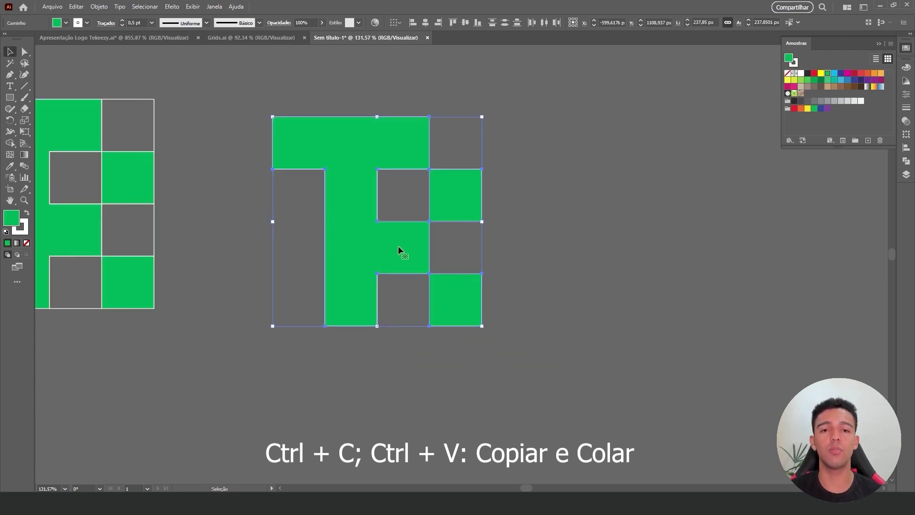
scroll(398, 245, "left", 1)
scroll(398, 245, "left", 3)
Set the copy's stroke to None so only solid green blocks remain.
left_click(27, 228)
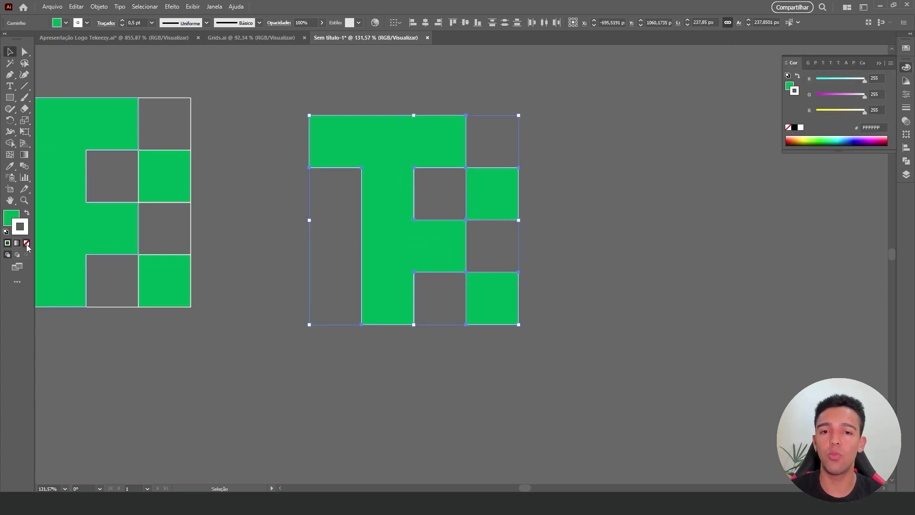
left_click(26, 243)
left_click(552, 194)
left_click_drag(514, 190, 579, 168)
key("ctrl+z")
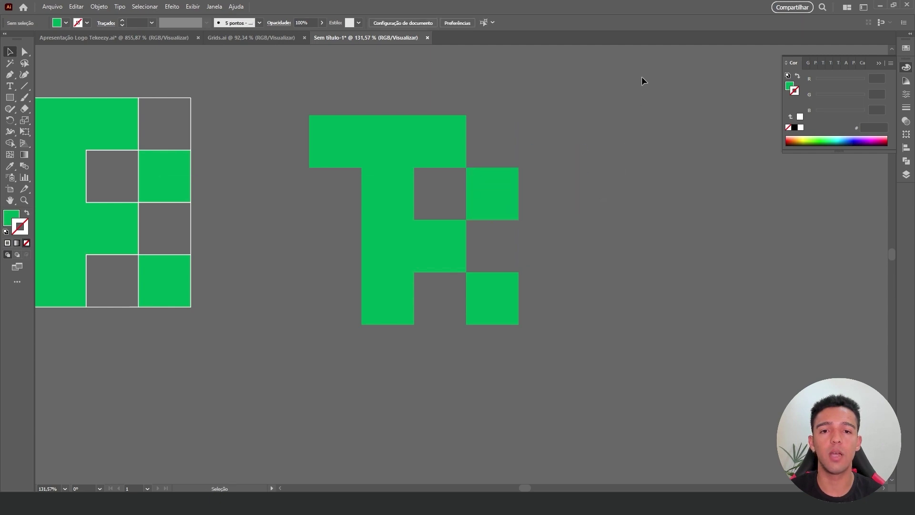
Reselect the outline-free copy as one group, keeping it grouped.
left_click_drag(296, 370, 448, 282)
key("a")
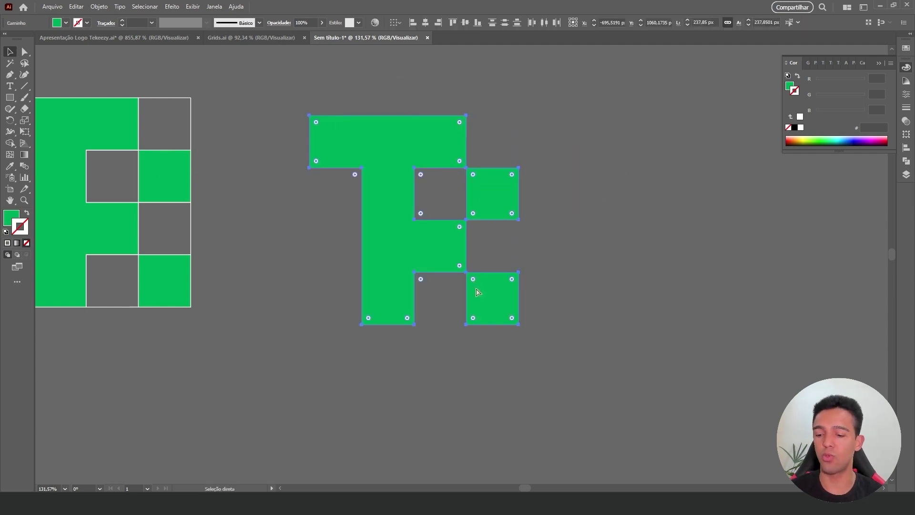
key("v")
right_click(473, 179)
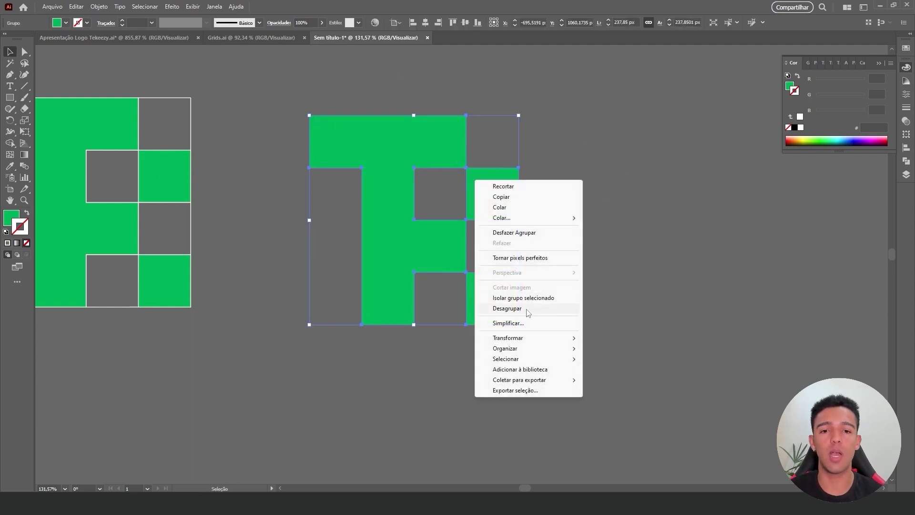
left_click(601, 212)
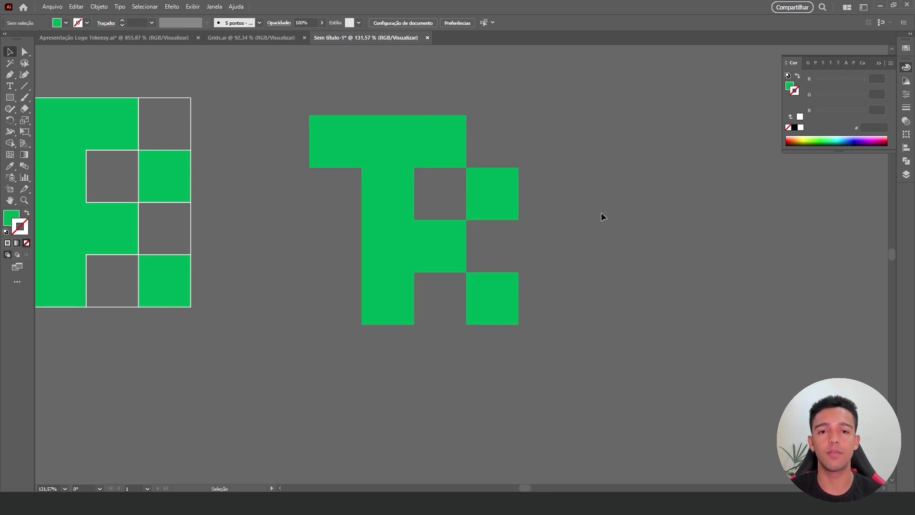
scroll(601, 212, "down", 5, "alt")
left_click(546, 224)
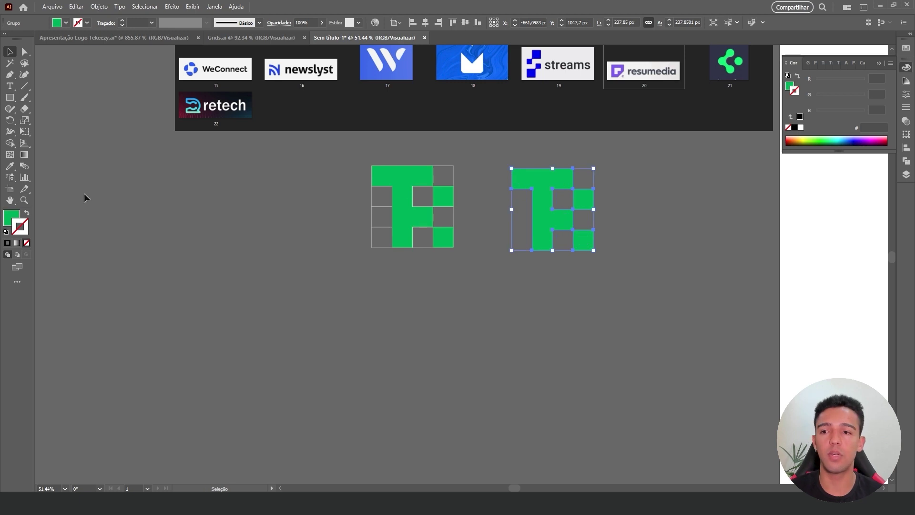
In Grids.ai, zoom in on the T + H artboard and its title, then back out.
left_click(658, 269)
scroll(662, 270, "down", 3, "alt")
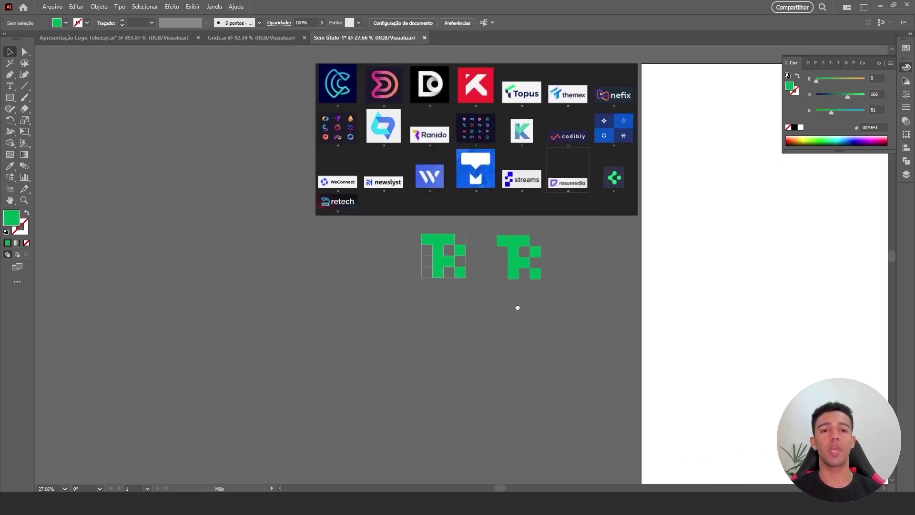
scroll(529, 315, "up", 1, "alt")
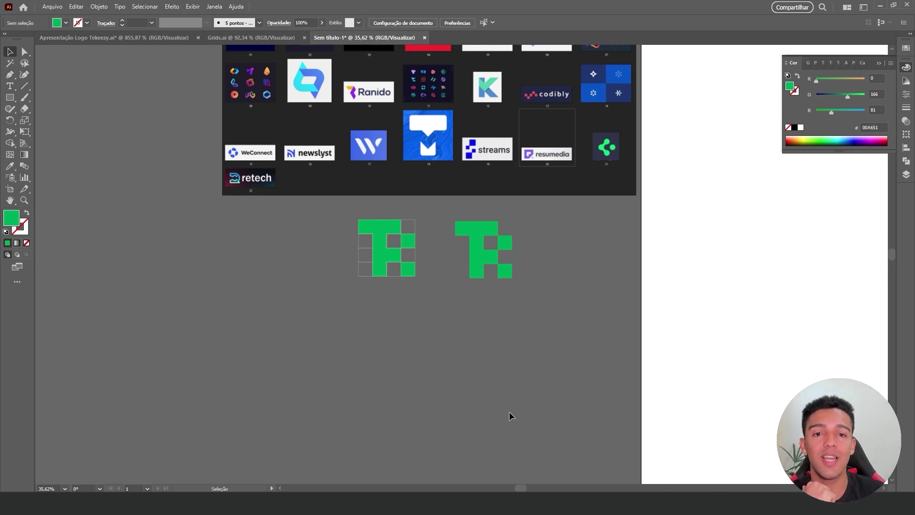
scroll(532, 315, "up", 1)
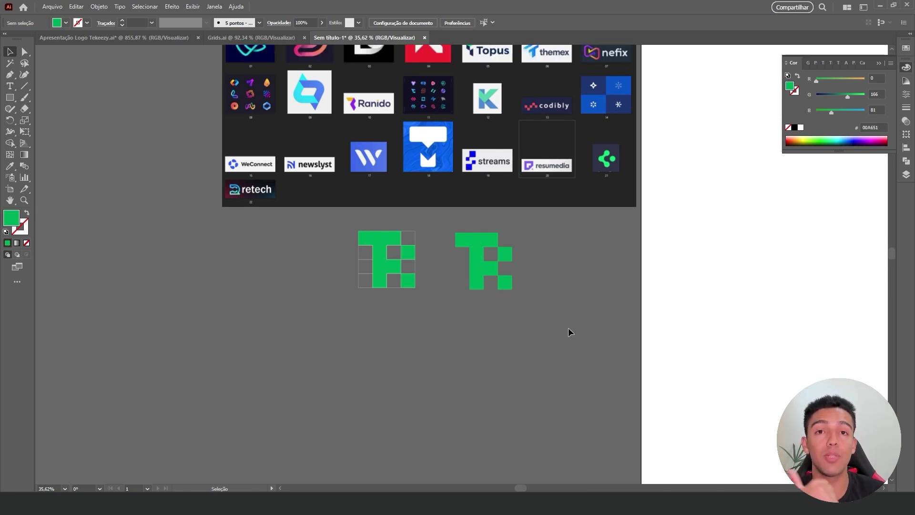
left_click(234, 34)
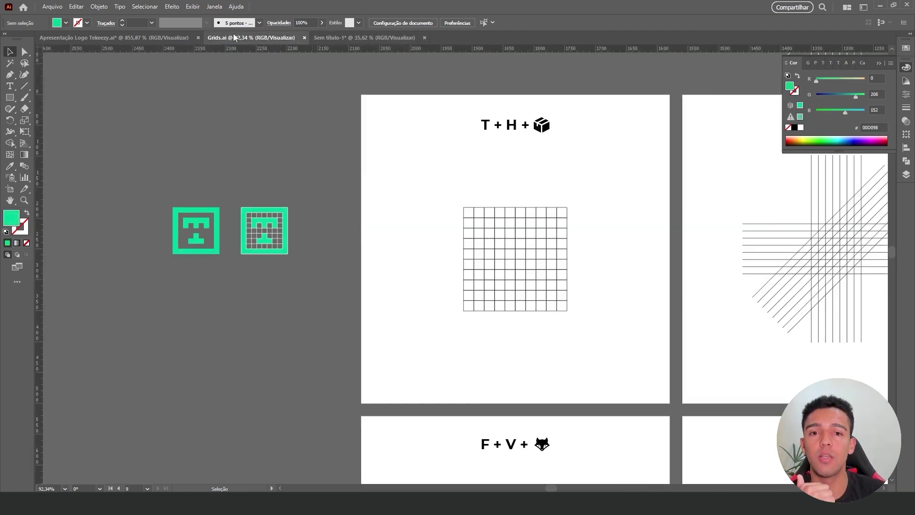
key("z")
left_click_drag(579, 291, 587, 231)
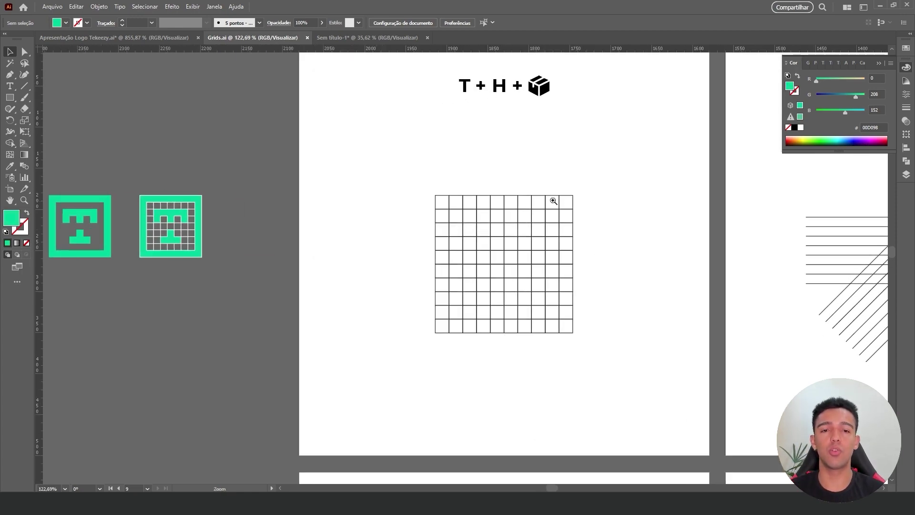
scroll(574, 192, "right", 3)
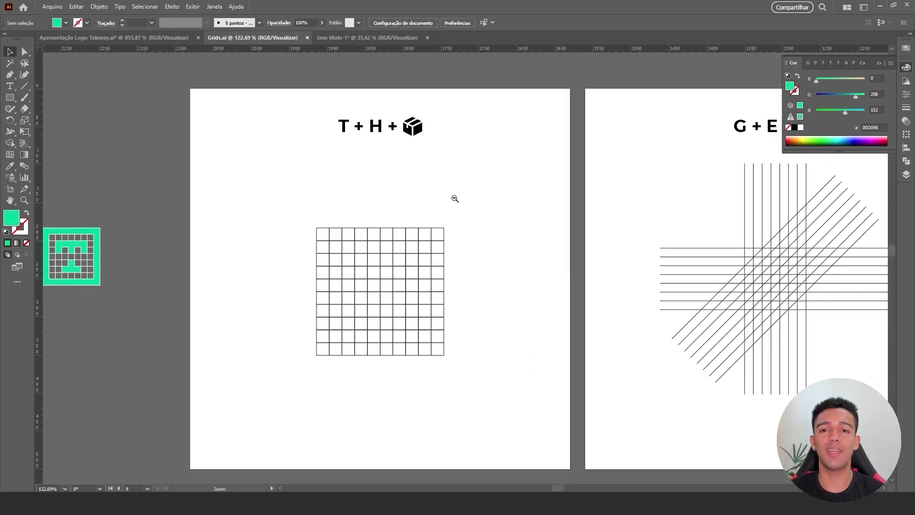
left_click(353, 134)
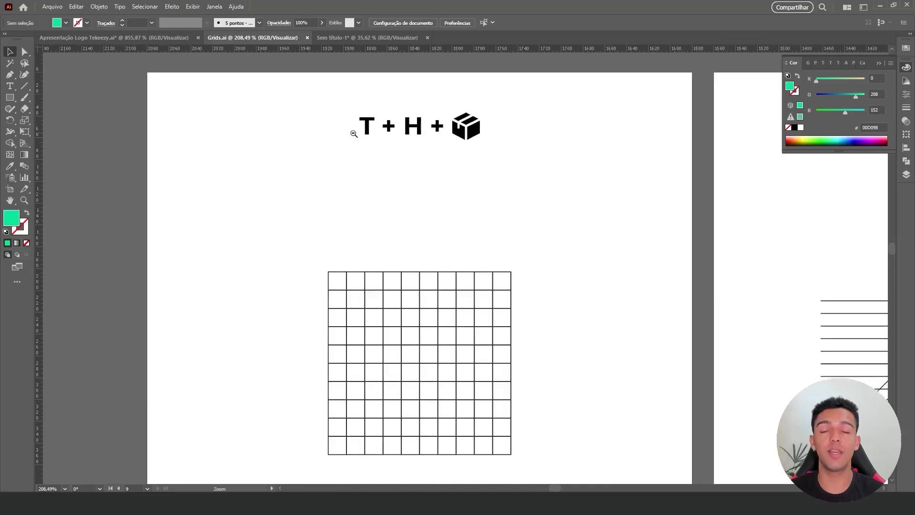
left_click(354, 134, "alt")
left_click(502, 221, "alt")
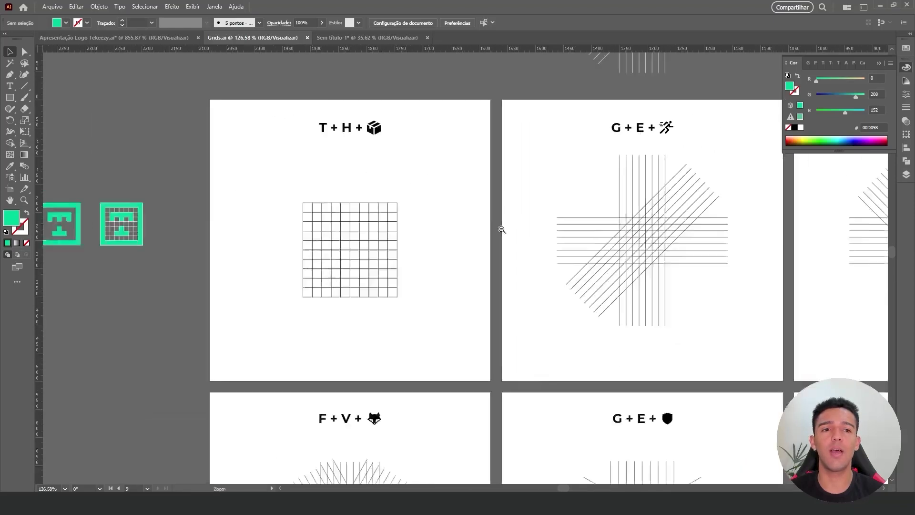
Navigate to the empty 10×10 grid, zoom in, and marquee-select the whole grid group.
scroll(501, 229, "down", 5)
scroll(521, 257, "up", 3)
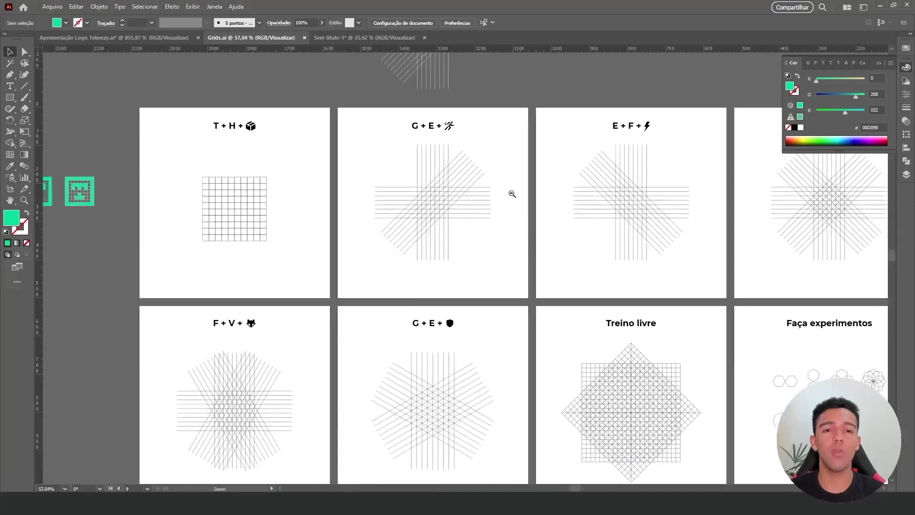
scroll(511, 193, "down", 1)
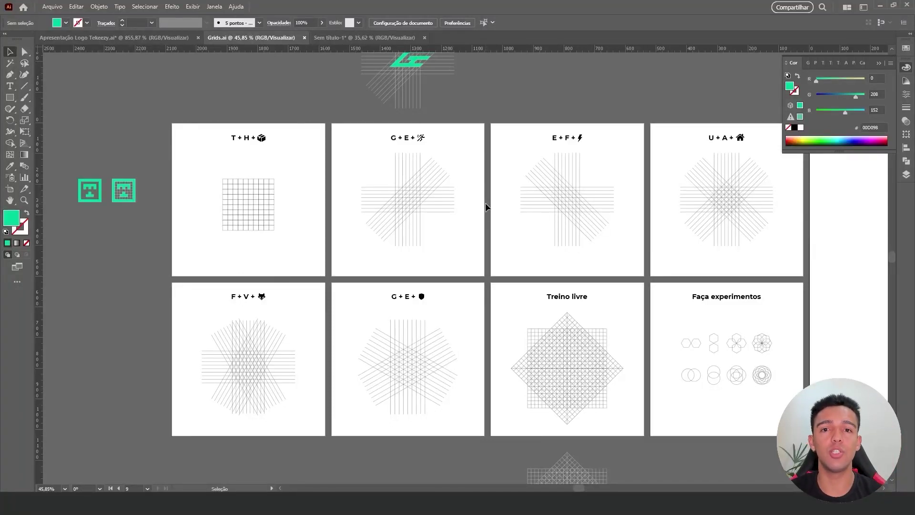
scroll(296, 137, "up", 2)
scroll(258, 114, "up", 3)
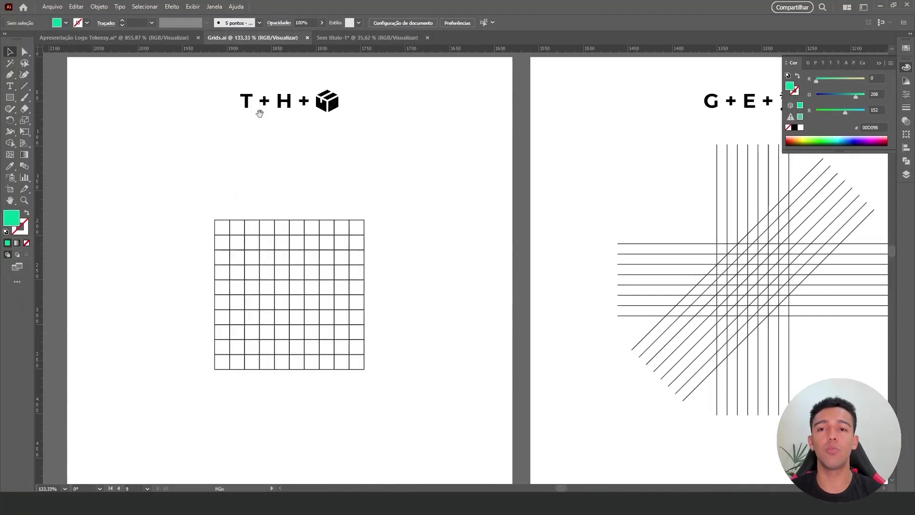
scroll(478, 193, "right", 5)
scroll(483, 107, "down", 3)
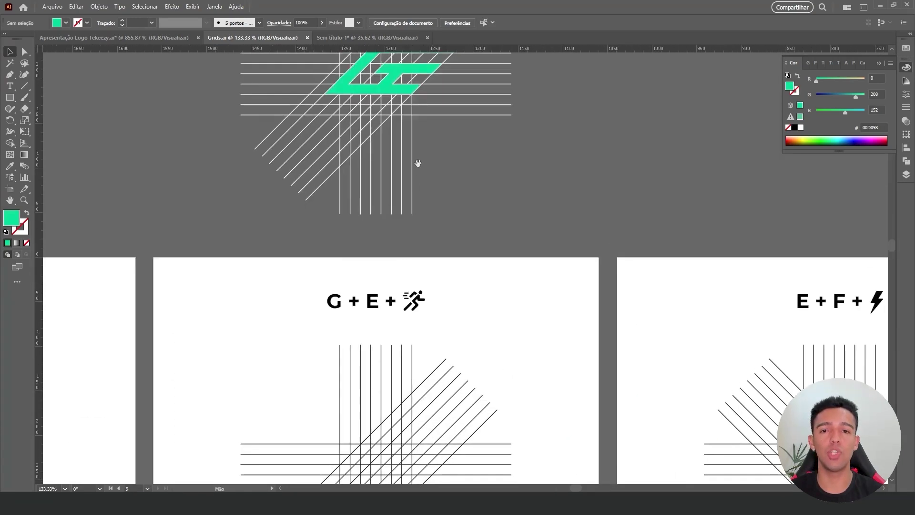
scroll(412, 175, "up", 3)
scroll(412, 175, "down", 3)
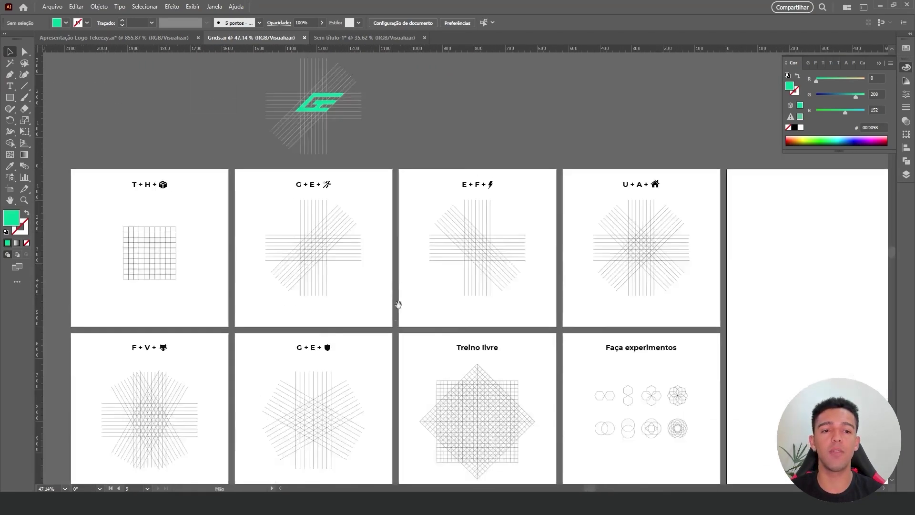
scroll(395, 302, "down", 3)
scroll(392, 211, "up", 2)
scroll(392, 211, "up", 2)
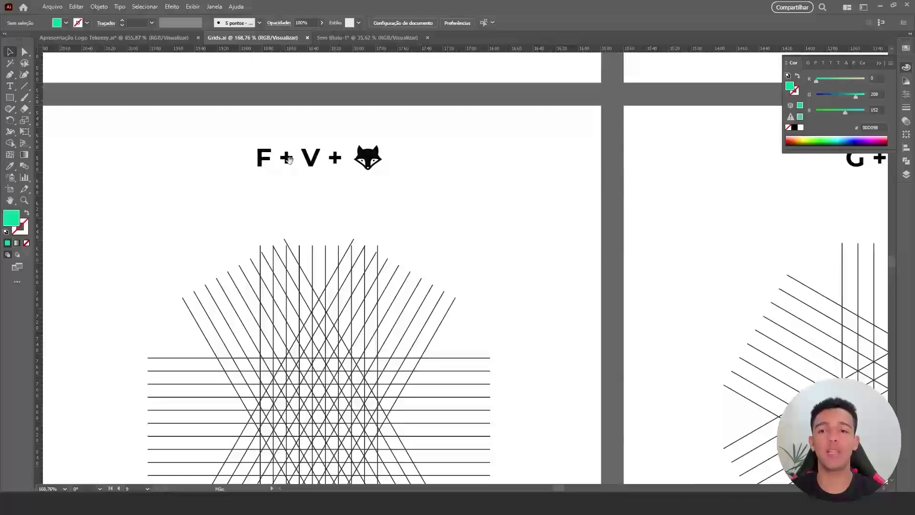
scroll(321, 206, "down", 3)
scroll(419, 194, "up", 3)
scroll(377, 345, "up", 5)
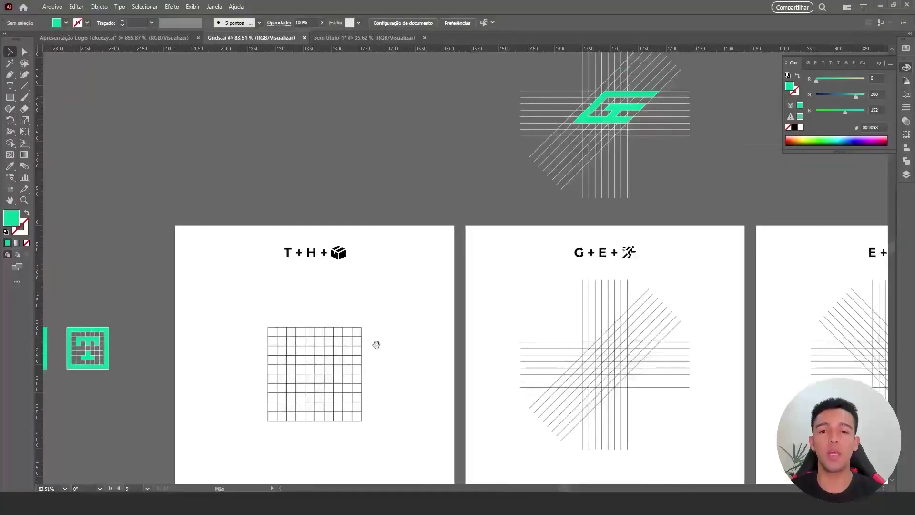
scroll(377, 344, "up", 1)
scroll(399, 319, "up", 3)
scroll(463, 238, "down", 2)
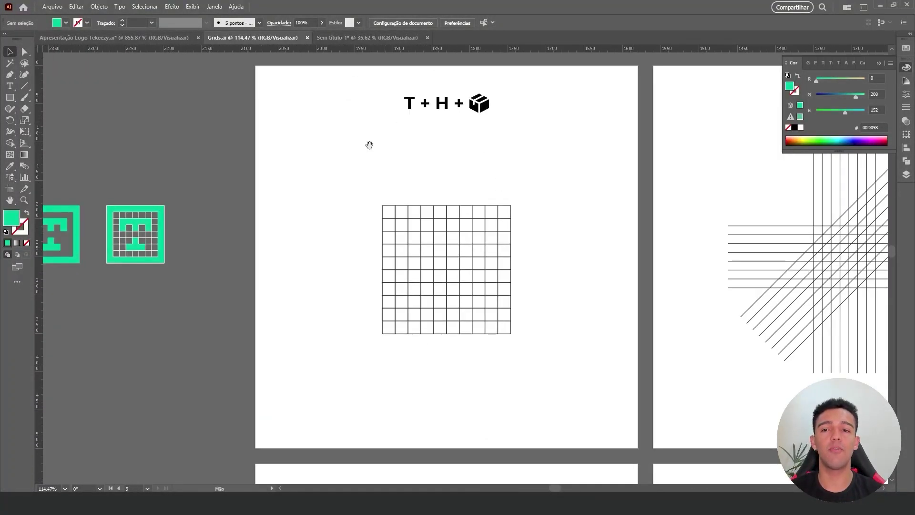
scroll(369, 145, "left", 5)
scroll(235, 233, "up", 4)
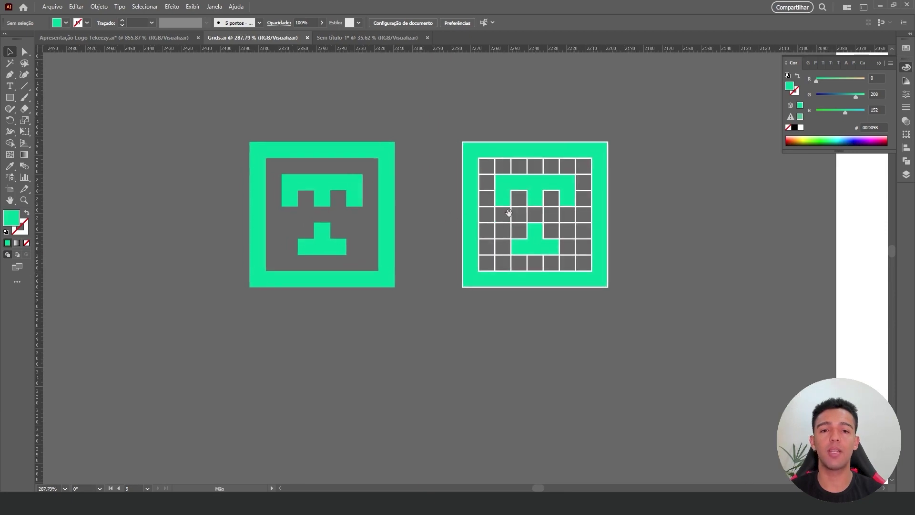
scroll(476, 228, "right", 5)
scroll(637, 243, "down", 4)
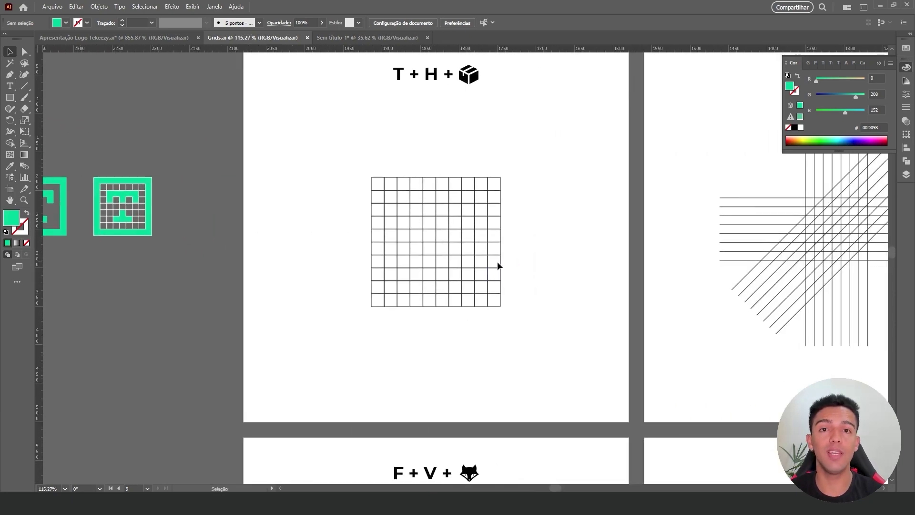
left_click_drag(468, 209, 537, 182)
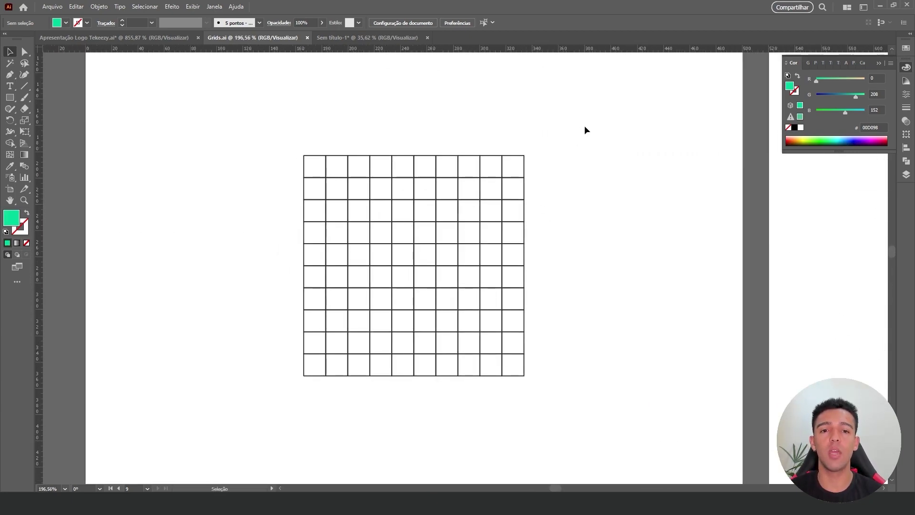
left_click_drag(584, 126, 239, 410)
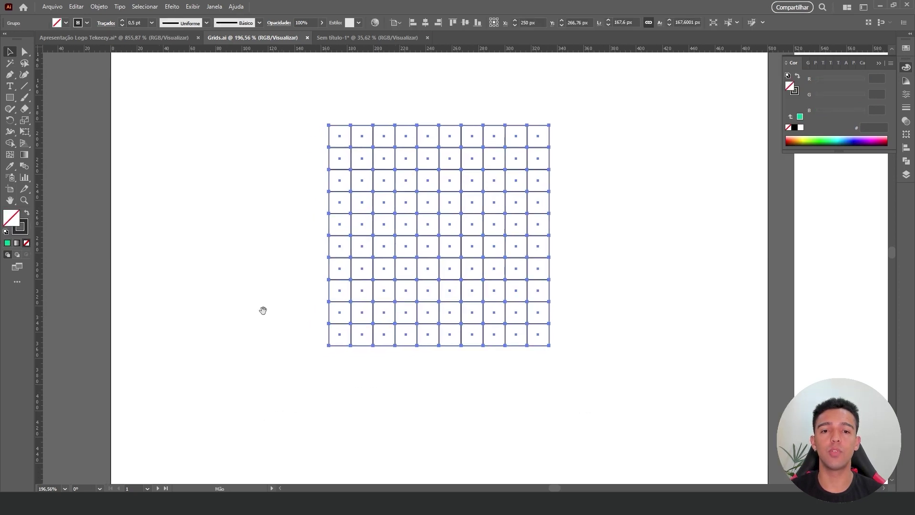
scroll(325, 331, "down", 2)
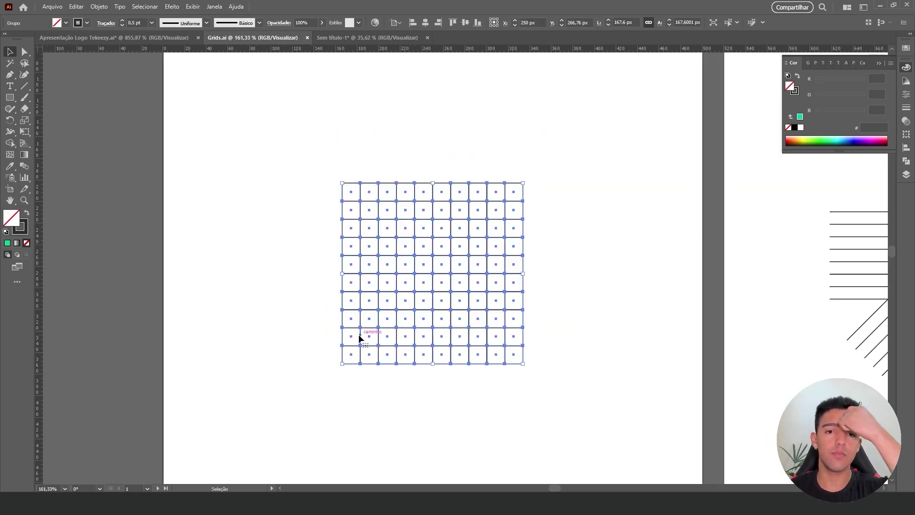
key("shift+m")
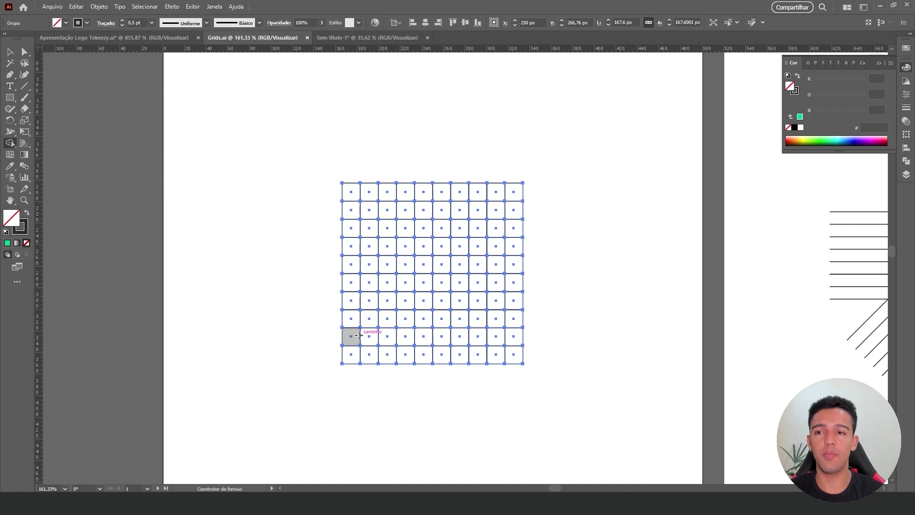
left_click(831, 140)
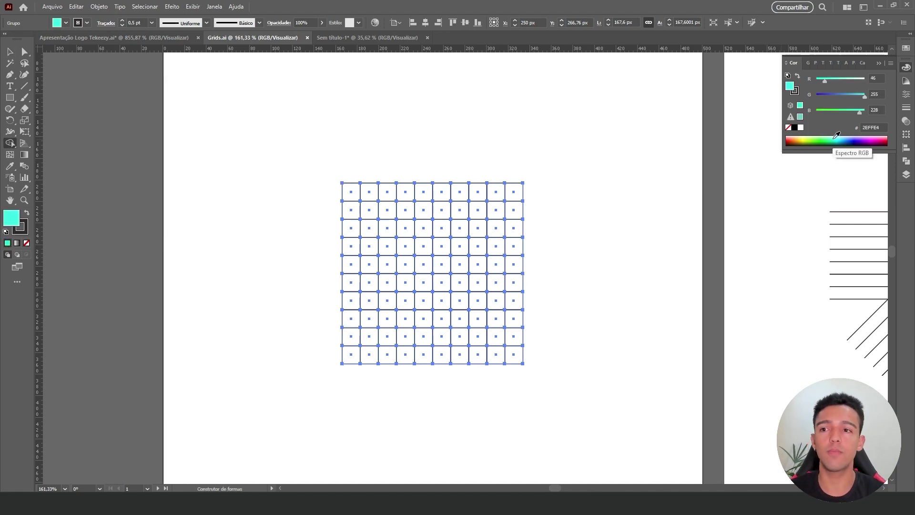
left_click_drag(443, 200, 359, 214)
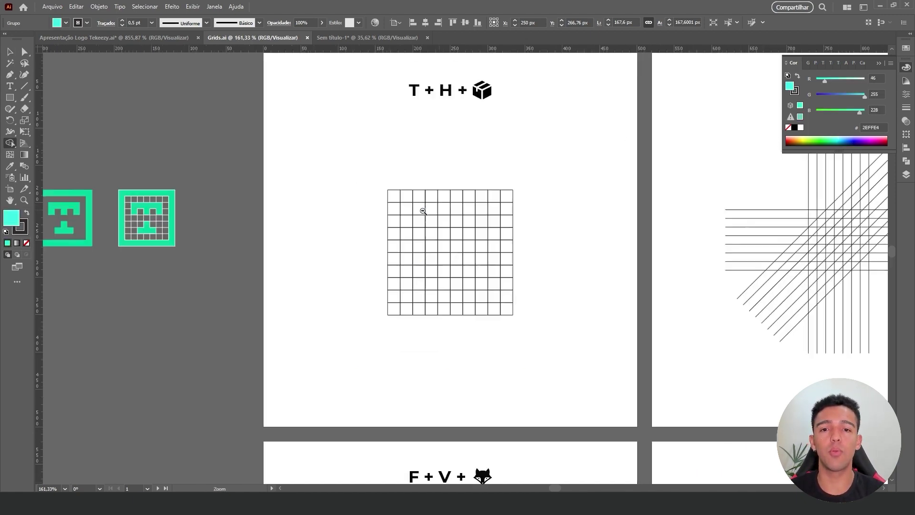
left_click_drag(500, 254, 599, 200)
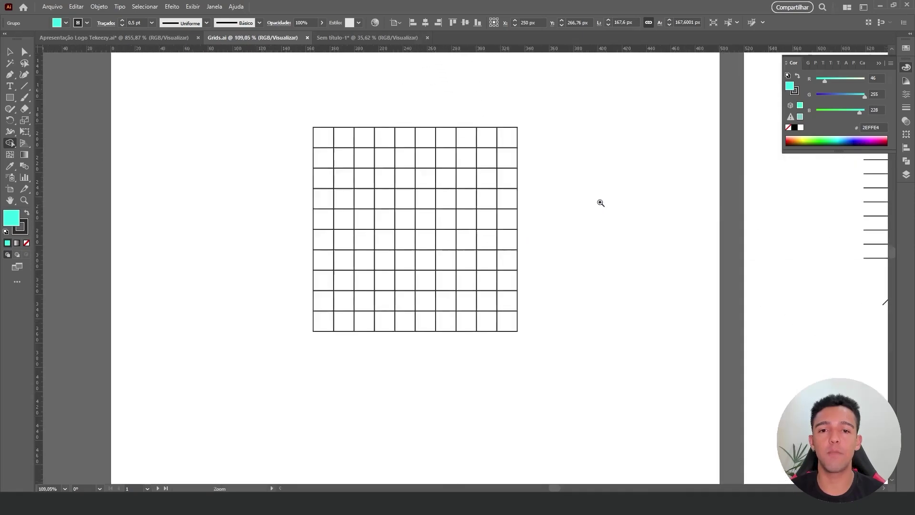
mouse_move(321, 135)
left_mouse_down()
mouse_move(323, 308)
mouse_move(340, 322)
mouse_move(355, 297)
left_mouse_up()
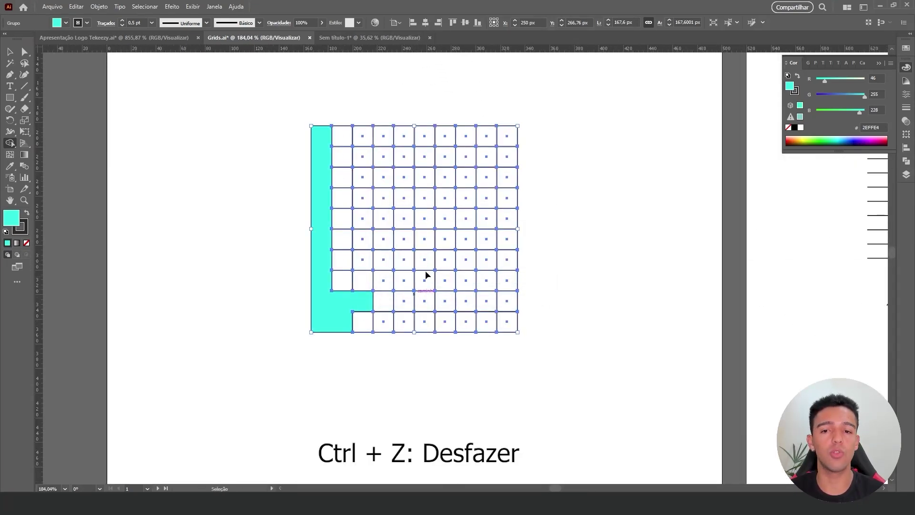
key("ctrl+z")
mouse_move(322, 135)
left_mouse_down()
mouse_move(324, 322)
mouse_move(506, 320)
mouse_move(507, 152)
mouse_move(482, 136)
mouse_move(326, 136)
left_mouse_up()
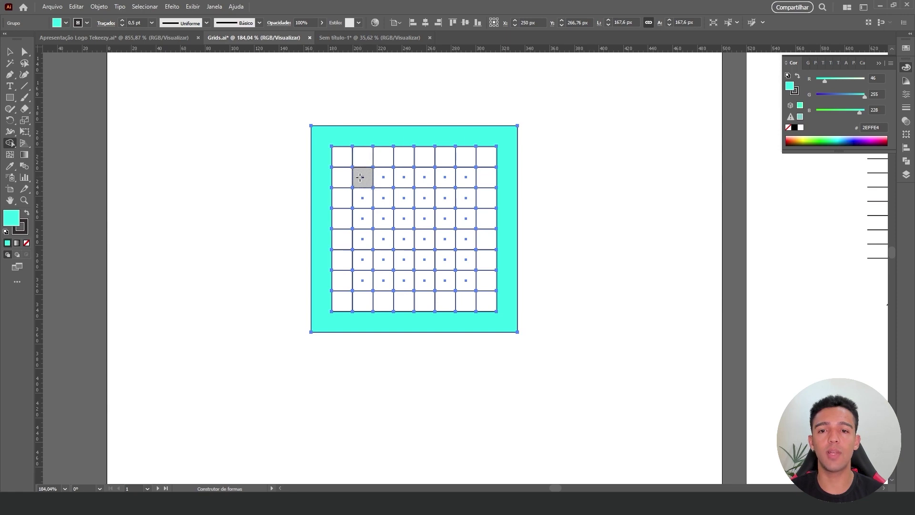
mouse_move(411, 184)
left_mouse_down()
mouse_move(320, 200)
mouse_move(371, 180)
mouse_move(462, 197)
left_mouse_up()
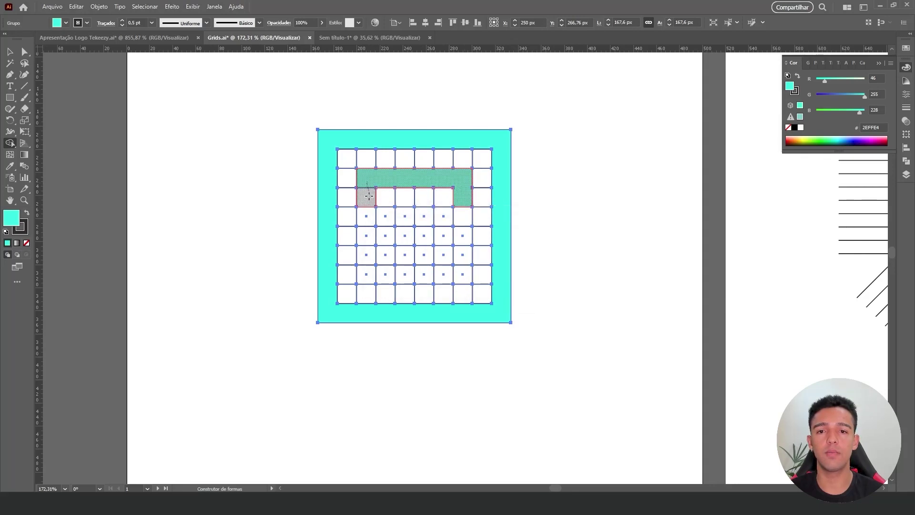
mouse_move(376, 181)
left_mouse_down()
mouse_move(367, 209)
mouse_move(371, 195)
left_mouse_up()
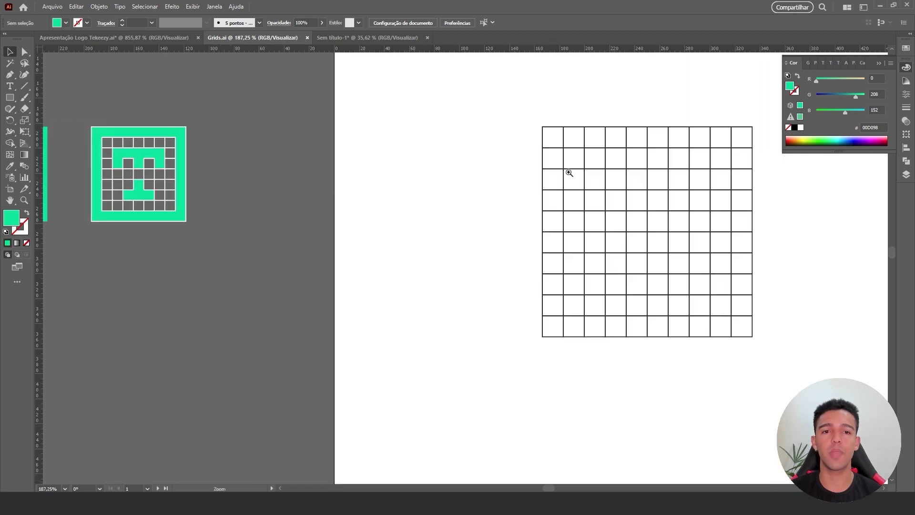
Delete the rightmost column and bottom row lines to trim the grid to 9×9.
key("a")
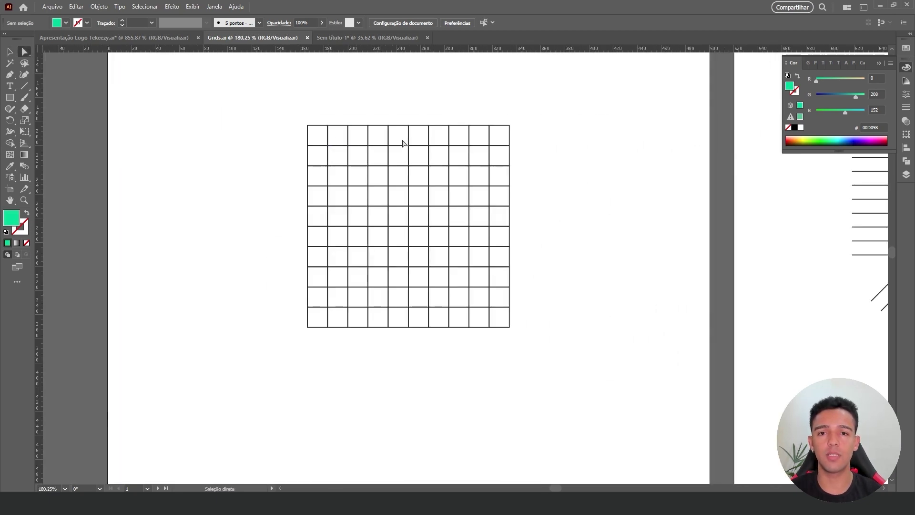
mouse_move(552, 107)
left_mouse_down()
mouse_move(501, 318)
mouse_move(247, 333)
left_mouse_up()
key("Delete")
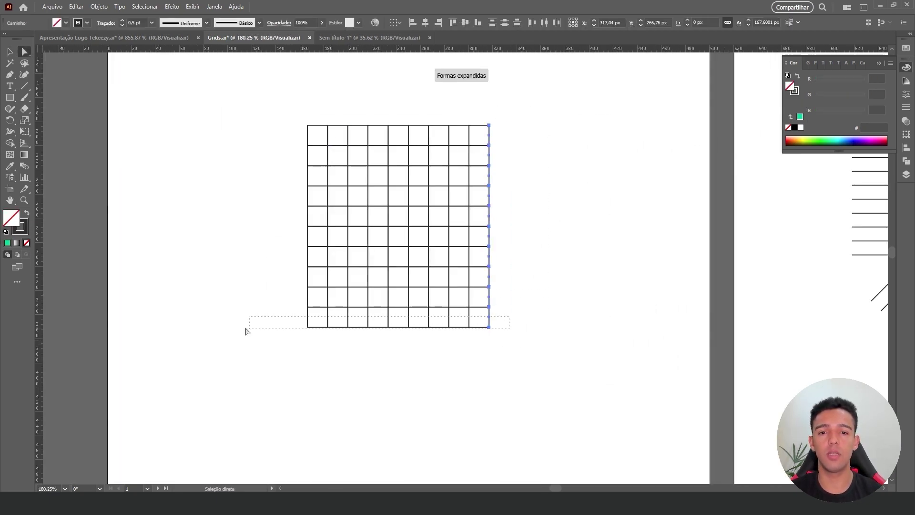
key("Delete")
key("Delete")
key("v")
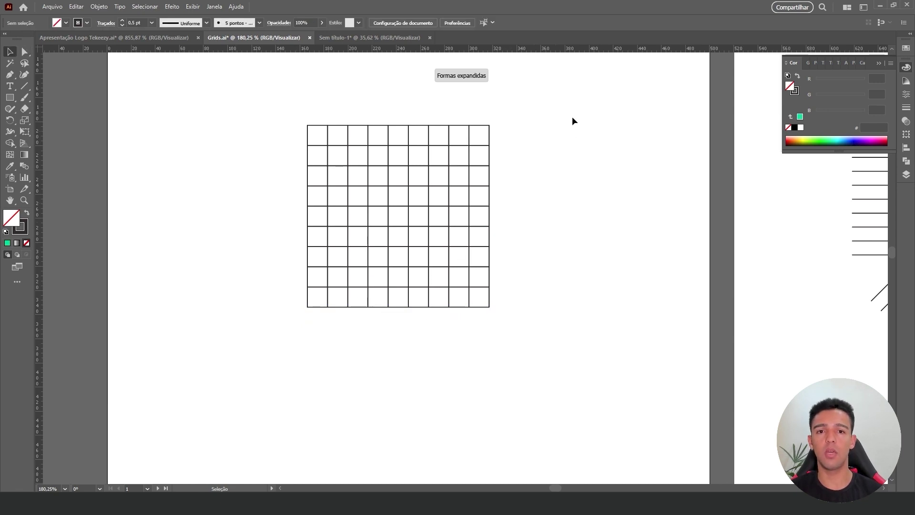
With Shape Builder and green fill, merge the grid's outer ring of cells into a frame.
left_click_drag(573, 121, 184, 361)
key("shift+m")
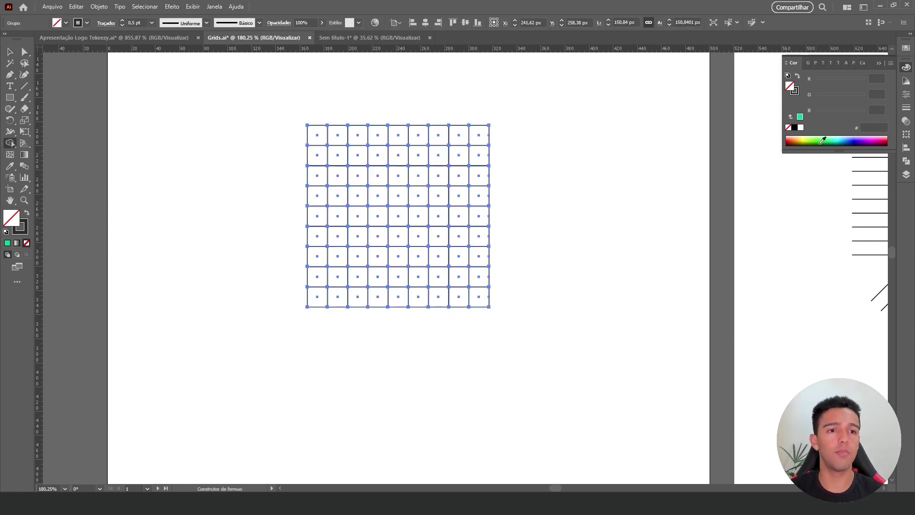
left_click(821, 141)
scroll(372, 138, "up", 2)
mouse_move(310, 132)
left_mouse_down()
mouse_move(422, 134)
mouse_move(446, 337)
mouse_move(310, 333)
mouse_move(313, 186)
mouse_move(327, 148)
left_mouse_up()
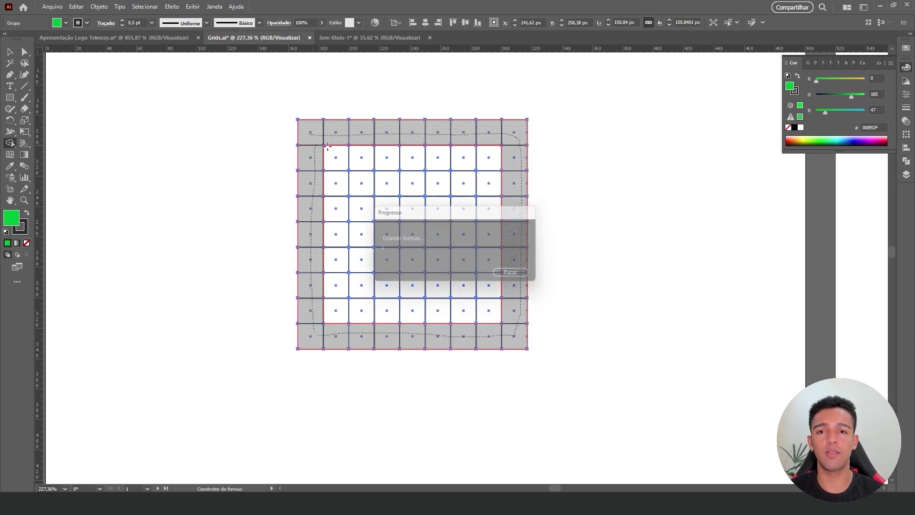
left_click_drag(327, 380, 428, 129)
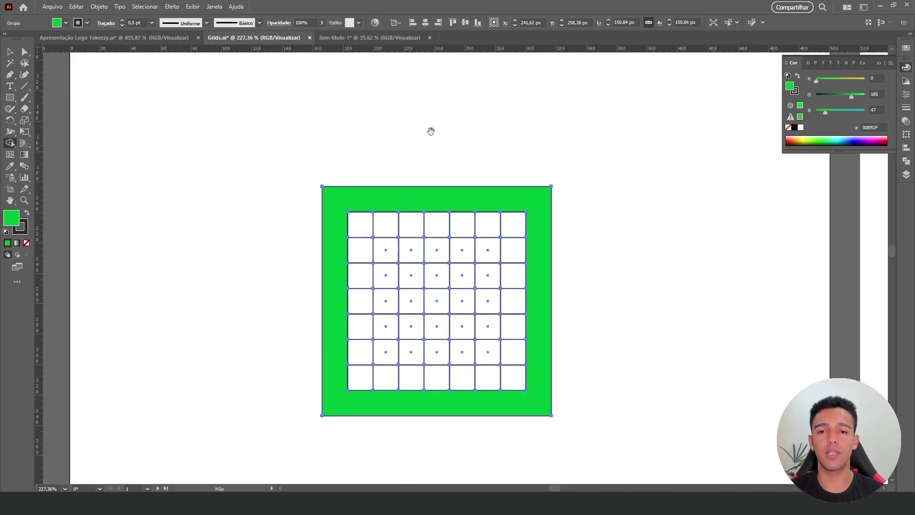
Merge the T's top-bar cells, then its stem and base cells, into green shapes.
scroll(398, 218, "up", 2)
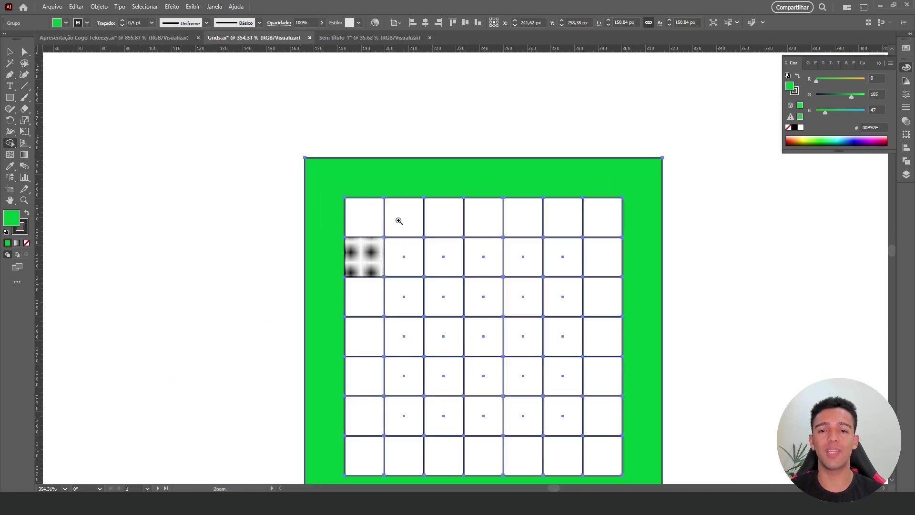
scroll(367, 190, "up", 1)
scroll(378, 187, "up", 1)
scroll(366, 186, "up", 1)
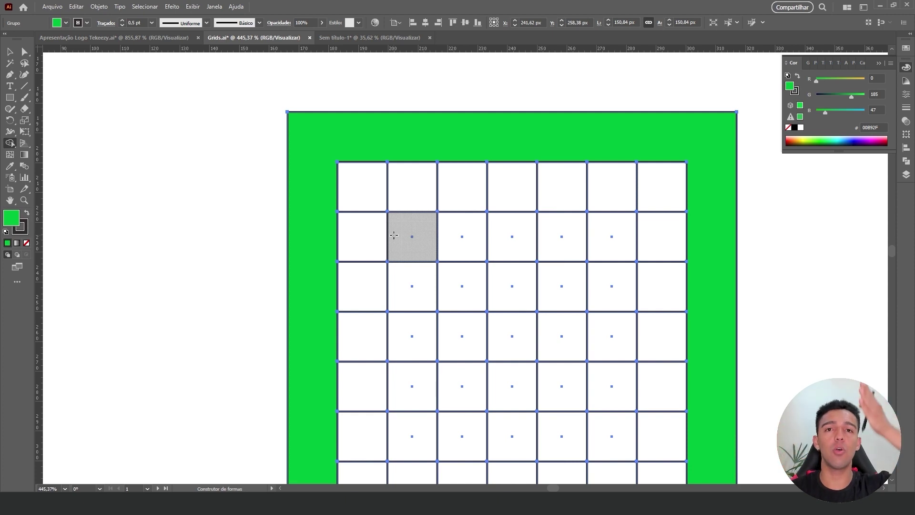
scroll(449, 210, "down", 1)
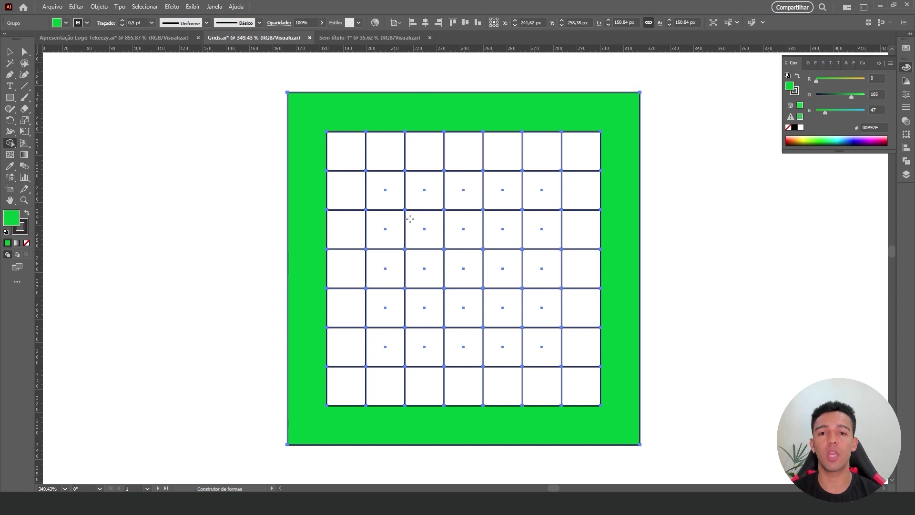
mouse_move(393, 231)
left_mouse_down()
mouse_move(515, 191)
mouse_move(542, 229)
left_mouse_up()
left_click_drag(471, 238, 469, 243)
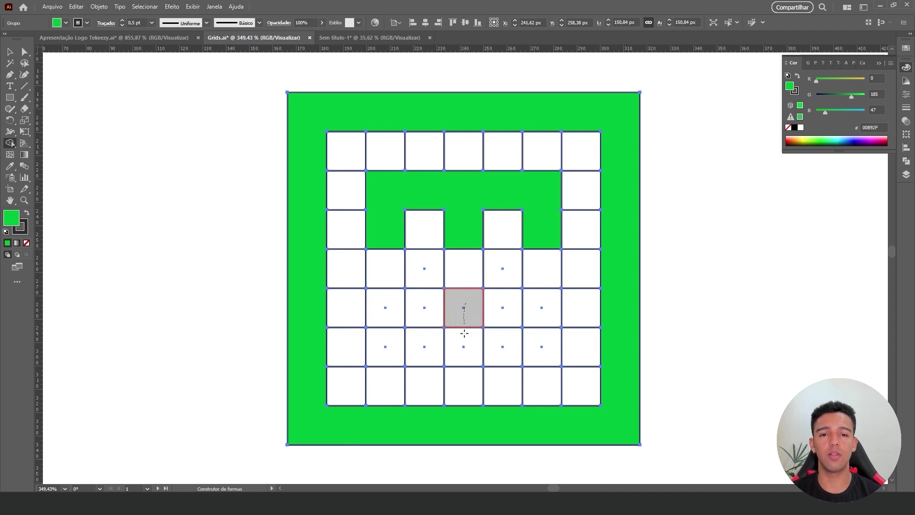
left_click_drag(464, 333, 505, 347)
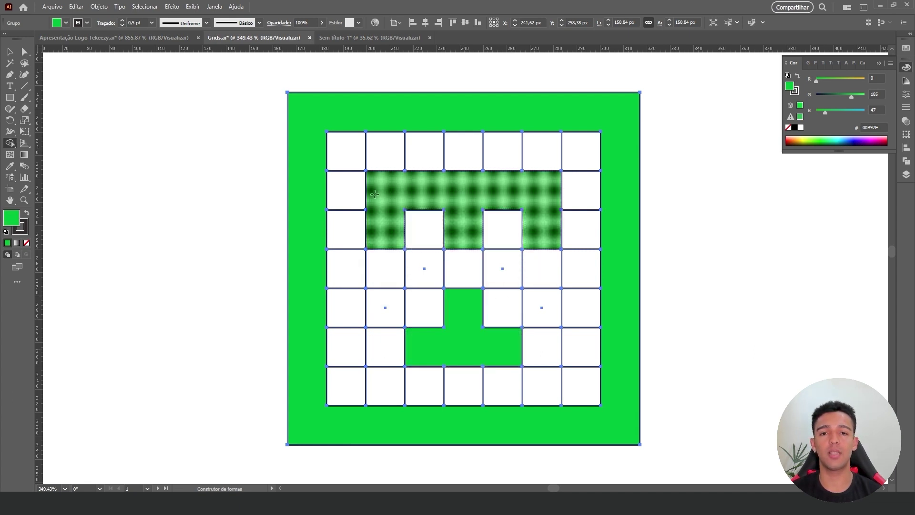
scroll(281, 342, "down", 5)
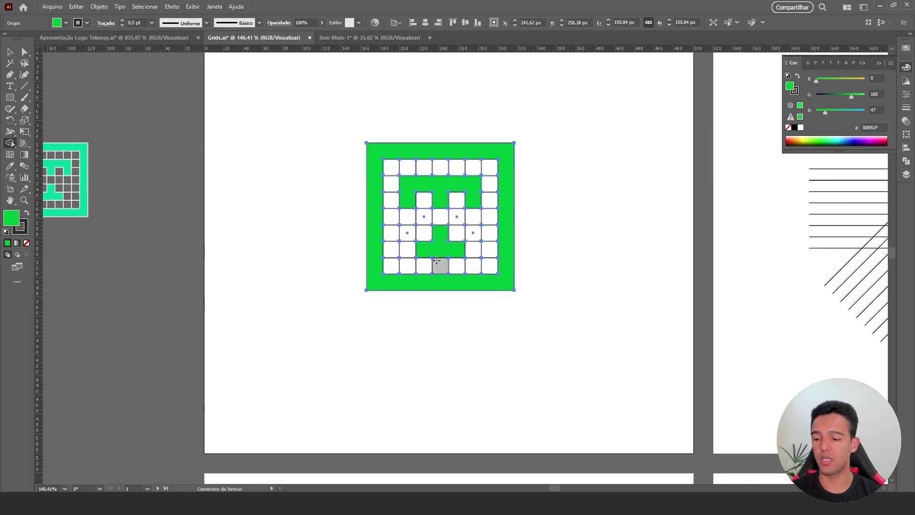
key("a")
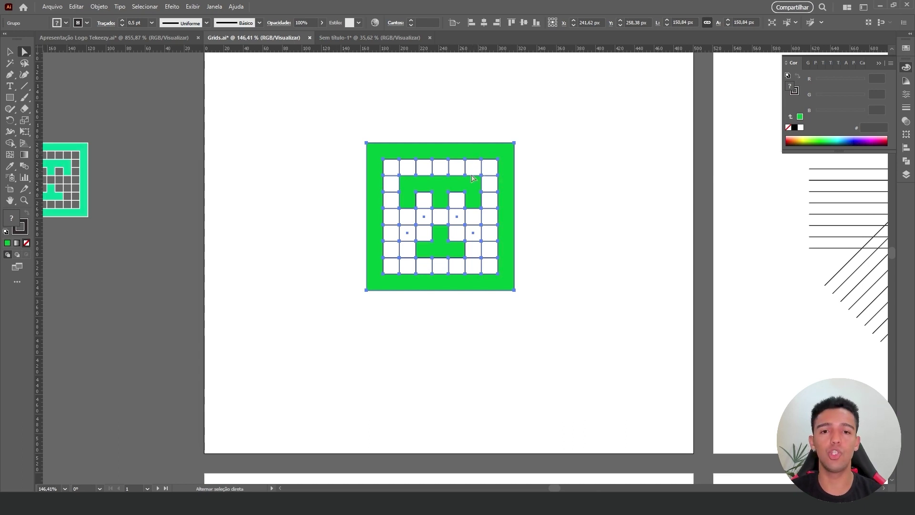
Copy the green pixel T pieces and paste a duplicate of them.
left_click(472, 197)
left_click(564, 208)
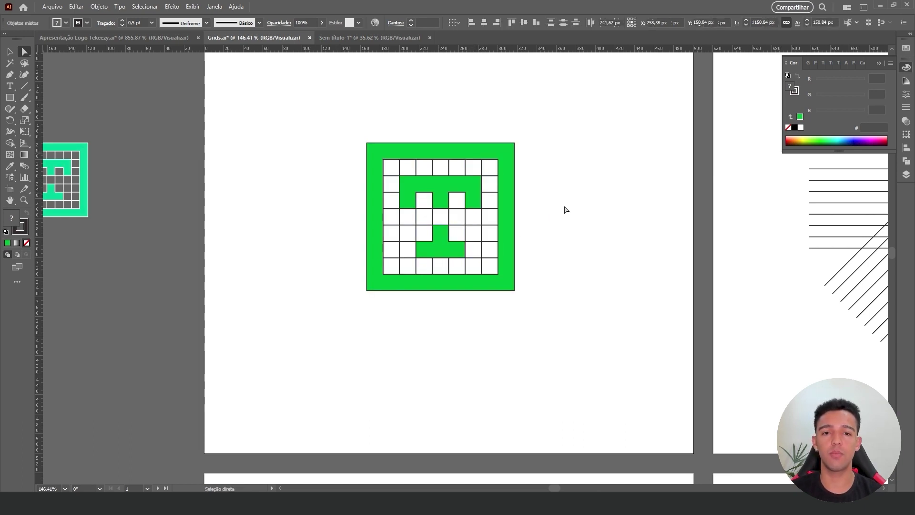
left_click(505, 161)
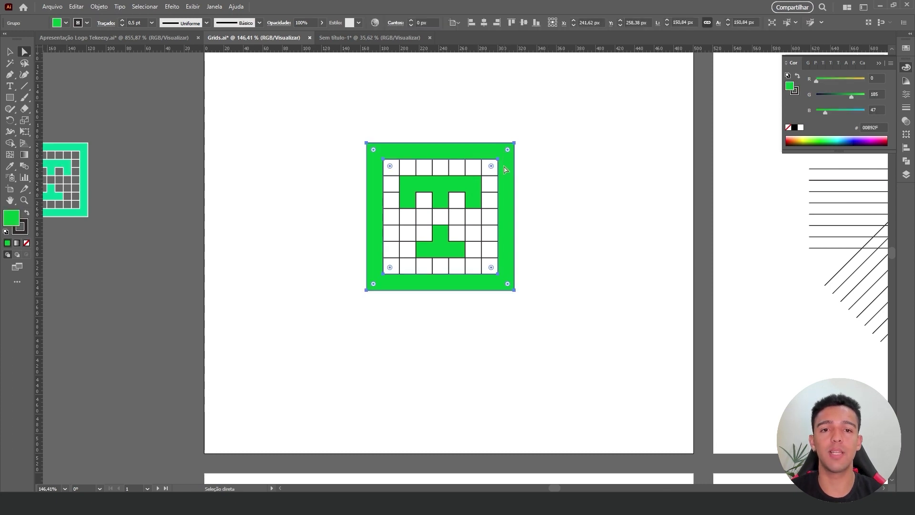
left_click(463, 189, "shift")
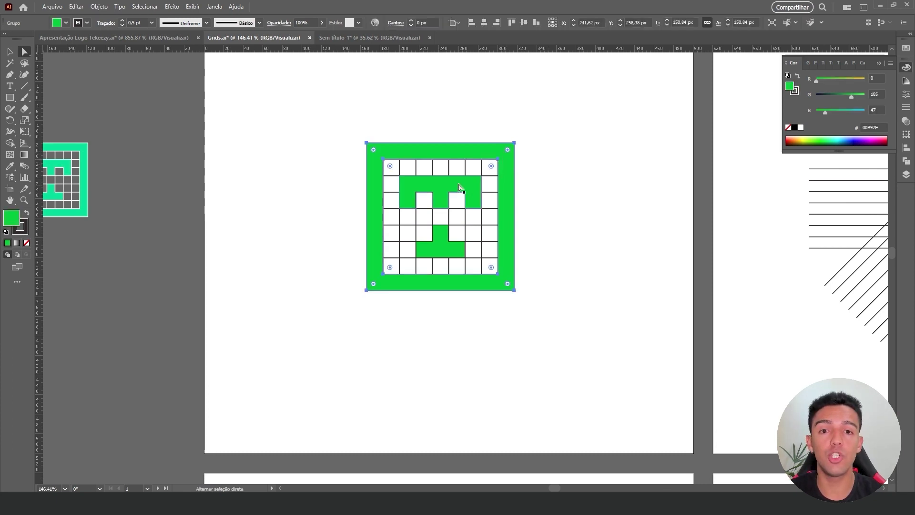
left_click(440, 250, "shift")
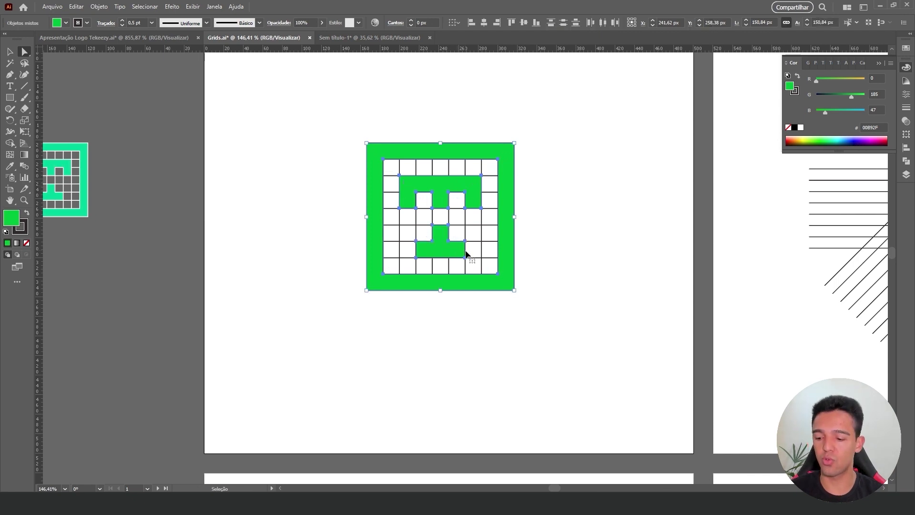
key("ctrl+c")
scroll(495, 310, "down", 5)
scroll(565, 125, "up", 2)
scroll(565, 125, "left", 6)
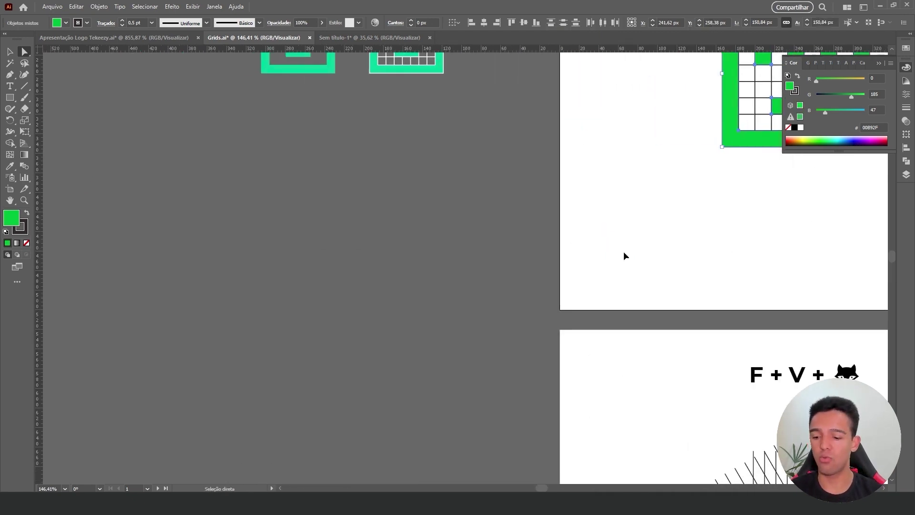
key("ctrl+v")
Make the pasted T white with no stroke, group it, and scale it down beside the artboard.
key("v")
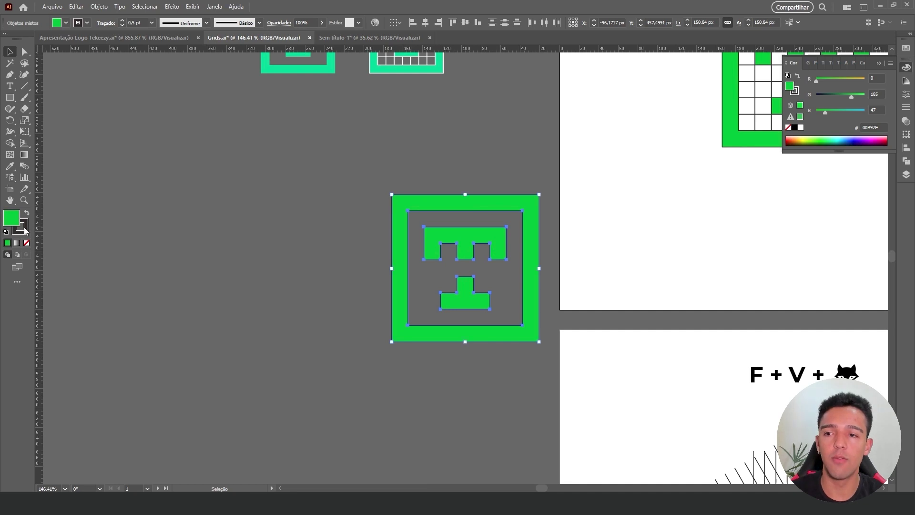
left_click(26, 243)
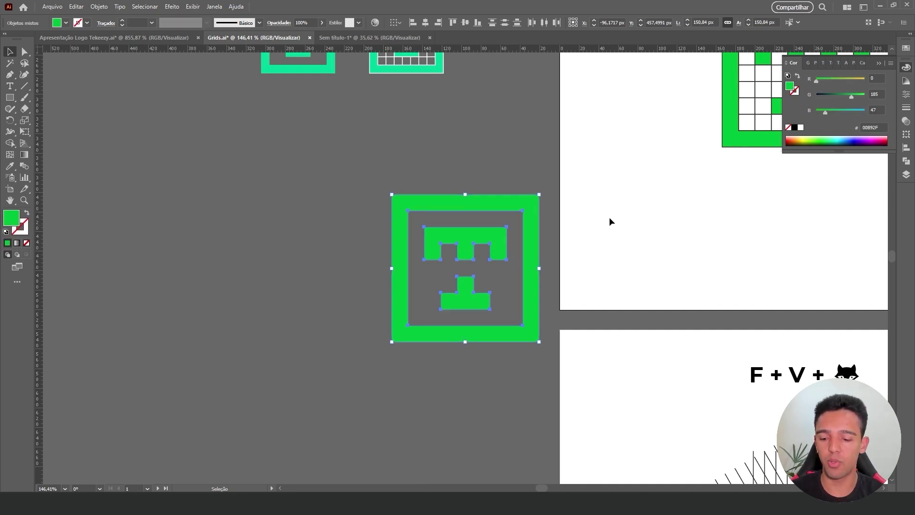
key("i")
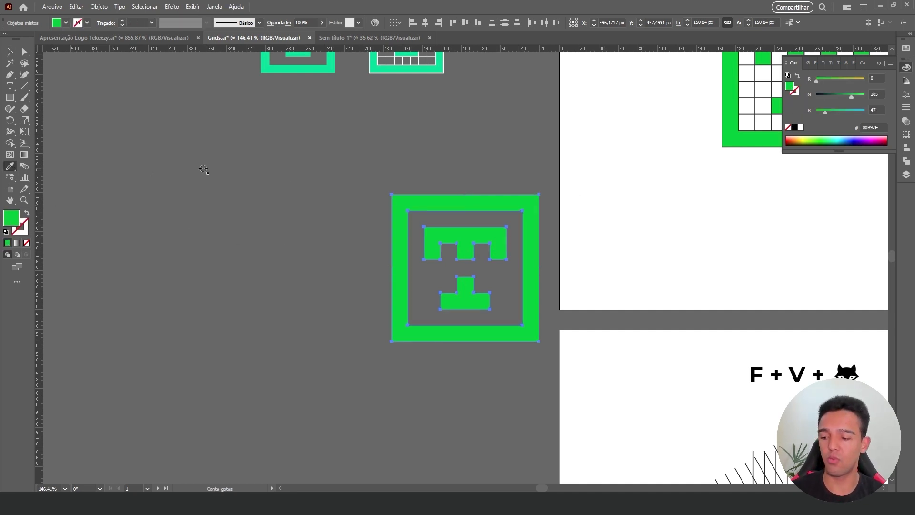
left_click(609, 163)
key("v")
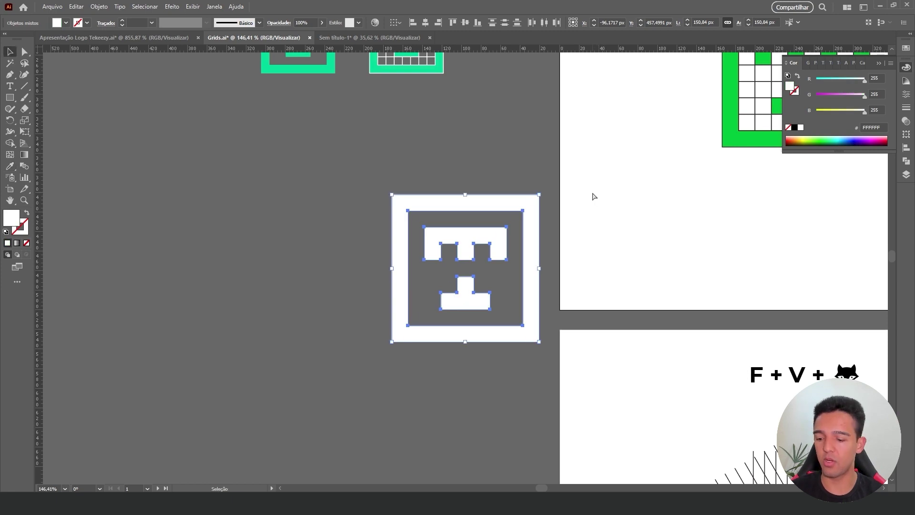
key("ctrl+g")
left_click_drag(535, 235, 512, 218)
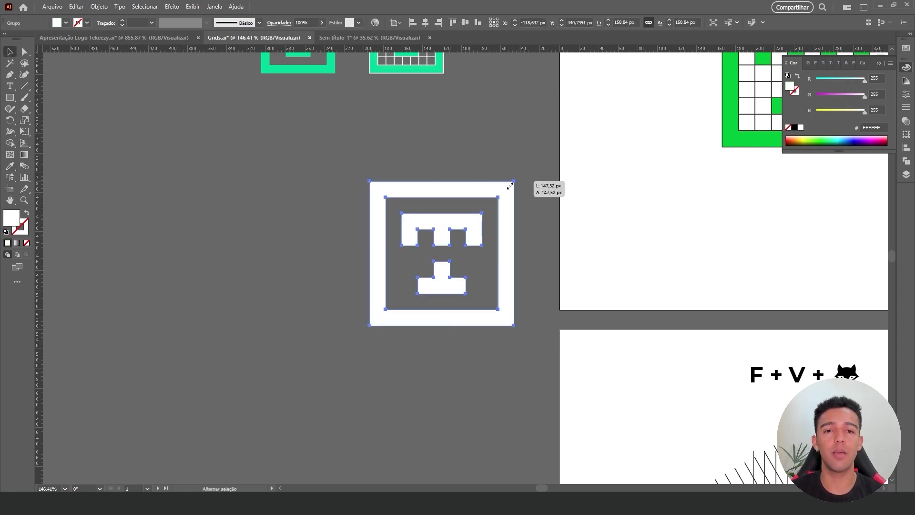
left_click_drag(518, 177, 479, 238)
left_click(490, 308)
Draw a vertical line about 195 px tall on empty pasteboard near the T versions.
scroll(450, 312, "down", 2)
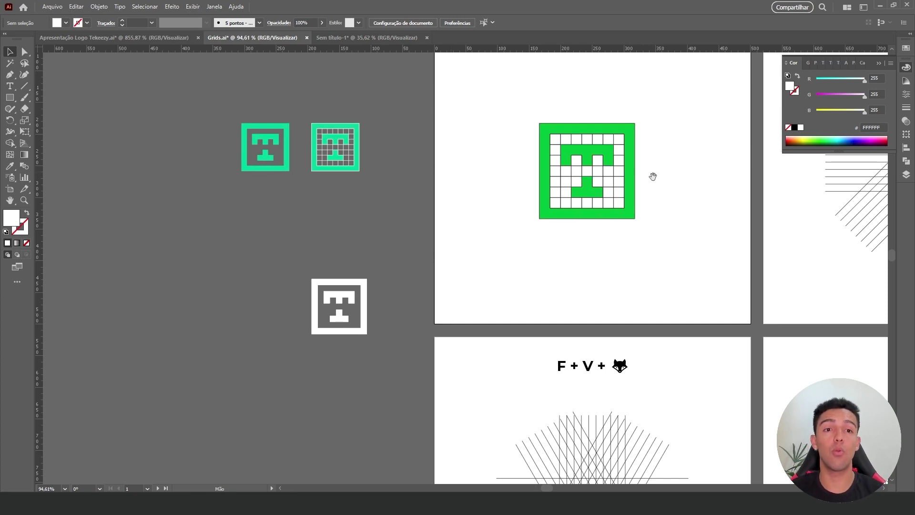
mouse_move(651, 173)
left_mouse_down()
mouse_move(465, 208)
mouse_move(639, 161)
left_mouse_up()
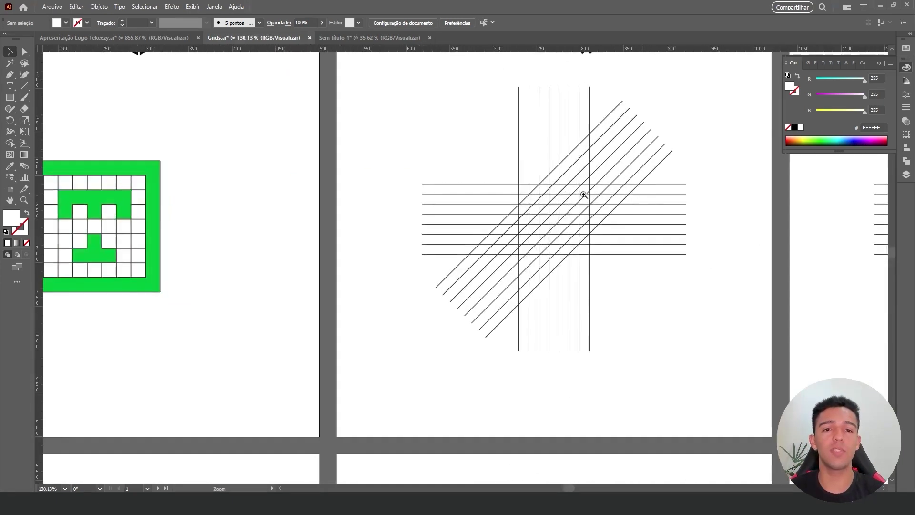
scroll(623, 164, "up", 2)
left_click_drag(509, 245, 672, 248)
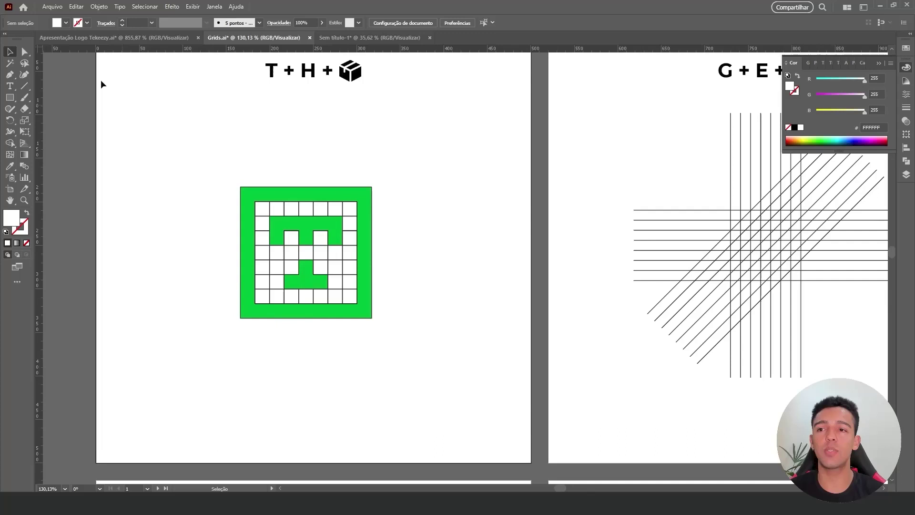
left_click(26, 88)
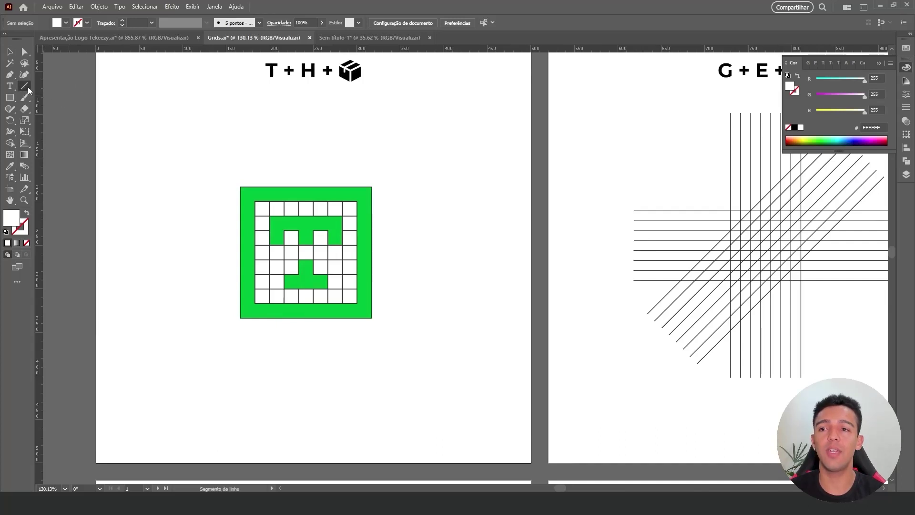
left_click_drag(243, 170, 460, 158)
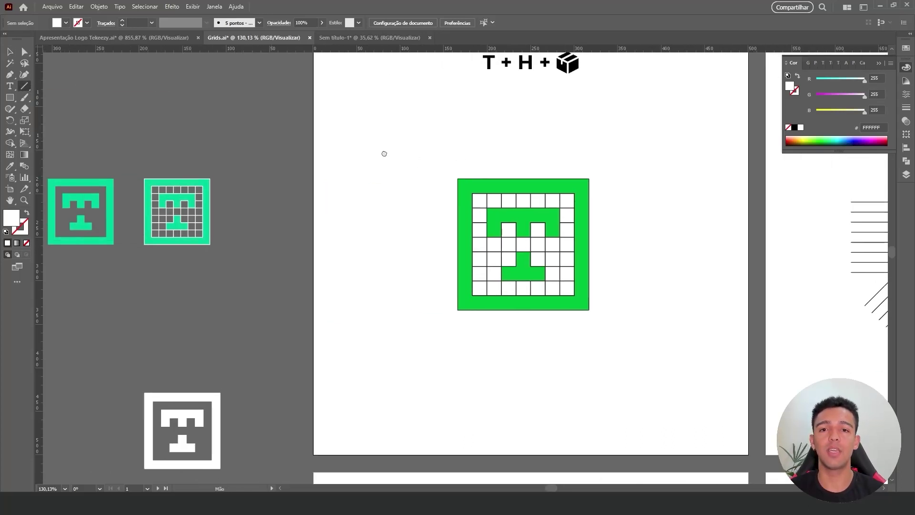
left_click_drag(382, 151, 410, 208)
left_click_drag(347, 188, 674, 292)
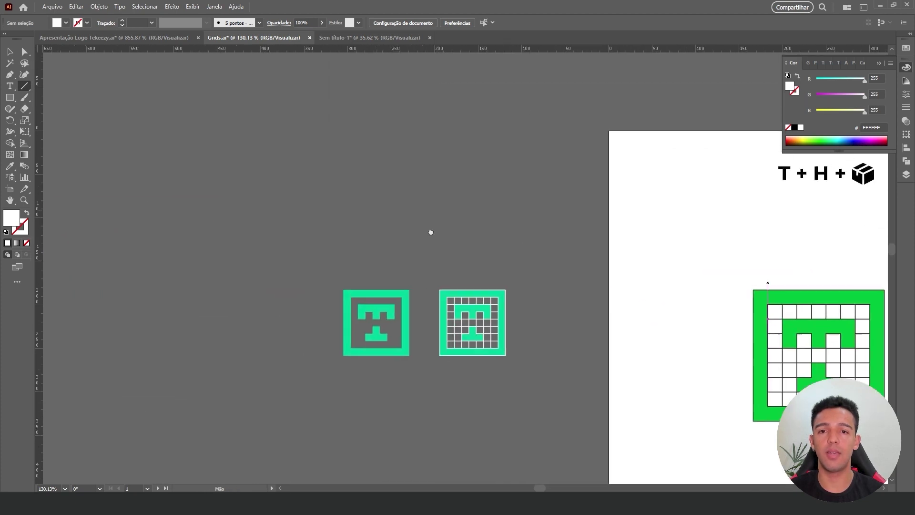
left_click_drag(428, 230, 643, 298)
mouse_move(278, 103)
left_mouse_down()
mouse_move(265, 309)
mouse_move(286, 263)
left_mouse_up()
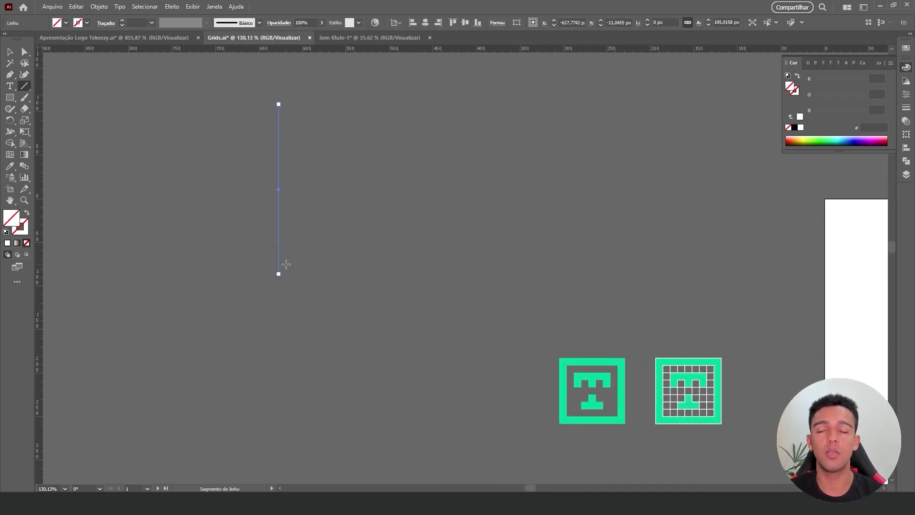
Give the vertical line a white stroke at 0,5 pt.
left_click(8, 243)
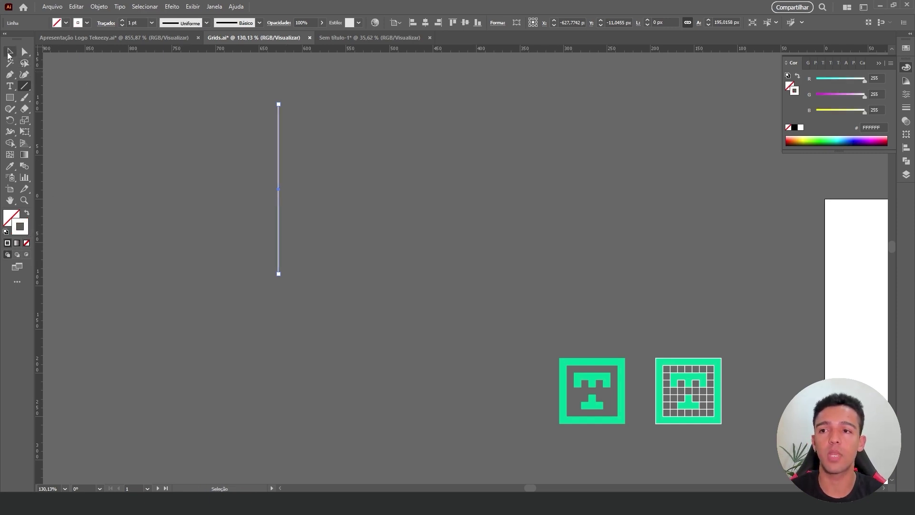
left_click(9, 52)
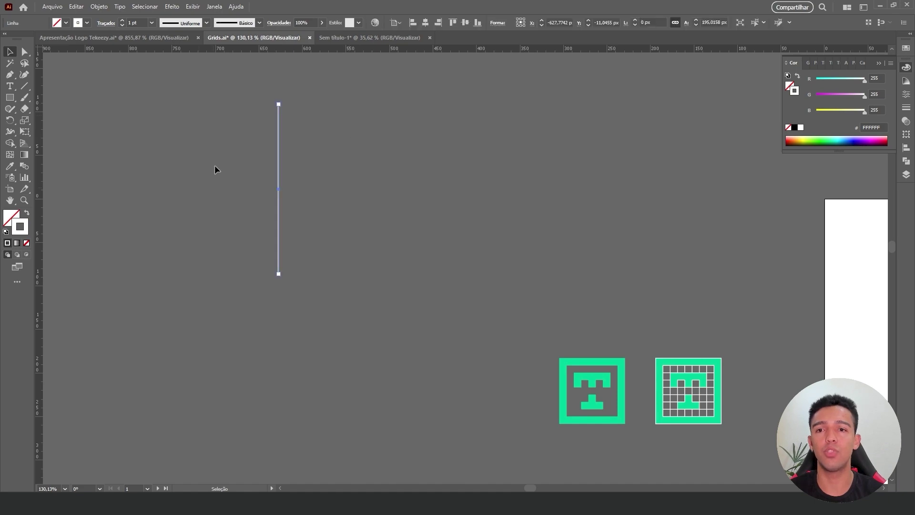
left_click(151, 23)
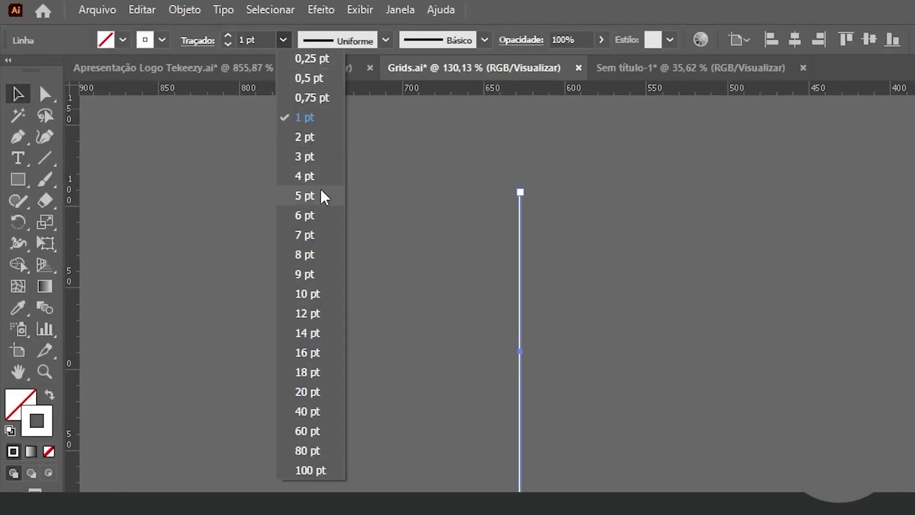
left_click(172, 105)
left_click(283, 40)
left_click(303, 78)
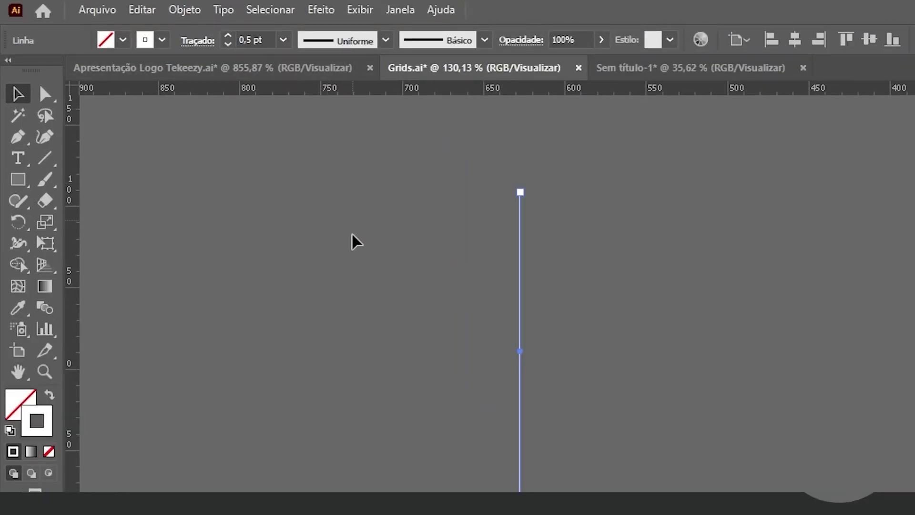
left_click(405, 243)
Alt-drag a copy of the line to the right and repeat with Ctrl+D for nine evenly spaced lines.
mouse_move(278, 180)
left_mouse_down()
mouse_move(330, 182)
mouse_move(322, 186)
mouse_move(342, 175)
left_mouse_up()
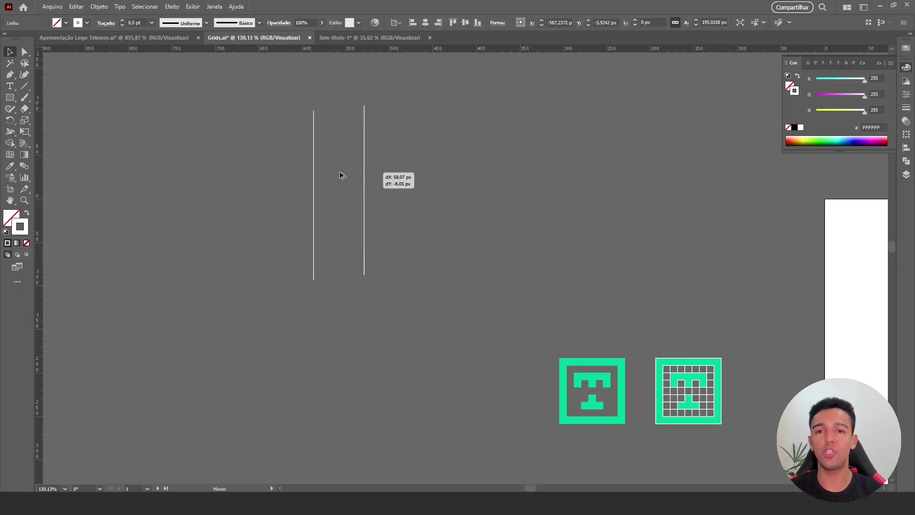
mouse_move(341, 176)
left_mouse_down()
mouse_move(332, 188)
mouse_move(322, 182)
left_mouse_up()
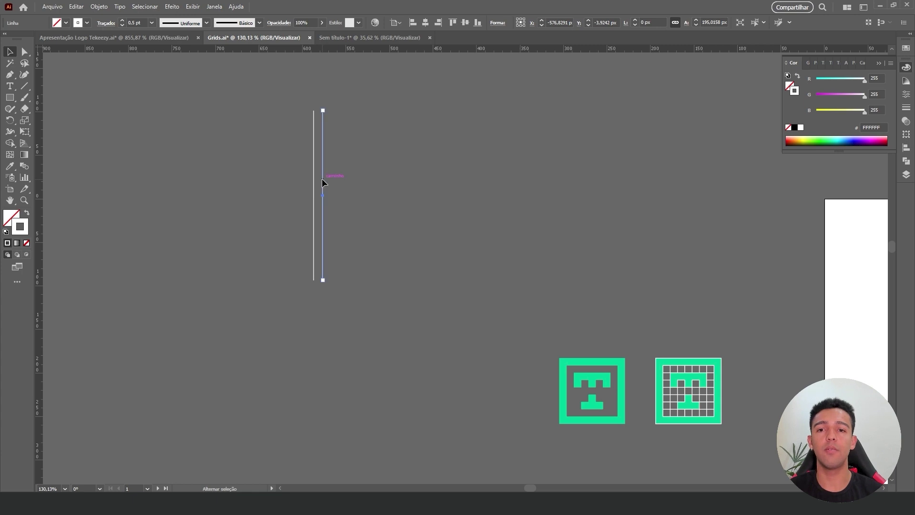
key("ctrl")
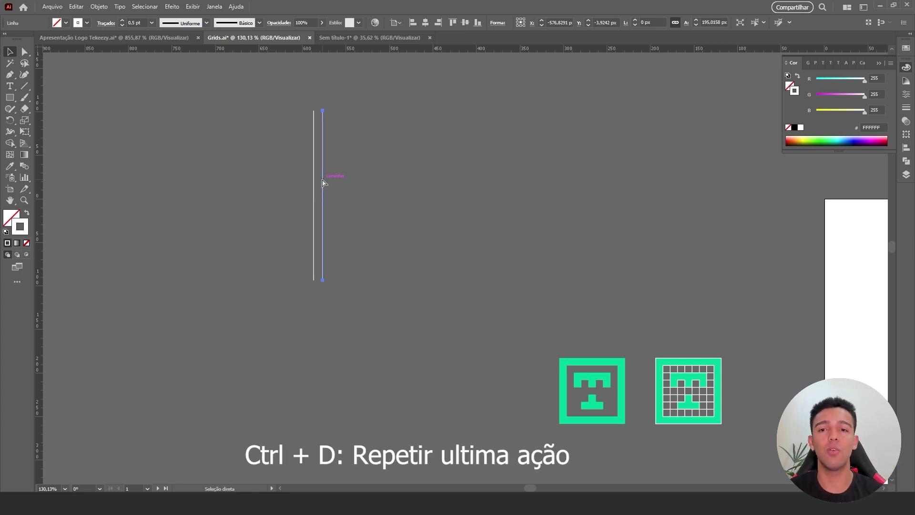
key("ctrl+d")
key("ctrl+d")
key("ctrl+d")
key("ctrl+d")
key("ctrl+d")
key("ctrl+d")
key("ctrl+d")
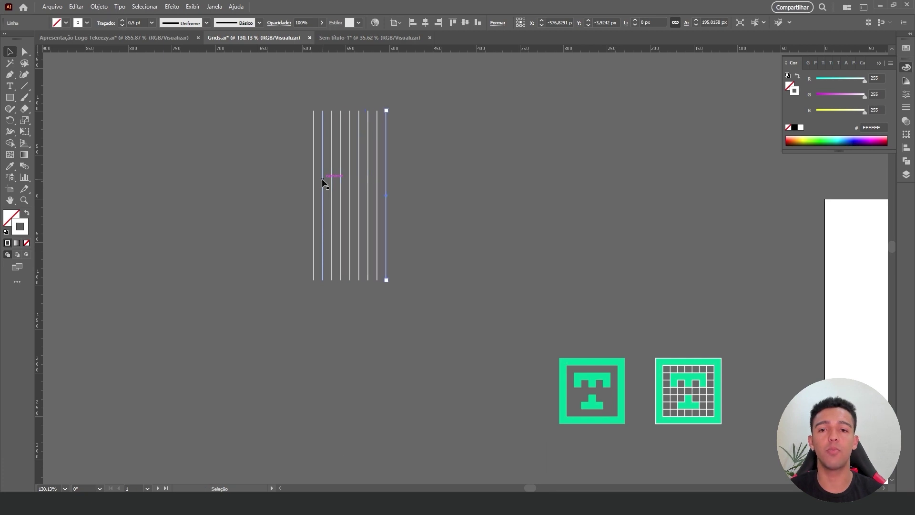
mouse_move(553, 253)
left_mouse_down()
mouse_move(305, 143)
mouse_move(413, 129)
left_mouse_up()
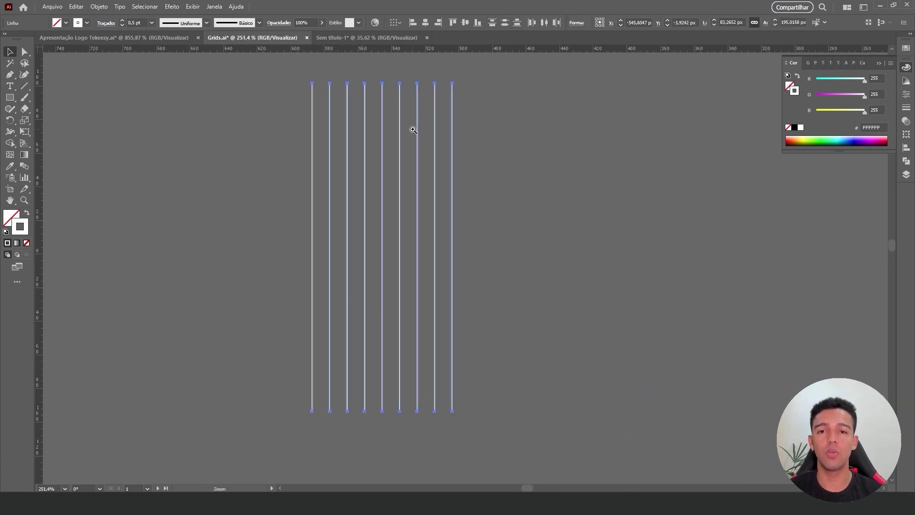
Group the vertical lines and rotate copies of the group into horizontal and diagonal sets.
key("ctrl+g")
key("v")
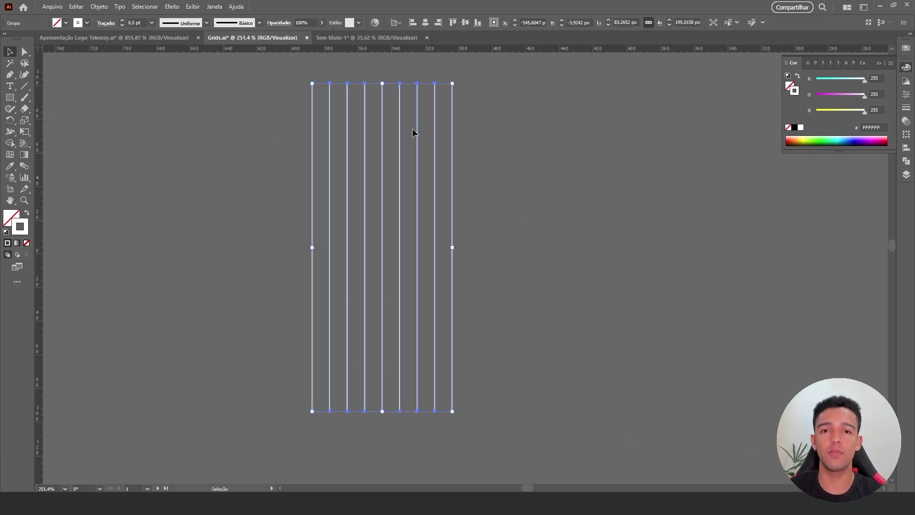
scroll(487, 149, "down", 1)
key("a")
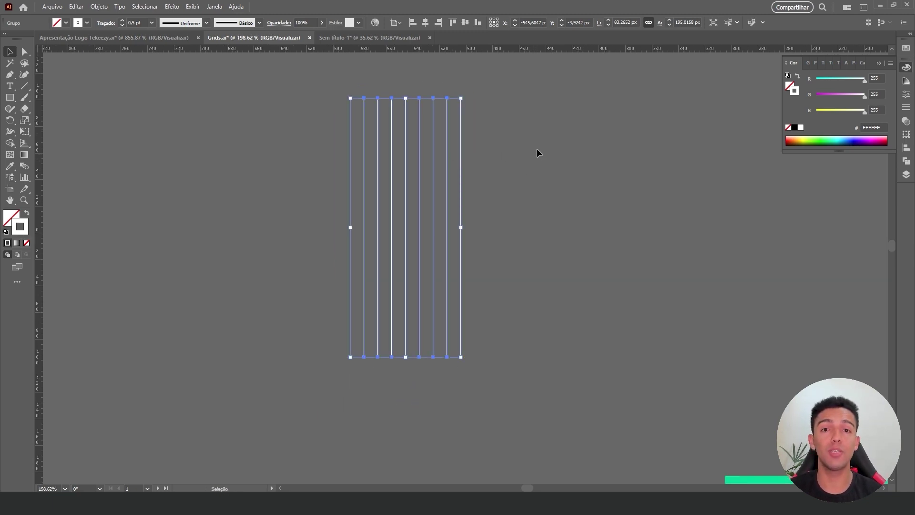
mouse_move(466, 92)
left_mouse_down()
mouse_move(541, 155)
mouse_move(554, 145)
left_mouse_up()
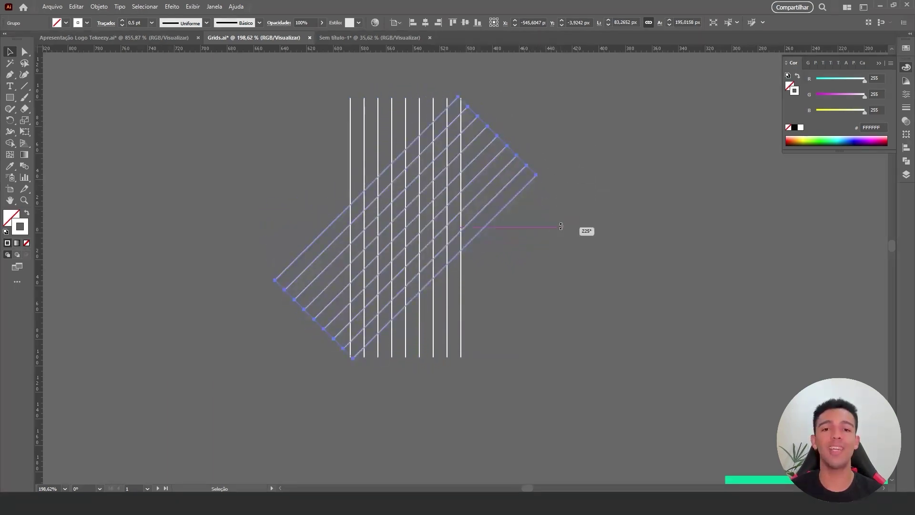
left_click_drag(554, 145, 562, 178)
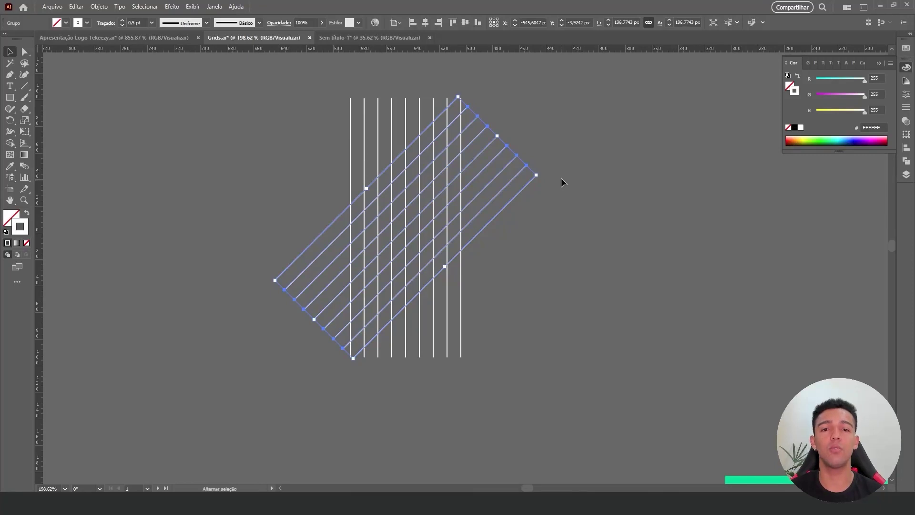
key("ctrl+z")
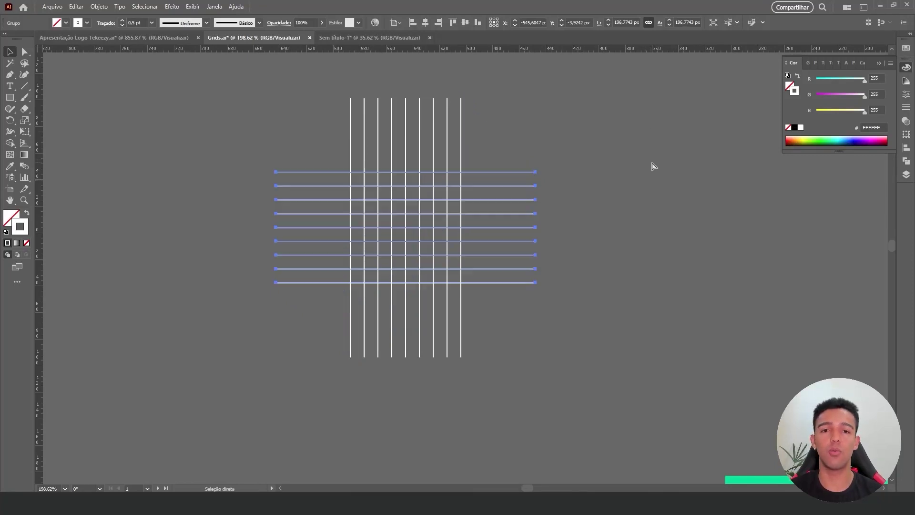
key("ctrl+shift+z")
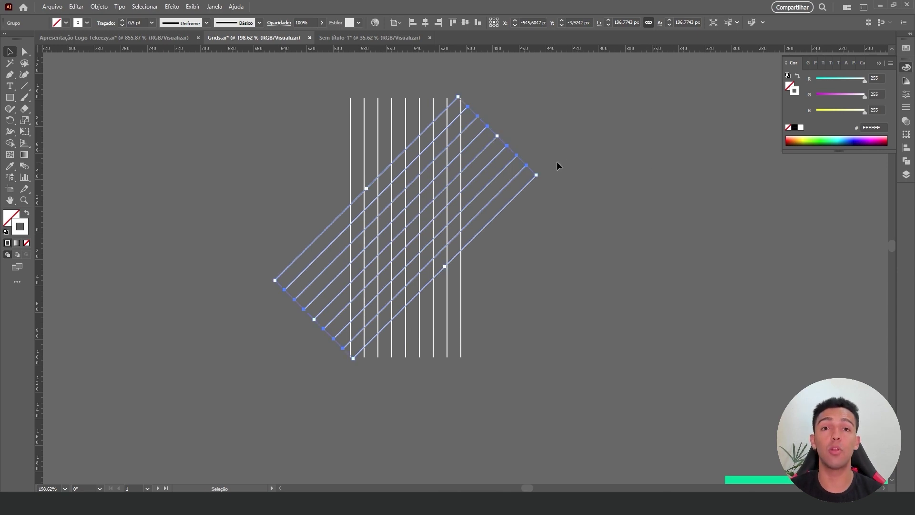
left_click_drag(541, 174, 536, 282)
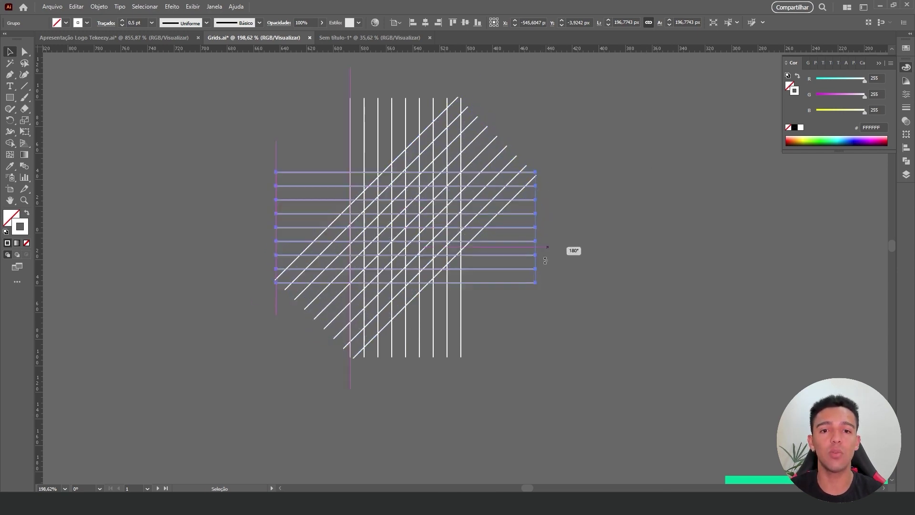
left_click(595, 300)
Rotate a copy of the diagonal line group into the opposite diagonal direction.
scroll(608, 390, "down", 1)
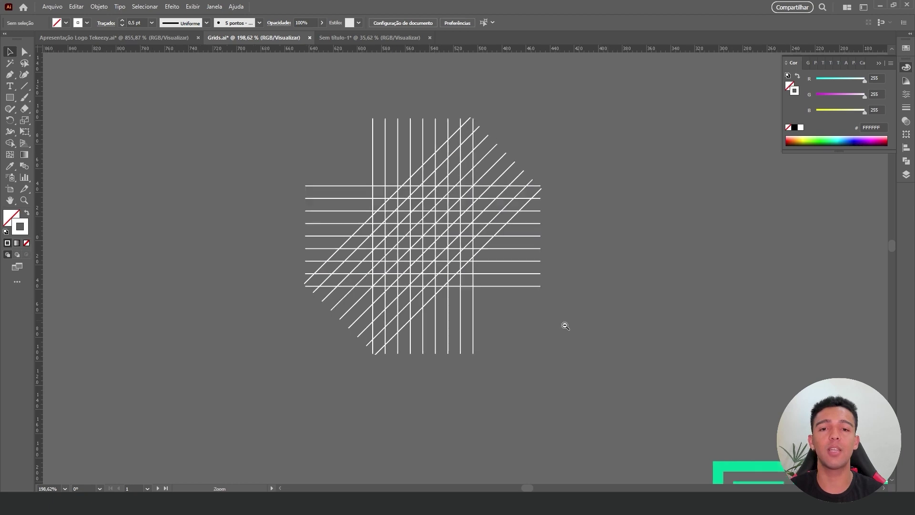
scroll(564, 323, "down", 2)
scroll(522, 192, "up", 2)
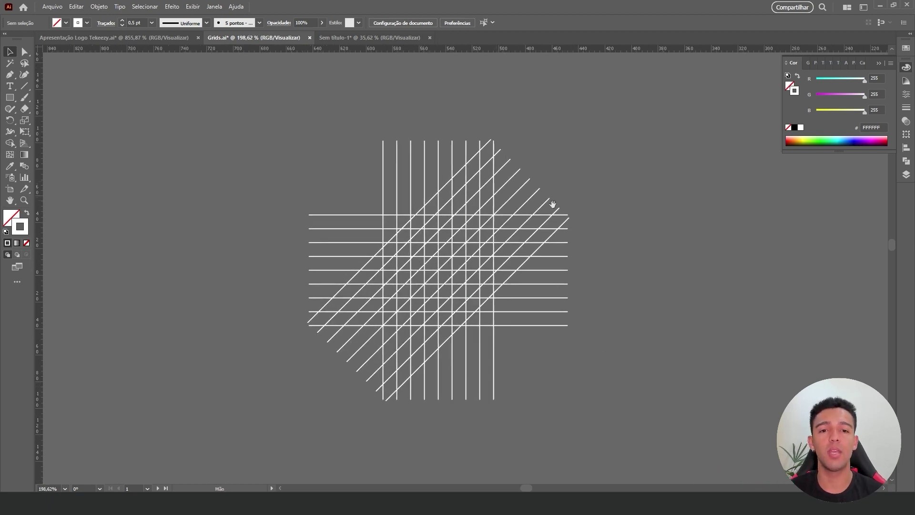
scroll(548, 201, "up", 1)
left_click(536, 199)
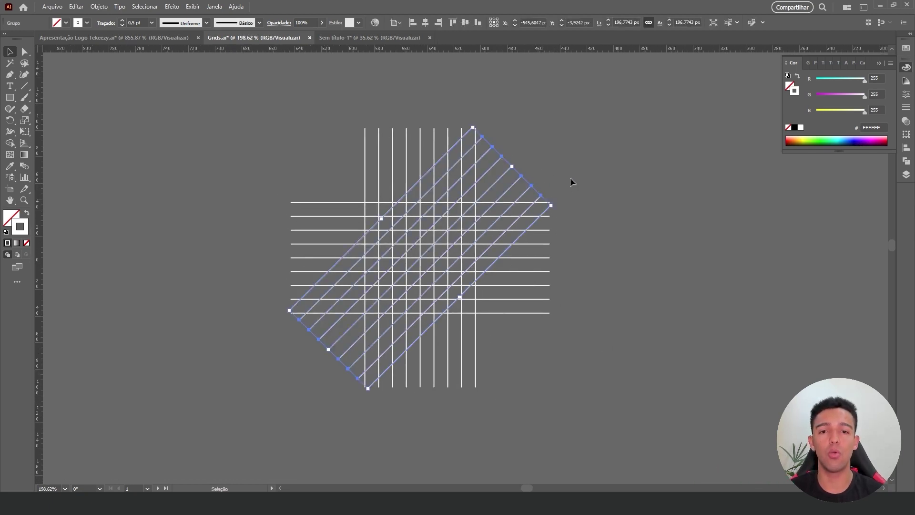
key("a")
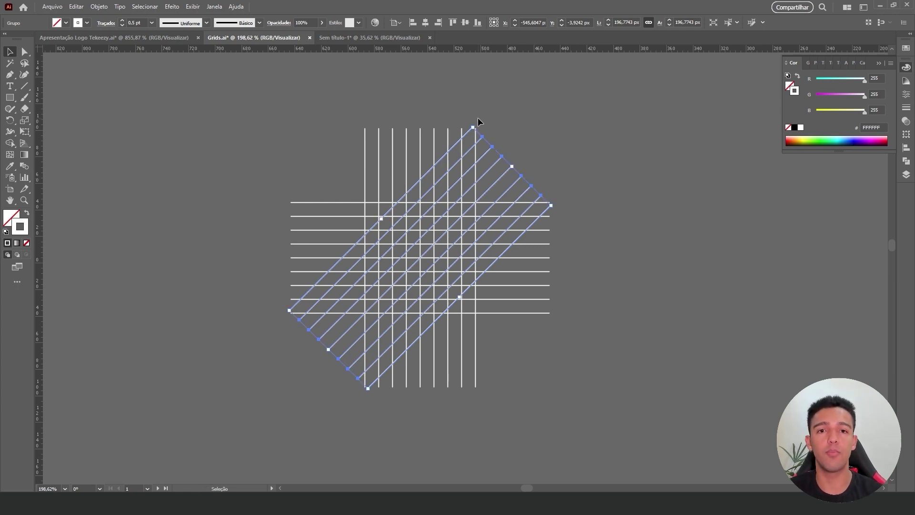
left_click_drag(477, 118, 302, 174)
left_click(630, 451)
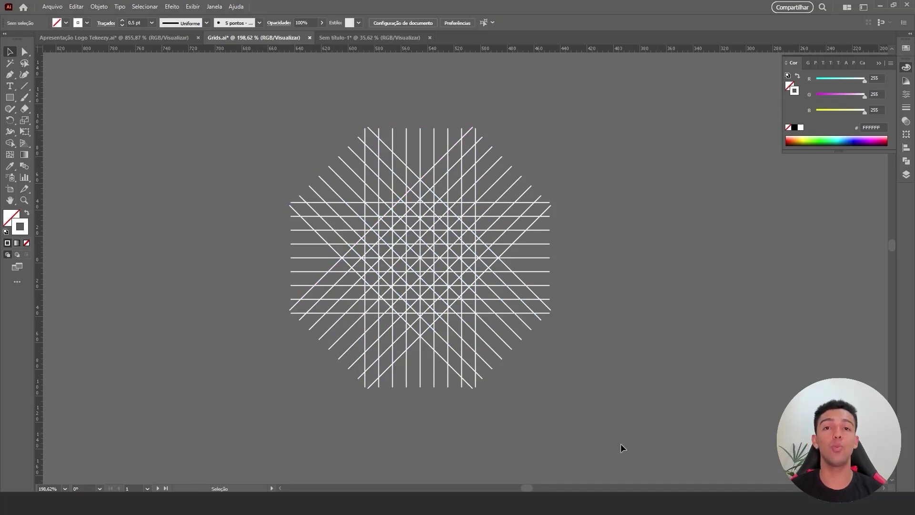
Try removing the diagonal, vertical and horizontal line groups, undoing the deletions afterwards.
left_click(521, 347)
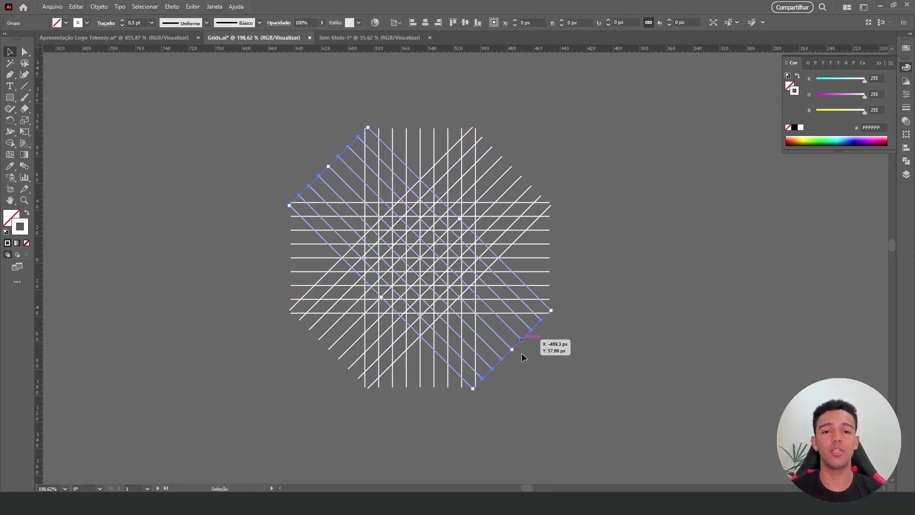
key("ctrl+x")
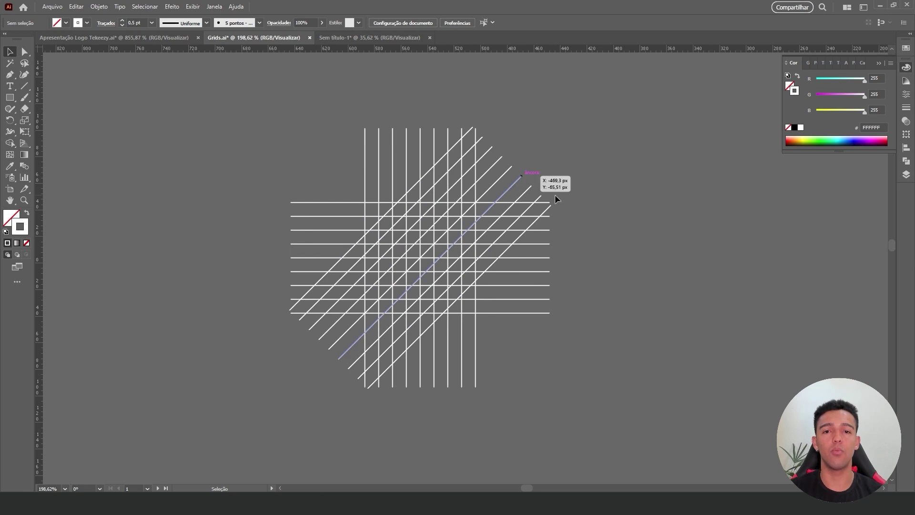
key("ctrl+f")
left_click(453, 138)
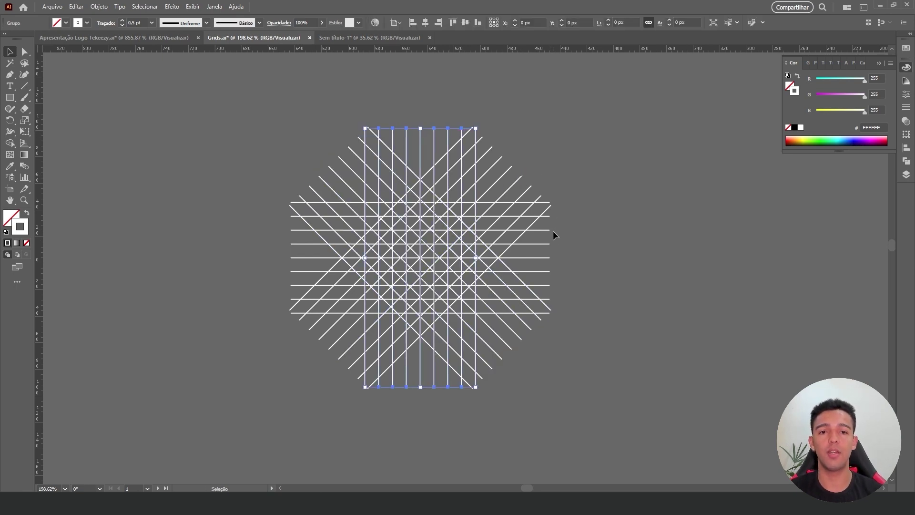
key("Delete")
left_click(550, 244)
key("Delete")
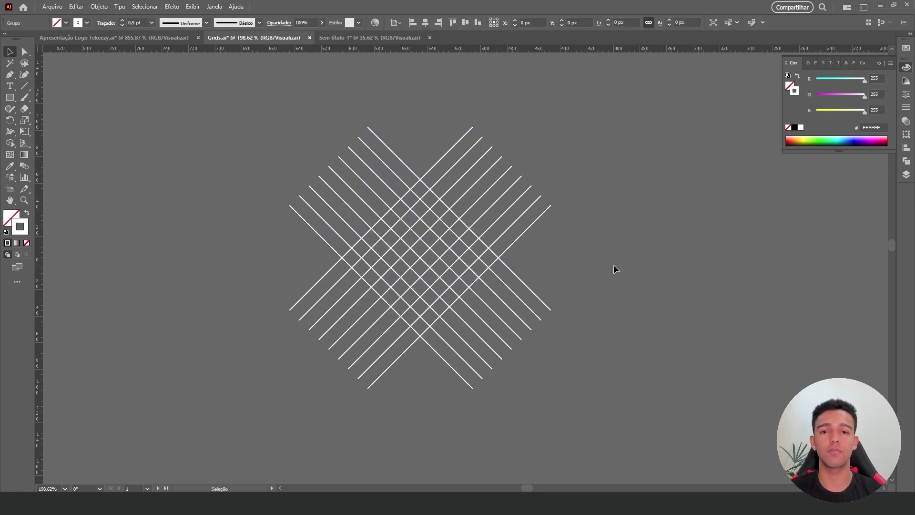
key("ctrl+z")
key("ctrl+z")
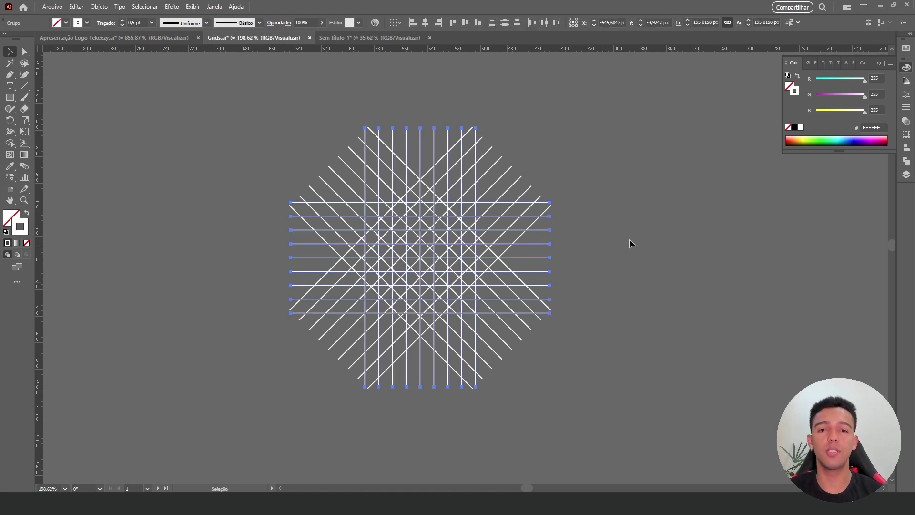
Delete one diagonal line set, keeping vertical, horizontal and one diagonal, then select the whole grid.
left_click(629, 238)
left_click(507, 179)
key("Delete")
left_click(355, 163)
key("Delete")
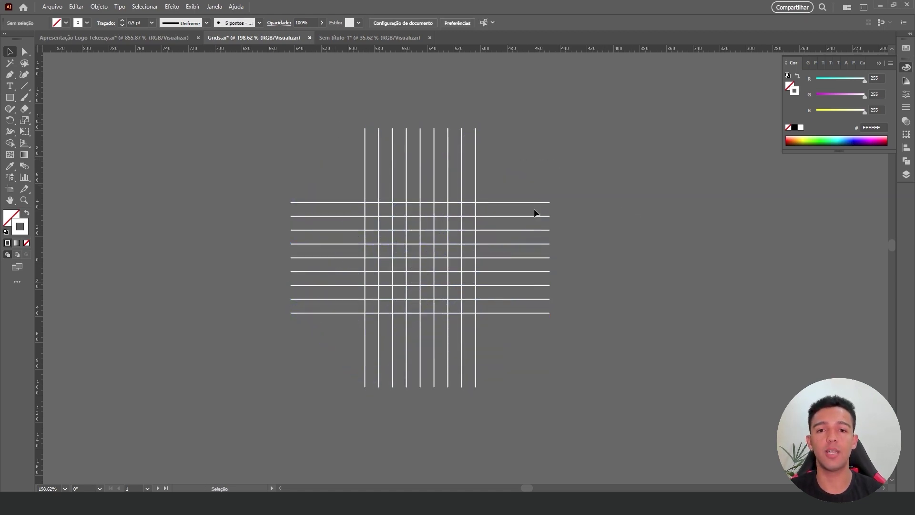
key("ctrl+z")
left_click(646, 222)
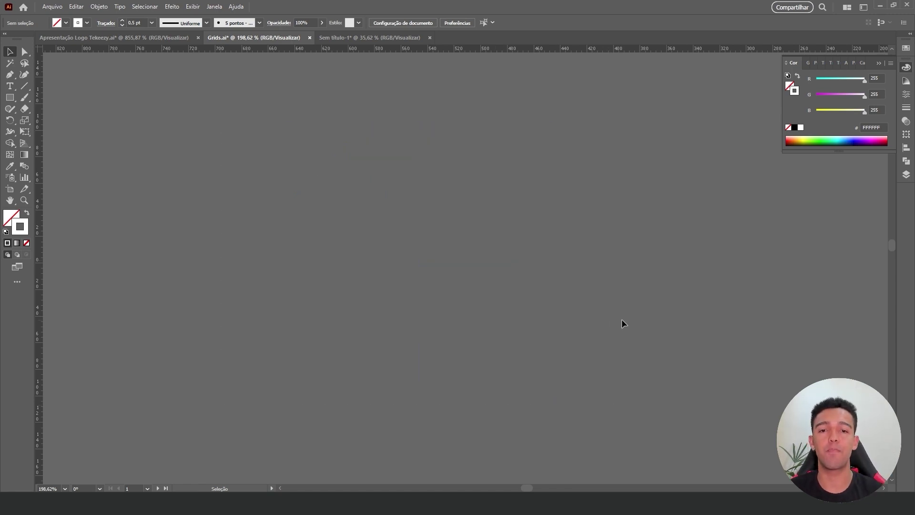
key("ctrl+z")
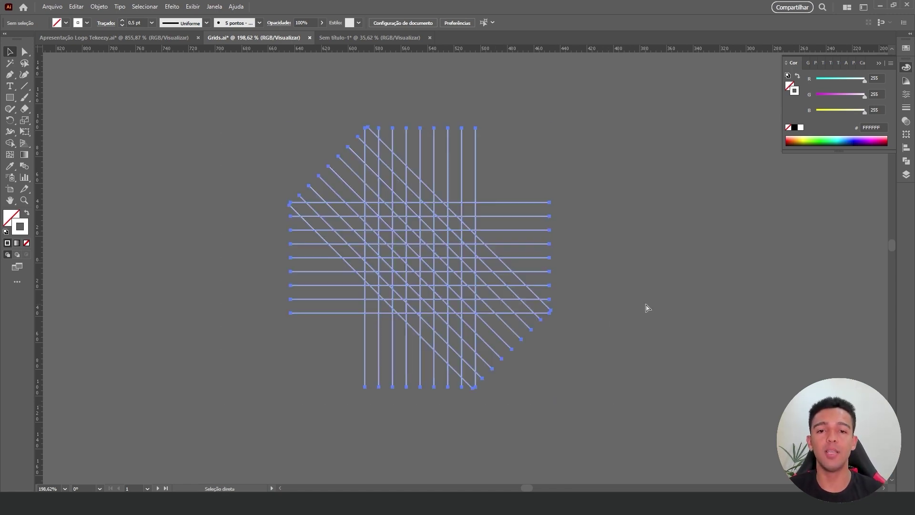
left_click(604, 229)
key("ctrl+a")
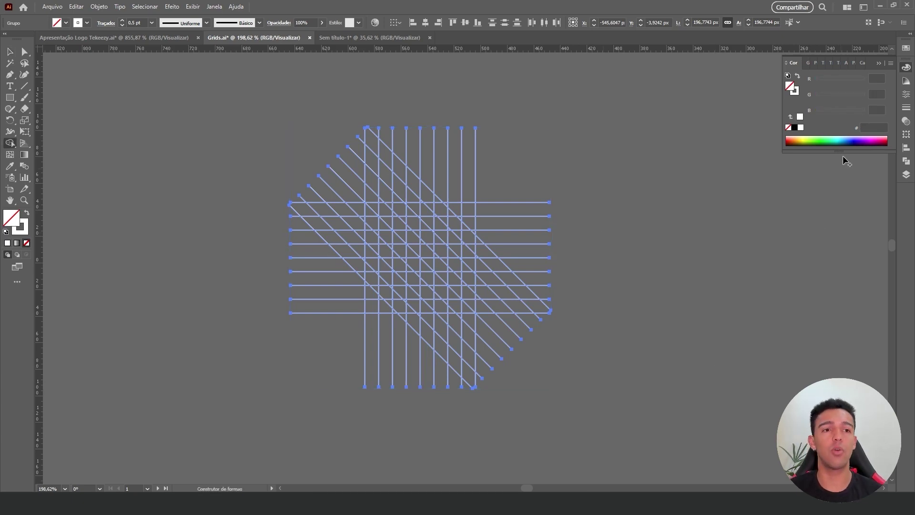
Set fill to 5CE1FF and merge grid cells into a cyan T shape with Shape Builder.
left_click(842, 139)
key("z")
left_click_drag(398, 299, 490, 184)
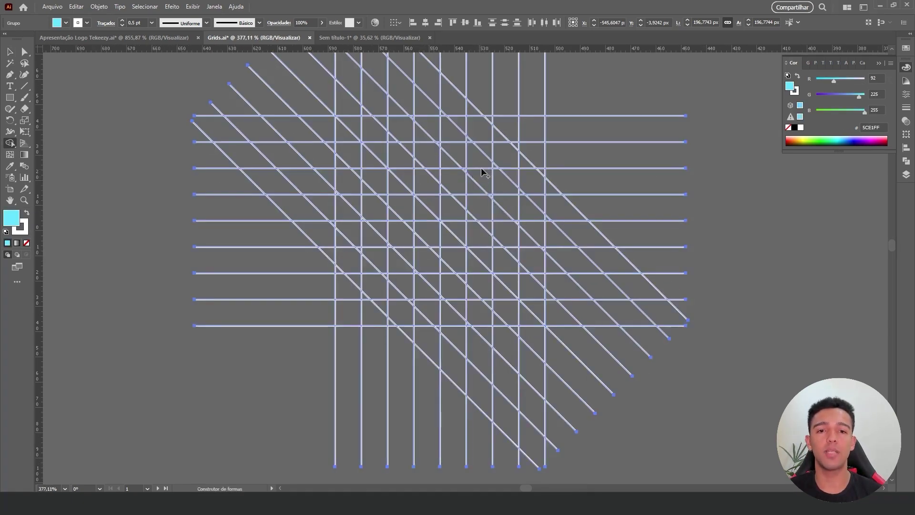
left_click_drag(488, 151, 486, 209)
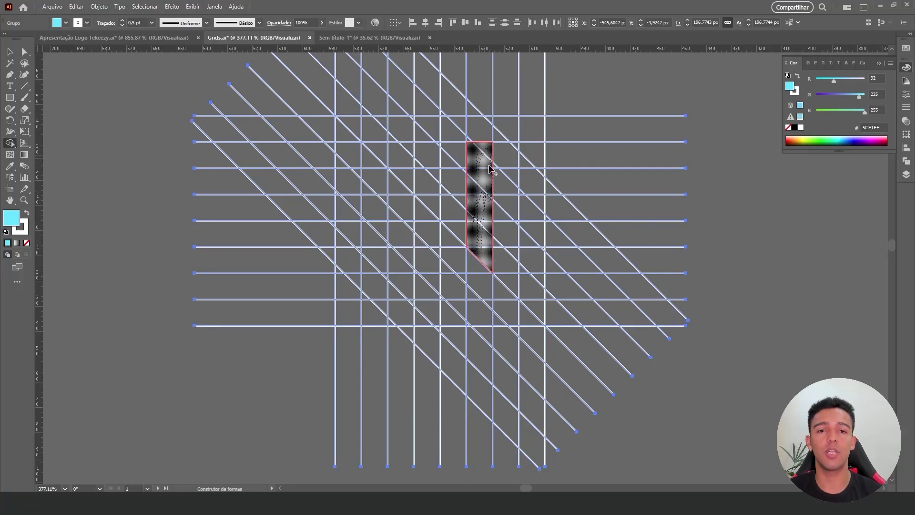
mouse_move(489, 167)
left_mouse_down()
mouse_move(479, 273)
mouse_move(486, 313)
mouse_move(470, 327)
left_mouse_up()
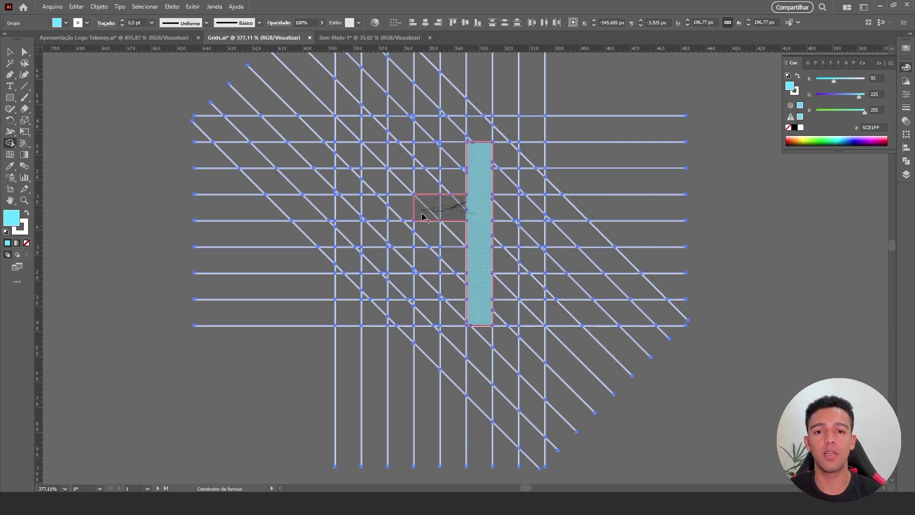
left_click_drag(472, 217, 426, 208)
scroll(475, 216, "up", 3)
scroll(476, 216, "down", 4)
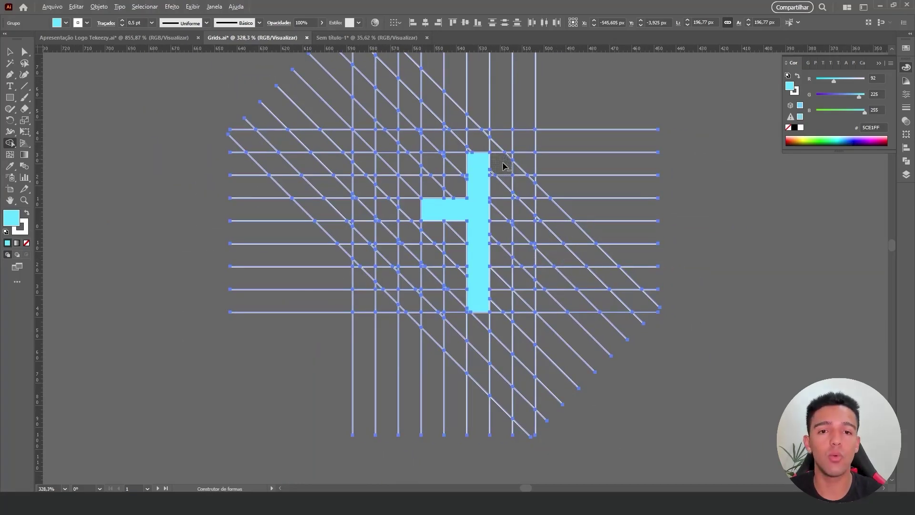
Alt-drag with Shape Builder to erase the surplus grid segments around the cyan shape.
key("alt")
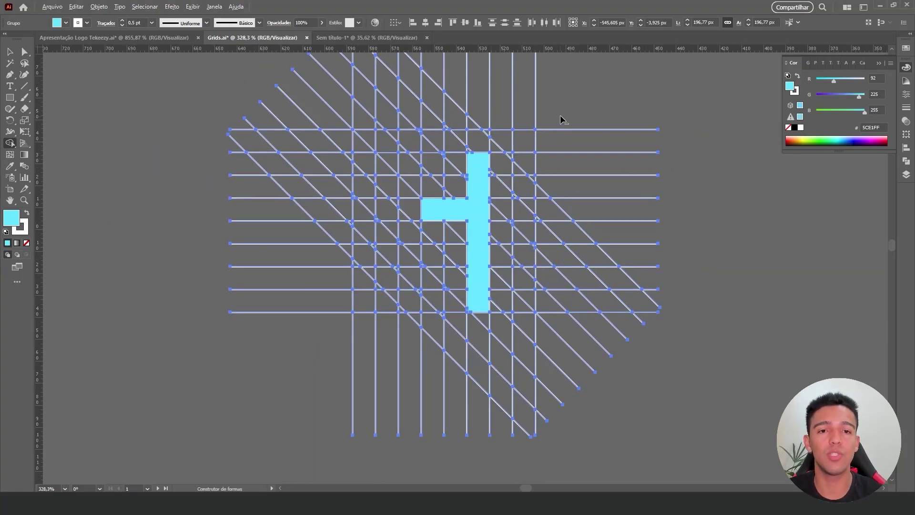
left_click_drag(590, 138, 588, 334)
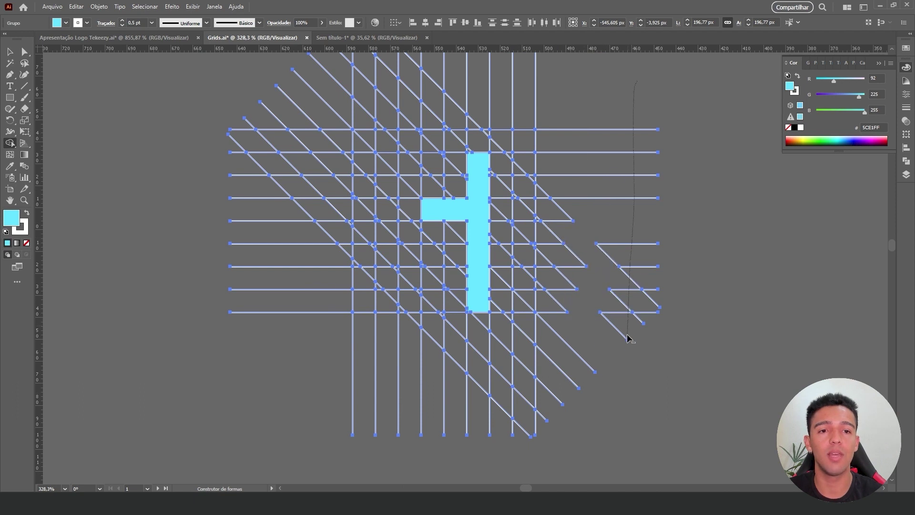
mouse_move(643, 120)
left_mouse_down()
mouse_move(416, 139)
mouse_move(347, 96)
left_mouse_up()
mouse_move(555, 111)
left_mouse_down()
mouse_move(442, 155)
mouse_move(387, 398)
left_mouse_up()
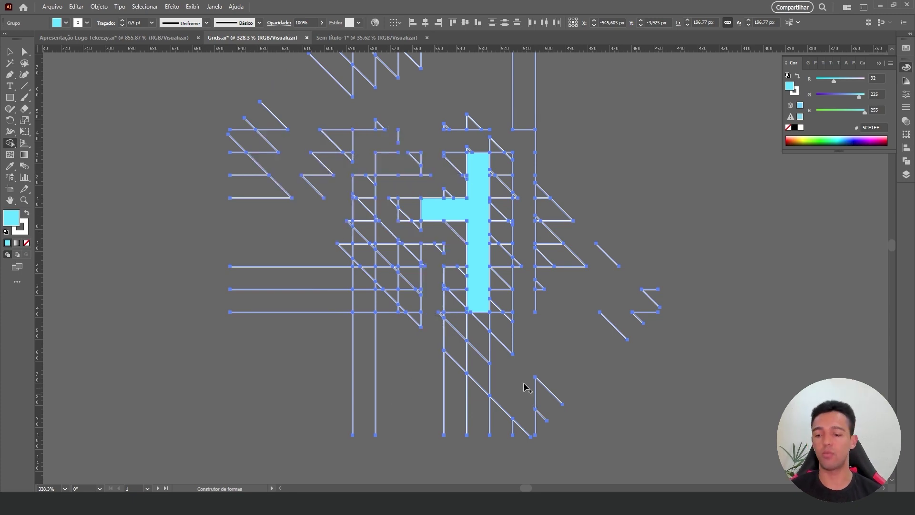
key("v")
key("ctrl+0")
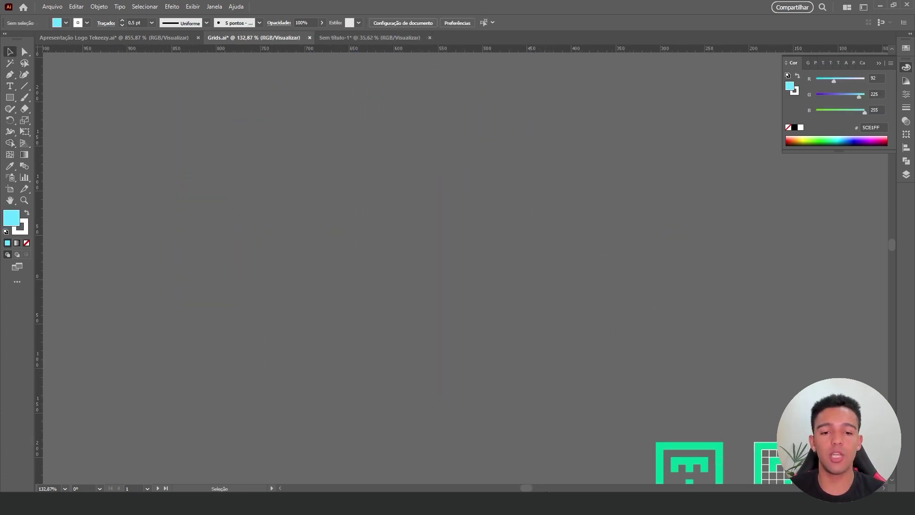
key("alt+Tab")
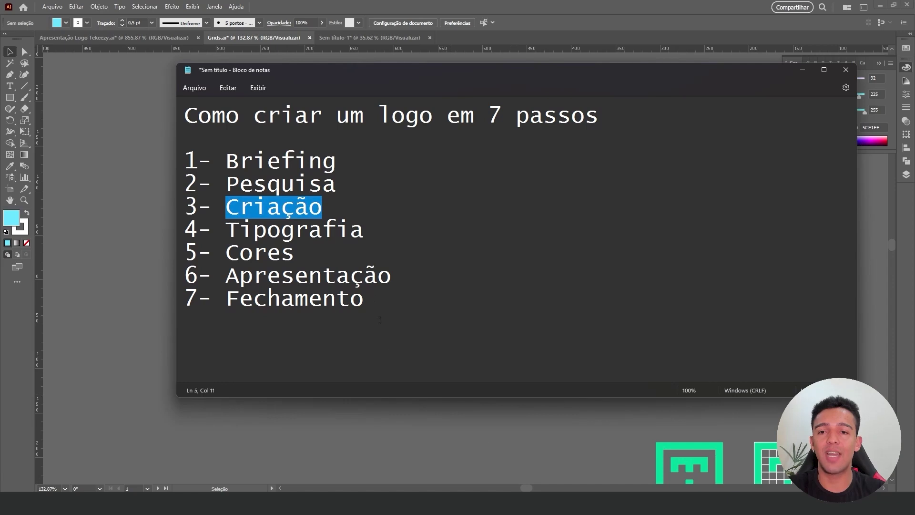
left_click_drag(253, 161, 336, 161)
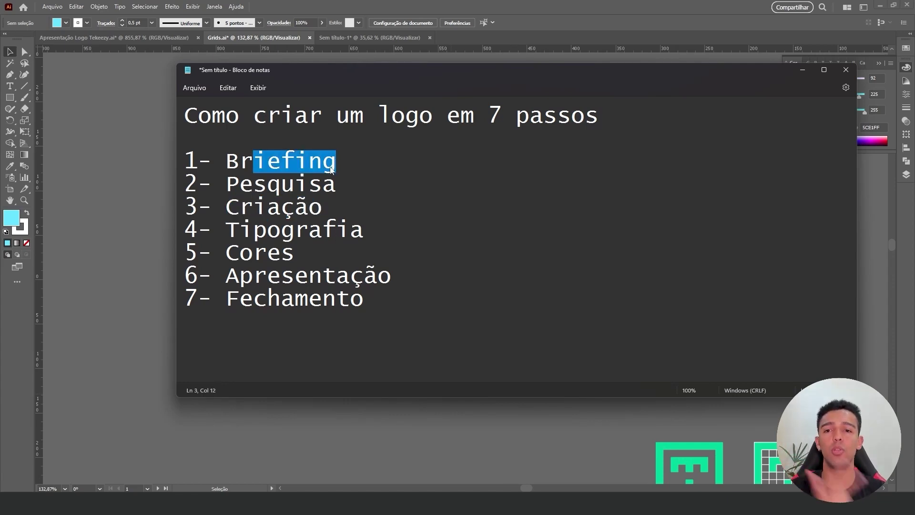
double_click(281, 164)
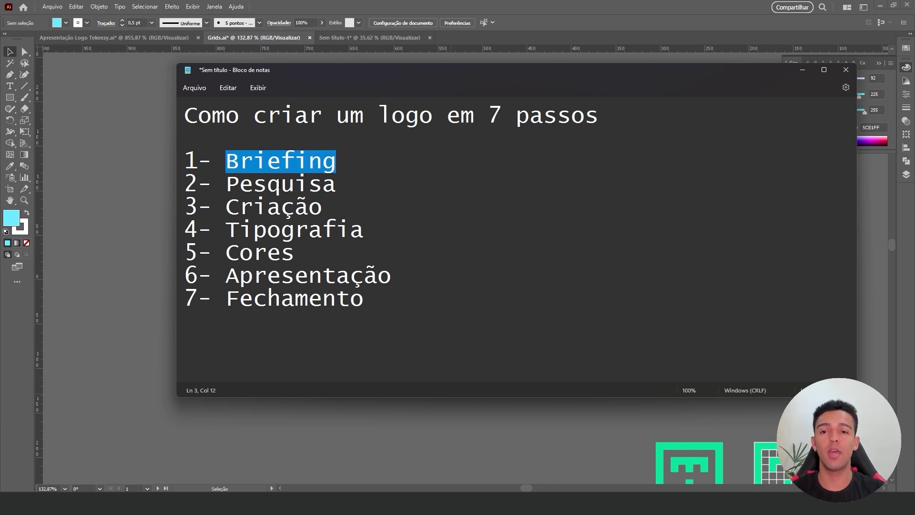
double_click(280, 185)
double_click(277, 208)
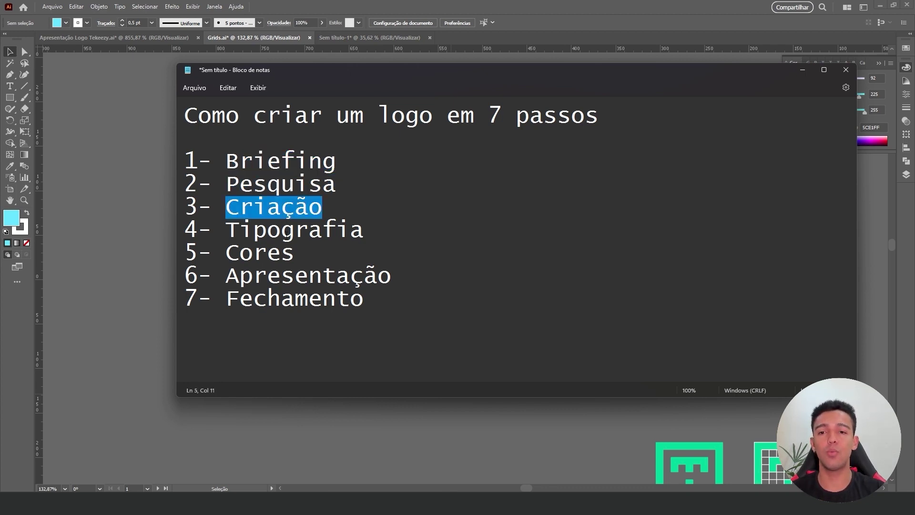
double_click(287, 231)
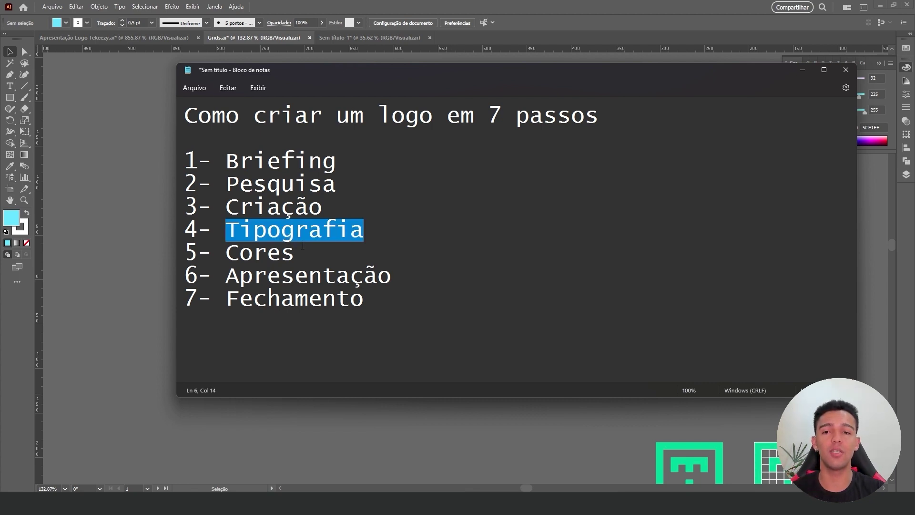
left_click(808, 72)
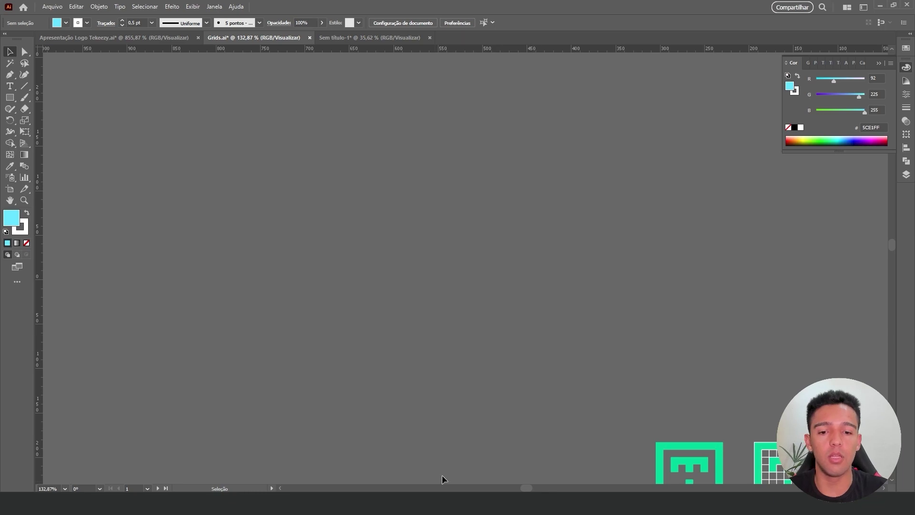
Close the 'logo quebra cabeça' image search tab in Chrome and go to the DaFont tab.
left_click(493, 437)
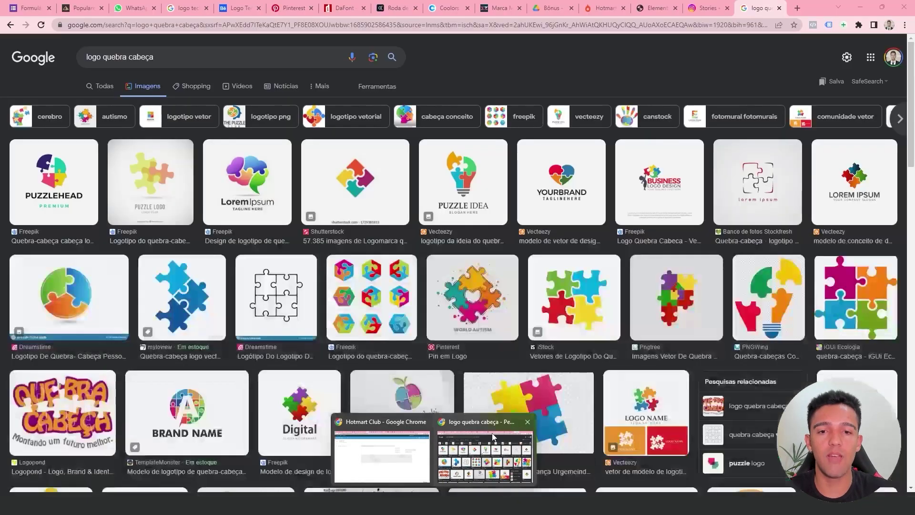
left_click(492, 437)
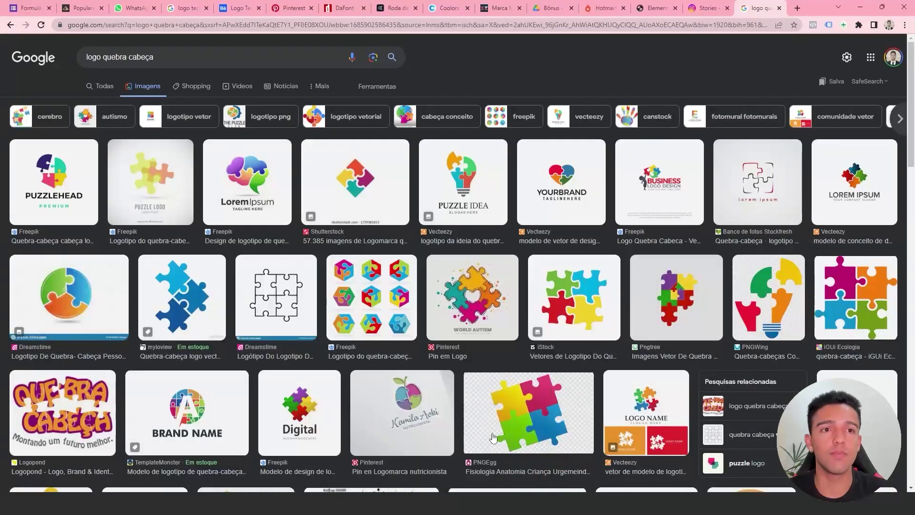
left_click(779, 8)
left_click(371, 4)
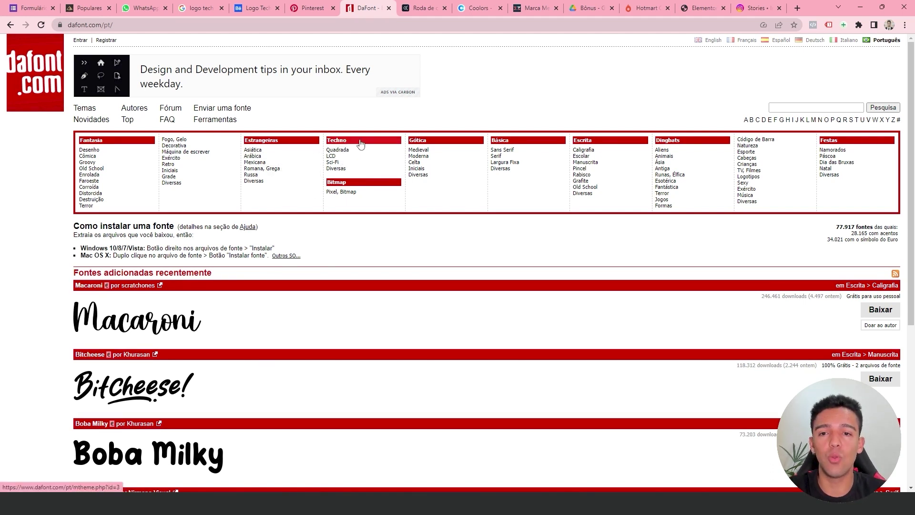
Open DaFont's Techno > Quadrada font category and look over the listing.
left_click(339, 150)
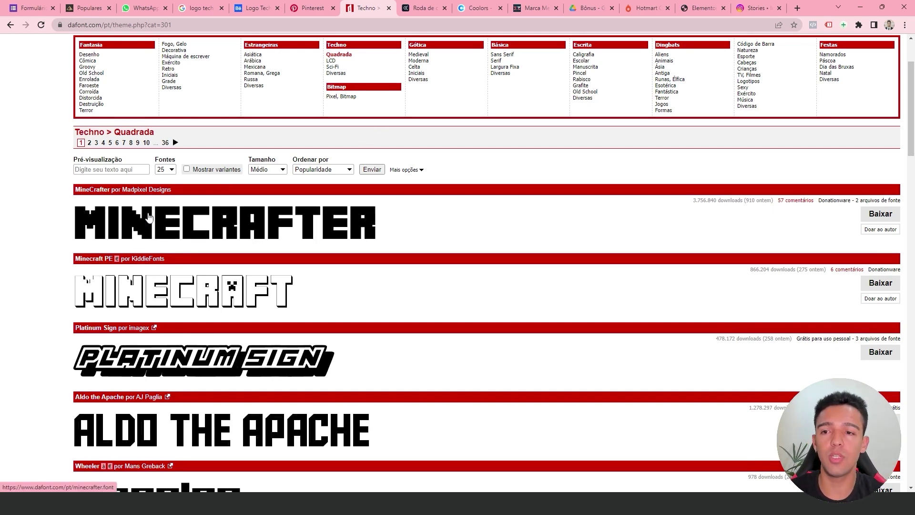
scroll(180, 221, "down", 1)
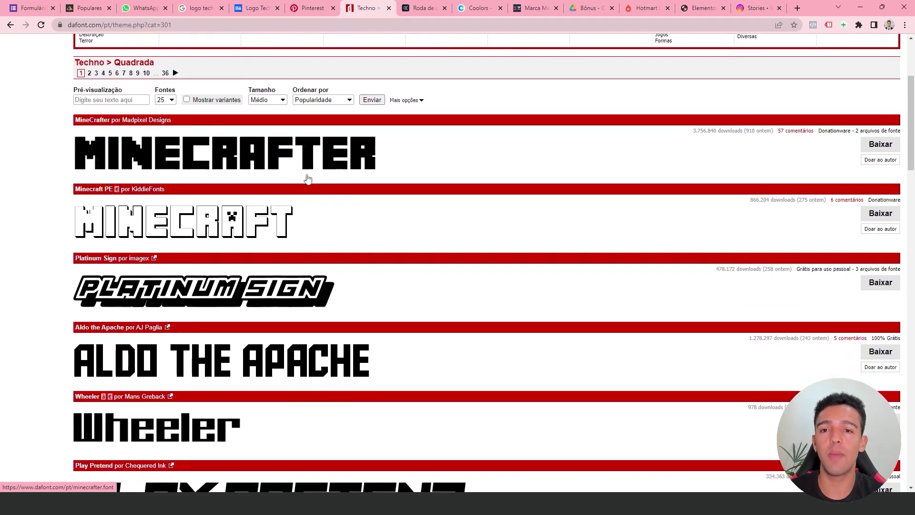
scroll(229, 228, "down", 2)
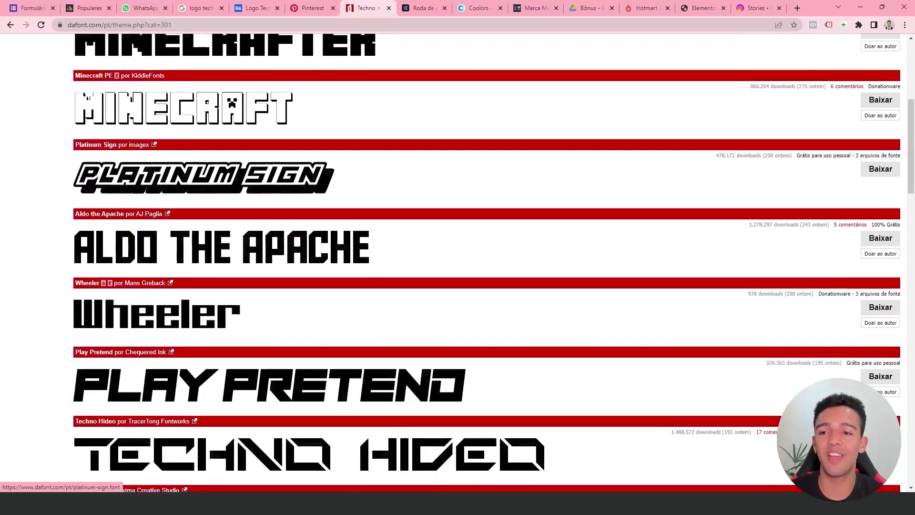
scroll(215, 269, "down", 2)
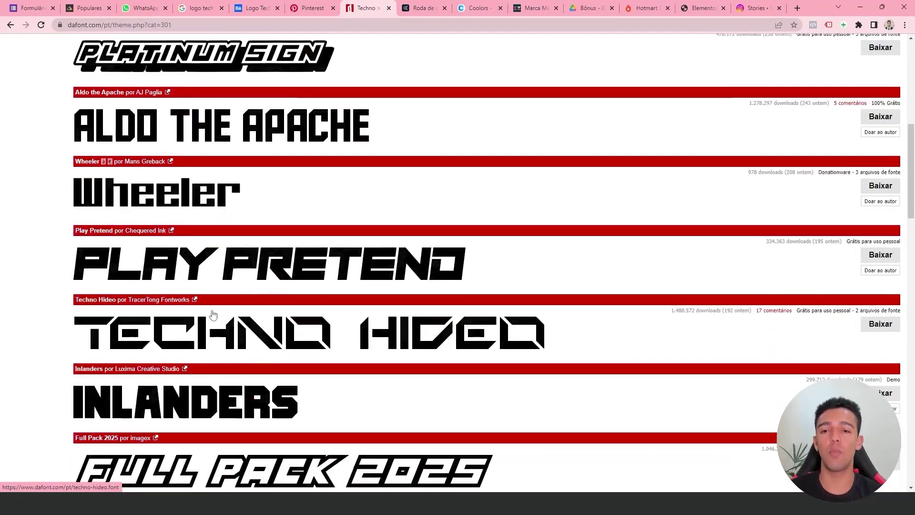
scroll(213, 315, "up", 8)
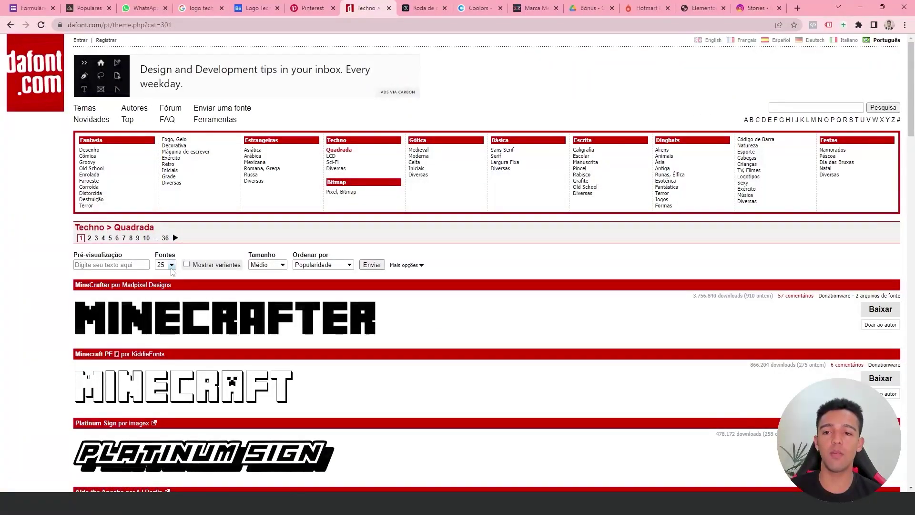
Show 200 fonts per page and enter 'Tekeezy' as the preview text.
left_click(171, 265)
left_click(167, 324)
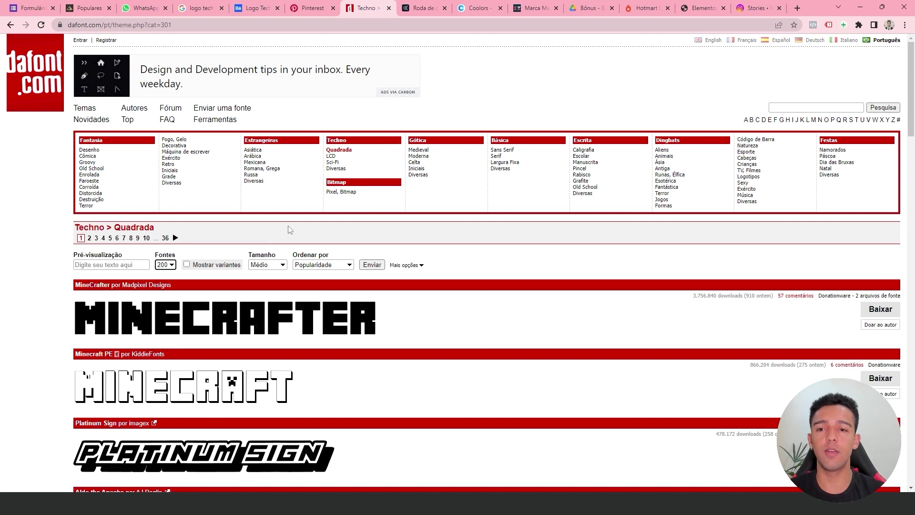
left_click(349, 266)
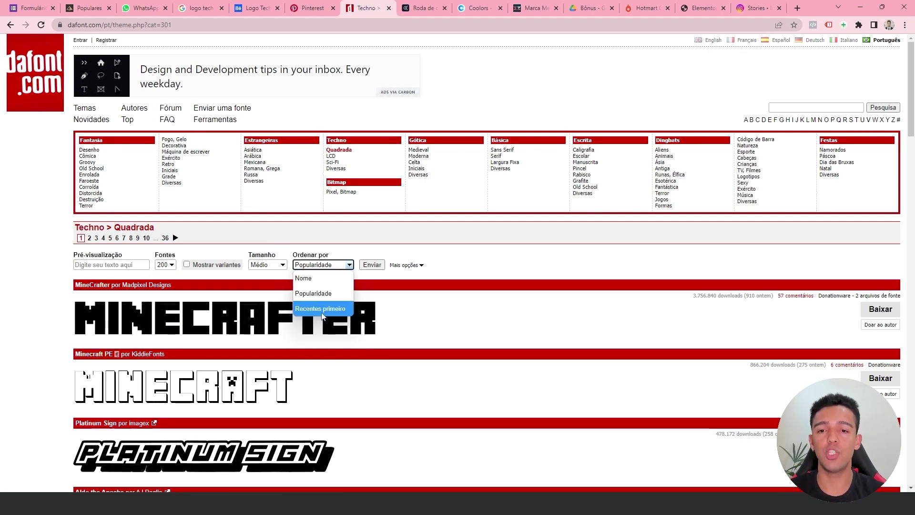
left_click(128, 265)
type("t")
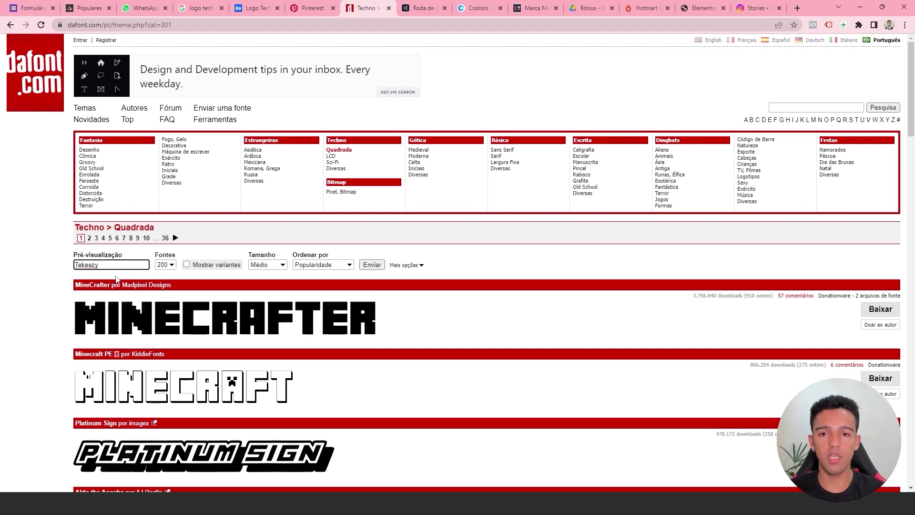
Apply the Tekeezy preview and scroll through the Quadrada font renderings.
left_click(372, 265)
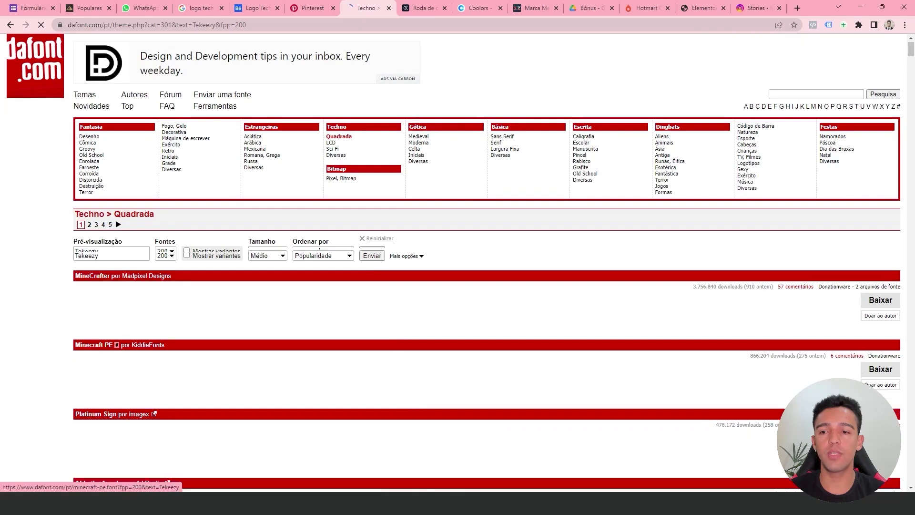
scroll(129, 204, "down", 2)
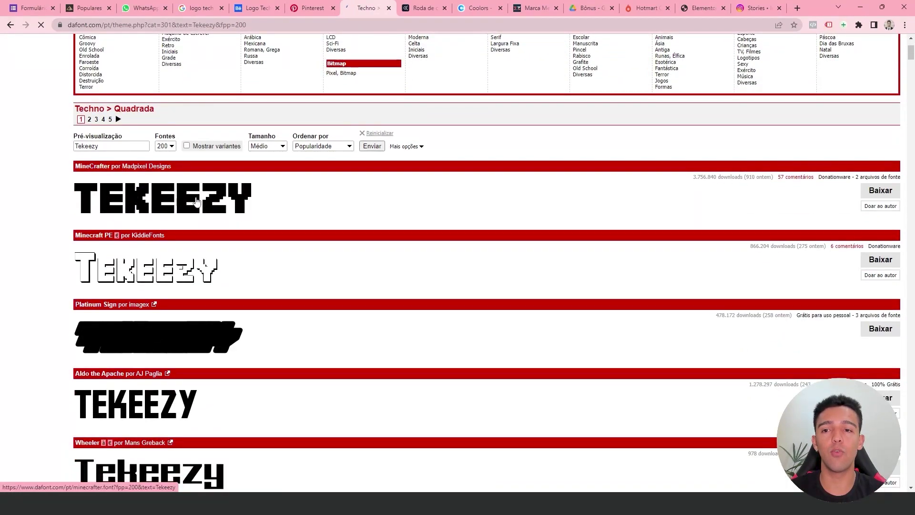
scroll(320, 288, "down", 3)
scroll(363, 214, "down", 2)
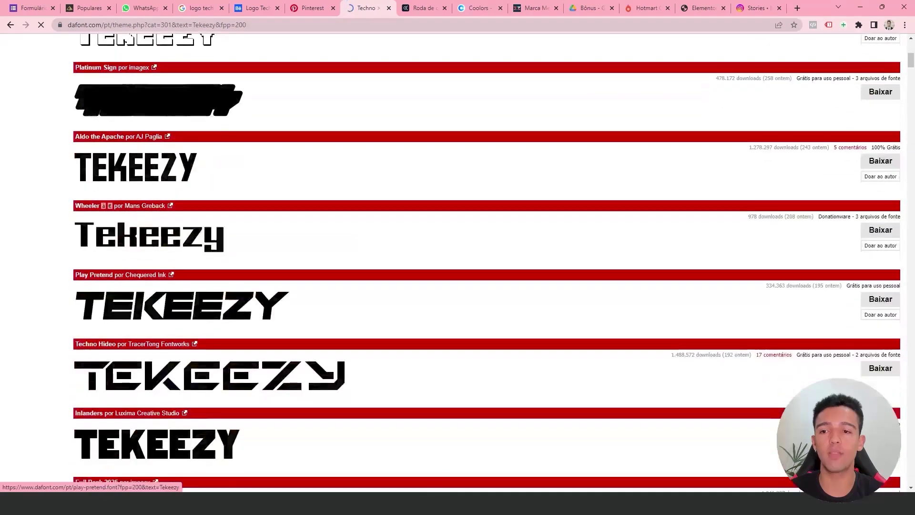
scroll(362, 267, "down", 2)
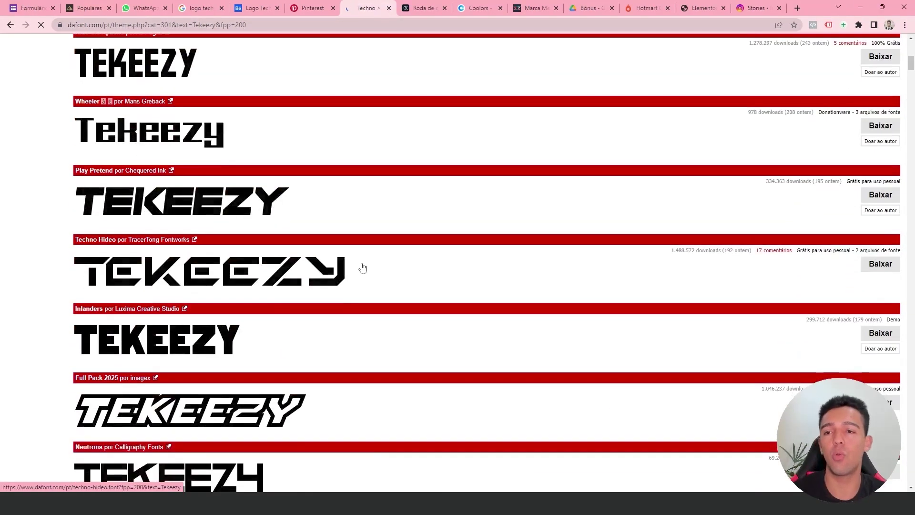
scroll(386, 300, "down", 5)
scroll(377, 338, "up", 15)
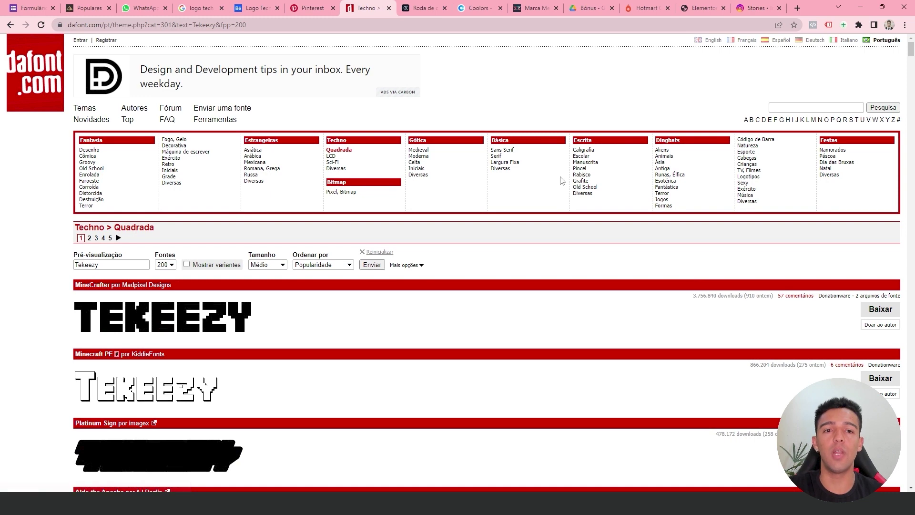
Browse the Básica > Sans Serif fonts, then return to Techno > Quadrada.
left_click(513, 150)
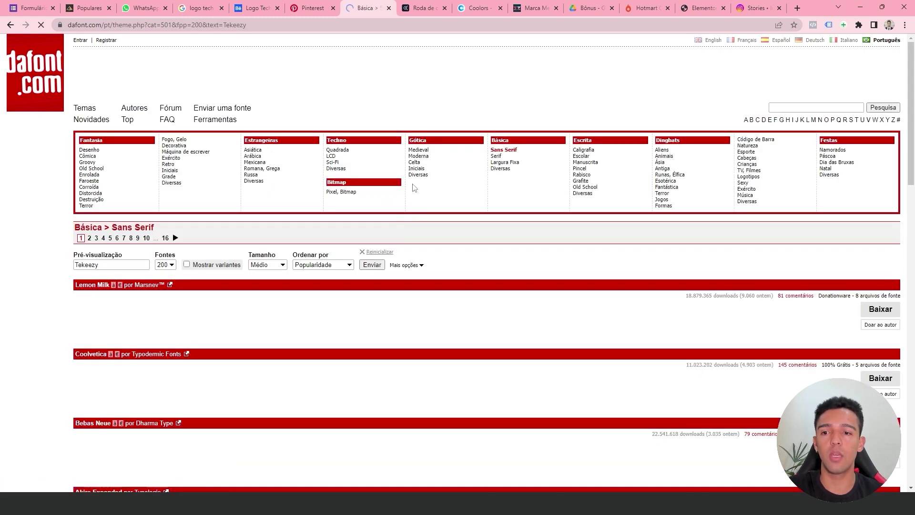
scroll(490, 190, "down", 1)
scroll(357, 327, "down", 2)
scroll(358, 327, "down", 3)
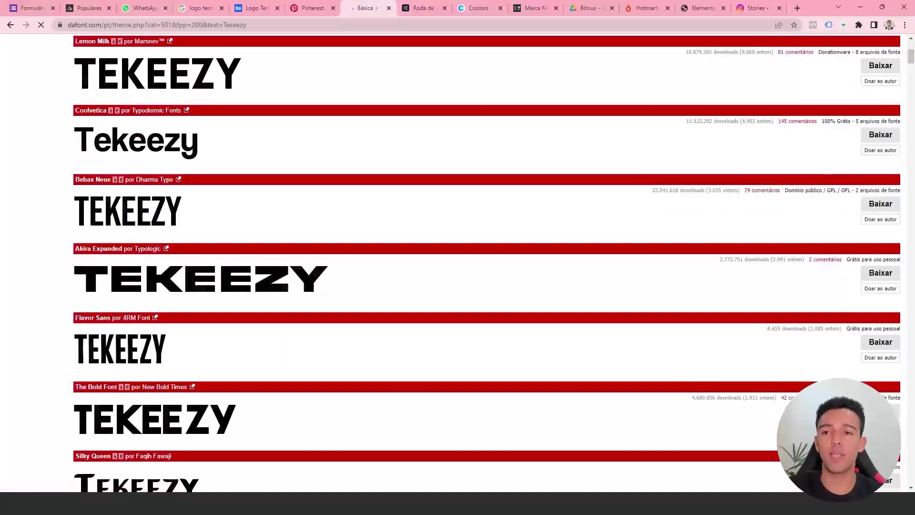
scroll(357, 327, "down", 1)
scroll(357, 190, "up", 5)
left_click(338, 150)
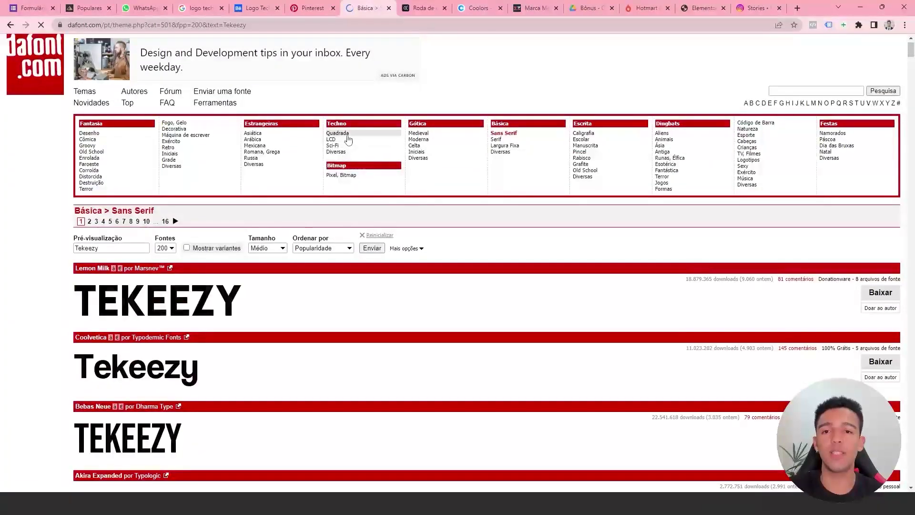
scroll(178, 225, "down", 2)
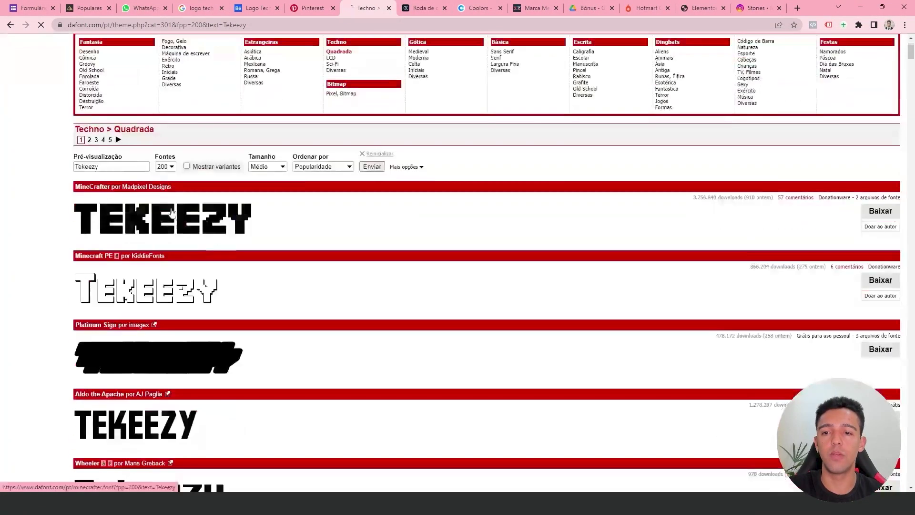
Download the MineCrafter font and open minecrafter.zip in File Explorer.
left_click(880, 211)
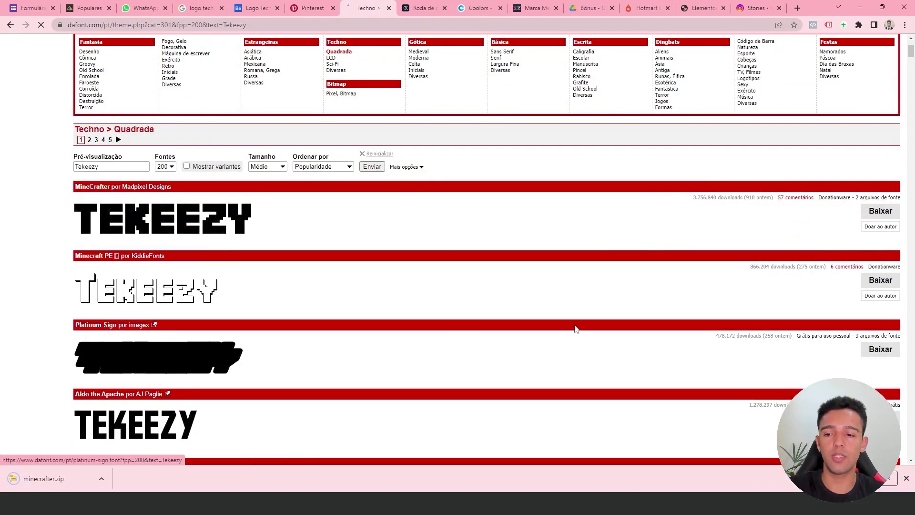
left_click(101, 479)
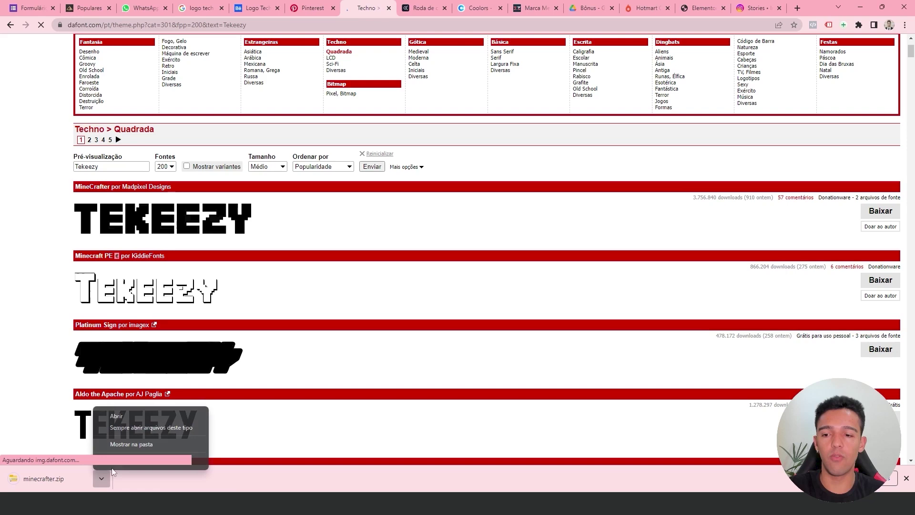
left_click(146, 441)
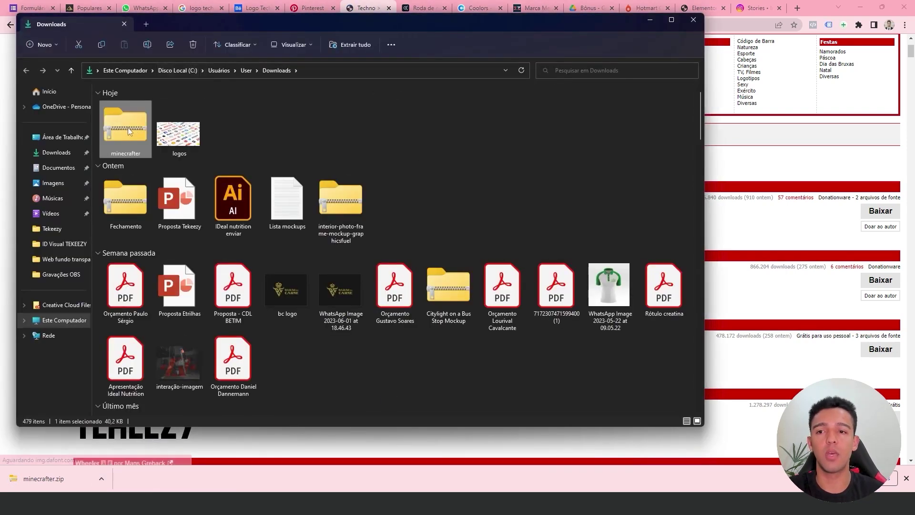
double_click(128, 127)
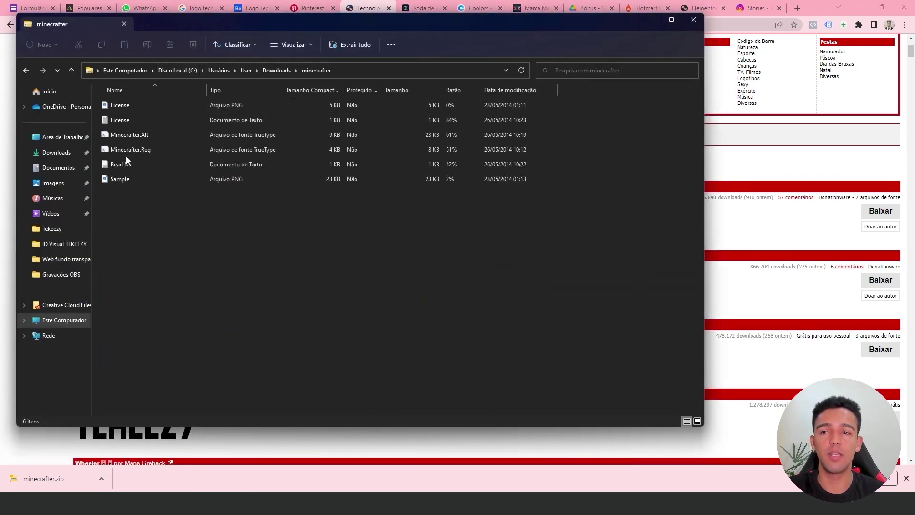
Install the Minecrafter.Reg font from its preview and close the font and folder windows.
left_click(165, 153)
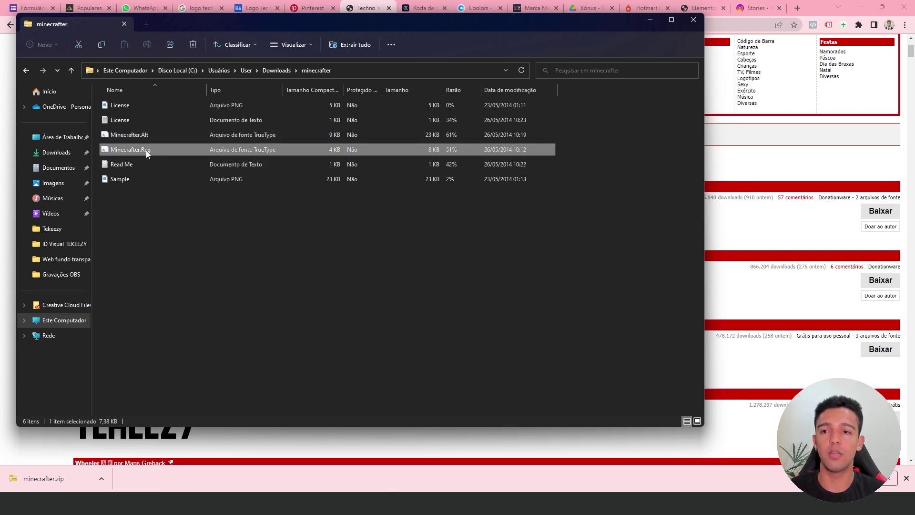
right_click(152, 152)
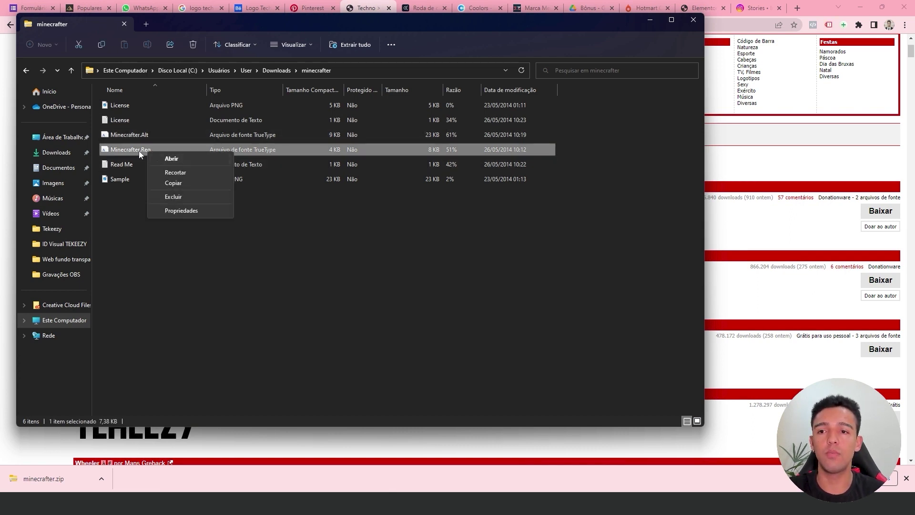
left_click(169, 158)
left_click(163, 124)
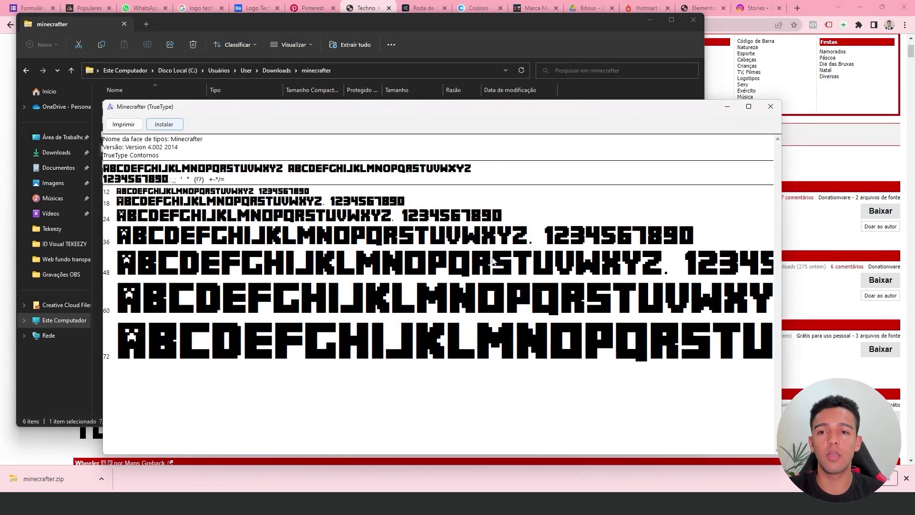
left_click(771, 107)
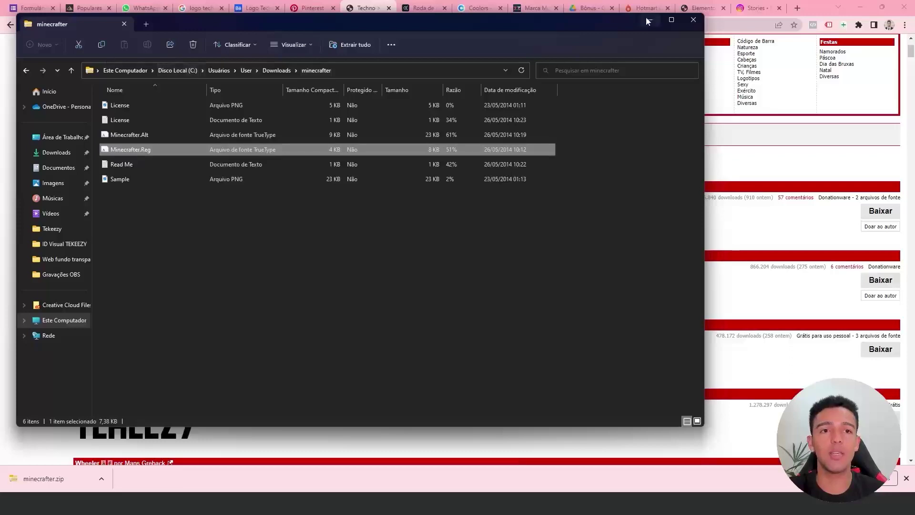
left_click(693, 19)
Switch to the Apresentação Logo Tekeezy document and scroll to the Tekeezy samples.
left_click(454, 503)
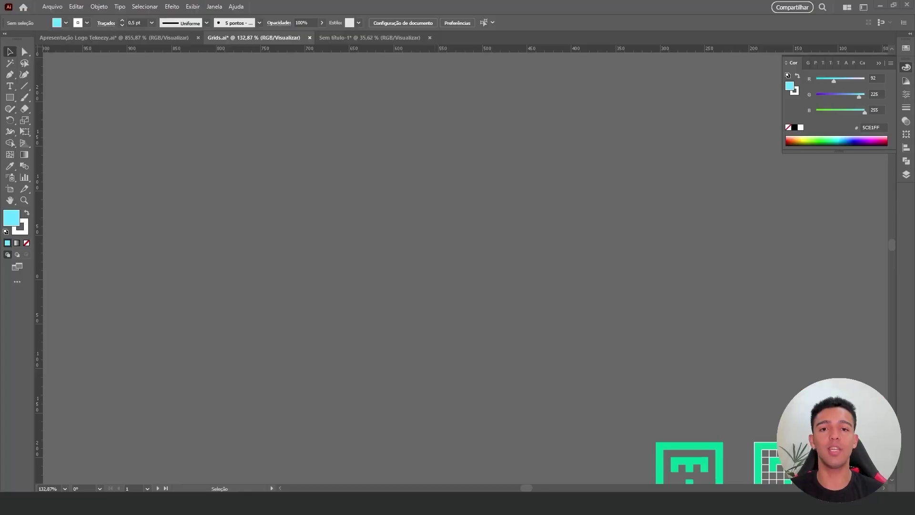
scroll(379, 214, "down", 5)
scroll(379, 215, "down", 2)
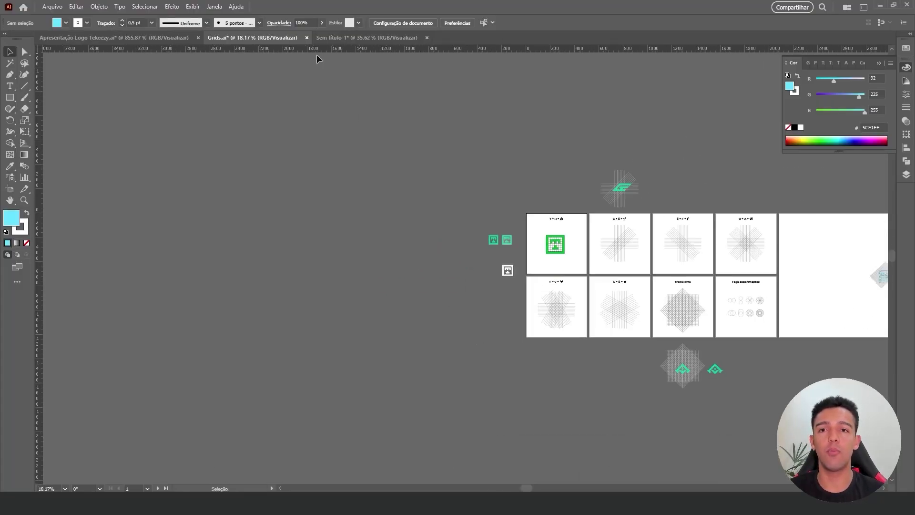
left_click(147, 37)
scroll(421, 185, "down", 4)
scroll(422, 185, "down", 3)
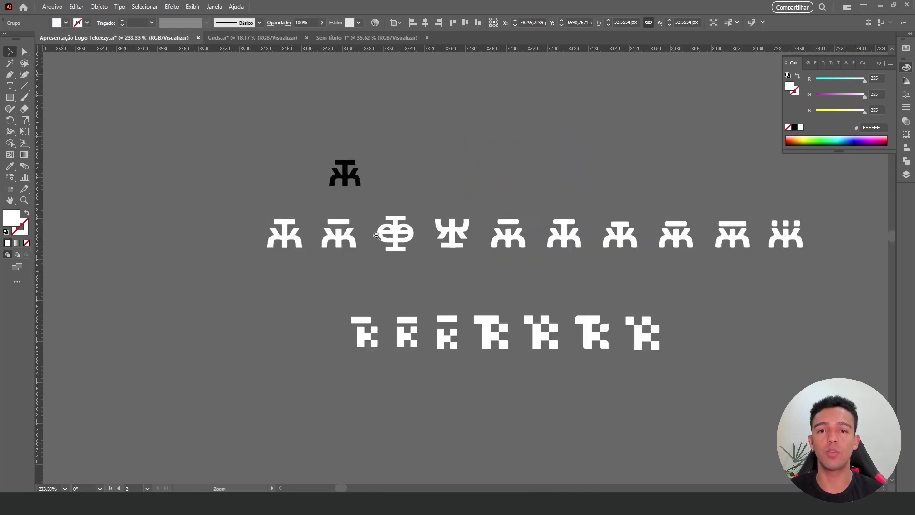
scroll(421, 185, "down", 2)
scroll(422, 185, "up", 5)
Set the lower-left Tekeezy sample in the Minecrafter font, found by searching 'mine'.
left_click_drag(352, 354, 363, 327)
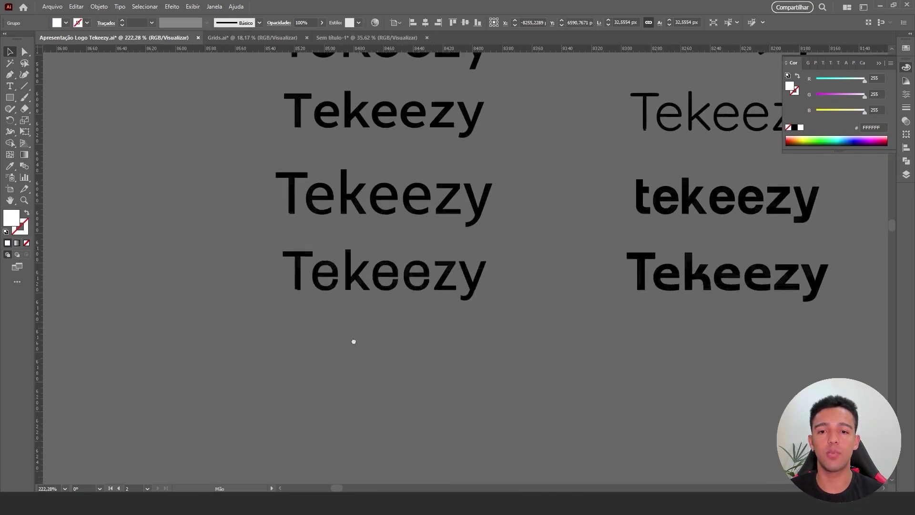
left_click(441, 269)
left_click(357, 23)
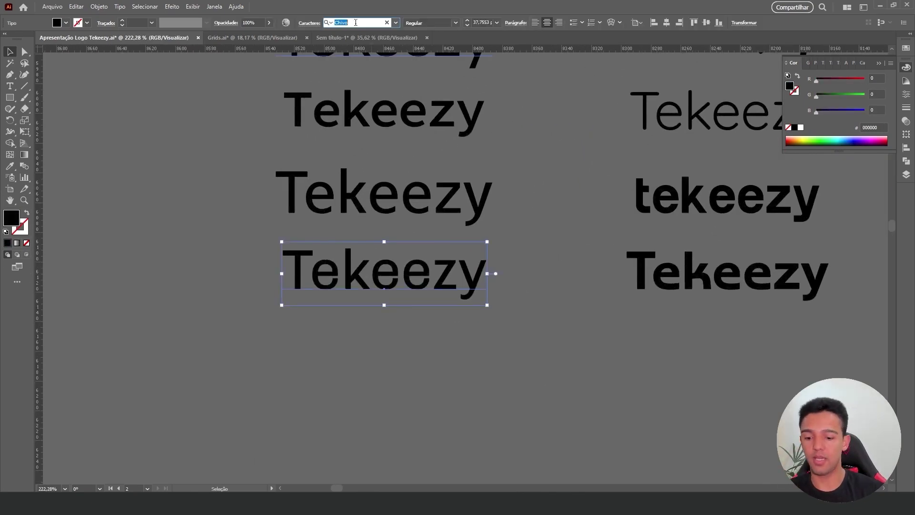
type("mine")
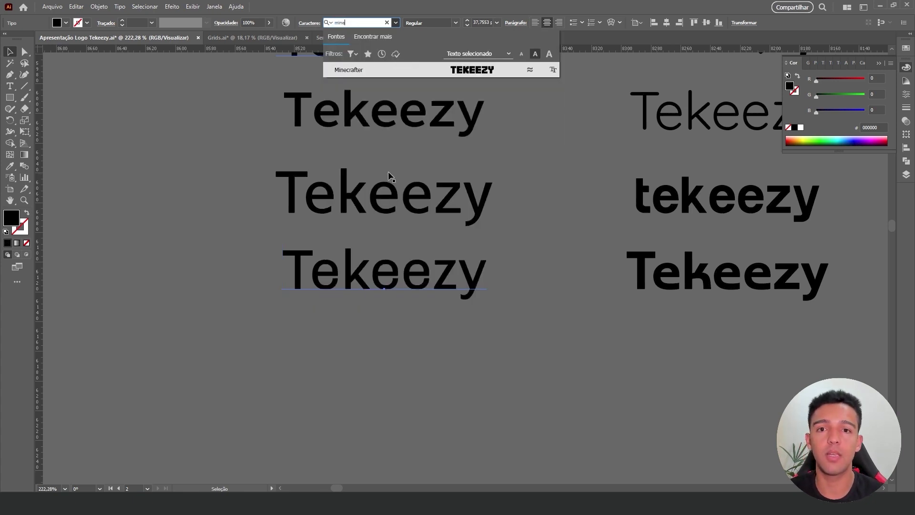
left_click(419, 70)
left_click(529, 365)
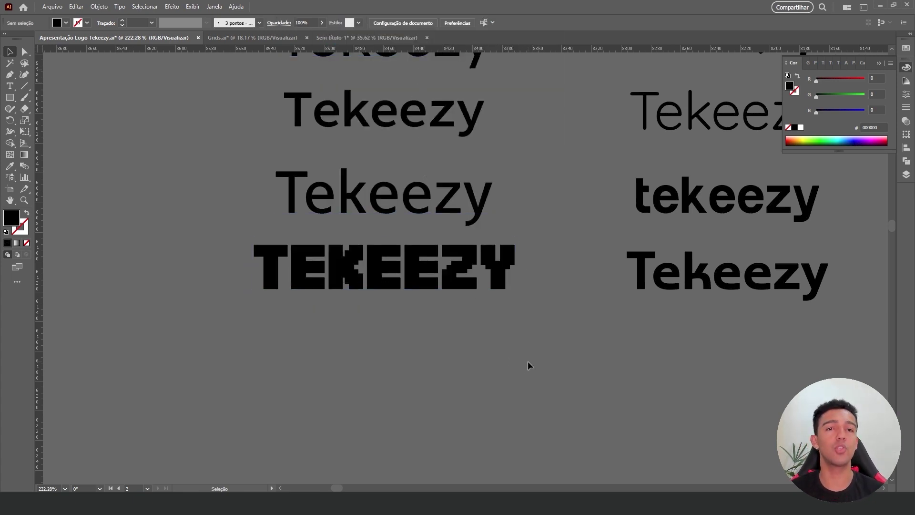
Move the pixel TEKEEZY text down and left, undoing stray typed letters.
scroll(525, 327, "down", 3, "alt")
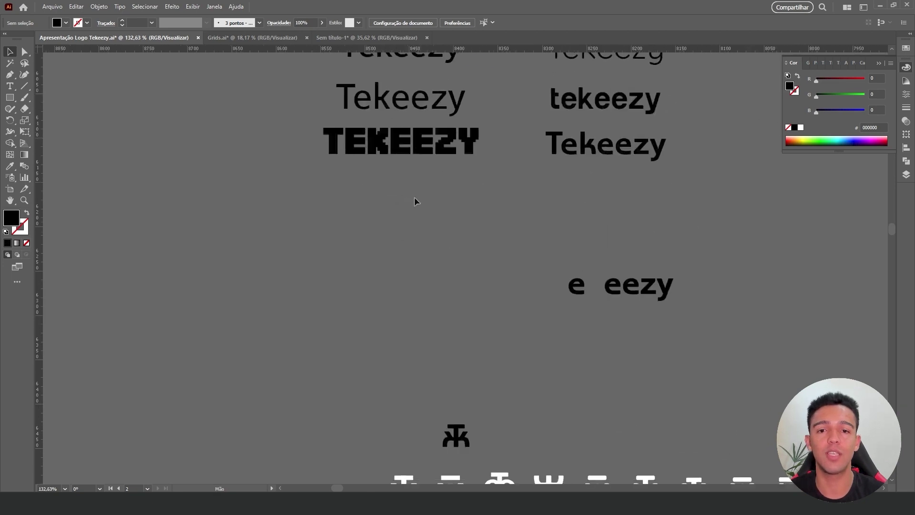
left_click_drag(436, 140, 401, 249)
scroll(411, 286, "up", 5, "alt")
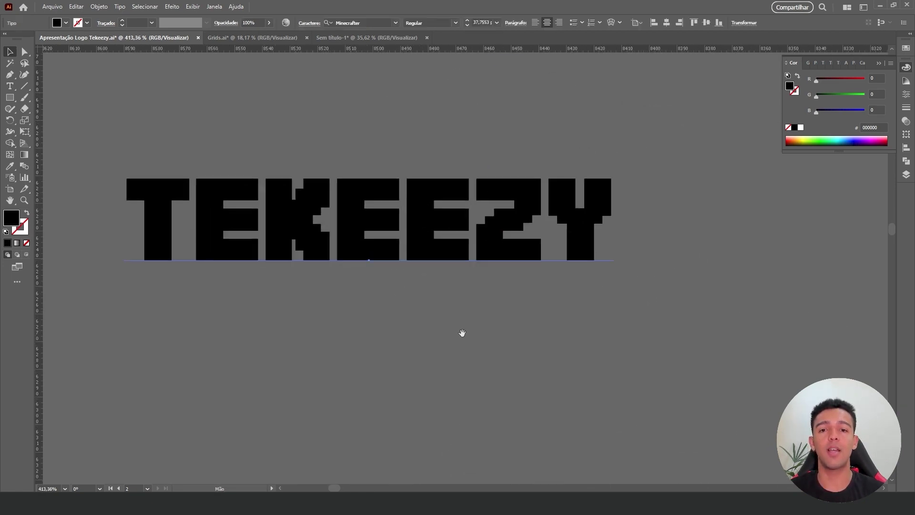
key("t")
left_click(501, 180)
type("wdsd")
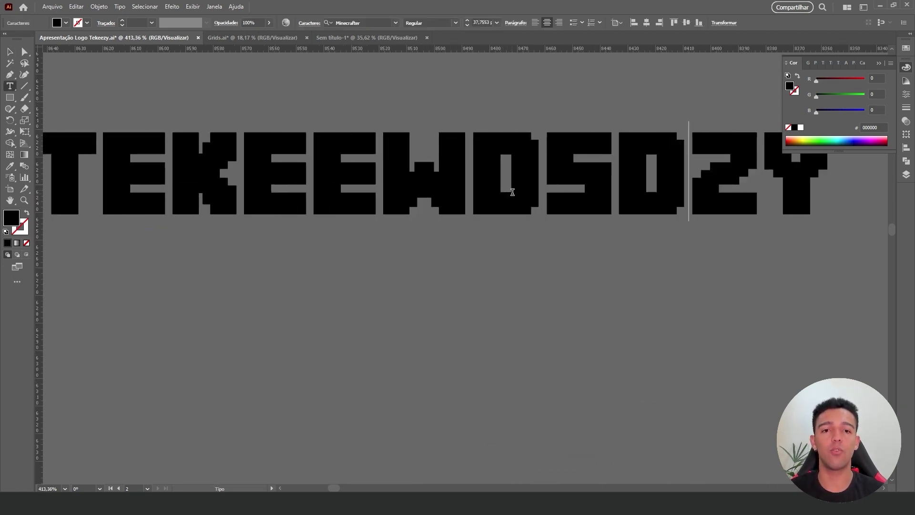
key("Escape")
key("ctrl+z")
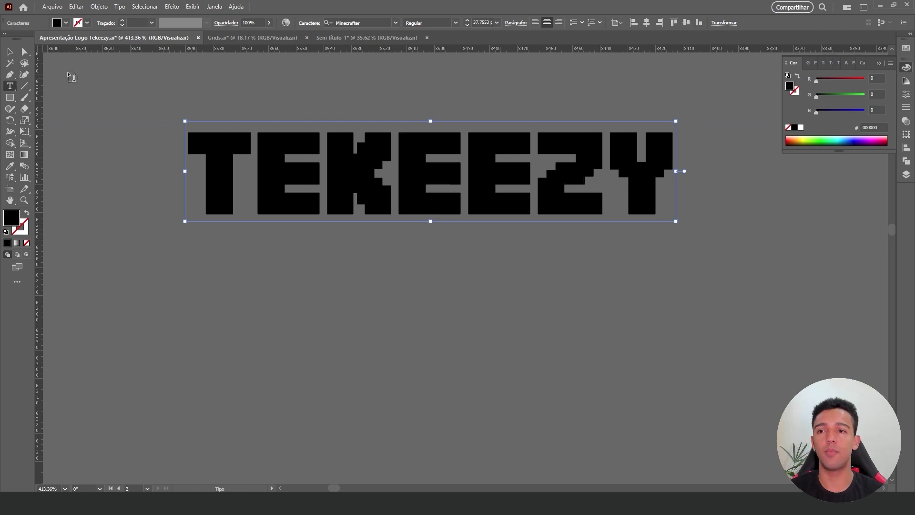
key("v")
scroll(188, 237, "down", 3, "alt")
scroll(187, 237, "down", 2)
Duplicate TEKEEZY below and convert the copy to outlines with Criar contornos.
mouse_move(429, 117)
left_mouse_down()
mouse_move(532, 294)
mouse_move(537, 274)
left_mouse_up()
right_click(536, 274)
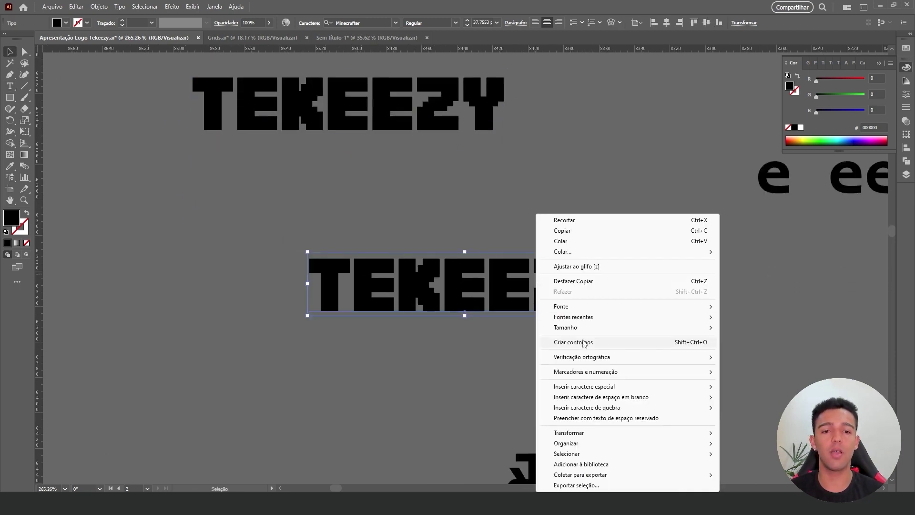
left_click(584, 343)
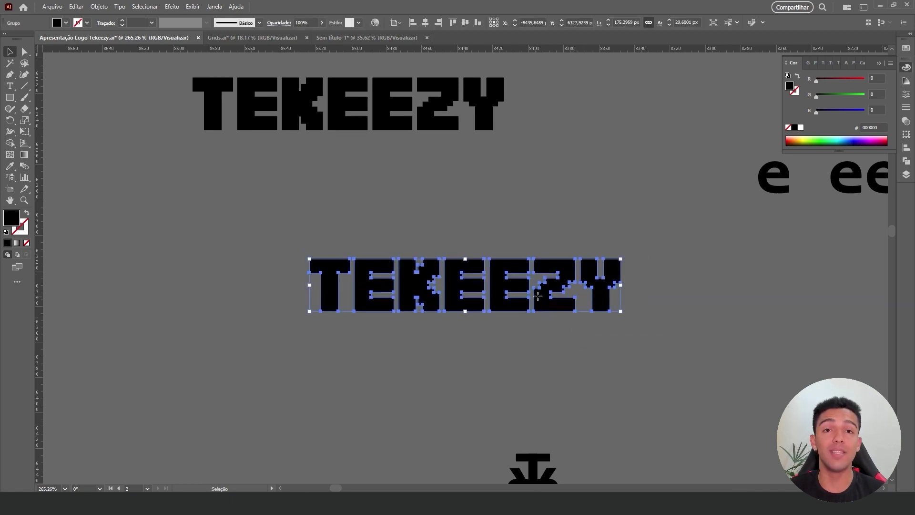
left_click_drag(537, 296, 561, 269)
left_click(527, 162)
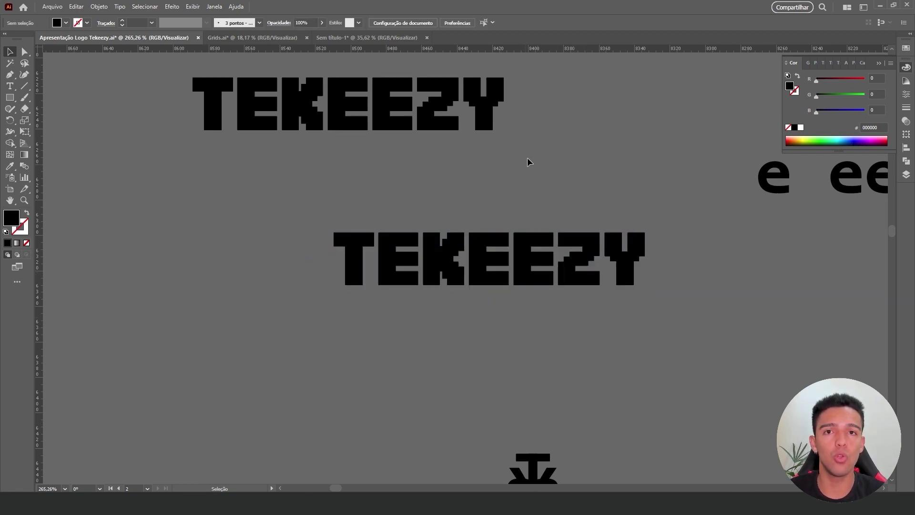
Enlarge the top TEKEEZY text and check the outlined copy, then zoom out.
left_click(484, 117)
left_click_drag(506, 136, 522, 140)
left_click(565, 162)
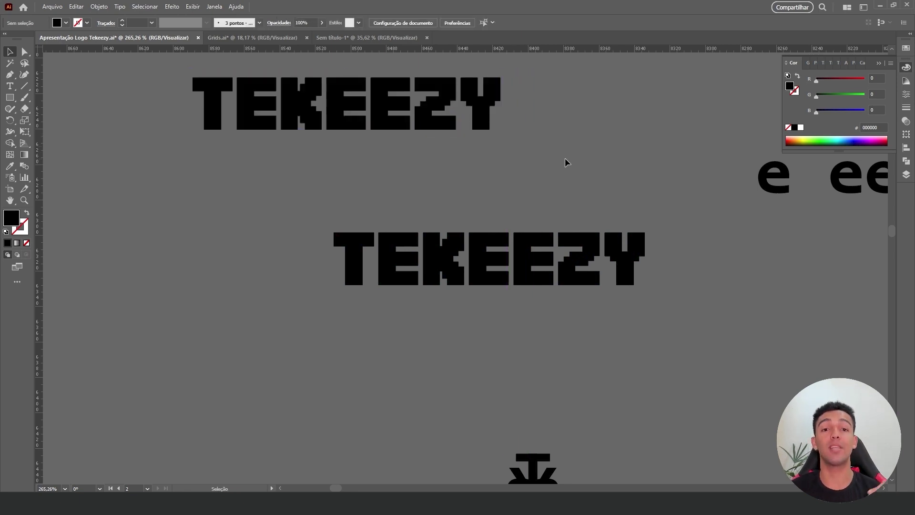
left_click_drag(711, 230, 476, 316)
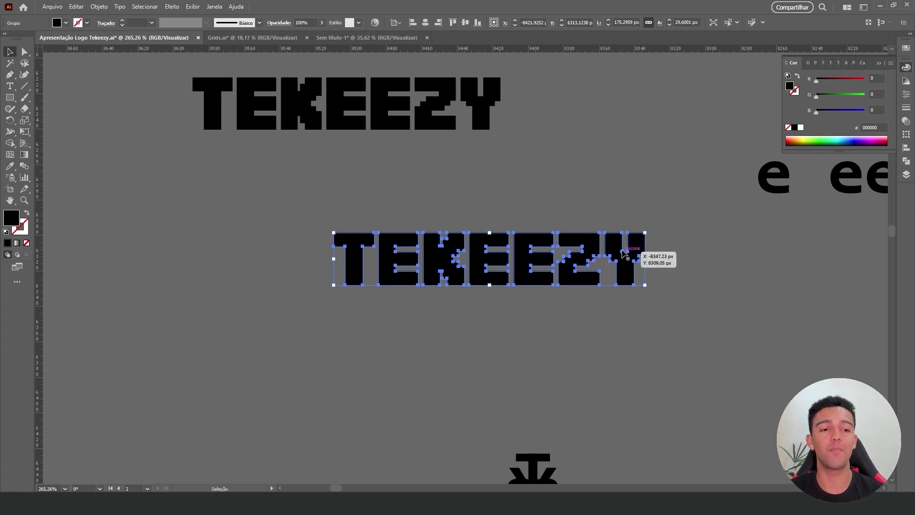
left_click(586, 310)
left_click(627, 350, "alt")
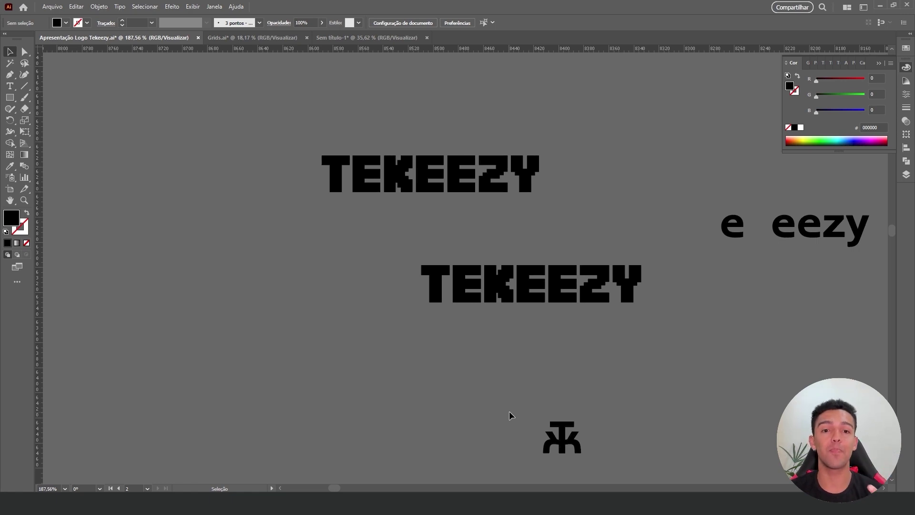
scroll(572, 348, "down", 2)
scroll(571, 347, "down", 1)
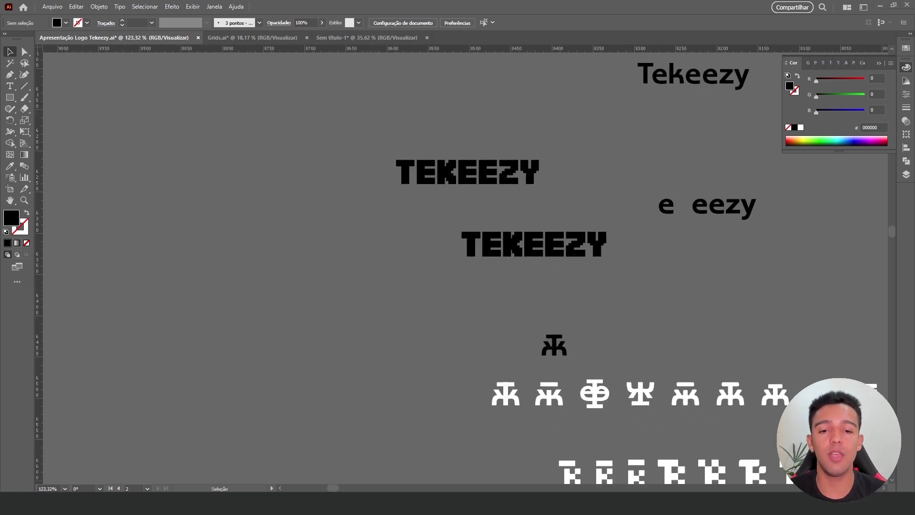
left_click(517, 450)
left_click(363, 303)
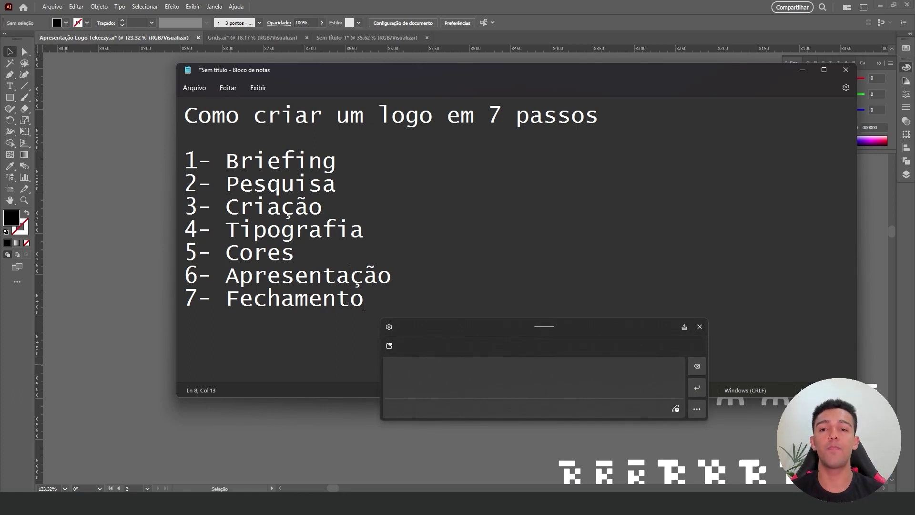
left_click_drag(363, 231, 225, 230)
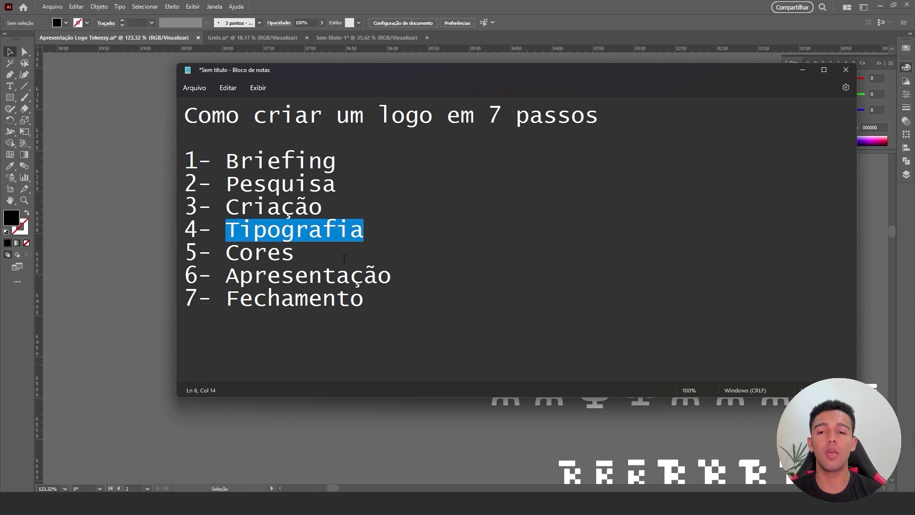
left_click_drag(305, 255, 225, 254)
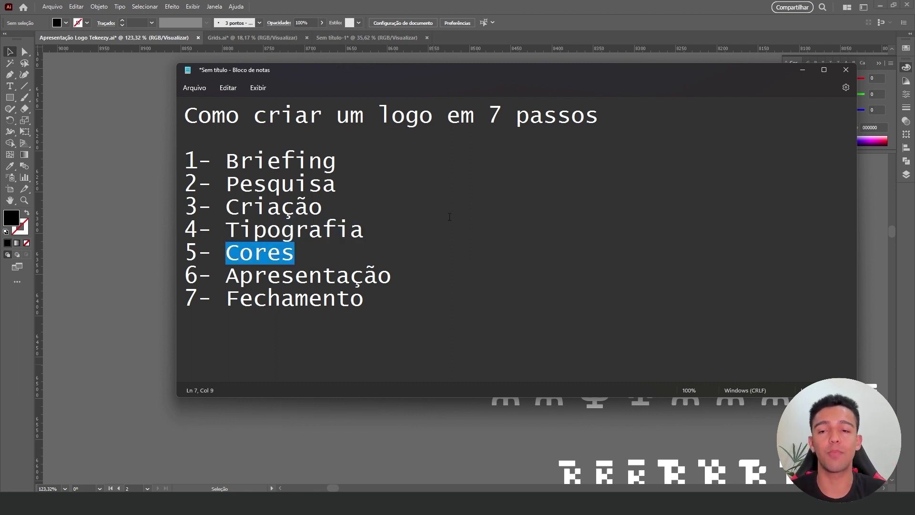
left_click(803, 71)
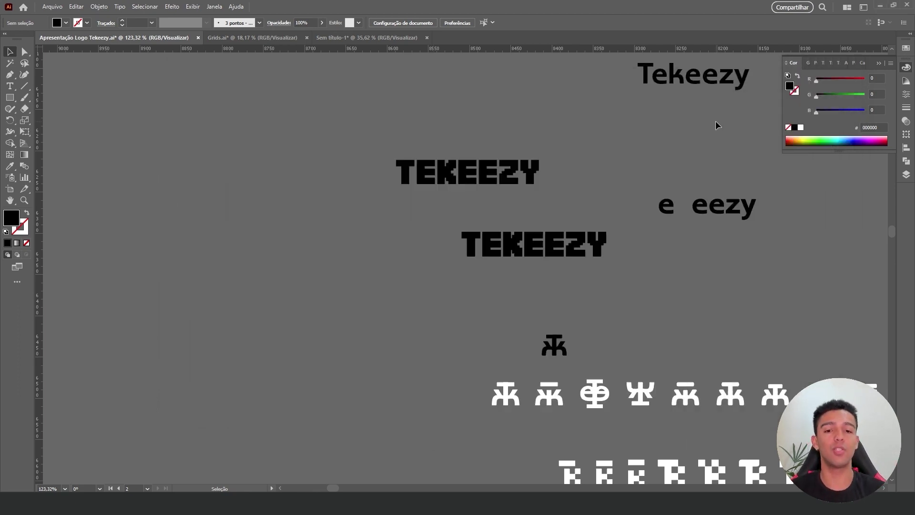
scroll(453, 324, "down", 5)
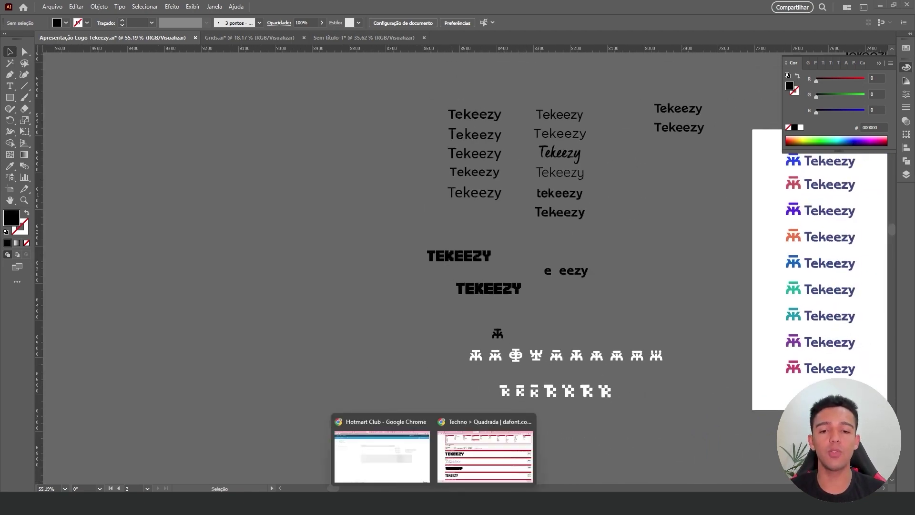
Switch from the dafont Techno font page to the Adobe Color wheel page.
left_click(469, 455)
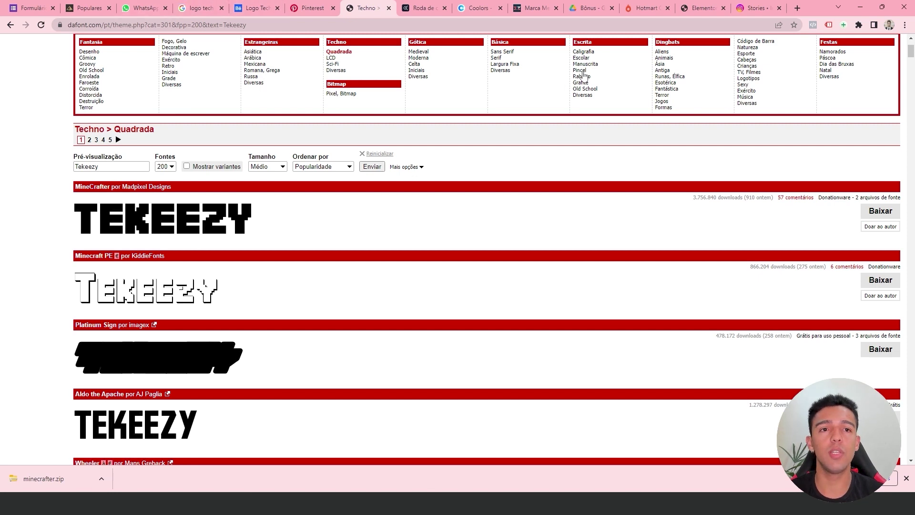
left_click(424, 8)
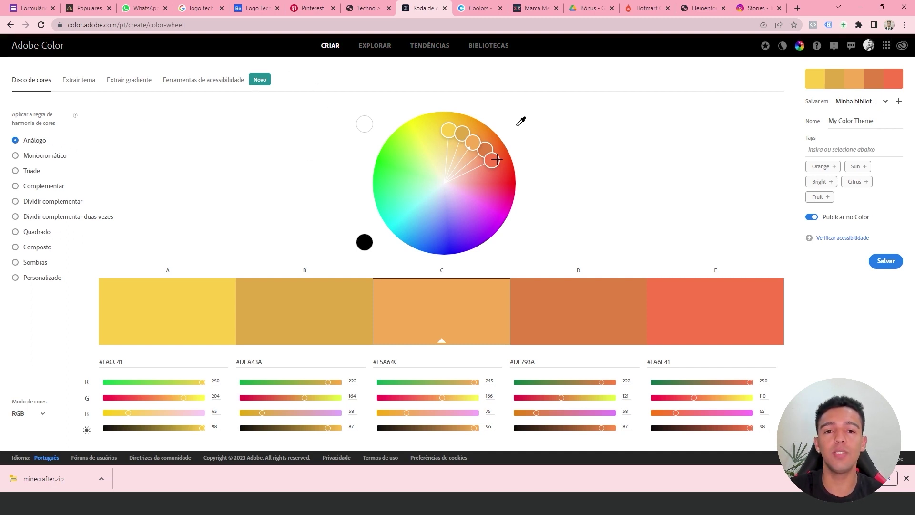
Shift the analogous, then Monocromático, palettes toward red on the Adobe Color wheel.
left_click_drag(497, 160, 503, 180)
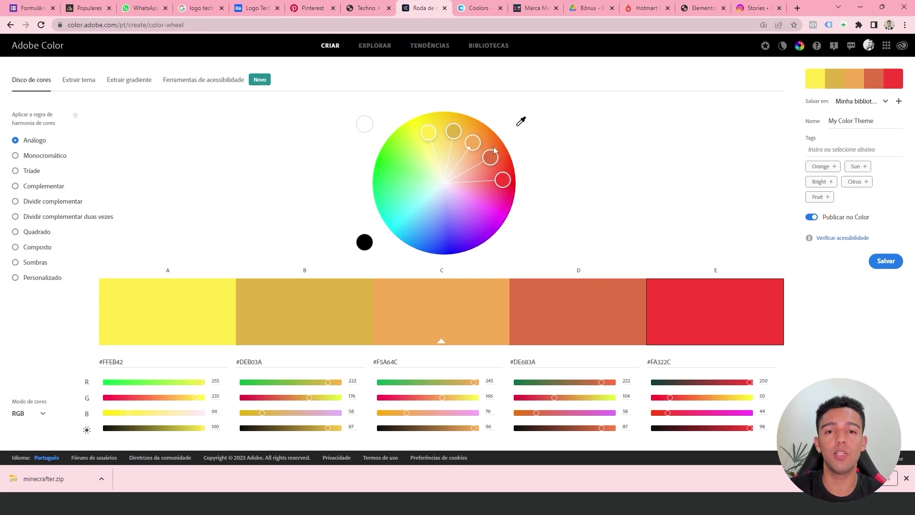
left_click(64, 156)
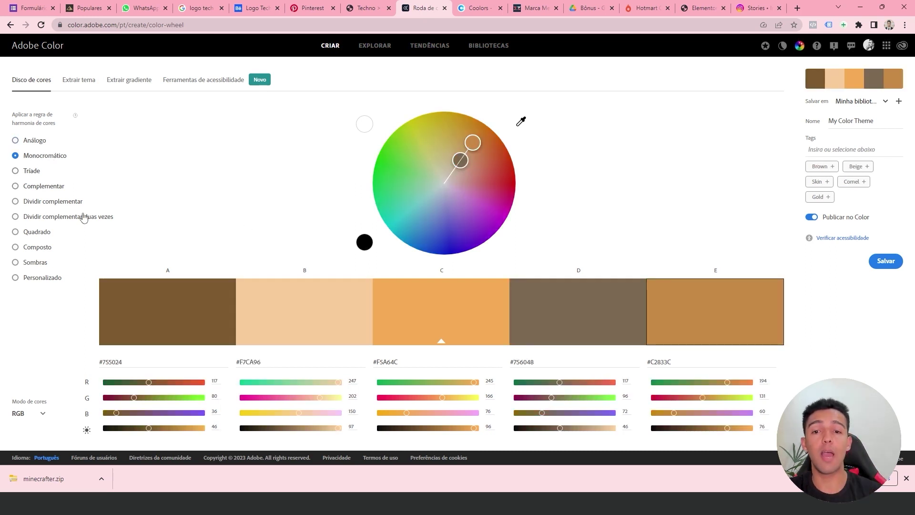
left_click_drag(473, 142, 484, 197)
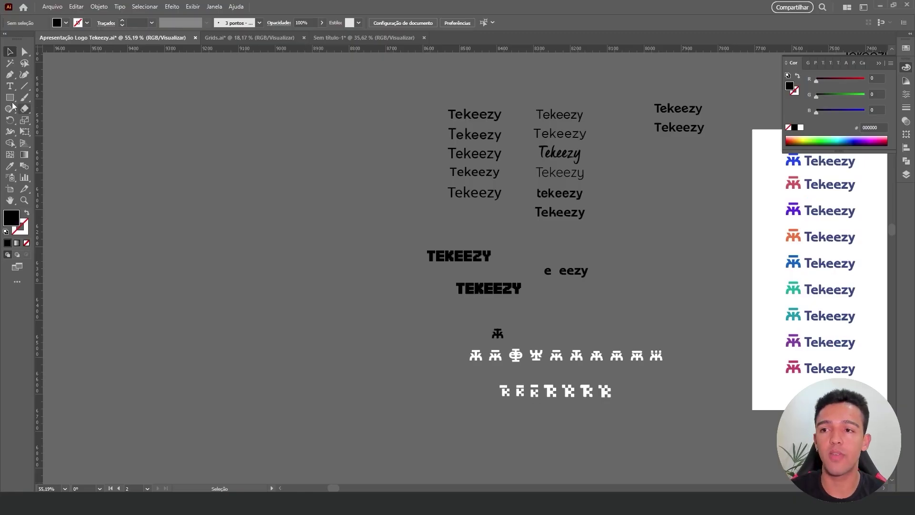
Draw a square on the empty left side of the canvas and open its fill Color Picker.
left_click(10, 97)
left_click_drag(174, 118, 330, 275)
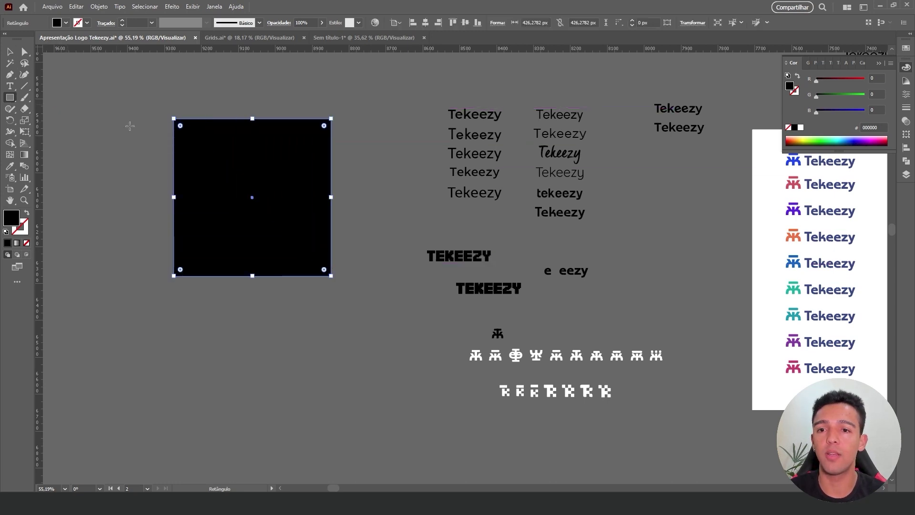
double_click(15, 221)
type("441D1DB73737")
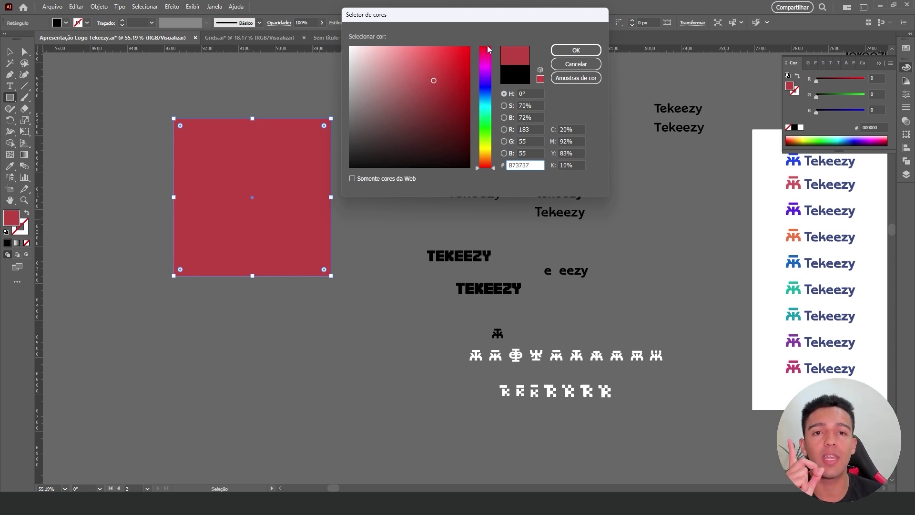
Tune the square's fill through darker, more saturated greens in the Color Picker.
mouse_move(494, 173)
left_mouse_down()
mouse_move(500, 131)
mouse_move(480, 95)
mouse_move(358, 53)
mouse_move(457, 156)
mouse_move(429, 94)
mouse_move(419, 93)
left_mouse_up()
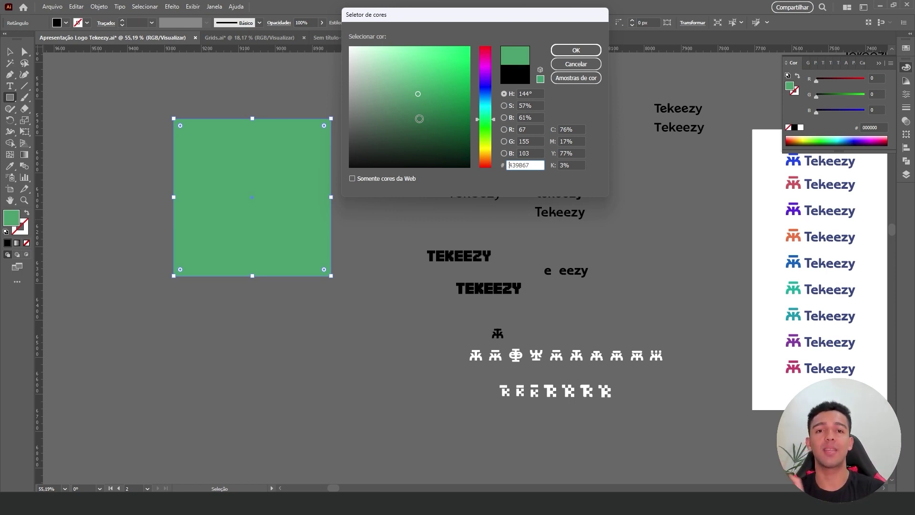
mouse_move(443, 119)
left_mouse_down()
mouse_move(367, 120)
mouse_move(404, 120)
mouse_move(383, 117)
left_mouse_up()
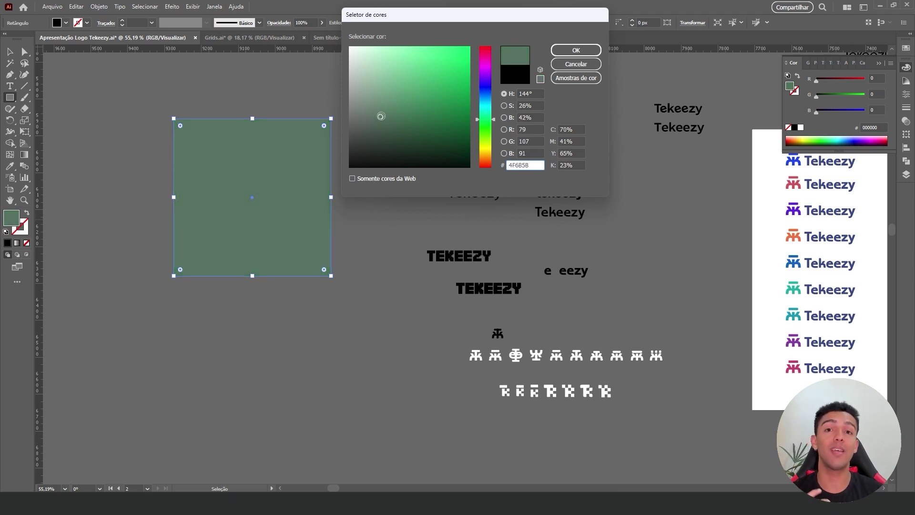
mouse_move(375, 115)
left_mouse_down()
mouse_move(473, 120)
mouse_move(413, 118)
left_mouse_up()
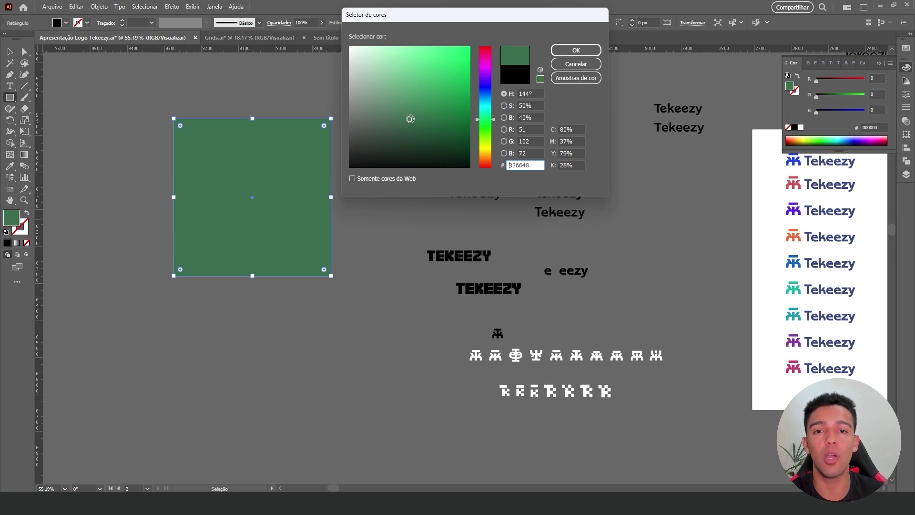
Push the square's fill to a vivid in-gamut bright green, 00FF79.
left_click(423, 91)
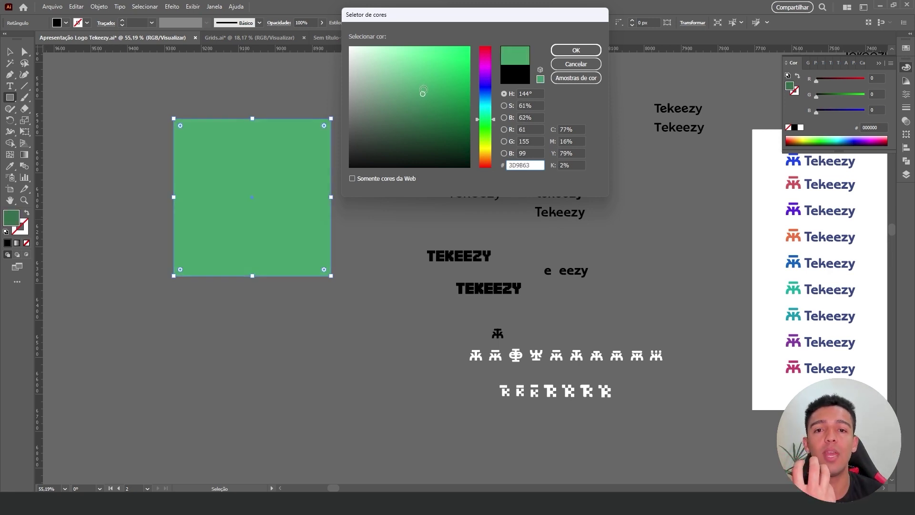
mouse_move(423, 90)
left_mouse_down()
mouse_move(421, 55)
mouse_move(410, 123)
mouse_move(418, 48)
mouse_move(421, 170)
mouse_move(420, 85)
mouse_move(373, 131)
left_mouse_up()
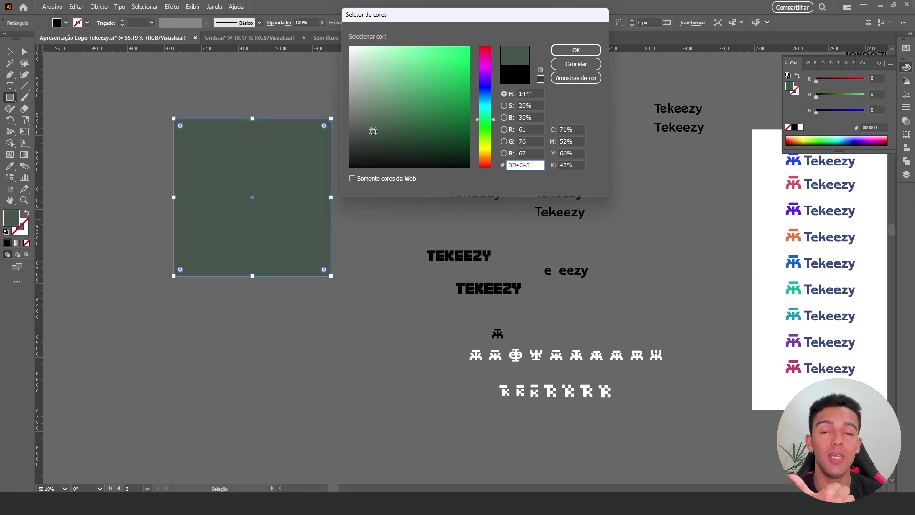
mouse_move(373, 132)
left_mouse_down()
mouse_move(359, 148)
mouse_move(472, 56)
mouse_move(453, 70)
left_mouse_up()
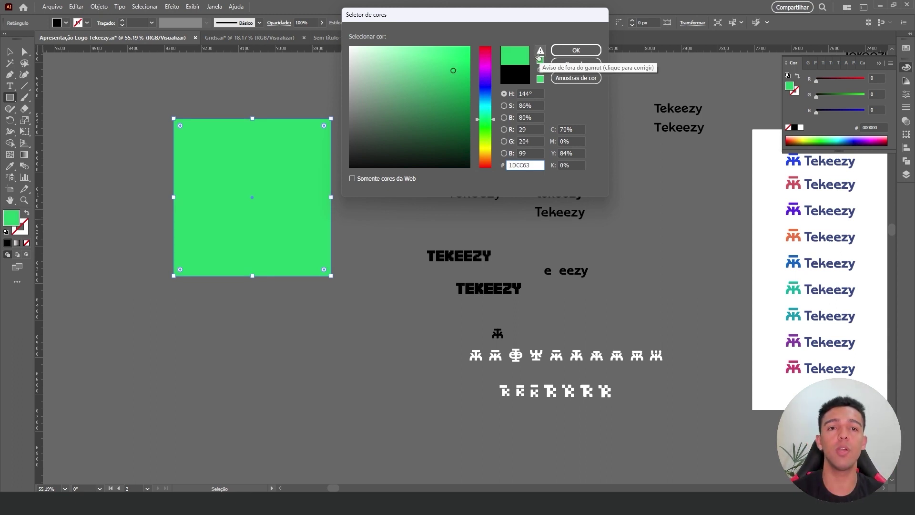
left_click_drag(453, 68, 469, 57)
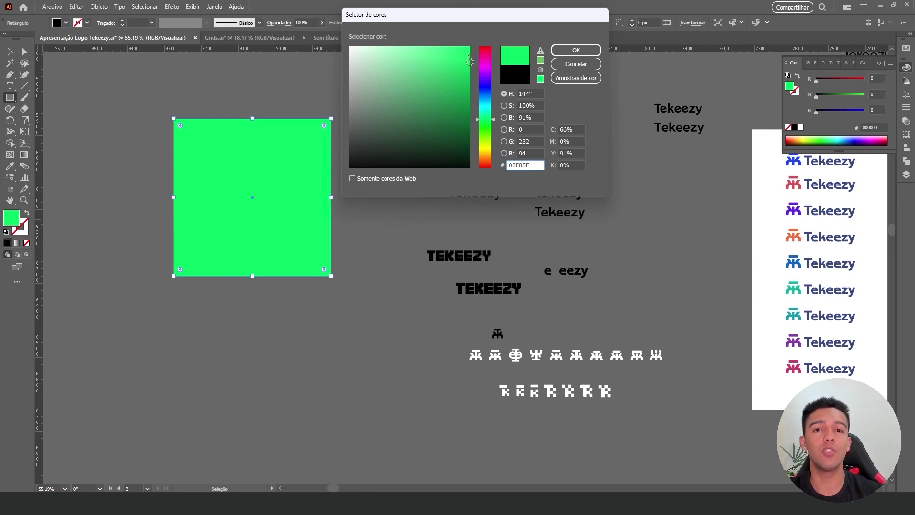
left_click(540, 51)
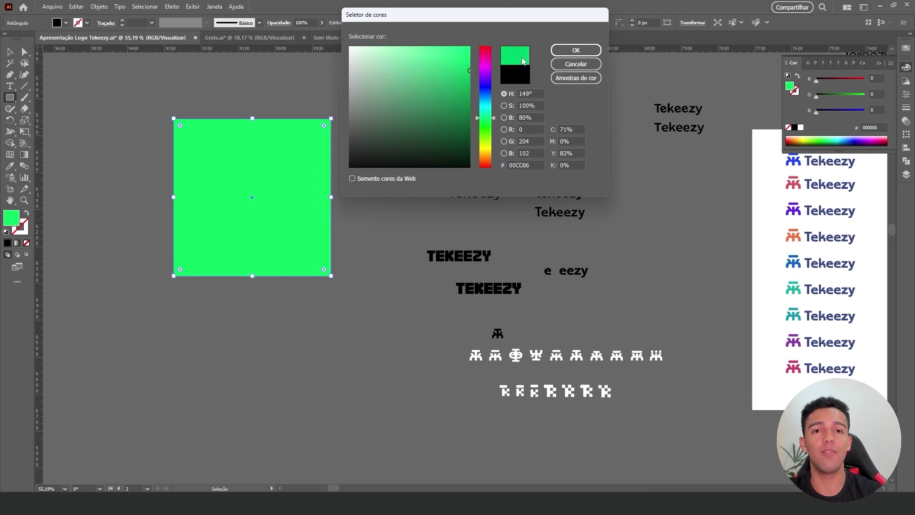
mouse_move(470, 70)
left_mouse_down()
mouse_move(443, 78)
mouse_move(471, 55)
mouse_move(473, 41)
left_mouse_up()
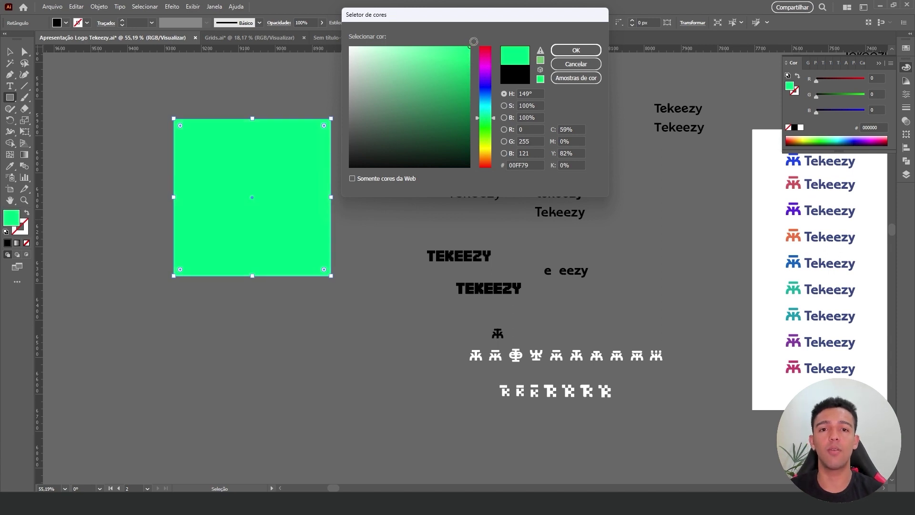
left_click(575, 50)
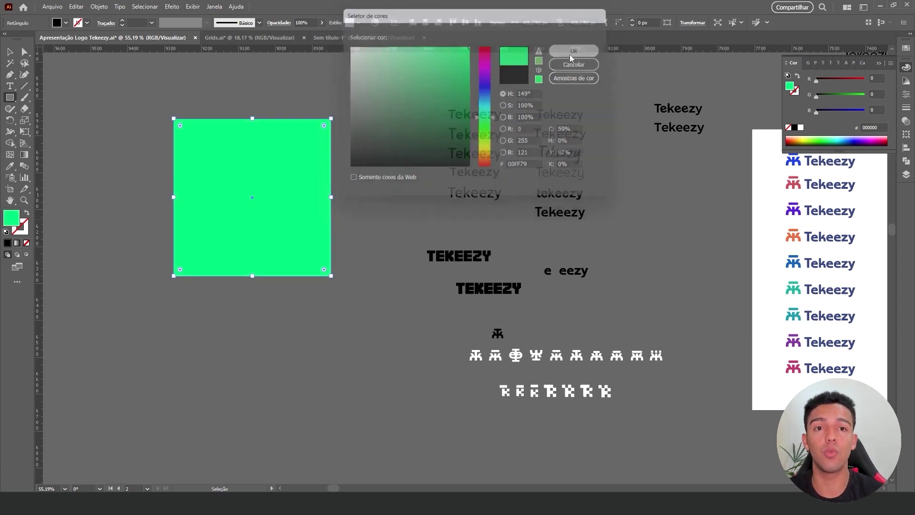
scroll(483, 183, "down", 1)
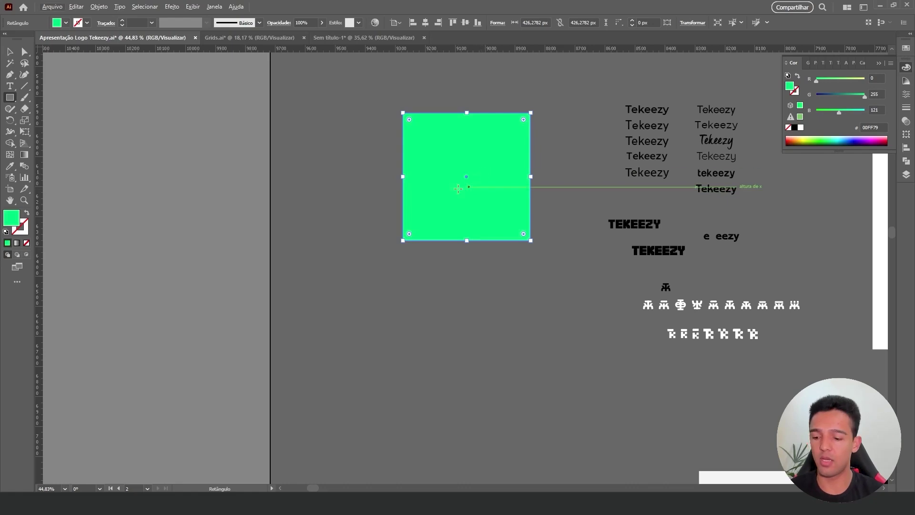
key("v")
mouse_move(484, 194)
left_mouse_down()
mouse_move(490, 270)
mouse_move(451, 277)
left_mouse_up()
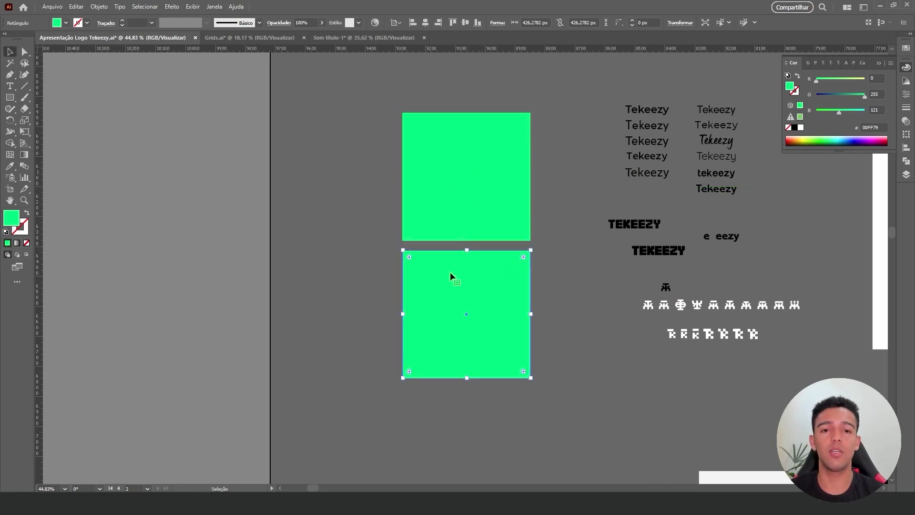
double_click(18, 217)
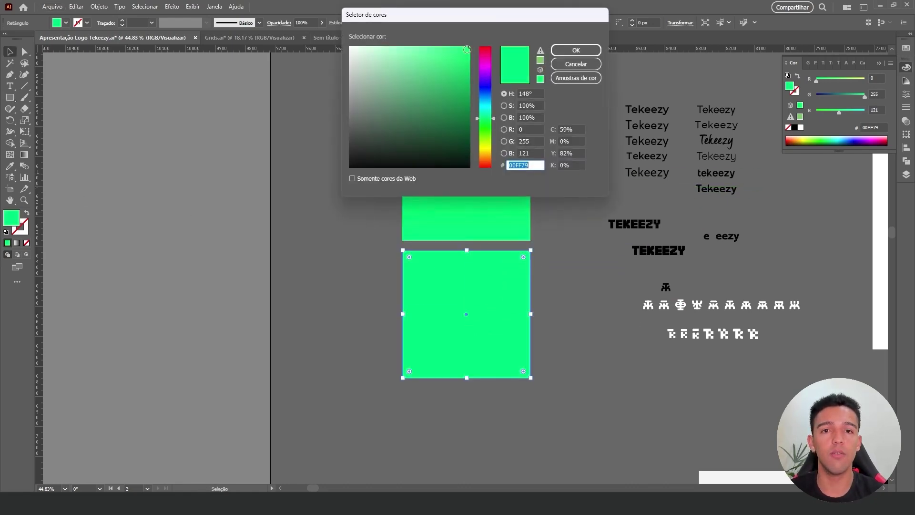
left_click_drag(467, 49, 434, 73)
left_click(575, 50)
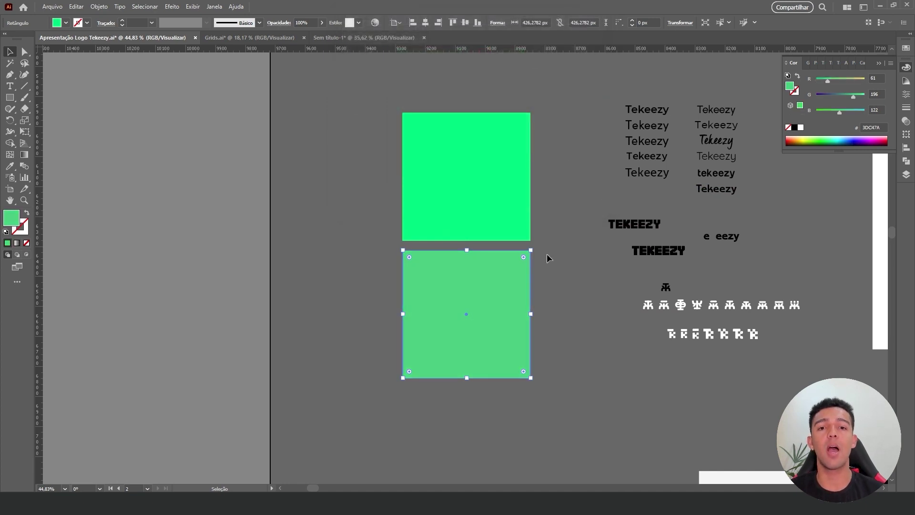
left_click(547, 253)
scroll(522, 236, "up", 3)
scroll(548, 162, "down", 2)
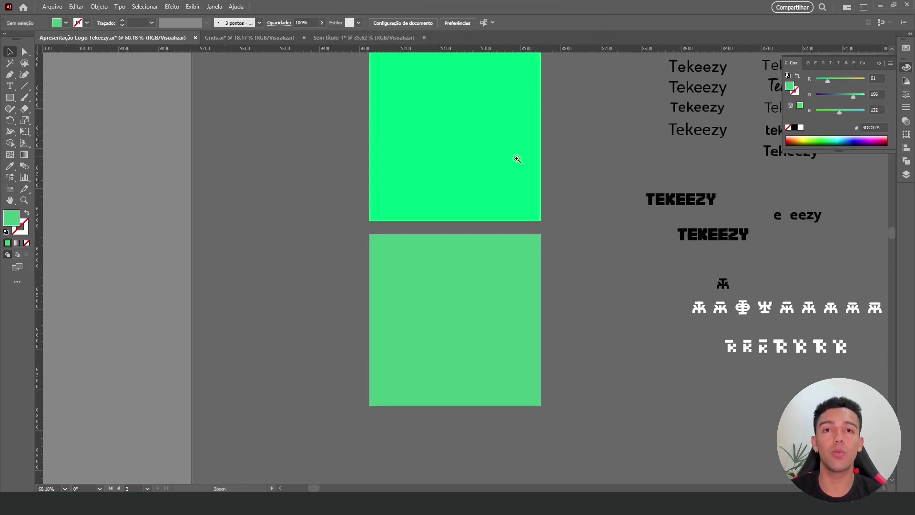
scroll(517, 158, "down", 1)
left_click(414, 186)
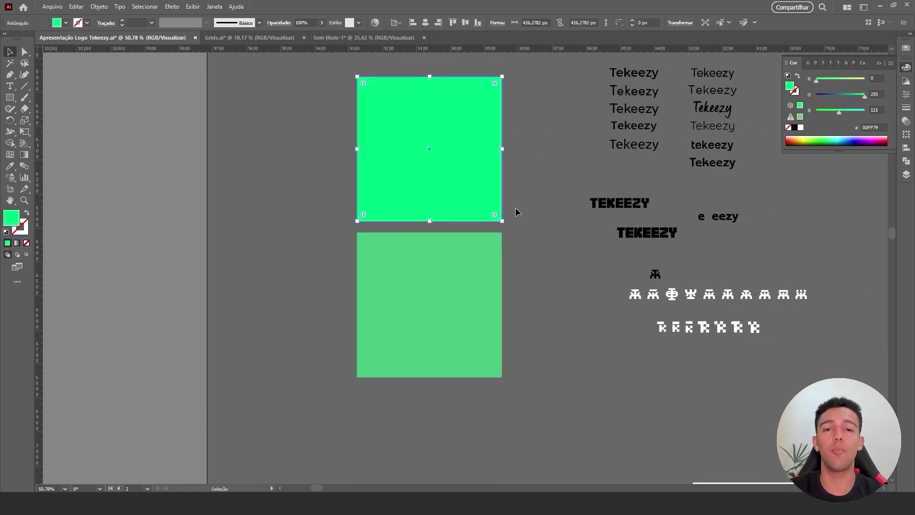
left_click(534, 181)
left_click(434, 319)
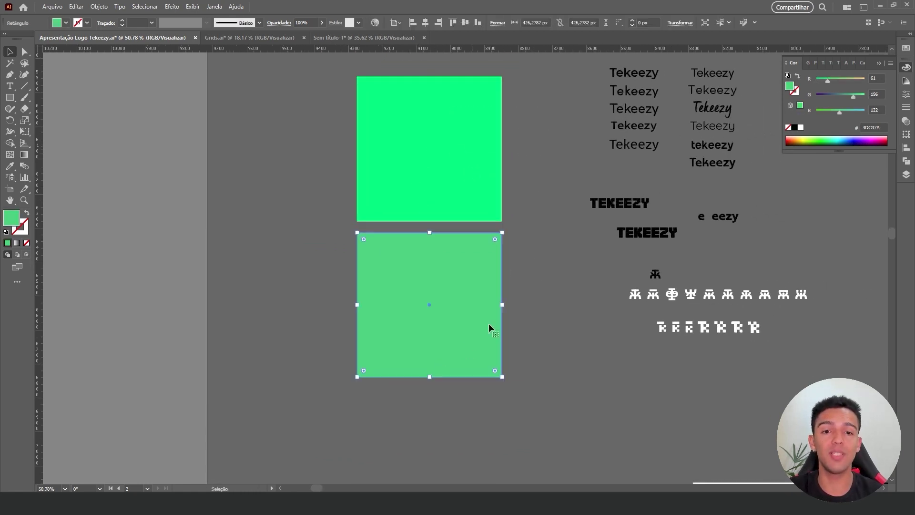
left_click_drag(488, 323, 487, 158)
left_click(471, 277)
left_click(529, 123)
left_click(496, 313)
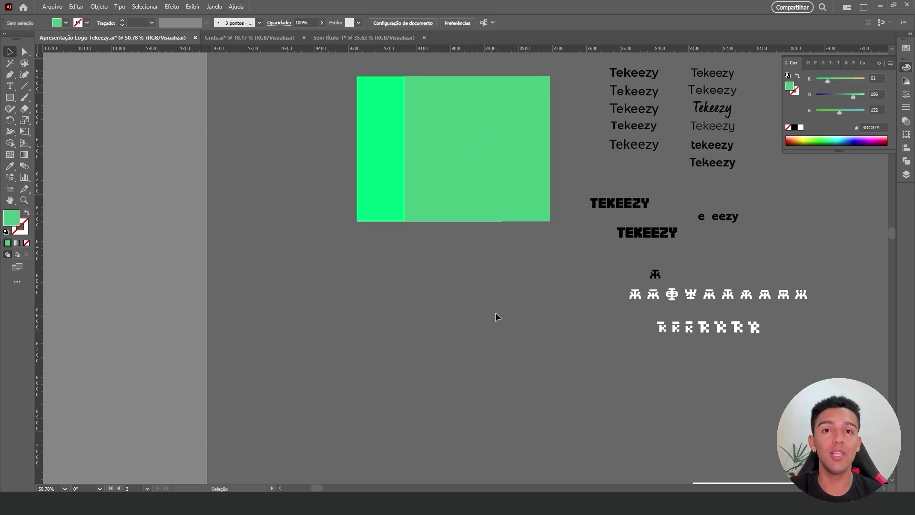
left_click_drag(495, 313, 512, 148)
left_click(387, 255)
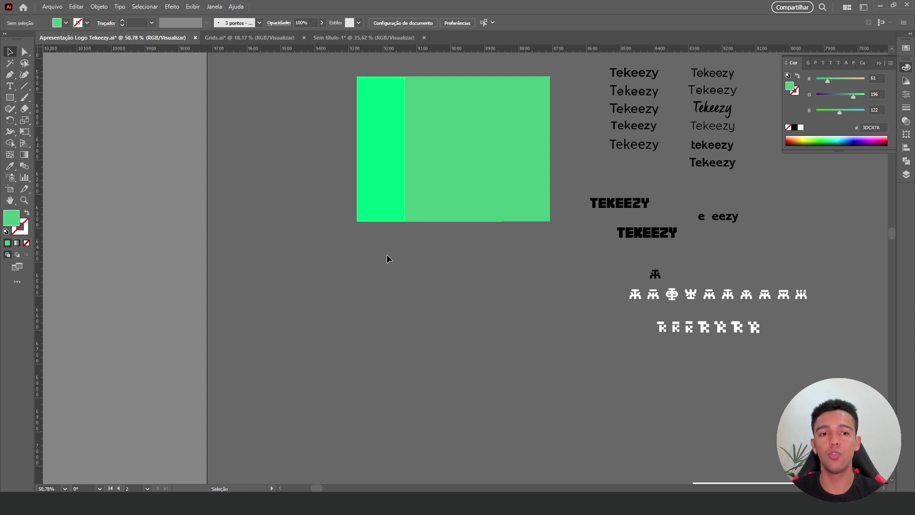
scroll(472, 286, "down", 2)
left_click_drag(522, 191, 475, 322)
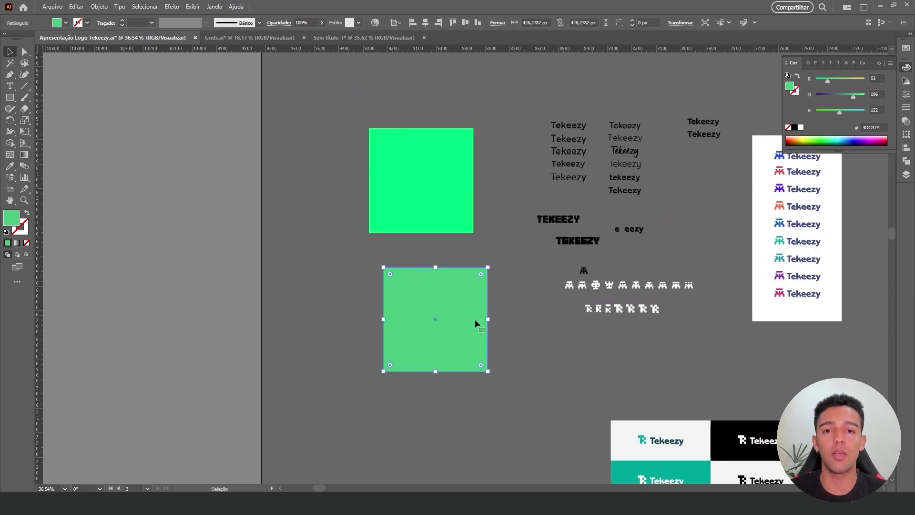
key("Delete")
Open Editar > Configurações de cores to view the sRGB IEC61966-2.1 working space.
scroll(467, 143, "up", 2)
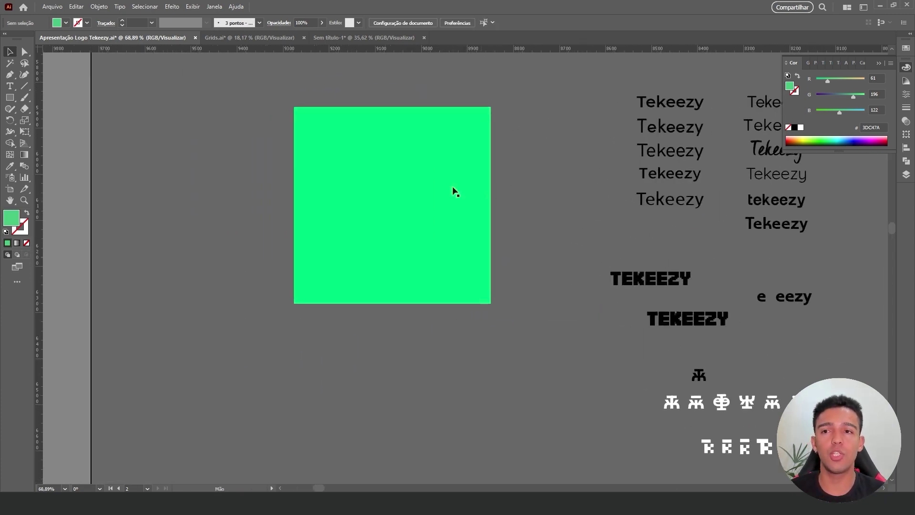
left_click(77, 7)
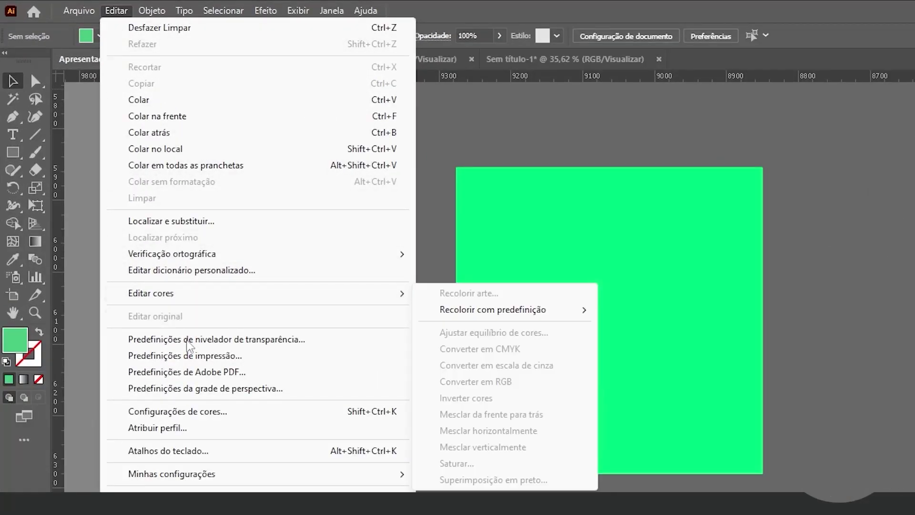
left_click(211, 413)
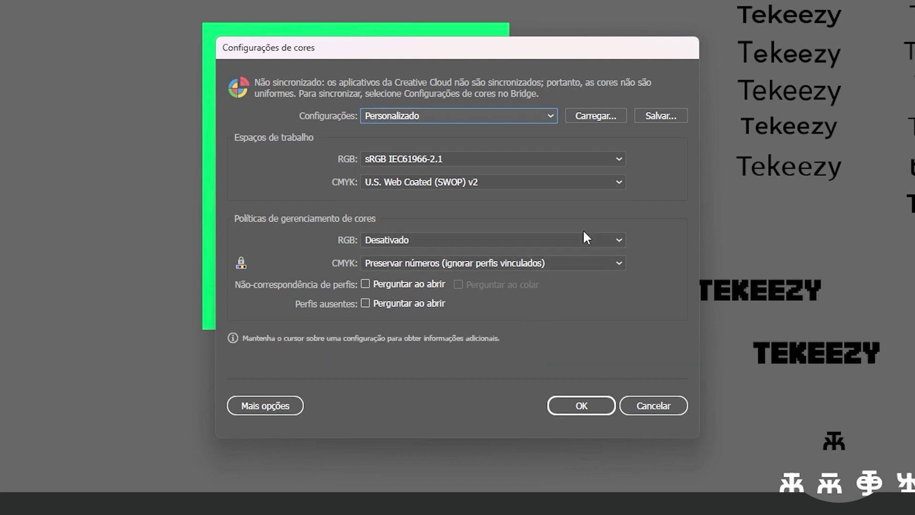
Apply the sRGB IEC61966-2.1 / U.S. Web Coated (SWOP) v2 colour settings and pan to the logo colour-variation grid.
left_click(591, 405)
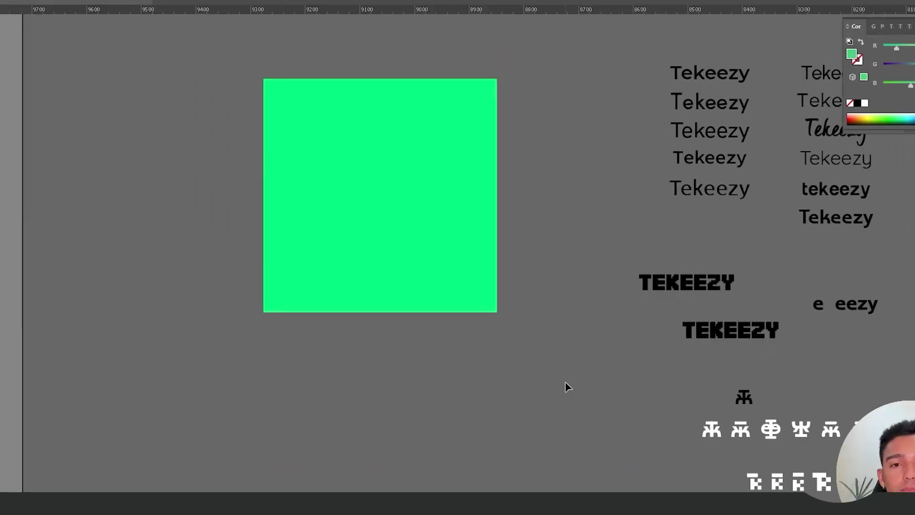
scroll(556, 311, "down", 5)
scroll(425, 262, "right", 3)
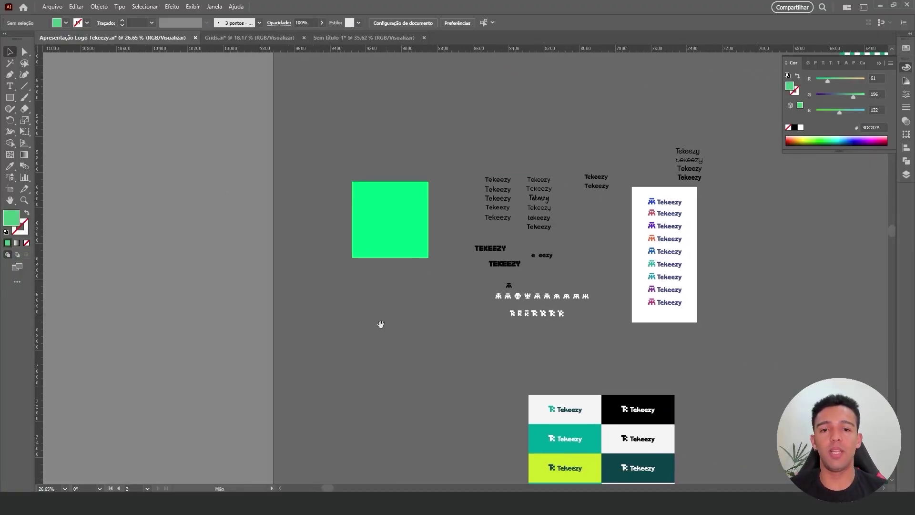
left_click_drag(380, 323, 457, 169)
key("Delete")
scroll(619, 298, "down", 3)
scroll(618, 298, "right", 2)
scroll(594, 320, "down", 3)
scroll(594, 320, "right", 2)
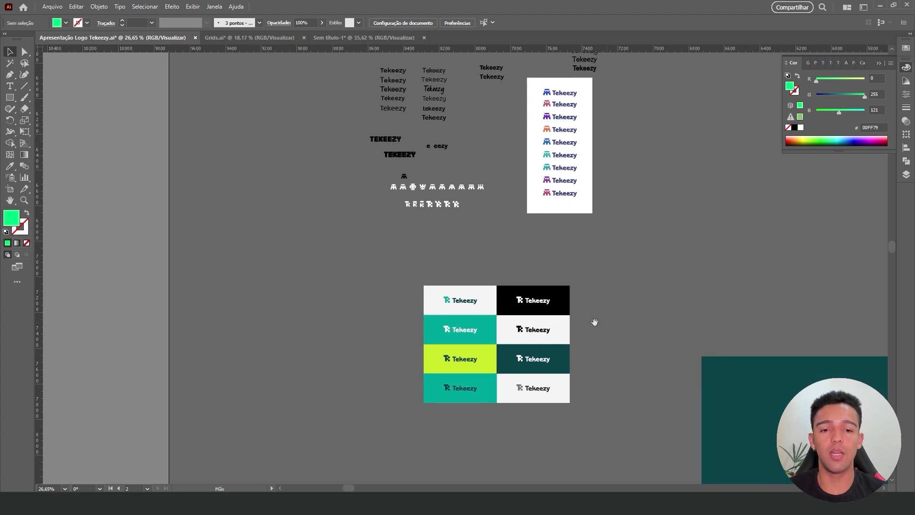
scroll(574, 321, "up", 2)
Set the Adobe Color wheel to Quadrado (square) harmony, rotate it, and select the blue hex #6C85F5.
left_click(486, 445)
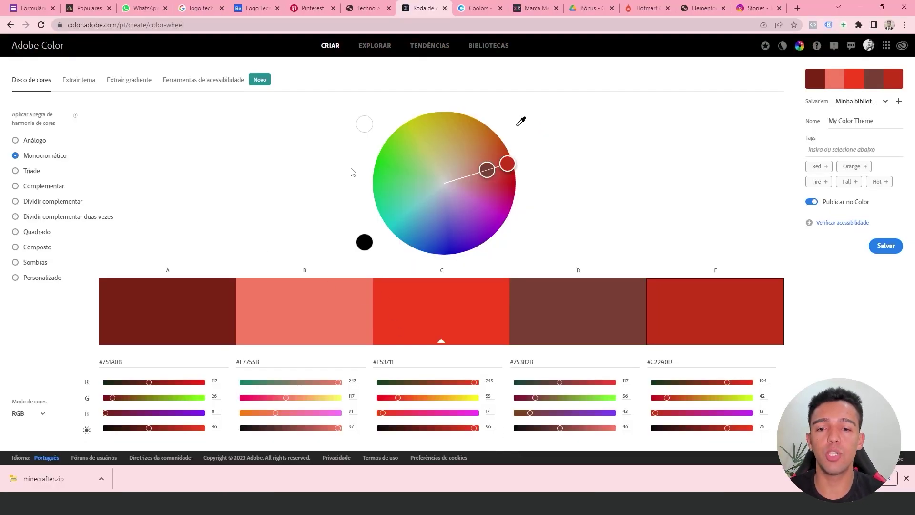
left_click(32, 171)
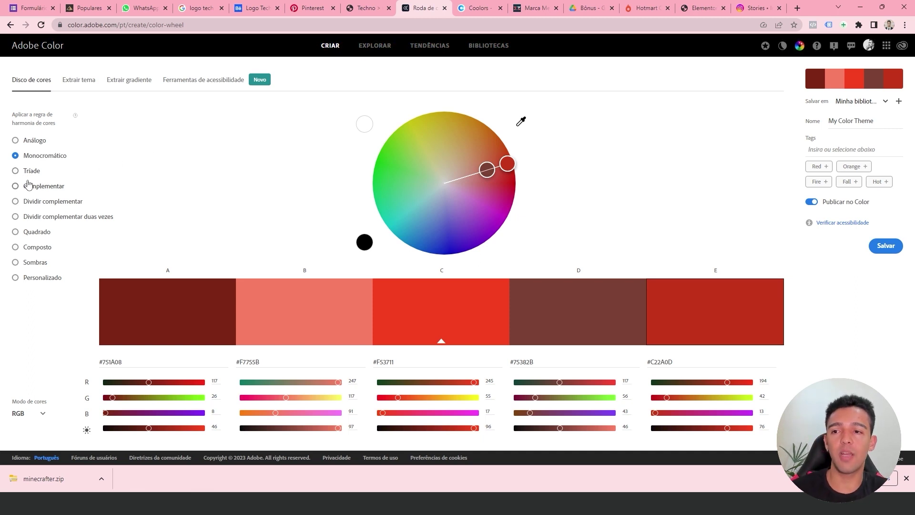
left_click(36, 187)
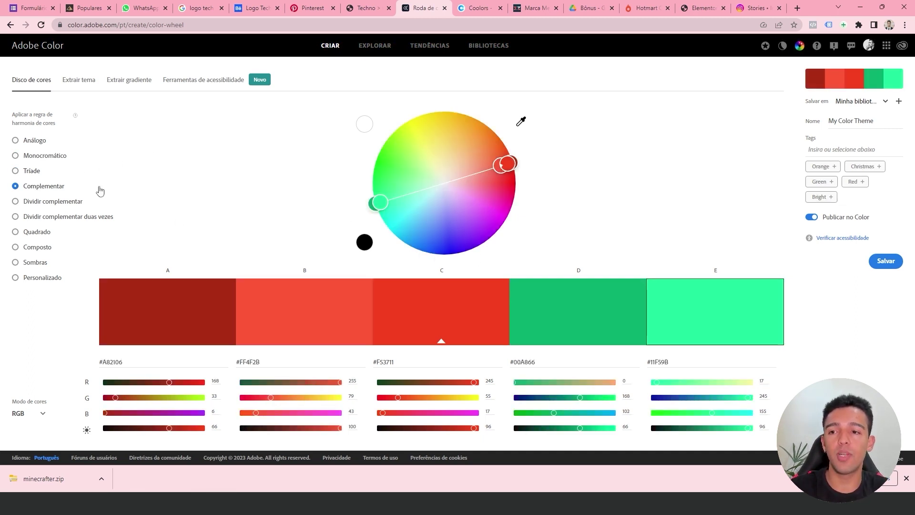
left_click(44, 233)
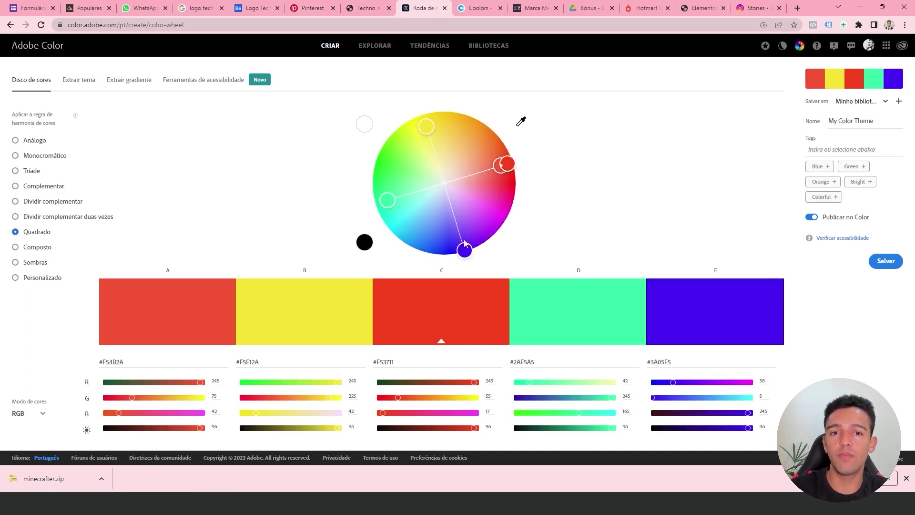
left_click_drag(456, 247, 439, 222)
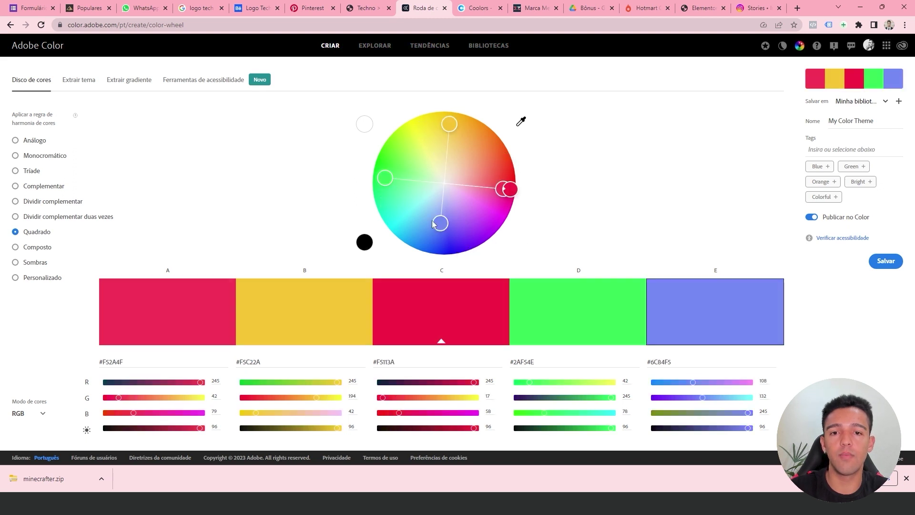
double_click(665, 362)
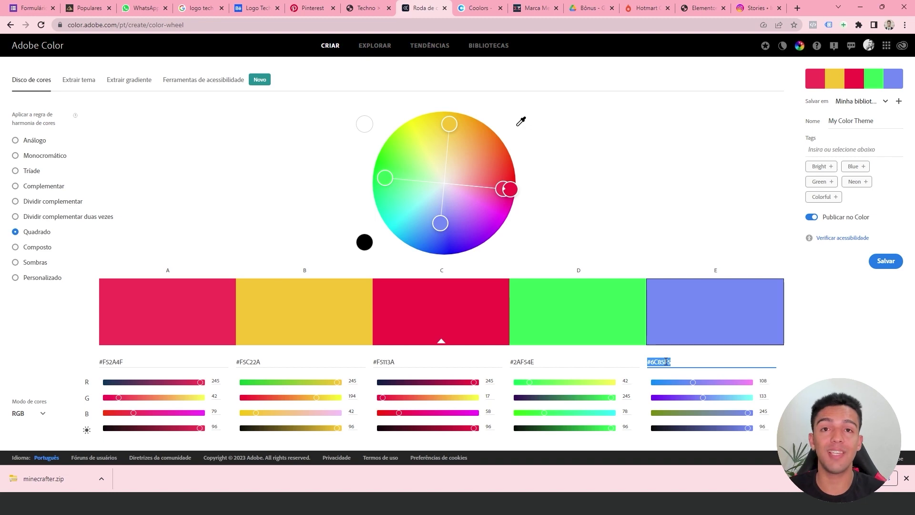
Fill the right-hand T mark in Sem título-1 with blue #6C85F5.
left_click(512, 460)
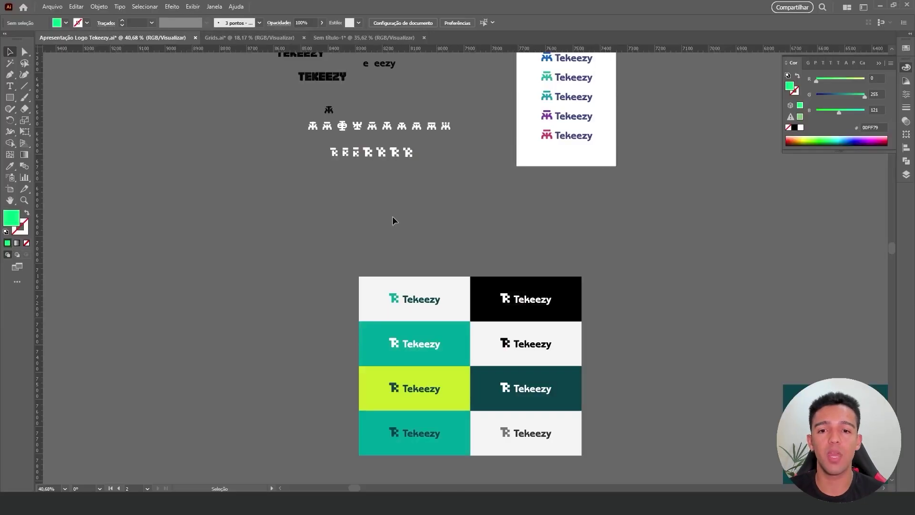
left_click(273, 38)
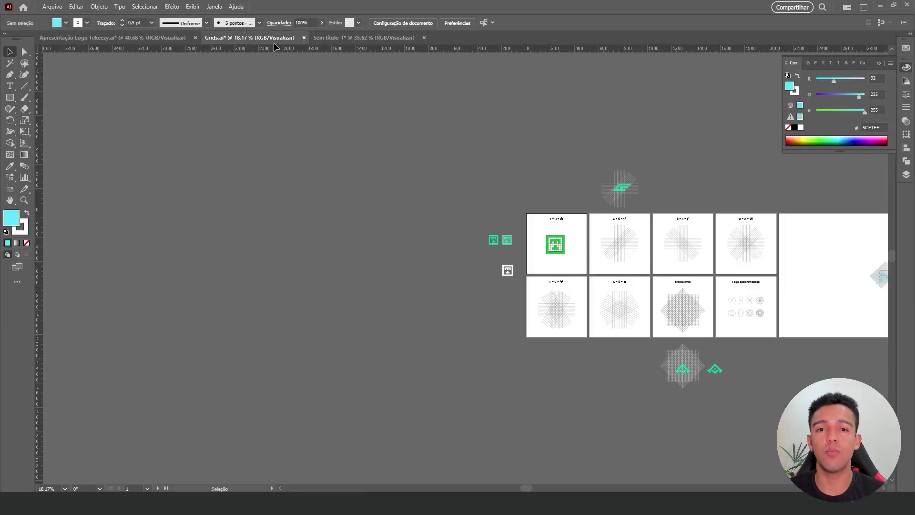
left_click(374, 37)
scroll(541, 262, "up", 3)
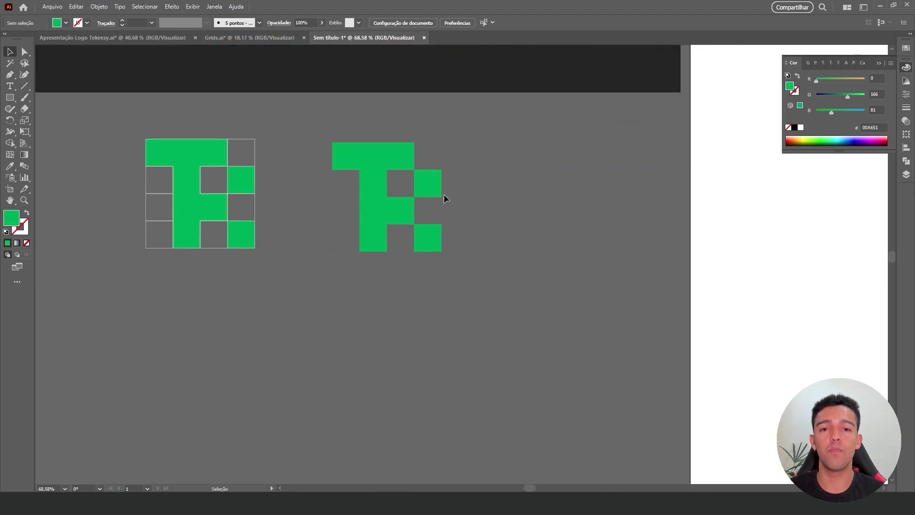
left_click(436, 193)
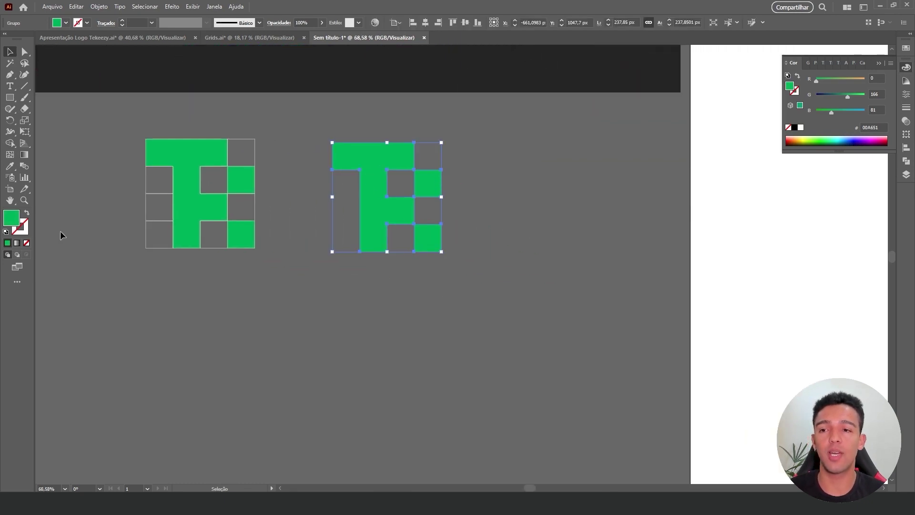
double_click(10, 220)
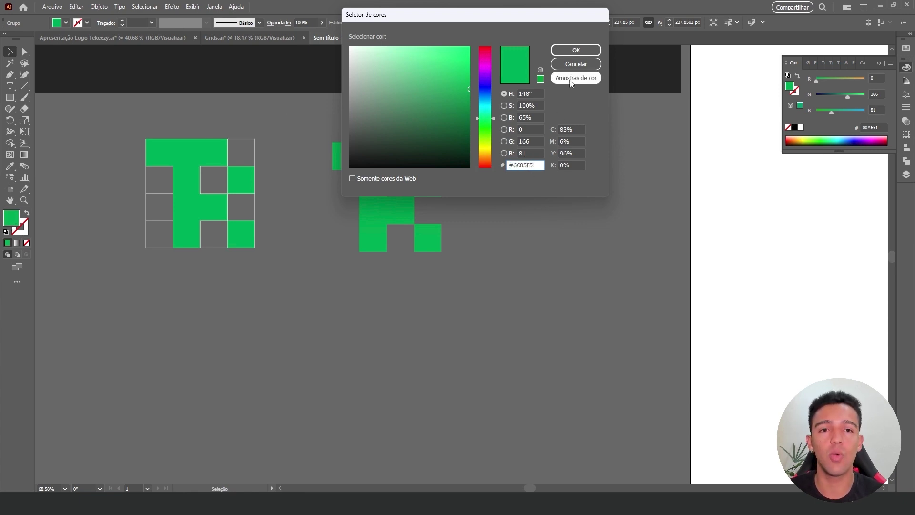
left_click(579, 51)
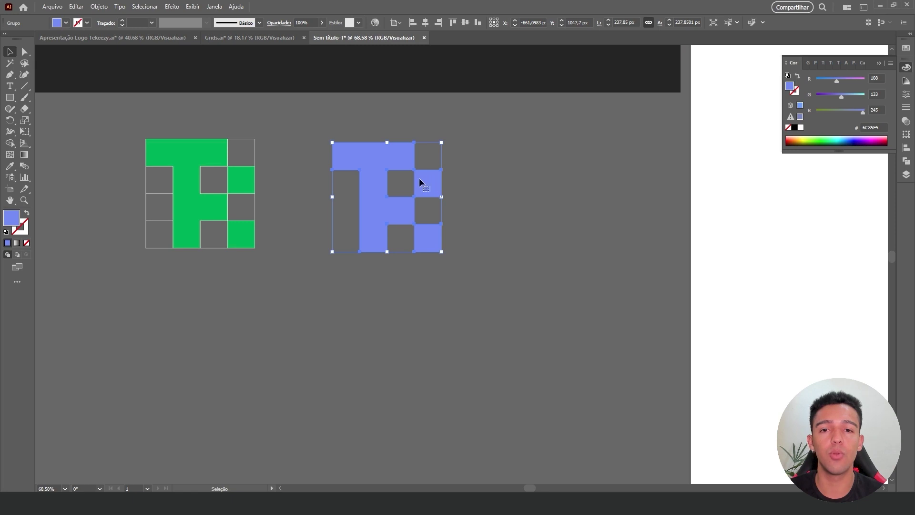
Undo an accidental move and darken the T fill to a muted blue, #6378C6.
left_click_drag(420, 183, 796, 218)
key("ctrl+z")
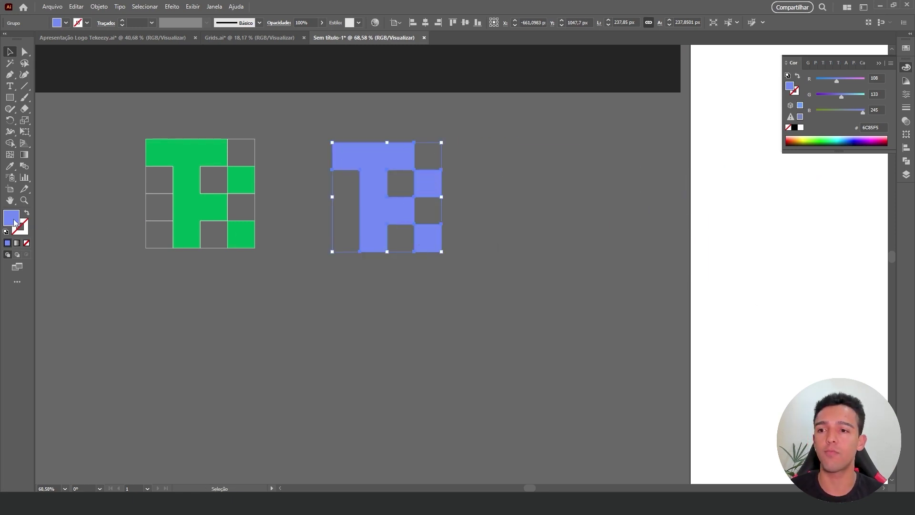
double_click(11, 217)
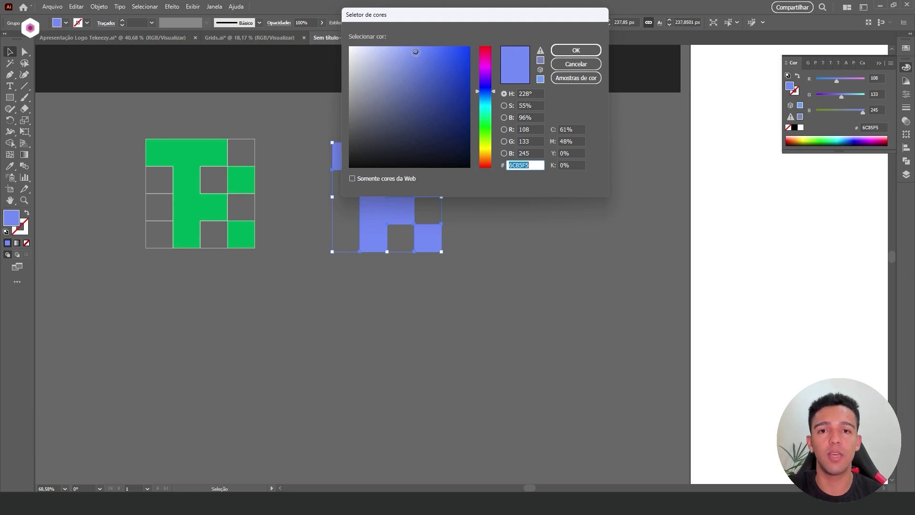
left_click_drag(415, 51, 412, 68)
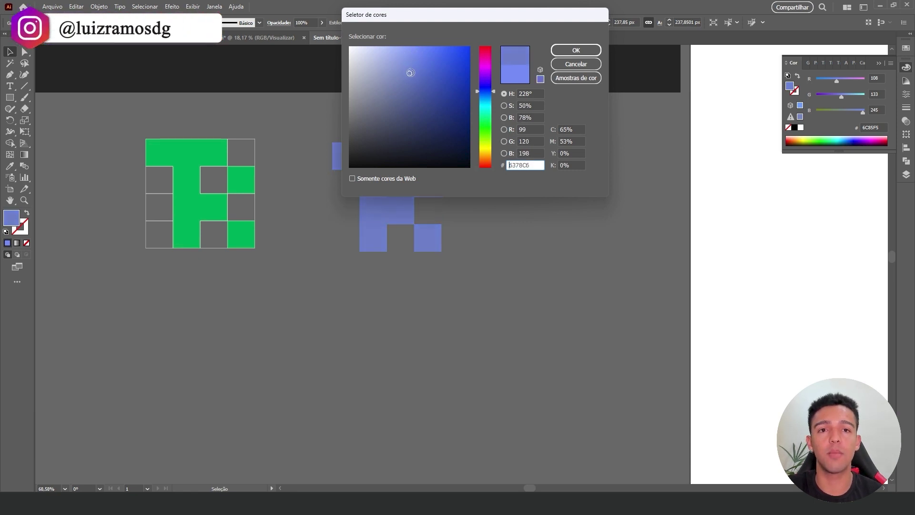
left_click(575, 50)
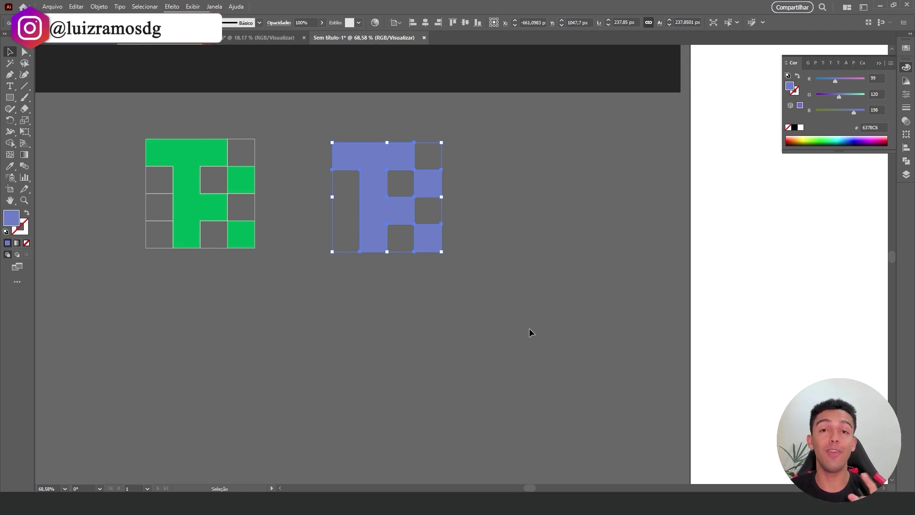
Move the blue T mark onto the white artboard and scale it down.
scroll(529, 328, "down", 3)
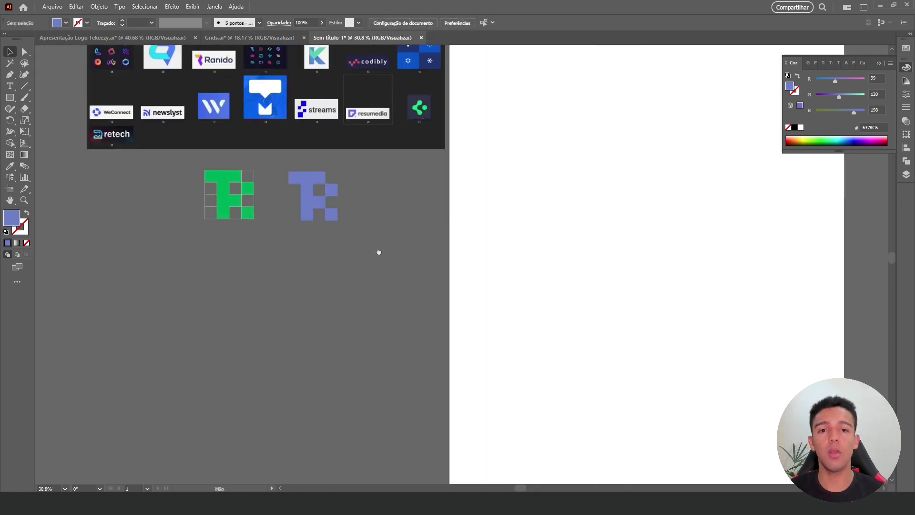
left_click_drag(274, 201, 537, 200)
left_click(561, 175)
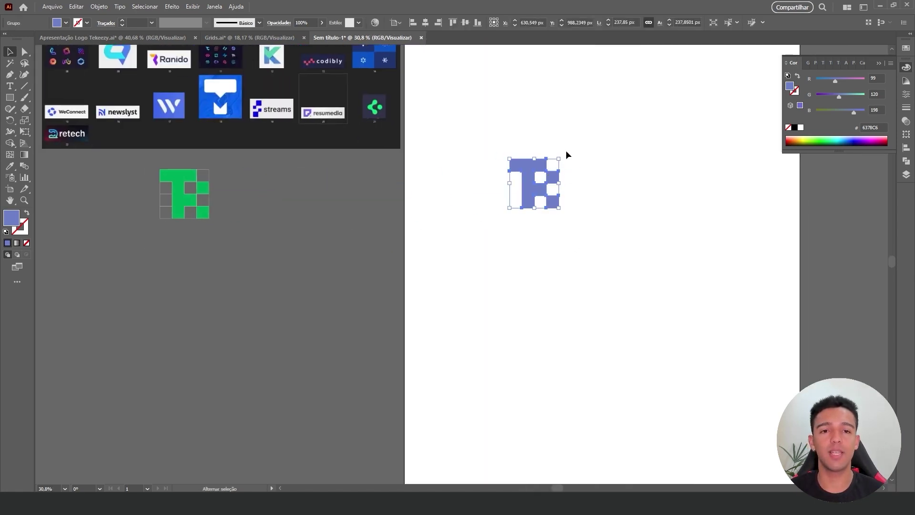
mouse_move(559, 157)
left_mouse_down()
mouse_move(540, 177)
mouse_move(441, 102)
left_mouse_up()
left_click(577, 226)
Draw a large 477.35 px blue square below the T mark.
scroll(552, 169, "up", 2)
left_click(10, 97)
left_click_drag(388, 209, 566, 387)
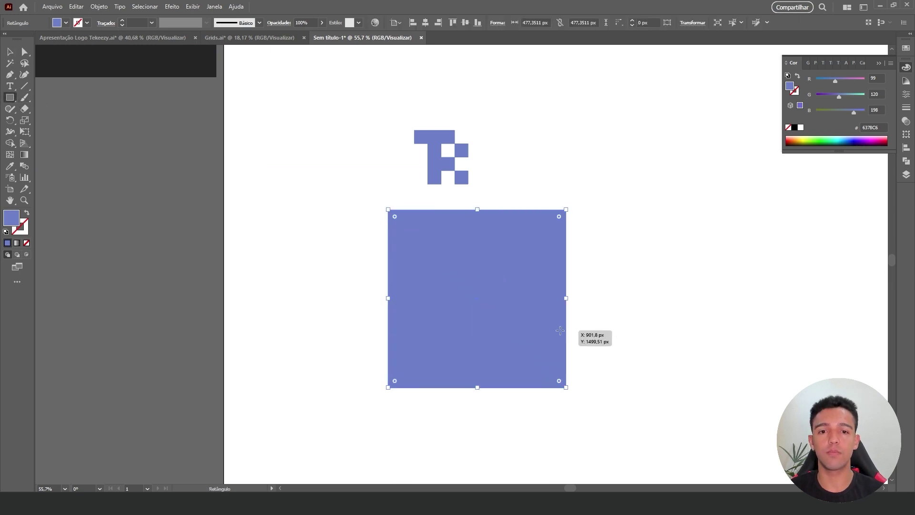
scroll(622, 222, "down", 1)
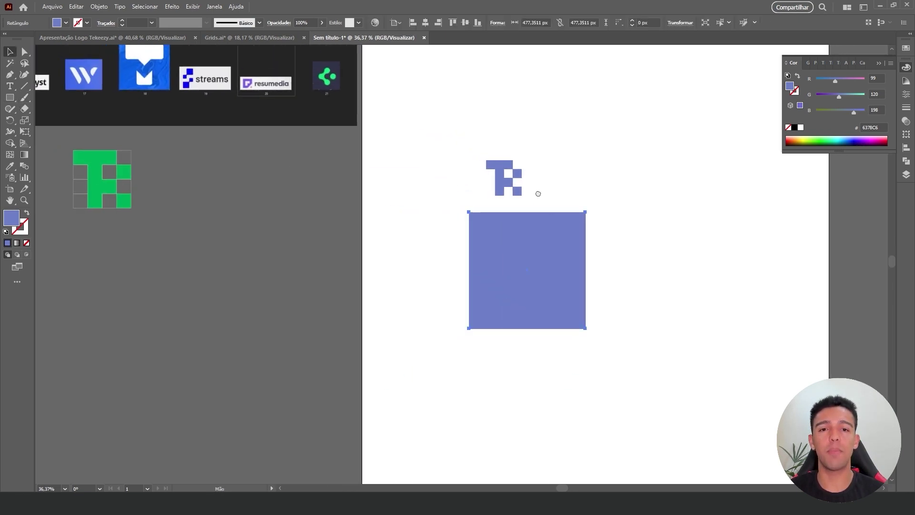
scroll(537, 193, "up", 1)
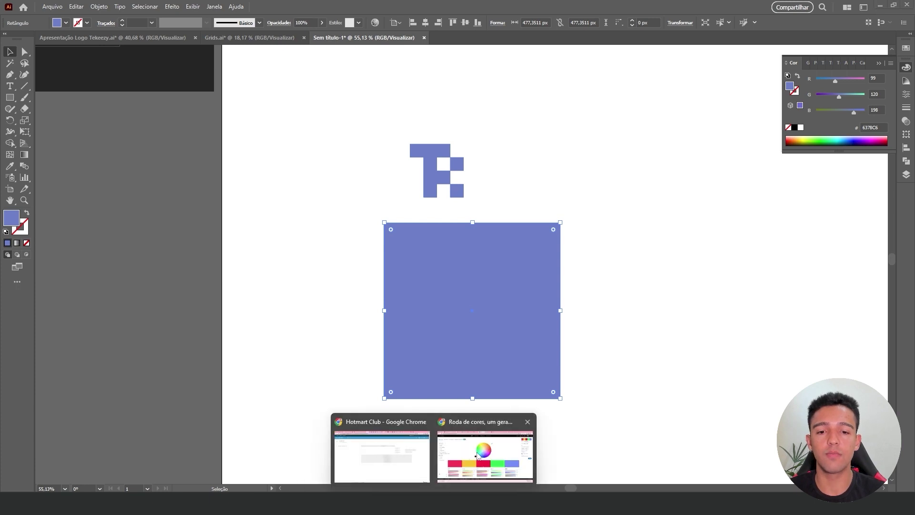
left_click(485, 445)
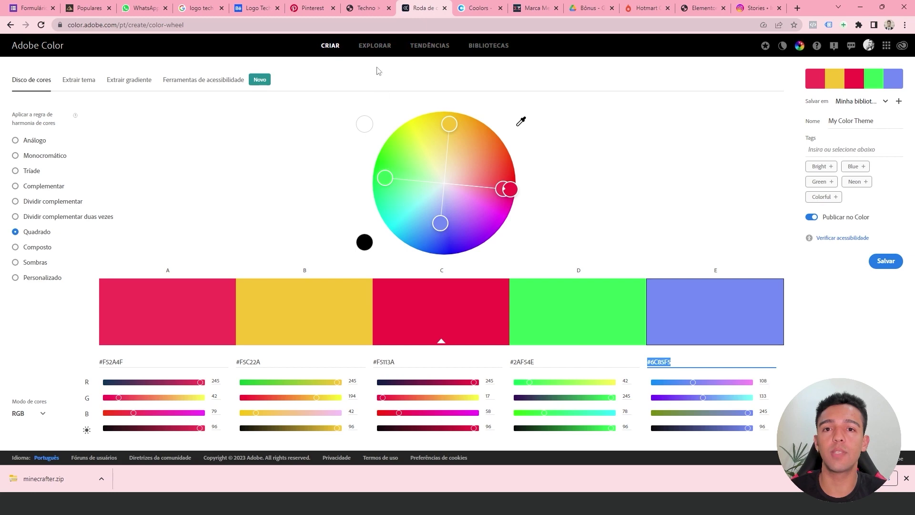
Browse Adobe Color's Explore and trending community palette pages.
left_click(374, 46)
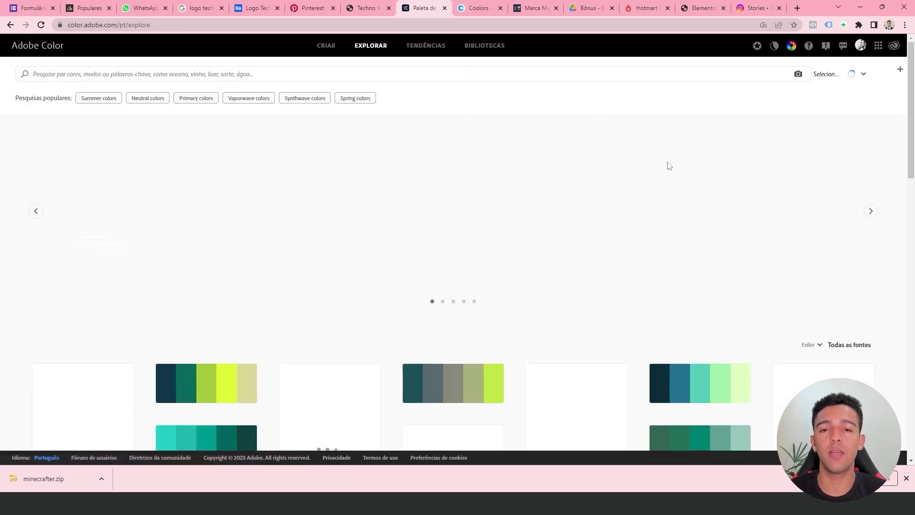
scroll(668, 207, "down", 5)
scroll(395, 139, "up", 5)
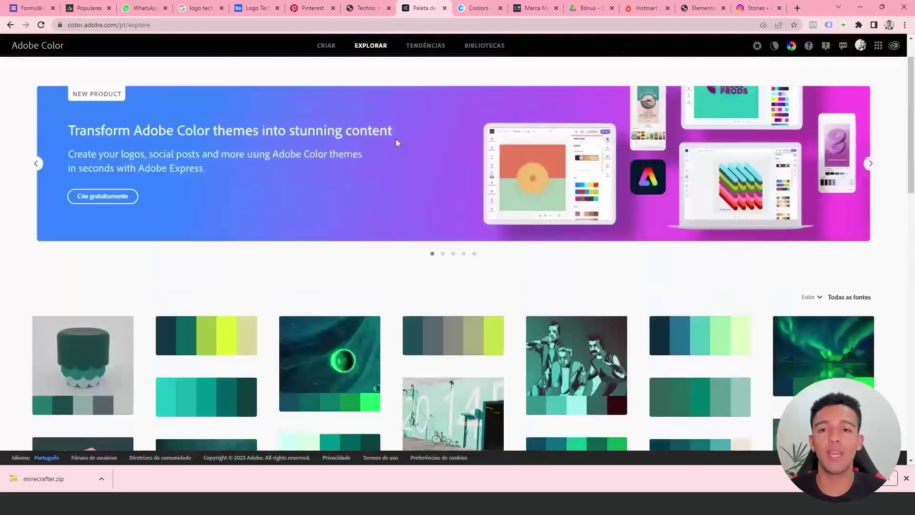
scroll(453, 96, "up", 1)
left_click(426, 45)
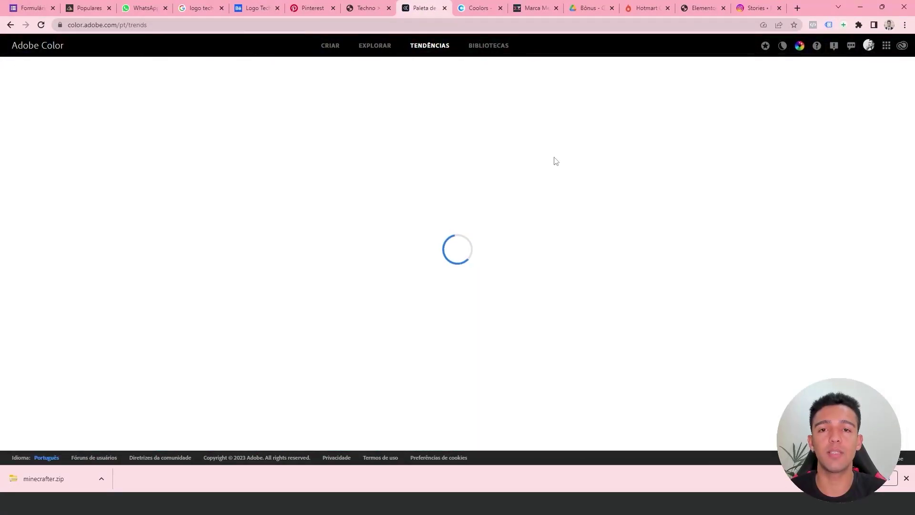
left_click(374, 48)
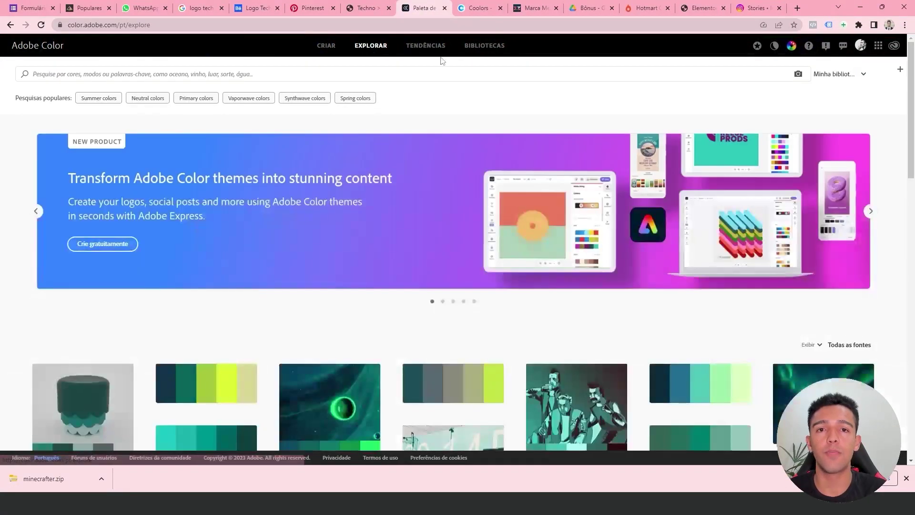
Open the Maxfield Parrish palette to view its hex codes, #0B2559 through #5C8C46.
scroll(510, 112, "down", 1)
scroll(513, 120, "down", 6)
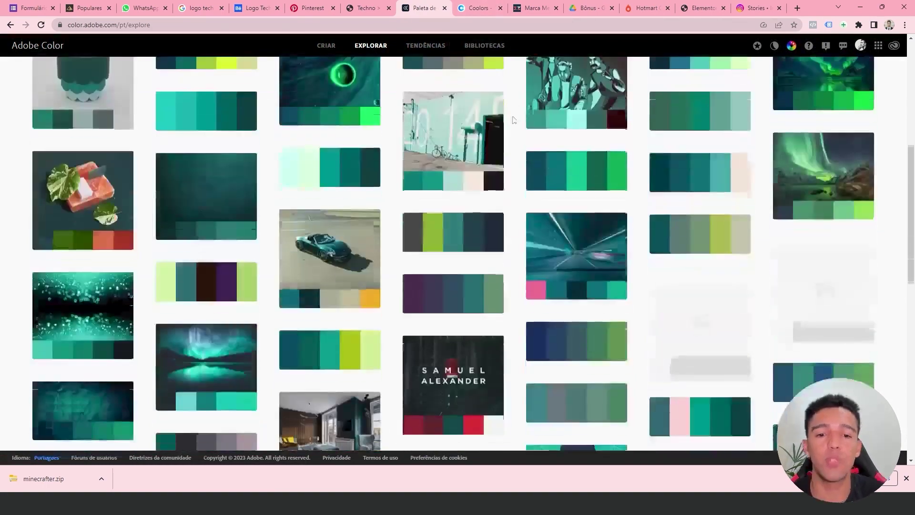
scroll(514, 120, "down", 2)
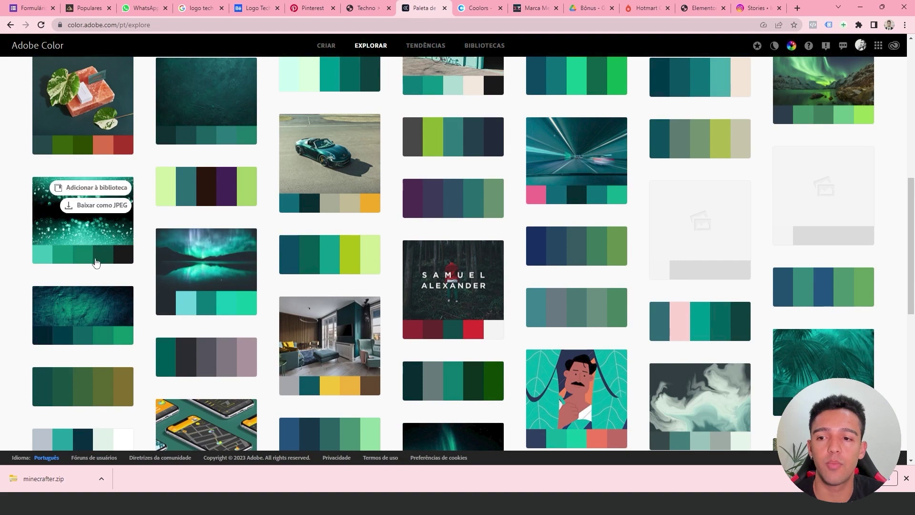
mouse_move(330, 253)
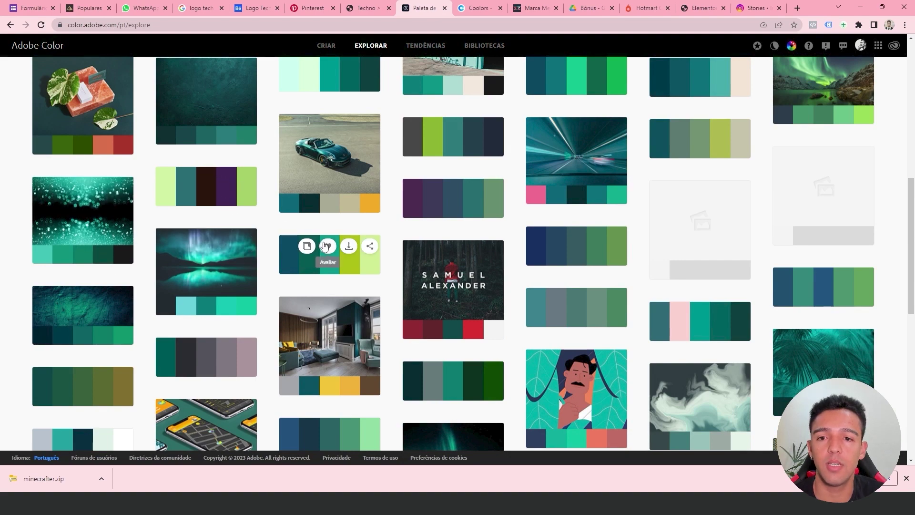
scroll(670, 267, "down", 1)
scroll(586, 238, "down", 1)
left_click(605, 156)
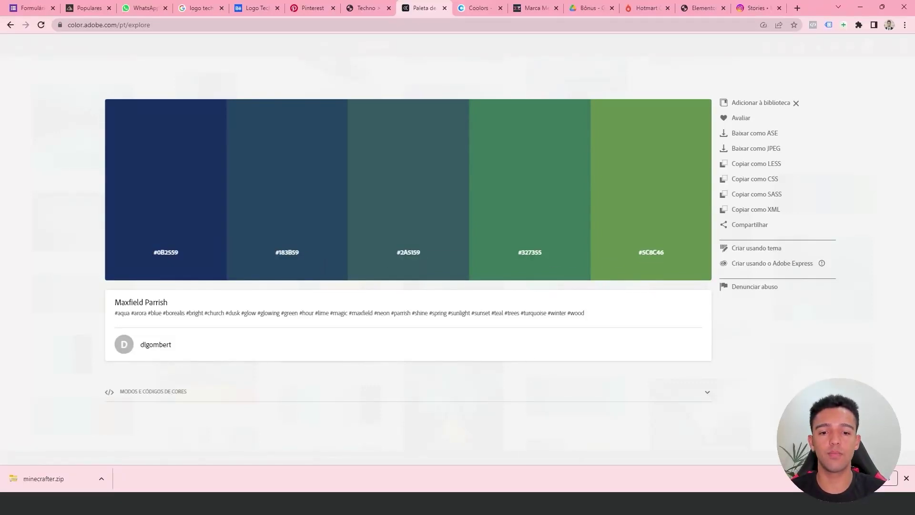
left_click(518, 503)
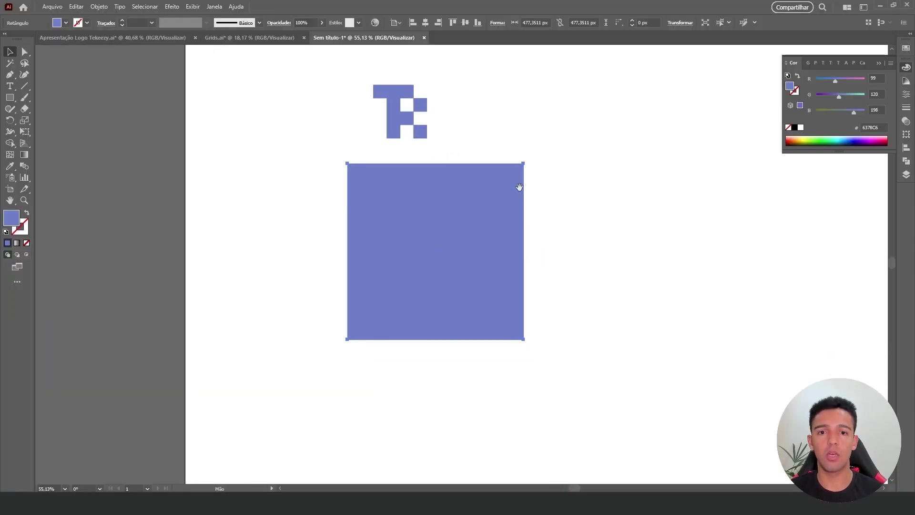
Fill the square with the palette green #5C8C46.
double_click(10, 220)
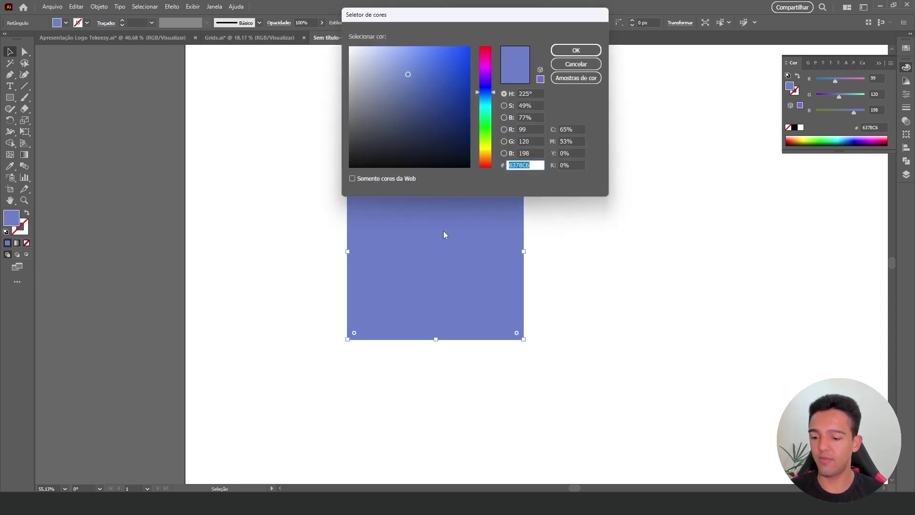
left_click(576, 50)
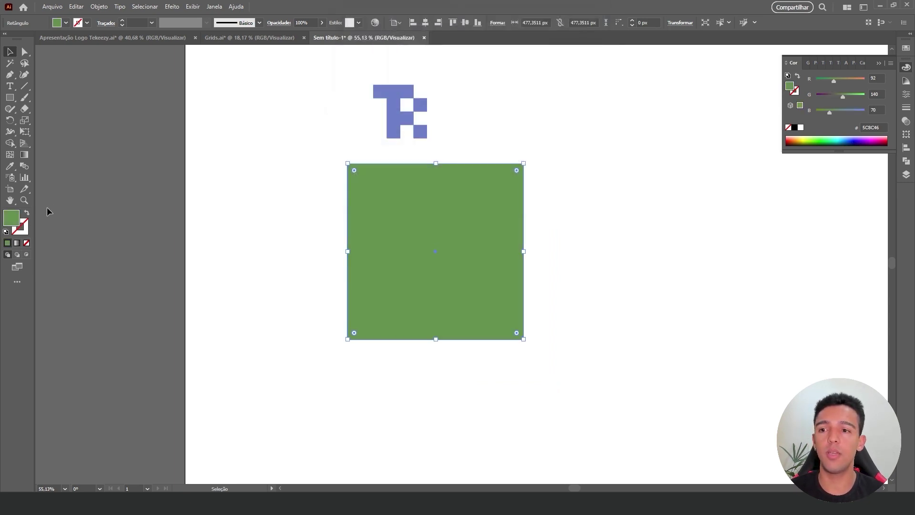
double_click(9, 222)
left_click(553, 51)
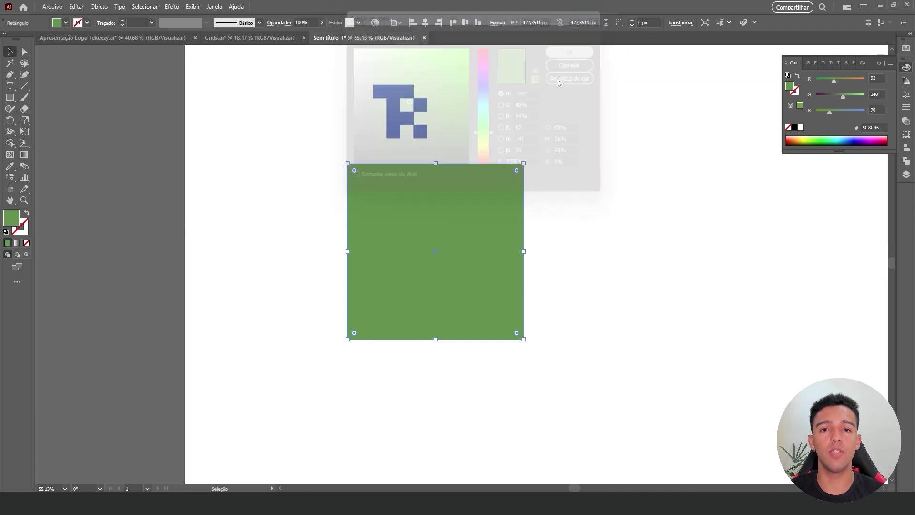
Try the T logo in front of the green square, then move it back above the square.
left_click_drag(422, 107, 456, 221)
right_click(449, 226)
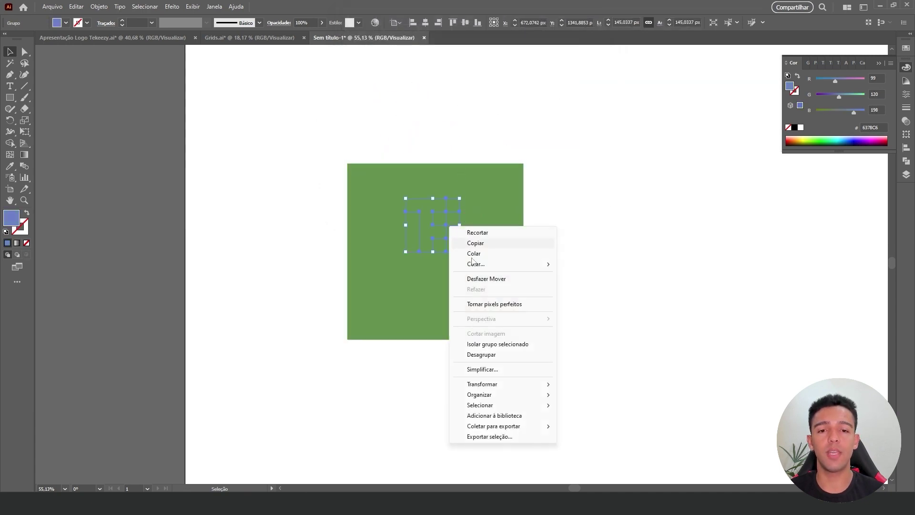
mouse_move(479, 395)
left_click(591, 394)
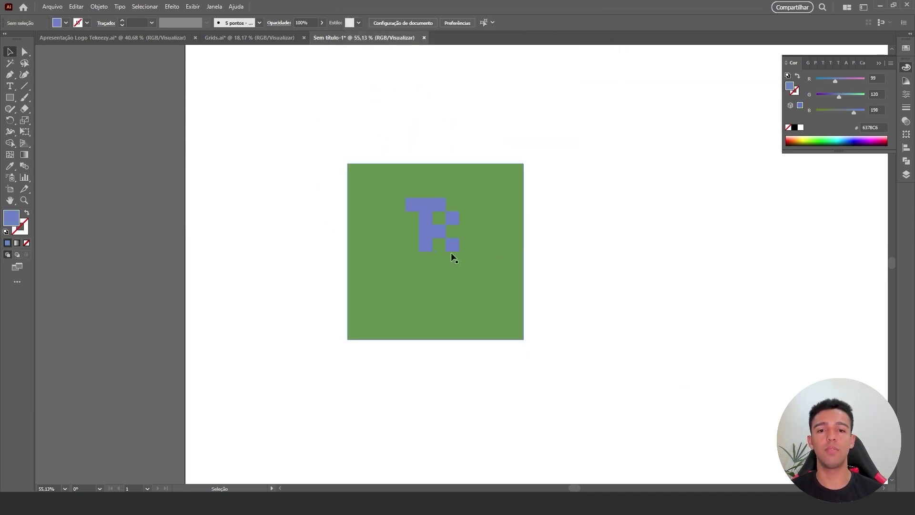
left_click_drag(452, 252, 455, 268)
left_click_drag(462, 221, 477, 207)
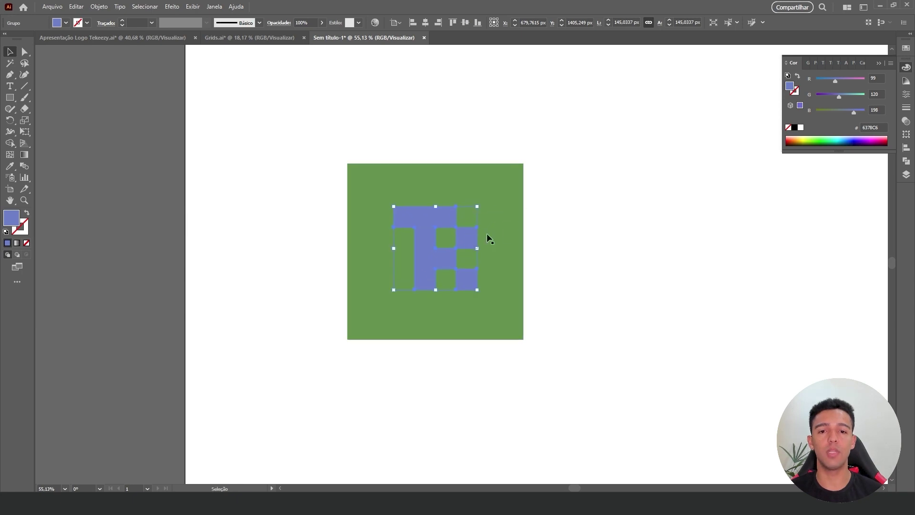
key("ctrl+z")
left_click_drag(452, 237, 458, 111)
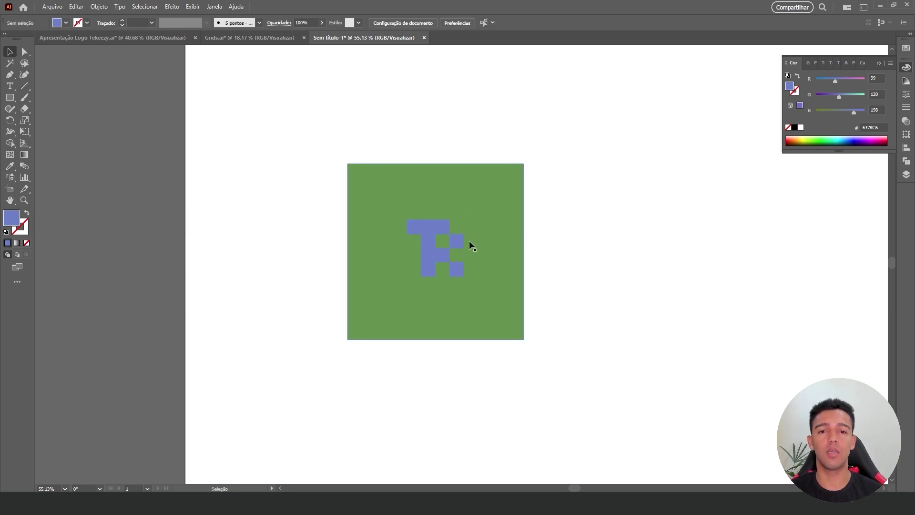
Zoom out to see the whole Sem título-1 page.
left_click(517, 174)
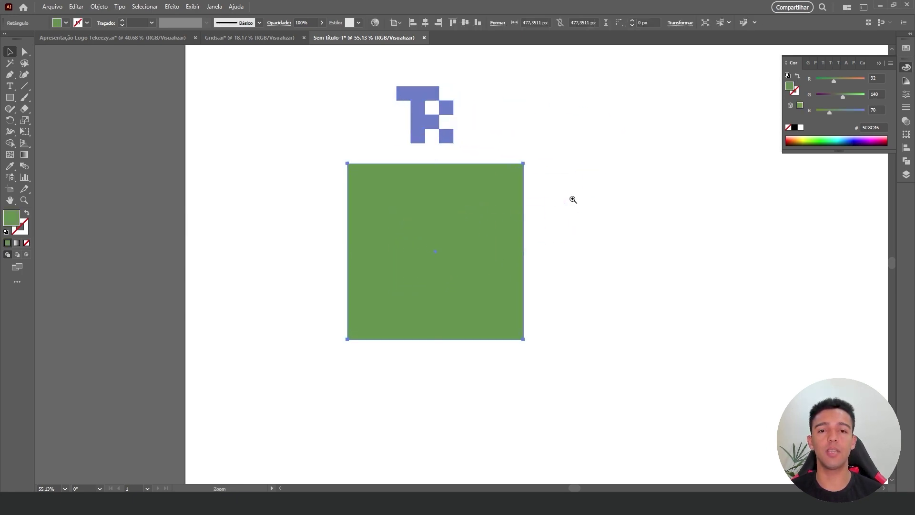
key("z")
left_click_drag(572, 198, 477, 213)
left_click_drag(521, 188, 495, 187)
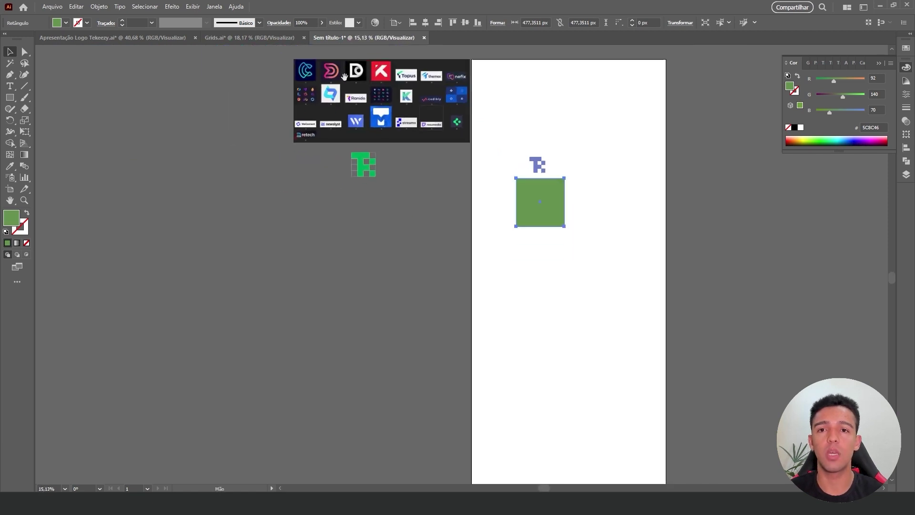
Copy the Tekeezy wordmark from Apresentação Logo Tekeezy.ai and paste it into Sem título-1.
left_click(265, 38)
left_click(183, 37)
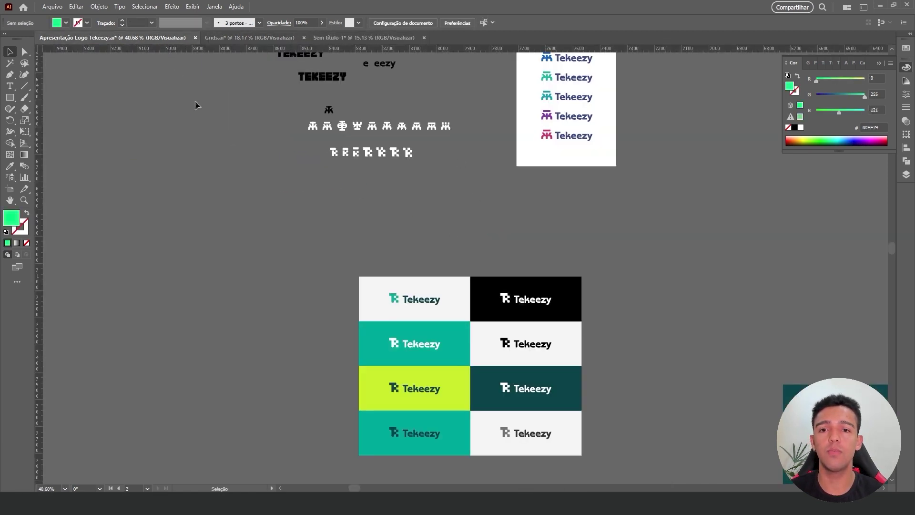
left_click(332, 82)
left_click(506, 228)
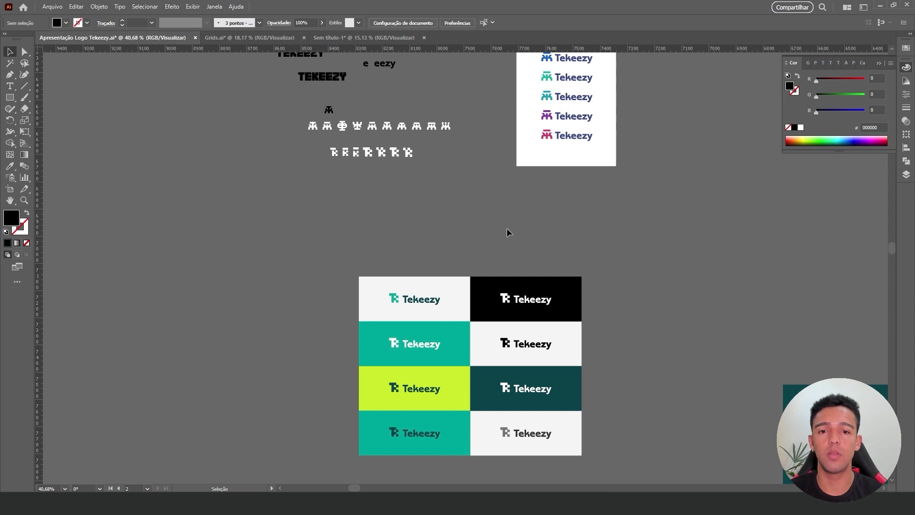
scroll(476, 228, "up", 5)
scroll(450, 169, "up", 3)
left_click(447, 156)
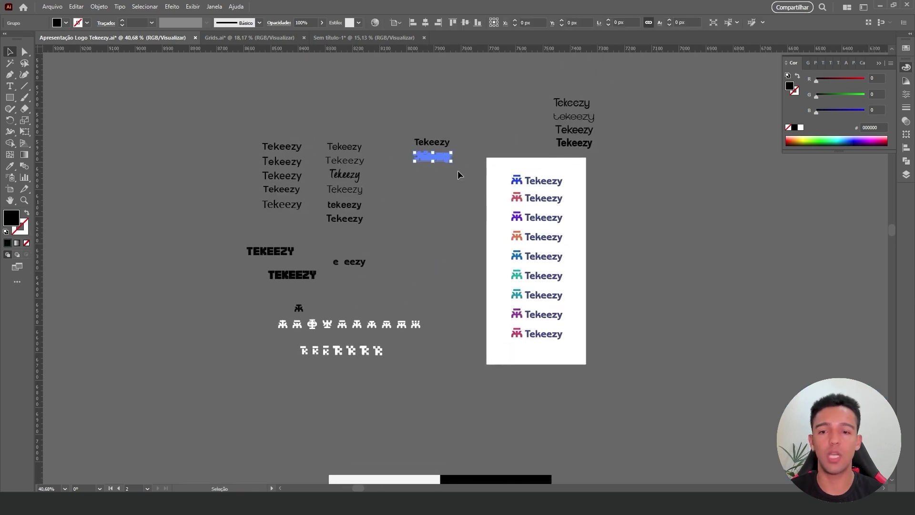
key("ctrl+c")
left_click(383, 39)
key("ctrl+v")
Enlarge the pasted wordmark and give it the square's green #5C8C46 with the Eyedropper.
scroll(552, 250, "up", 3)
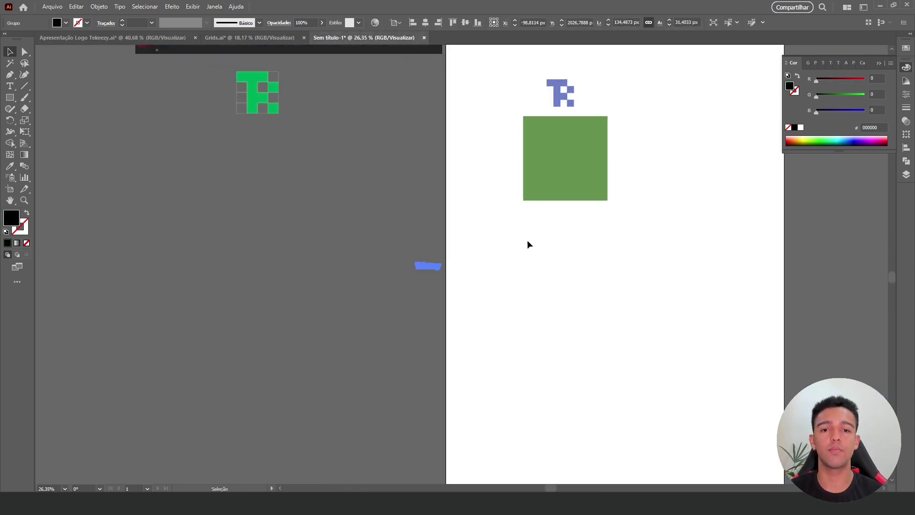
mouse_move(442, 261)
left_mouse_down()
mouse_move(491, 249)
mouse_move(653, 112)
left_mouse_up()
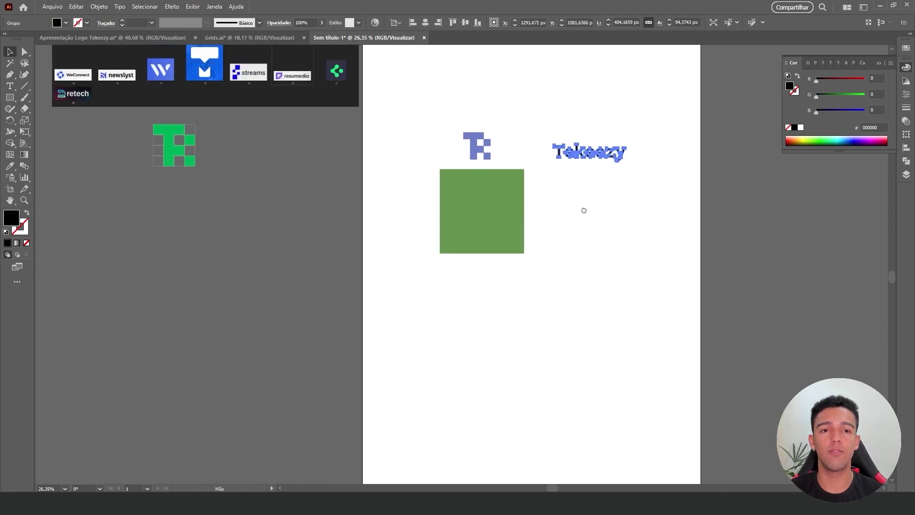
key("i")
left_click(503, 213)
Centre the Tekeezy wordmark under the T icon and group them.
left_click(576, 230)
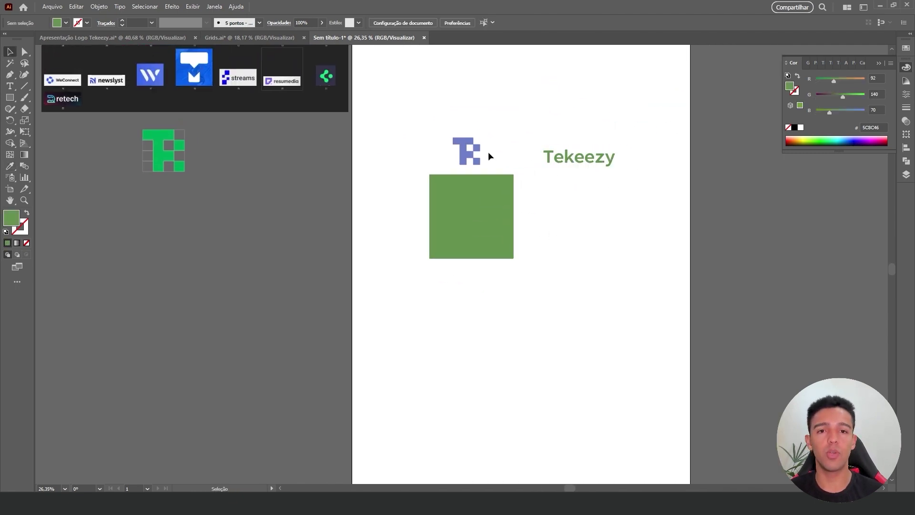
left_click_drag(476, 153, 523, 103)
mouse_move(595, 154)
left_mouse_down()
mouse_move(527, 131)
mouse_move(514, 70)
left_mouse_up()
key("ctrl+g")
left_click(425, 24)
left_click(601, 114)
Nudge the Tekeezy wordmark up and trial-move the T icon, undoing the move.
scroll(601, 114, "up", 3)
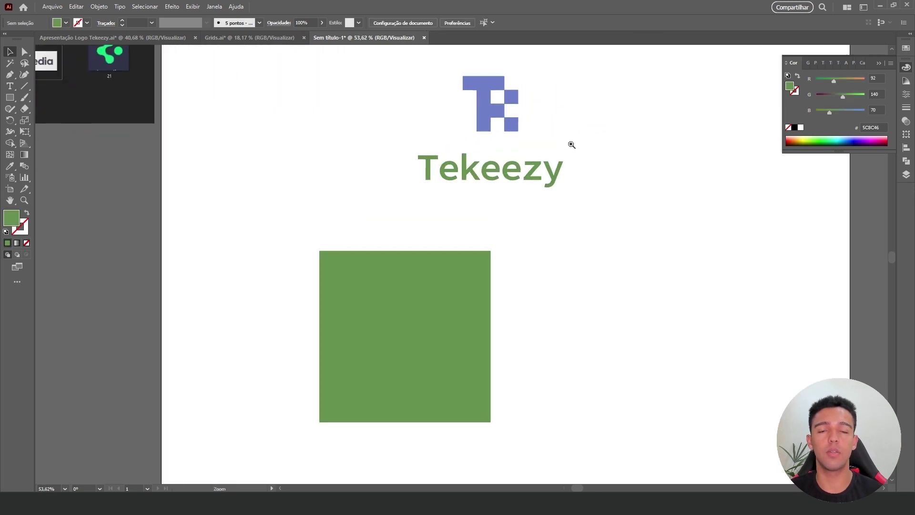
scroll(569, 143, "up", 1)
left_click_drag(520, 187, 520, 182)
left_click(546, 247)
scroll(546, 253, "down", 2)
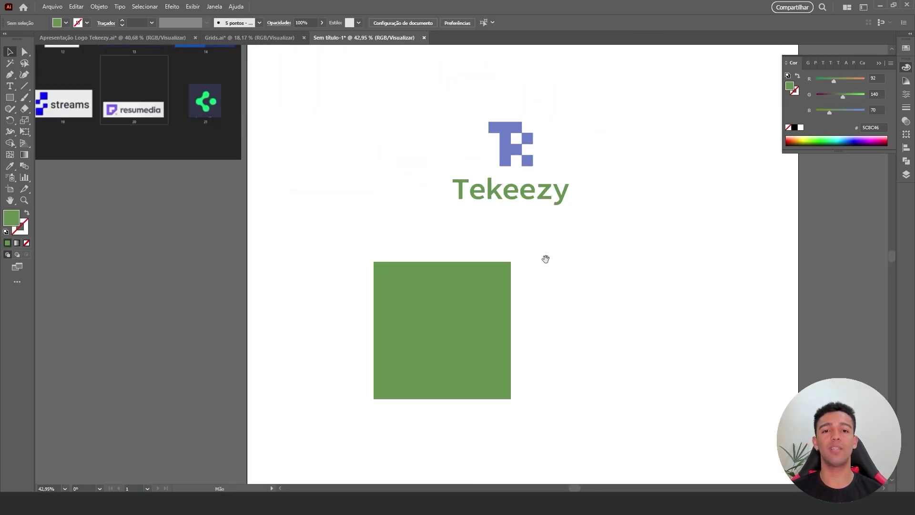
left_click_drag(502, 133, 433, 269)
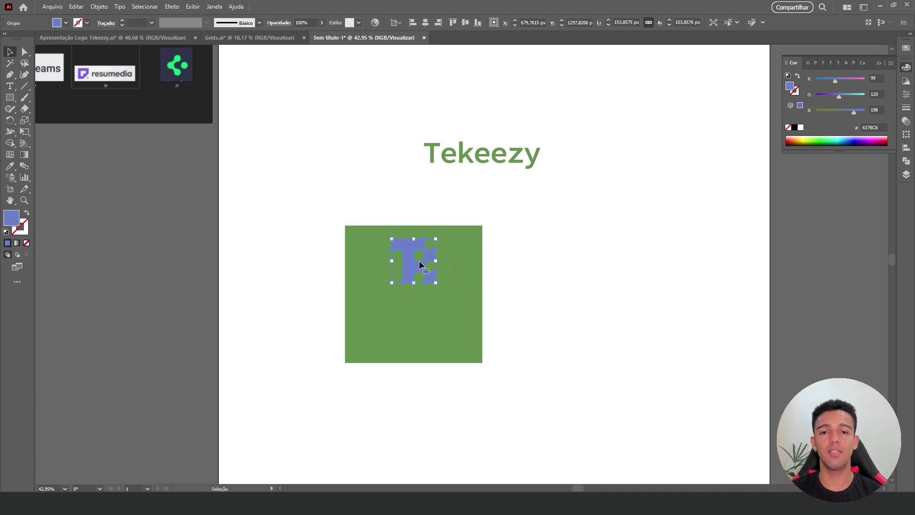
key("ctrl+z")
left_click(550, 115)
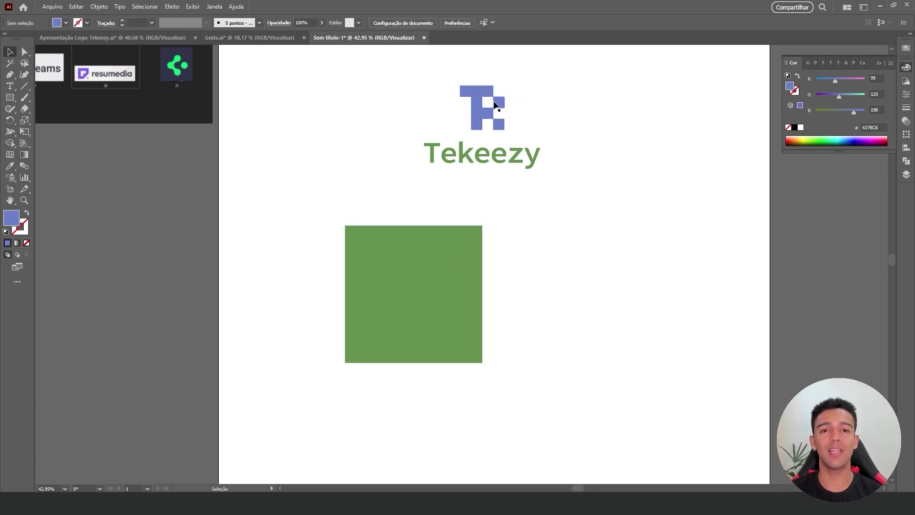
left_click(522, 168)
left_click(528, 100)
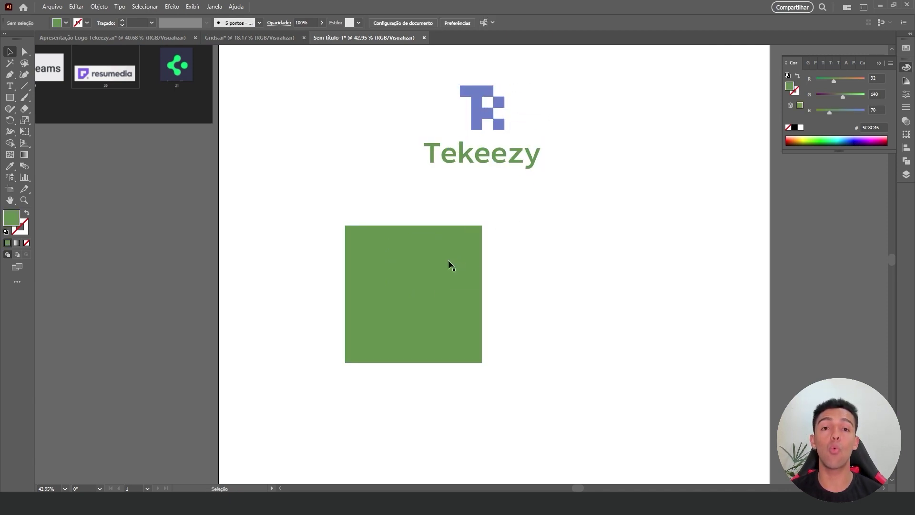
Put the square behind the logo, enlarge it to 631.3973 px and recolour it pale #E2EAA9.
left_click_drag(447, 264, 516, 108)
right_click(512, 118)
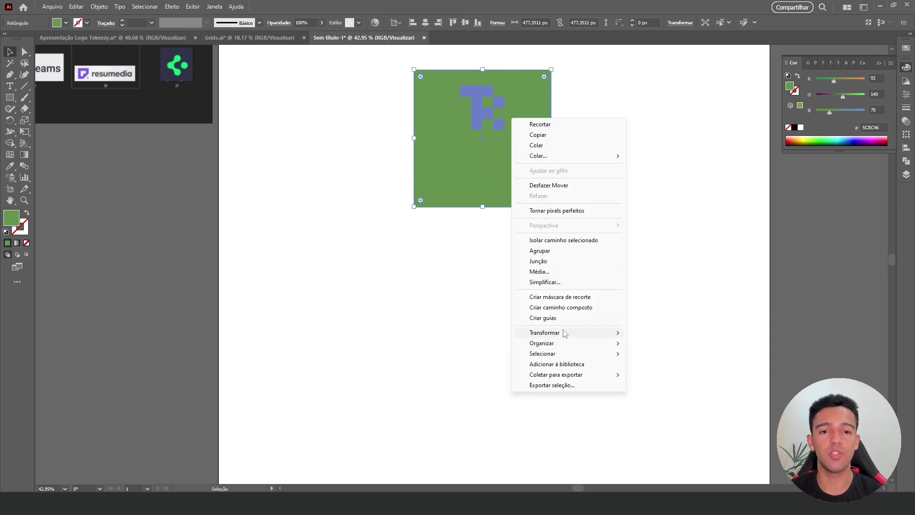
mouse_move(541, 343)
left_click(687, 383)
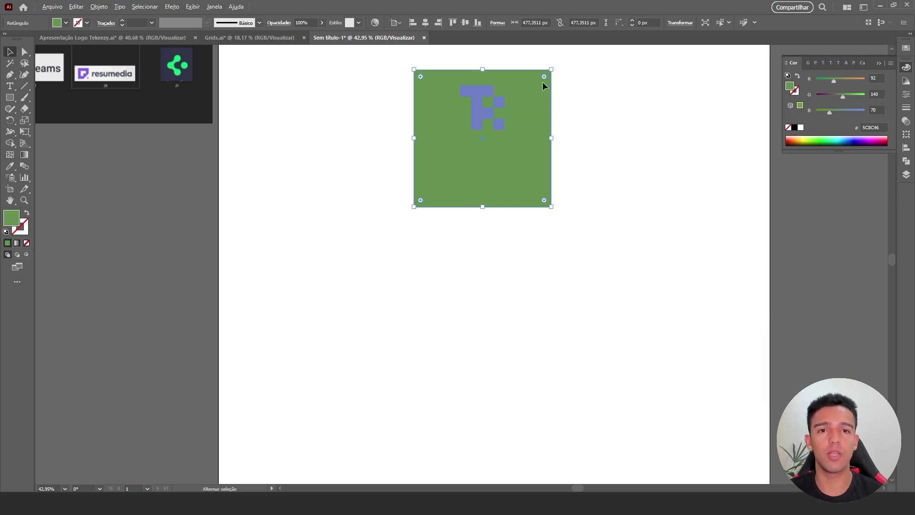
left_click_drag(551, 70, 546, 152)
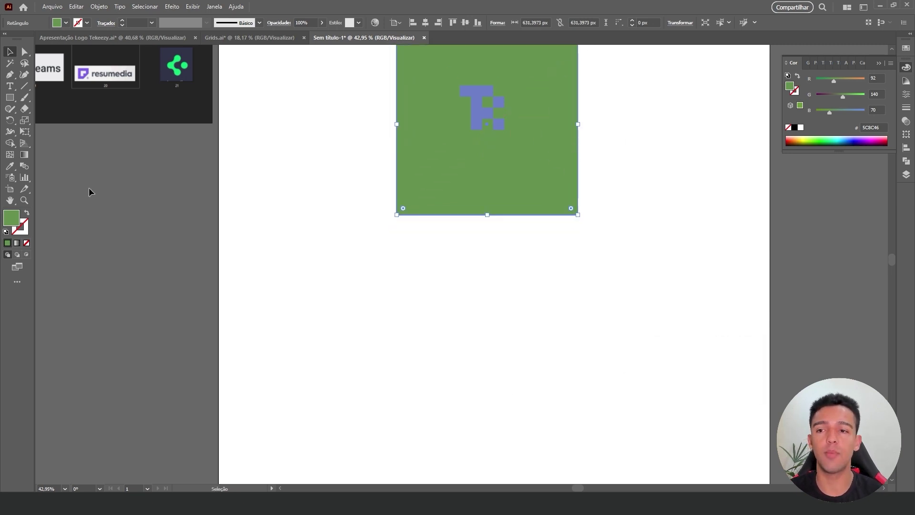
double_click(16, 220)
left_click_drag(485, 119, 494, 146)
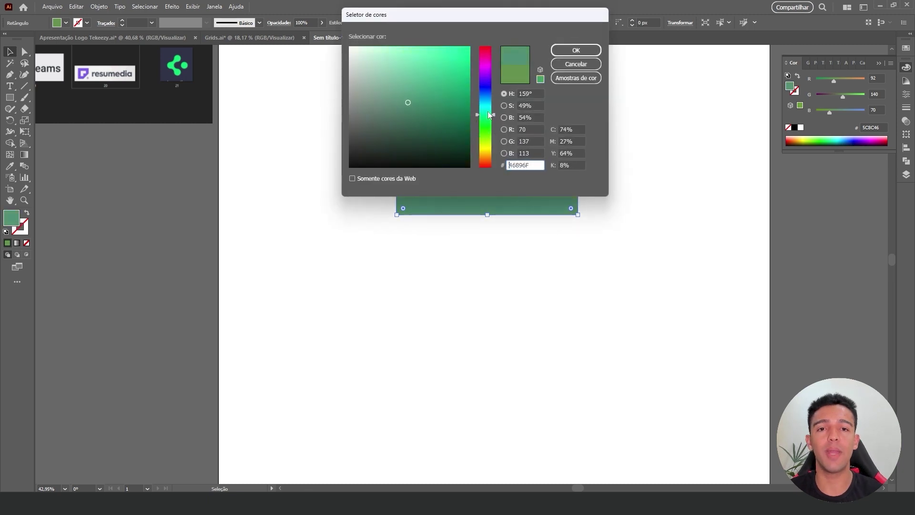
left_click_drag(415, 55, 382, 57)
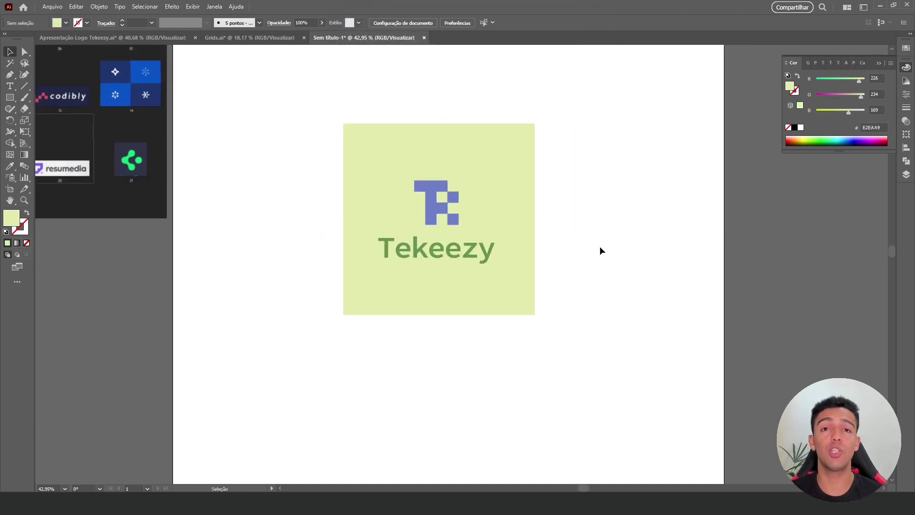
scroll(599, 246, "down", 2)
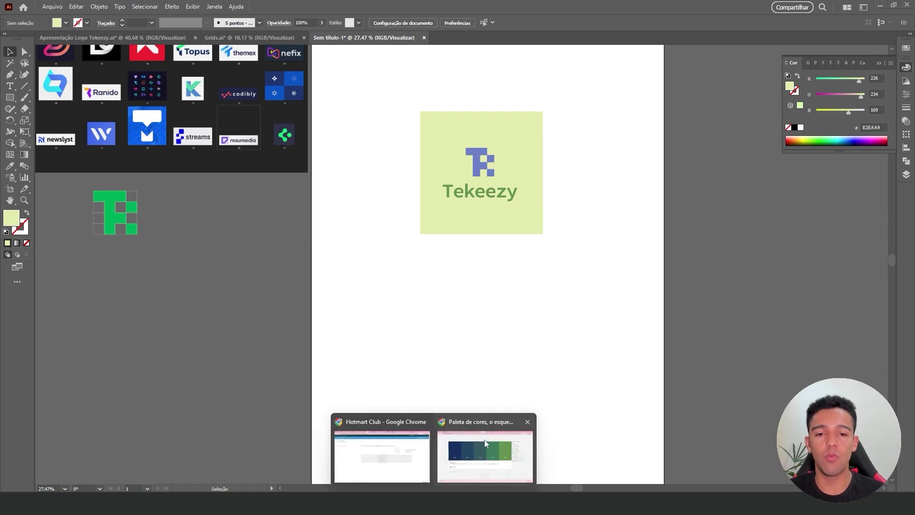
Copy the navy 023047 swatch from a Coolors trending palette.
left_click(485, 440)
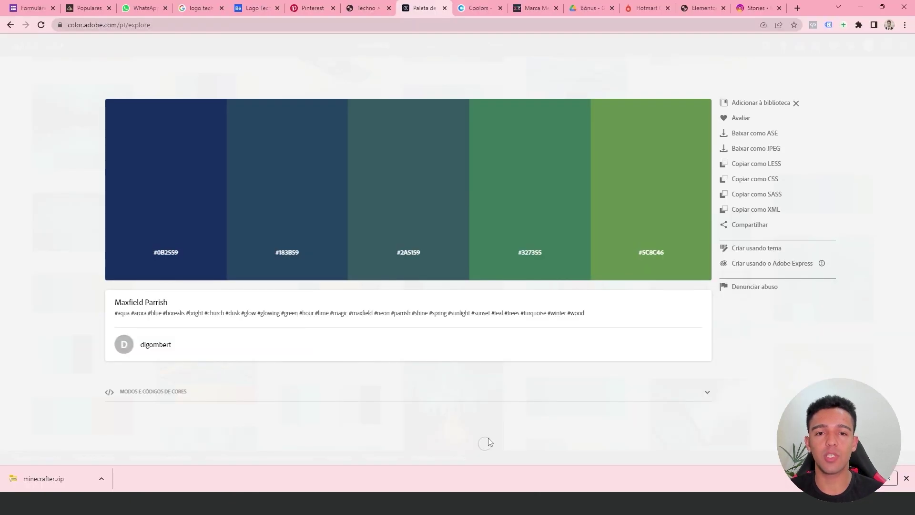
left_click(476, 8)
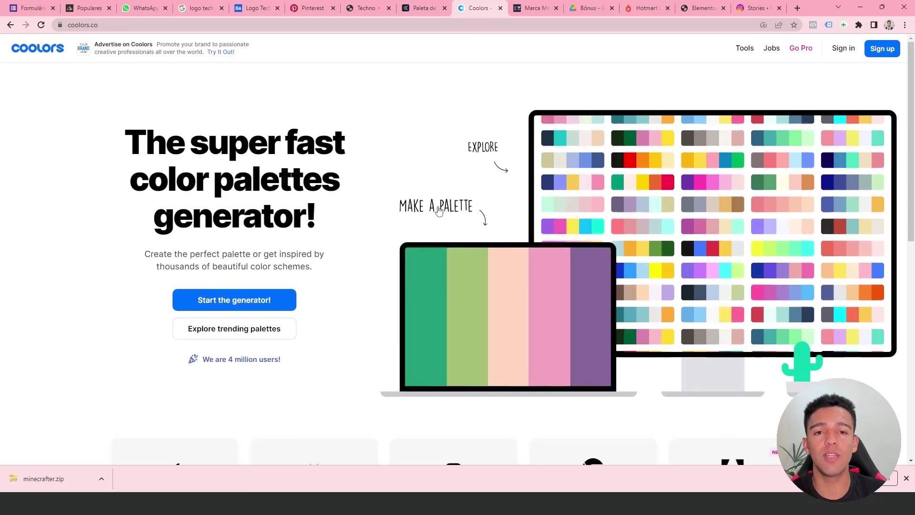
left_click(593, 166)
scroll(809, 170, "down", 3)
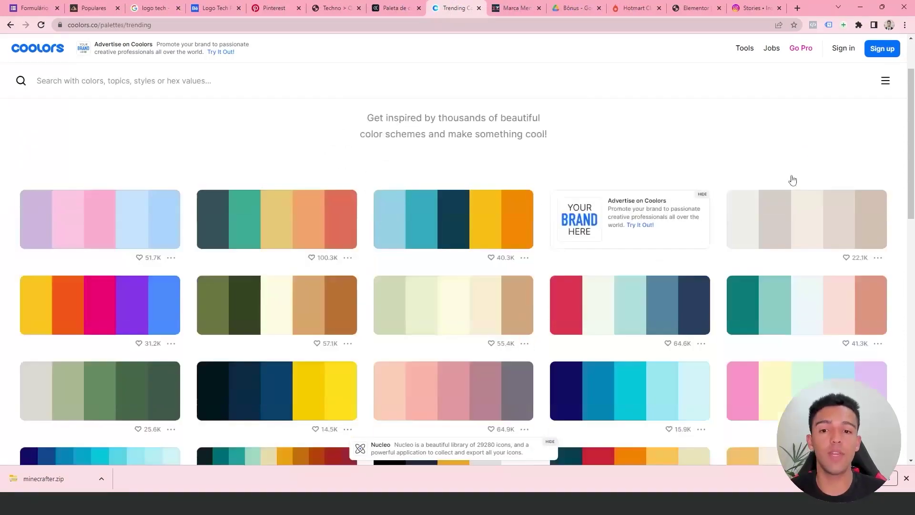
left_click(464, 167)
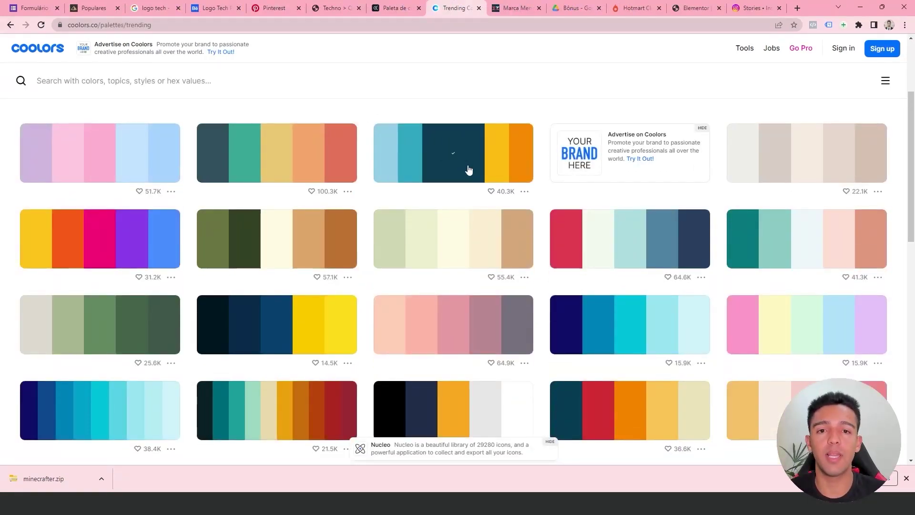
left_click(444, 155)
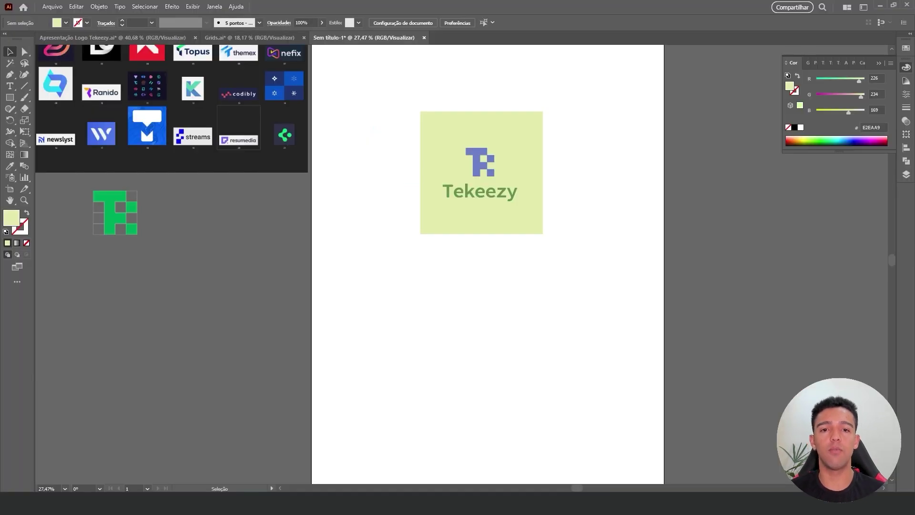
Recolour the T mark navy #023047.
scroll(543, 142, "up", 2)
left_click(466, 159)
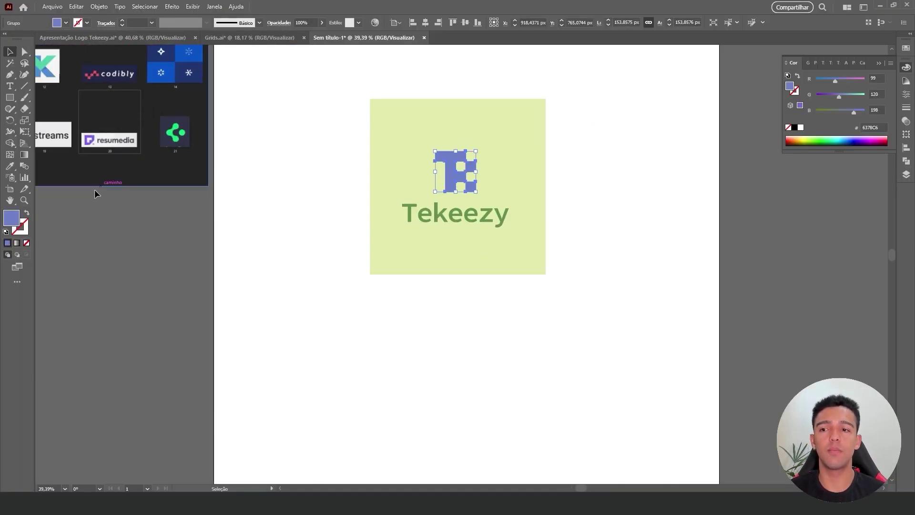
double_click(12, 218)
left_click(581, 52)
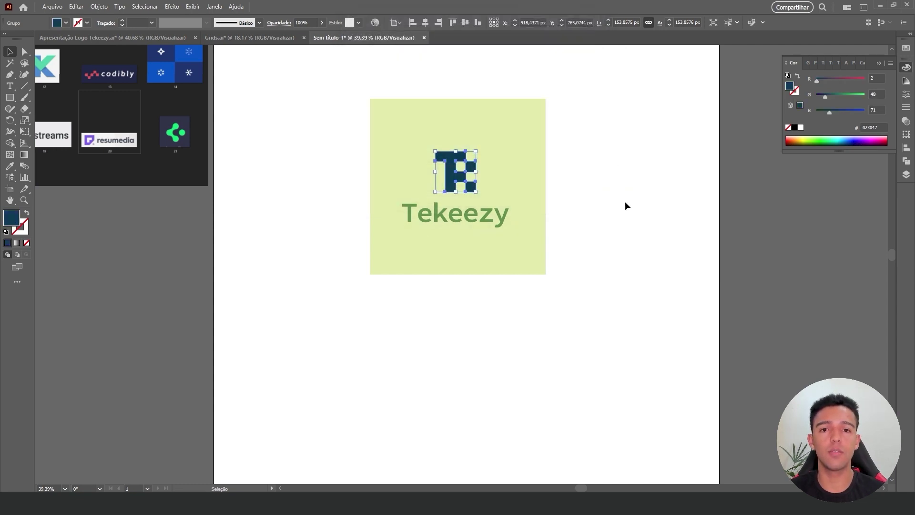
left_click(625, 201)
scroll(539, 156, "up", 2)
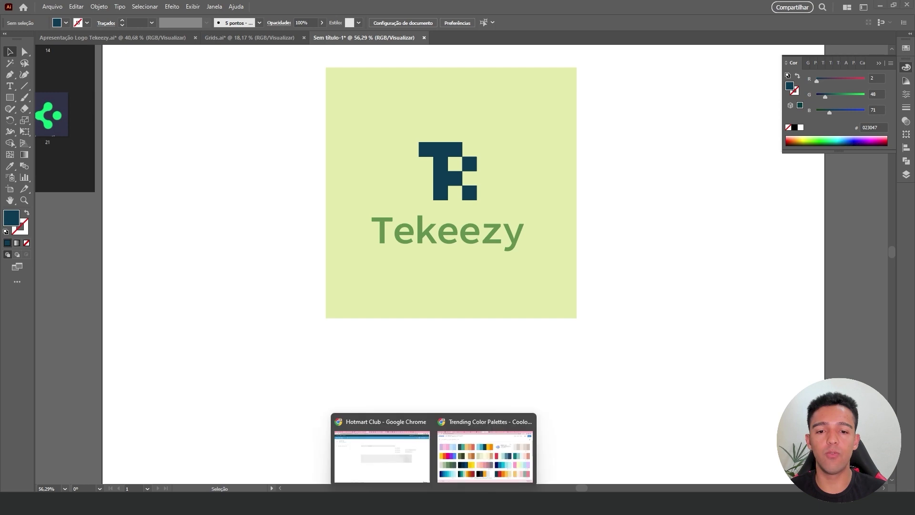
Copy light blue 8ecae6 from Coolors and fill the background square with it.
left_click(484, 443)
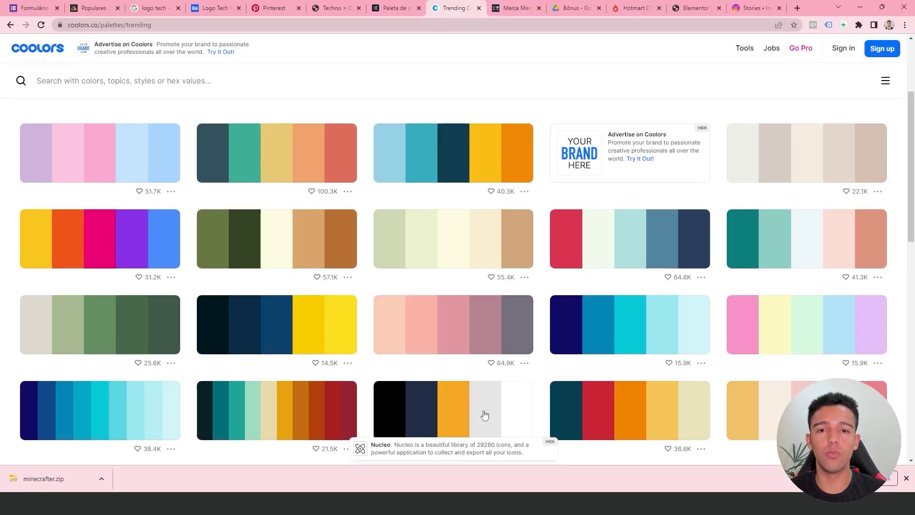
left_click(407, 141)
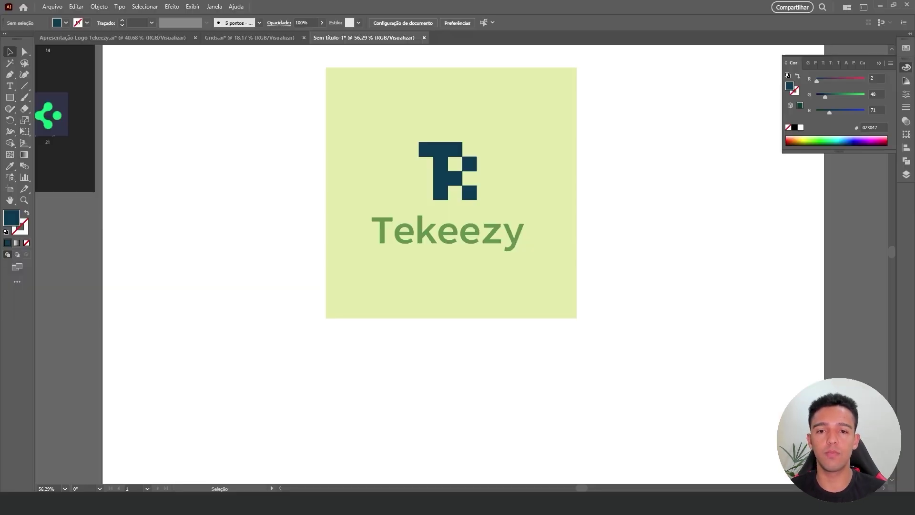
left_click(348, 238)
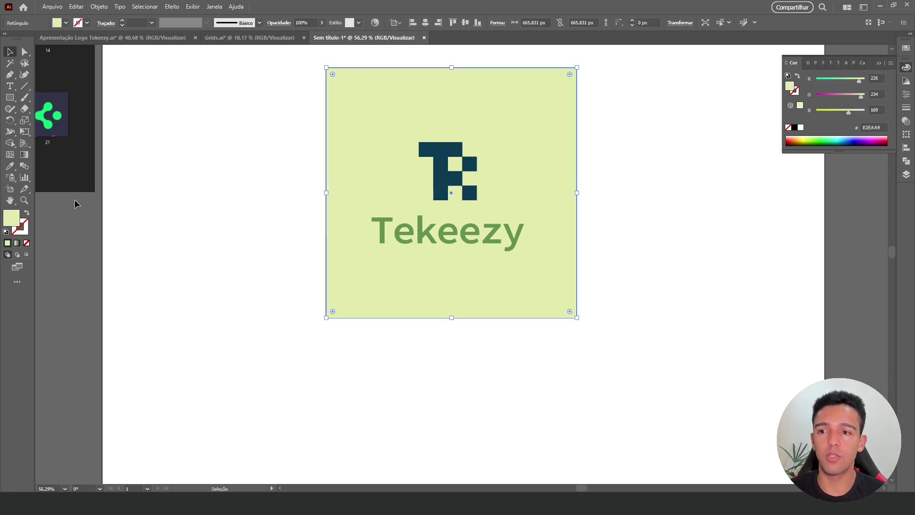
double_click(10, 222)
type("8ecae6")
key("Return")
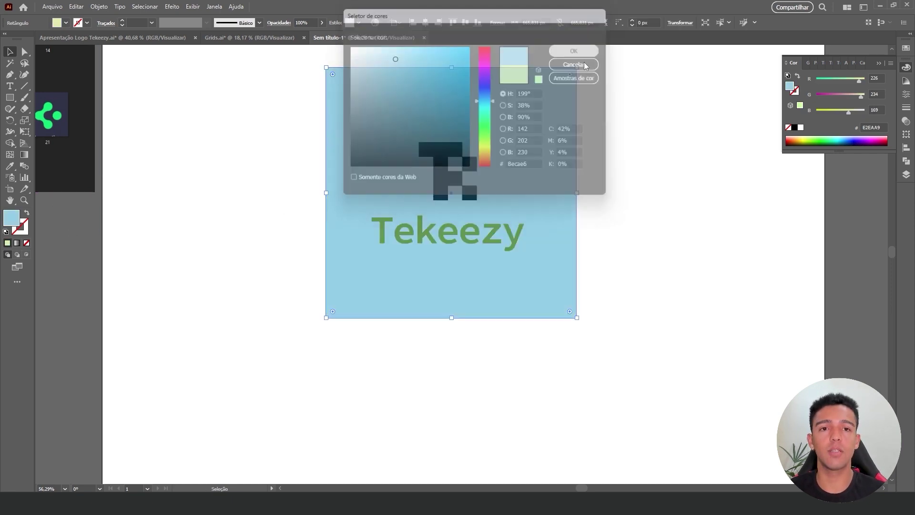
left_click(624, 224)
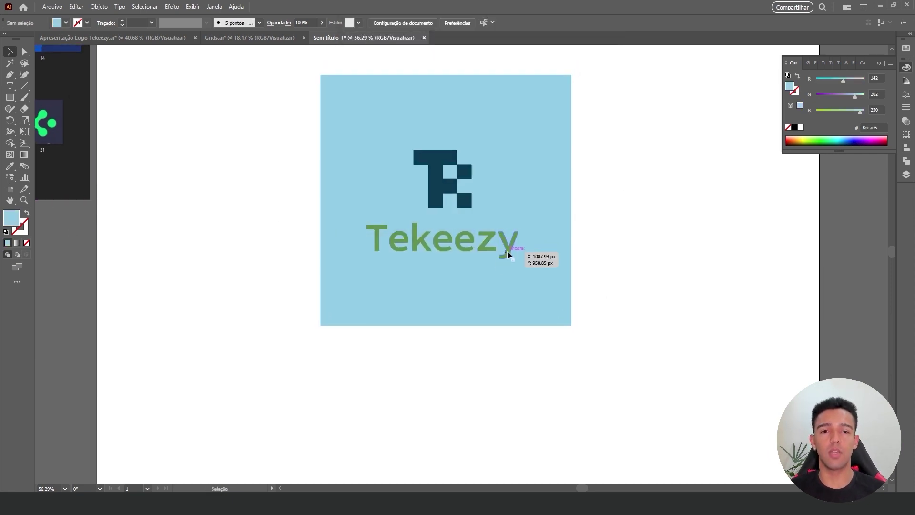
Give the Tekeezy wordmark the T mark's navy #023047 using the Eyedropper.
left_click(509, 267)
left_click(602, 228)
left_click(512, 249)
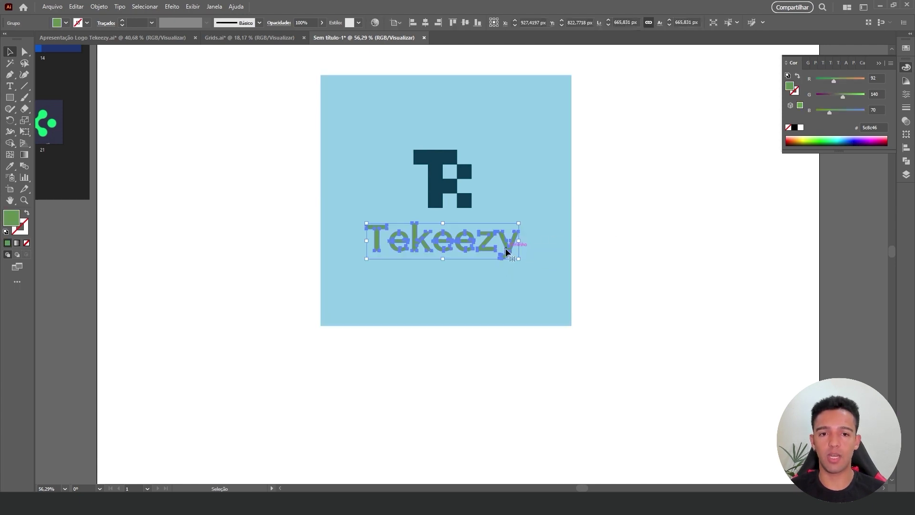
key("i")
left_click(460, 174)
key("ctrl+shift+a")
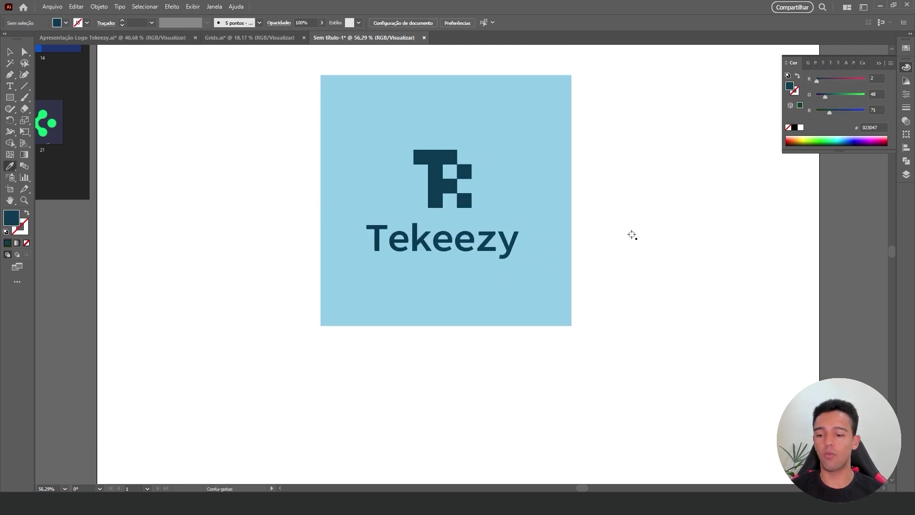
Shrink the square and logo, then place a duplicate of both to the right.
key("v")
scroll(617, 237, "down", 2)
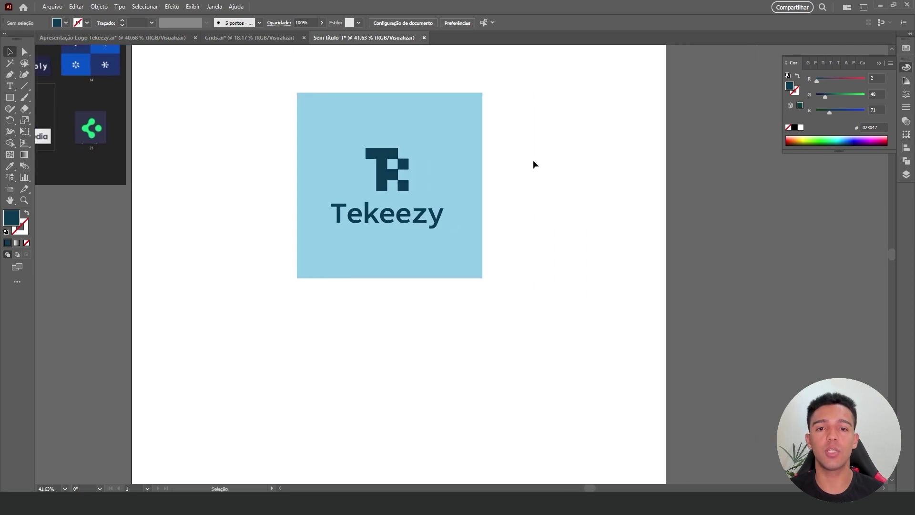
key("ctrl+a")
left_click_drag(423, 206, 356, 205)
left_click_drag(417, 274, 386, 249)
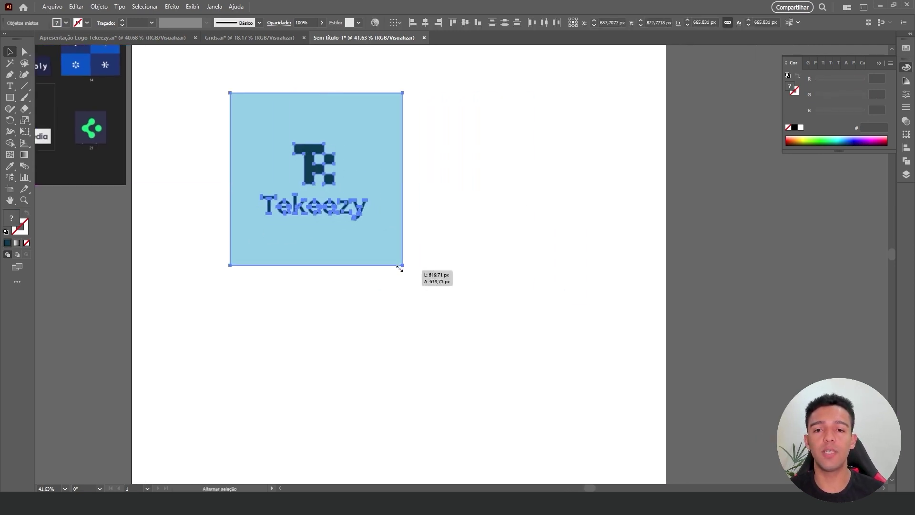
left_click_drag(343, 158, 500, 159)
Recolour the duplicate: navy #023047 square with a light-blue logo and wordmark.
left_click(541, 189)
key("i")
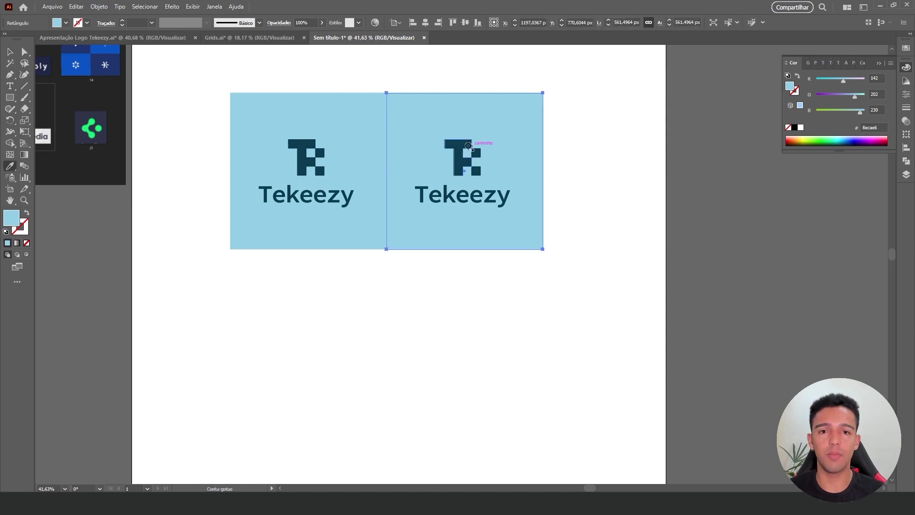
left_click(459, 143)
key("v")
left_click(470, 151)
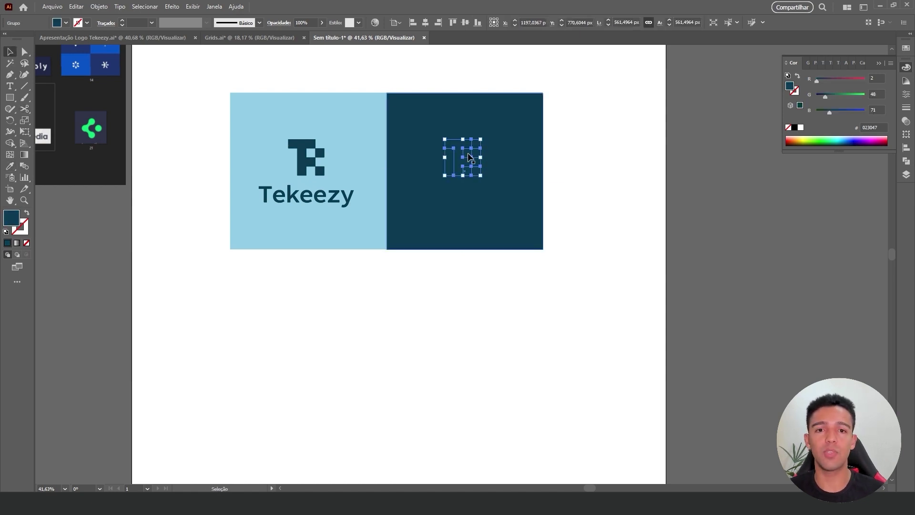
left_click(471, 199, "shift")
key("i")
left_click(372, 143)
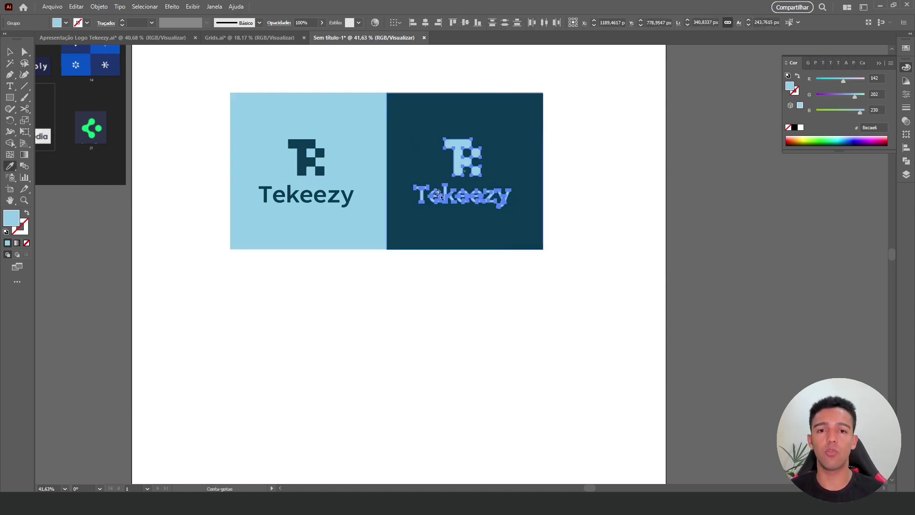
Draw a small square below the logo tiles.
key("ctrl+shift+a")
key("v")
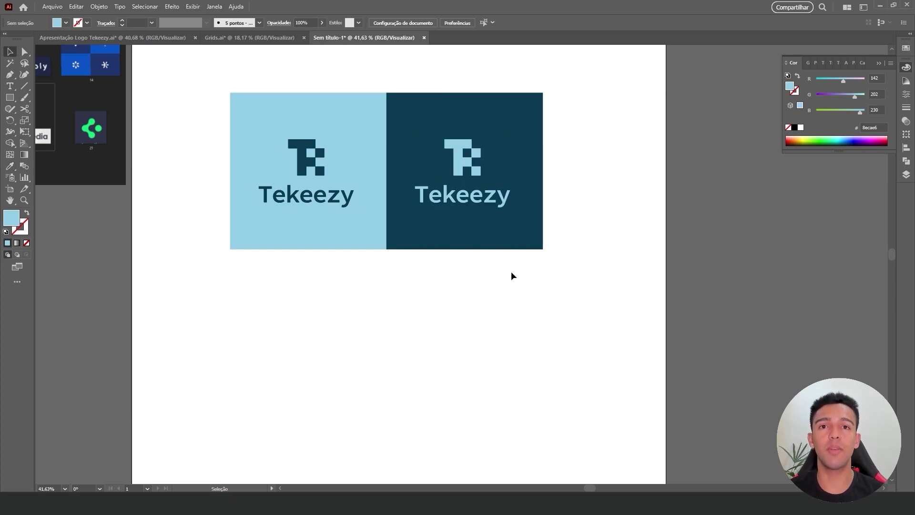
scroll(505, 267, "down", 2)
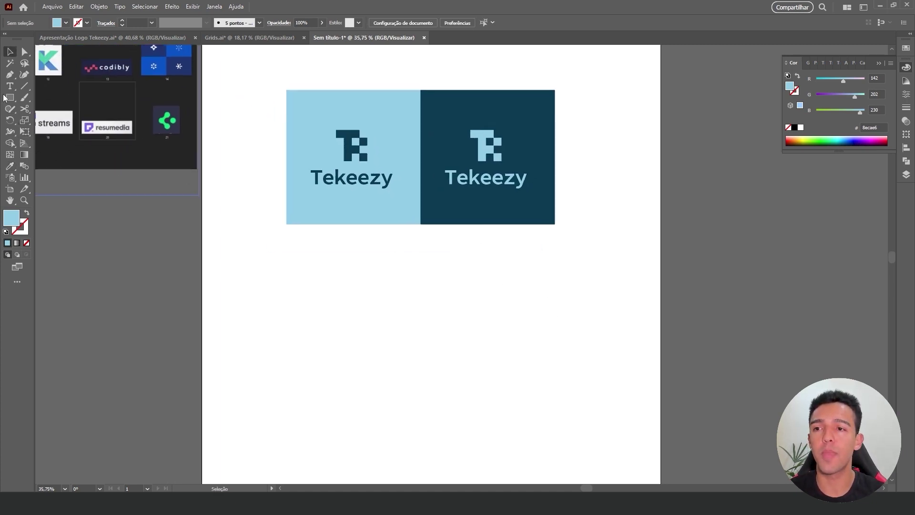
left_click_drag(282, 267, 343, 329)
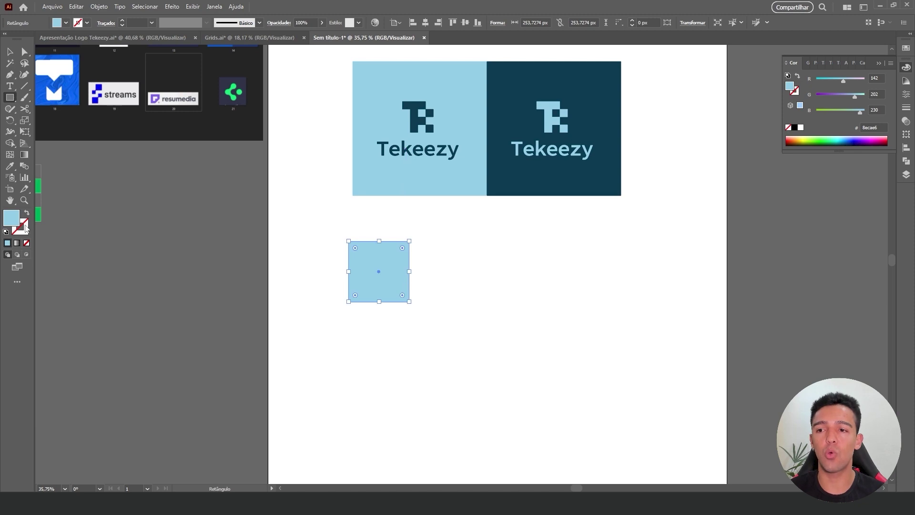
Fill the new square with pure bright yellow, CMYK Y 100 (#FFF200).
double_click(18, 221)
left_click_drag(488, 110, 485, 149)
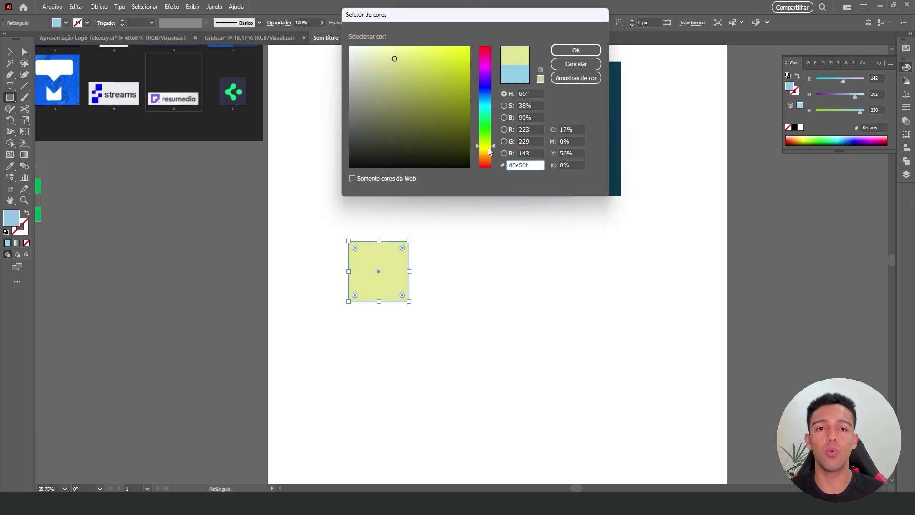
left_click(451, 76)
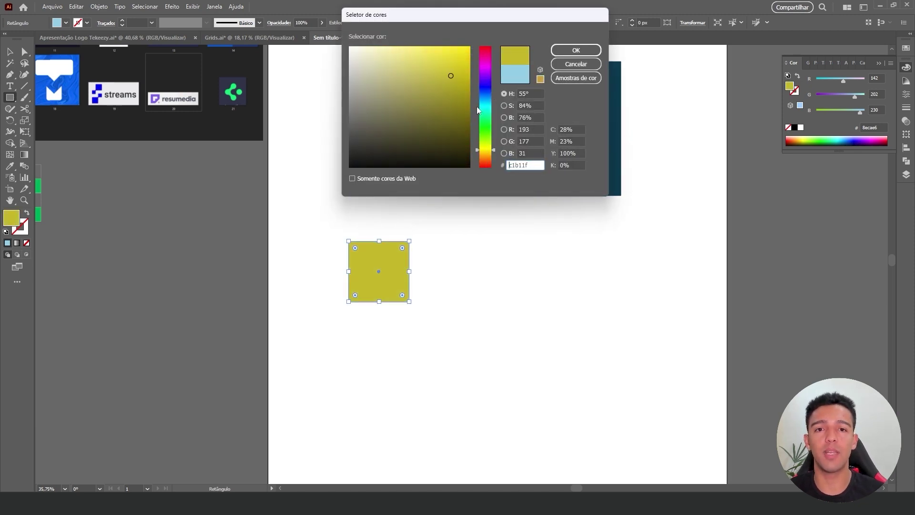
mouse_move(460, 86)
left_mouse_down()
mouse_move(453, 94)
mouse_move(402, 47)
mouse_move(458, 47)
mouse_move(431, 71)
mouse_move(382, 72)
mouse_move(350, 46)
left_mouse_up()
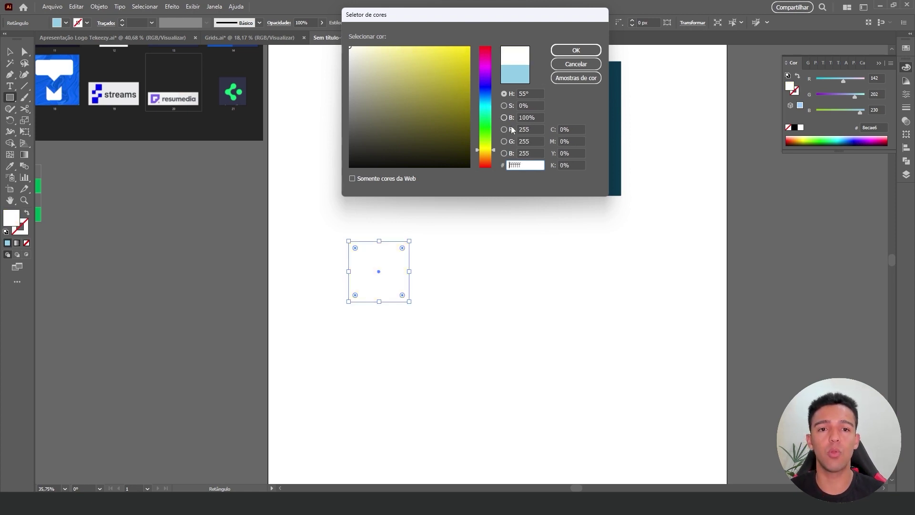
double_click(573, 150)
type("100")
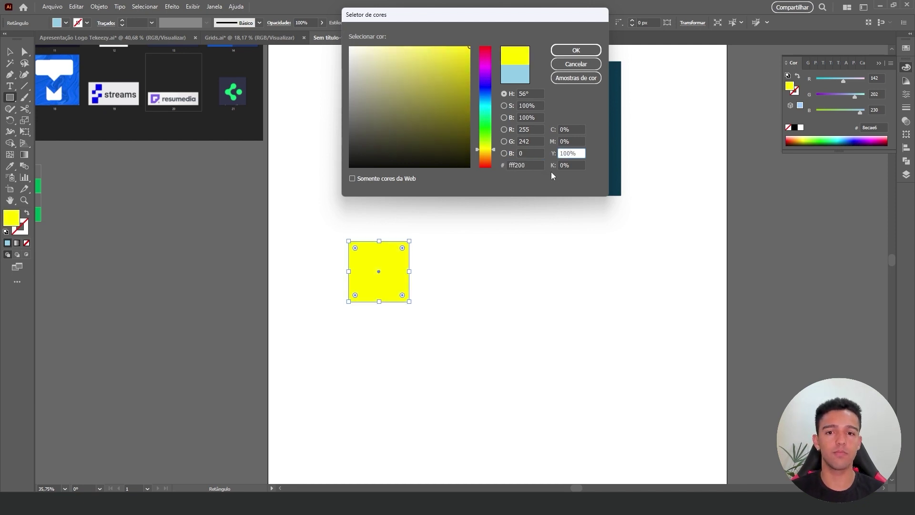
key("Return")
key("v")
left_click(491, 334)
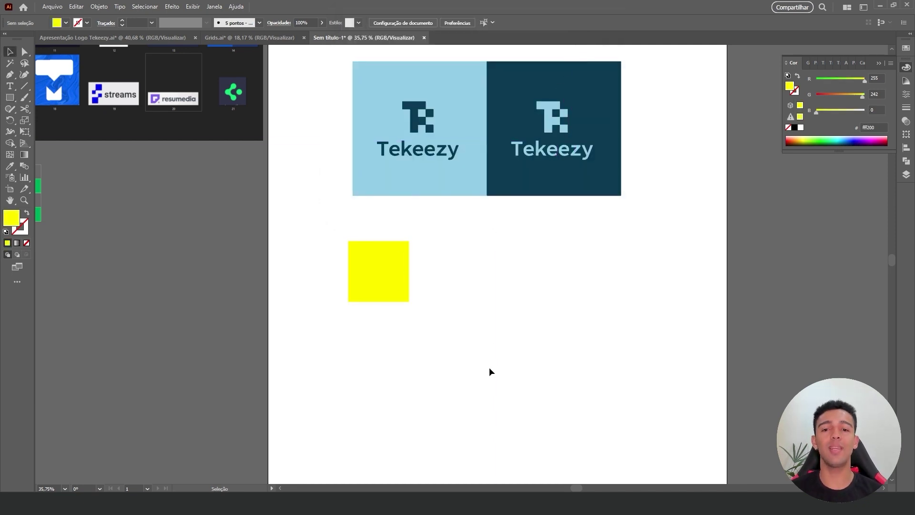
Duplicate the yellow square, set its magenta to 20 for gold #F5C82C, and move it right.
left_click_drag(407, 274, 482, 274)
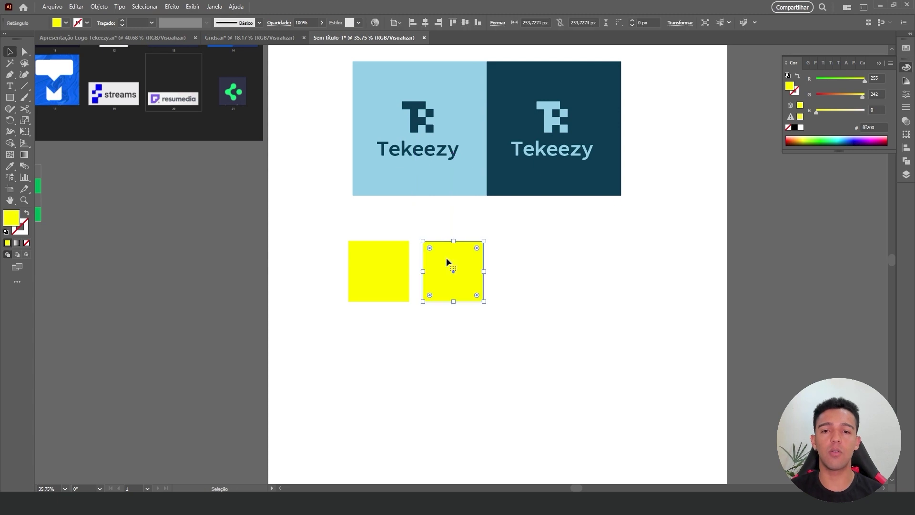
double_click(10, 220)
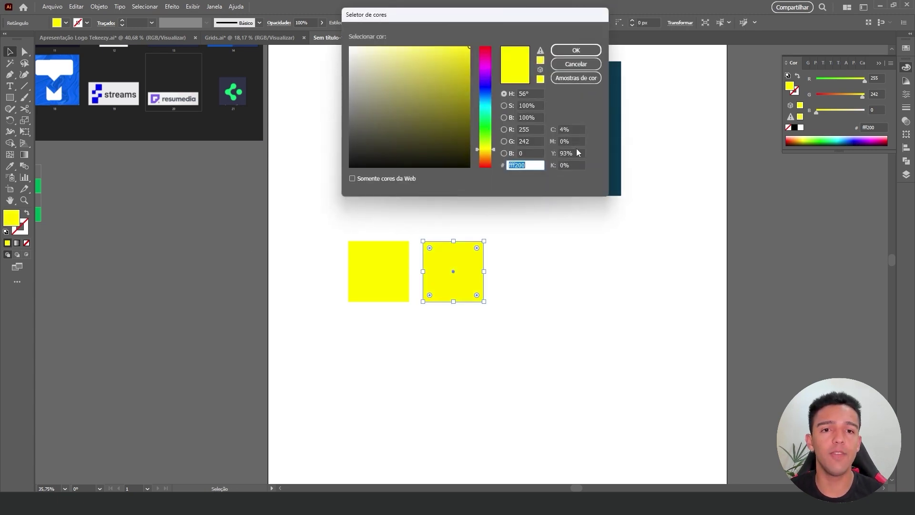
left_click(574, 141)
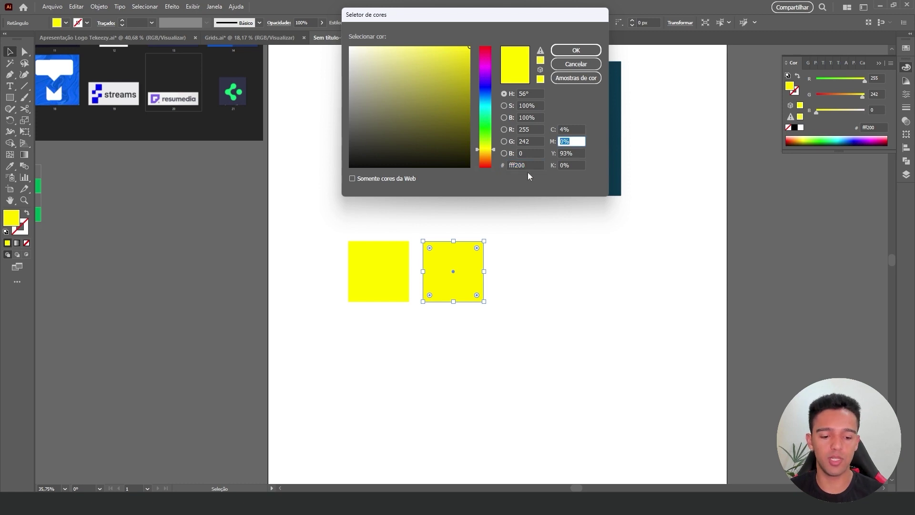
type("20")
left_click(576, 50)
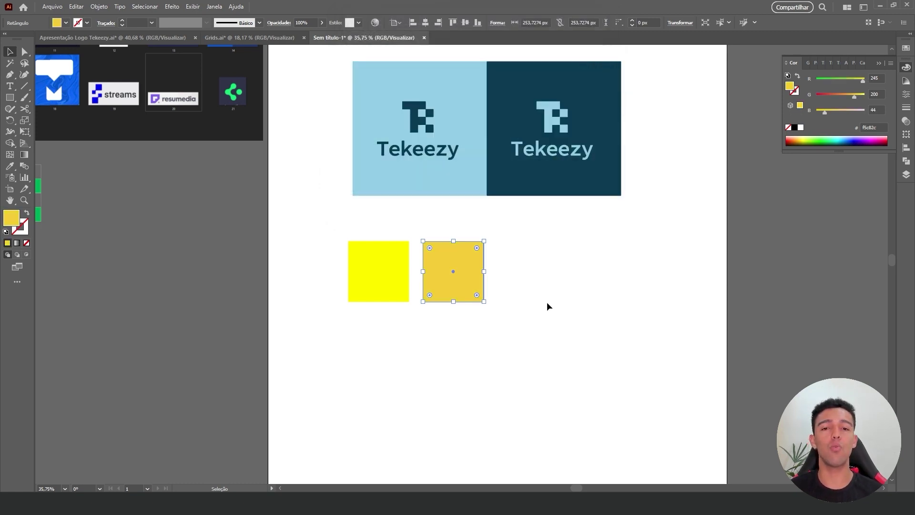
left_click(547, 307)
left_click_drag(482, 282, 515, 300)
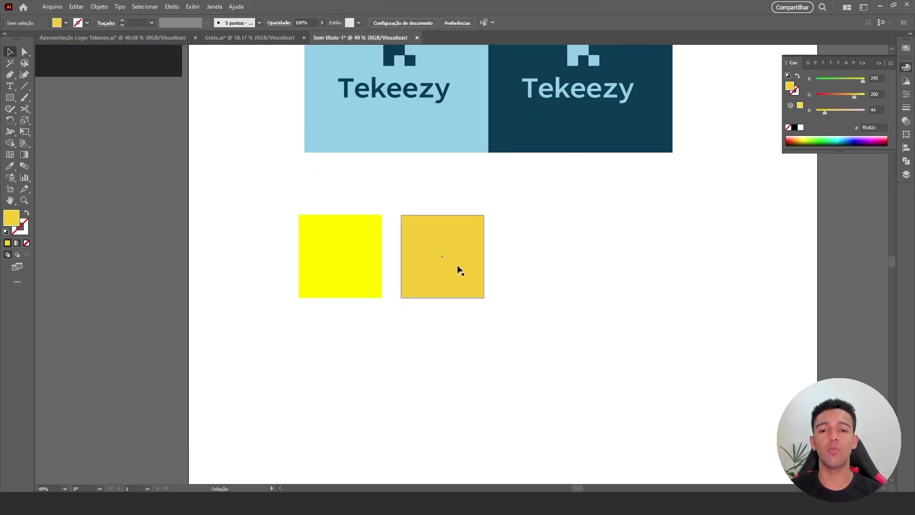
left_click_drag(457, 267, 618, 267)
left_click(351, 257)
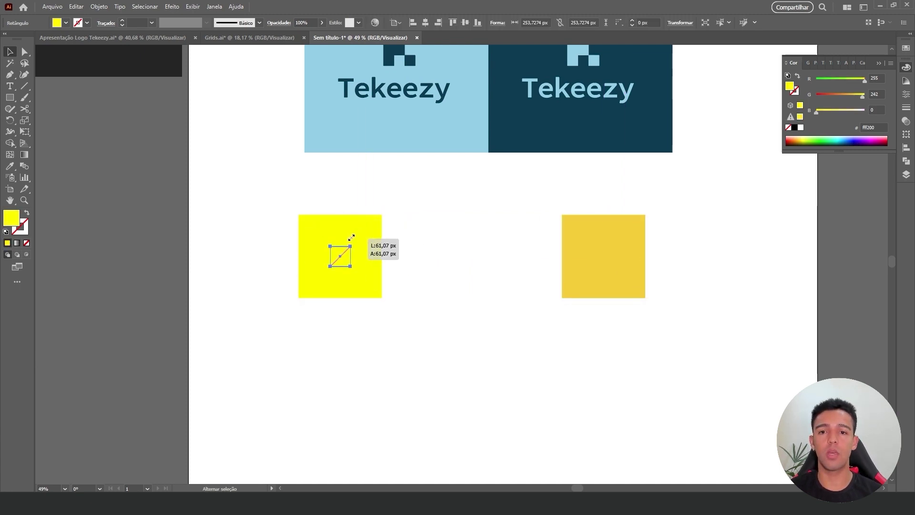
Fill the yellow square black (000000) and bring the gold square back beside it.
double_click(11, 220)
type("000000")
key("Return")
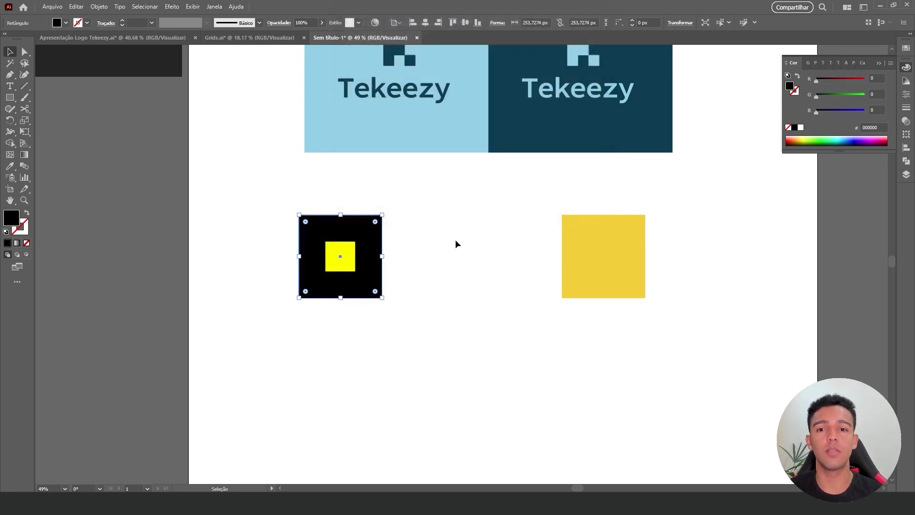
left_click_drag(598, 251, 451, 251)
left_click(582, 271)
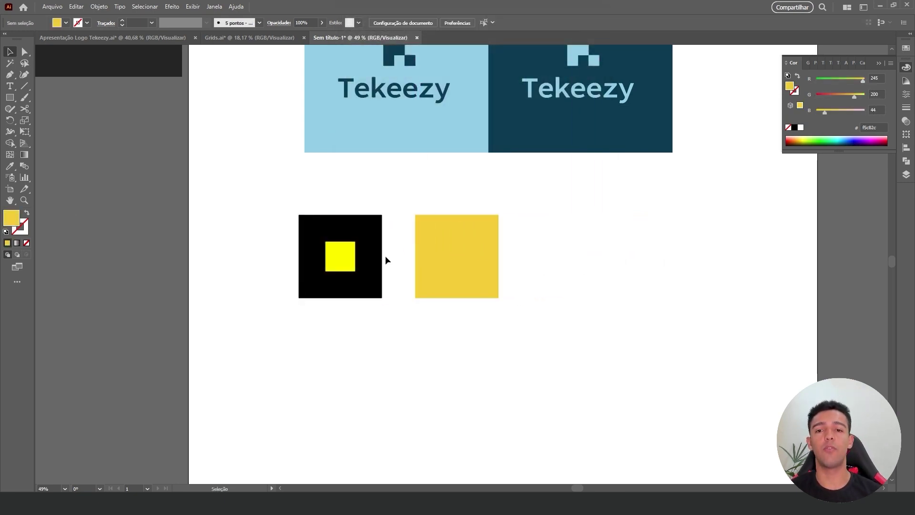
Sample the gold onto the small inner square with the Eyedropper.
left_click(350, 258)
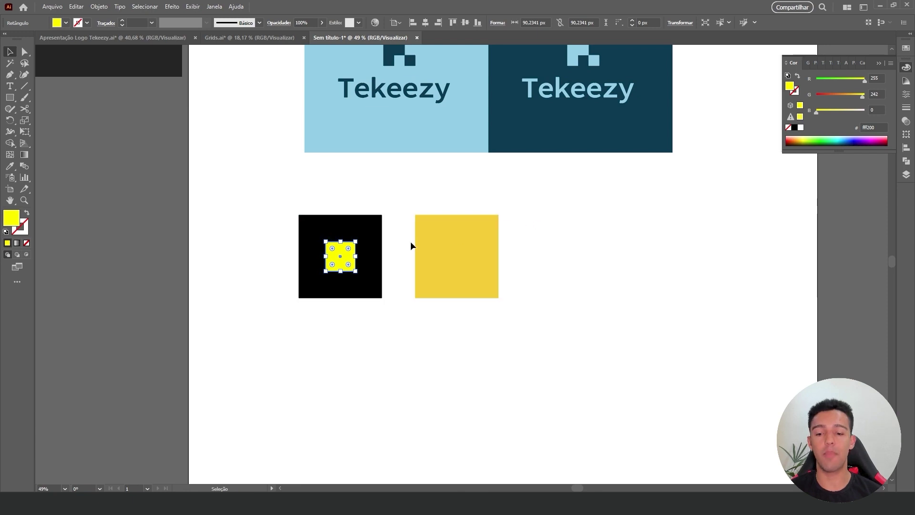
key("i")
left_click(447, 255)
key("v")
left_click(553, 244)
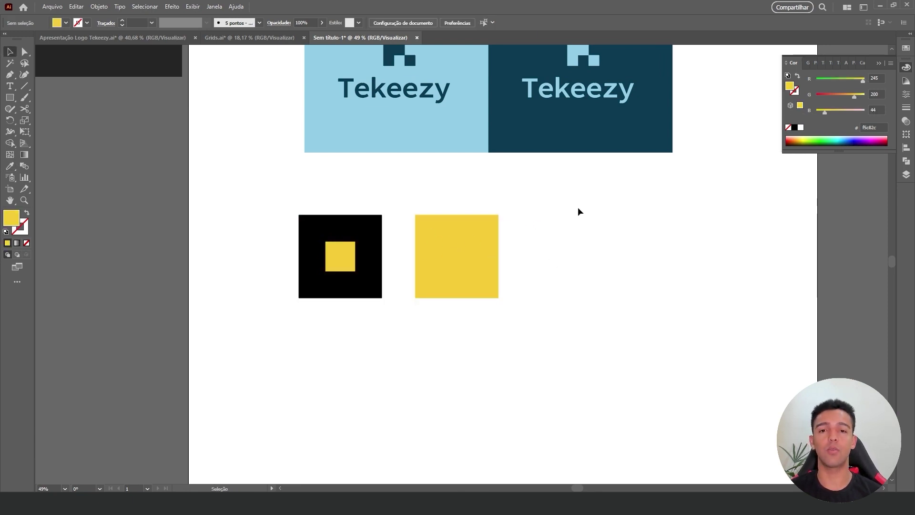
key("ctrl+a")
key("Delete")
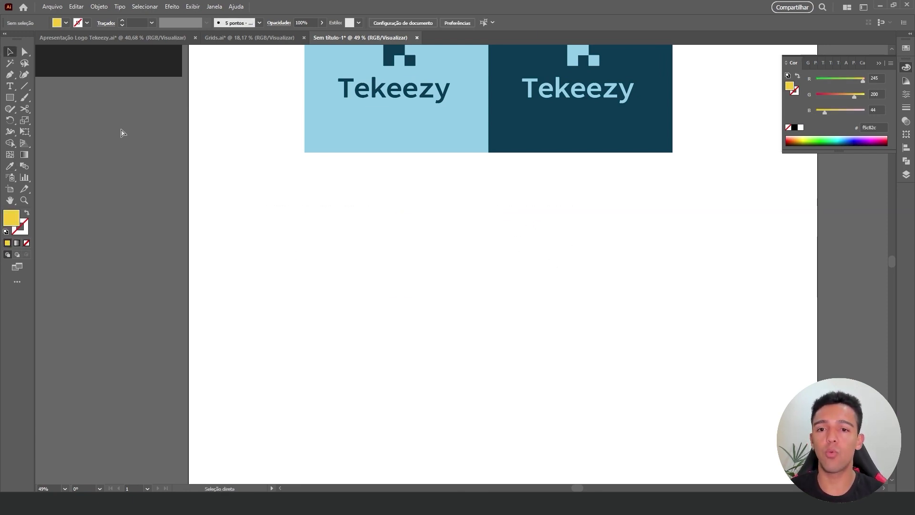
key("ctrl+z")
Remove the extra gold square, scale up the gold-in-black tile, and place a copy right.
left_click(457, 255)
key("Delete")
left_click(351, 254)
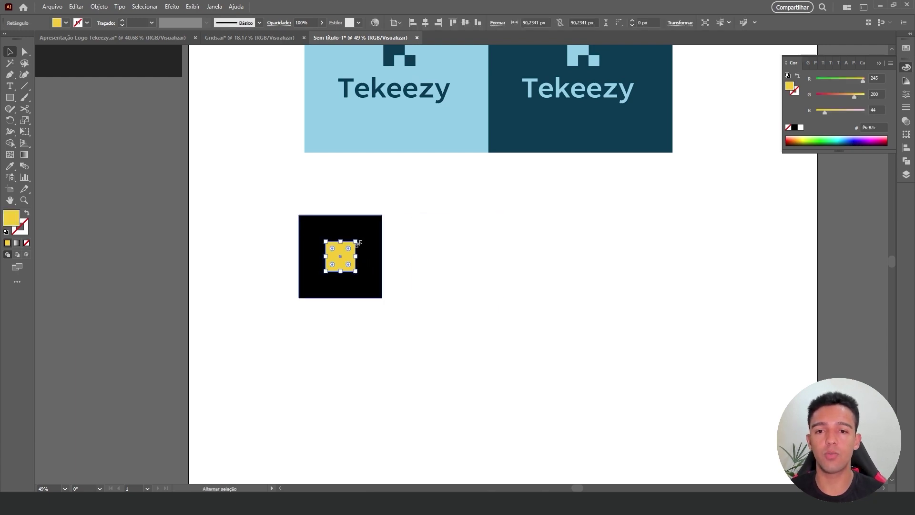
left_click_drag(358, 243, 362, 234)
mouse_move(419, 225)
left_mouse_down()
mouse_move(377, 248)
mouse_move(556, 246)
left_mouse_up()
left_click(465, 276)
left_click(349, 256)
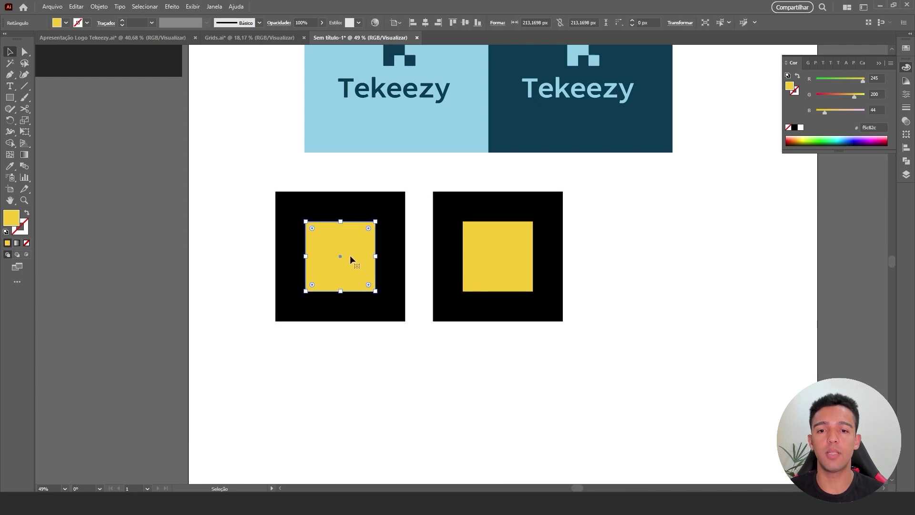
double_click(11, 218)
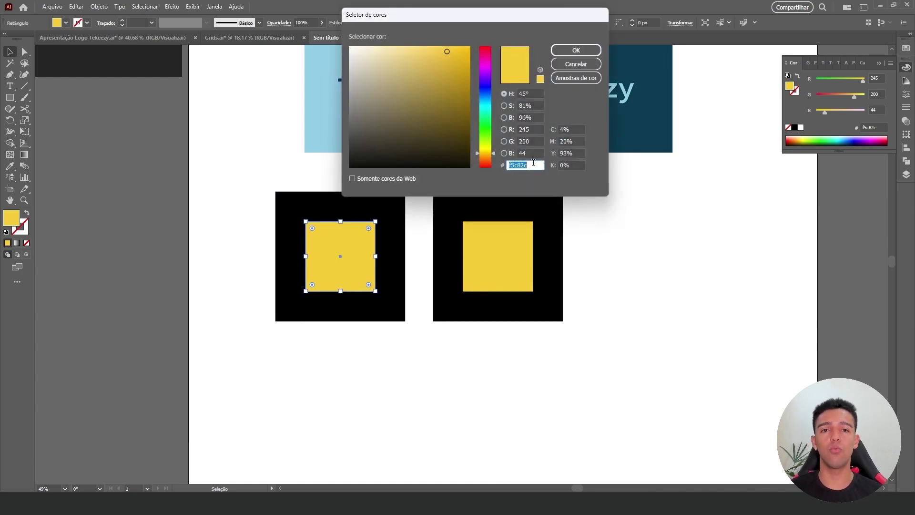
left_click(594, 65)
left_click(607, 213)
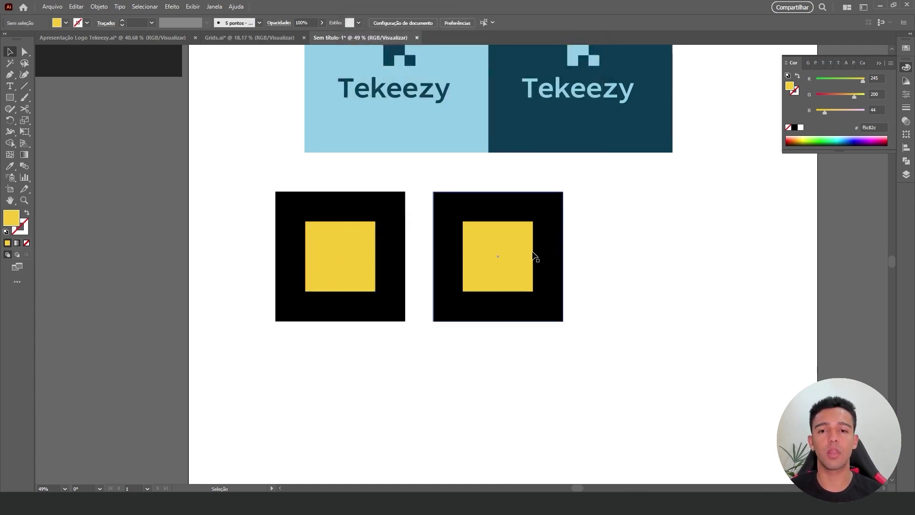
Invert the copy's colours: gold outer square with a black inner square.
left_click(561, 221)
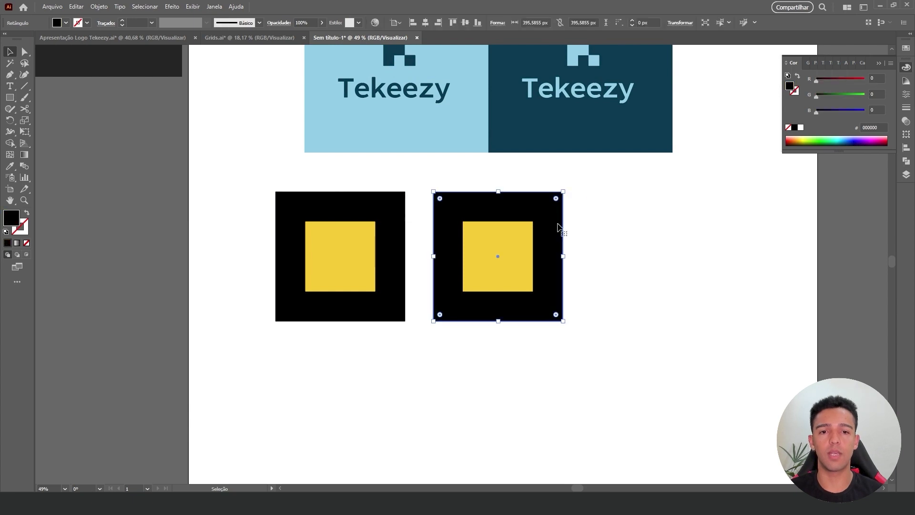
key("Delete")
key("ctrl+z")
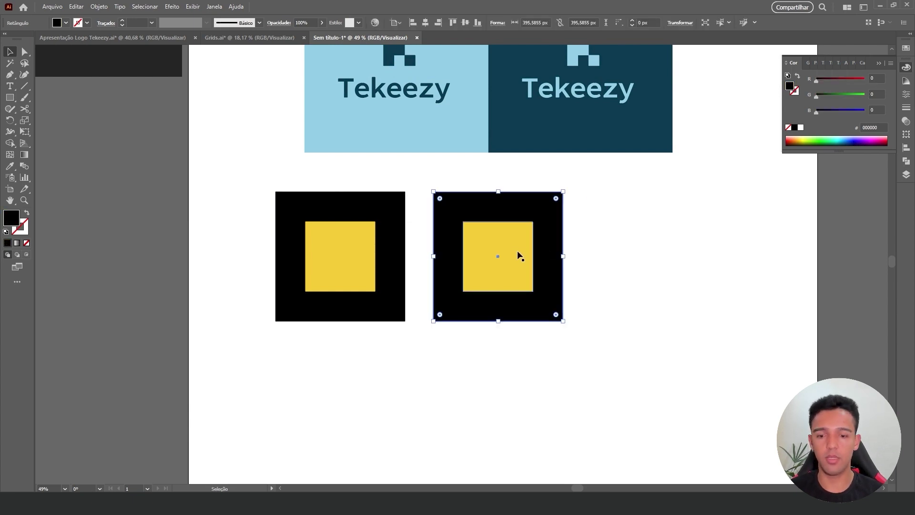
key("i")
left_click(518, 249)
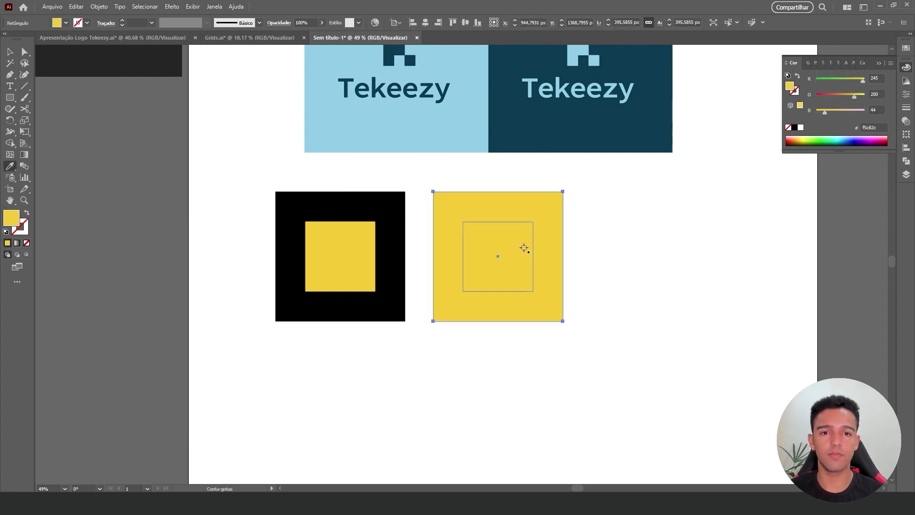
left_click(385, 214)
key("v")
left_click(555, 235)
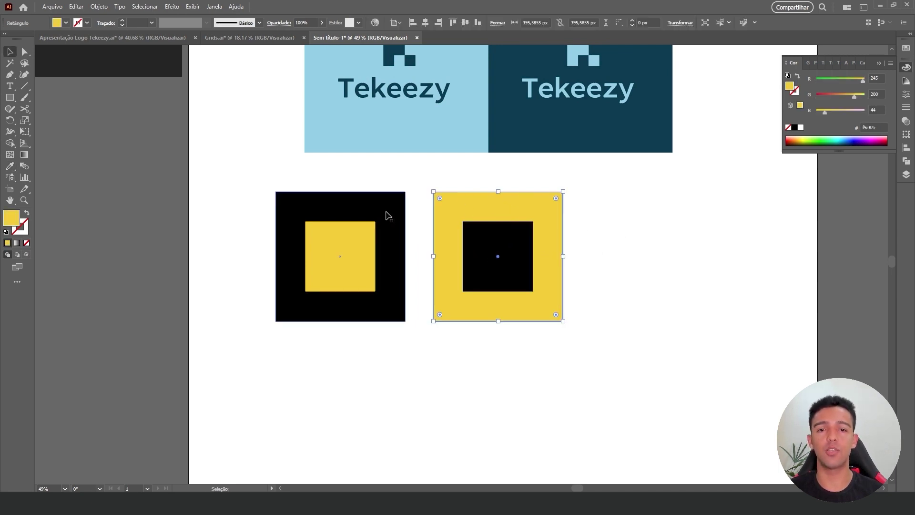
left_click(341, 253, "shift")
left_click_drag(342, 253, 373, 270)
key("ctrl+z")
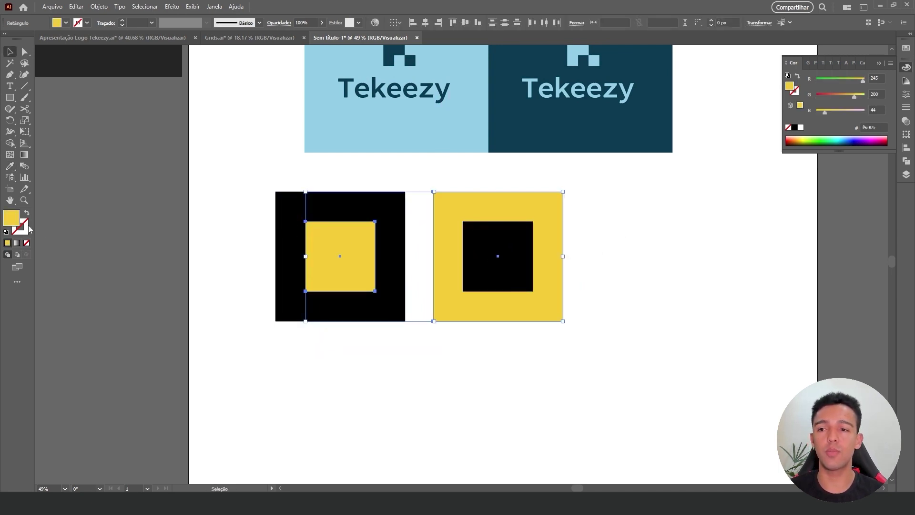
Change both gold shapes to muted ochre #AF8D2E in the Color Picker.
double_click(11, 218)
left_click_drag(445, 108, 461, 115)
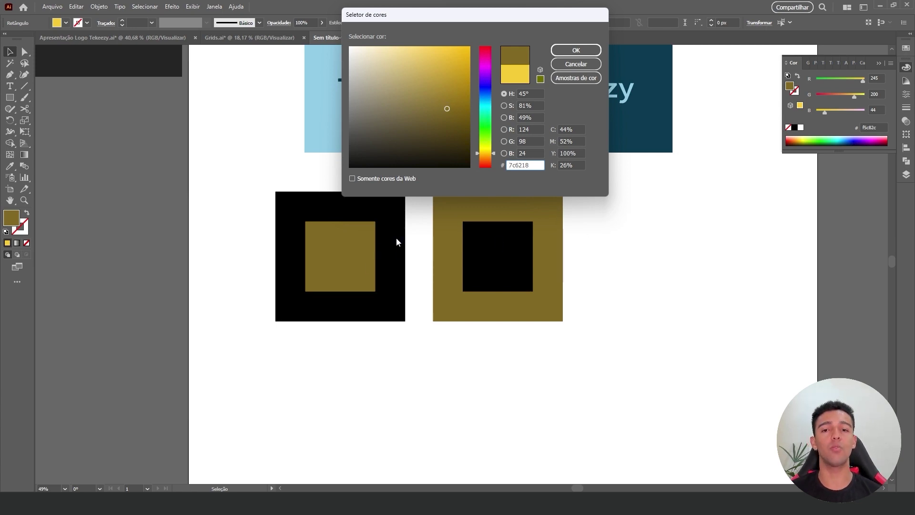
left_click_drag(436, 117, 453, 122)
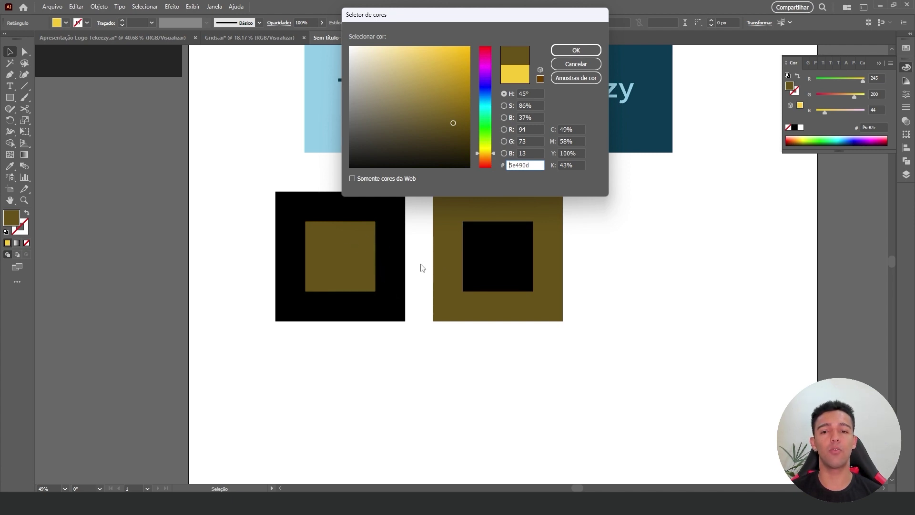
left_click_drag(439, 135, 437, 87)
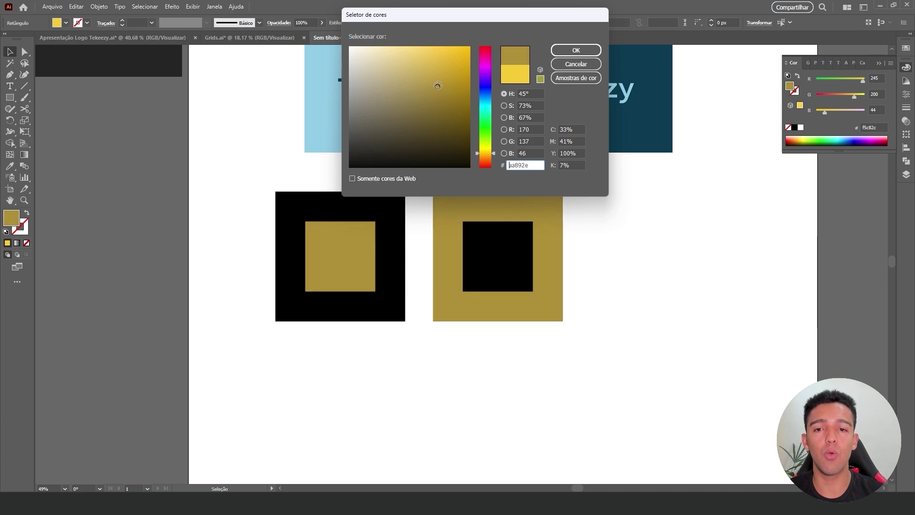
left_click(576, 50)
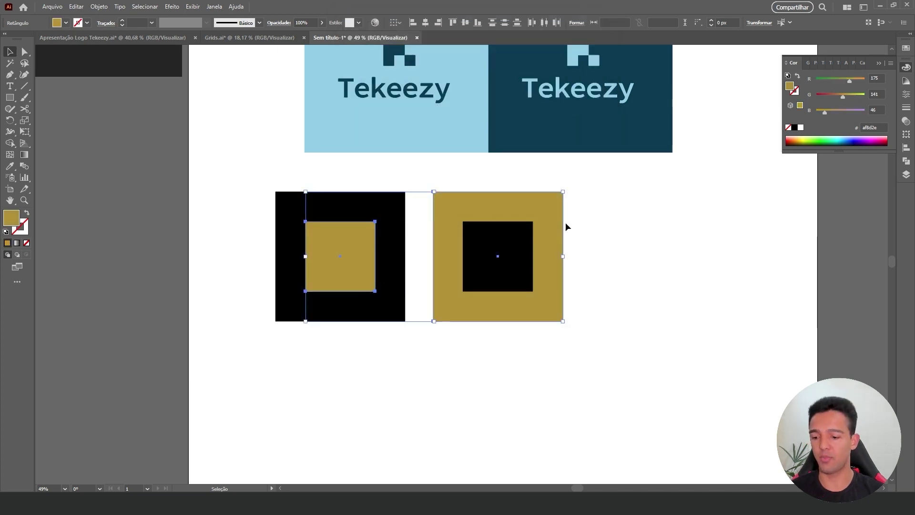
Zoom out to the whole artboard and return to the Coolors browser window.
left_click(589, 256)
mouse_move(324, 263)
left_mouse_down()
mouse_move(393, 220)
mouse_move(377, 214)
left_mouse_up()
mouse_move(584, 243)
left_mouse_down()
mouse_move(608, 286)
mouse_move(779, 353)
left_mouse_up()
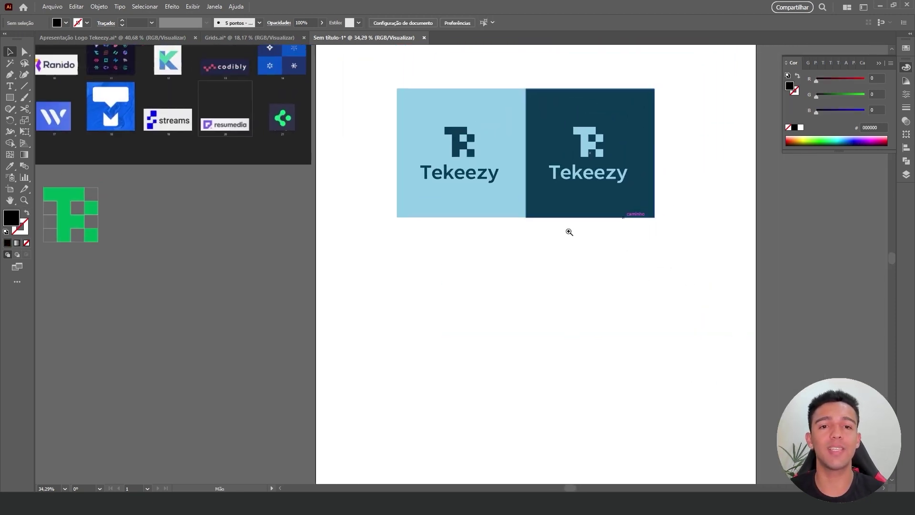
left_click(581, 213, "ctrl+alt")
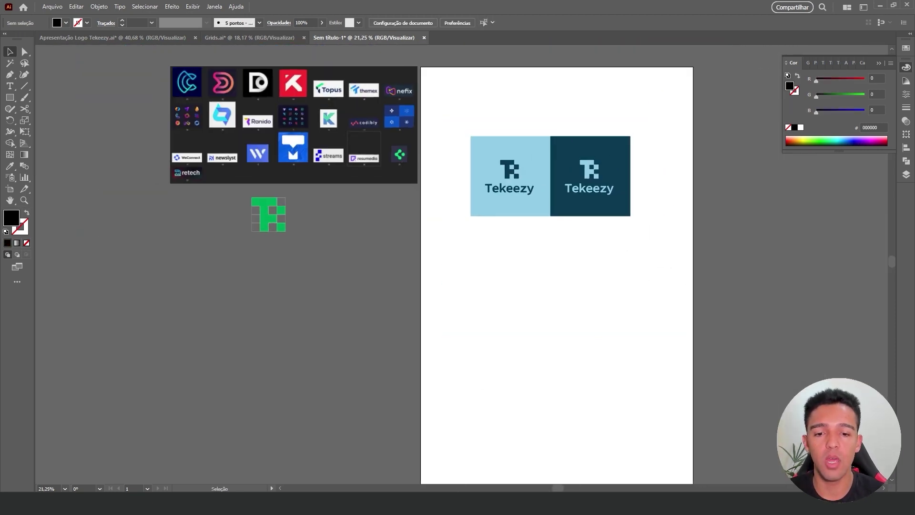
left_click(462, 470)
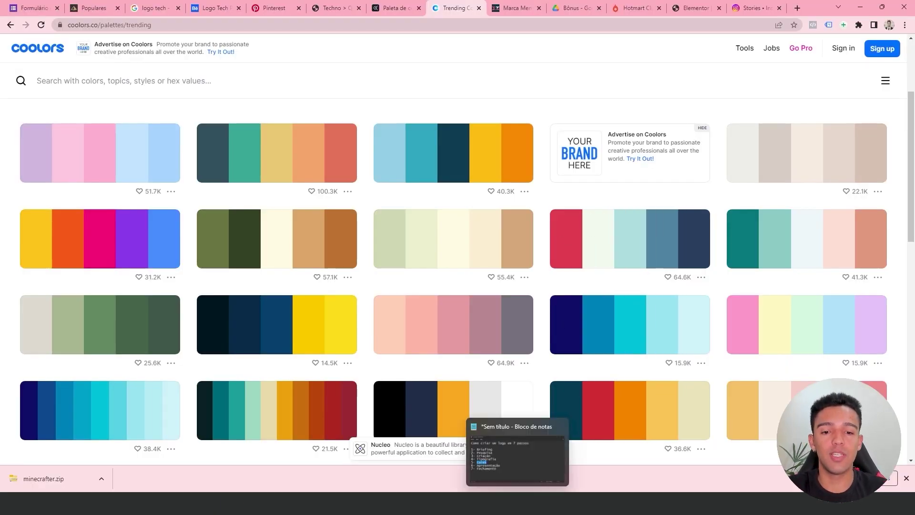
Highlight the Apresentação step in Notepad, then scroll Coolors back to the Trending Color Palettes heading.
left_click(517, 453)
left_click_drag(402, 287, 267, 279)
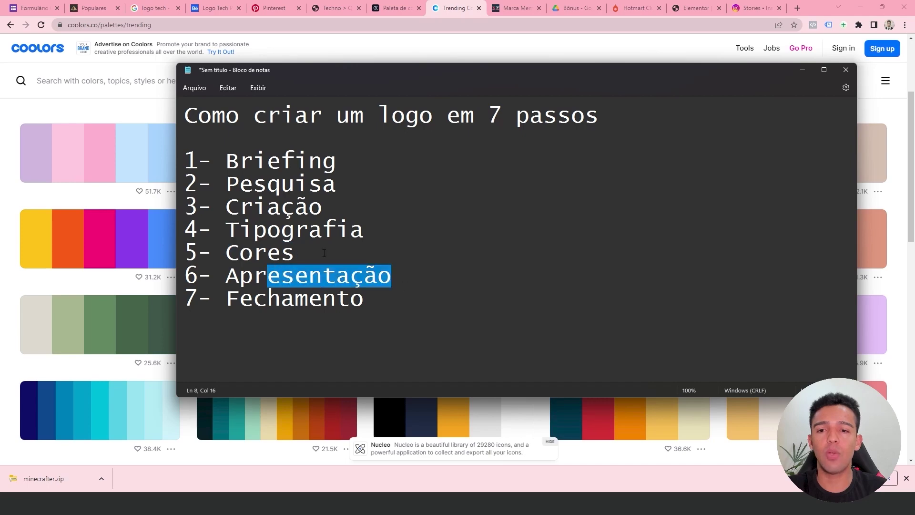
left_click(802, 70)
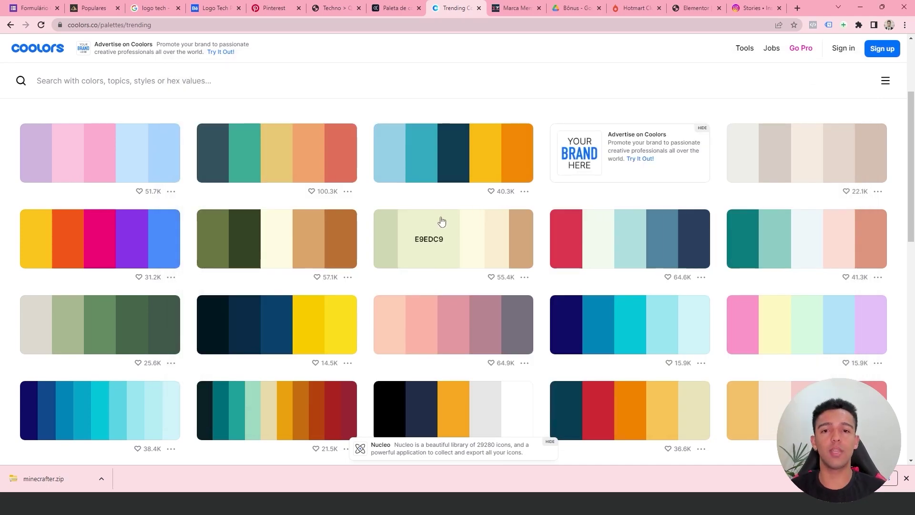
scroll(398, 215, "up", 3)
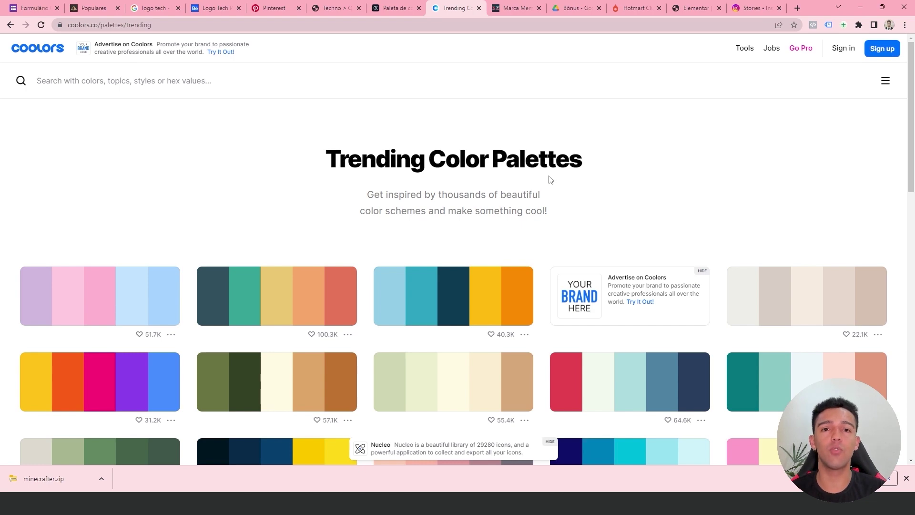
scroll(624, 145, "down", 10)
scroll(619, 190, "up", 7)
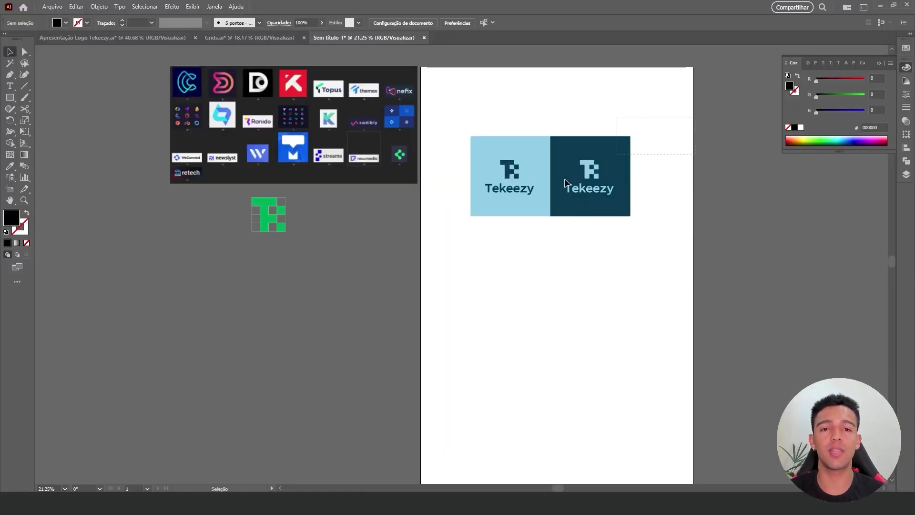
Glance at the Grids document, then zoom into the coloured Tekeezy tiles in the presentation file.
left_click(565, 182)
left_click(547, 273)
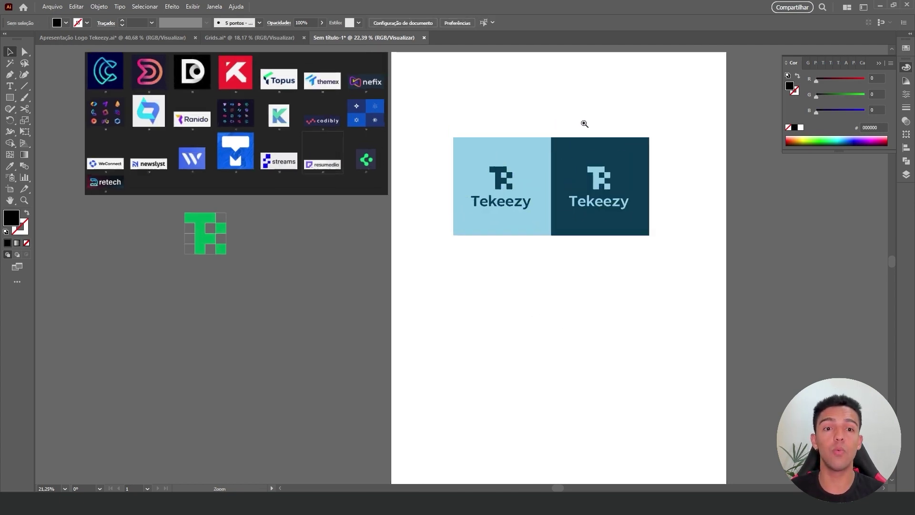
left_click(270, 42)
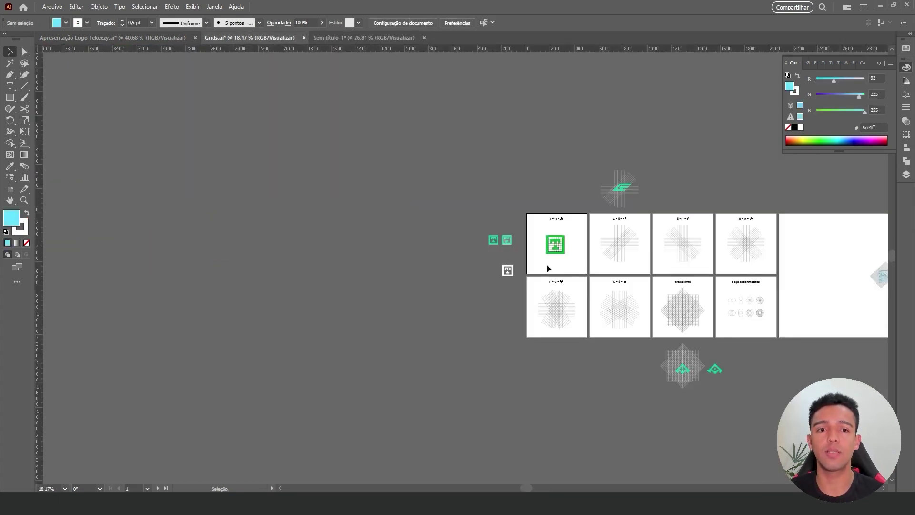
left_click_drag(654, 289, 419, 233)
left_click(180, 42)
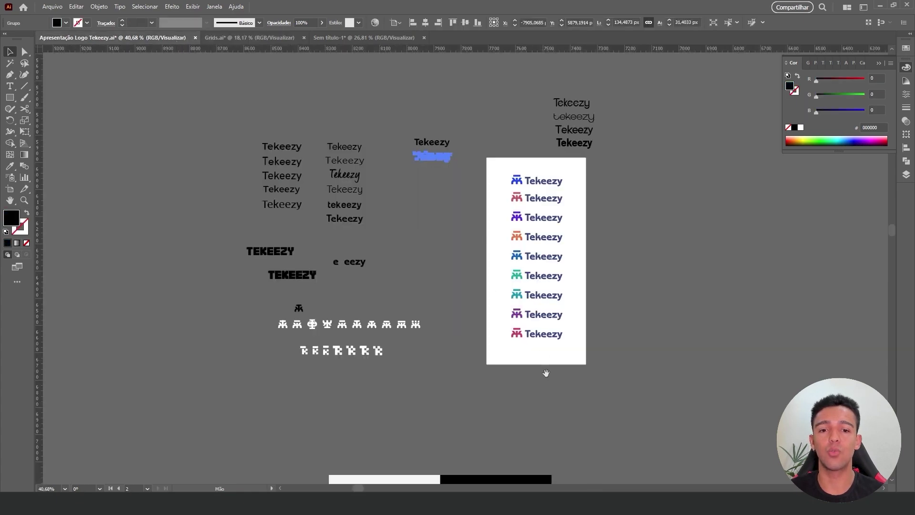
left_click_drag(545, 373, 494, 290)
left_click_drag(323, 301, 428, 272)
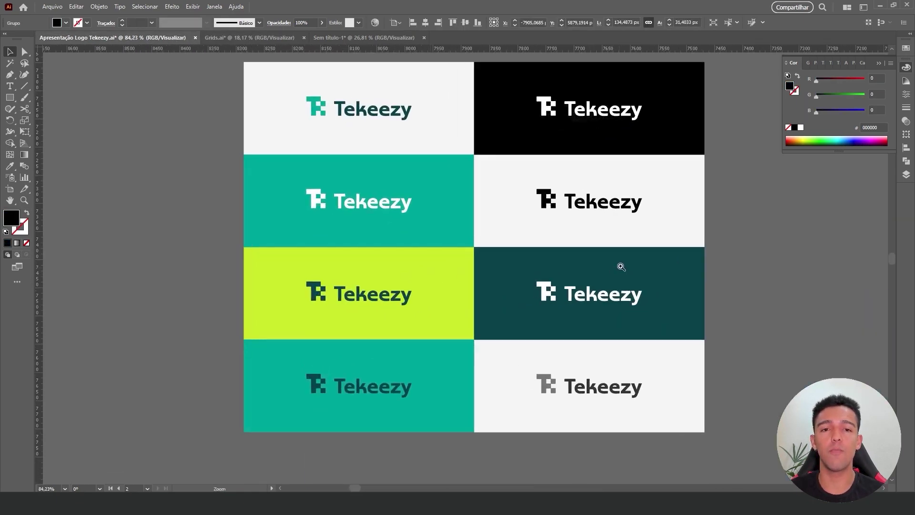
Scroll around the presentation artboards to survey the logo variations and mockups.
scroll(618, 261, "down", 2)
scroll(614, 261, "down", 4)
scroll(562, 319, "right", 5)
scroll(566, 194, "right", 5)
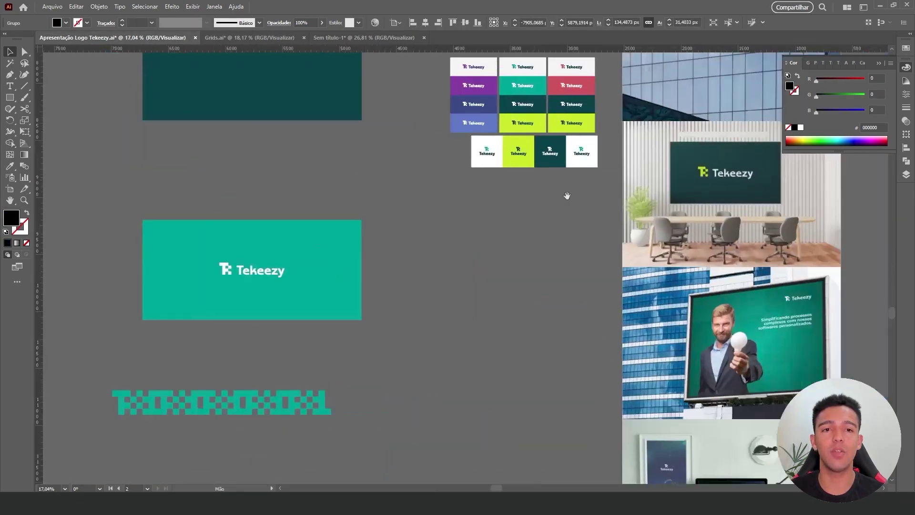
scroll(595, 172, "right", 2)
scroll(619, 149, "up", 3)
scroll(486, 208, "up", 2)
scroll(464, 164, "up", 3)
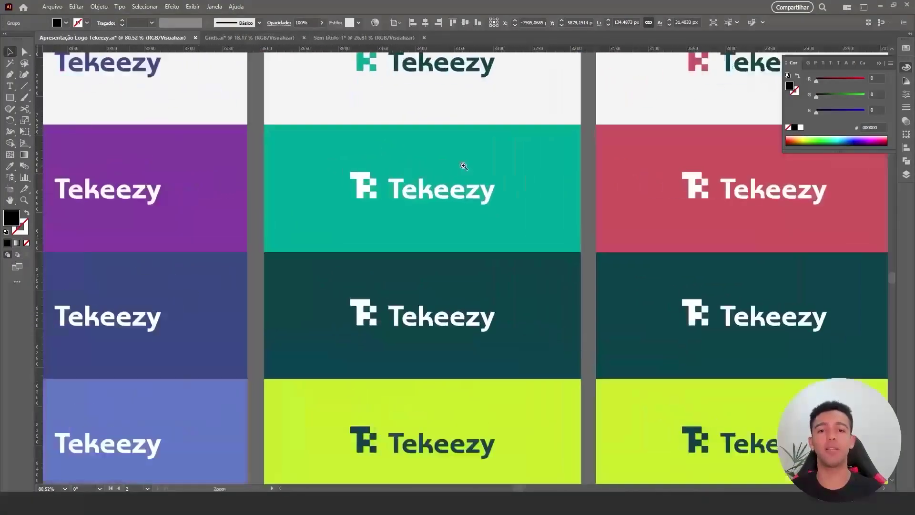
scroll(560, 366, "down", 2)
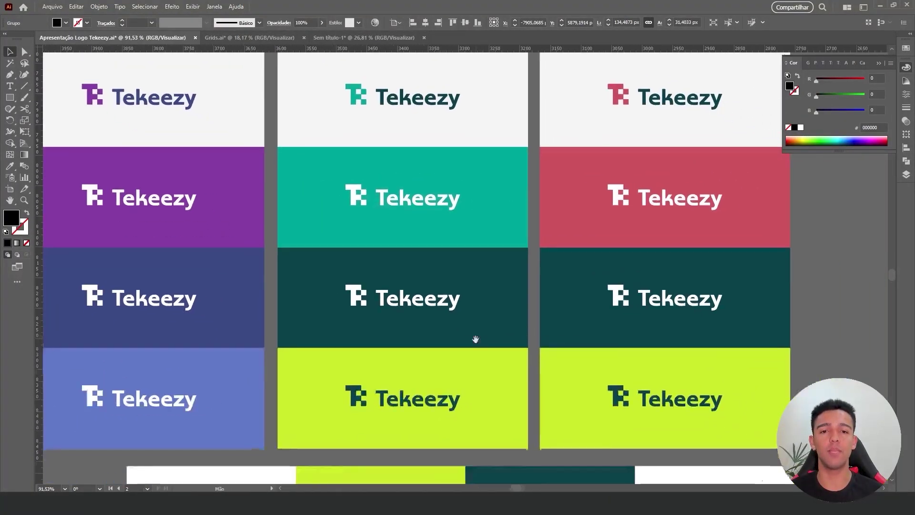
scroll(477, 339, "down", 3)
scroll(588, 170, "right", 5)
scroll(589, 170, "down", 4)
scroll(500, 214, "up", 2)
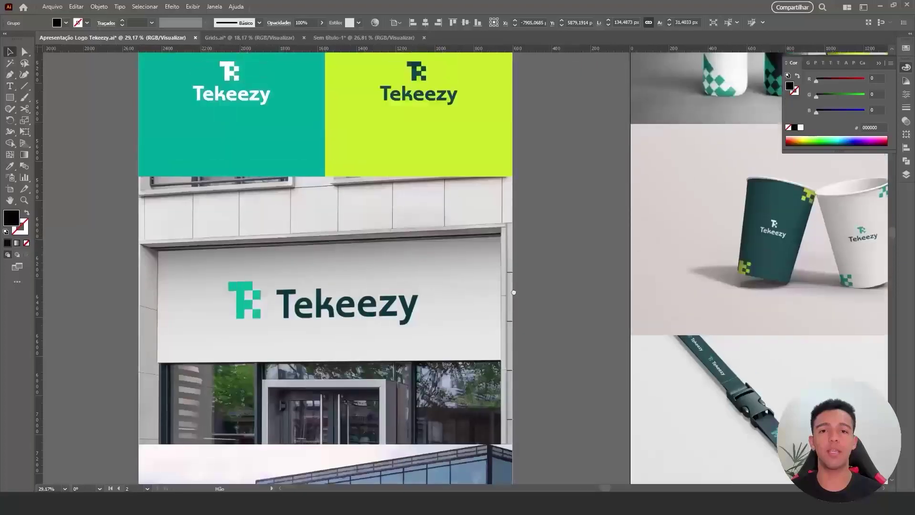
scroll(471, 269, "up", 4)
scroll(543, 181, "down", 3)
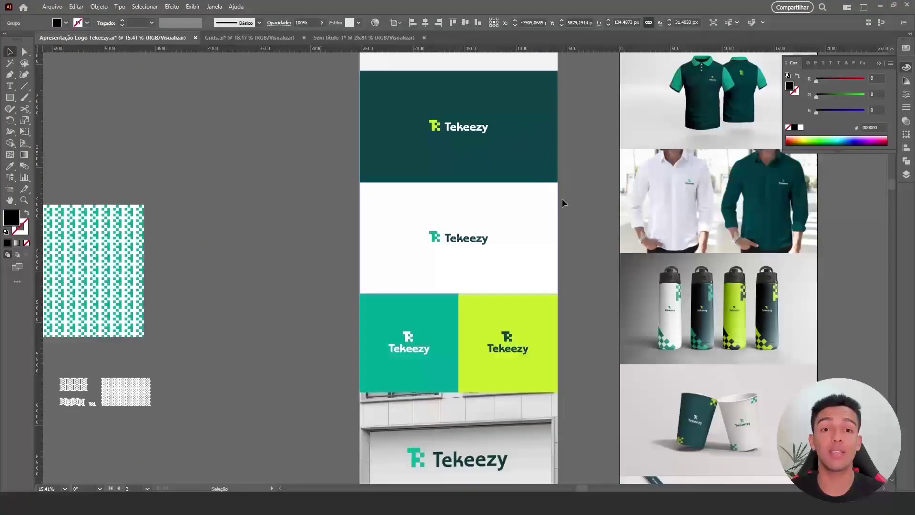
Point out the teal, lime and dark green tiles, then cycle documents back to Apresentação Logo Tekeezy.ai.
left_click(430, 311)
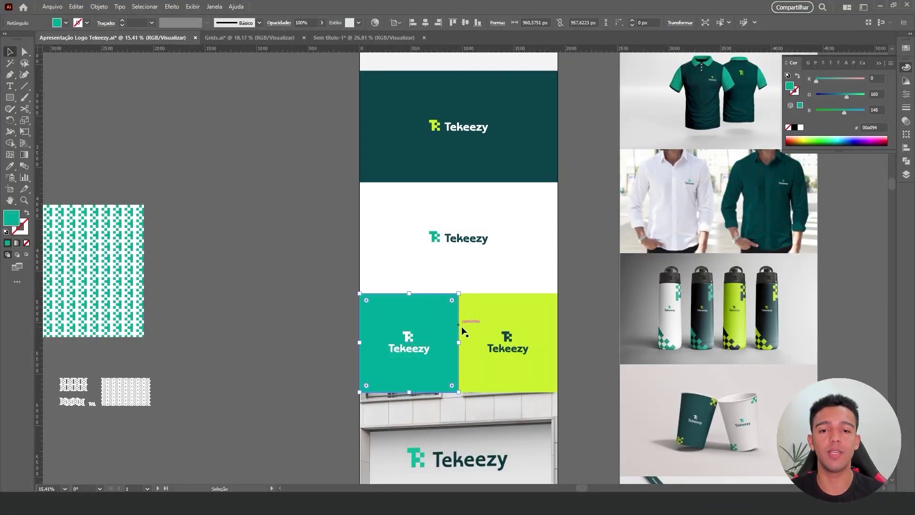
left_click(520, 310)
left_click(495, 178)
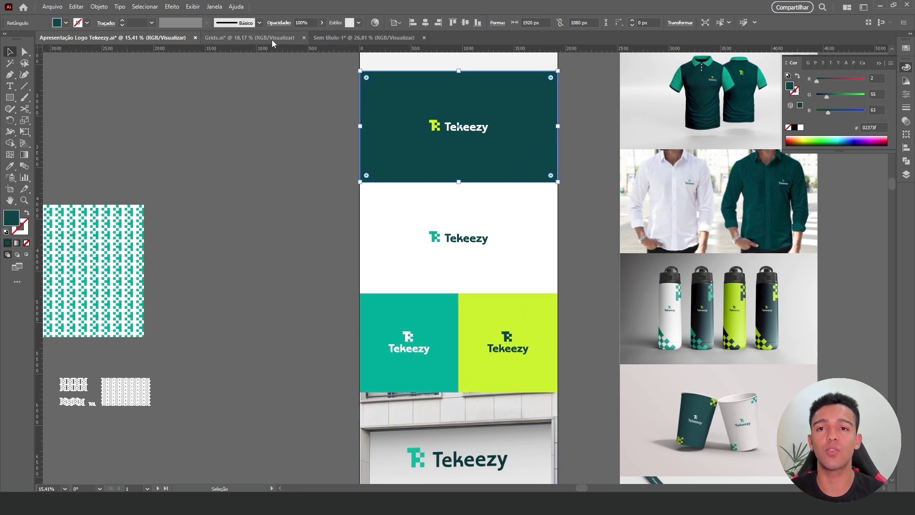
left_click(350, 38)
left_click(257, 37)
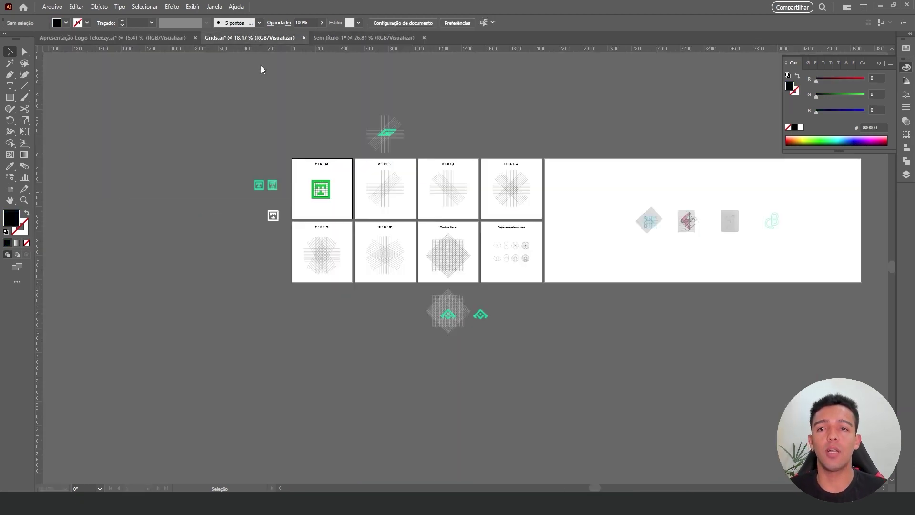
left_click(190, 38)
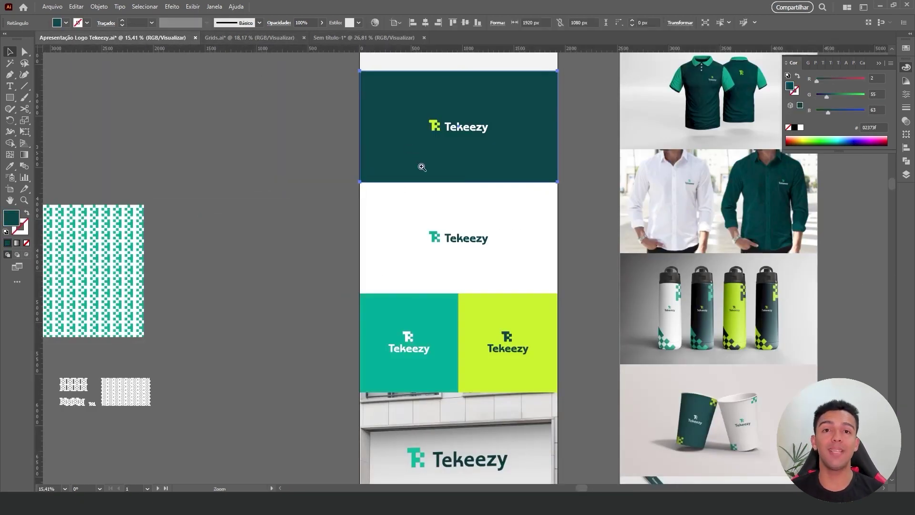
scroll(515, 238, "down", 2)
scroll(505, 238, "down", 2)
scroll(476, 237, "down", 1)
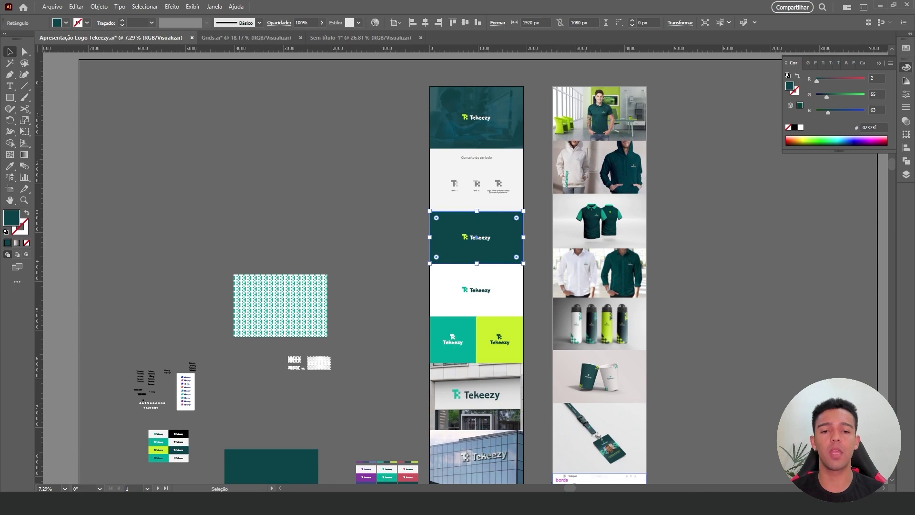
Show the Notepad steps list with Apresentação highlighted, then hide it.
key("alt+Tab")
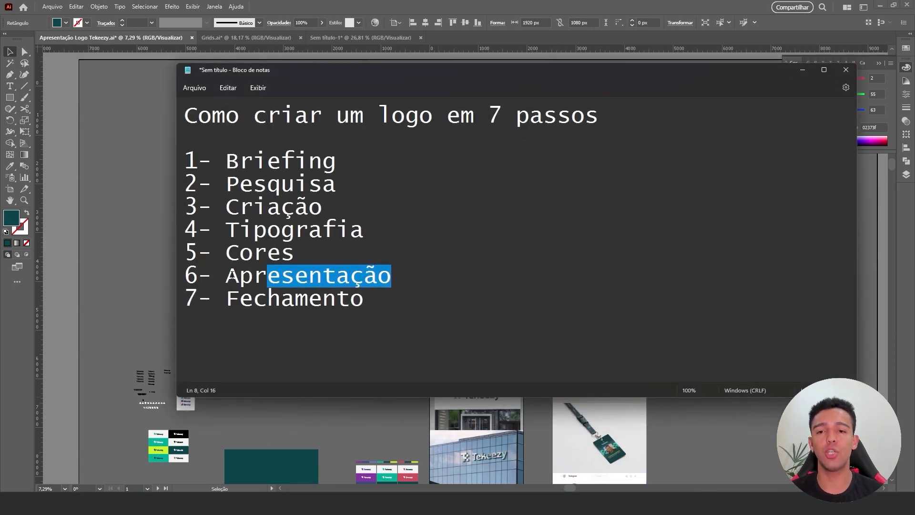
left_click_drag(229, 276, 393, 279)
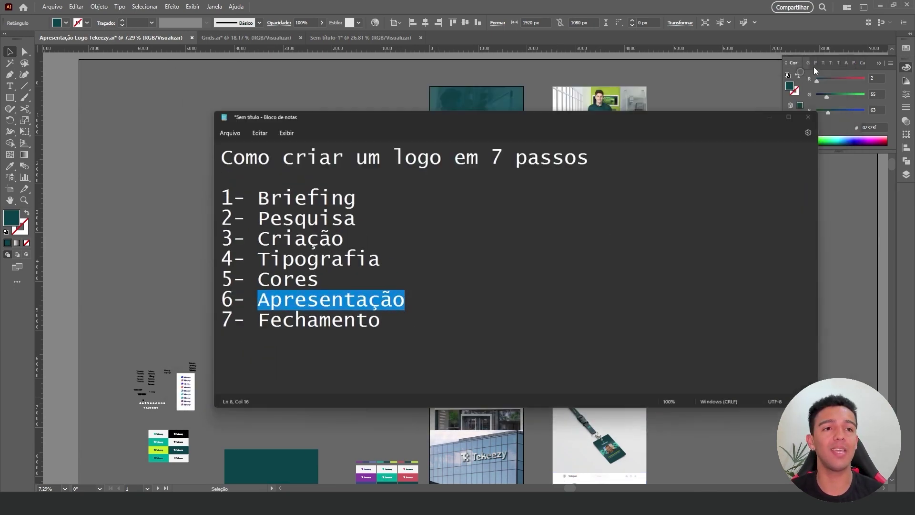
left_click(806, 69)
Scroll through the presentation artboards and zoom onto the dark green Tekeezy logo panel.
scroll(486, 179, "up", 5)
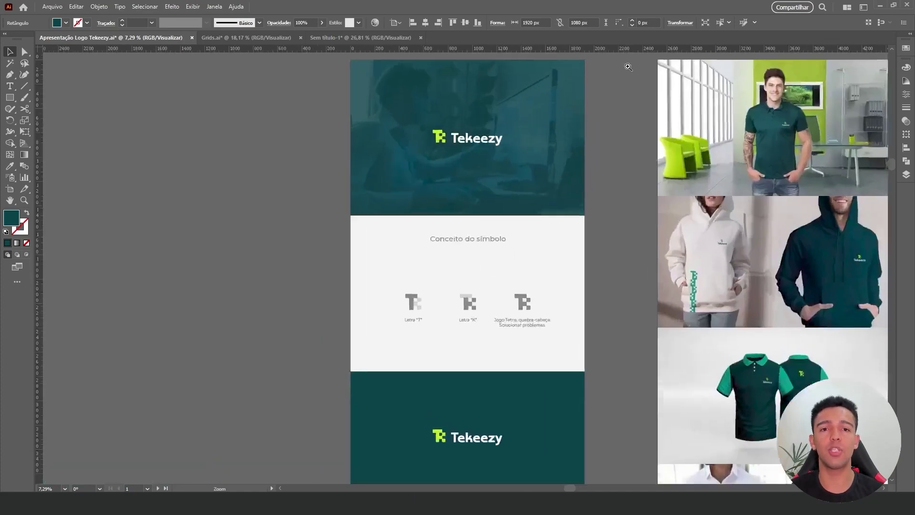
scroll(596, 352, "up", 2)
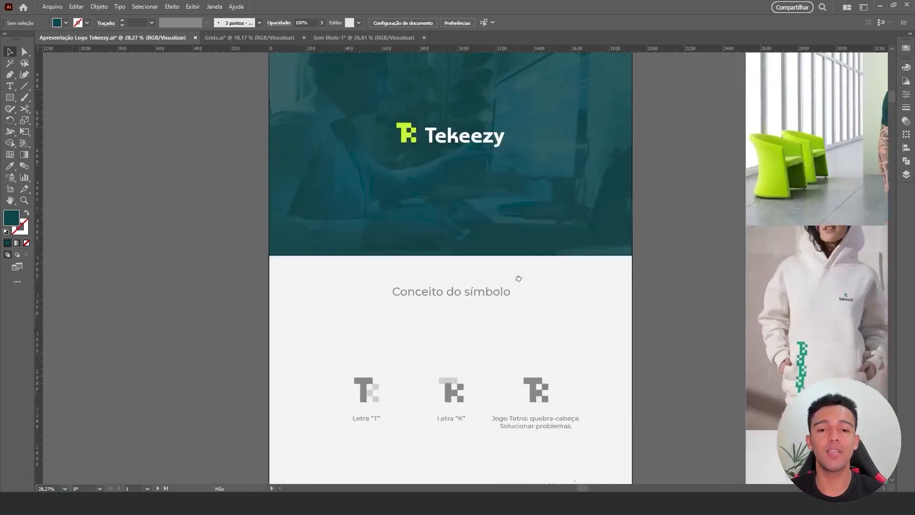
scroll(505, 262, "down", 10)
scroll(515, 194, "down", 5)
scroll(515, 194, "down", 5)
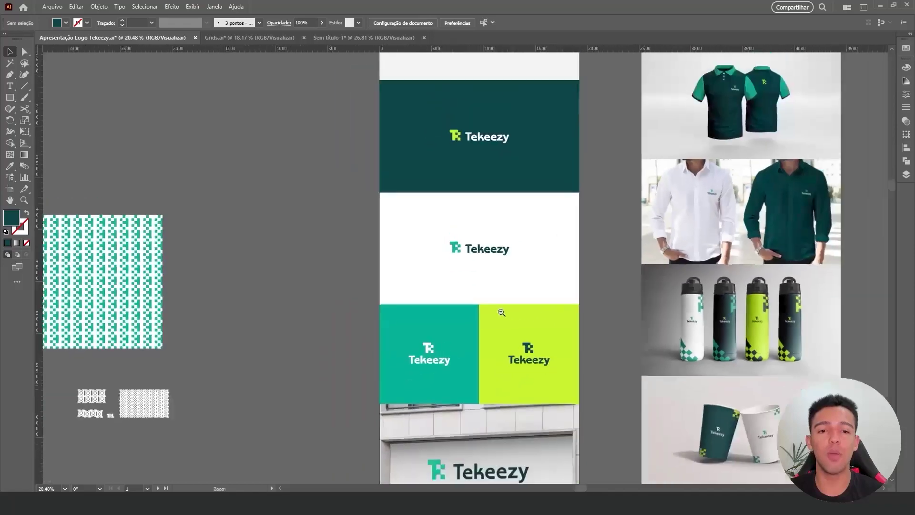
scroll(516, 195, "down", 5)
scroll(517, 198, "down", 5)
scroll(517, 200, "up", 3)
scroll(476, 238, "up", 3)
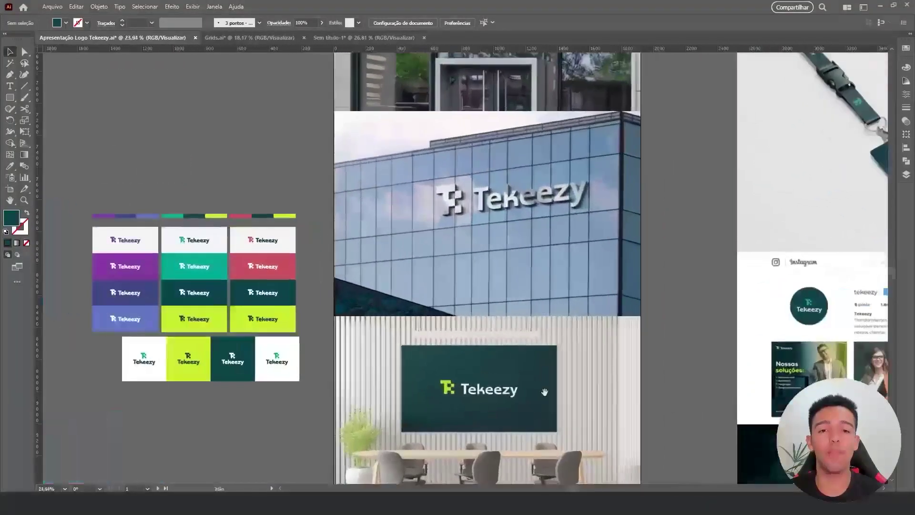
scroll(429, 286, "up", 3)
scroll(402, 328, "down", 1)
scroll(403, 328, "up", 5)
scroll(477, 381, "up", 5)
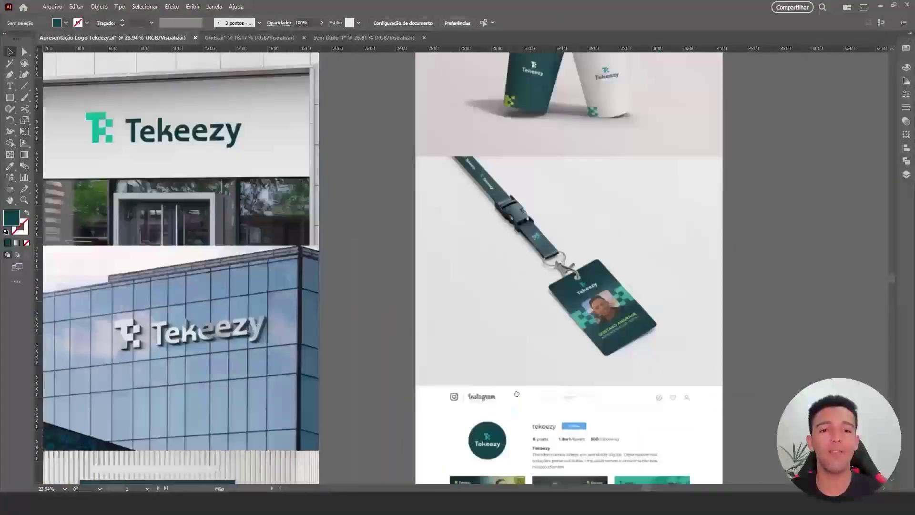
scroll(540, 424, "up", 5)
scroll(539, 422, "up", 3)
scroll(540, 422, "up", 2)
scroll(584, 215, "left", 4)
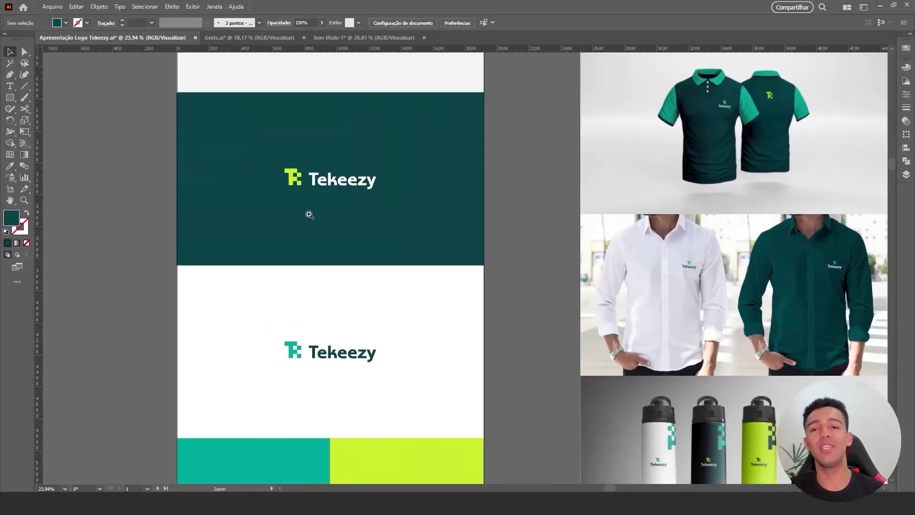
mouse_move(309, 215)
left_mouse_down()
mouse_move(443, 148)
mouse_move(509, 237)
mouse_move(539, 231)
mouse_move(542, 240)
left_mouse_up()
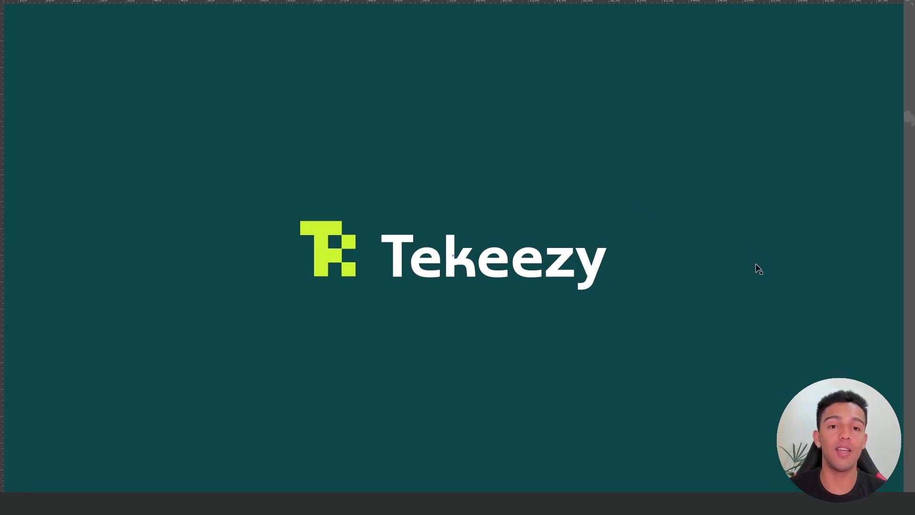
left_click_drag(741, 259, 685, 261)
scroll(620, 271, "down", 5)
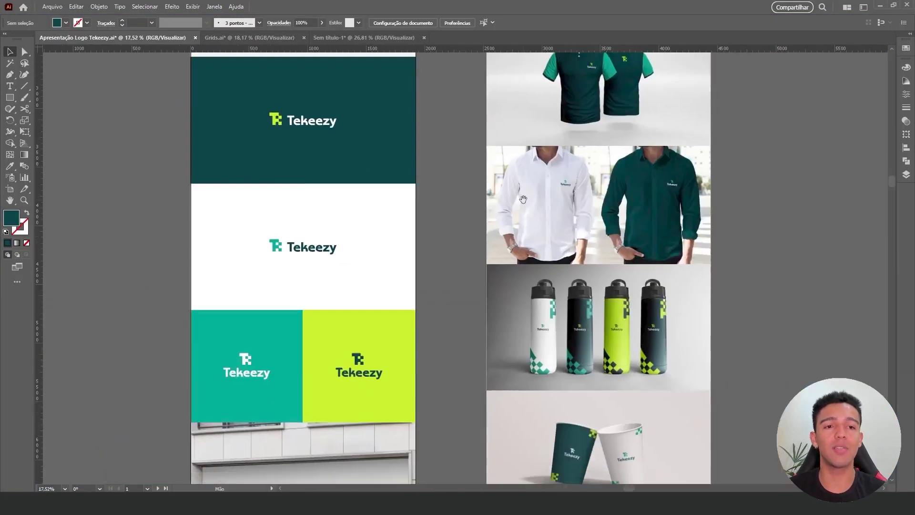
scroll(572, 277, "up", 5)
scroll(548, 281, "down", 5)
scroll(524, 285, "down", 2)
mouse_move(525, 286)
left_mouse_down()
mouse_move(722, 275)
mouse_move(525, 127)
mouse_move(597, 244)
left_mouse_up()
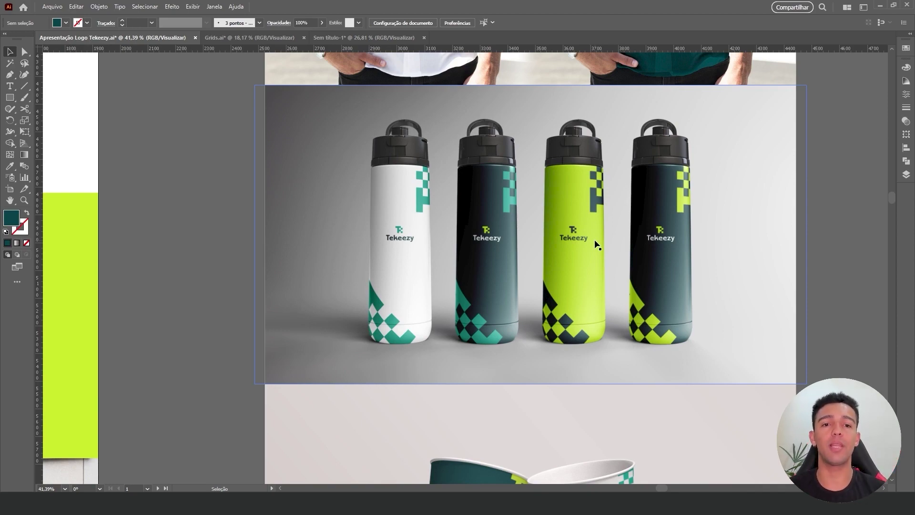
mouse_move(507, 210)
left_mouse_down()
mouse_move(498, 467)
mouse_move(524, 181)
left_mouse_up()
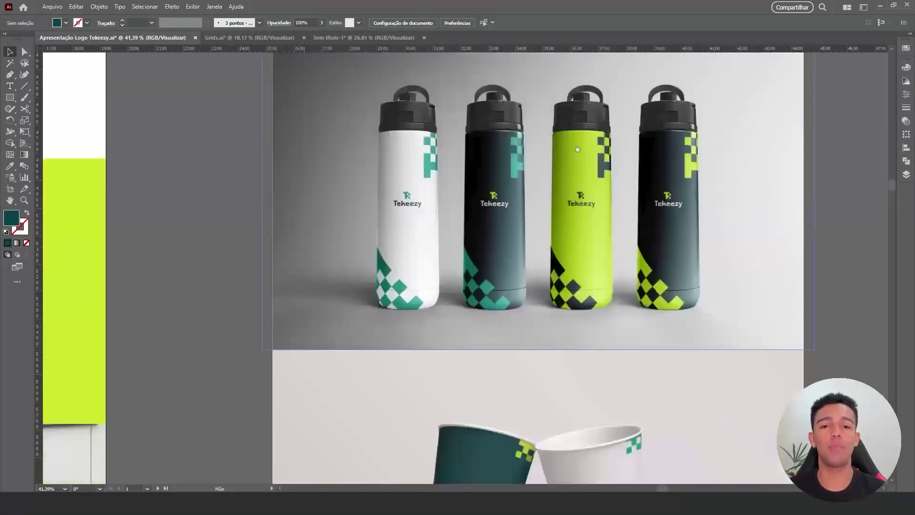
mouse_move(596, 269)
left_mouse_down()
mouse_move(536, 269)
mouse_move(644, 242)
left_mouse_up()
left_click_drag(382, 397, 461, 202)
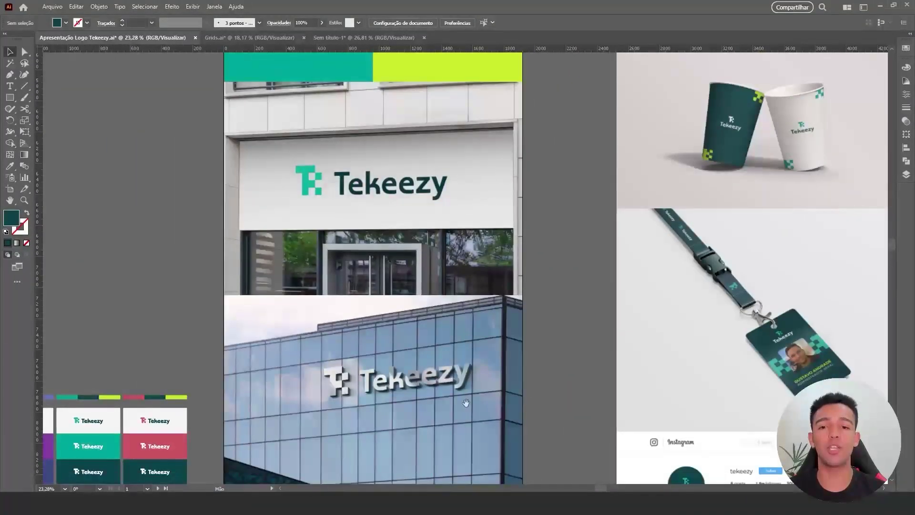
left_click_drag(466, 403, 408, 102)
left_click_drag(374, 410, 380, 258)
mouse_move(399, 458)
left_mouse_down()
mouse_move(359, 261)
mouse_move(403, 31)
left_mouse_up()
left_click_drag(405, 85, 315, 447)
left_click_drag(458, 143, 313, 366)
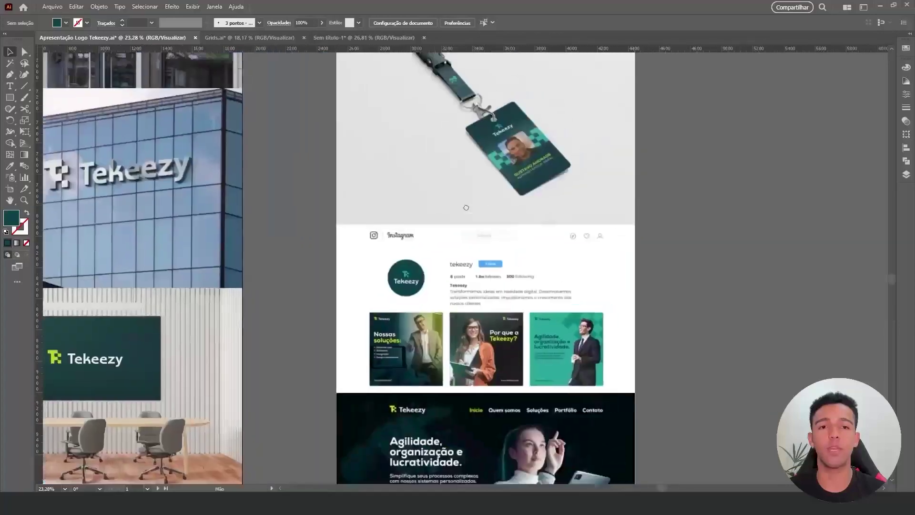
left_click_drag(477, 166, 477, 399)
mouse_move(511, 142)
left_mouse_down()
mouse_move(523, 224)
mouse_move(505, 233)
mouse_move(653, 198)
mouse_move(602, 198)
mouse_move(557, 224)
mouse_move(476, 228)
left_mouse_up()
scroll(476, 228, "up", 5)
scroll(476, 228, "up", 4)
left_click_drag(538, 260, 520, 259)
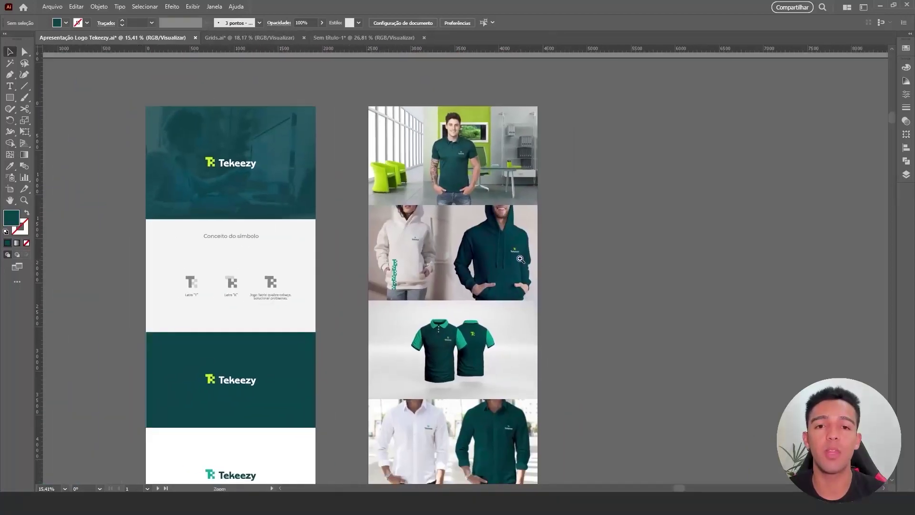
key("v")
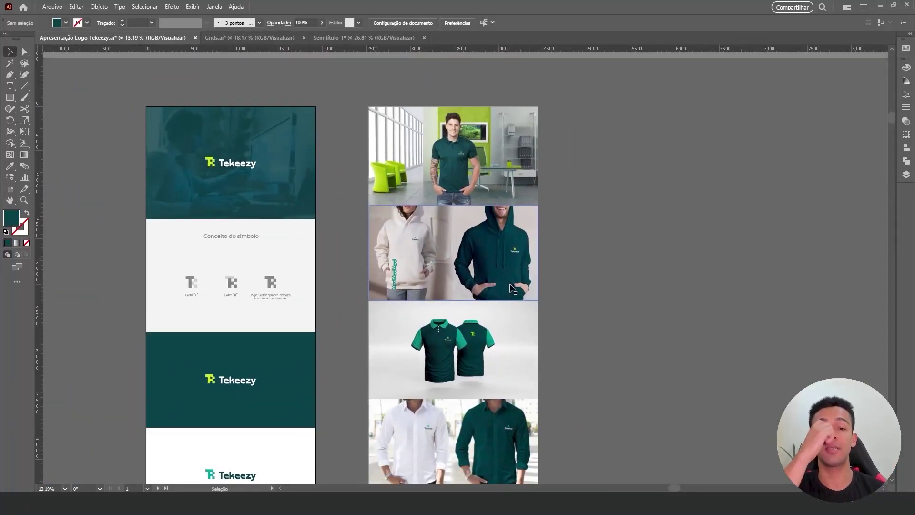
scroll(512, 288, "down", 3)
scroll(512, 287, "left", 2)
scroll(524, 284, "down", 3)
scroll(533, 281, "down", 3)
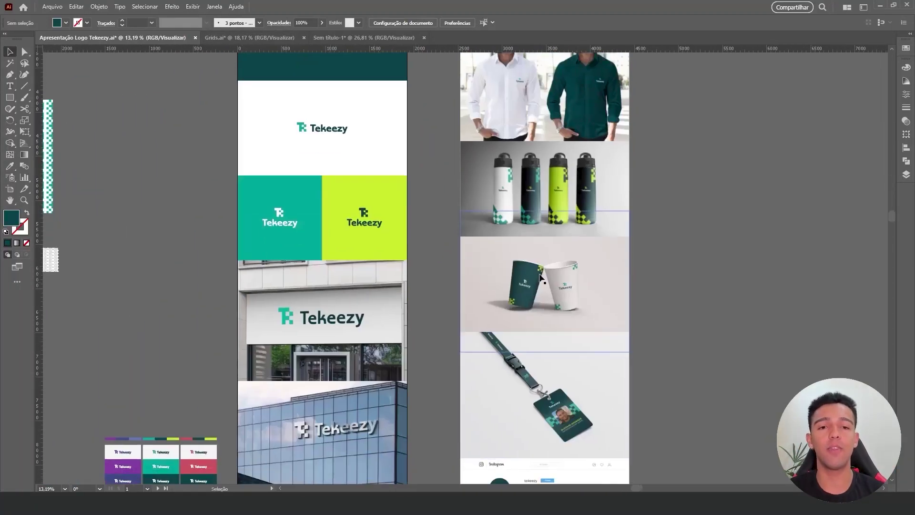
scroll(541, 278, "down", 5)
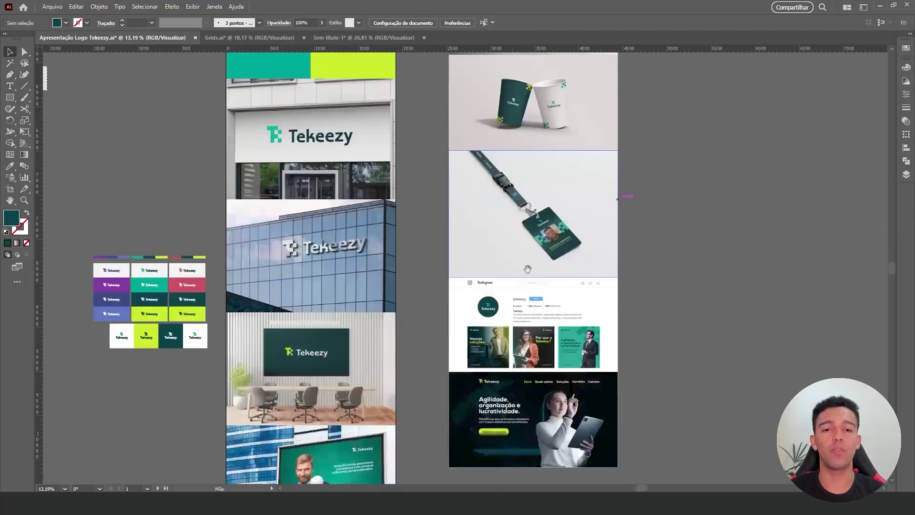
scroll(500, 334, "up", 3)
scroll(475, 380, "up", 2)
scroll(514, 281, "up", 1)
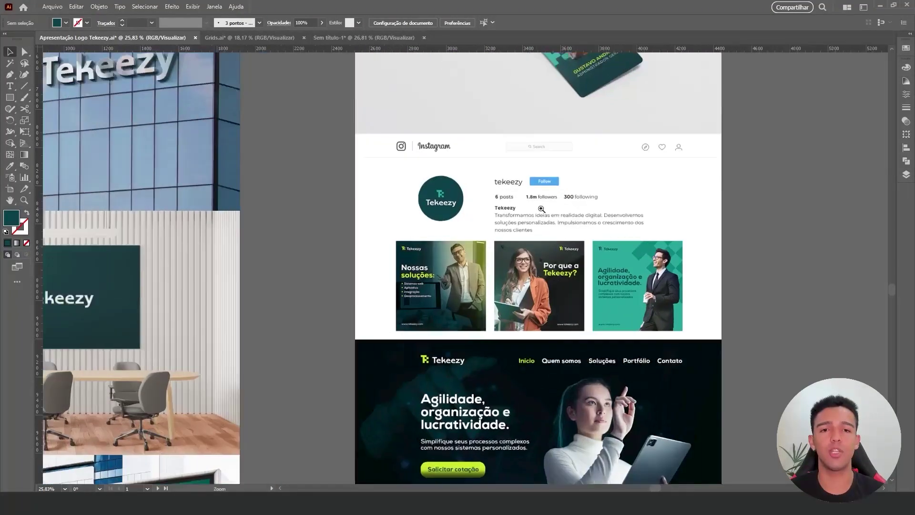
scroll(514, 281, "up", 3)
scroll(520, 324, "down", 3)
scroll(524, 371, "down", 3)
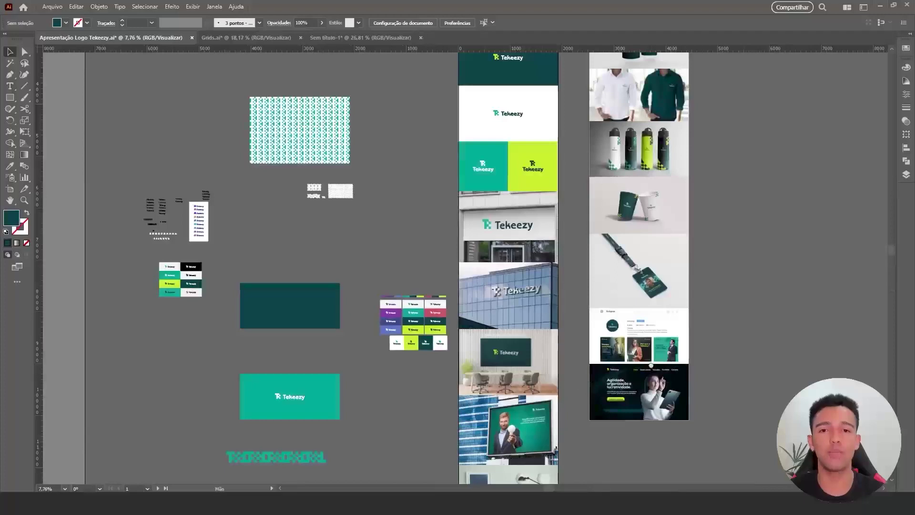
Zoom out to the whole Tekeezy presentation artboard and bring up the Arquivo export options.
scroll(654, 357, "down", 1)
scroll(650, 296, "up", 3)
scroll(624, 257, "down", 1)
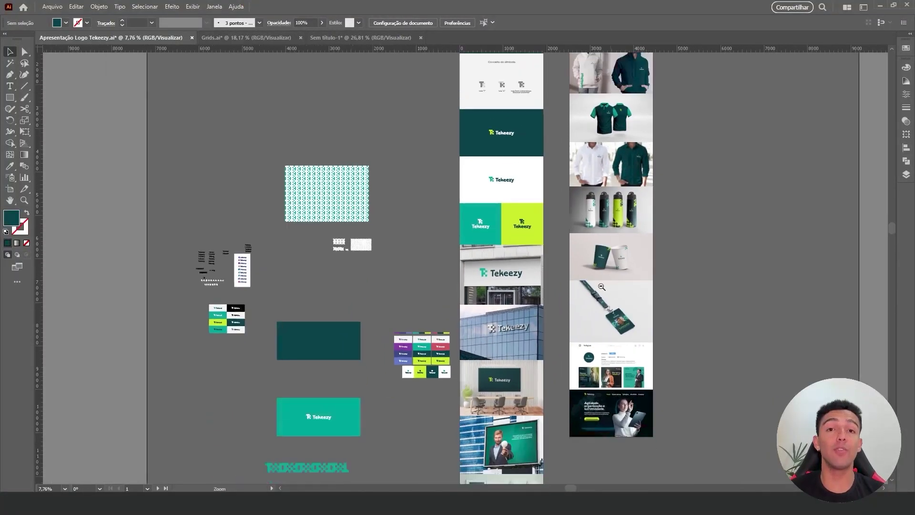
scroll(618, 242, "down", 1)
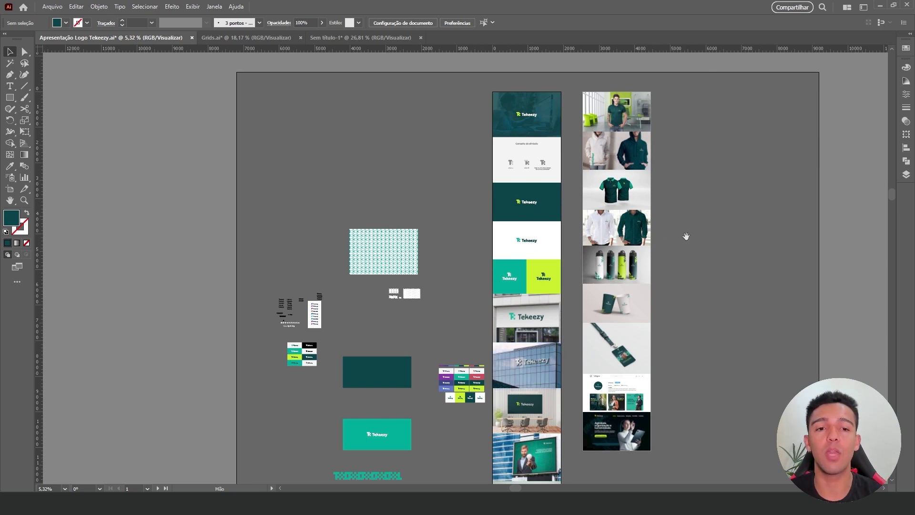
left_click(686, 266, "ctrl+alt")
scroll(682, 305, "down", 1)
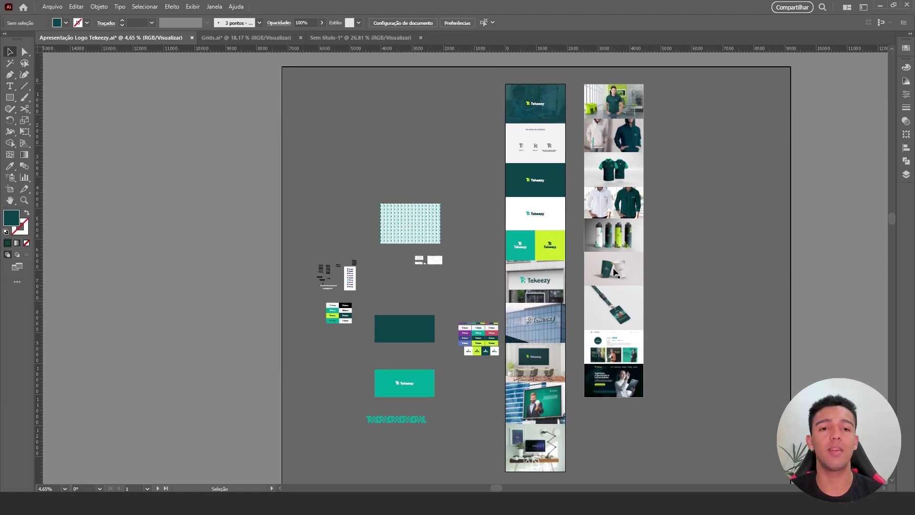
left_click(53, 8)
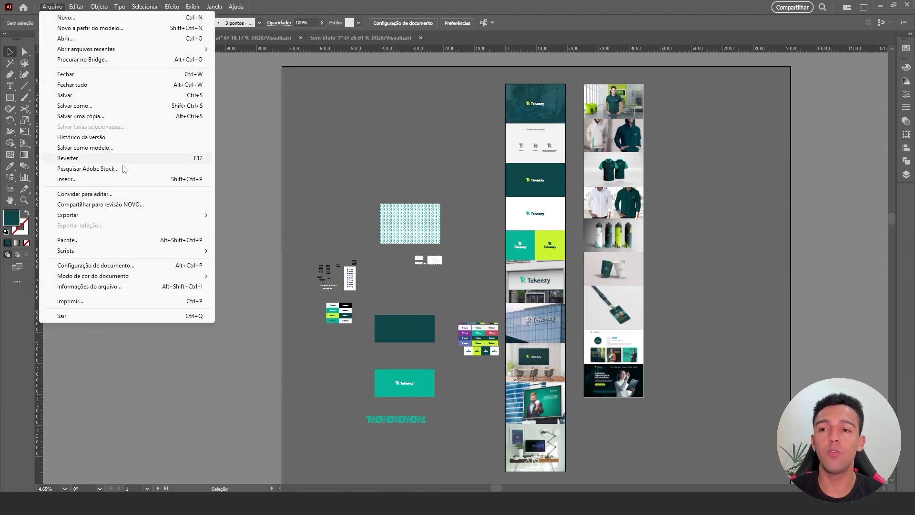
mouse_move(108, 350)
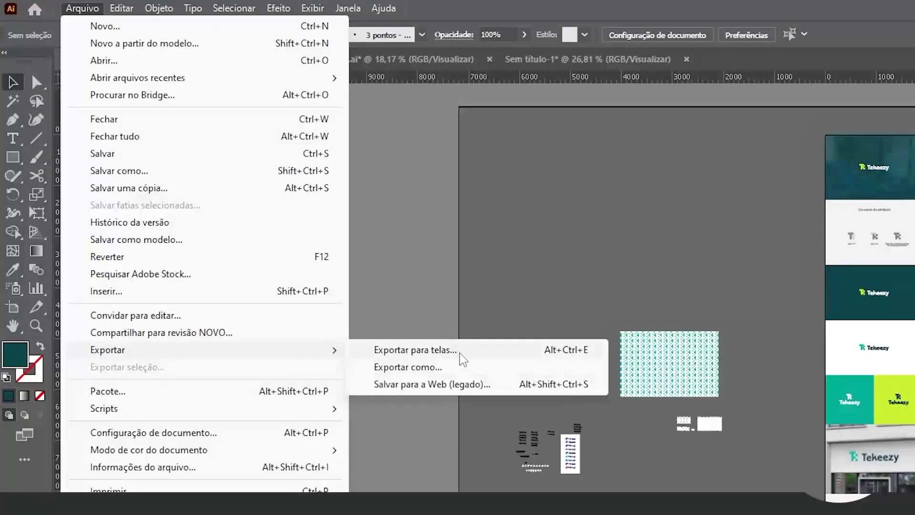
left_click(468, 352)
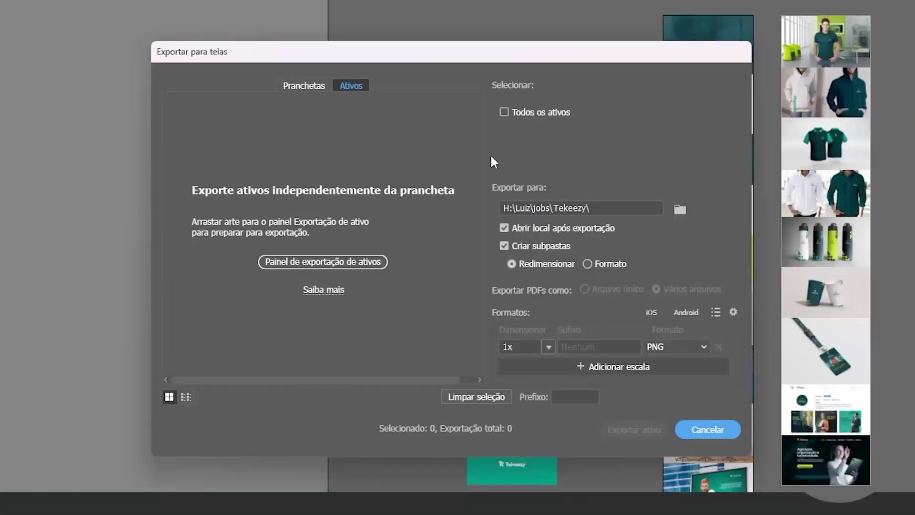
left_click(302, 87)
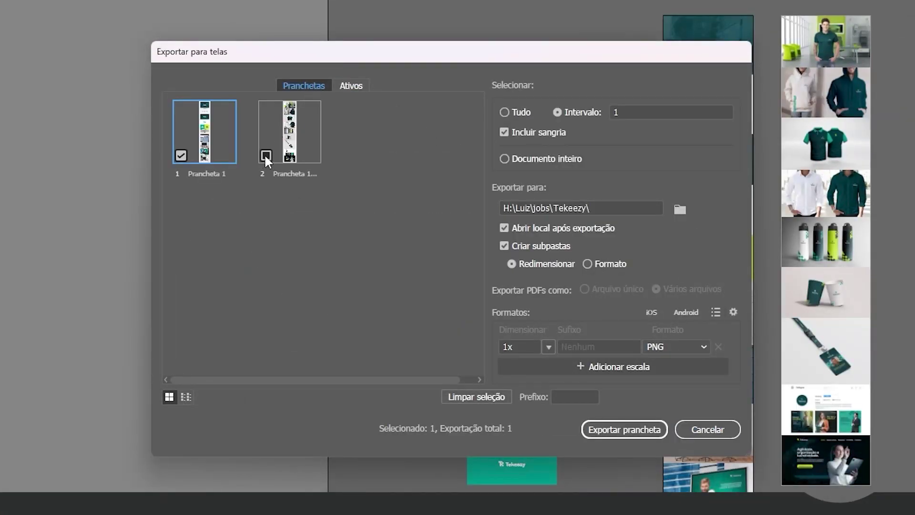
left_click(266, 155)
left_click(724, 429)
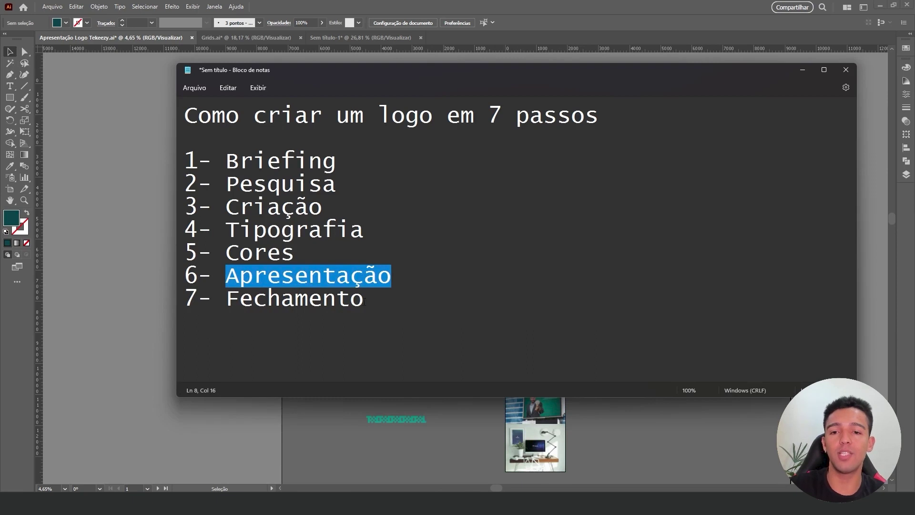
left_click_drag(363, 299, 232, 305)
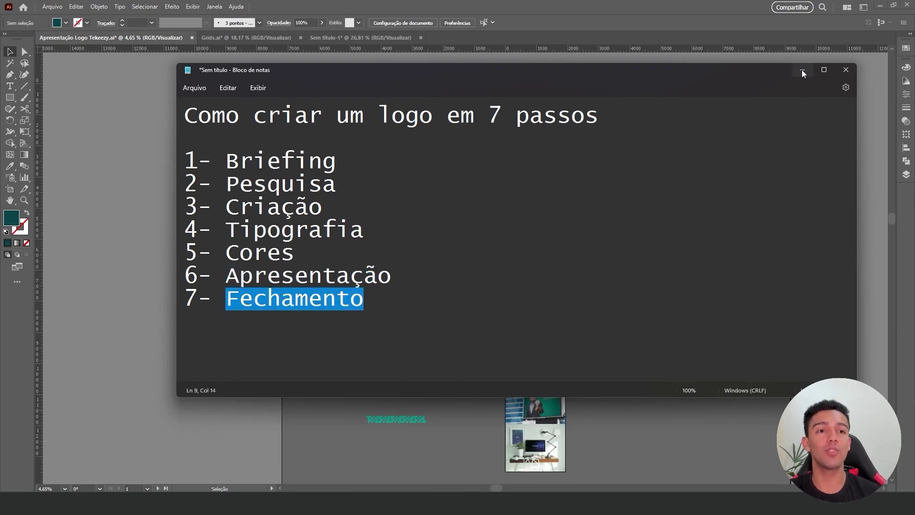
mouse_move(376, 500)
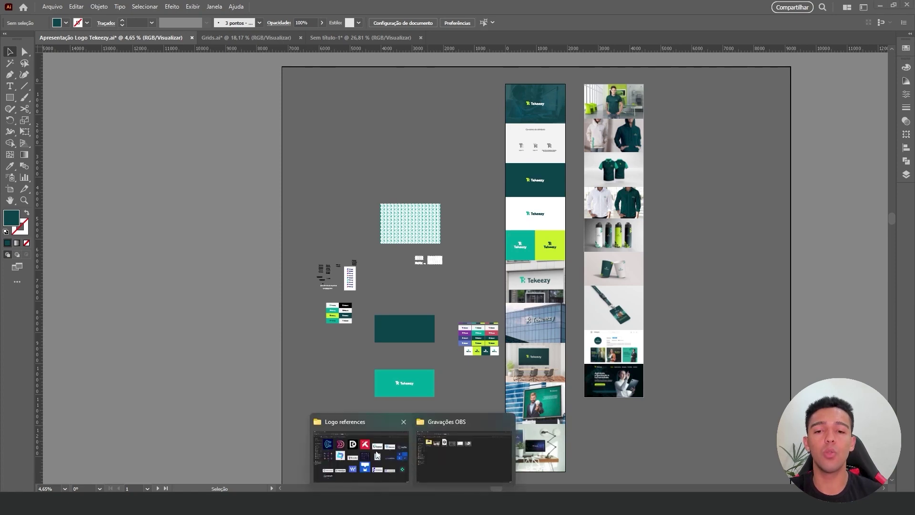
Open versoes-logo-tekeezy.ai from Tekeezy > ID Visual TEKEEZY > Arquivo aberto.
left_click(377, 453)
left_click(244, 55)
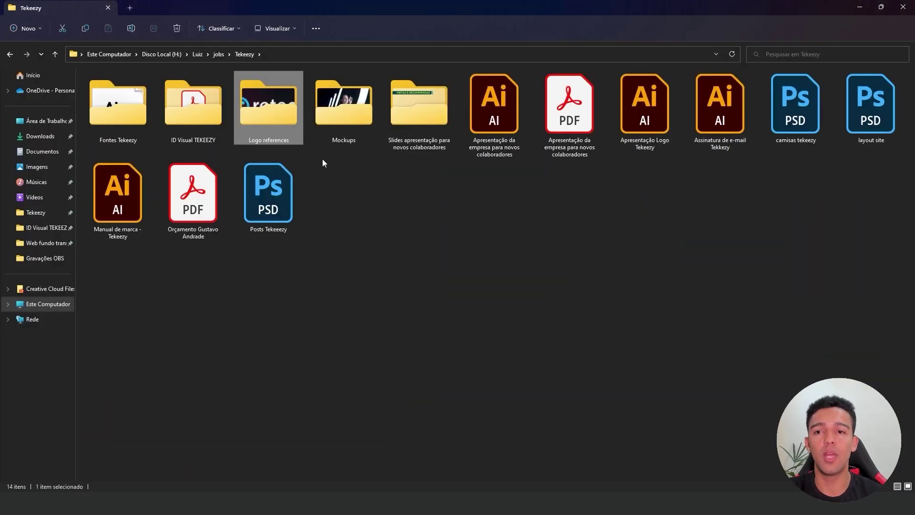
double_click(191, 113)
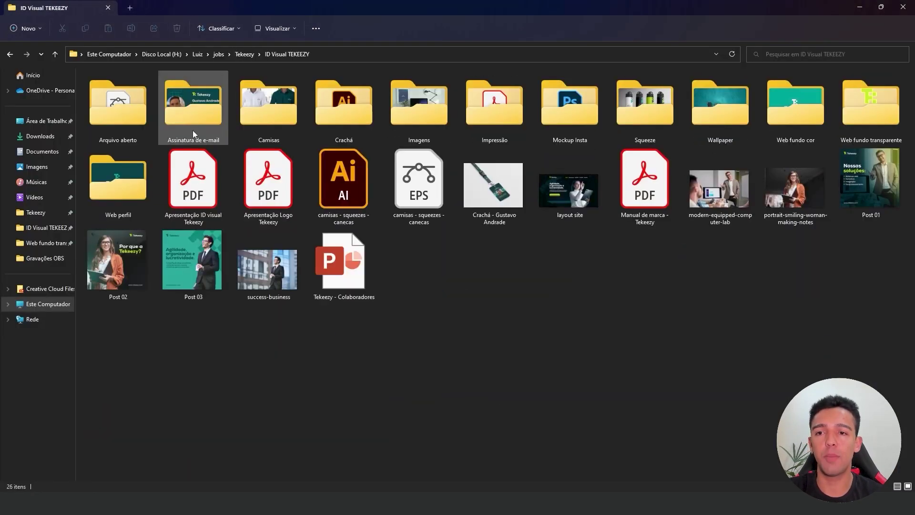
double_click(112, 107)
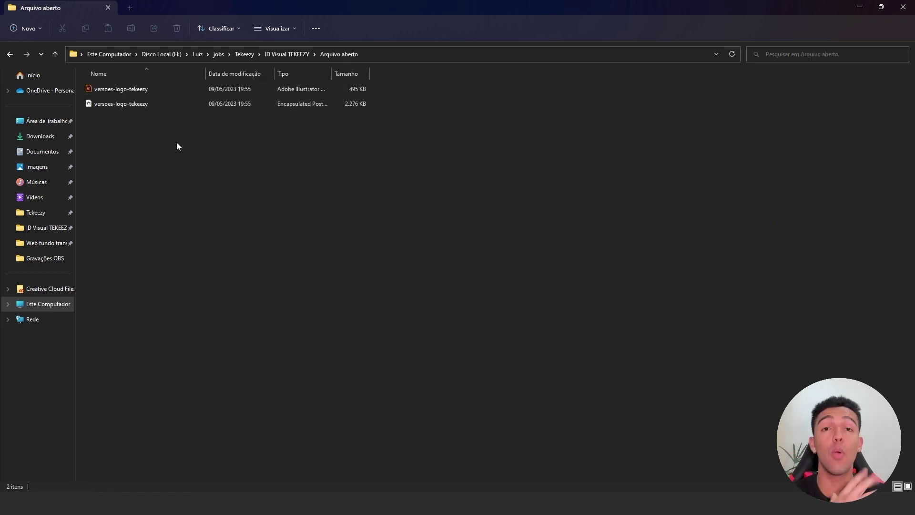
double_click(142, 89)
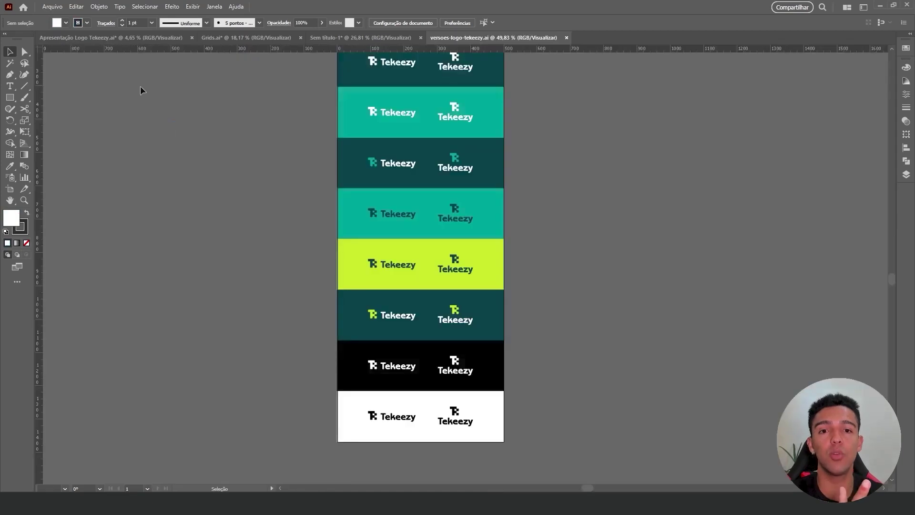
left_click_drag(526, 176, 557, 229)
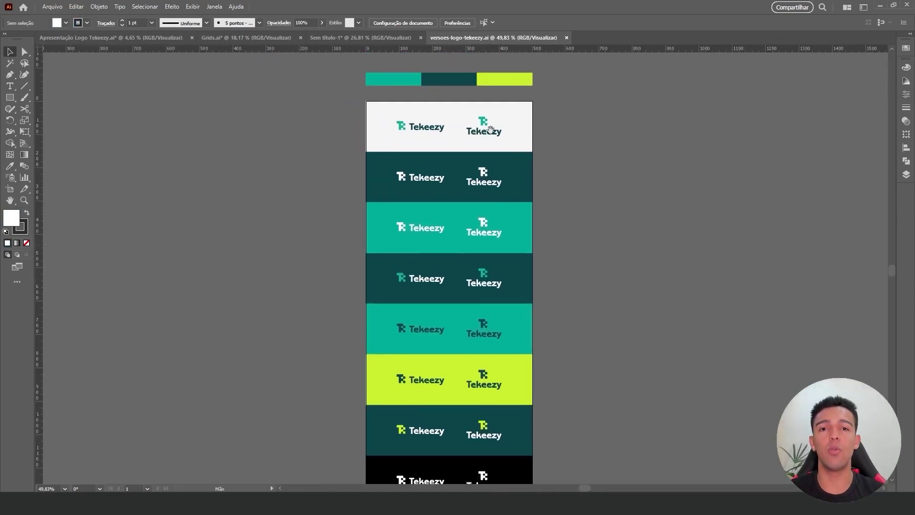
left_click(10, 189)
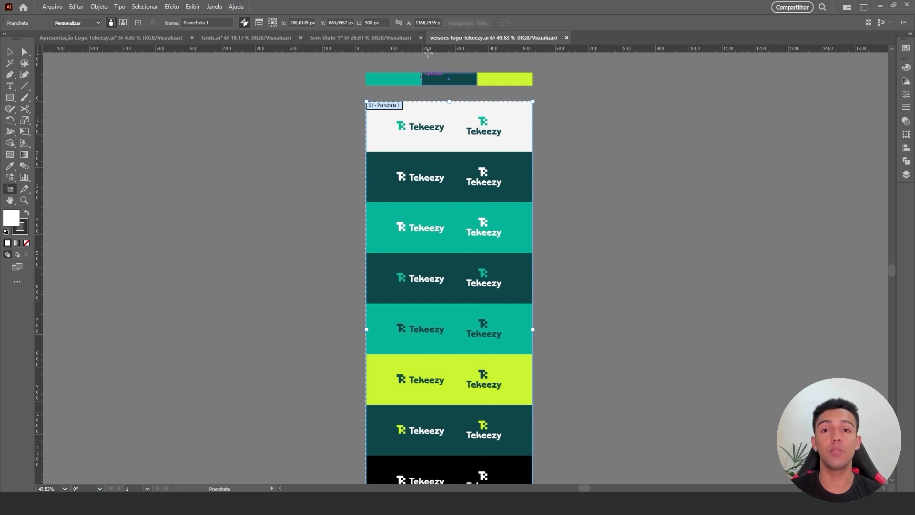
left_click(386, 23)
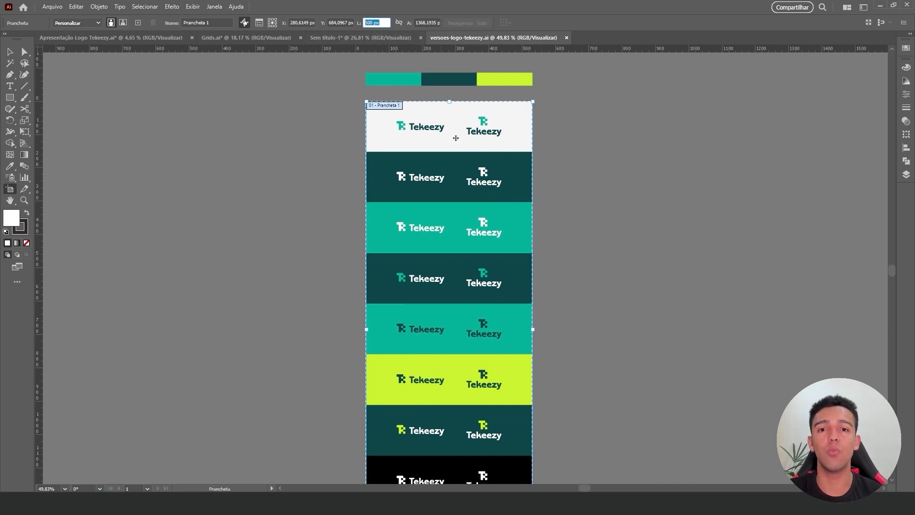
key("space")
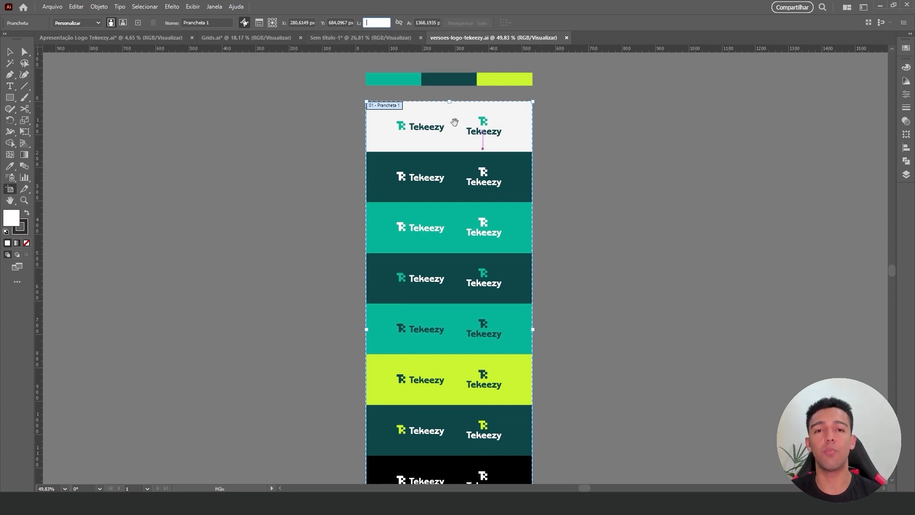
left_click_drag(455, 122, 452, 73)
left_click(11, 51)
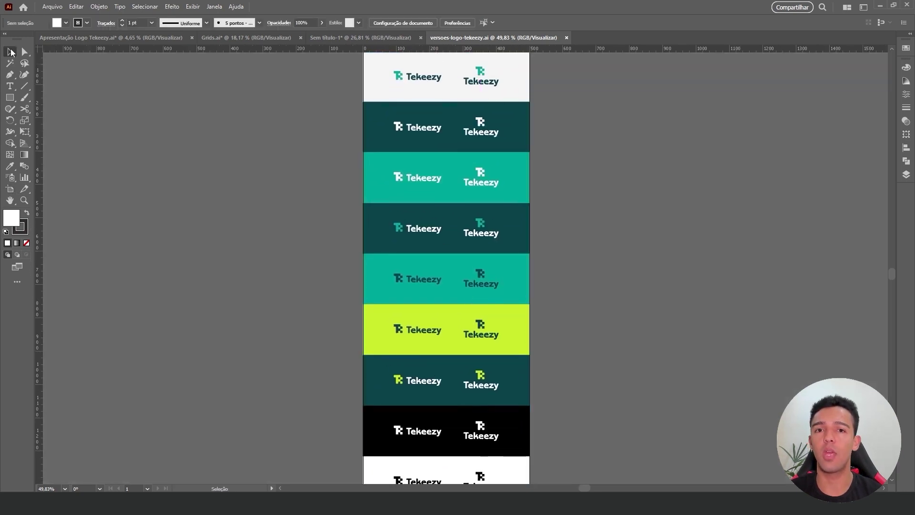
mouse_move(576, 132)
left_mouse_down()
mouse_move(580, 171)
mouse_move(458, 170)
left_mouse_up()
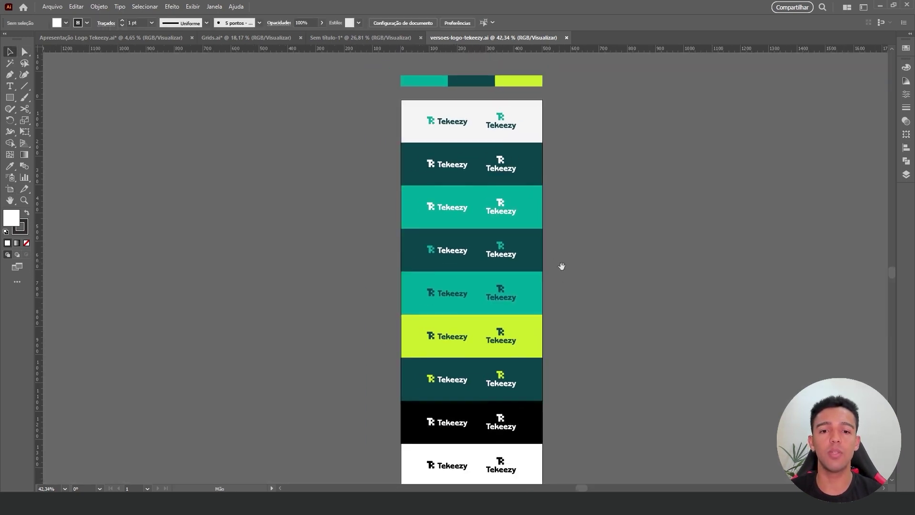
left_click_drag(562, 266, 567, 215)
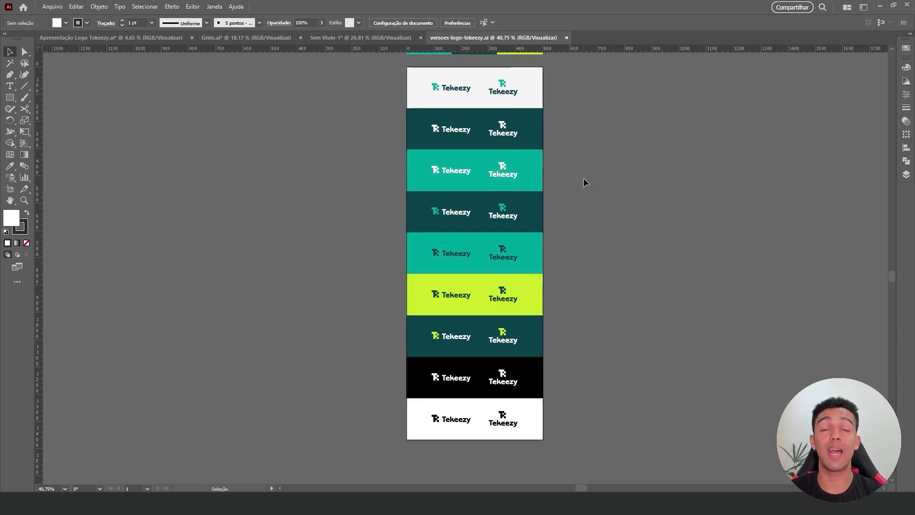
Close the logo versions file and return to the ID Visual TEKEEZY folder.
left_click(566, 37)
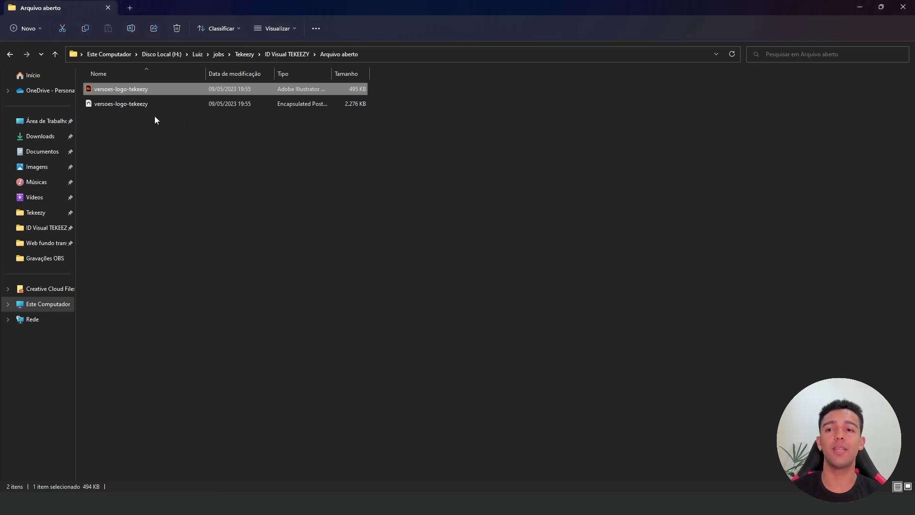
left_click(141, 103)
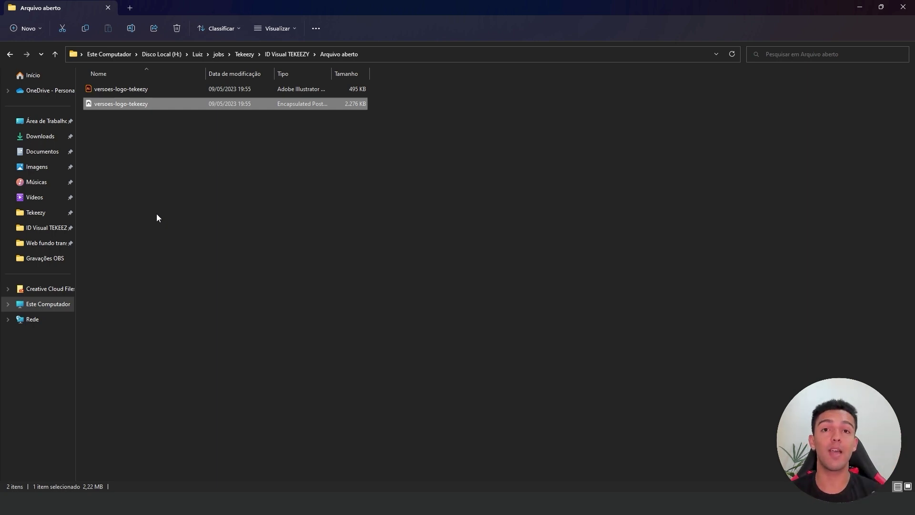
left_click(9, 55)
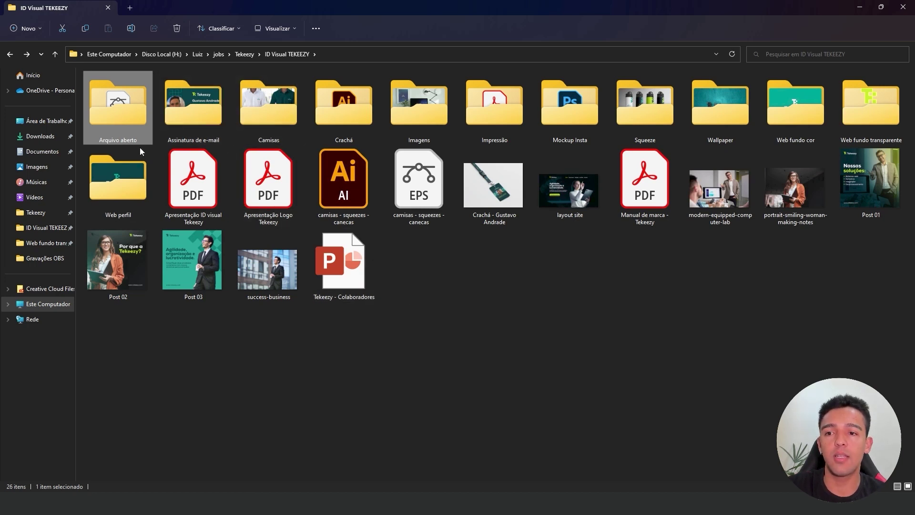
Browse the eight Web perfil profile images, selecting web-perfil-01, then go back.
double_click(123, 182)
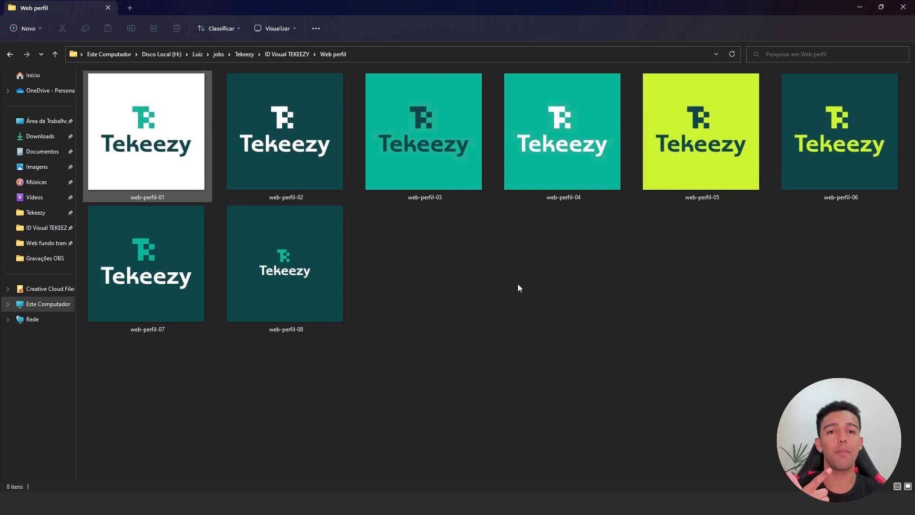
left_click_drag(134, 409, 905, 72)
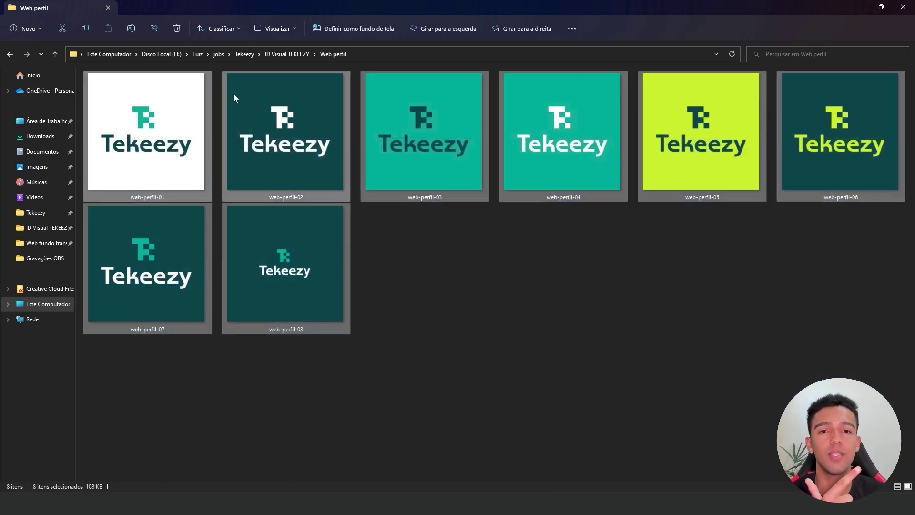
left_click(10, 54)
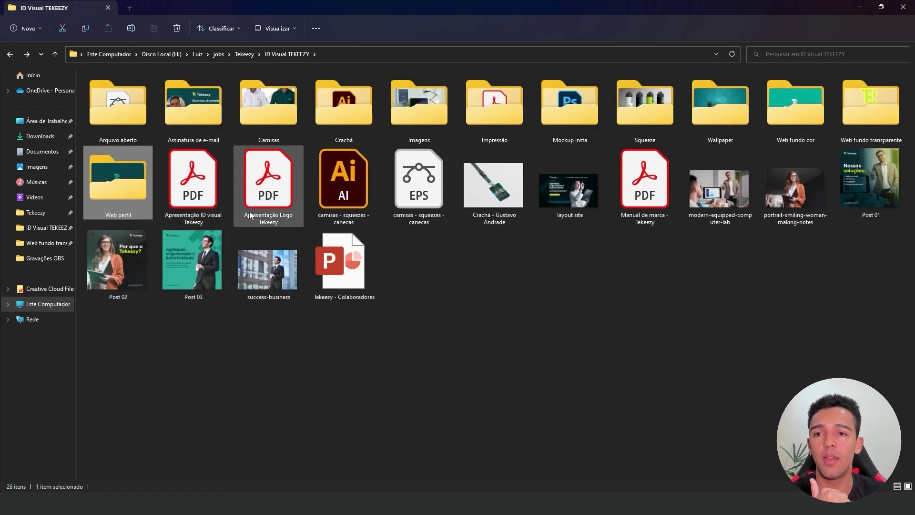
double_click(136, 178)
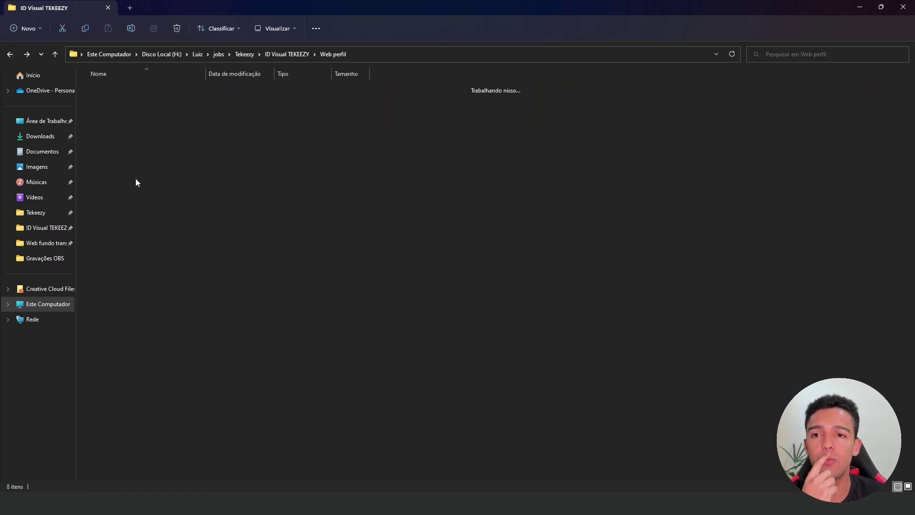
left_click(181, 127)
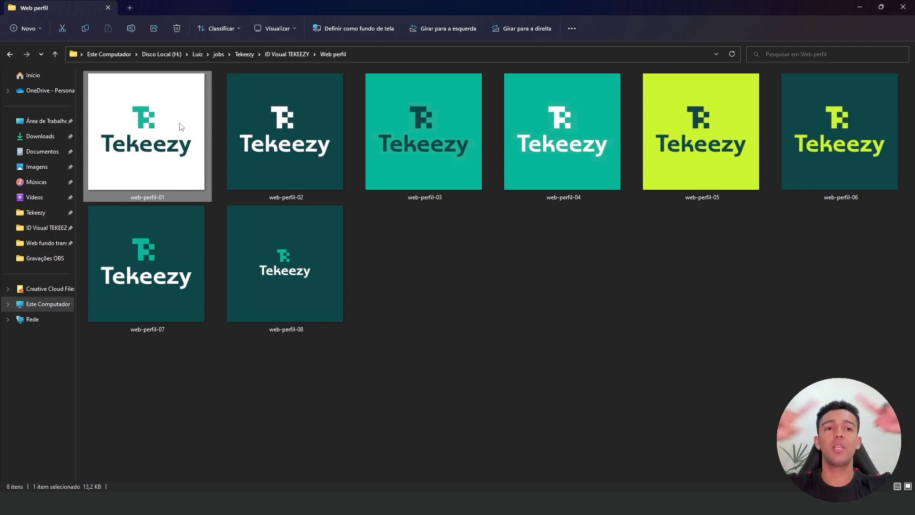
left_click(9, 54)
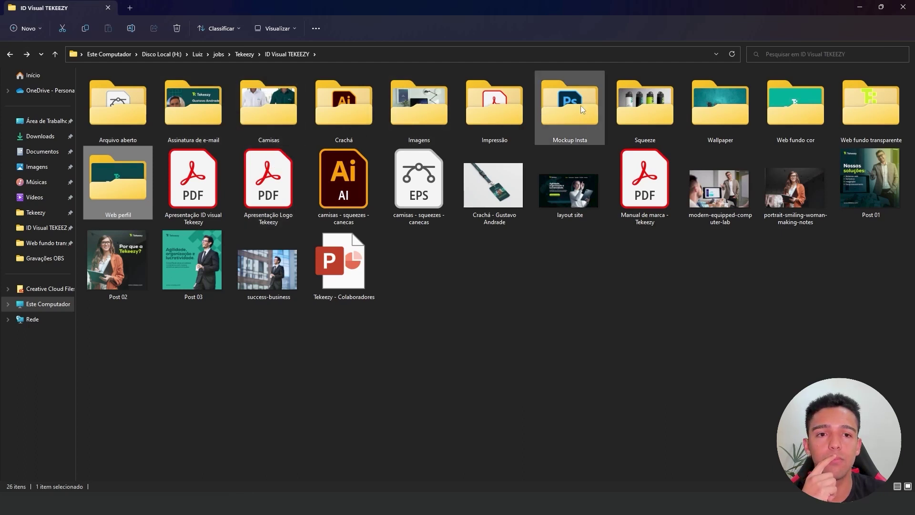
Open Web fundo transparente and enlarge the icons to preview its twelve logos.
double_click(861, 107)
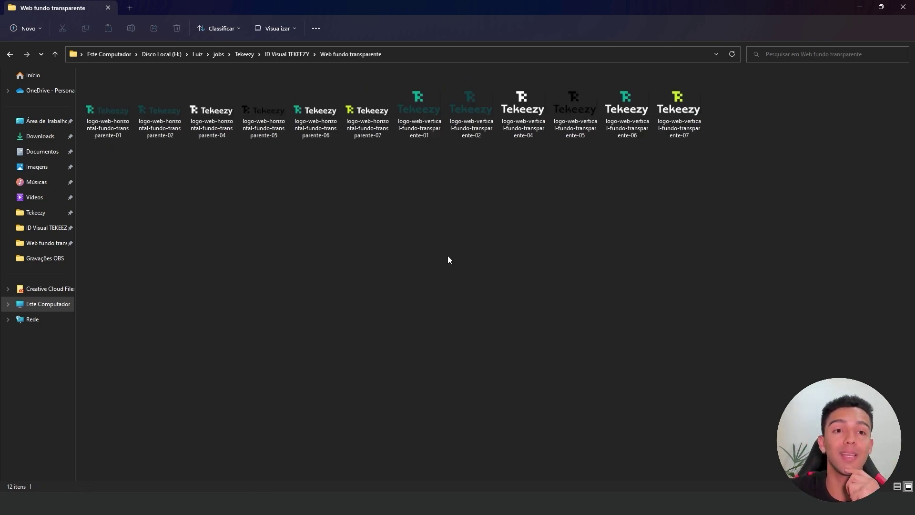
scroll(459, 253, "up", 3, "ctrl")
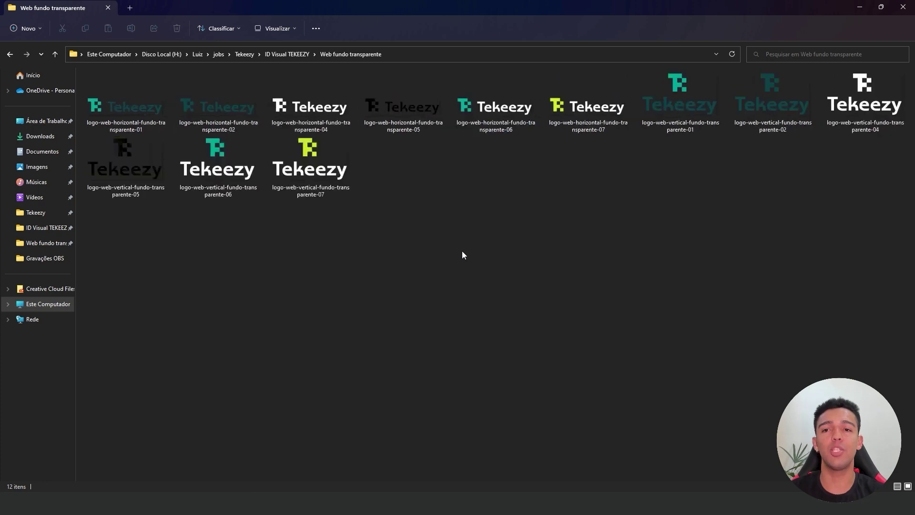
scroll(462, 251, "up", 1, "ctrl")
scroll(438, 243, "up", 1, "ctrl")
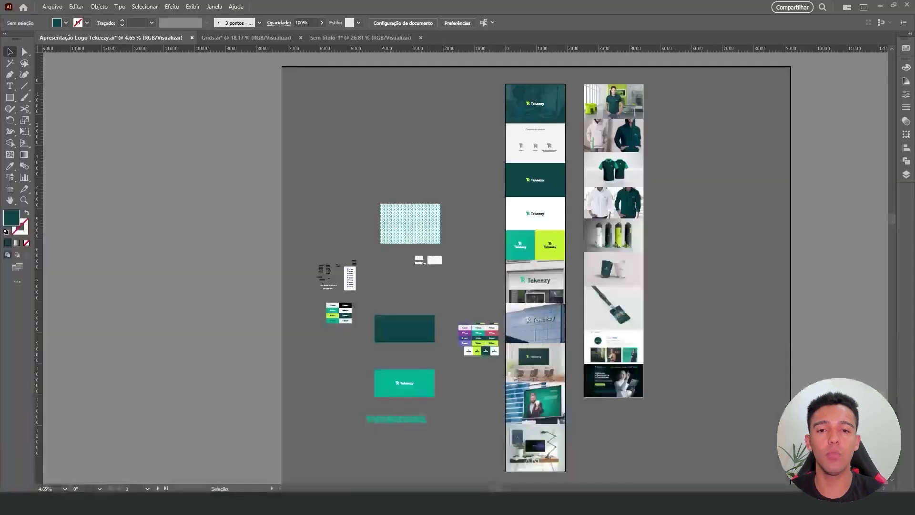
Create a new 1080 × 1080 px document.
left_click(52, 7)
left_click(80, 17)
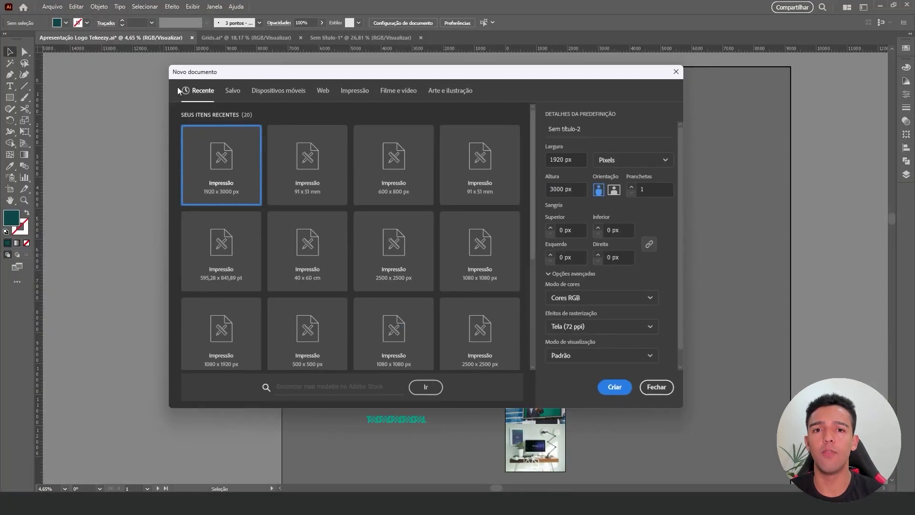
left_click(581, 161)
type("1")
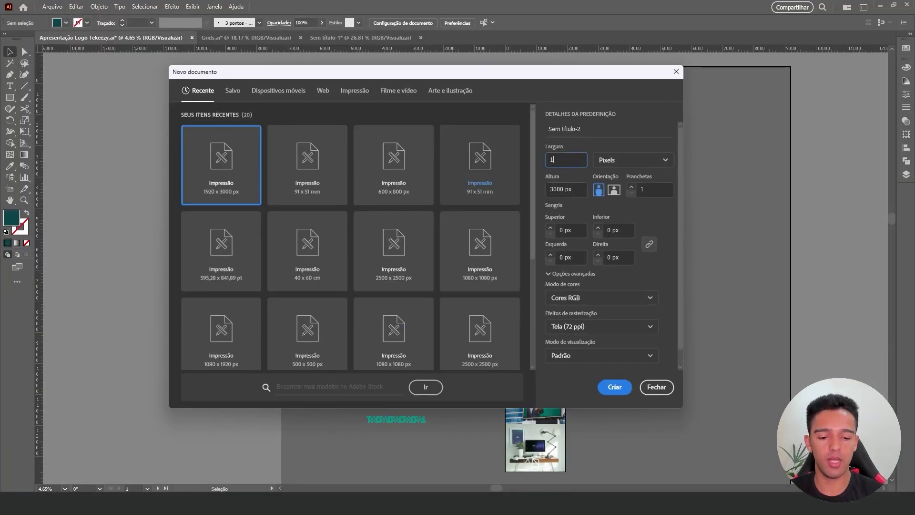
type("080")
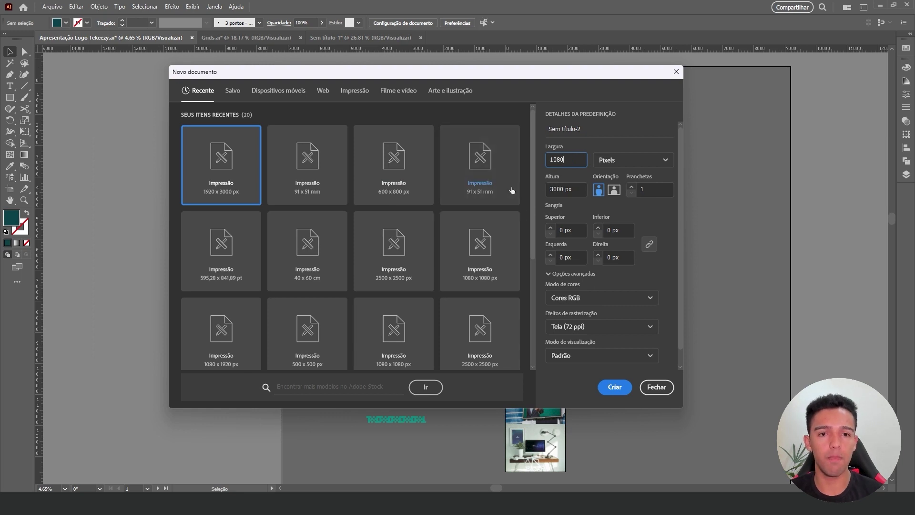
left_click(577, 184)
type("1080")
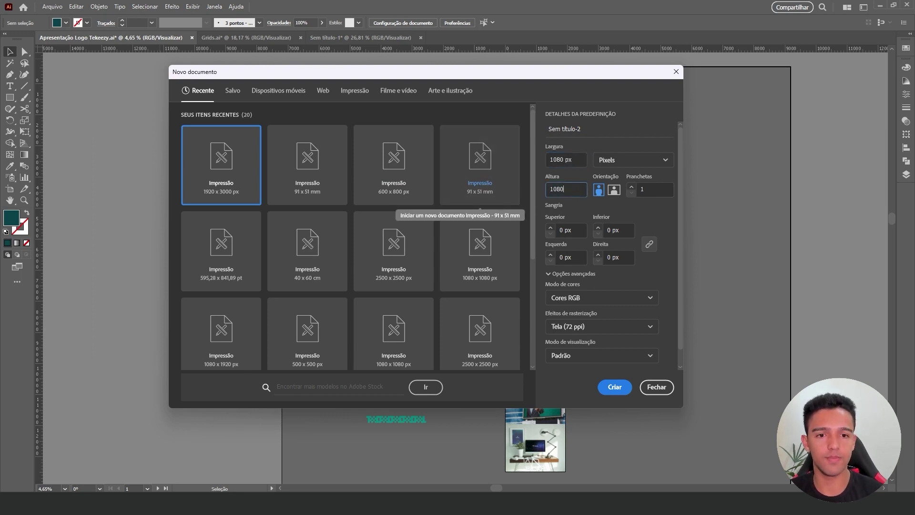
left_click(624, 390)
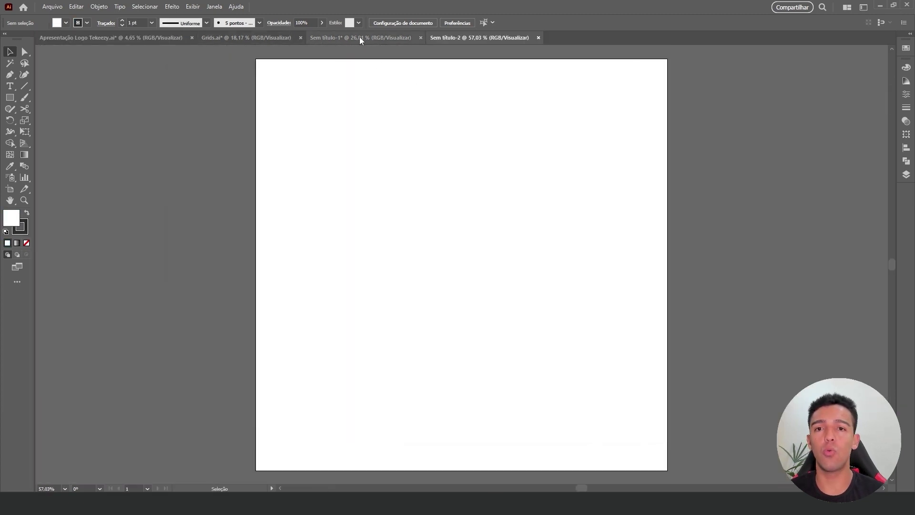
Copy the teal Tekeezy logo from Apresentação Logo Tekeezy and paste it into Sem título-2.
left_click(361, 40)
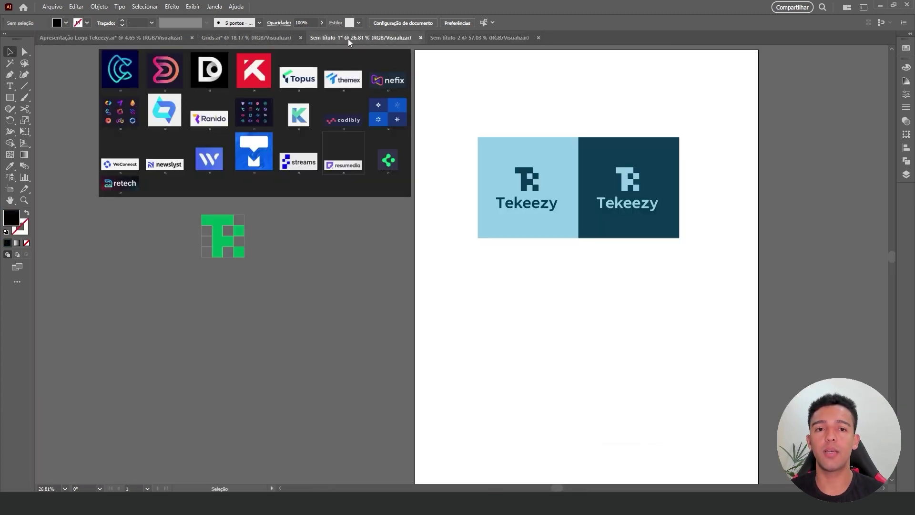
left_click(528, 185)
left_click(241, 38)
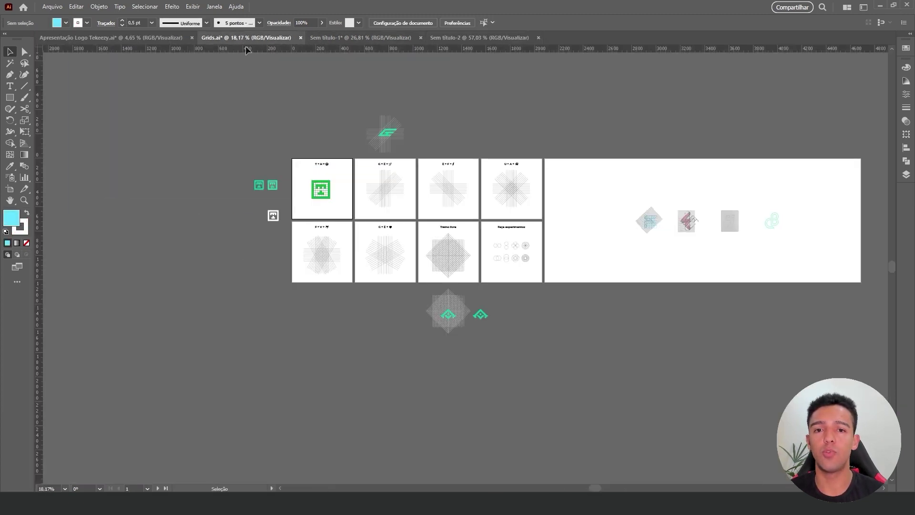
left_click(109, 38)
scroll(221, 155, "up", 5)
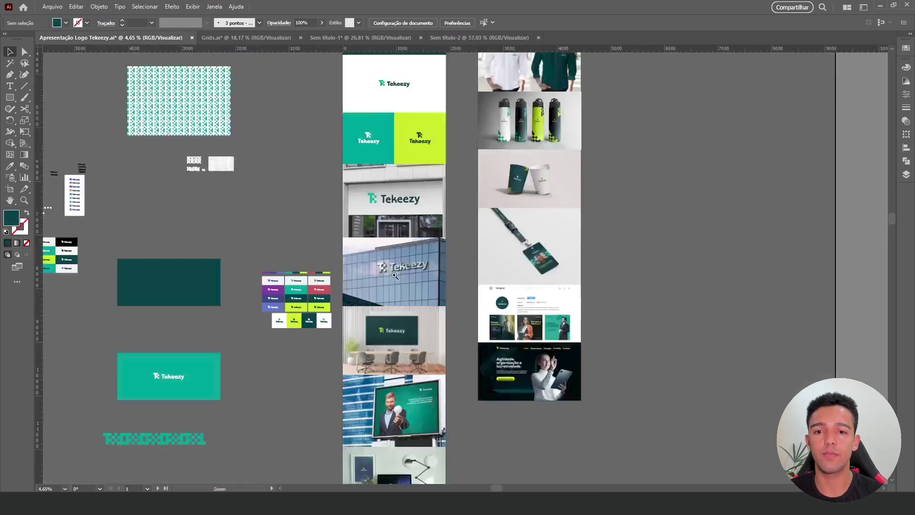
scroll(521, 345, "up", 3)
left_click_drag(328, 202, 267, 215)
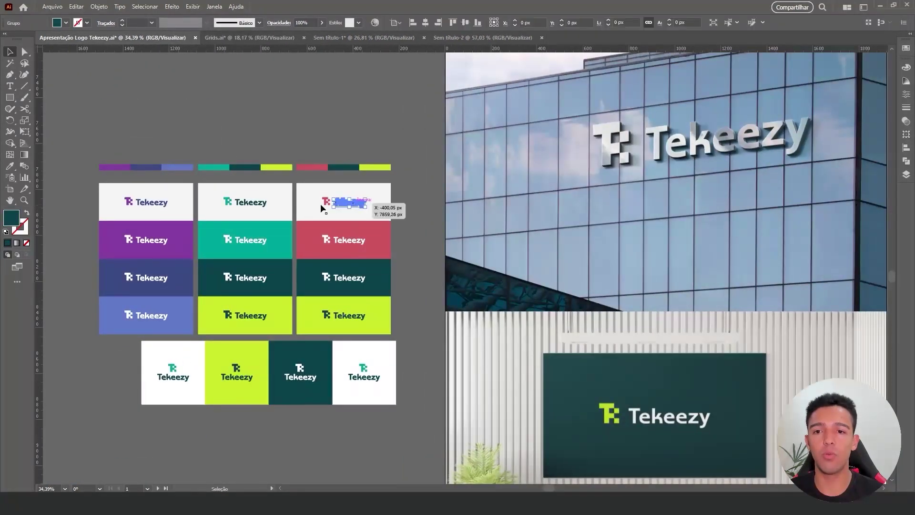
key("ctrl+c")
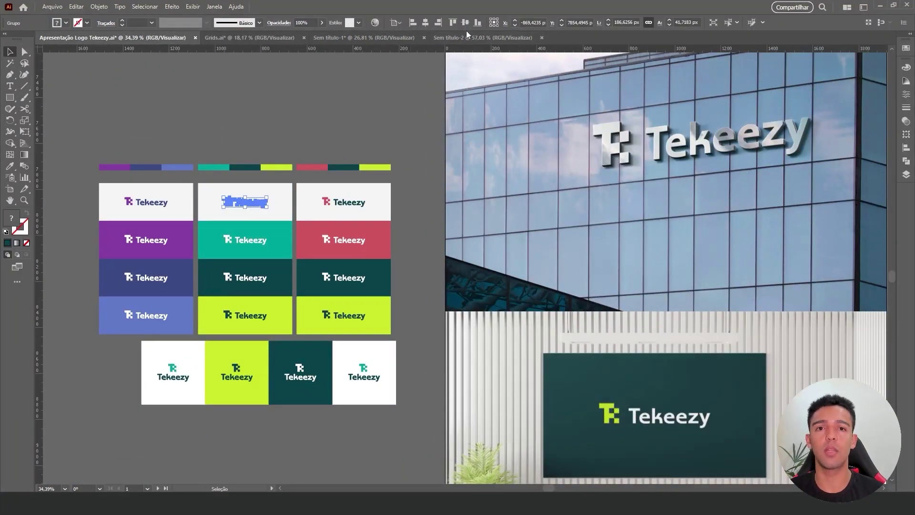
left_click(481, 38)
key("ctrl+v")
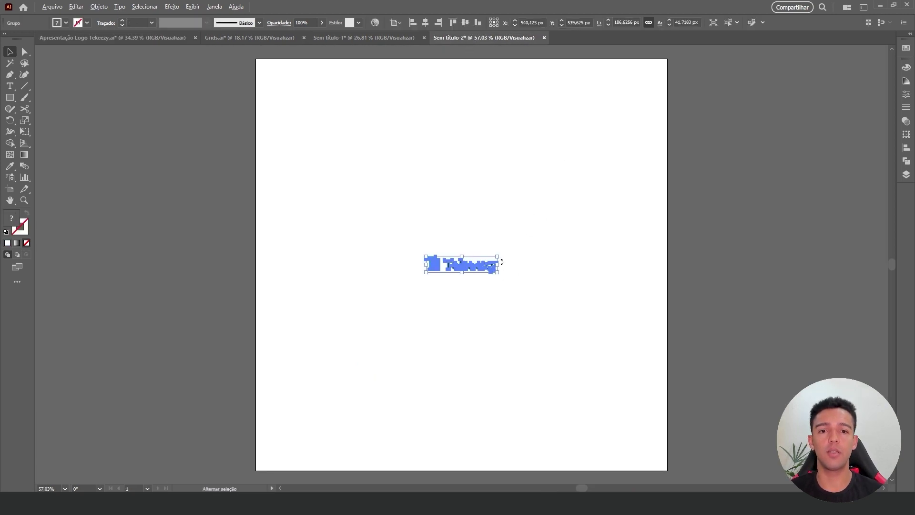
Scale the logo across the page and trim the artboard to 1080 × 252.5 px around it.
left_click_drag(501, 262, 664, 140)
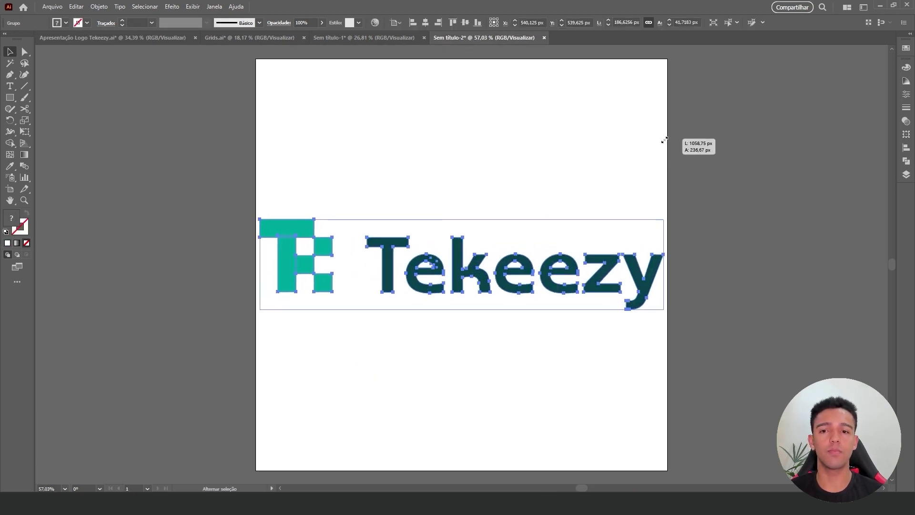
mouse_move(664, 139)
left_mouse_down()
mouse_move(643, 147)
mouse_move(663, 155)
left_mouse_up()
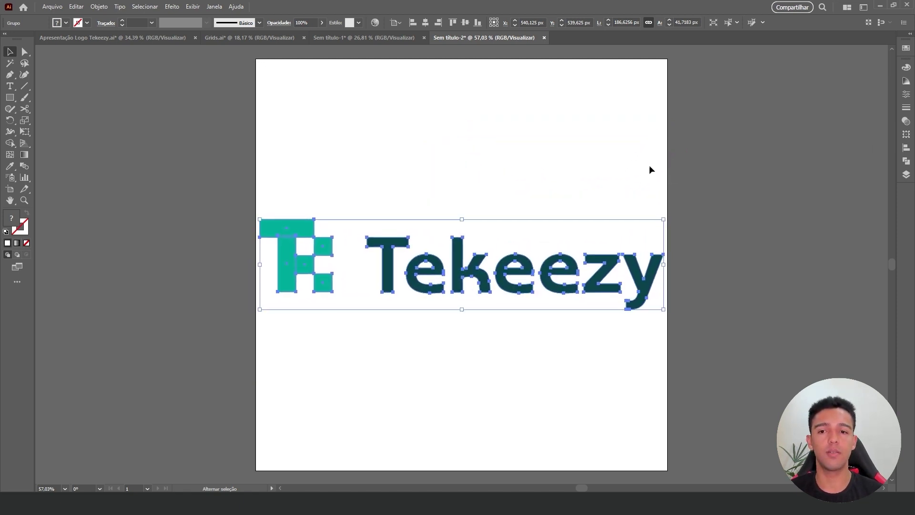
left_click(10, 190)
left_click_drag(461, 59, 472, 219)
left_click_drag(447, 326, 452, 246)
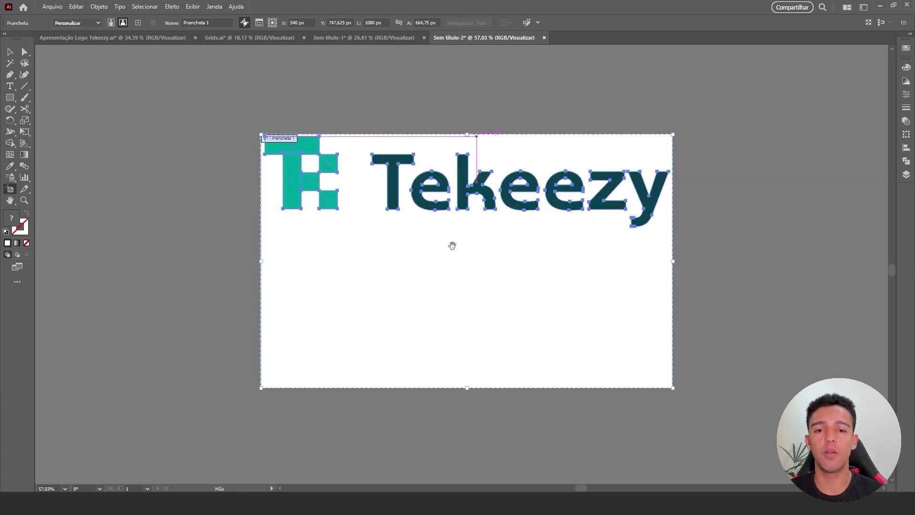
left_click_drag(468, 390, 470, 231)
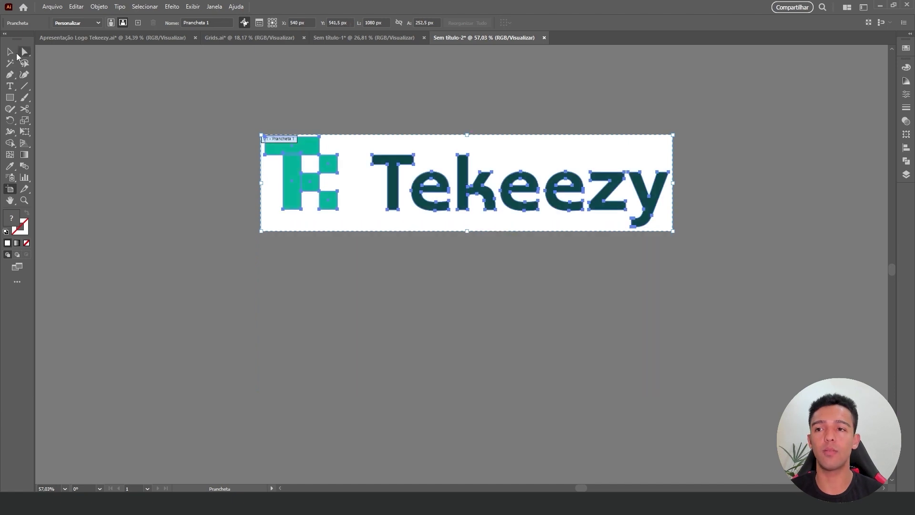
left_click(10, 51)
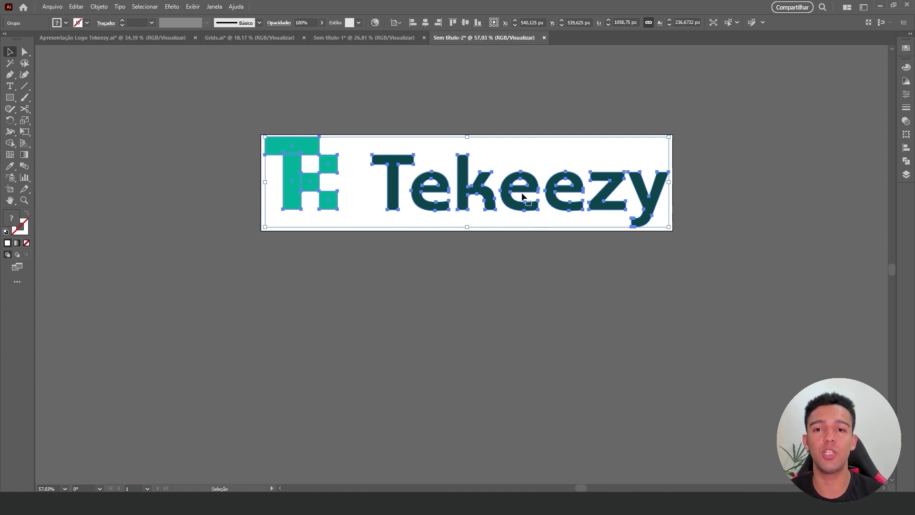
left_click(56, 8)
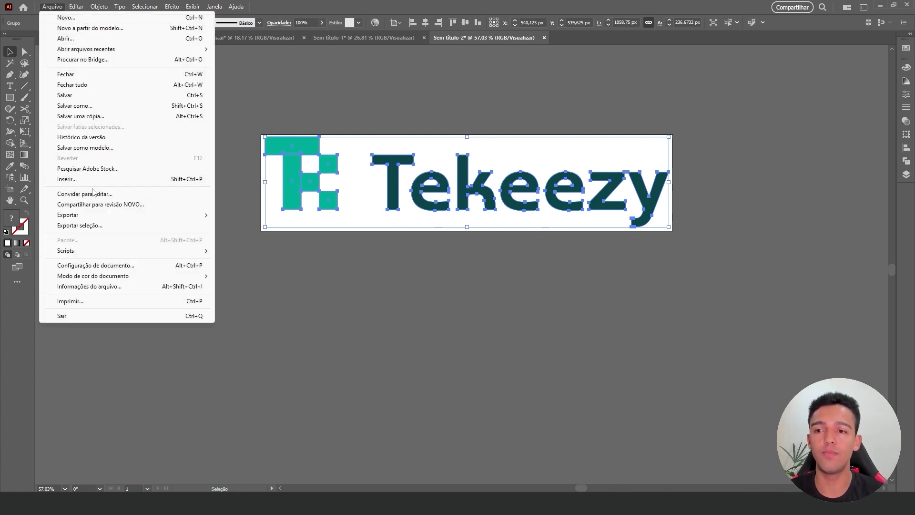
mouse_move(68, 214)
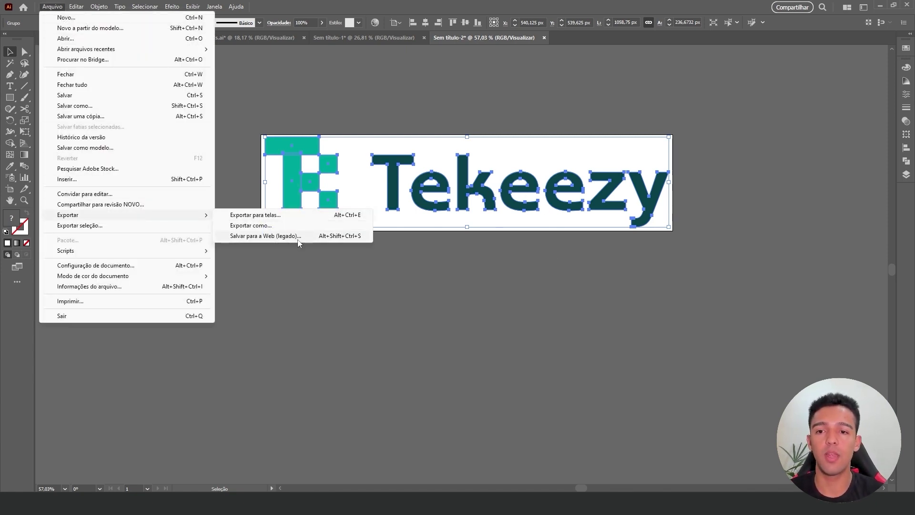
Preview the logo in Save for Web with background transparency toggled off and on.
left_click(299, 237)
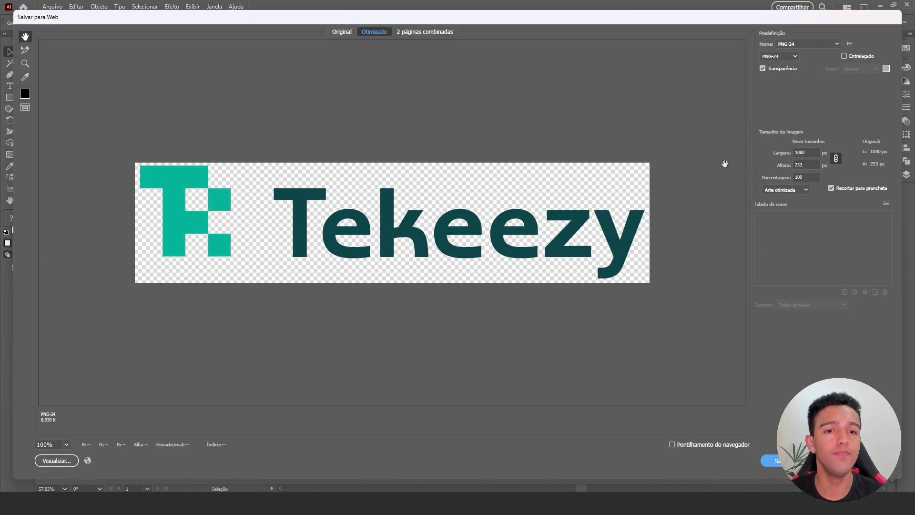
left_click(762, 70)
left_click(761, 70)
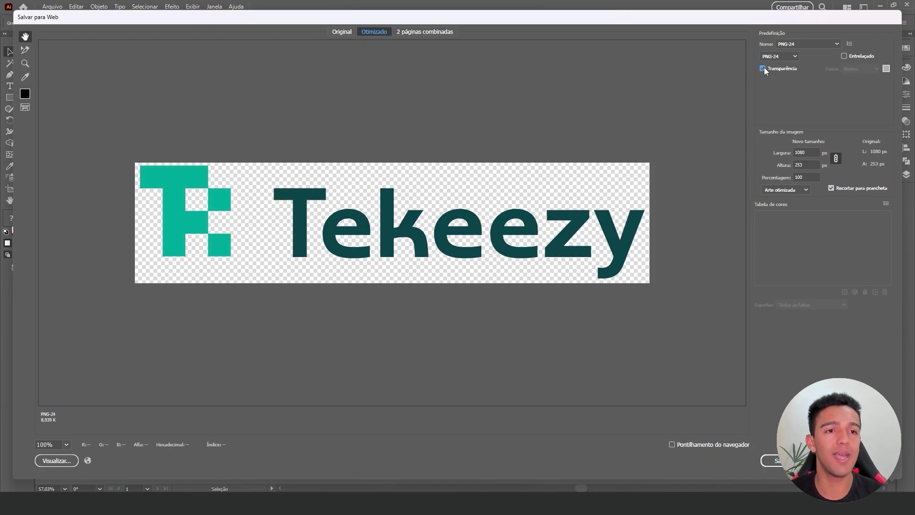
left_click(763, 69)
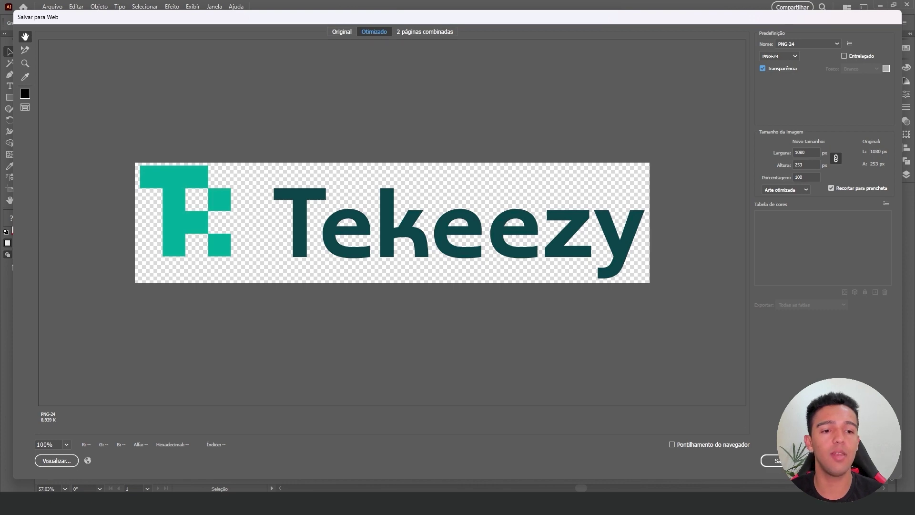
Close Save for Web, then close Sem título-2 choosing Não to discard changes.
left_click(829, 460)
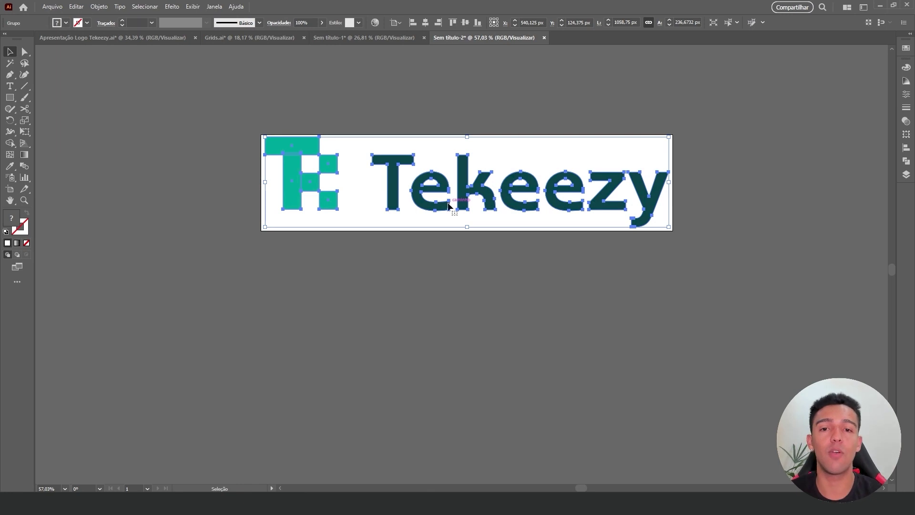
left_click(544, 38)
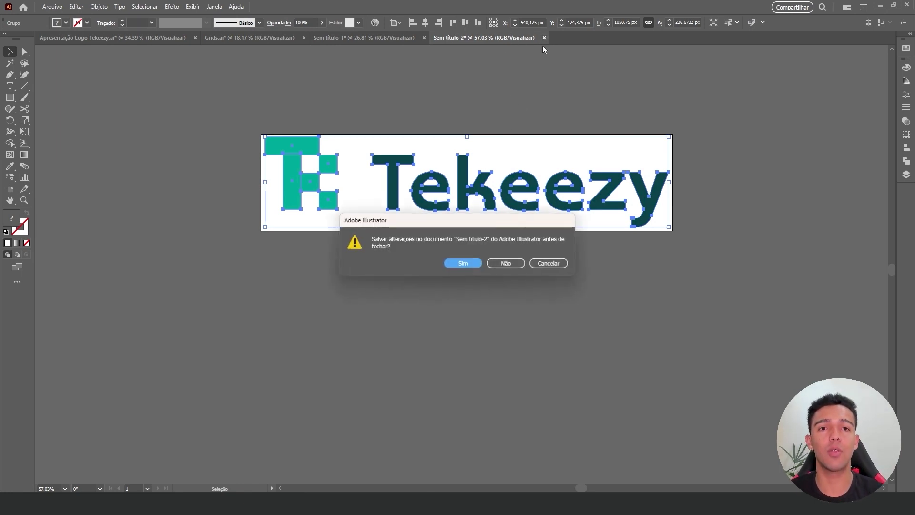
left_click(506, 264)
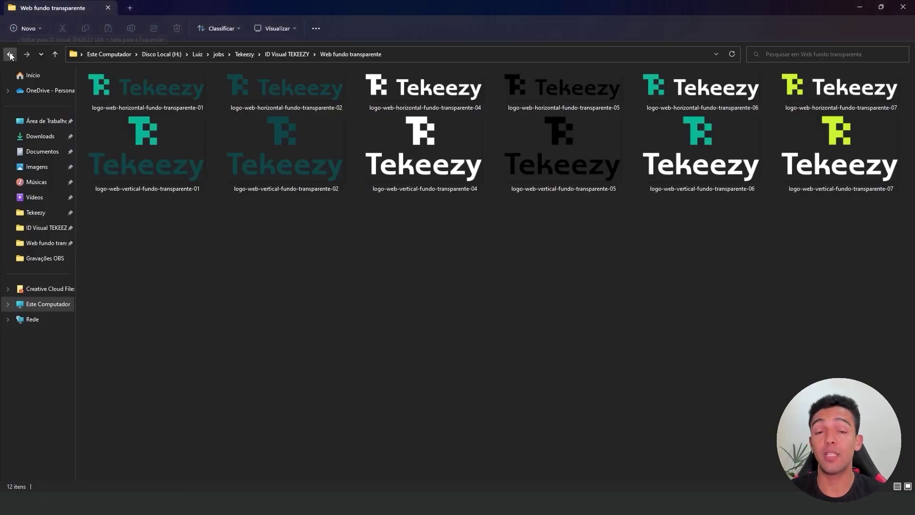
Open the Impressão folder and view logo-impressao-horizontal-01.pdf.
left_click(10, 55)
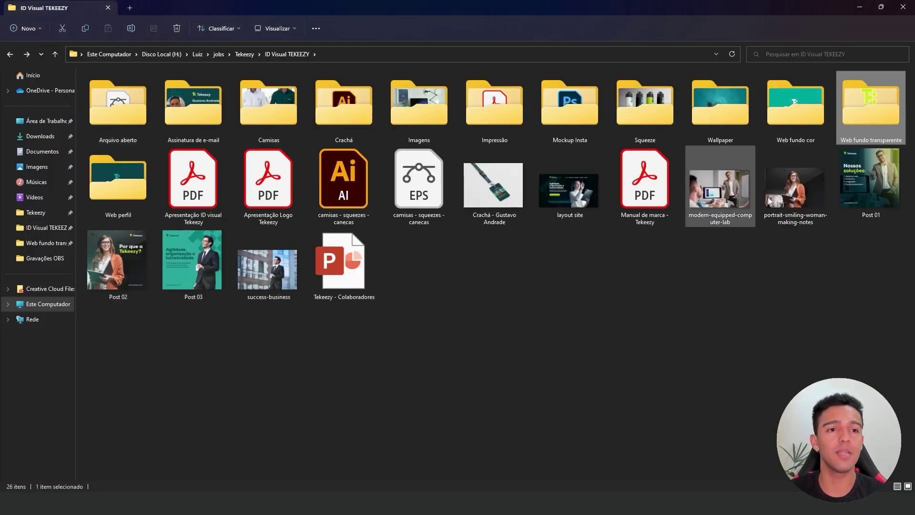
double_click(475, 113)
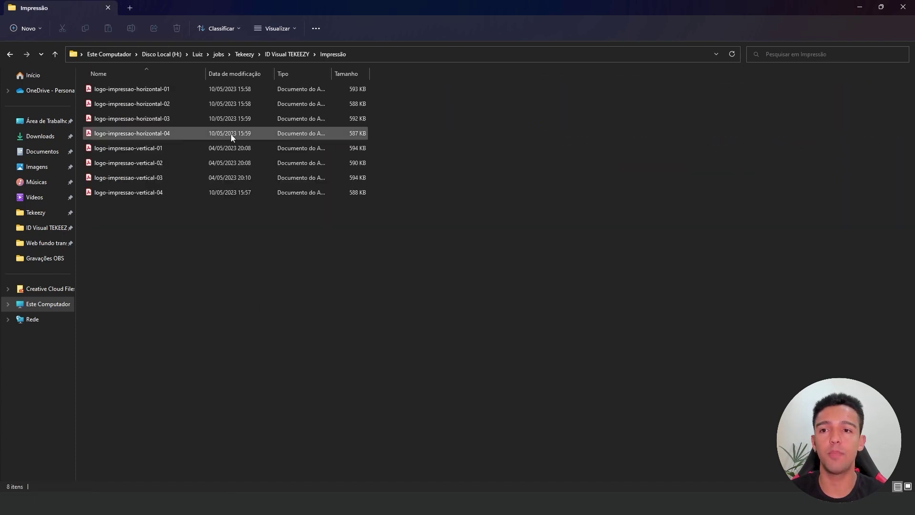
left_click(145, 84)
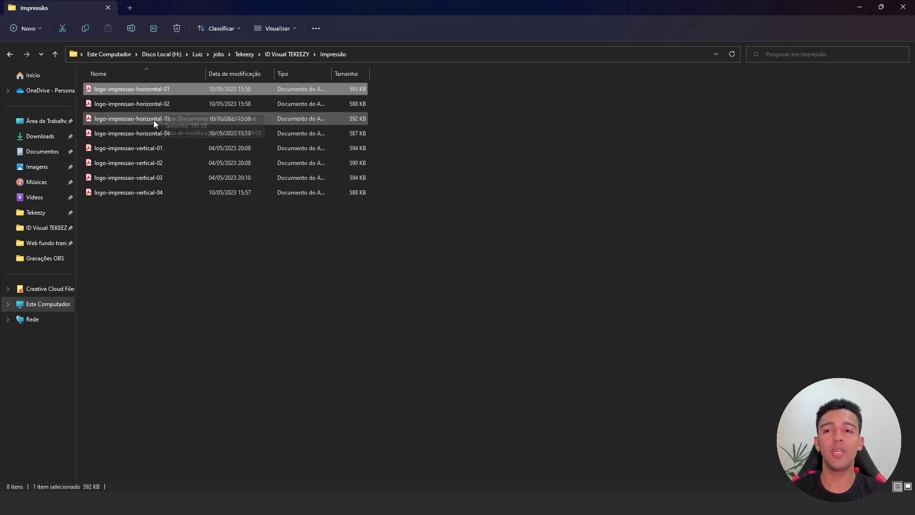
double_click(173, 88)
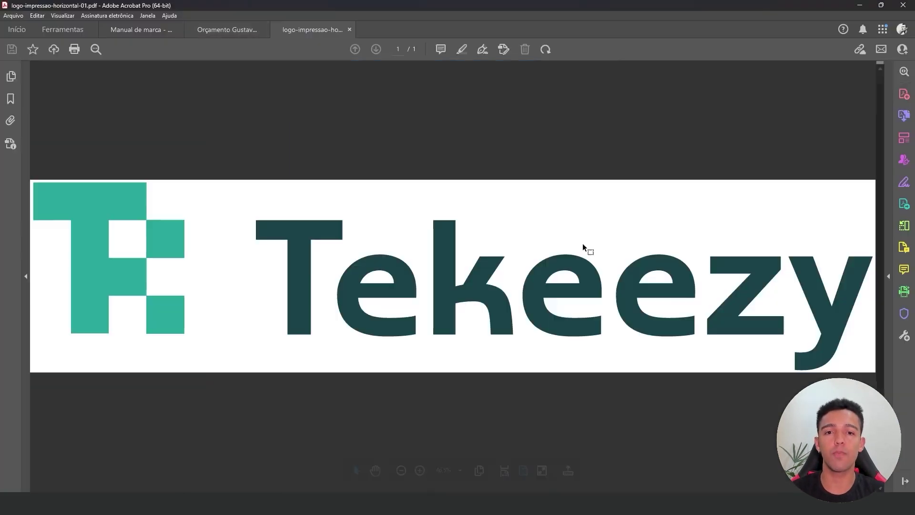
Close the PDF's current tab and return to the Illustrator presentation.
left_click(902, 5)
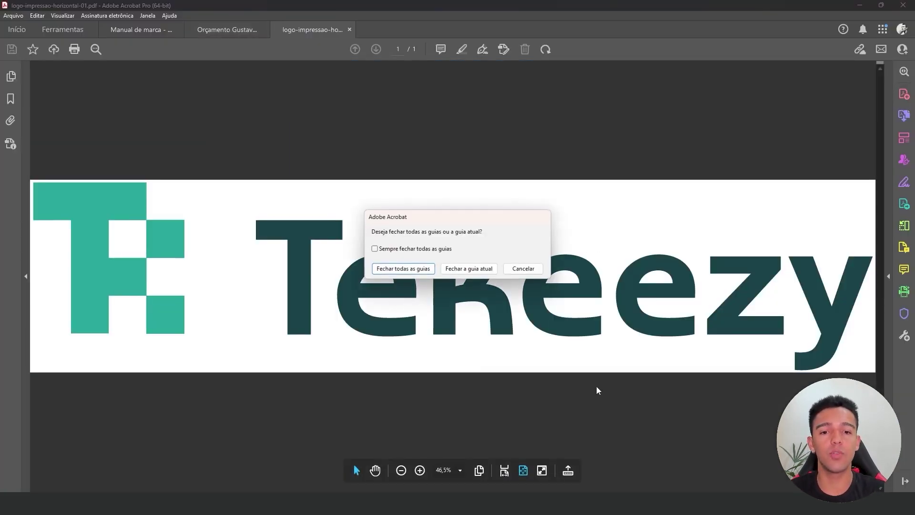
left_click(491, 269)
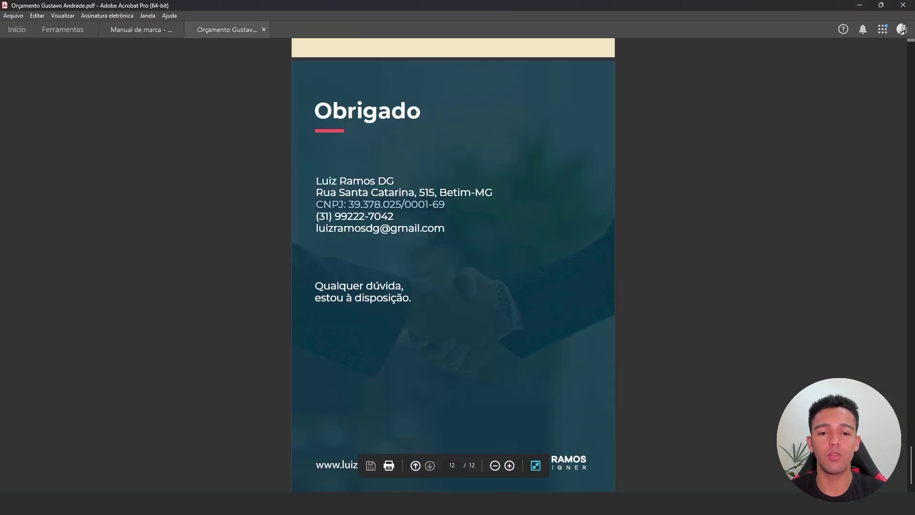
key("alt+Tab")
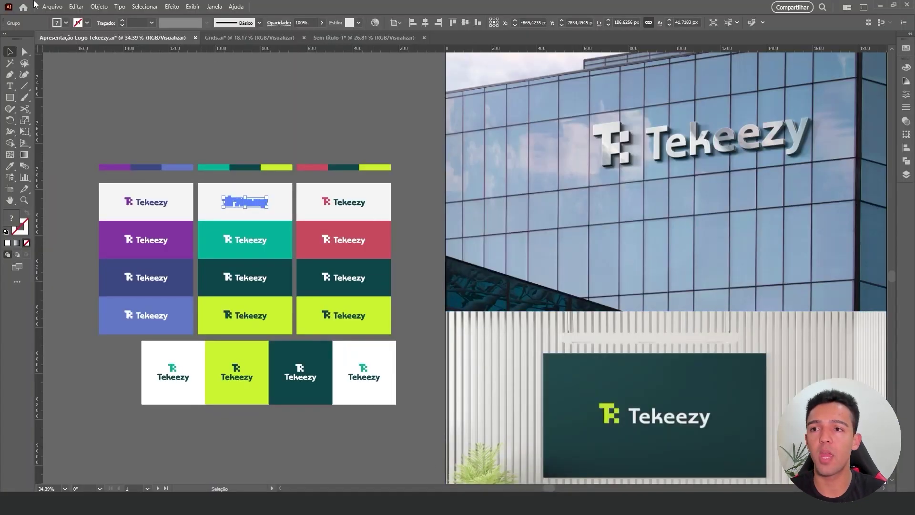
Create Sem título-3: 2500 × 2500 px, CMYK colour mode, raster effects Alta (300 ppi).
left_click(45, 6)
left_click(81, 15)
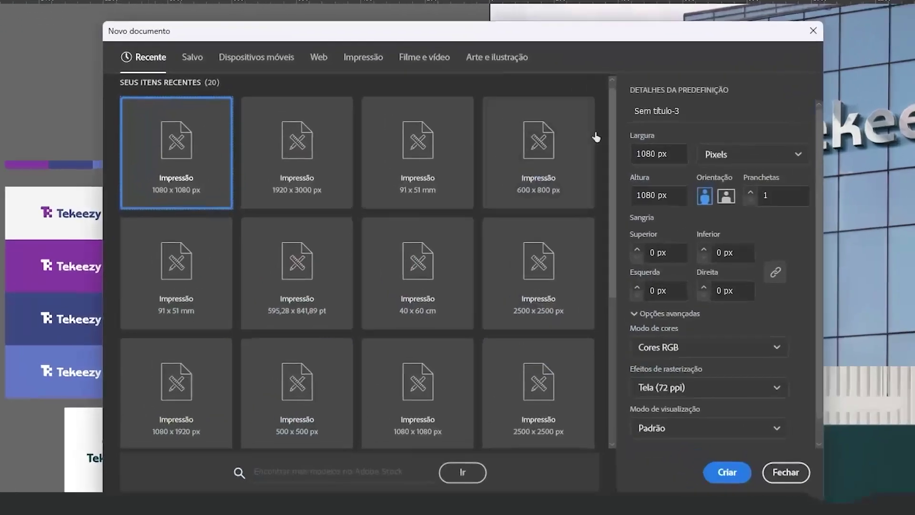
left_click_drag(664, 155, 618, 153)
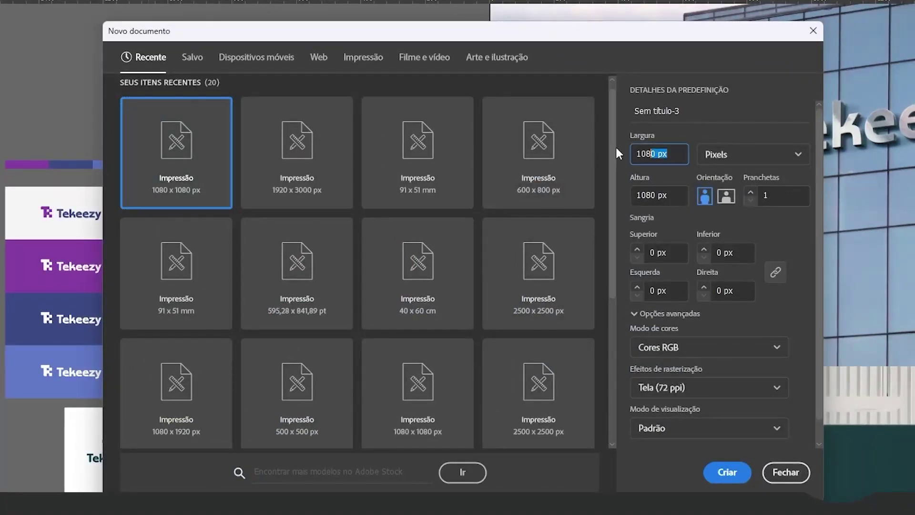
key("BackSpace")
key("BackSpace")
key("BackSpace")
key("BackSpace")
type("2")
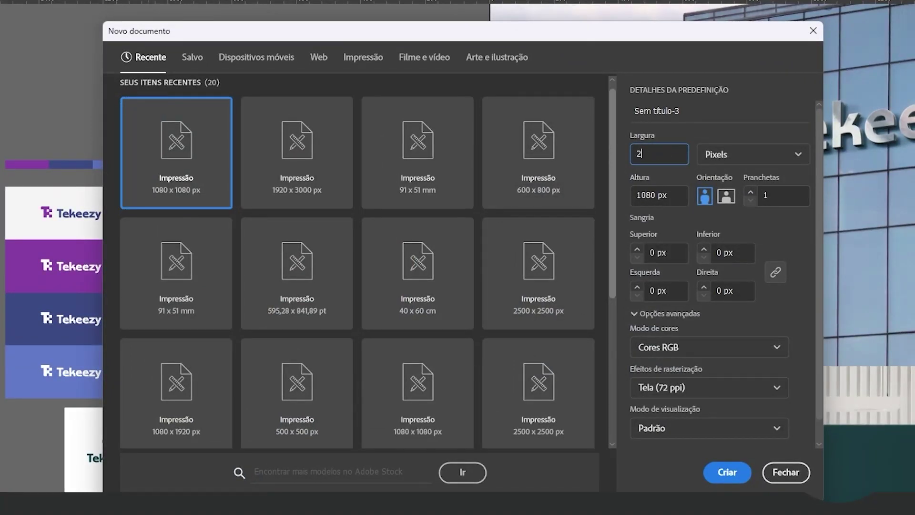
type("500")
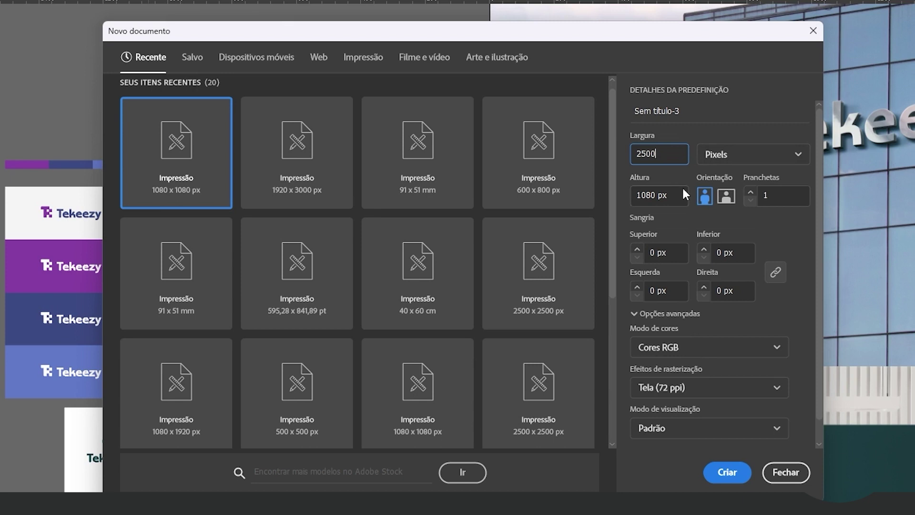
key("Tab")
type("25")
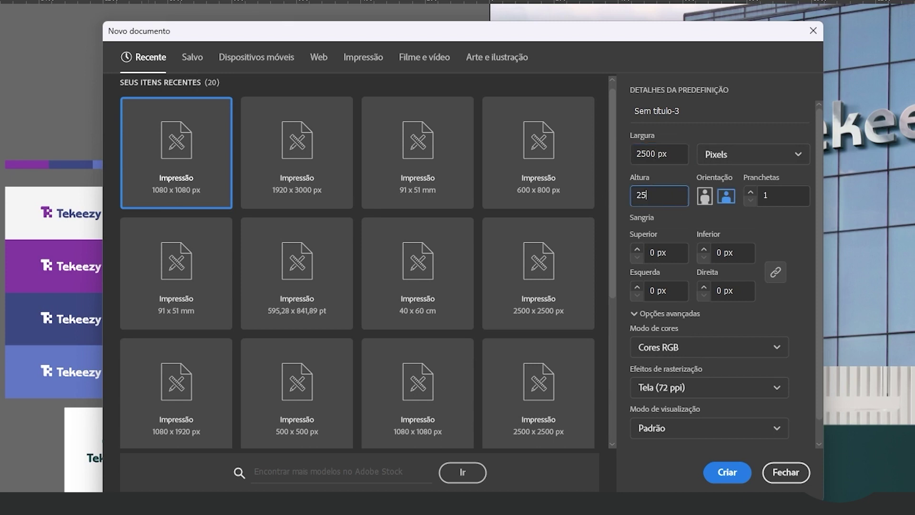
left_click(715, 347)
left_click(718, 393)
left_click(691, 387)
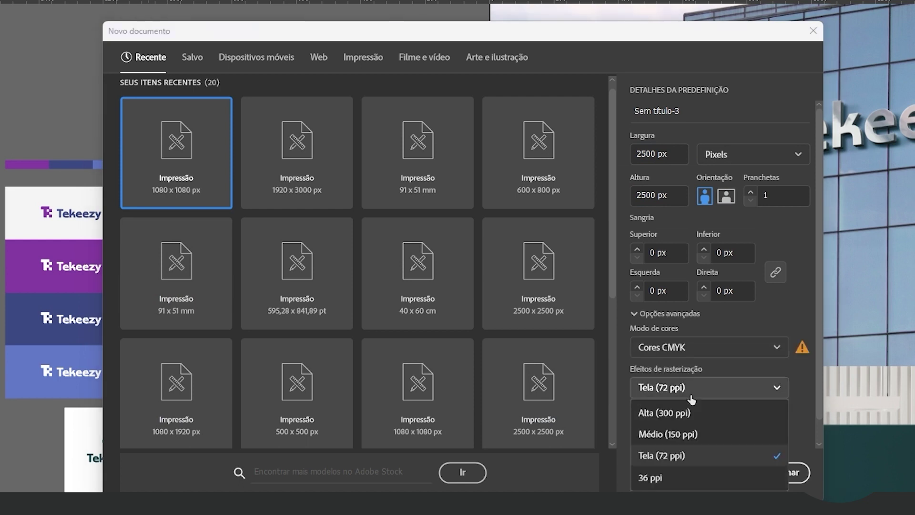
left_click(695, 415)
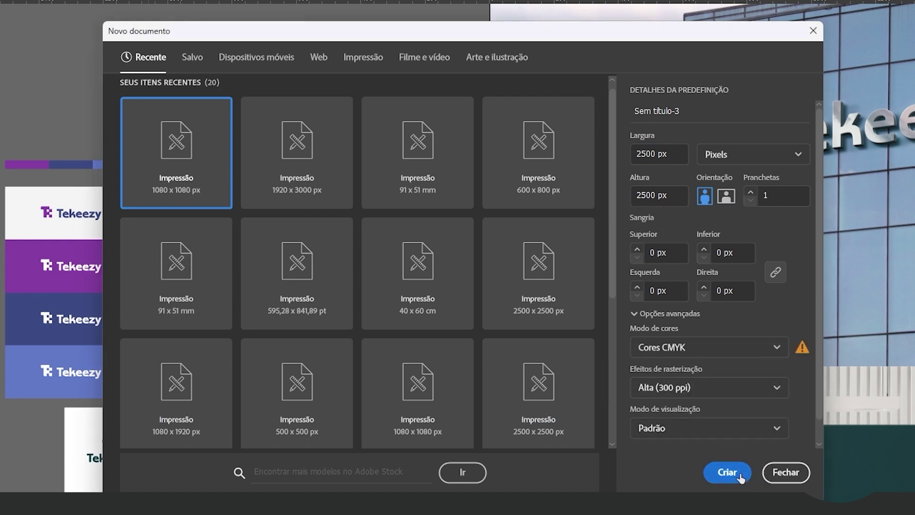
left_click(738, 473)
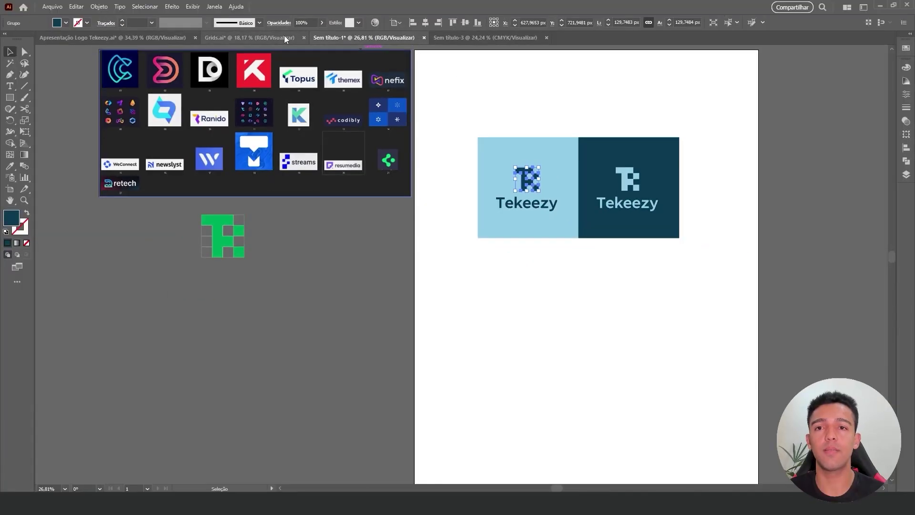
Switch to Apresentação Logo Tekeezy and scroll to the symbol concept page.
left_click(284, 38)
left_click(160, 37)
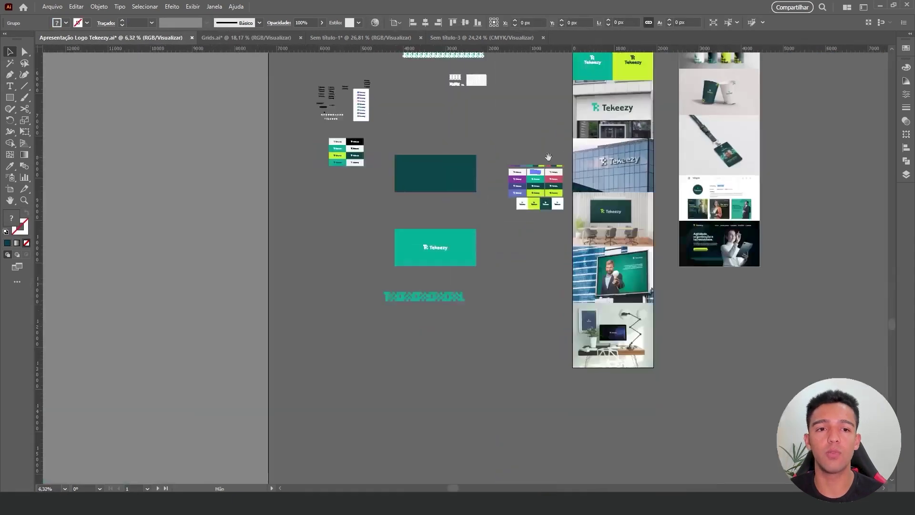
left_click_drag(548, 158, 325, 255)
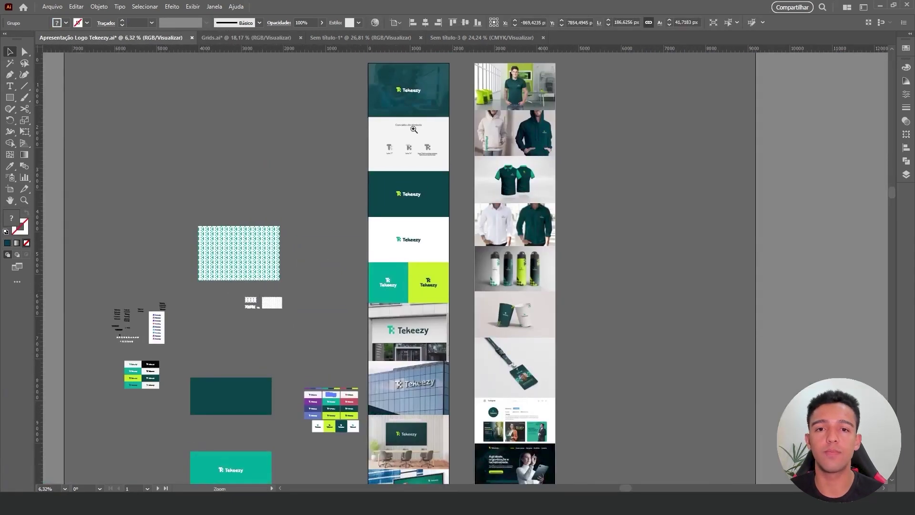
scroll(395, 143, "up", 5)
scroll(473, 125, "down", 2)
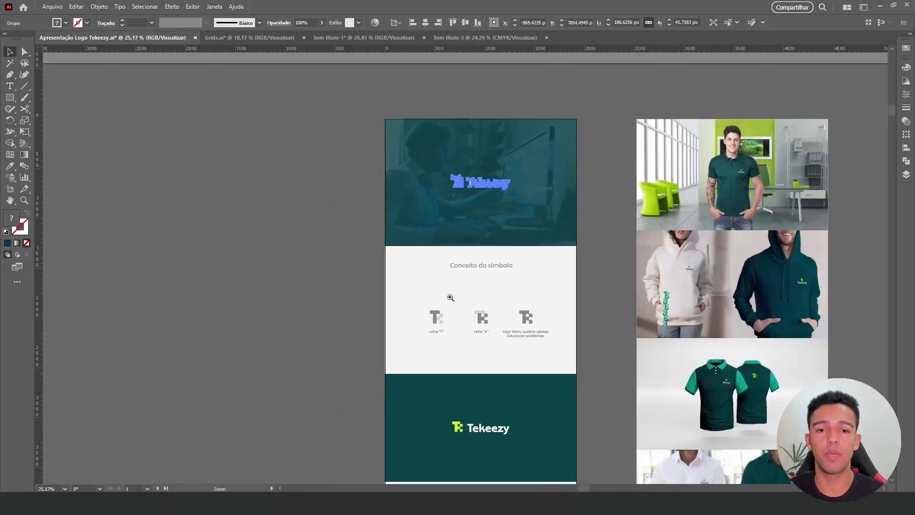
scroll(444, 231, "down", 8)
scroll(444, 231, "up", 2)
scroll(524, 200, "down", 3)
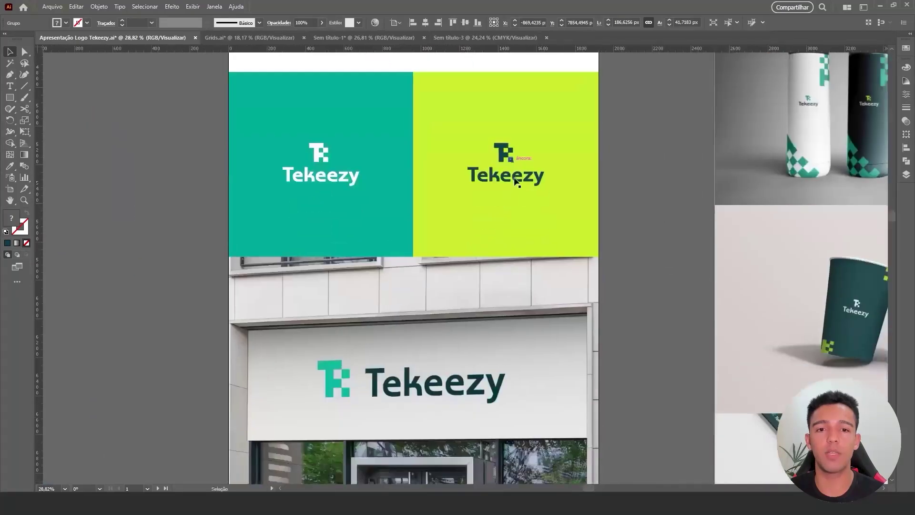
scroll(425, 197, "down", 4)
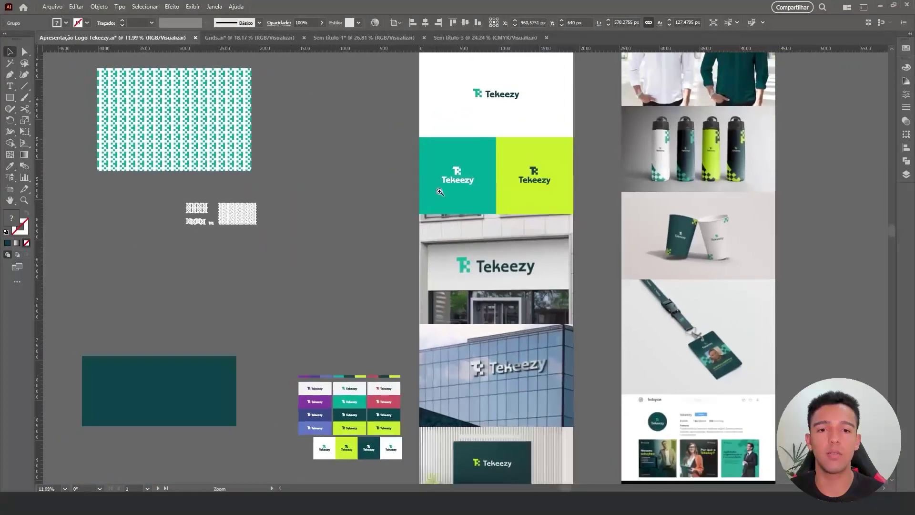
scroll(467, 186, "up", 4)
Alt-drag a duplicate of the vertical logo and recolour its symbol bright teal with the Eyedropper.
left_click_drag(630, 156, 298, 116)
scroll(324, 200, "up", 2)
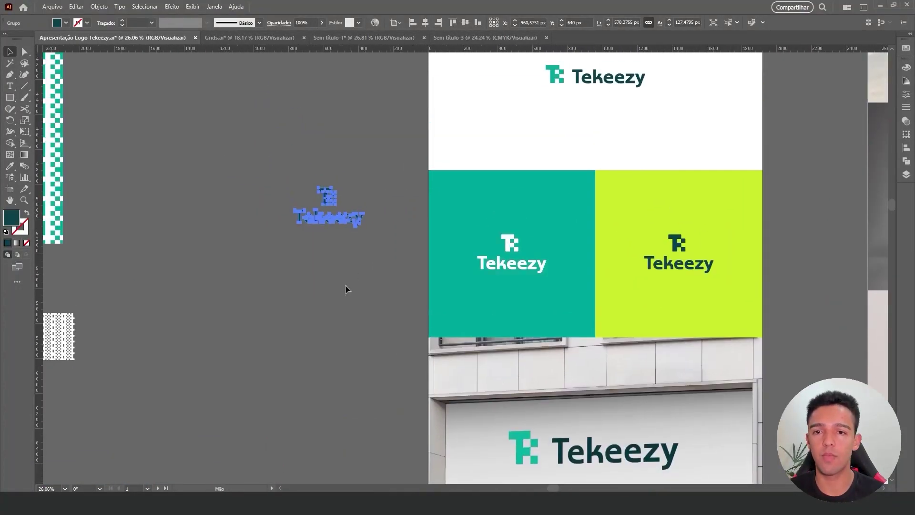
left_click(344, 284)
left_click(327, 195)
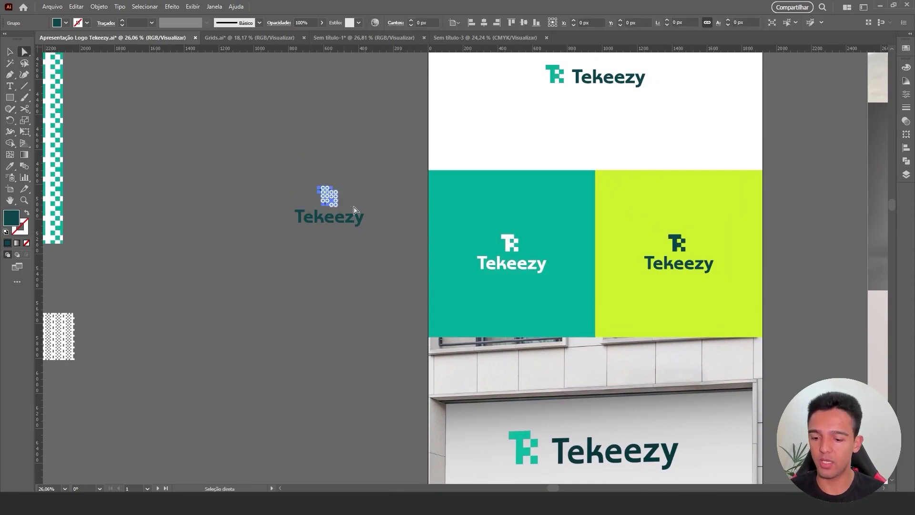
key("i")
left_click(471, 186)
key("v")
left_click(285, 263)
left_click(329, 210)
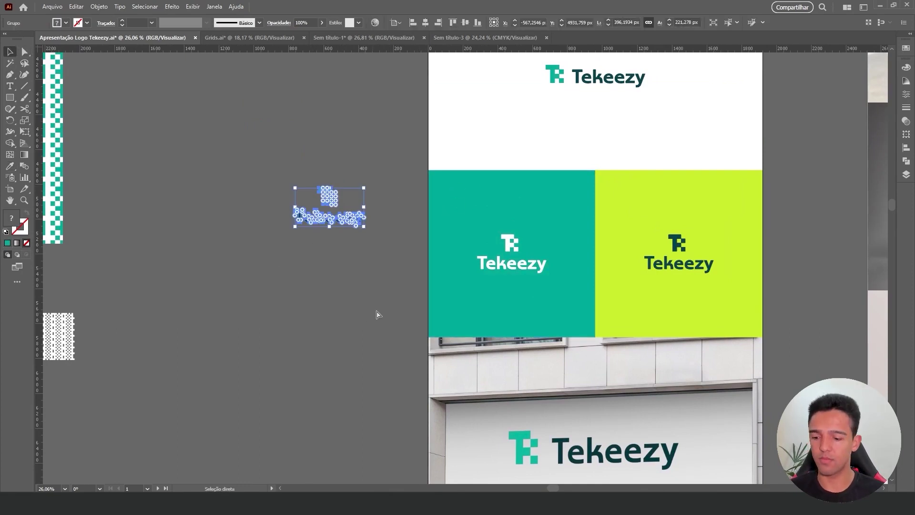
left_click(485, 37)
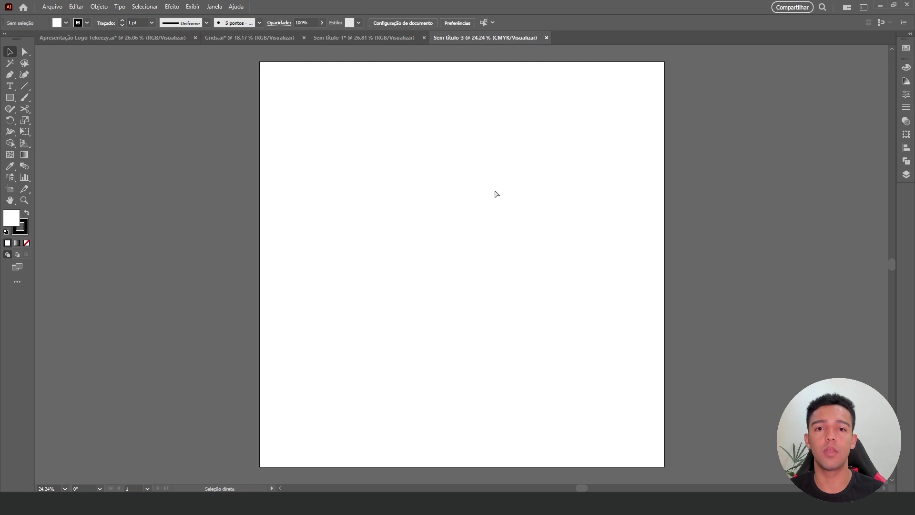
Paste the vertical logo into Sem título-3, enlarge it to the artboard width, and trim the artboard.
key("ctrl+v")
left_click_drag(493, 244, 663, 90)
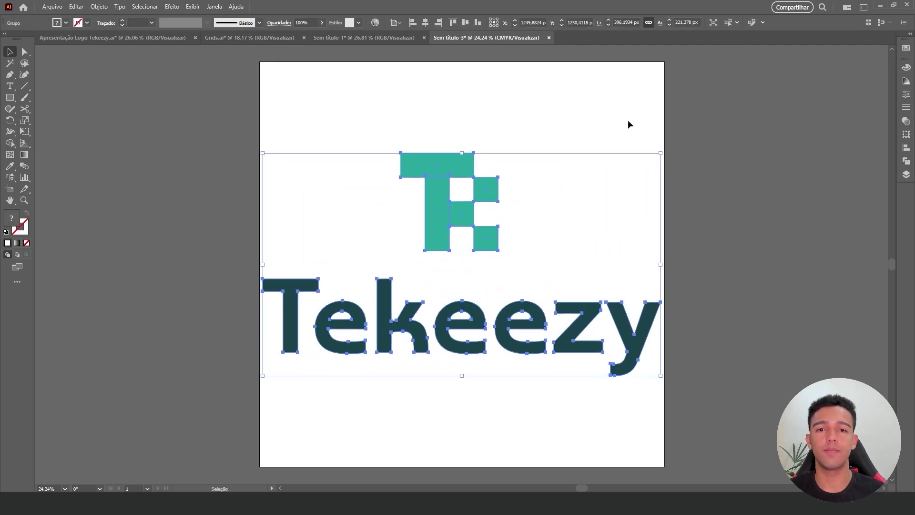
left_click(10, 188)
left_click_drag(463, 62, 471, 145)
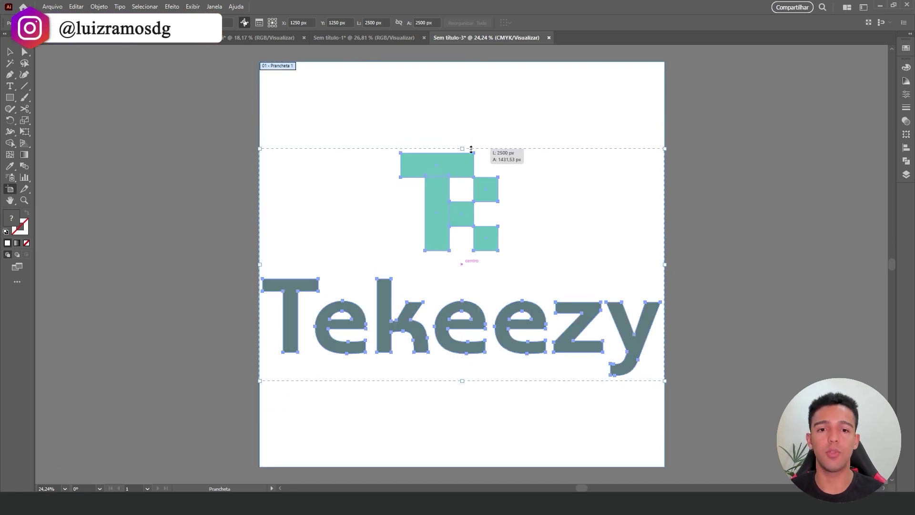
left_click(10, 51)
Start saving Sem título-3 as an Adobe PDF with the PDF/X-1a:2001 preset, then cancel the export.
left_click(53, 6)
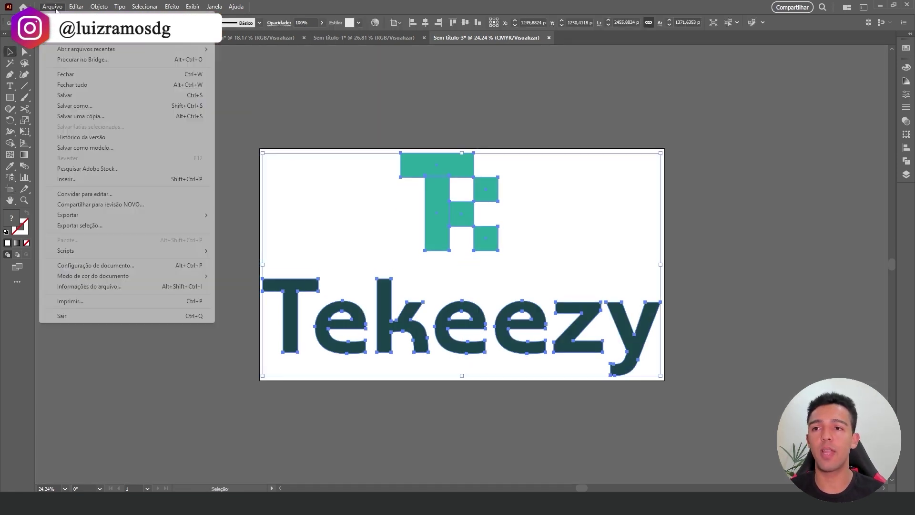
left_click(98, 106)
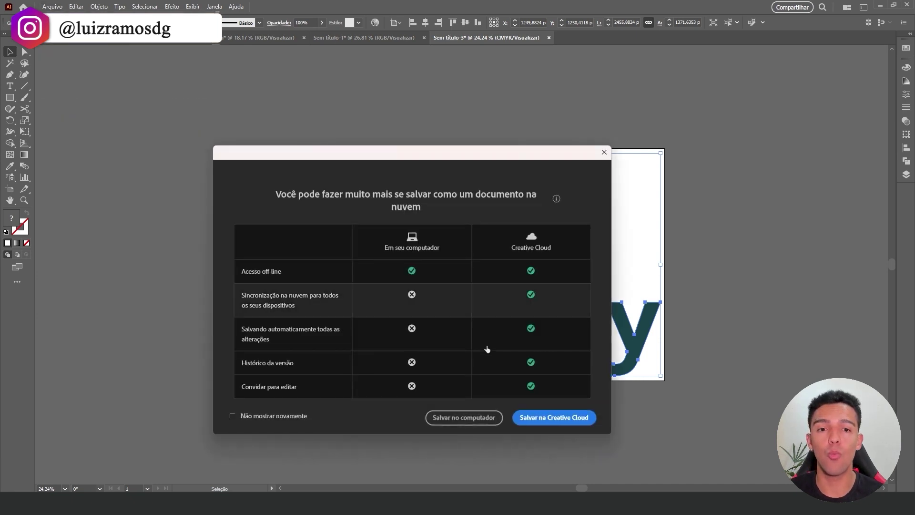
left_click(463, 417)
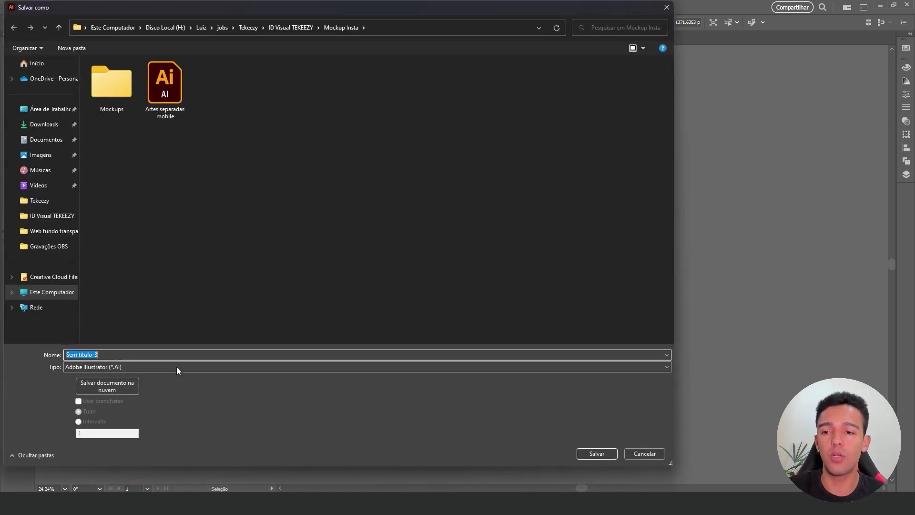
left_click(179, 367)
left_click(147, 382)
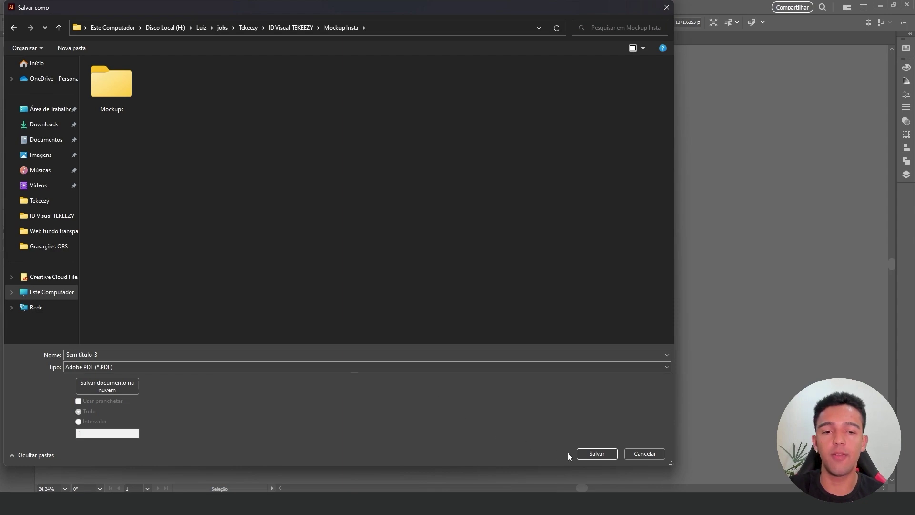
left_click(597, 454)
left_click(448, 131)
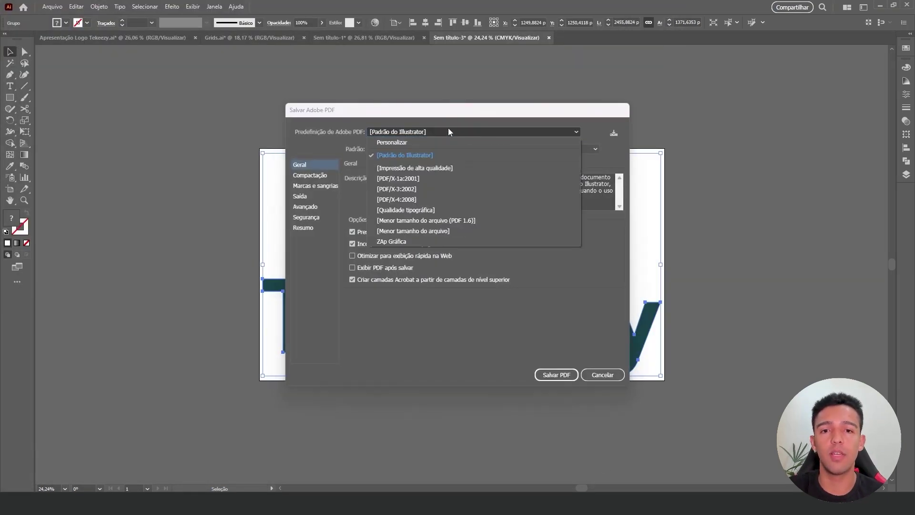
left_click(427, 179)
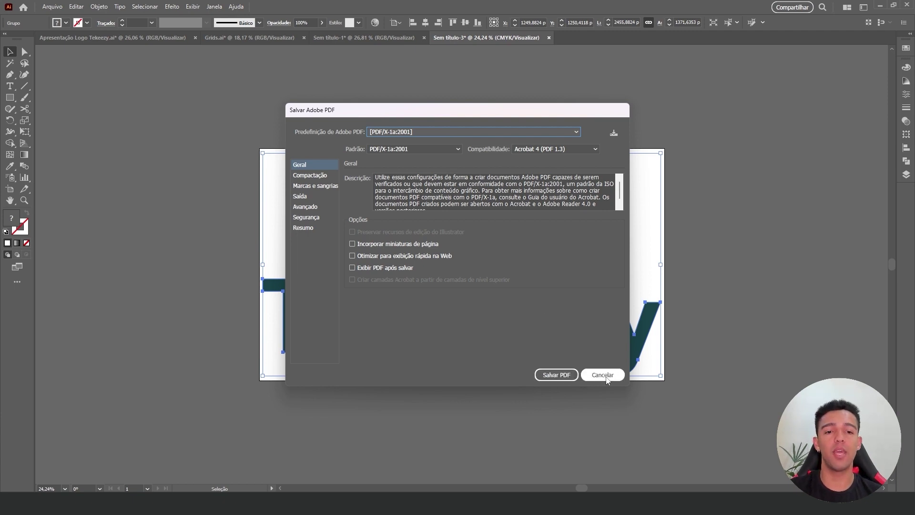
left_click(605, 376)
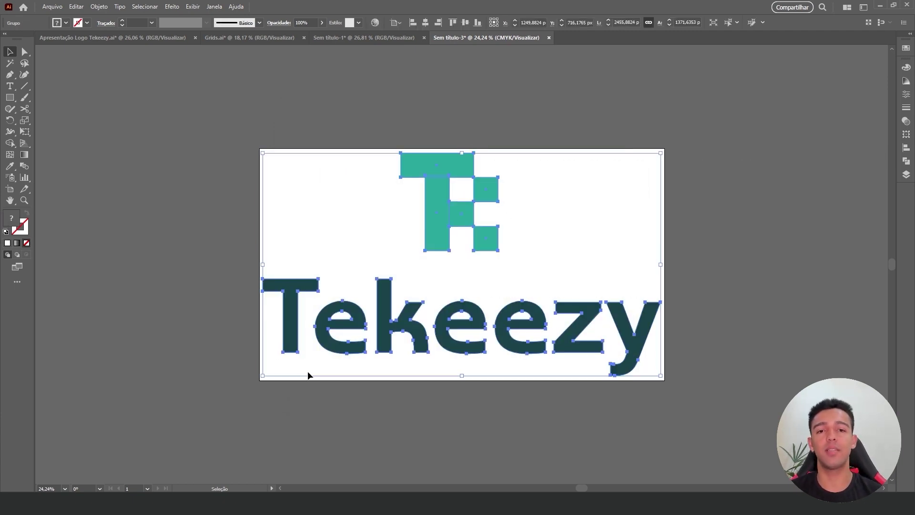
Delete the Tekeezy logo and close Sem título-3 without saving (Não).
key("Delete")
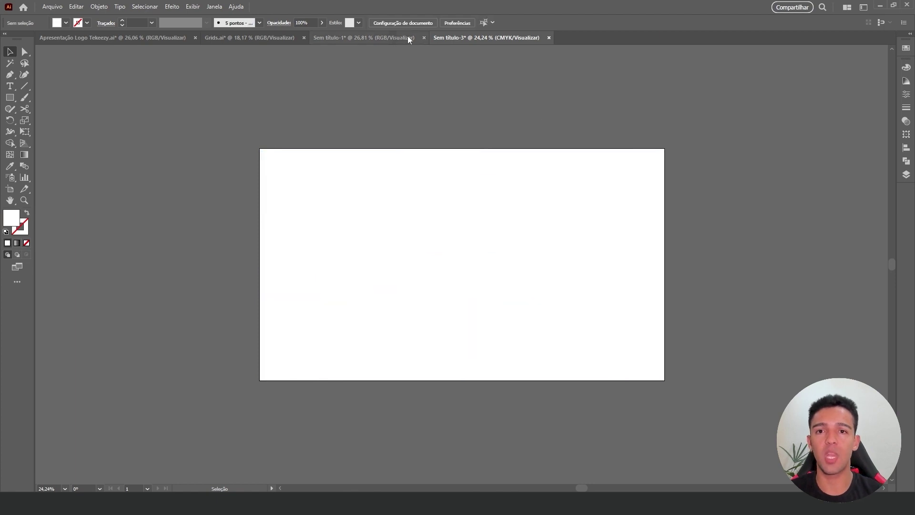
left_click(548, 38)
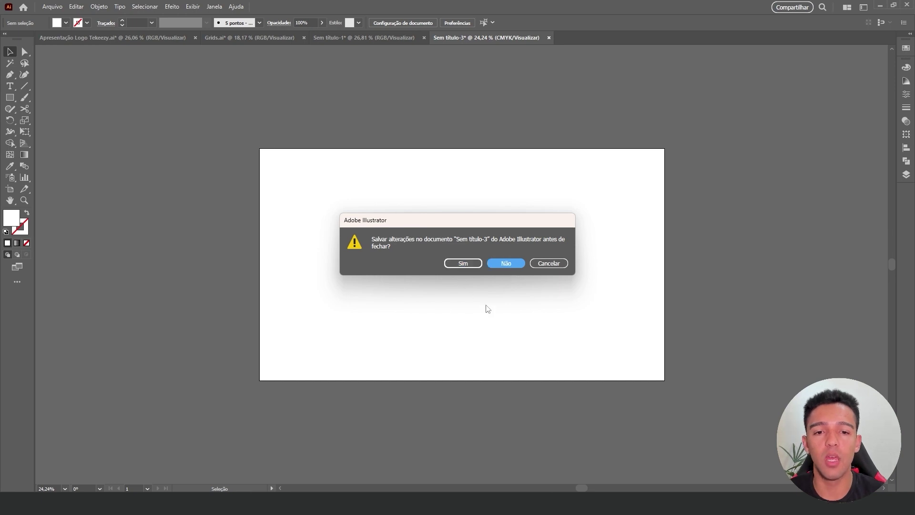
left_click(518, 263)
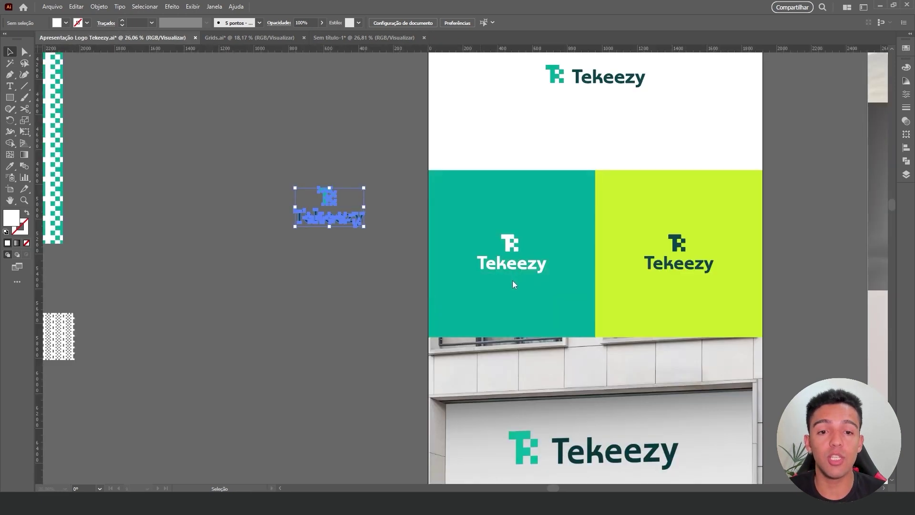
left_click(334, 314)
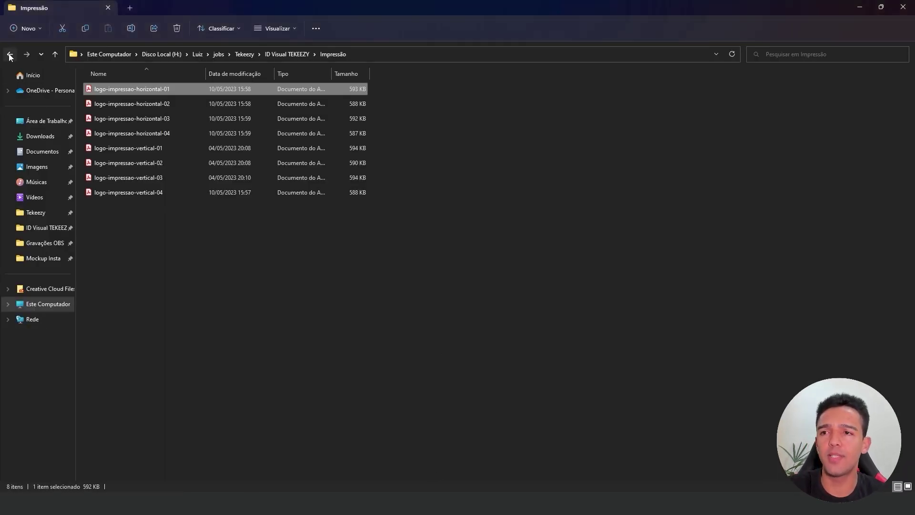
Go back to ID Visual TEKEEZY and select folders Arquivo aberto through Web perfil to show their options.
left_click(9, 54)
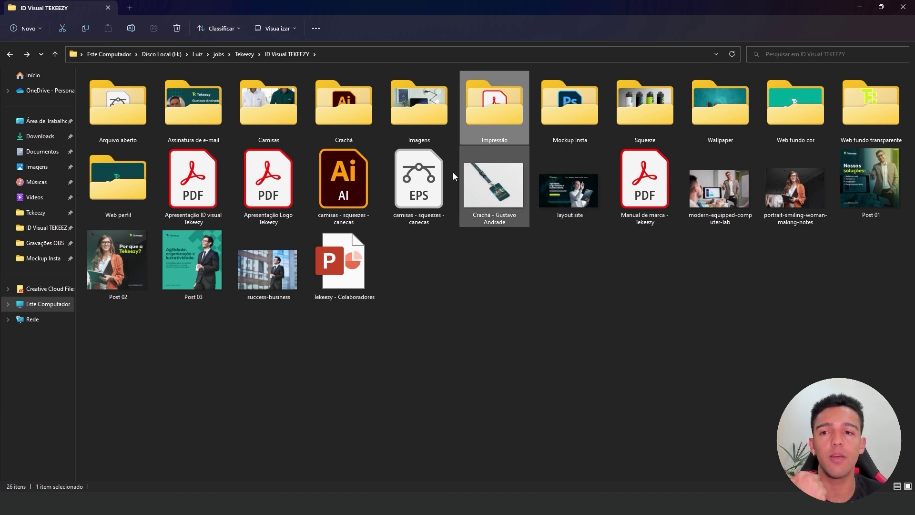
left_click(505, 301)
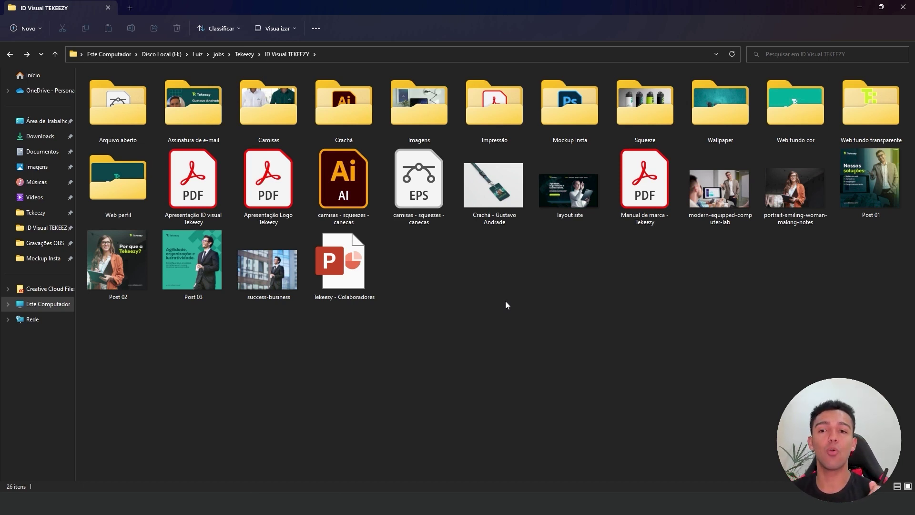
left_click(127, 108)
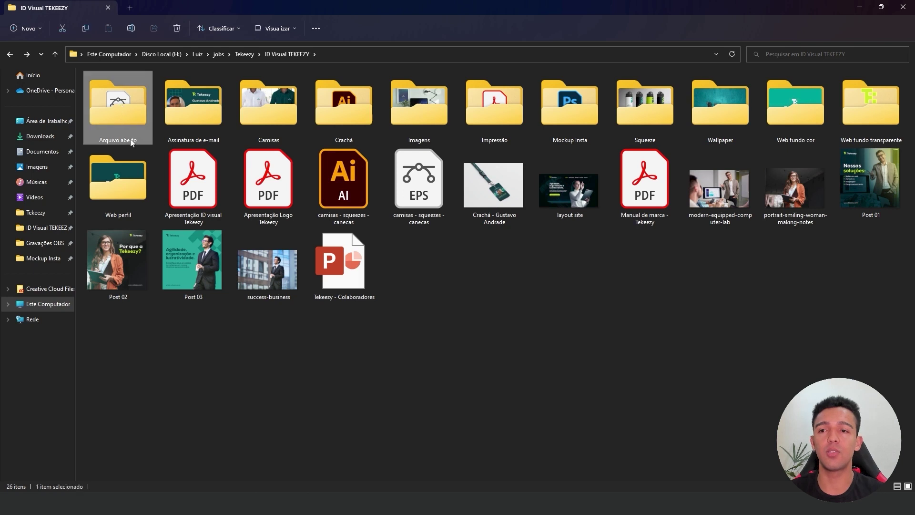
left_click(127, 158, "shift")
right_click(126, 161)
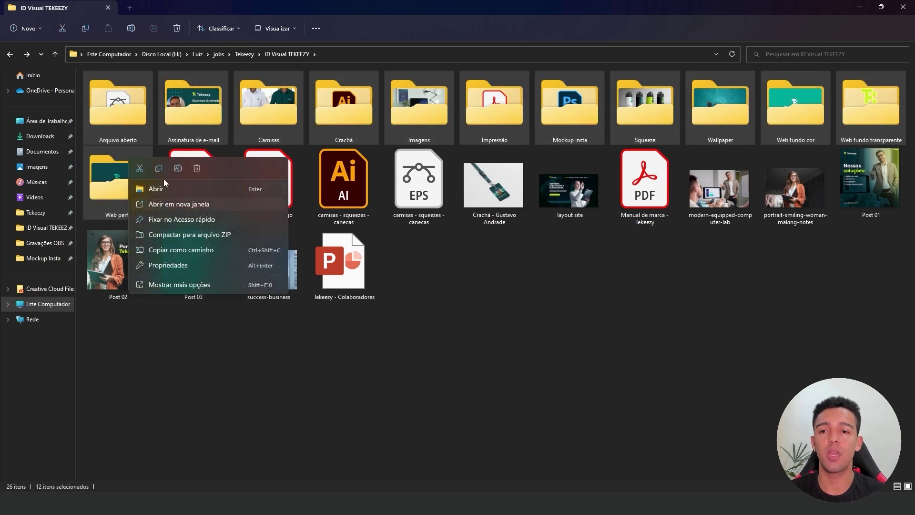
left_click(213, 285)
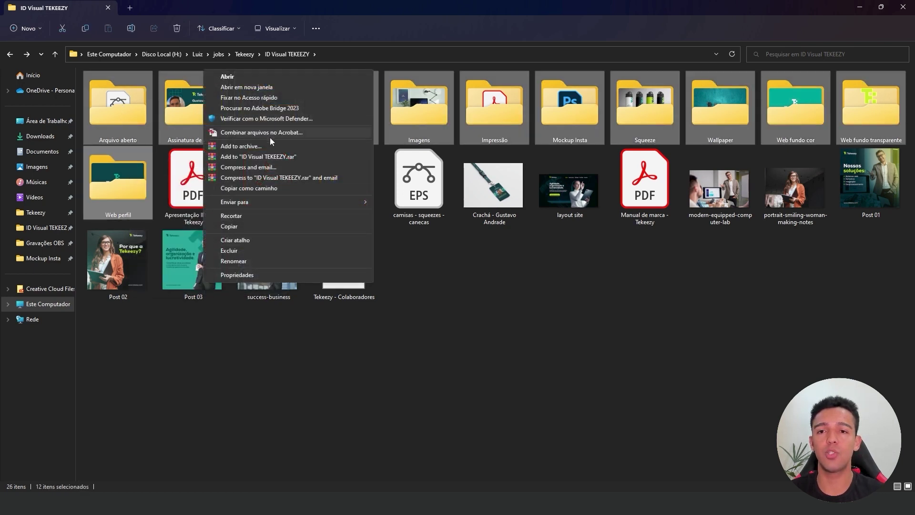
left_click(467, 273)
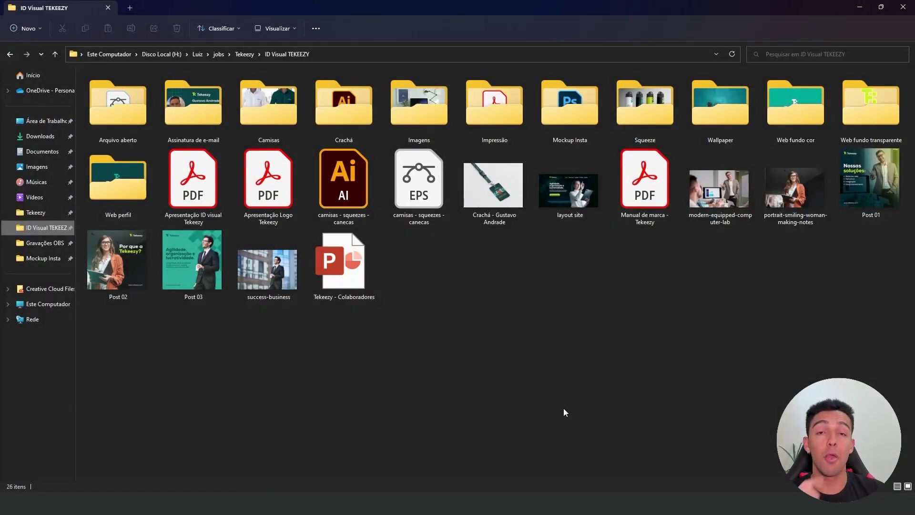
Focus the Notepad 'Como criar um logo em 7 passos' checklist and highlight its seven steps.
left_click(517, 451)
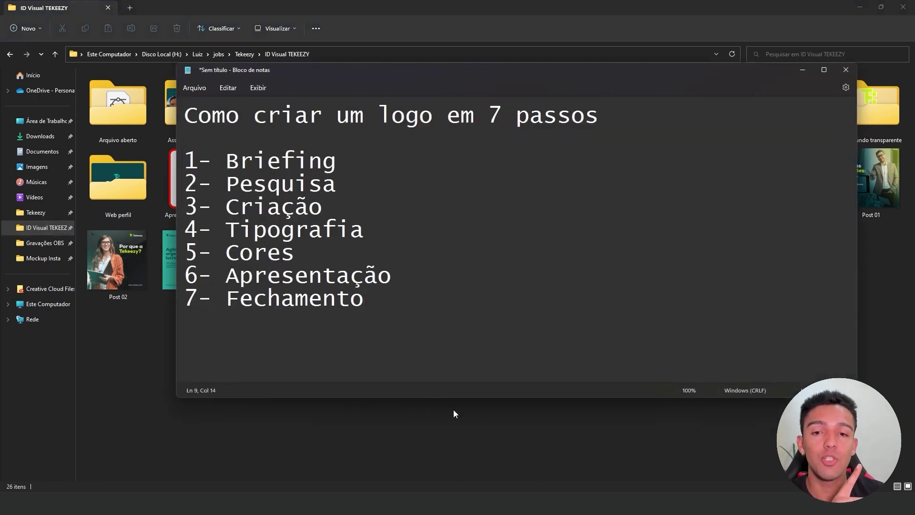
mouse_move(364, 298)
left_mouse_down()
mouse_move(185, 115)
mouse_move(185, 161)
left_mouse_up()
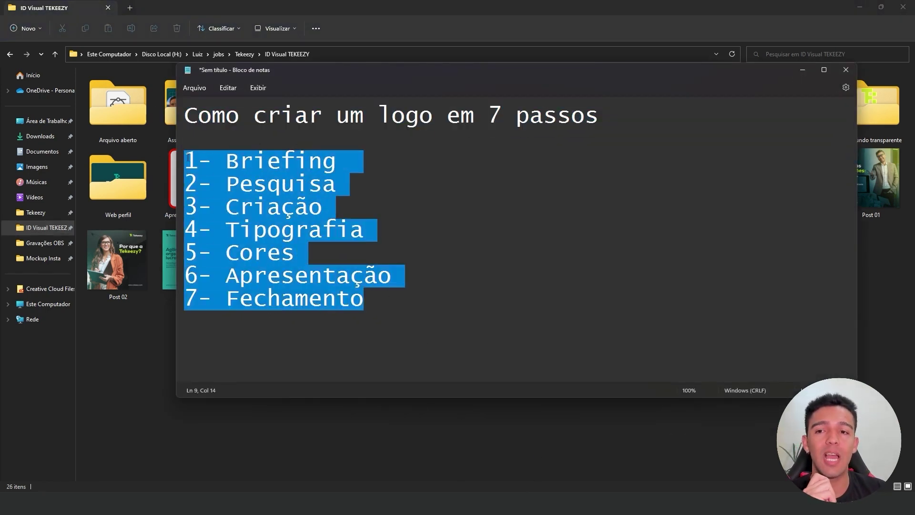
left_click(411, 219)
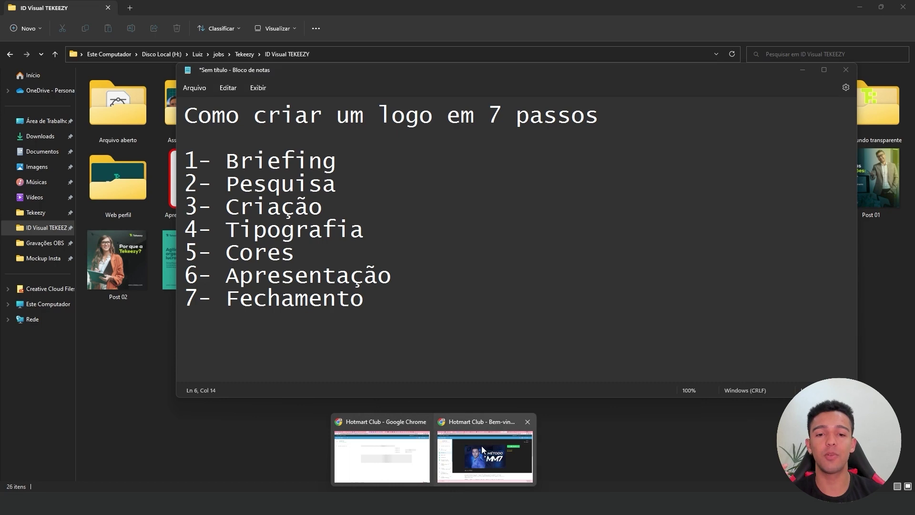
Switch to the Método MM7 lesson page and scroll through its module sidebar.
left_click(481, 445)
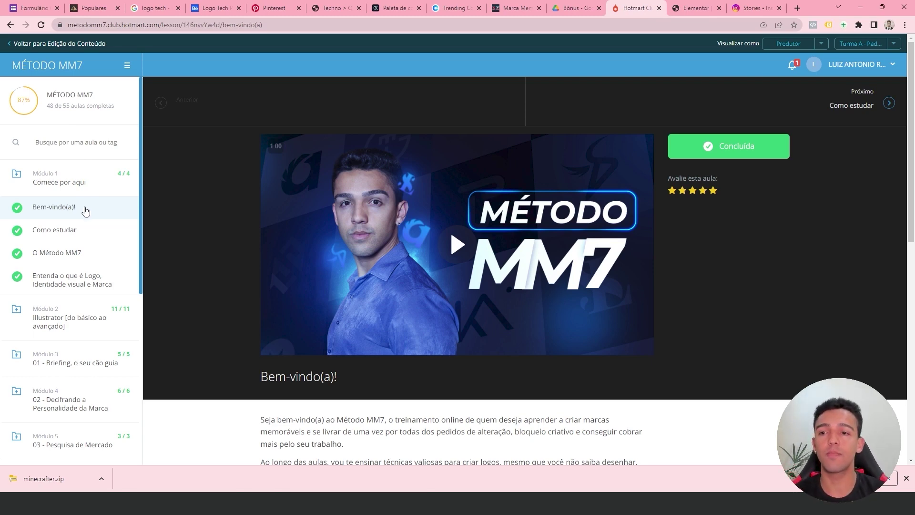
scroll(85, 211, "down", 1)
scroll(95, 306, "down", 2)
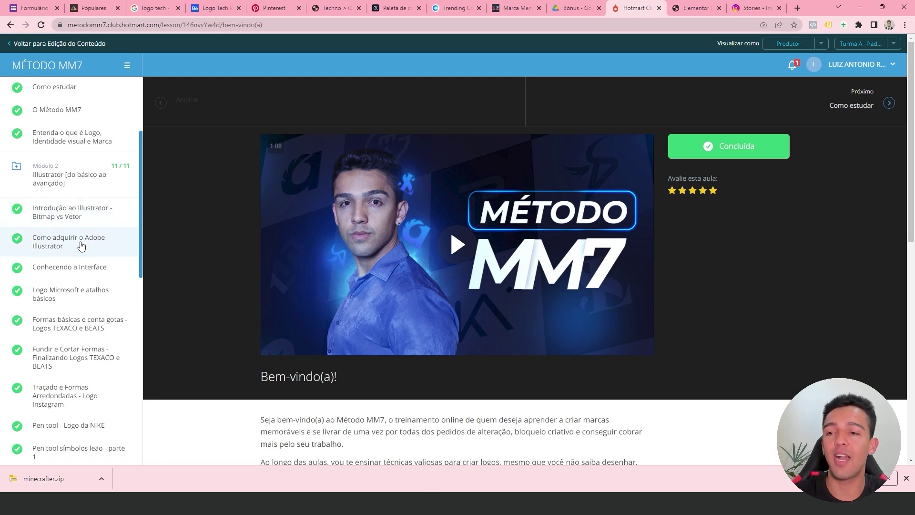
scroll(95, 274, "down", 1)
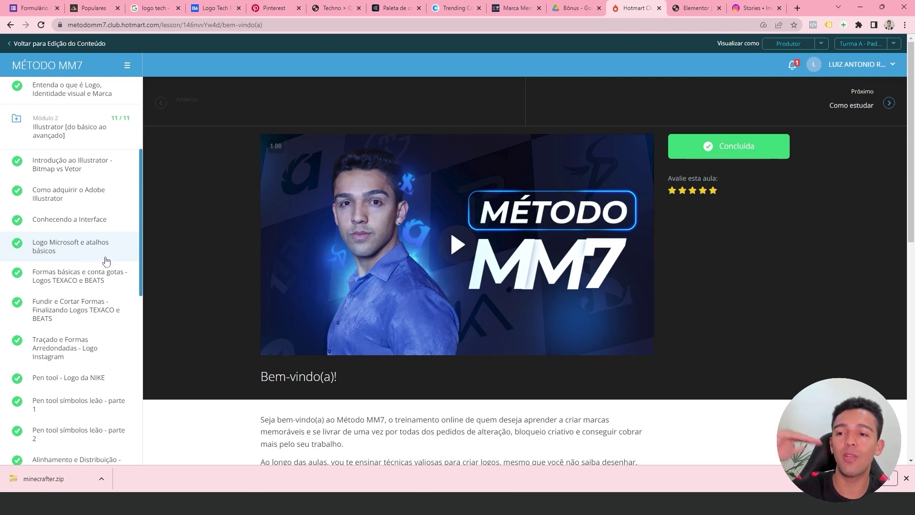
scroll(83, 286, "down", 1)
scroll(91, 224, "down", 2)
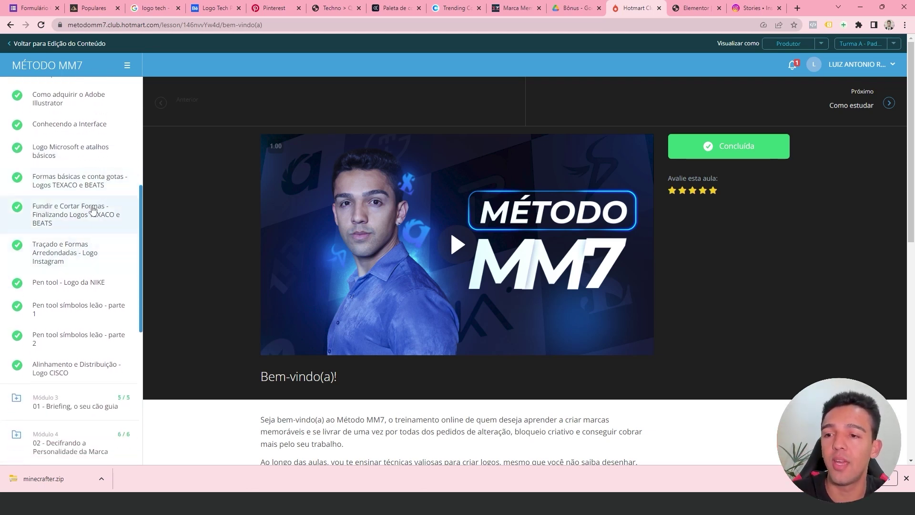
scroll(71, 219, "up", 3)
scroll(59, 181, "up", 1)
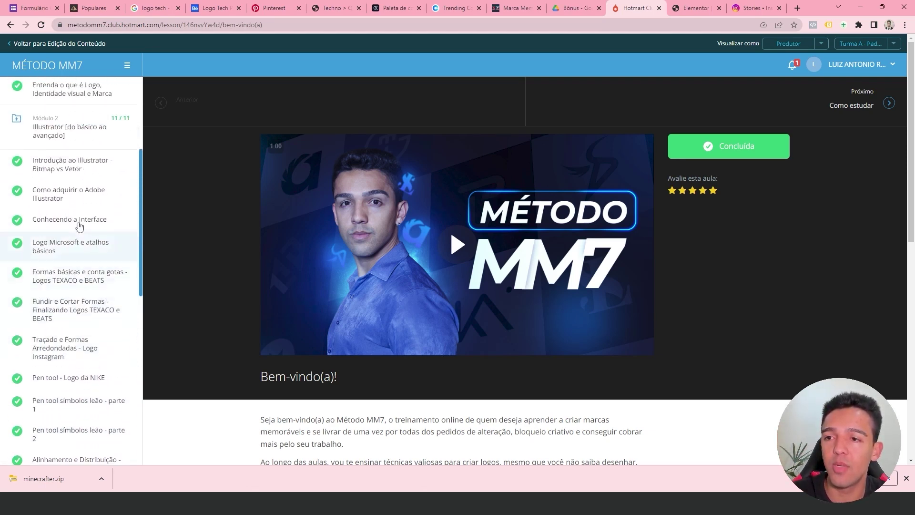
scroll(48, 333, "down", 2)
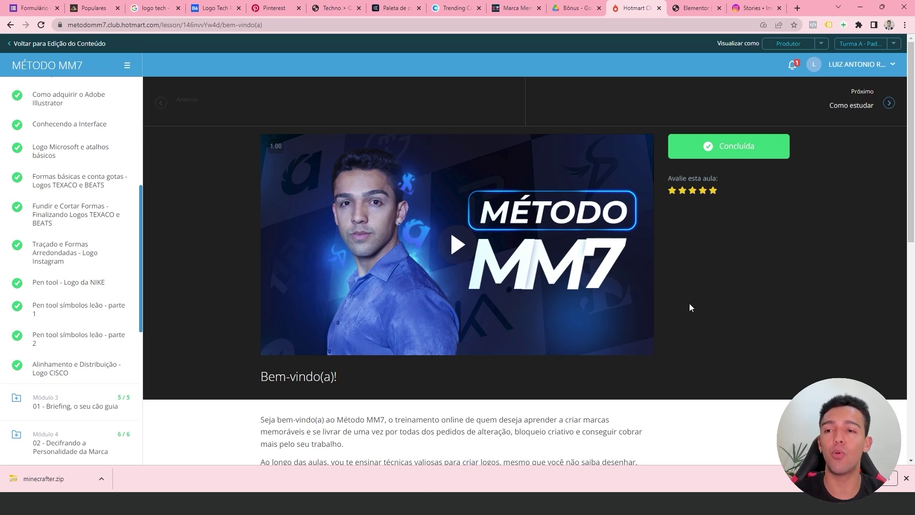
scroll(72, 238, "down", 2)
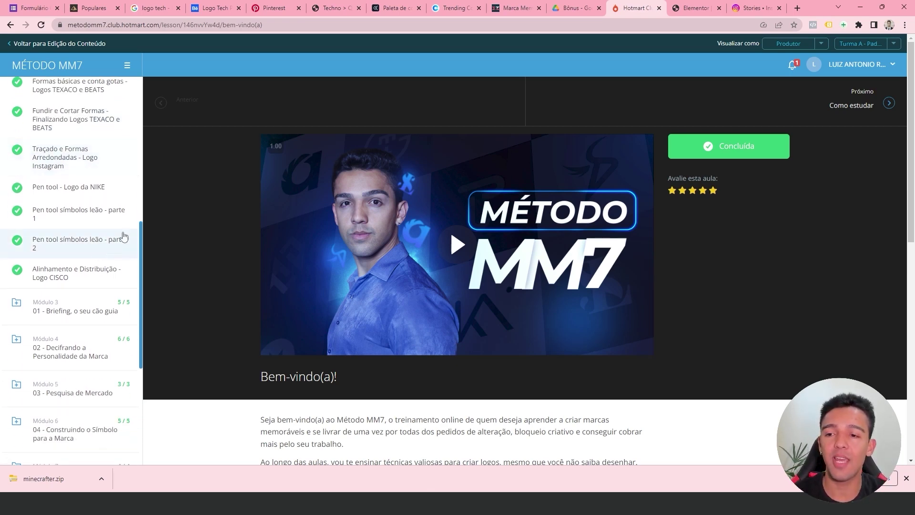
Expand Módulo 3 and Módulo 4 to list their lessons.
left_click(76, 309)
scroll(129, 321, "down", 2)
scroll(131, 320, "down", 2)
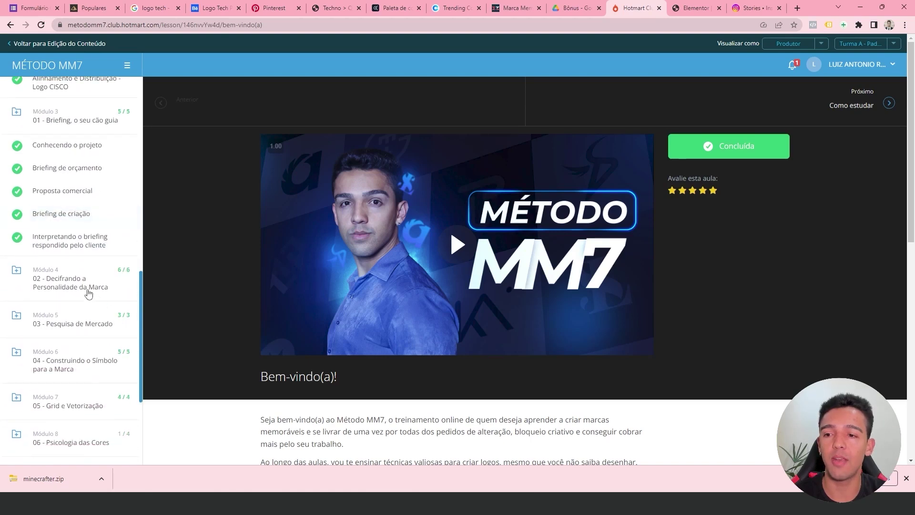
left_click(88, 288)
scroll(112, 336, "down", 1)
scroll(113, 336, "down", 1)
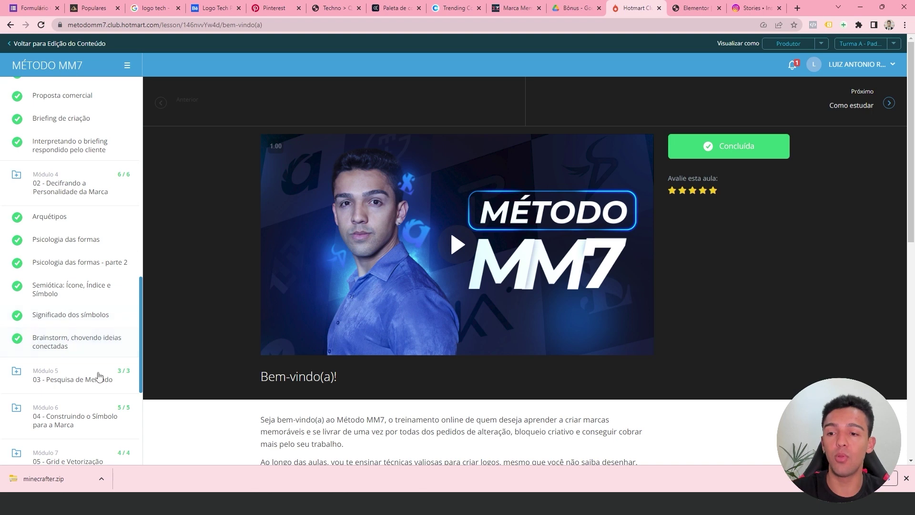
scroll(98, 367, "down", 3)
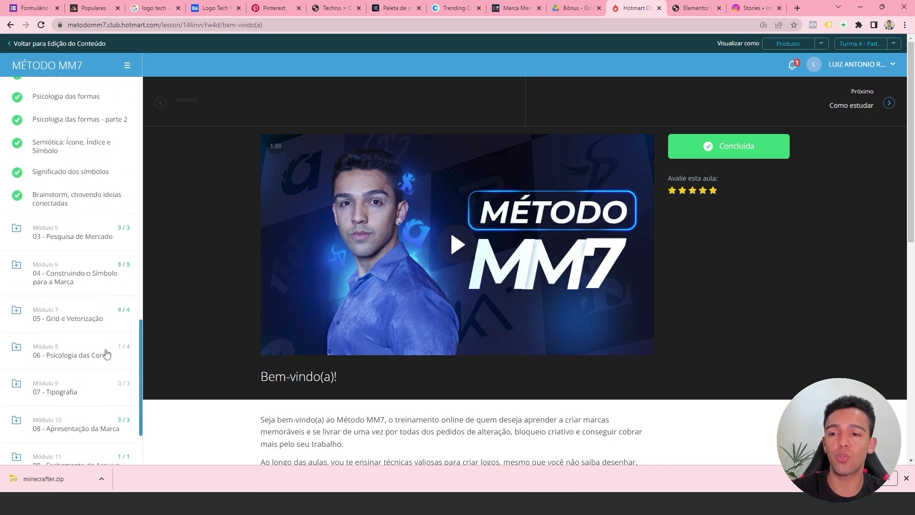
Expand the Pesquisa de Mercado, Construindo o Símbolo para a Marca and Grid e Vetorização modules.
left_click(89, 240)
scroll(90, 241, "down", 1)
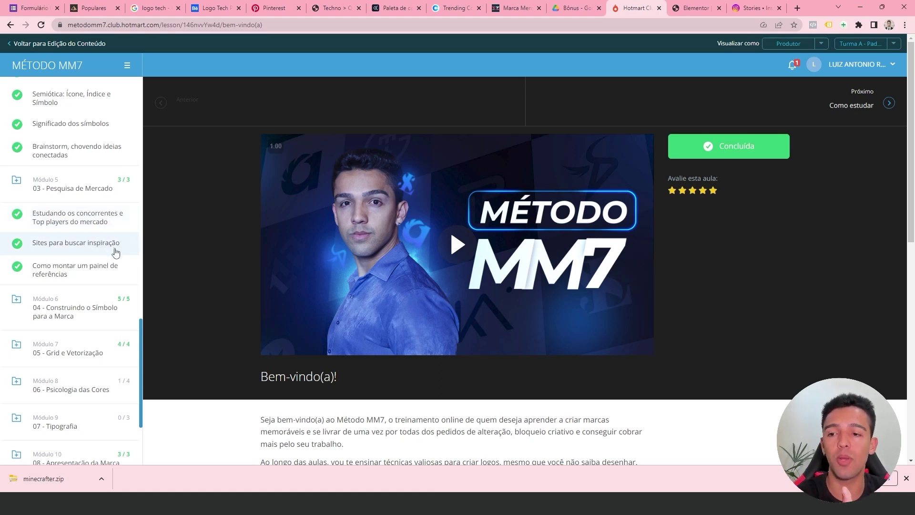
scroll(105, 286, "down", 1)
left_click(80, 270)
scroll(106, 291, "down", 3)
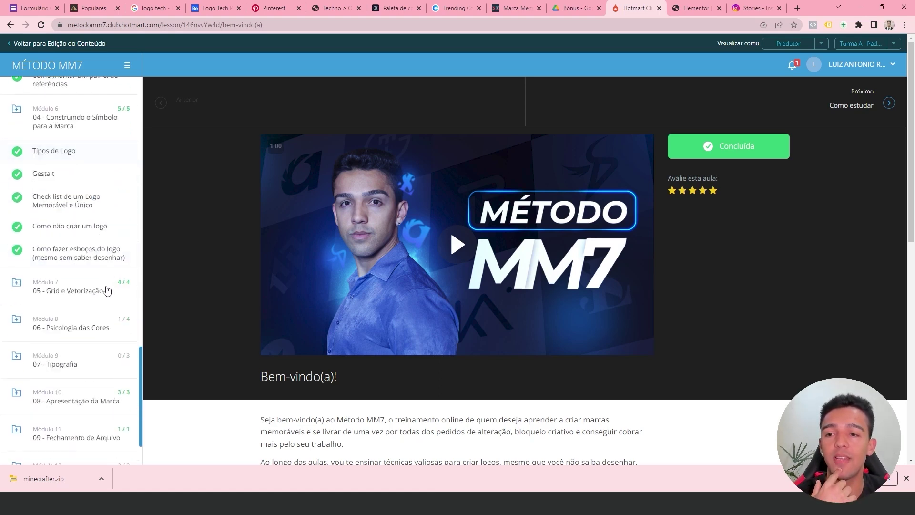
scroll(104, 285, "down", 1)
scroll(94, 220, "up", 1)
scroll(93, 221, "up", 1)
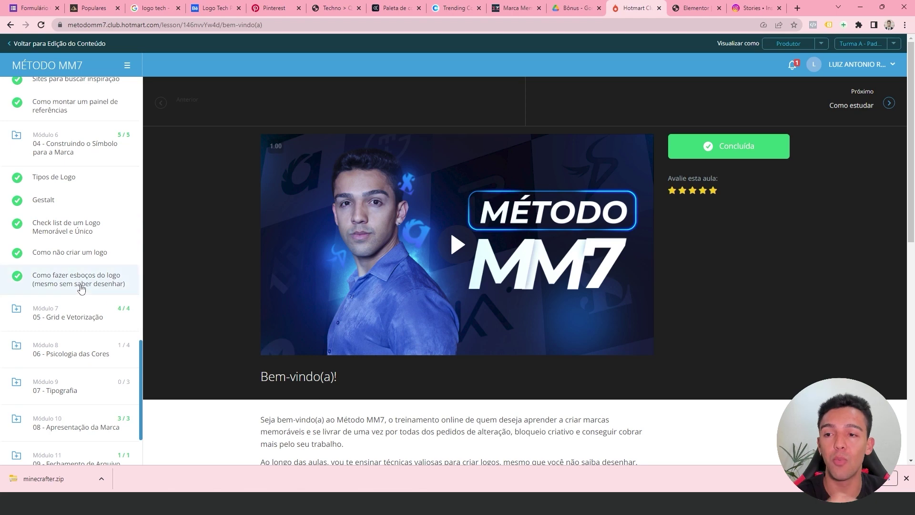
left_click(91, 318)
scroll(79, 289, "down", 2)
scroll(78, 280, "down", 1)
scroll(81, 269, "down", 2)
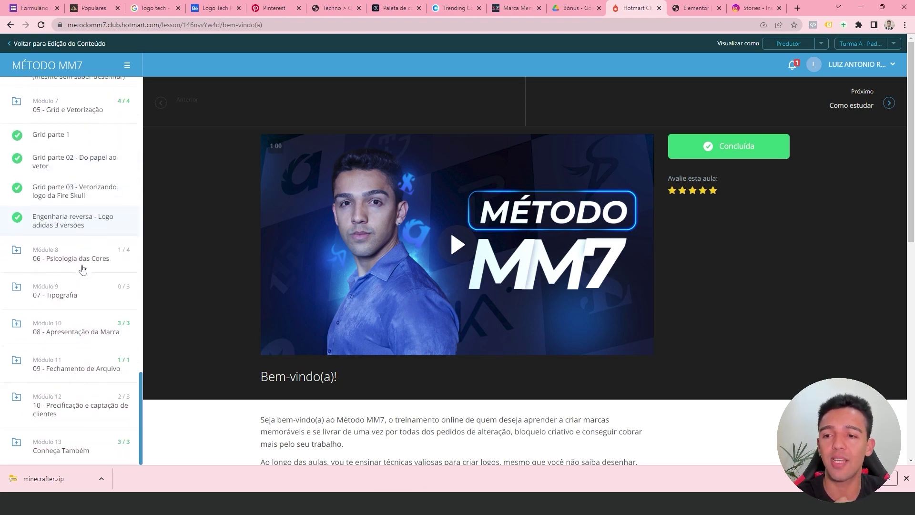
scroll(64, 396, "down", 3)
scroll(63, 396, "up", 5)
Scroll the welcome lesson to the top and switch to the Elementor sales page tab.
scroll(64, 402, "up", 5)
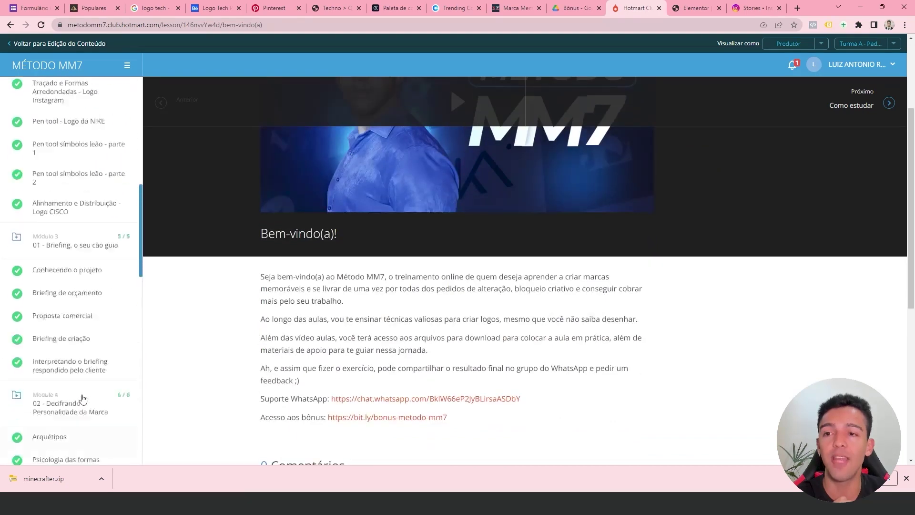
scroll(75, 279, "up", 5)
scroll(523, 262, "up", 3)
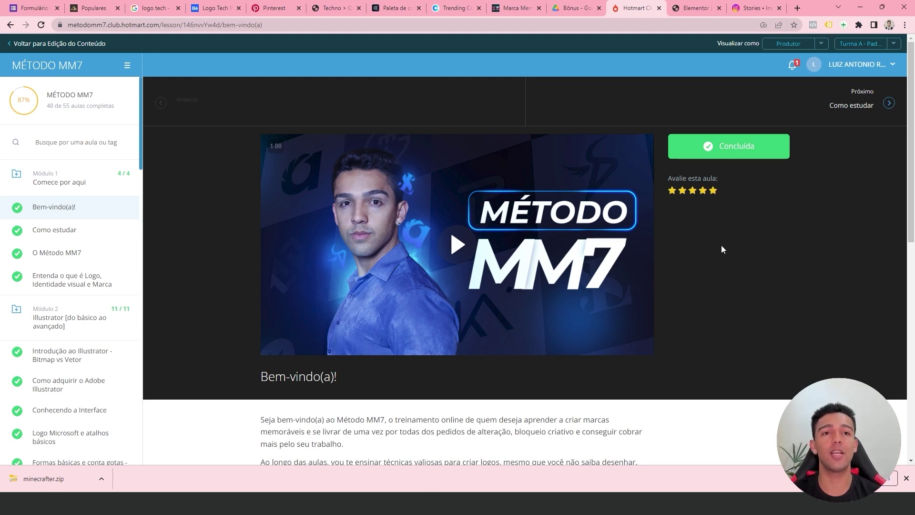
left_click(689, 6)
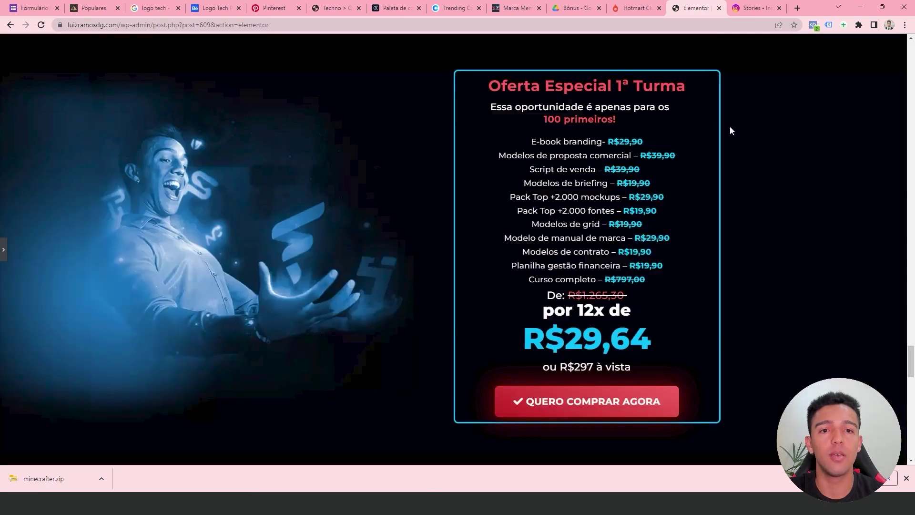
scroll(729, 128, "up", 1)
scroll(730, 129, "down", 2)
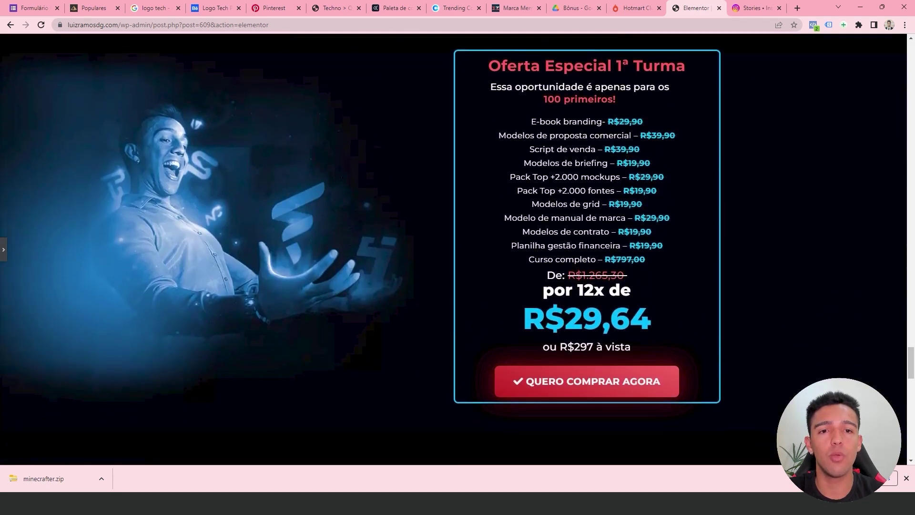
scroll(598, 106, "down", 1)
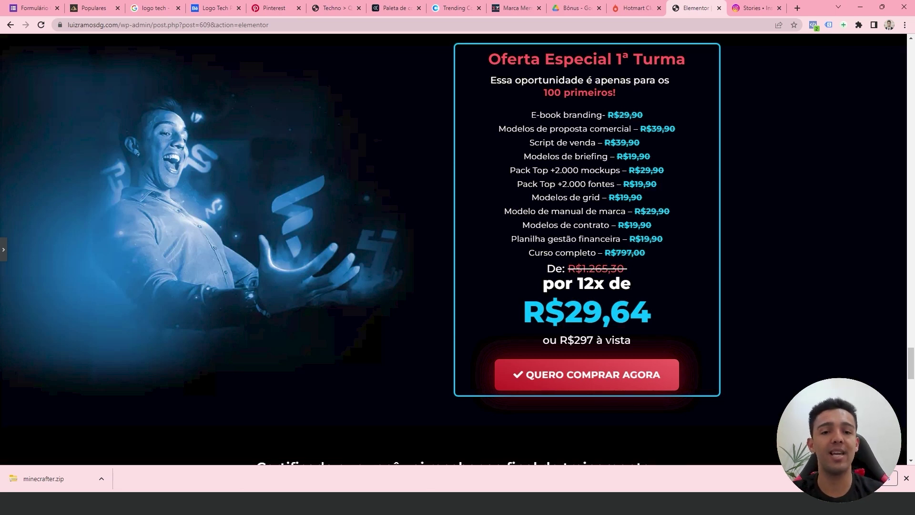
Highlight the 297 in 'ou R$297 à vista' in the offer box.
left_click_drag(574, 339, 593, 340)
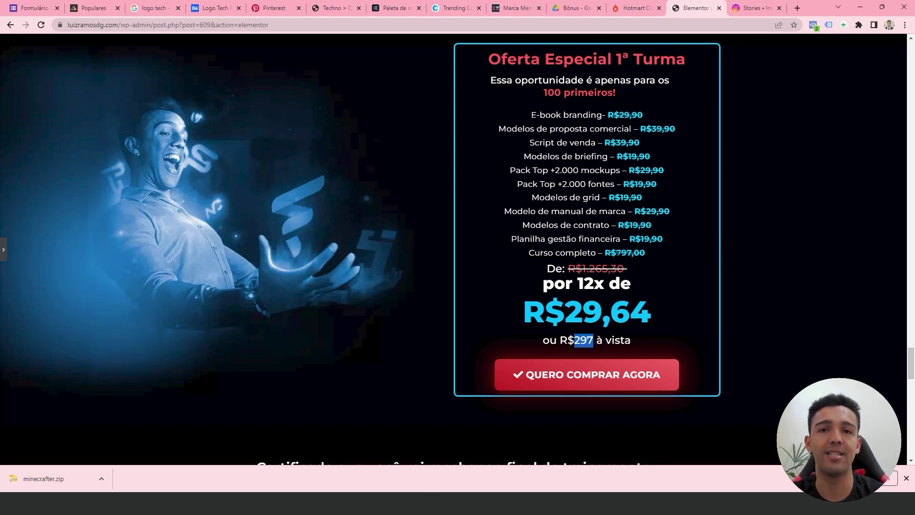
left_click(583, 340)
left_click_drag(574, 340, 590, 340)
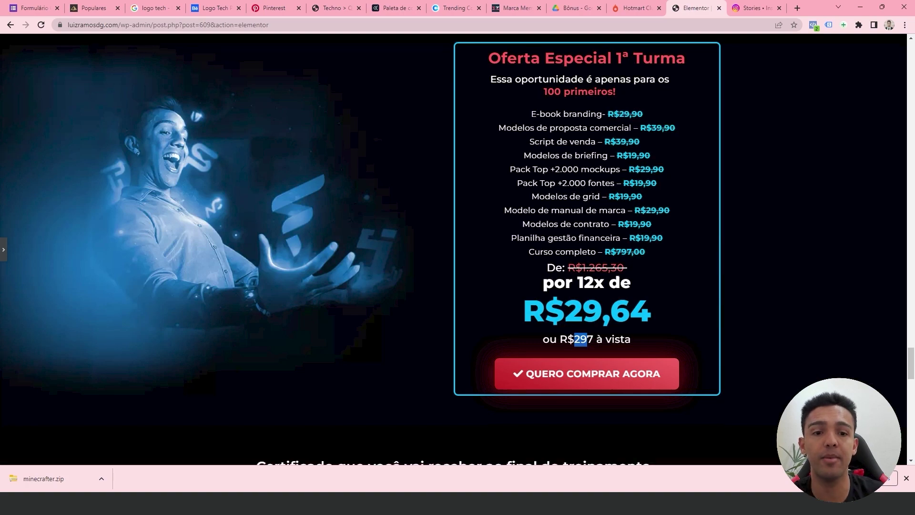
Scroll down past the certificate, 30-day guarantee and FAQ, then back up to the certificate.
scroll(612, 282, "down", 5)
scroll(572, 238, "down", 3)
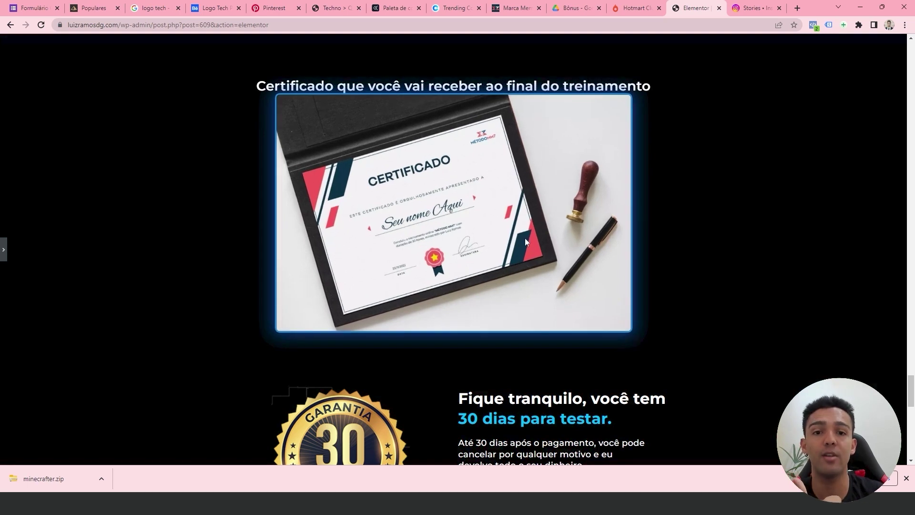
scroll(572, 236, "down", 3)
scroll(588, 286, "down", 1)
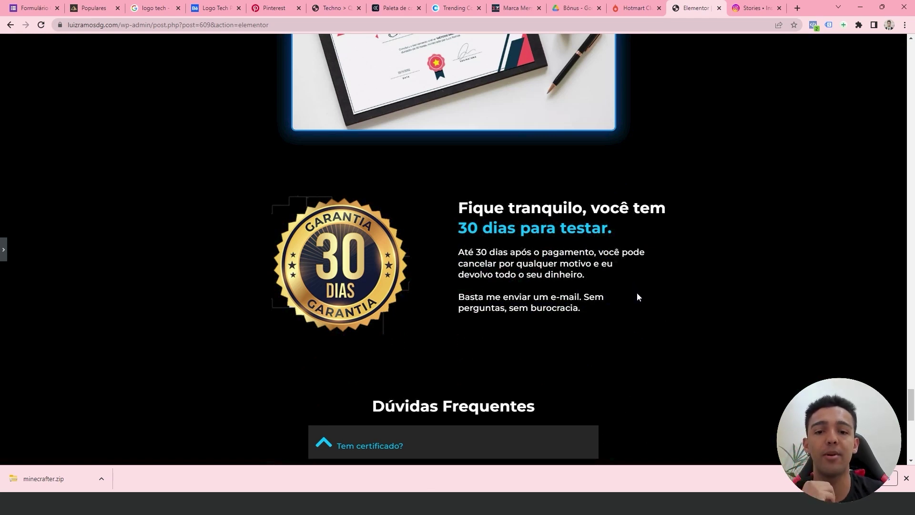
scroll(636, 292, "down", 5)
scroll(657, 305, "up", 4)
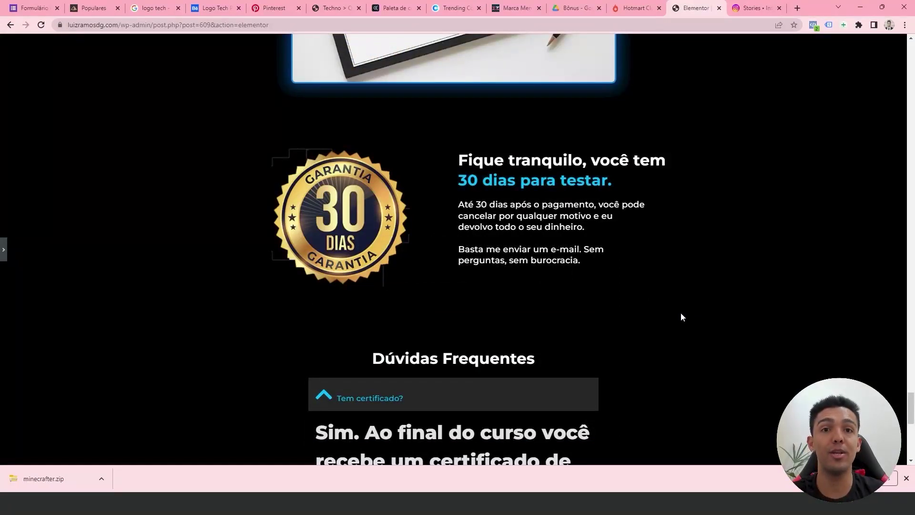
scroll(680, 317, "up", 1)
scroll(680, 316, "up", 3)
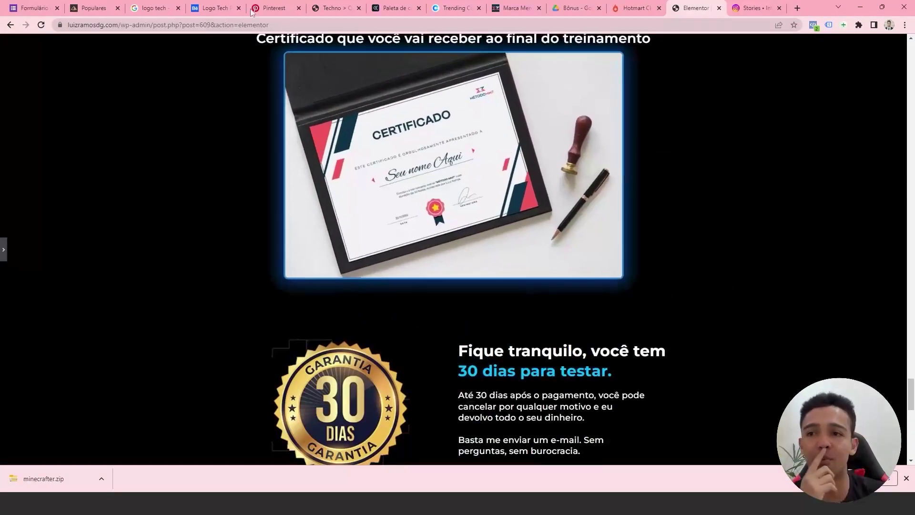
Show the Instagram Depoimentos stories, pause on the drawing-tablet chat, then return to the Elementor page.
key("ctrl+Tab")
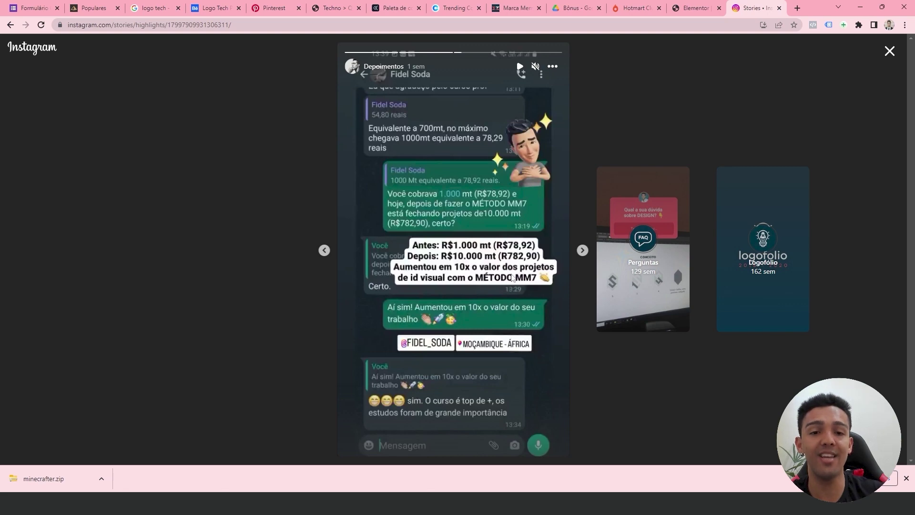
left_click(583, 250)
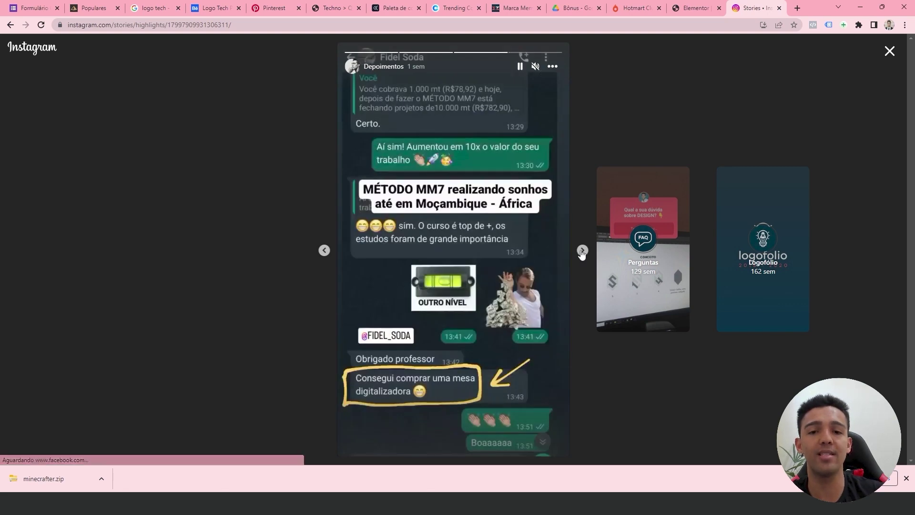
left_click(519, 69)
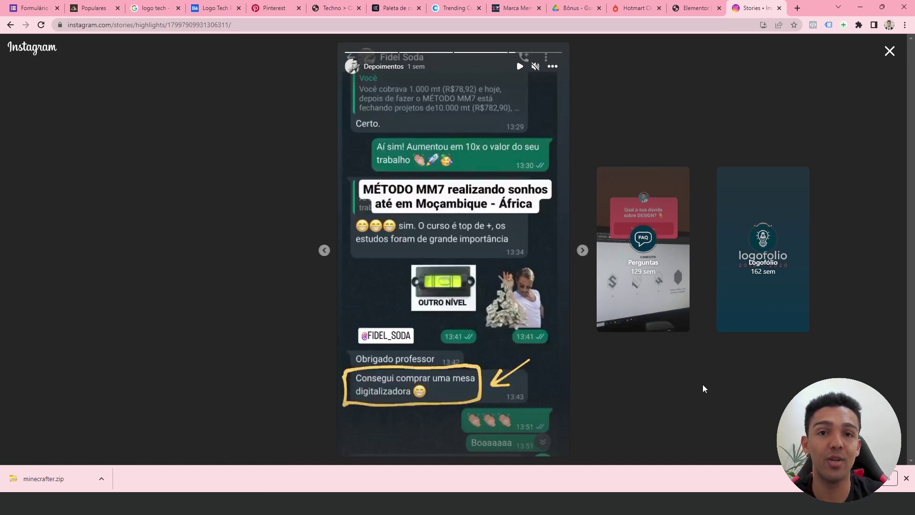
left_click(906, 479)
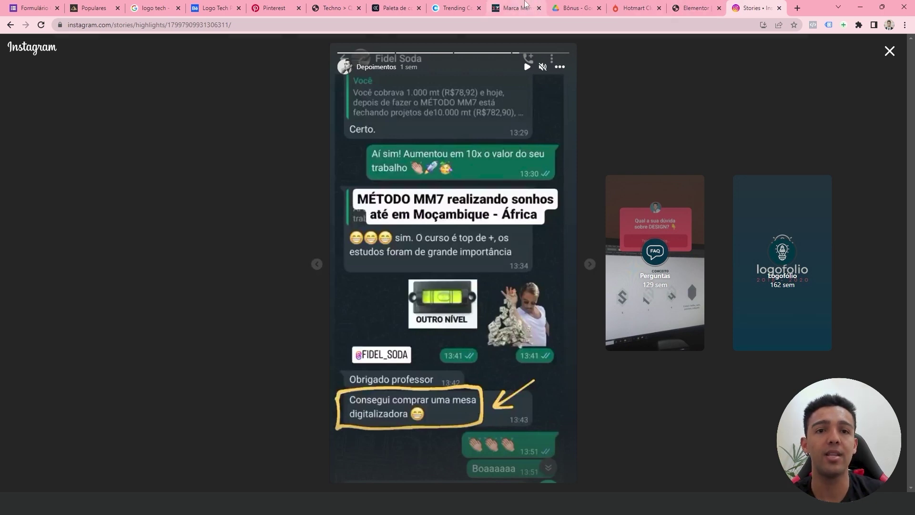
left_click(690, 8)
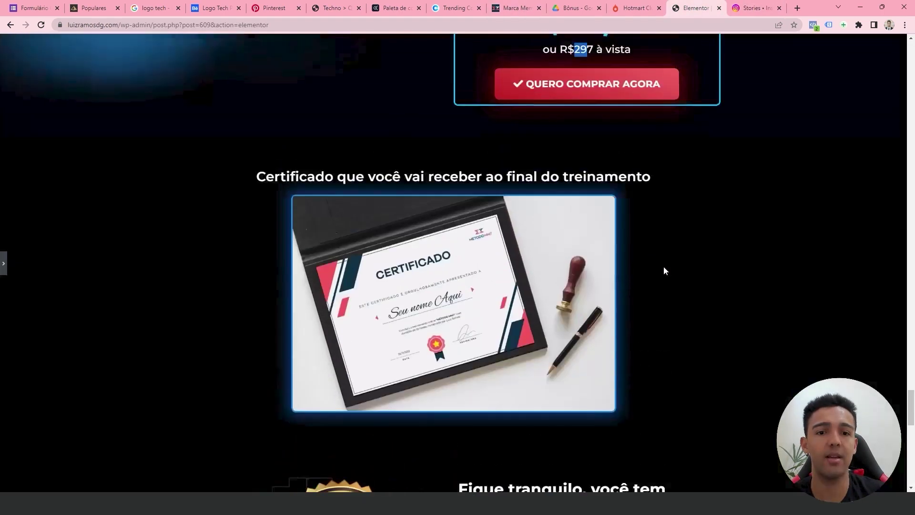
scroll(664, 267, "up", 5)
scroll(672, 266, "up", 3)
scroll(703, 266, "up", 6)
scroll(704, 270, "up", 2)
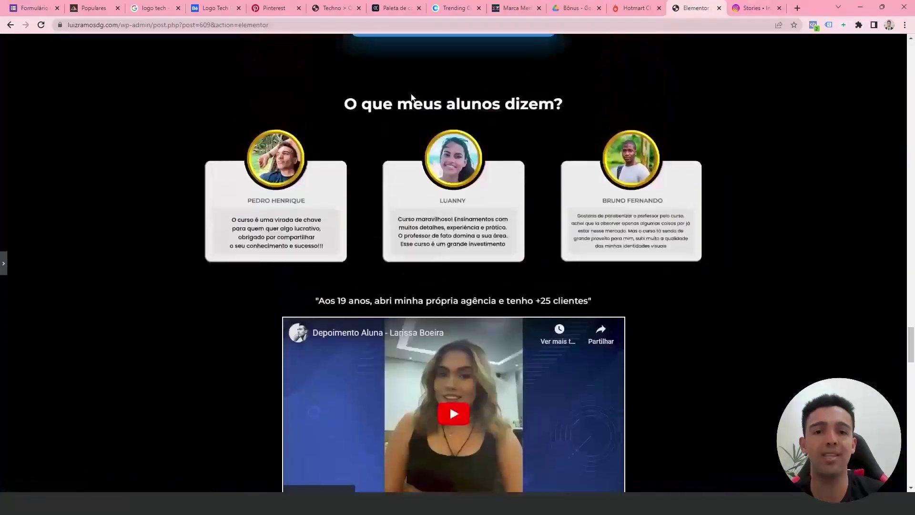
scroll(632, 233, "down", 4)
scroll(666, 239, "down", 3)
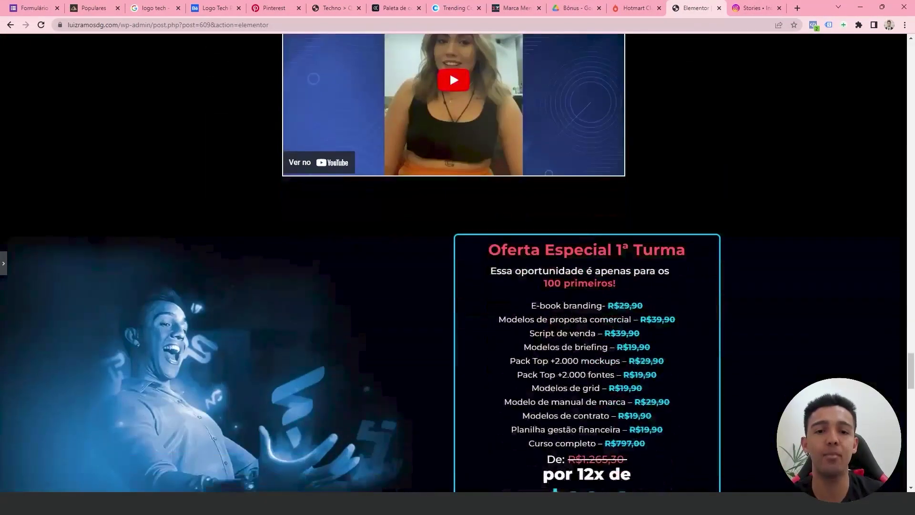
scroll(739, 255, "down", 3)
scroll(739, 255, "down", 3)
scroll(701, 209, "down", 5)
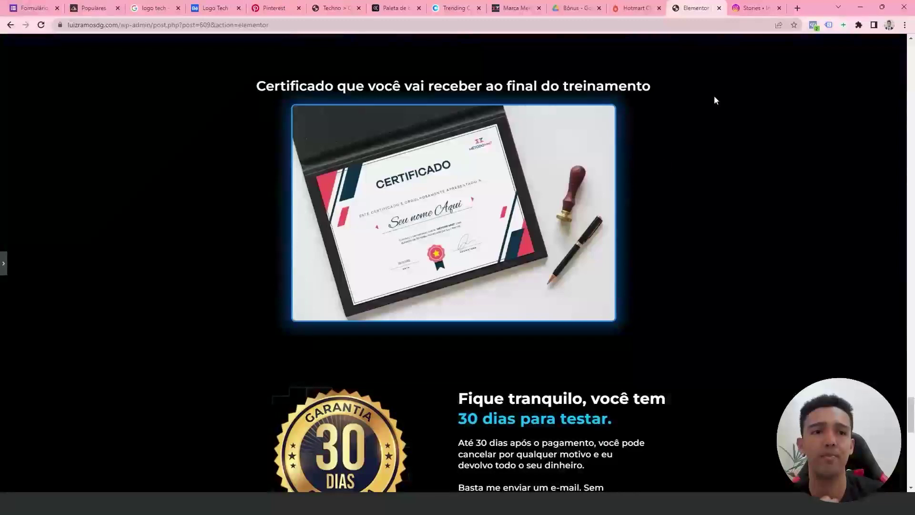
scroll(724, 143, "down", 4)
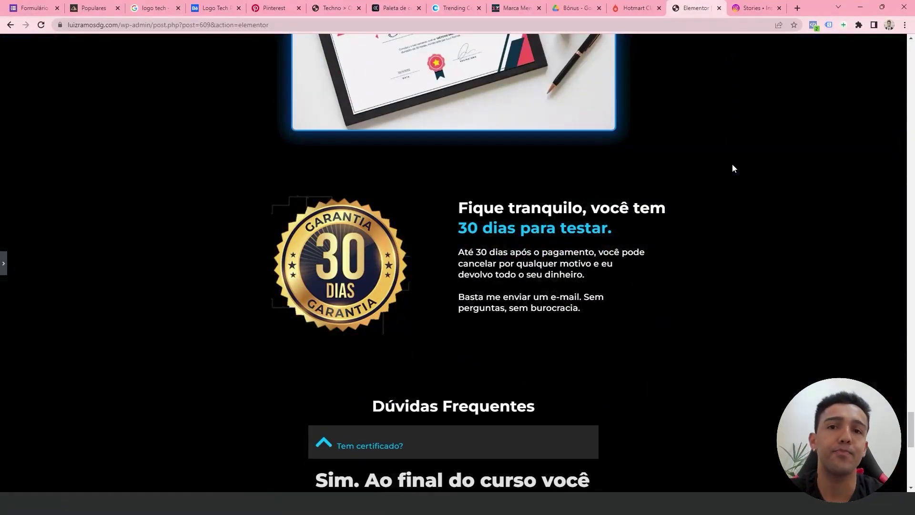